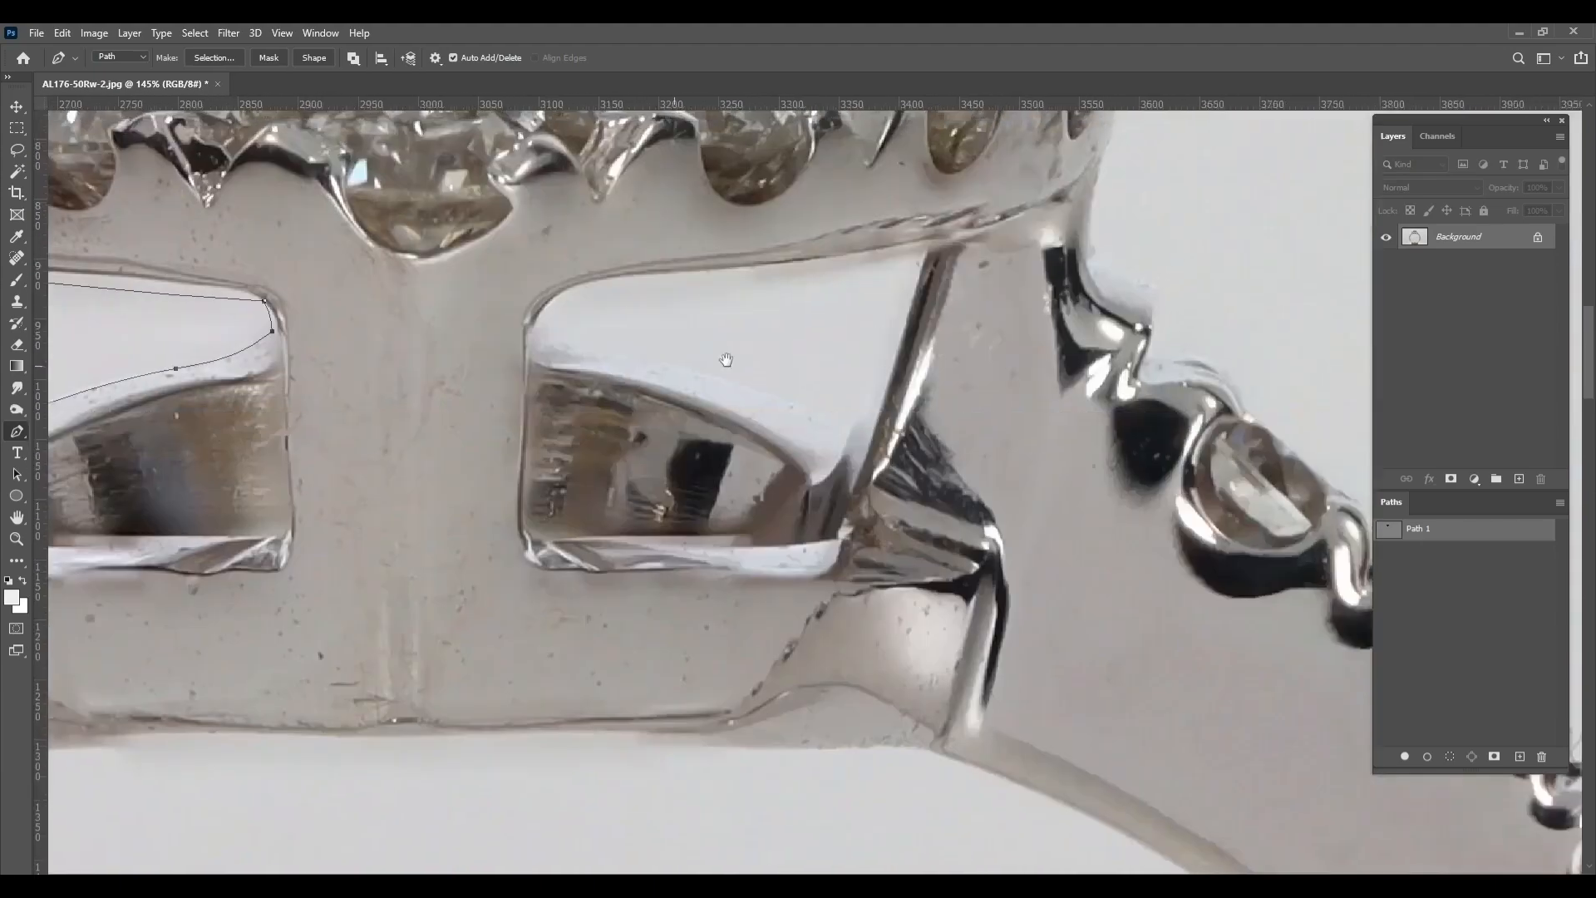
# Trace the opening in the setting's gallery beside the one already outlined as a closed Pen path
pyautogui.scroll(3, 867, 318)
pyautogui.moveTo(822, 491); pyautogui.dragTo(682, 392)
pyautogui.moveTo(683, 392); pyautogui.dragTo(1003, 451)
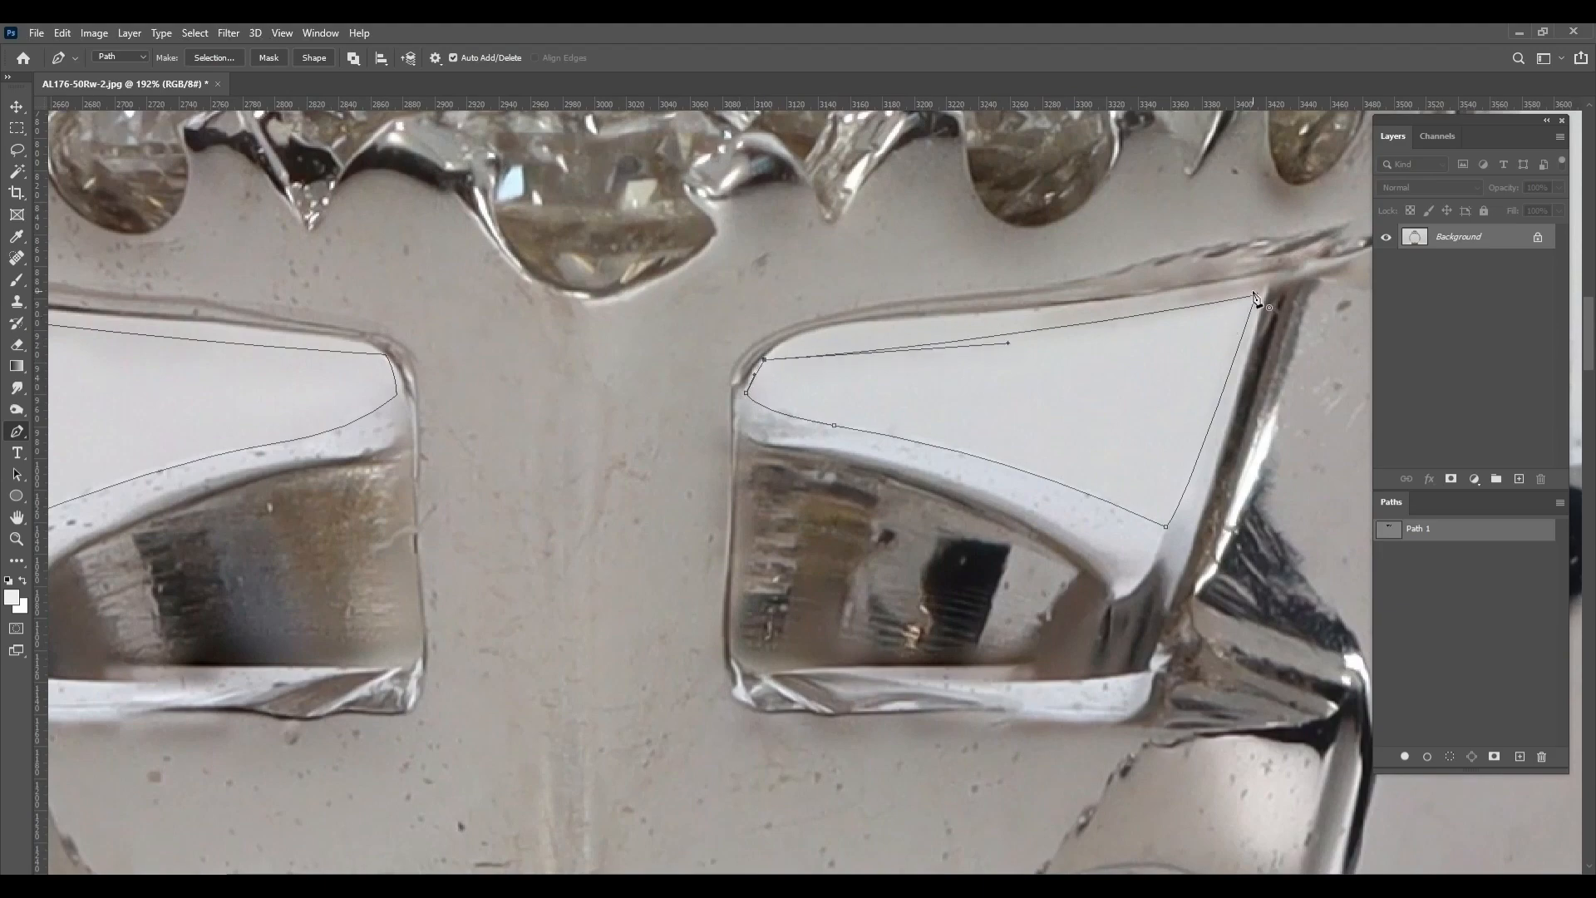
# Start a new Pen subpath along the ring's upper inner edge, directly beneath the setting
pyautogui.scroll(-5, 1073, 396)
pyautogui.moveTo(570, 636); pyautogui.dragTo(590, 448)
pyautogui.scroll(5, 572, 445)
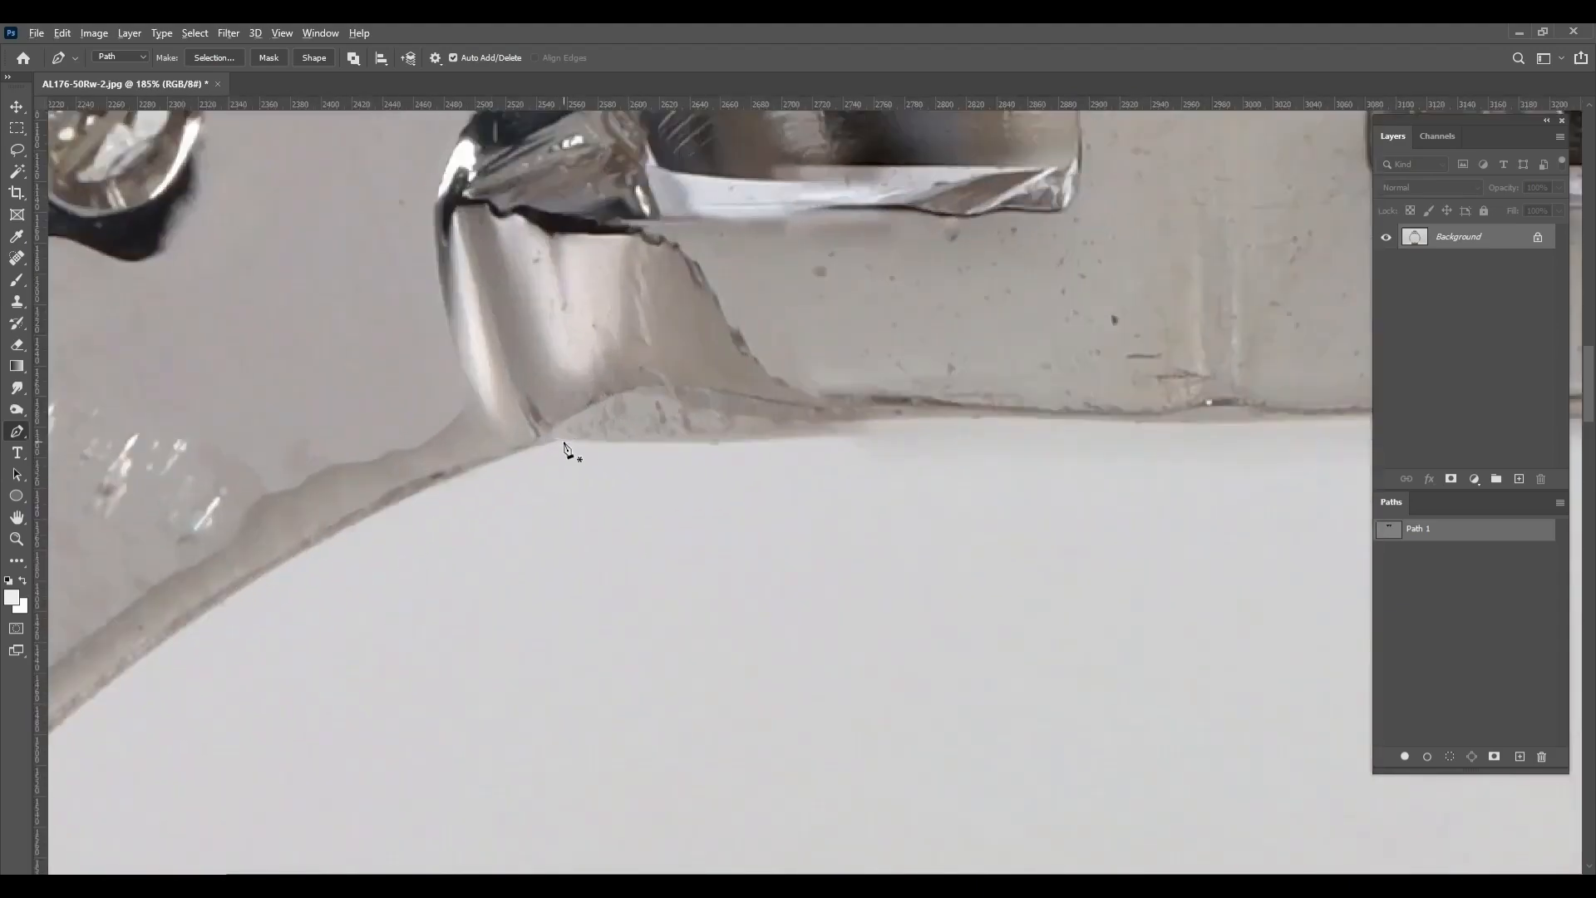
pyautogui.scroll(-3, 891, 434)
pyautogui.moveTo(1053, 424); pyautogui.dragTo(1098, 421)
pyautogui.moveTo(1125, 421); pyautogui.dragTo(566, 421)
pyautogui.moveTo(614, 426); pyautogui.dragTo(648, 434)
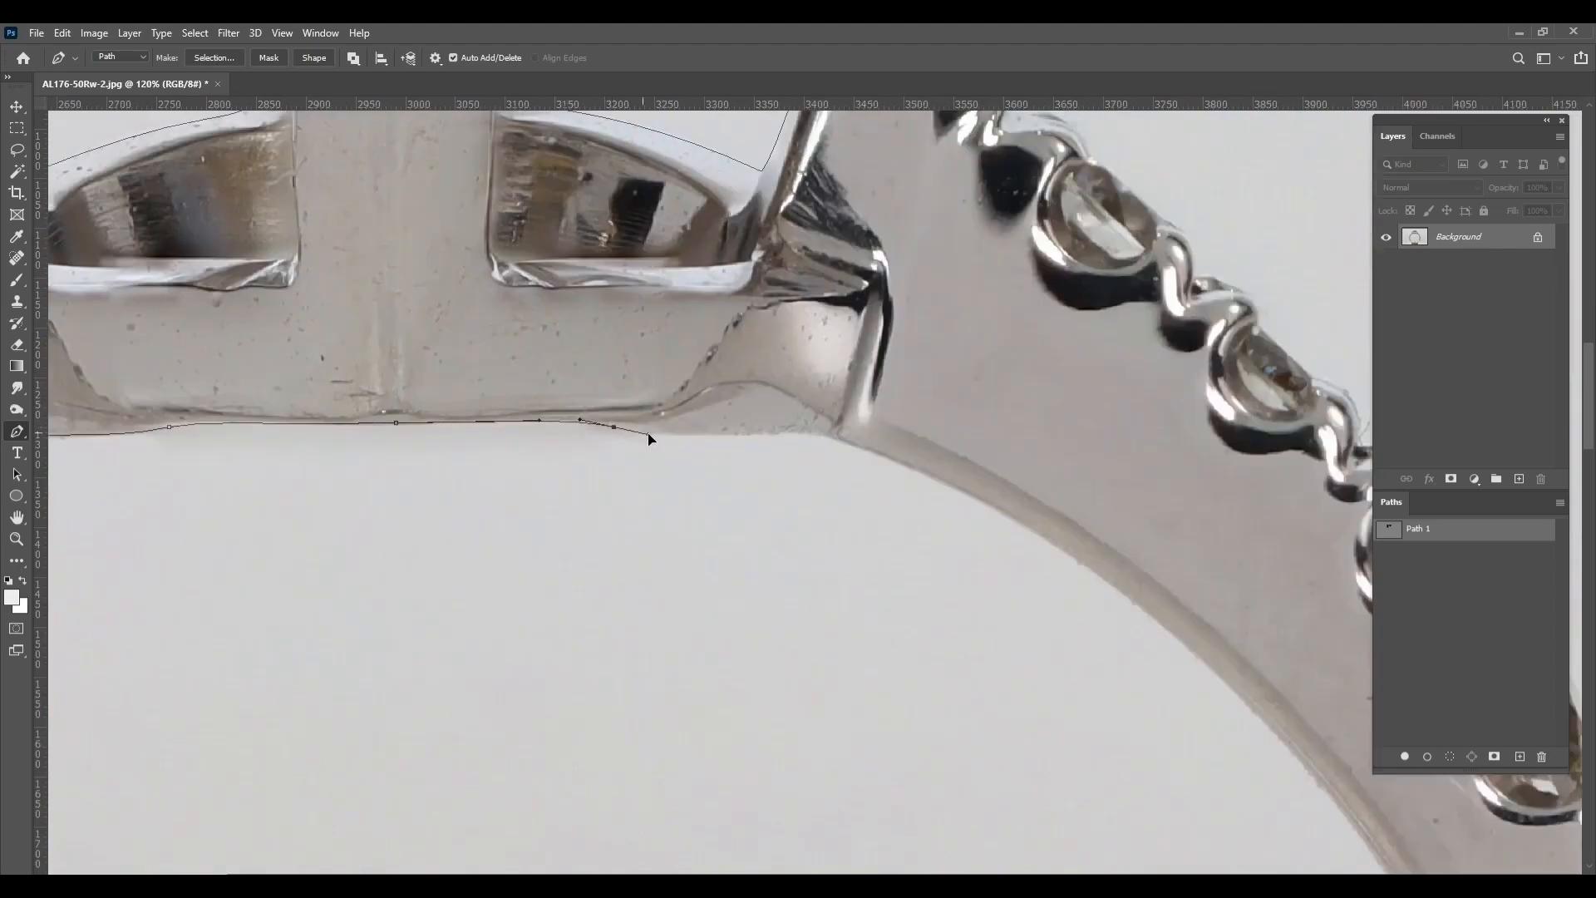
# Continue the inner path down the right side of the band, following its curved inside edge
pyautogui.moveTo(928, 475); pyautogui.dragTo(1010, 509)
pyautogui.scroll(2, 1114, 593)
pyautogui.moveTo(1113, 594); pyautogui.dragTo(762, 327)
pyautogui.moveTo(1044, 599); pyautogui.dragTo(1215, 831)
pyautogui.scroll(-3, 1166, 710)
pyautogui.moveTo(1167, 710); pyautogui.dragTo(863, 39)
pyautogui.moveTo(978, 479); pyautogui.dragTo(1149, 149)
pyautogui.moveTo(977, 515); pyautogui.dragTo(873, 682)
pyautogui.moveTo(873, 681); pyautogui.dragTo(1269, 338)
# Carry the inner path around the lower inside curve of the band to its left side
pyautogui.scroll(3, 1100, 494)
pyautogui.moveTo(582, 574); pyautogui.dragTo(1103, 577)
pyautogui.moveTo(658, 658); pyautogui.dragTo(430, 613)
pyautogui.moveTo(430, 613); pyautogui.dragTo(940, 754)
pyautogui.moveTo(649, 575); pyautogui.dragTo(714, 717)
# Trace the left inside edge of the band upward and close the inner path under the setting
pyautogui.moveTo(394, 251); pyautogui.dragTo(366, 137)
pyautogui.moveTo(366, 137); pyautogui.dragTo(439, 637)
pyautogui.moveTo(410, 356); pyautogui.dragTo(409, 242)
pyautogui.moveTo(409, 241); pyautogui.dragTo(409, 623)
pyautogui.moveTo(458, 417); pyautogui.dragTo(508, 249)
pyautogui.moveTo(508, 249); pyautogui.dragTo(415, 729)
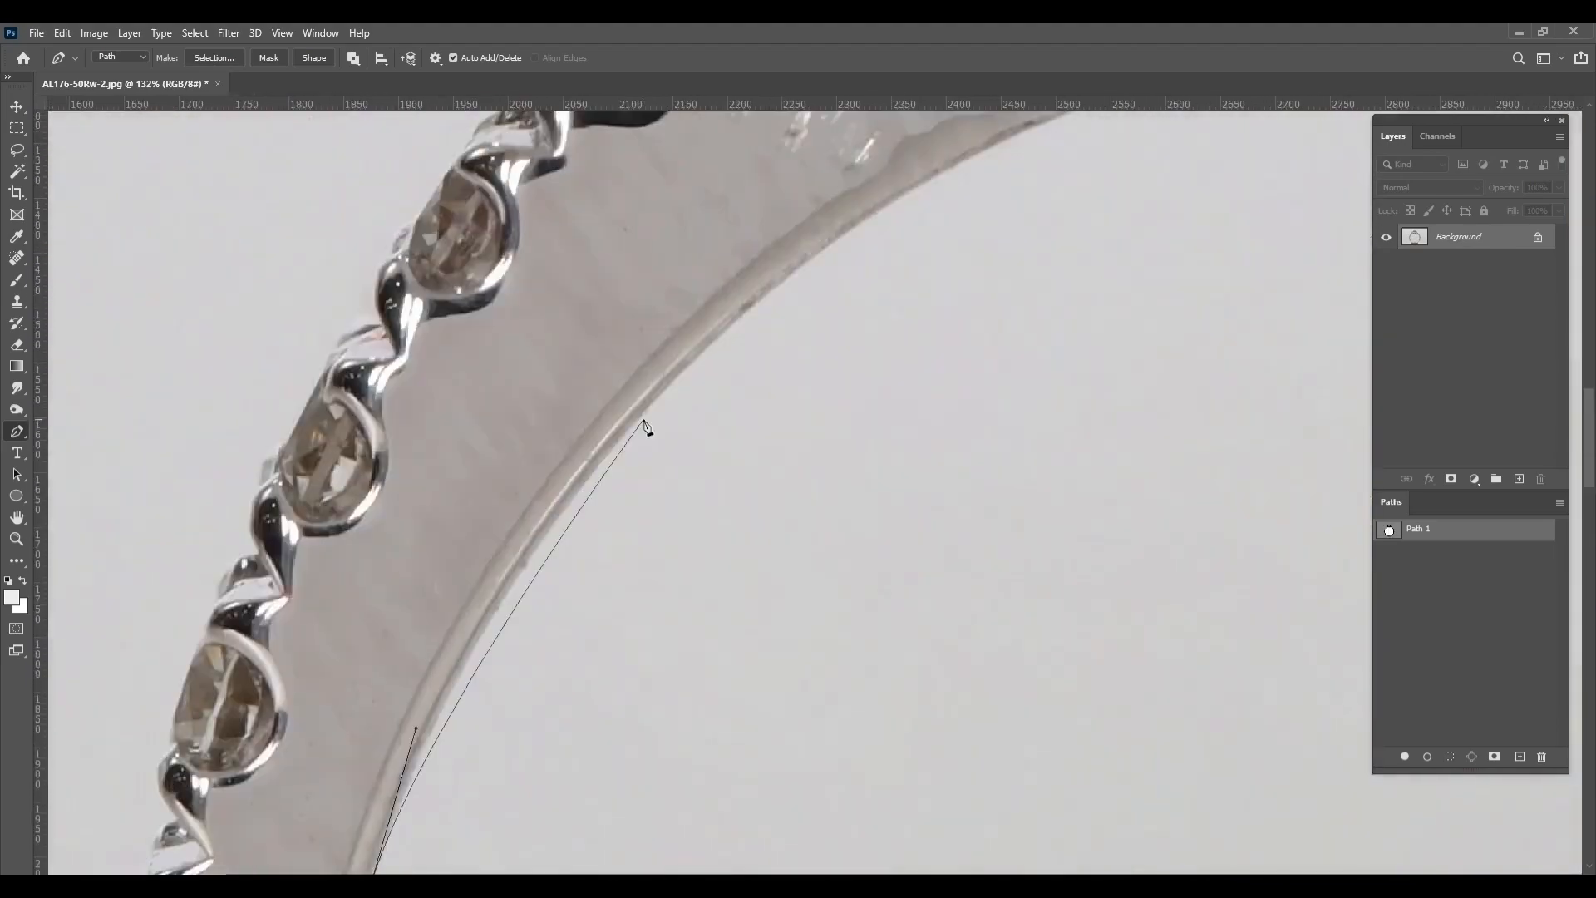
pyautogui.moveTo(822, 226); pyautogui.dragTo(353, 617)
pyautogui.click(650, 488)
# Start the ring's outer contour at the top of the left shoulder and trace it up around the halo's left edge
pyautogui.scroll(-7, 652, 490)
pyautogui.moveTo(762, 491); pyautogui.dragTo(998, 798)
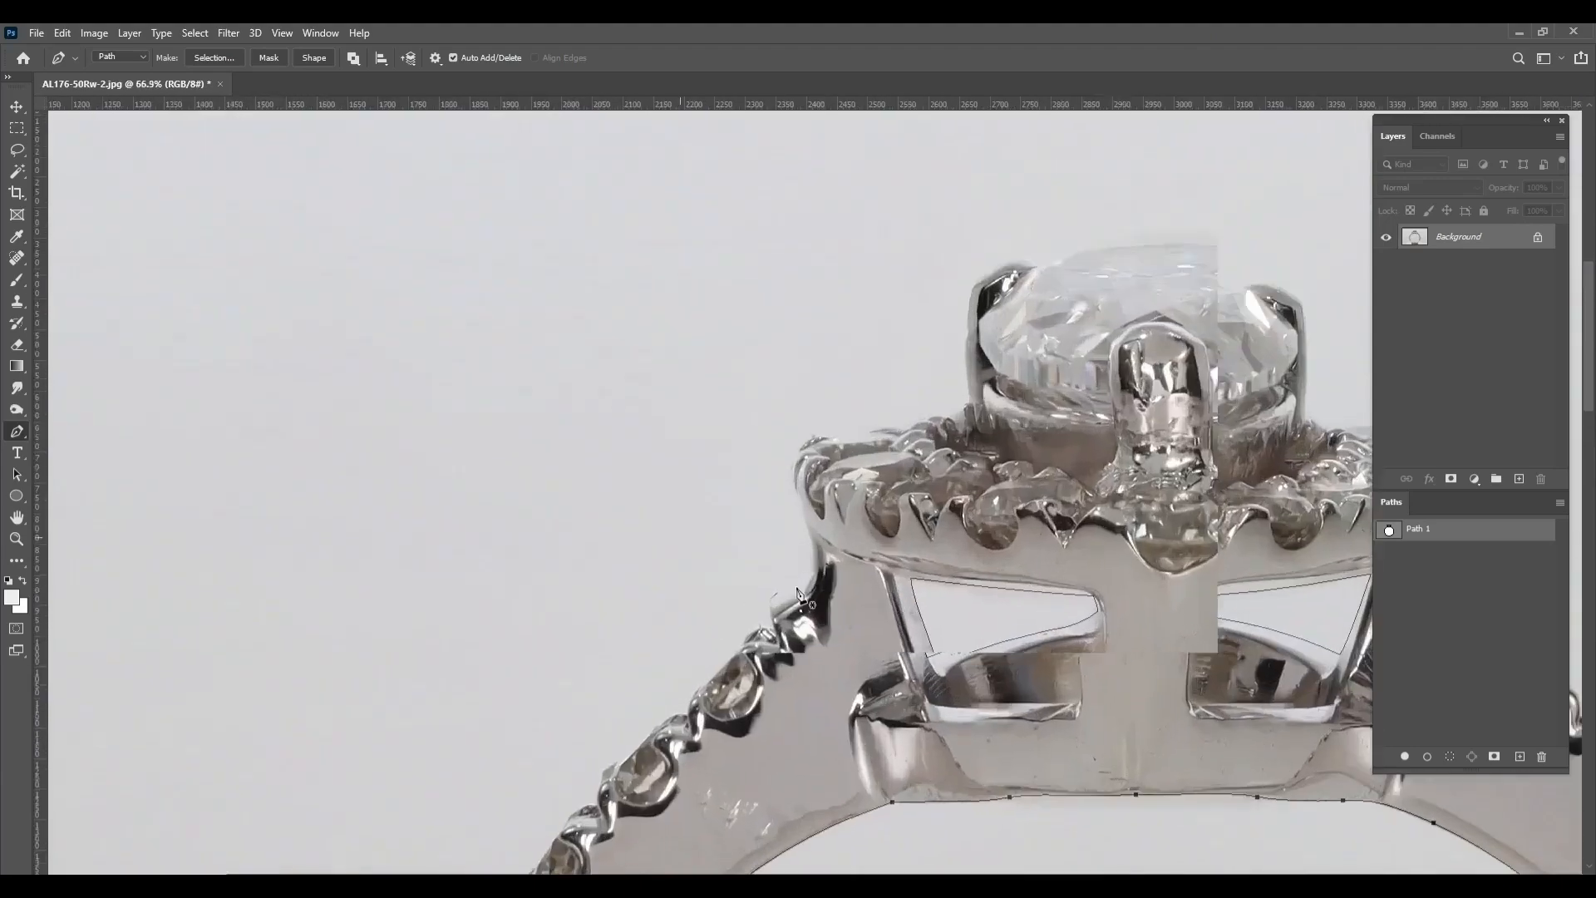
pyautogui.scroll(8, 769, 639)
pyautogui.moveTo(761, 642); pyautogui.dragTo(748, 591)
pyautogui.moveTo(838, 509); pyautogui.dragTo(840, 505)
pyautogui.moveTo(816, 418); pyautogui.dragTo(792, 353)
pyautogui.moveTo(794, 336); pyautogui.dragTo(836, 599)
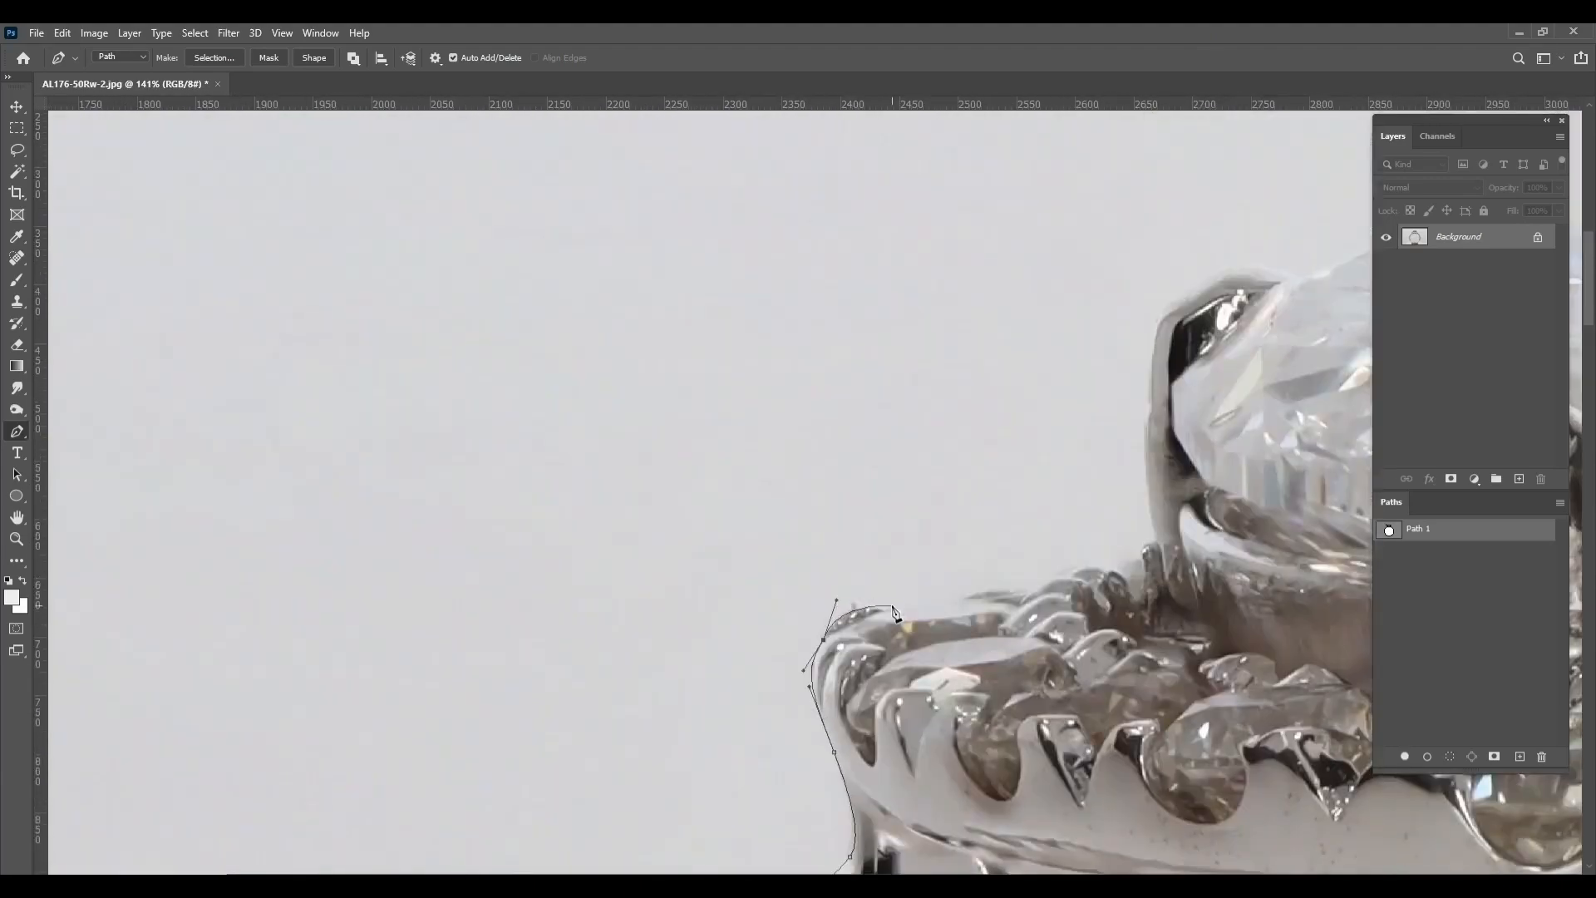
# Extend the outer path along the halo's upper left edge and up the left prong
pyautogui.moveTo(988, 593); pyautogui.dragTo(720, 633)
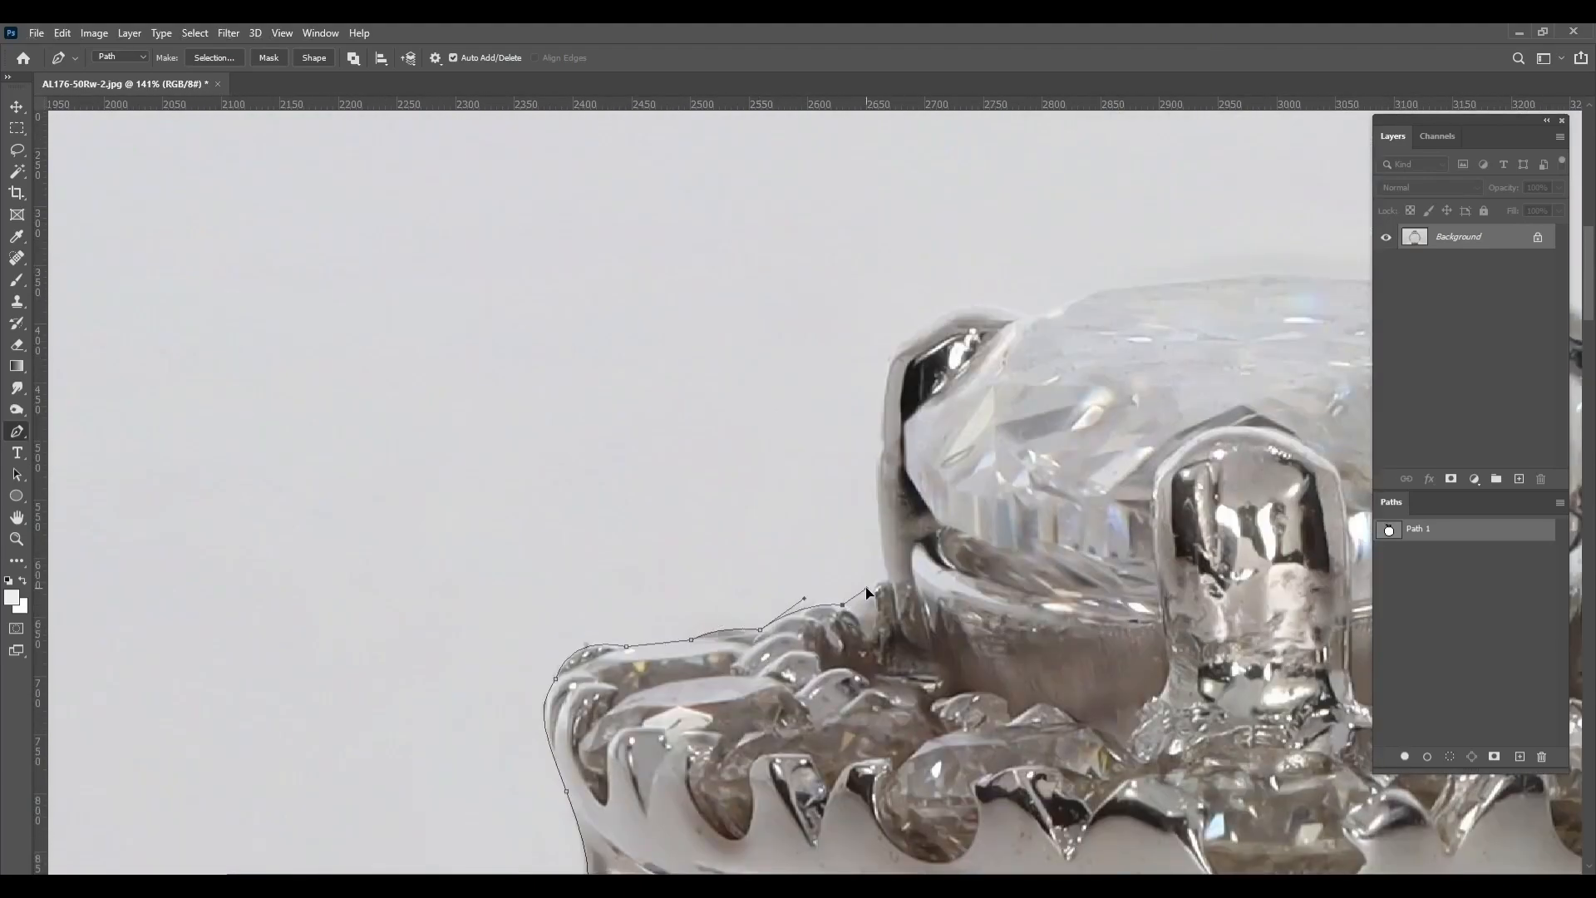
pyautogui.moveTo(886, 584); pyautogui.dragTo(873, 462)
pyautogui.moveTo(910, 341); pyautogui.dragTo(907, 598)
# Trace the outer path across the top edge of the center stone to the right prong
pyautogui.moveTo(1098, 613); pyautogui.dragTo(1105, 541)
pyautogui.moveTo(1189, 542); pyautogui.dragTo(755, 588)
pyautogui.moveTo(770, 585); pyautogui.dragTo(833, 582)
pyautogui.moveTo(968, 589); pyautogui.dragTo(577, 588)
pyautogui.moveTo(587, 590); pyautogui.dragTo(696, 593)
# Trace the outer path over the right prong and down to its base at the halo
pyautogui.moveTo(757, 624); pyautogui.dragTo(620, 518)
pyautogui.moveTo(659, 652); pyautogui.dragTo(660, 713)
pyautogui.scroll(1, 659, 764)
pyautogui.moveTo(660, 770); pyautogui.dragTo(688, 475)
pyautogui.moveTo(709, 504); pyautogui.dragTo(745, 490)
# Follow the halo's right side with the outer path, rounding its end and descending to the shoulder
pyautogui.moveTo(898, 512); pyautogui.dragTo(556, 454)
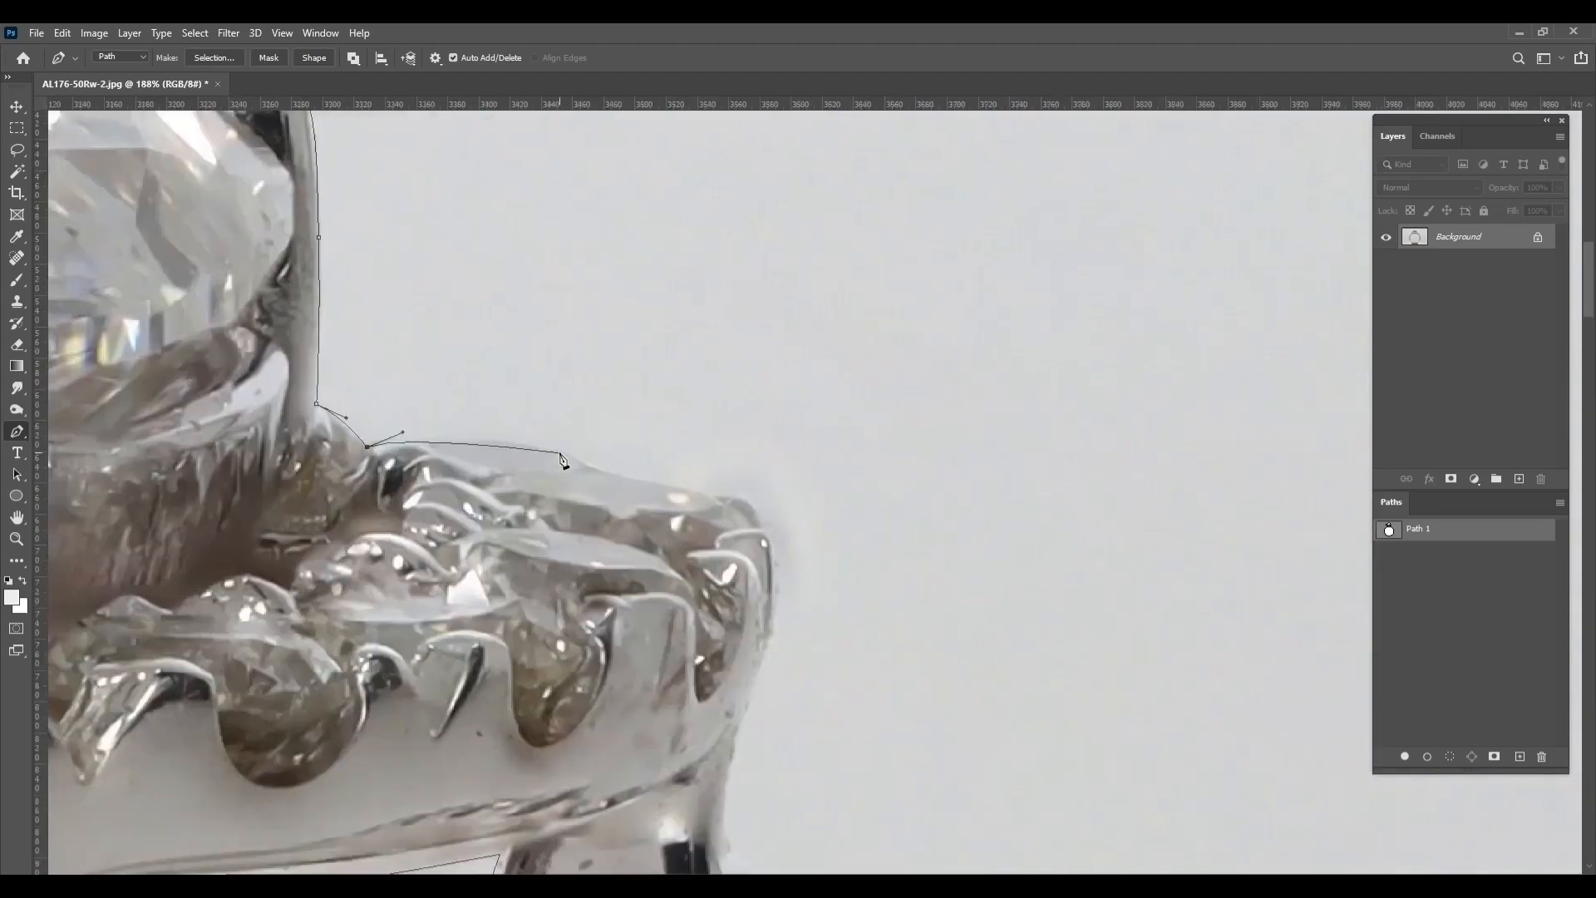
pyautogui.moveTo(720, 497); pyautogui.dragTo(754, 498)
pyautogui.moveTo(766, 545); pyautogui.dragTo(766, 375)
pyautogui.moveTo(771, 381); pyautogui.dragTo(778, 433)
pyautogui.moveTo(737, 571); pyautogui.dragTo(724, 605)
pyautogui.moveTo(725, 586); pyautogui.dragTo(758, 465)
# Trace the outer path along the upper right shoulder, around its first beads and topmost side stone
pyautogui.moveTo(816, 489); pyautogui.dragTo(853, 300)
pyautogui.moveTo(837, 363); pyautogui.dragTo(917, 351)
pyautogui.moveTo(973, 448); pyautogui.dragTo(812, 304)
pyautogui.moveTo(970, 441); pyautogui.dragTo(861, 297)
pyautogui.moveTo(861, 336); pyautogui.dragTo(656, 268)
pyautogui.moveTo(665, 279); pyautogui.dragTo(680, 292)
# Continue the outer path around the second side stone and its neighbouring beads on the right shoulder
pyautogui.moveTo(827, 490); pyautogui.dragTo(665, 335)
pyautogui.moveTo(665, 345); pyautogui.dragTo(653, 395)
pyautogui.moveTo(664, 346); pyautogui.dragTo(712, 336)
pyautogui.moveTo(756, 387); pyautogui.dragTo(590, 281)
pyautogui.click(584, 279)
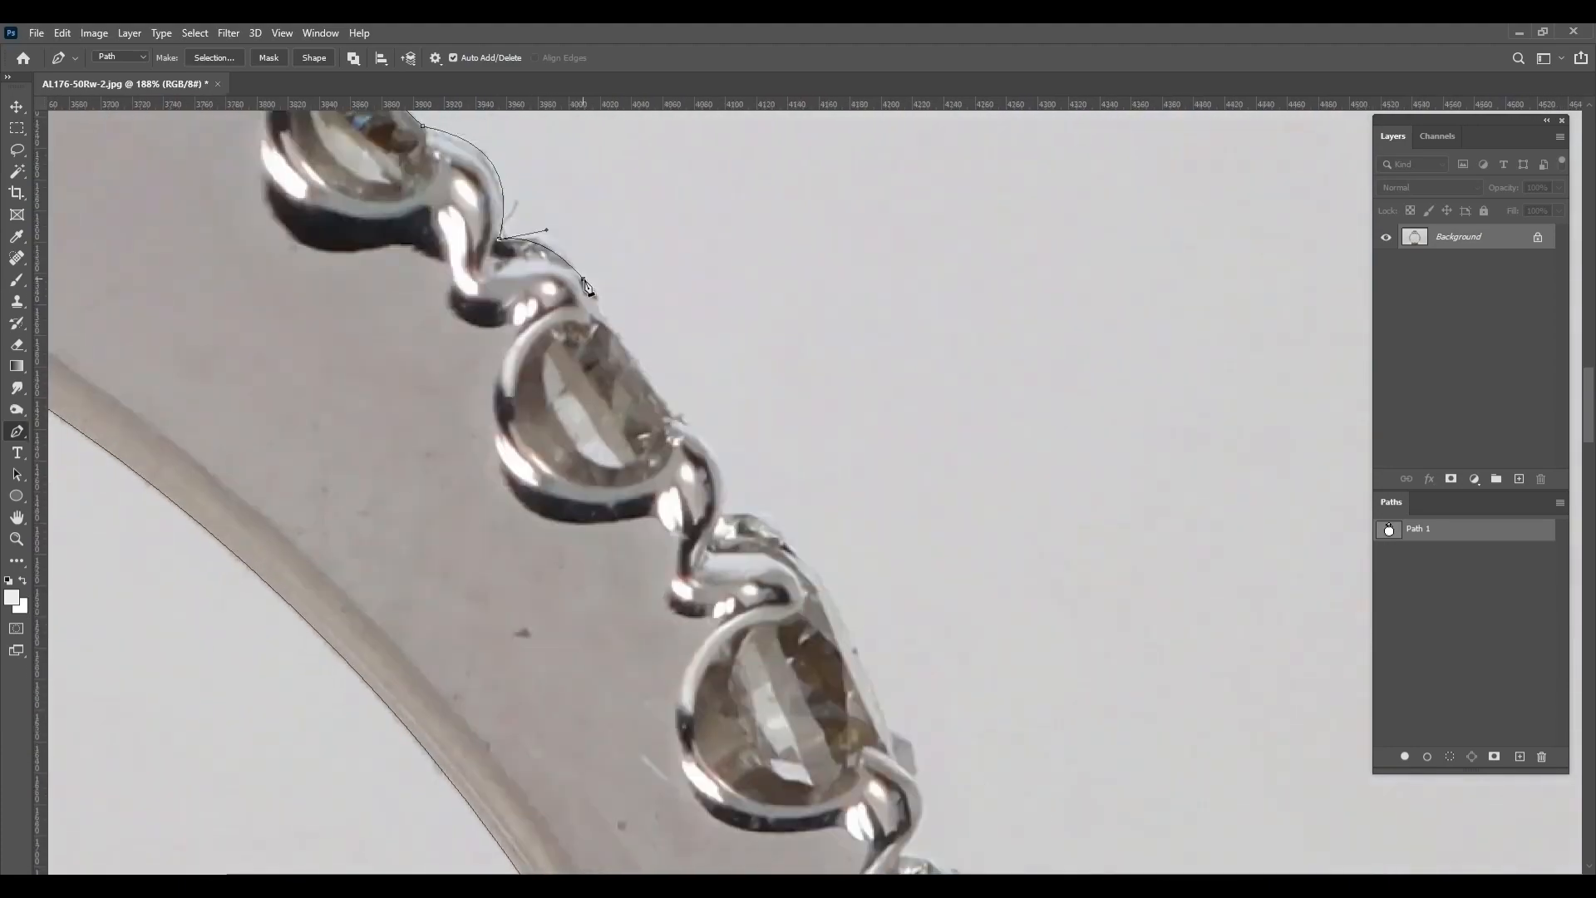
# Trace the outer path past the third and fourth side stones on the right shoulder
pyautogui.click(668, 408)
pyautogui.moveTo(726, 507); pyautogui.dragTo(535, 287)
pyautogui.moveTo(535, 291); pyautogui.dragTo(586, 290)
pyautogui.moveTo(608, 335); pyautogui.dragTo(637, 354)
pyautogui.moveTo(706, 509); pyautogui.dragTo(658, 363)
pyautogui.click(659, 368)
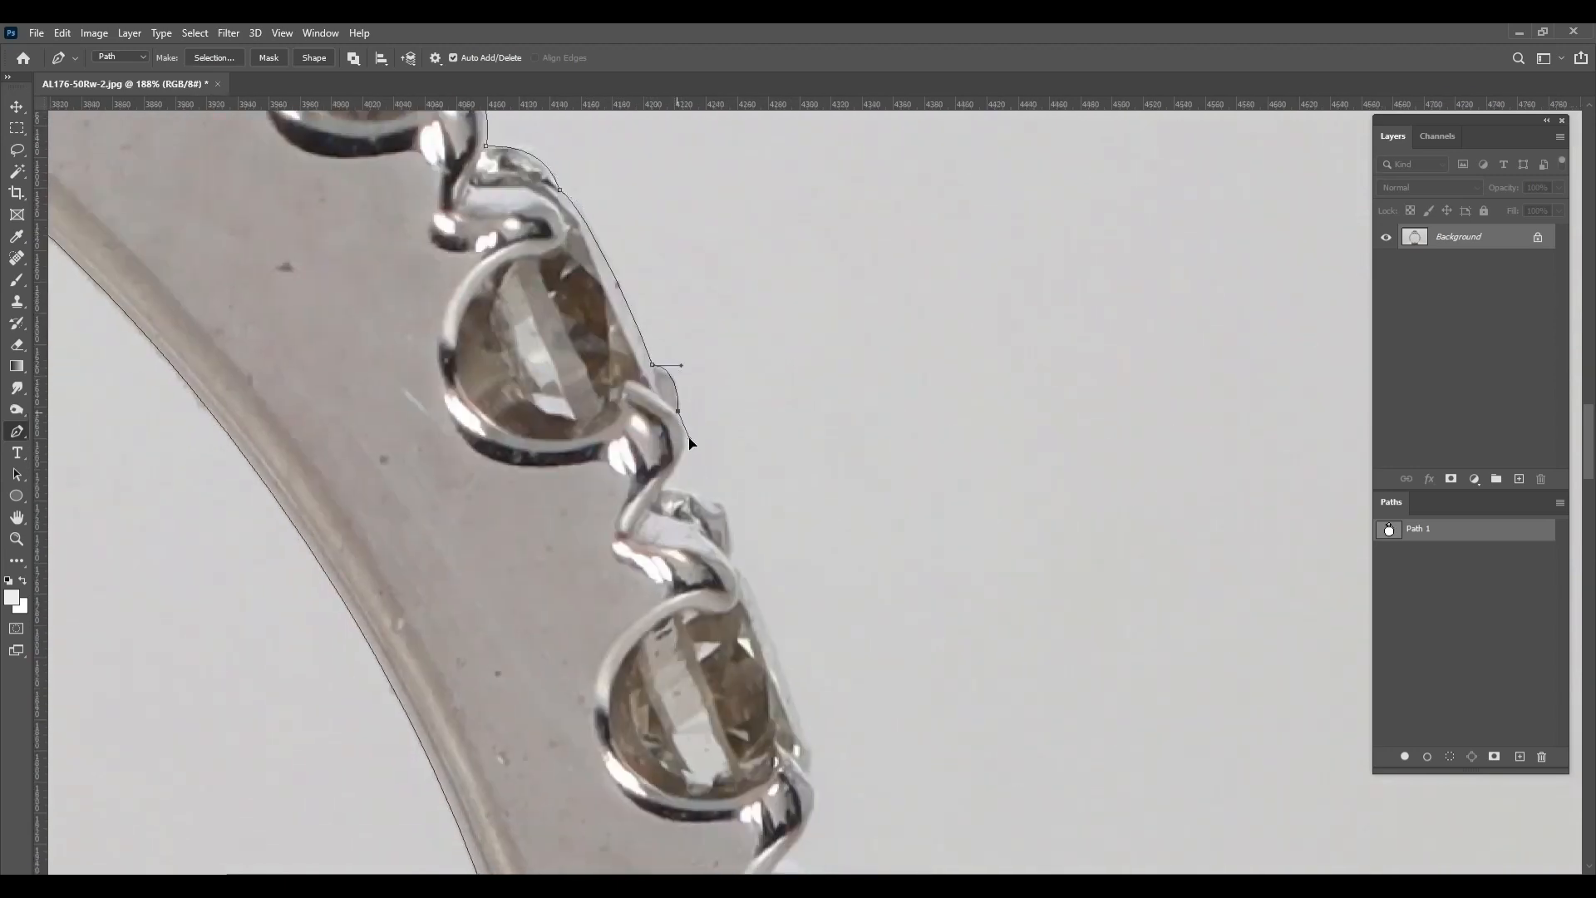
# Trace the outer path around the fifth side stone and the following beads on the right shoulder
pyautogui.moveTo(733, 557); pyautogui.dragTo(722, 367)
pyautogui.moveTo(721, 372); pyautogui.dragTo(746, 407)
pyautogui.click(796, 547)
pyautogui.moveTo(796, 546); pyautogui.dragTo(803, 565)
pyautogui.moveTo(798, 580); pyautogui.dragTo(725, 380)
pyautogui.moveTo(721, 383); pyautogui.dragTo(736, 401)
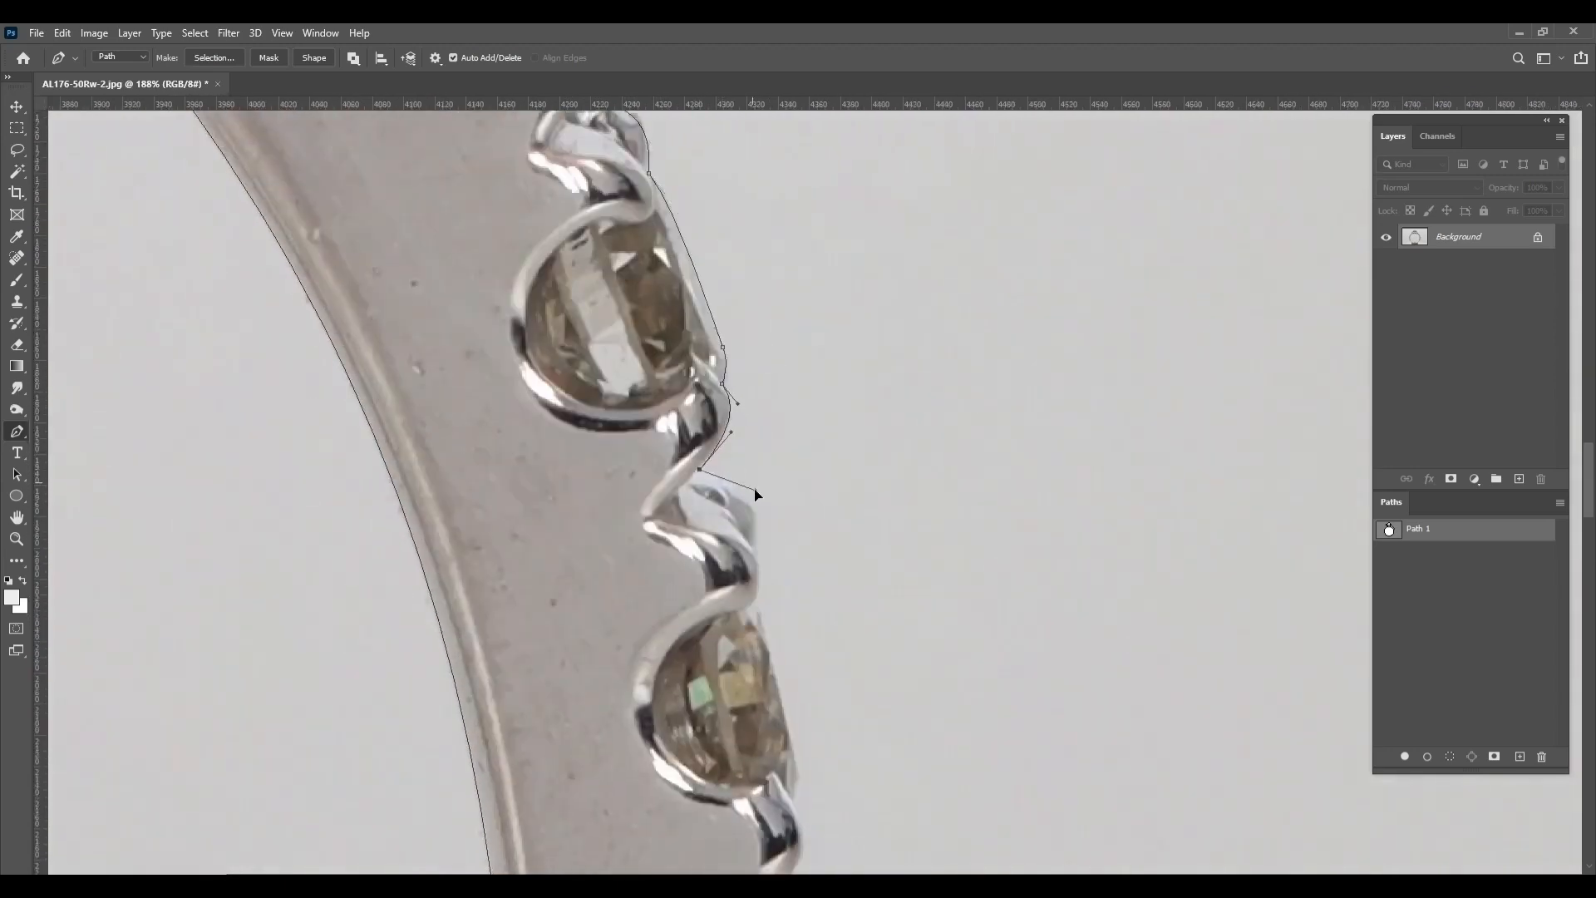
pyautogui.moveTo(755, 491); pyautogui.dragTo(750, 482)
# Trace the outer path around the last right side stone and onto the plain shank
pyautogui.moveTo(758, 548); pyautogui.dragTo(763, 370)
pyautogui.moveTo(762, 373); pyautogui.dragTo(778, 414)
pyautogui.moveTo(761, 424); pyautogui.dragTo(782, 448)
pyautogui.moveTo(803, 583); pyautogui.dragTo(740, 333)
pyautogui.moveTo(801, 521); pyautogui.dragTo(803, 555)
pyautogui.moveTo(803, 558); pyautogui.dragTo(762, 353)
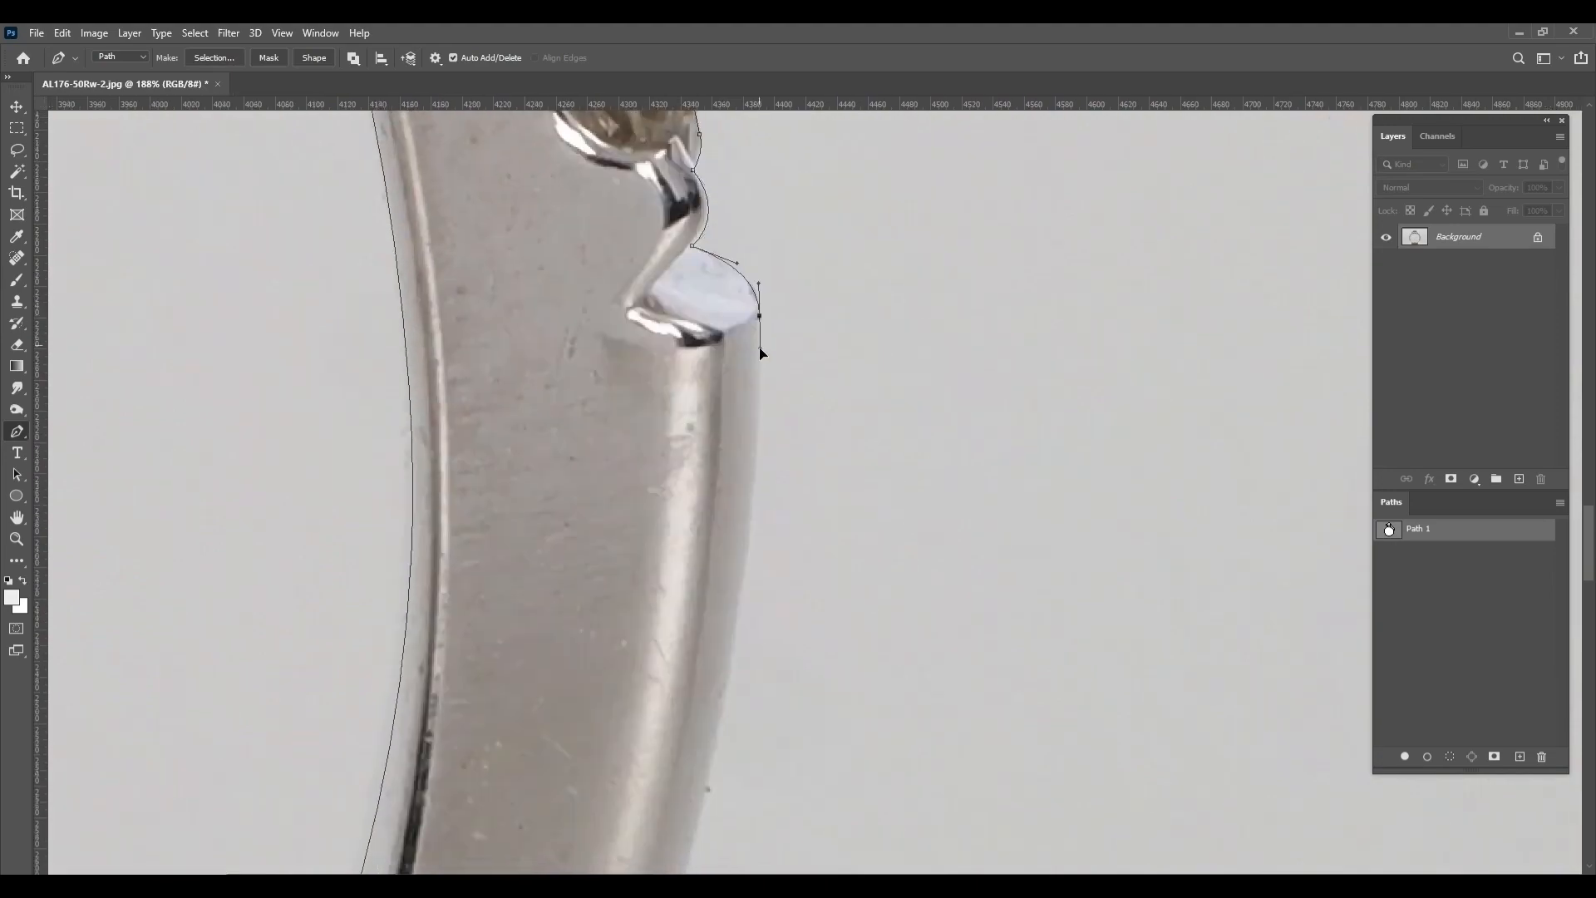
# Trace the plain outer edge of the lower right shank toward the ring's base
pyautogui.scroll(-3, 715, 781)
pyautogui.moveTo(715, 781); pyautogui.dragTo(934, 242)
pyautogui.moveTo(827, 567); pyautogui.dragTo(724, 784)
pyautogui.moveTo(723, 785); pyautogui.dragTo(1134, 239)
pyautogui.moveTo(752, 641); pyautogui.dragTo(1086, 513)
# Curve the outer path across the ring's base, through the putty that holds it
pyautogui.moveTo(619, 634); pyautogui.dragTo(818, 668)
pyautogui.scroll(-3, 381, 655)
pyautogui.moveTo(415, 629); pyautogui.dragTo(392, 621)
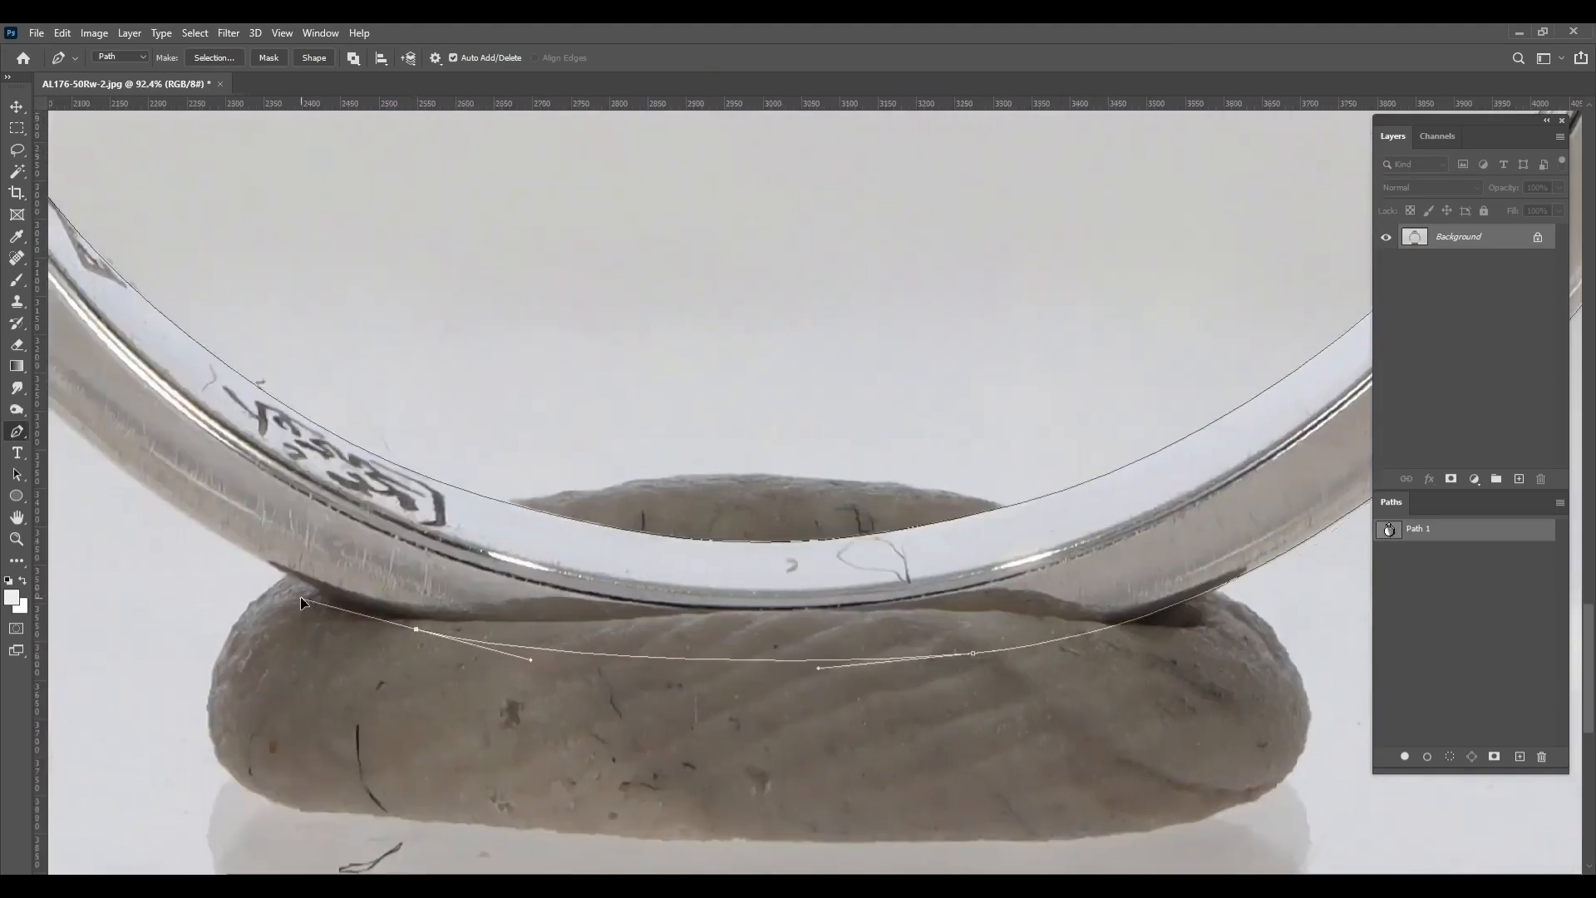
pyautogui.moveTo(300, 600); pyautogui.dragTo(787, 763)
# Trace the outer edge of the lower left shank upward, undoing the last misplaced anchor
pyautogui.moveTo(485, 527); pyautogui.dragTo(617, 762)
pyautogui.scroll(-5, 382, 420)
pyautogui.scroll(2, 617, 762)
pyautogui.moveTo(522, 557); pyautogui.dragTo(490, 450)
pyautogui.moveTo(494, 464); pyautogui.dragTo(424, 354)
pyautogui.scroll(5, 532, 665)
pyautogui.hotkey('ctrl', 'z')
# Continue the outer path from the left shank's end around the two lowest left side stones
pyautogui.moveTo(416, 363); pyautogui.dragTo(421, 695)
pyautogui.moveTo(393, 453); pyautogui.dragTo(377, 605)
pyautogui.moveTo(413, 572); pyautogui.dragTo(454, 544)
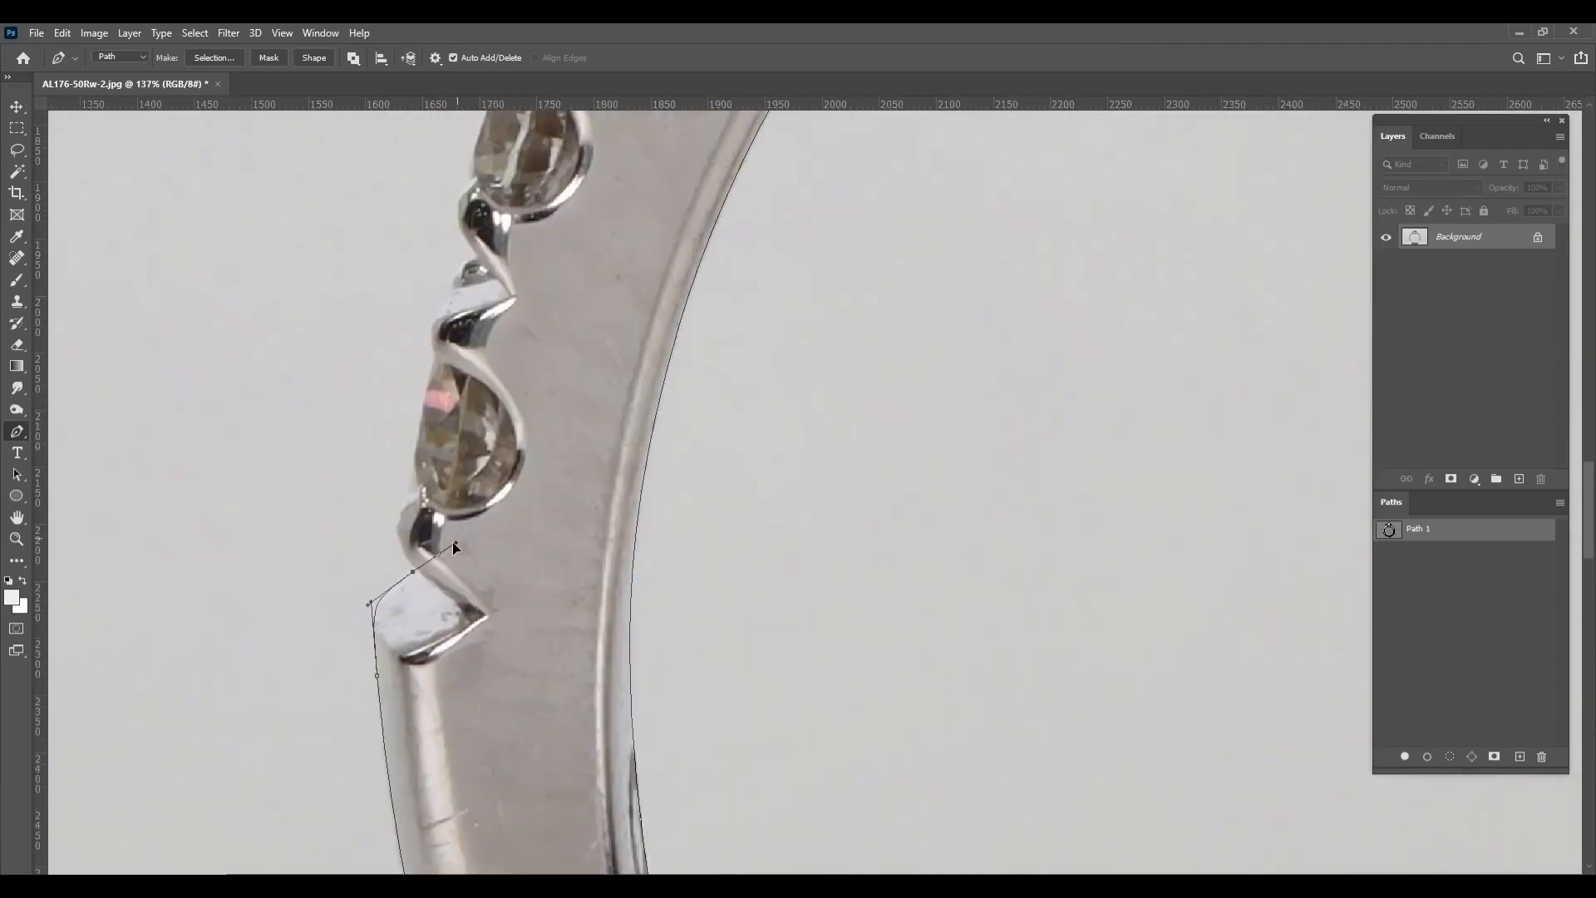
pyautogui.moveTo(434, 382); pyautogui.dragTo(517, 598)
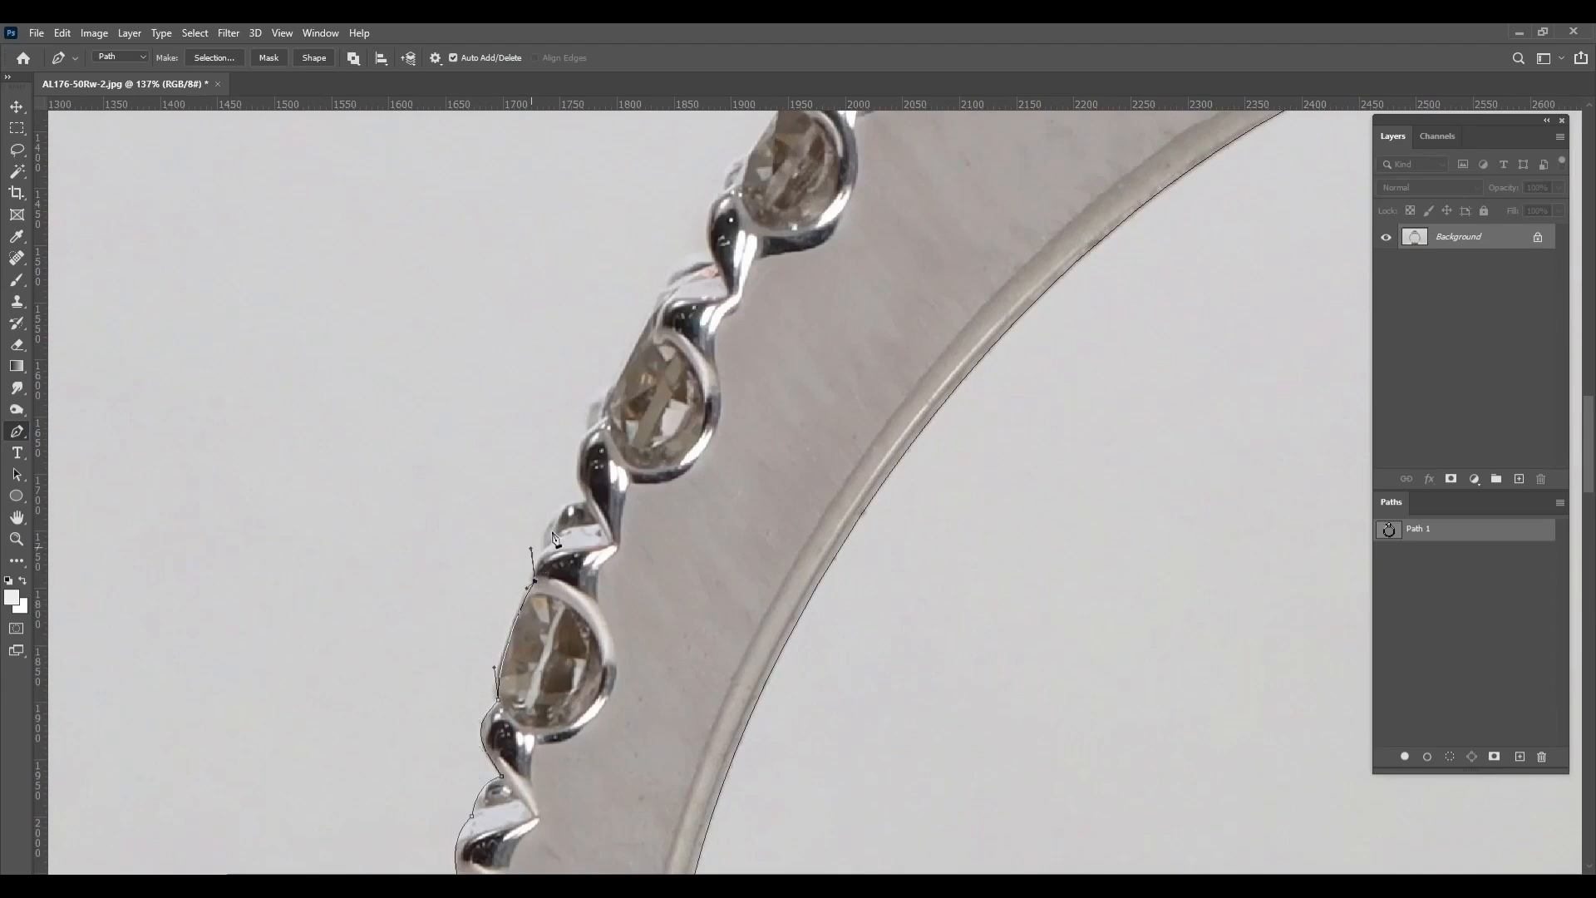
# Trace the outer path around the third left side stone from the bottom and its adjoining beads
pyautogui.moveTo(555, 539); pyautogui.dragTo(530, 686)
pyautogui.moveTo(533, 683); pyautogui.dragTo(579, 686)
pyautogui.moveTo(599, 553); pyautogui.dragTo(584, 734)
pyautogui.click(608, 679)
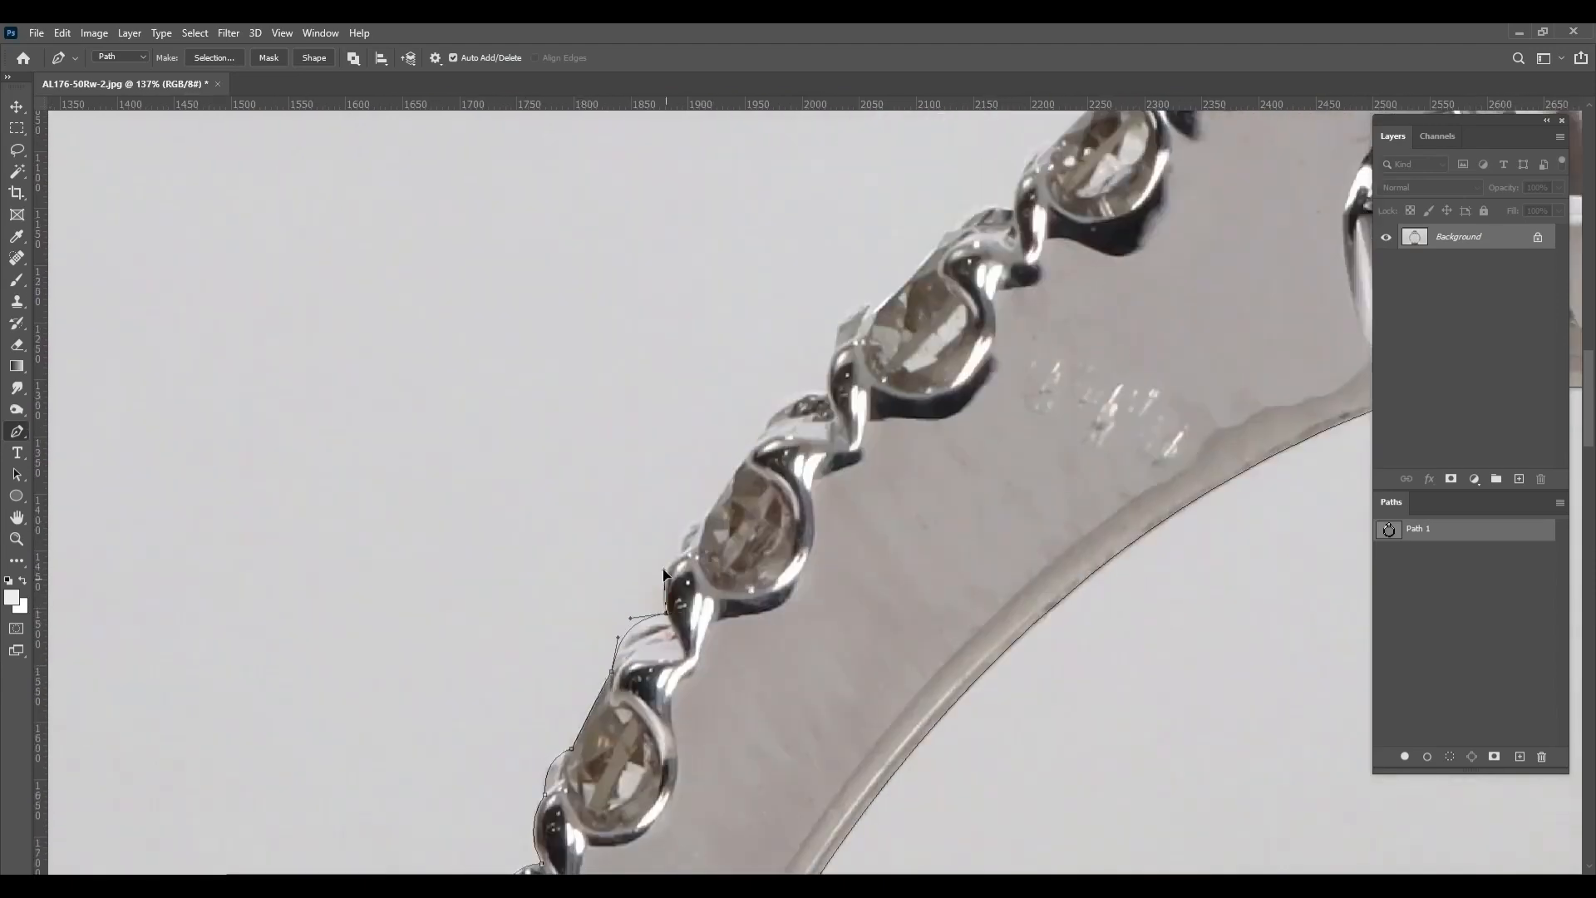
# Trace the outer path along the fourth and fifth left side stones from the bottom
pyautogui.moveTo(682, 555); pyautogui.dragTo(686, 525)
pyautogui.moveTo(702, 519); pyautogui.dragTo(614, 686)
pyautogui.moveTo(651, 650); pyautogui.dragTo(655, 622)
pyautogui.moveTo(717, 606); pyautogui.dragTo(655, 762)
pyautogui.moveTo(655, 757); pyautogui.dragTo(737, 672)
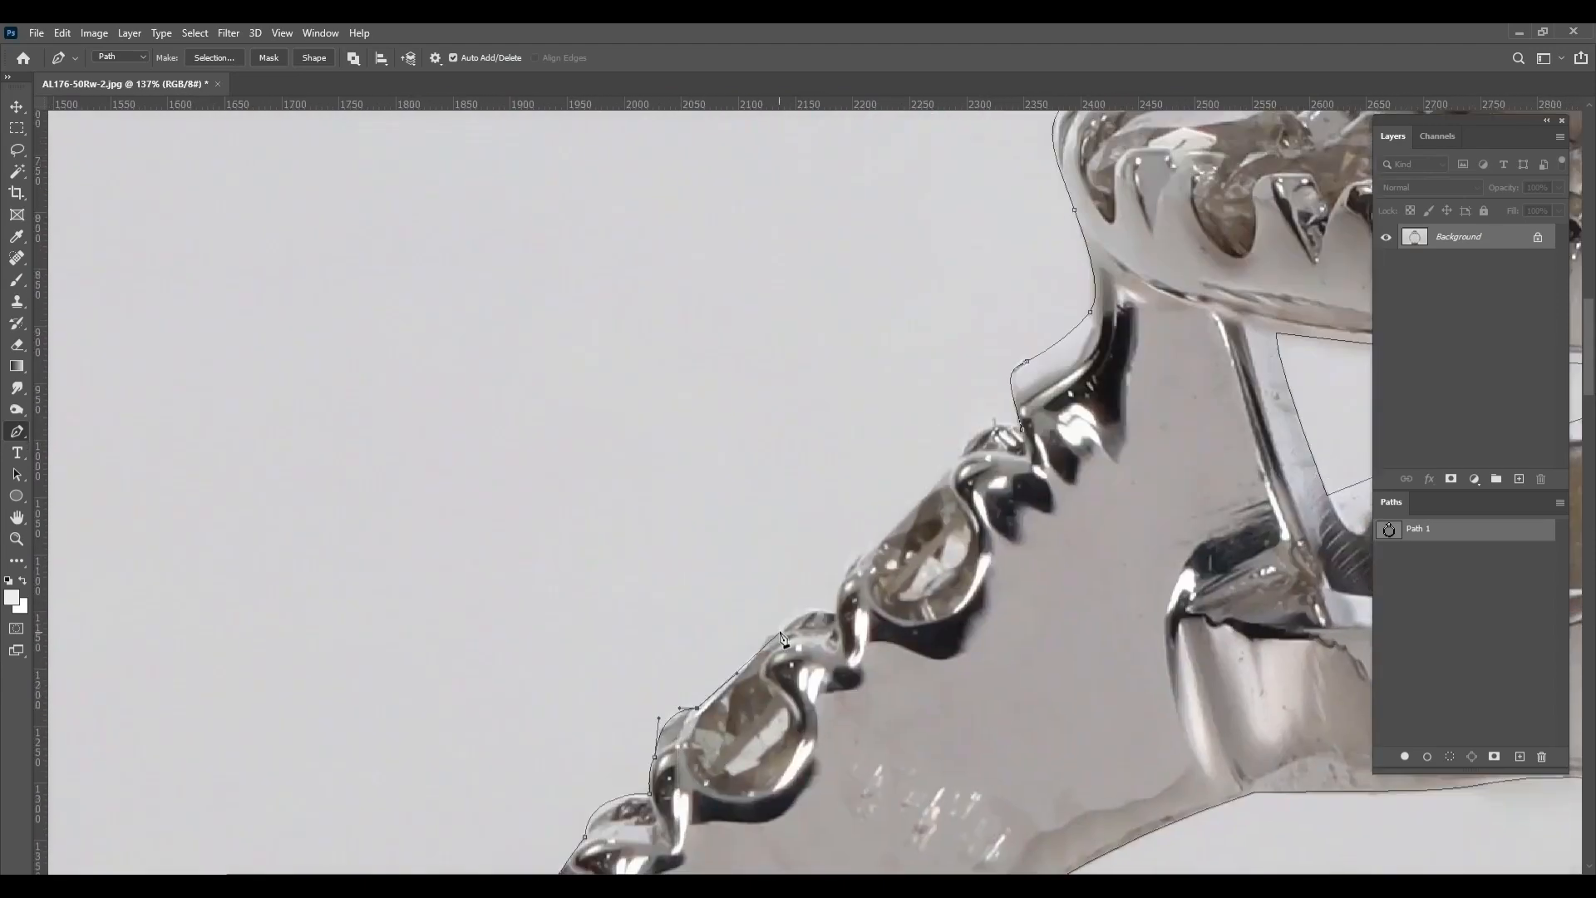
# Trace the outer path around the topmost left side stone and close it at its starting anchor
pyautogui.click(780, 632)
pyautogui.moveTo(837, 614); pyautogui.dragTo(837, 570)
pyautogui.moveTo(867, 544); pyautogui.dragTo(769, 736)
pyautogui.moveTo(785, 733); pyautogui.dragTo(841, 677)
pyautogui.click(925, 630)
pyautogui.scroll(-6, 925, 629)
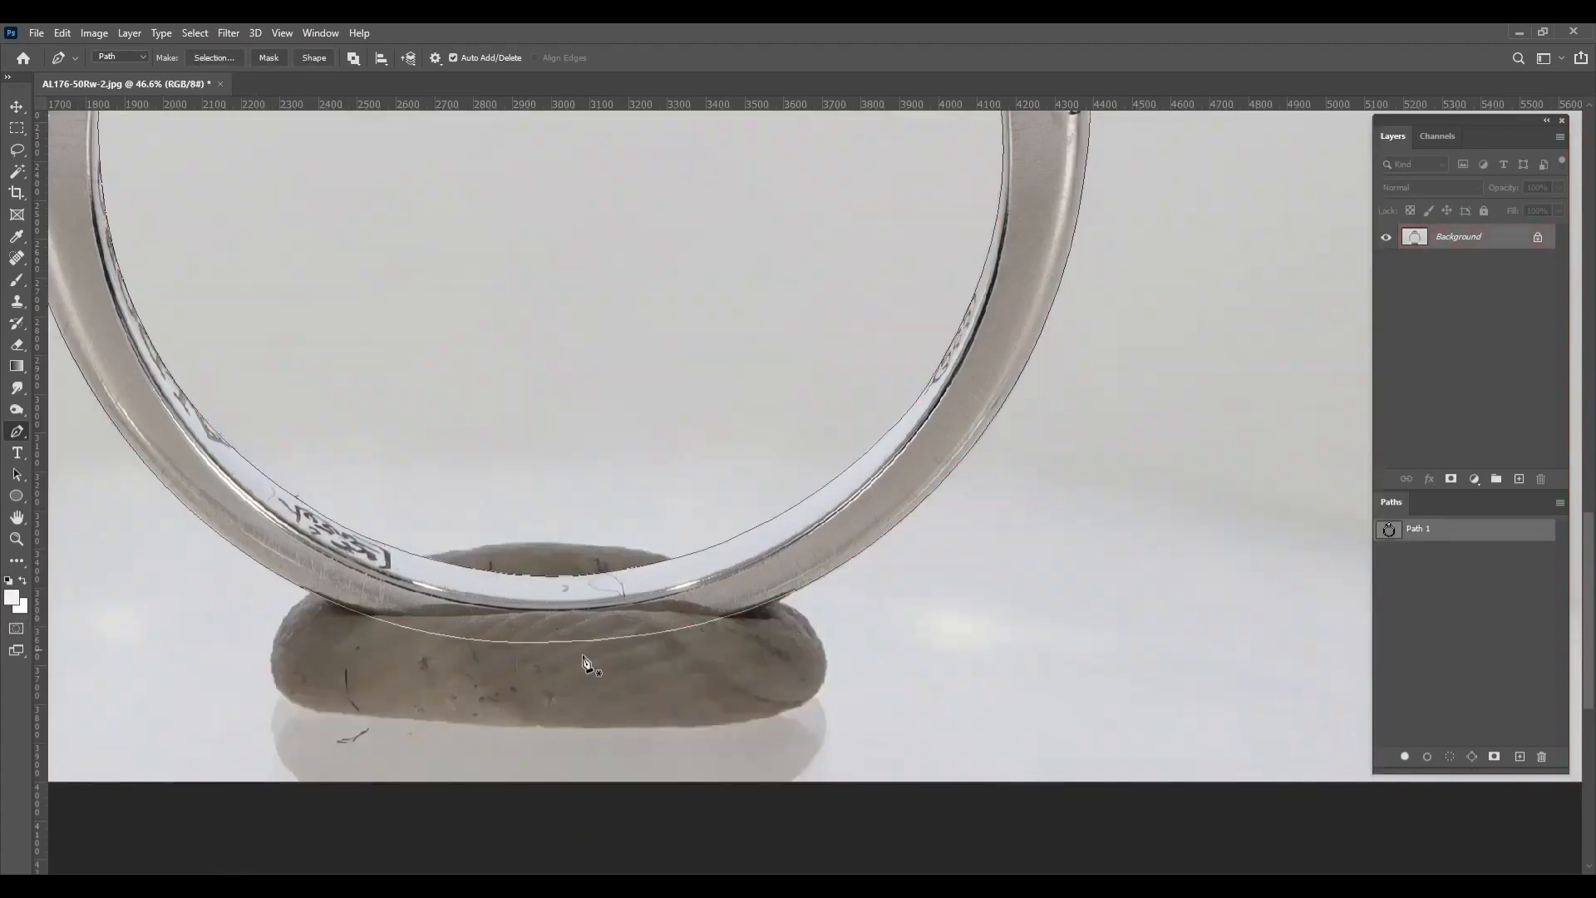
# Outline the topmost side stone on the right shoulder with a closed subpath on a new work path
pyautogui.scroll(3, 584, 662)
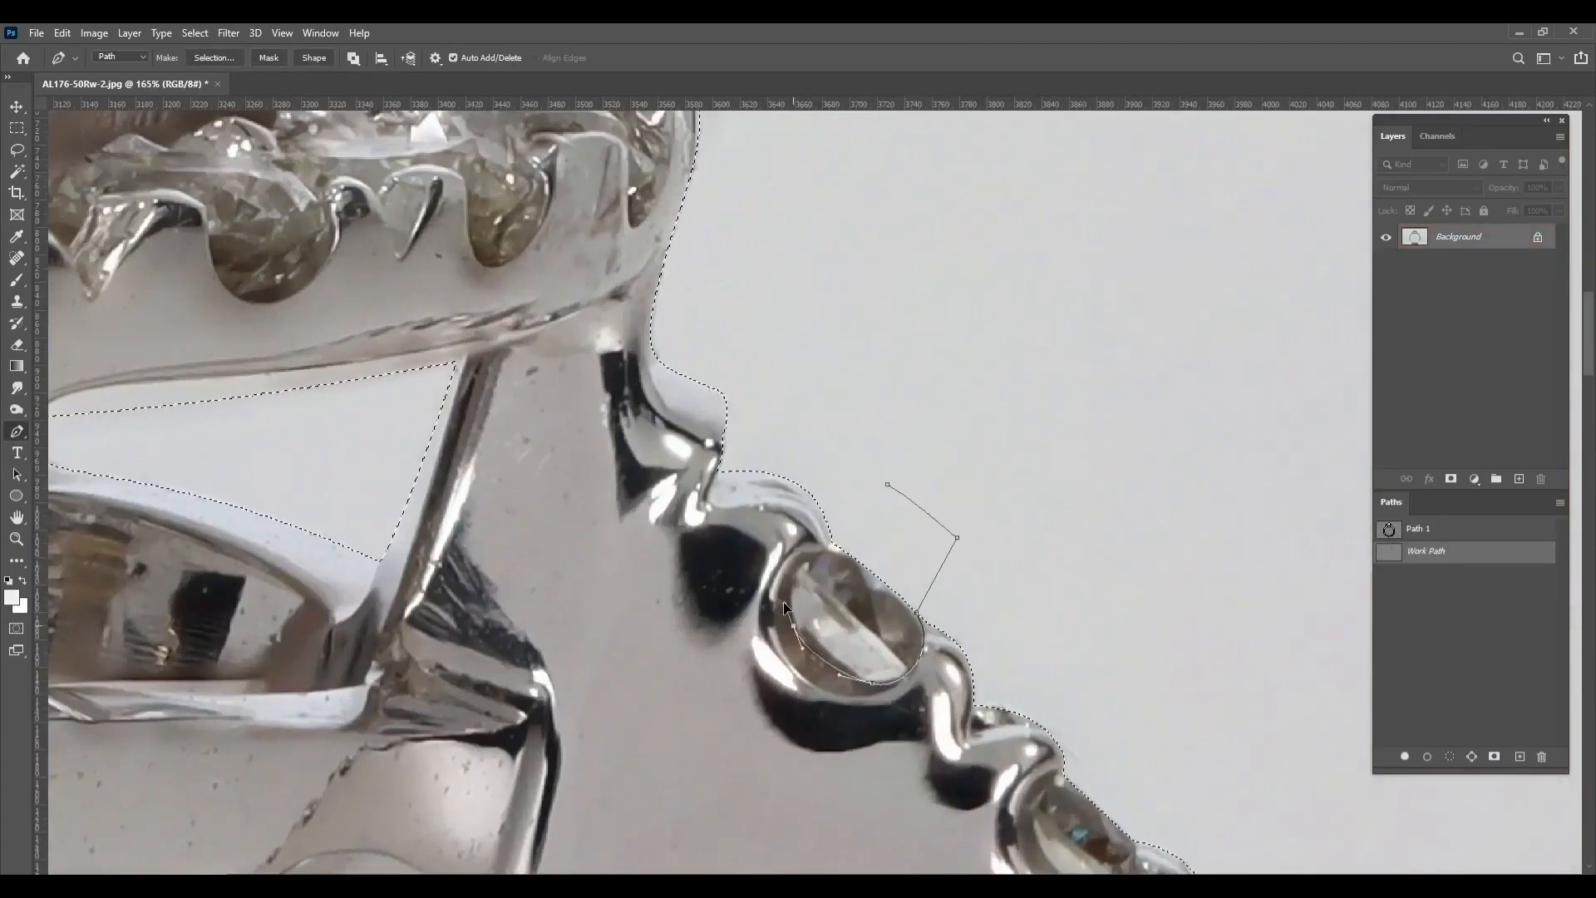
pyautogui.click(888, 485)
pyautogui.click(771, 307)
pyautogui.click(822, 383)
pyautogui.click(815, 401)
# Outline the second side stone on the right shoulder with a closed Pen subpath
pyautogui.moveTo(1081, 749)
pyautogui.mouseDown()
pyautogui.moveTo(761, 308)
pyautogui.moveTo(626, 159)
pyautogui.mouseUp()
pyautogui.click(735, 352)
pyautogui.click(769, 308)
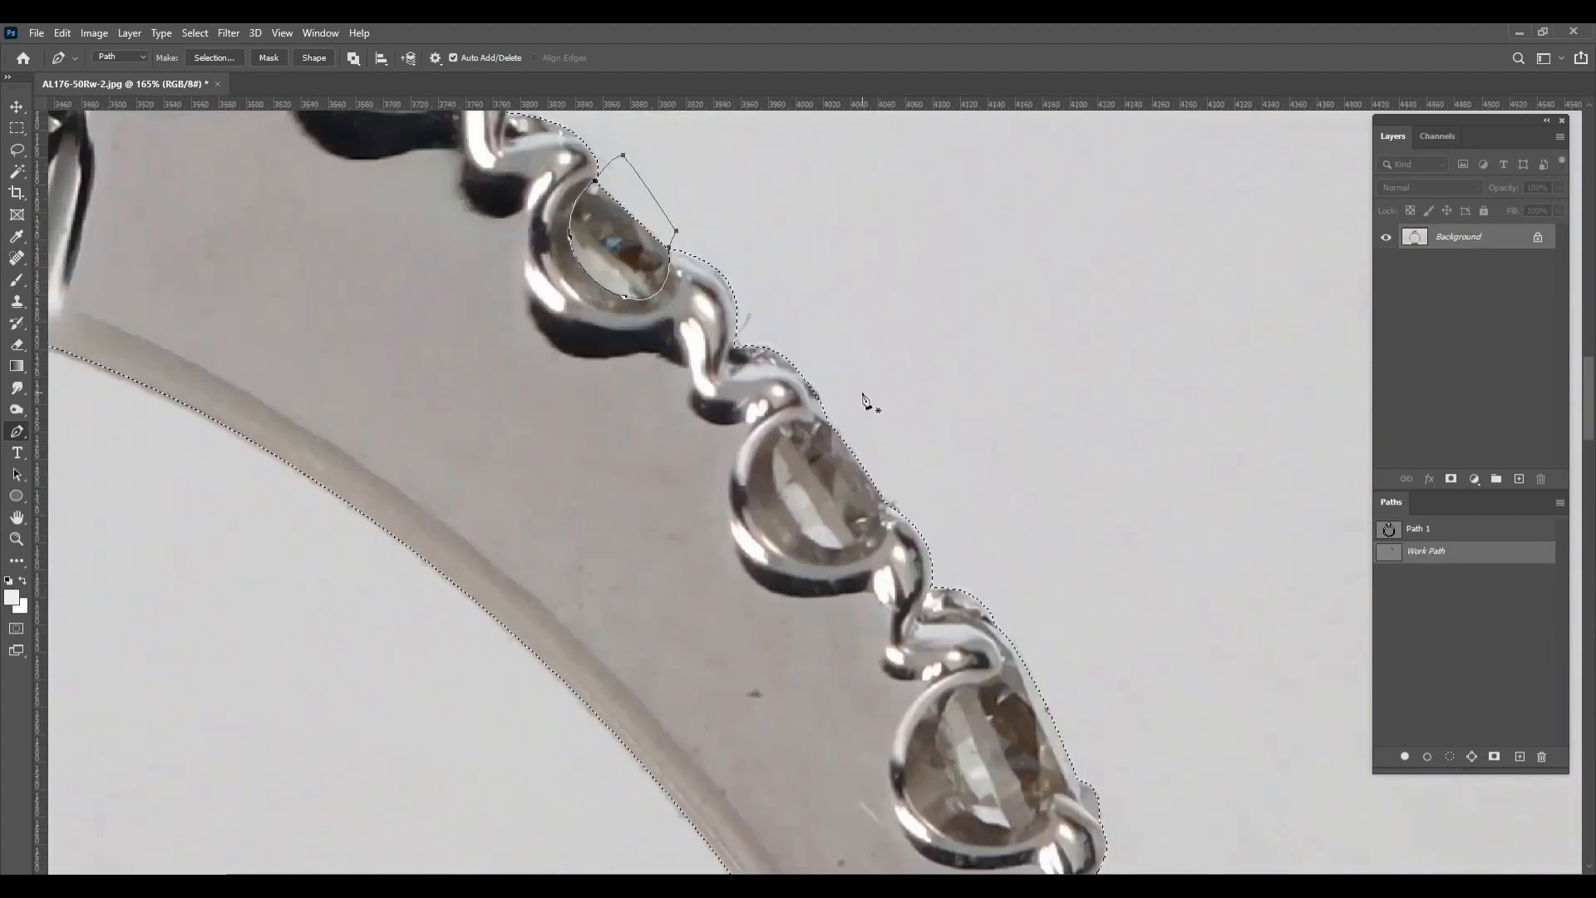
# Outline the third side stone on the right shoulder with a closed Pen subpath
pyautogui.click(874, 415)
pyautogui.click(919, 494)
pyautogui.click(888, 502)
pyautogui.click(777, 447)
pyautogui.moveTo(875, 415); pyautogui.dragTo(735, 260)
pyautogui.click(735, 259)
# Outline the fourth side stone on the right shoulder with a closed Pen subpath
pyautogui.moveTo(919, 513); pyautogui.dragTo(824, 398)
pyautogui.click(824, 398)
pyautogui.click(849, 485)
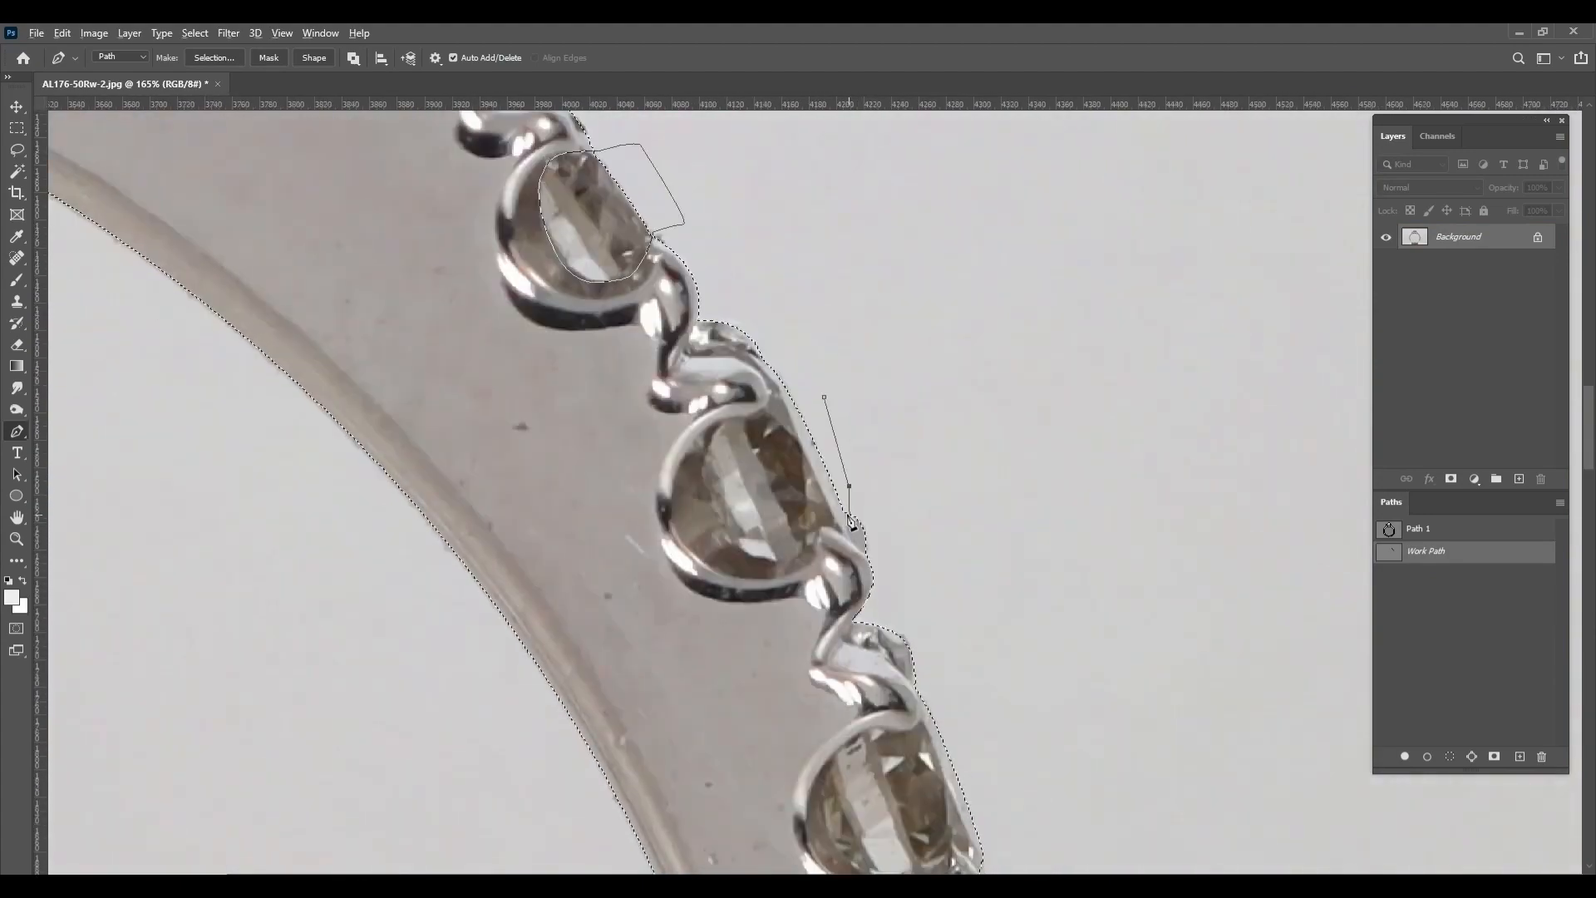
pyautogui.moveTo(712, 448); pyautogui.dragTo(721, 424)
pyautogui.click(883, 354)
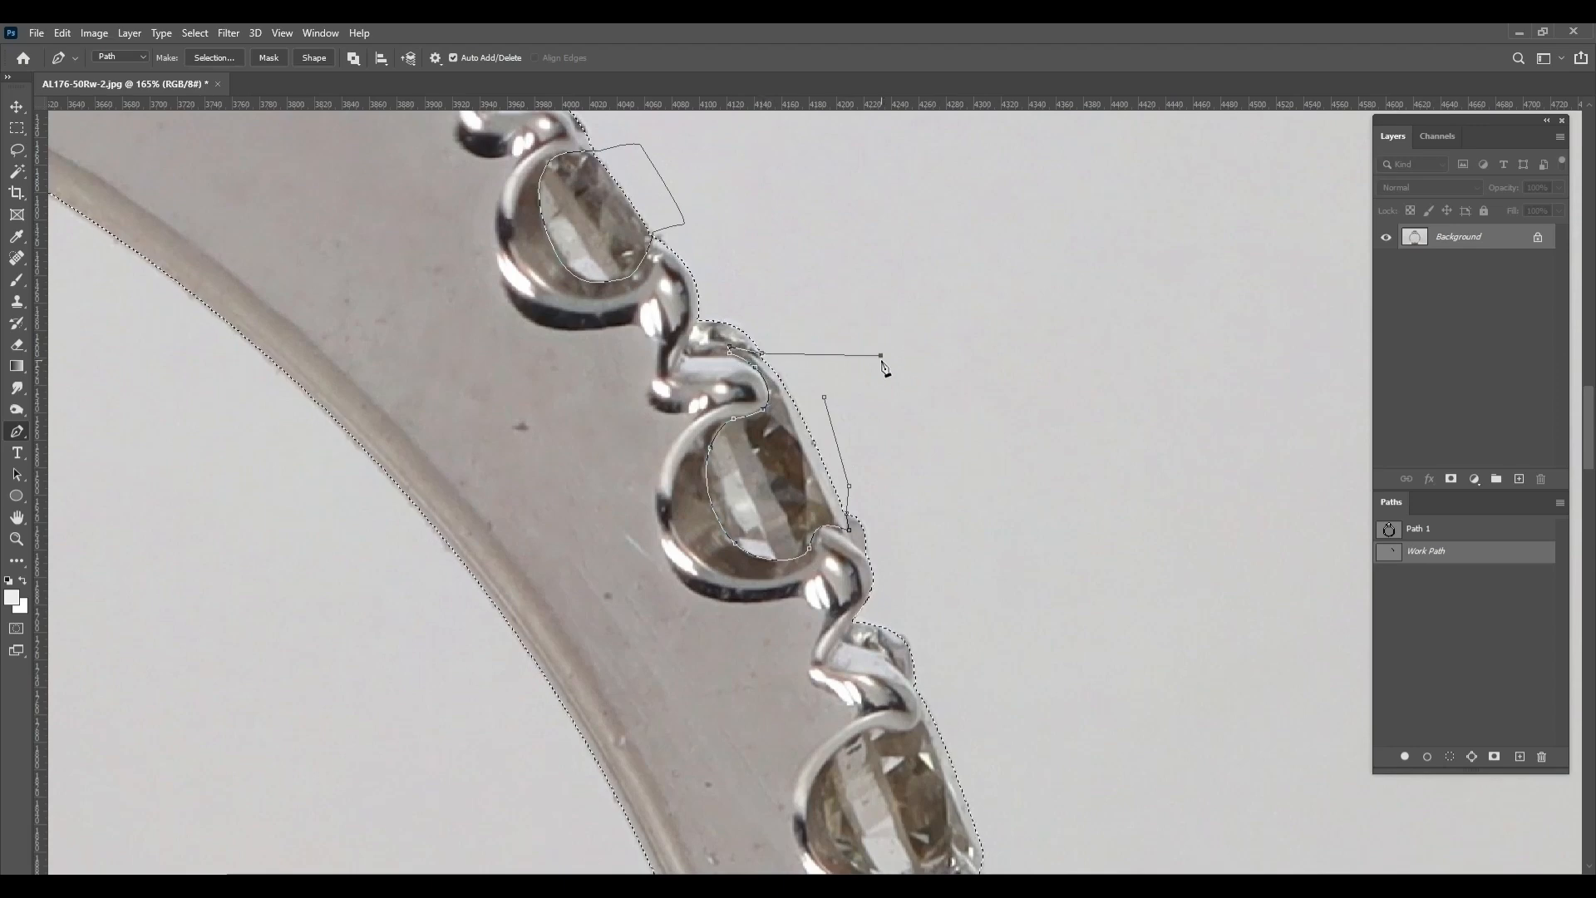
pyautogui.click(824, 397)
# Outline the fifth side stone on the right shoulder with a closed Pen subpath
pyautogui.moveTo(943, 727); pyautogui.dragTo(818, 465)
pyautogui.moveTo(699, 521); pyautogui.dragTo(707, 495)
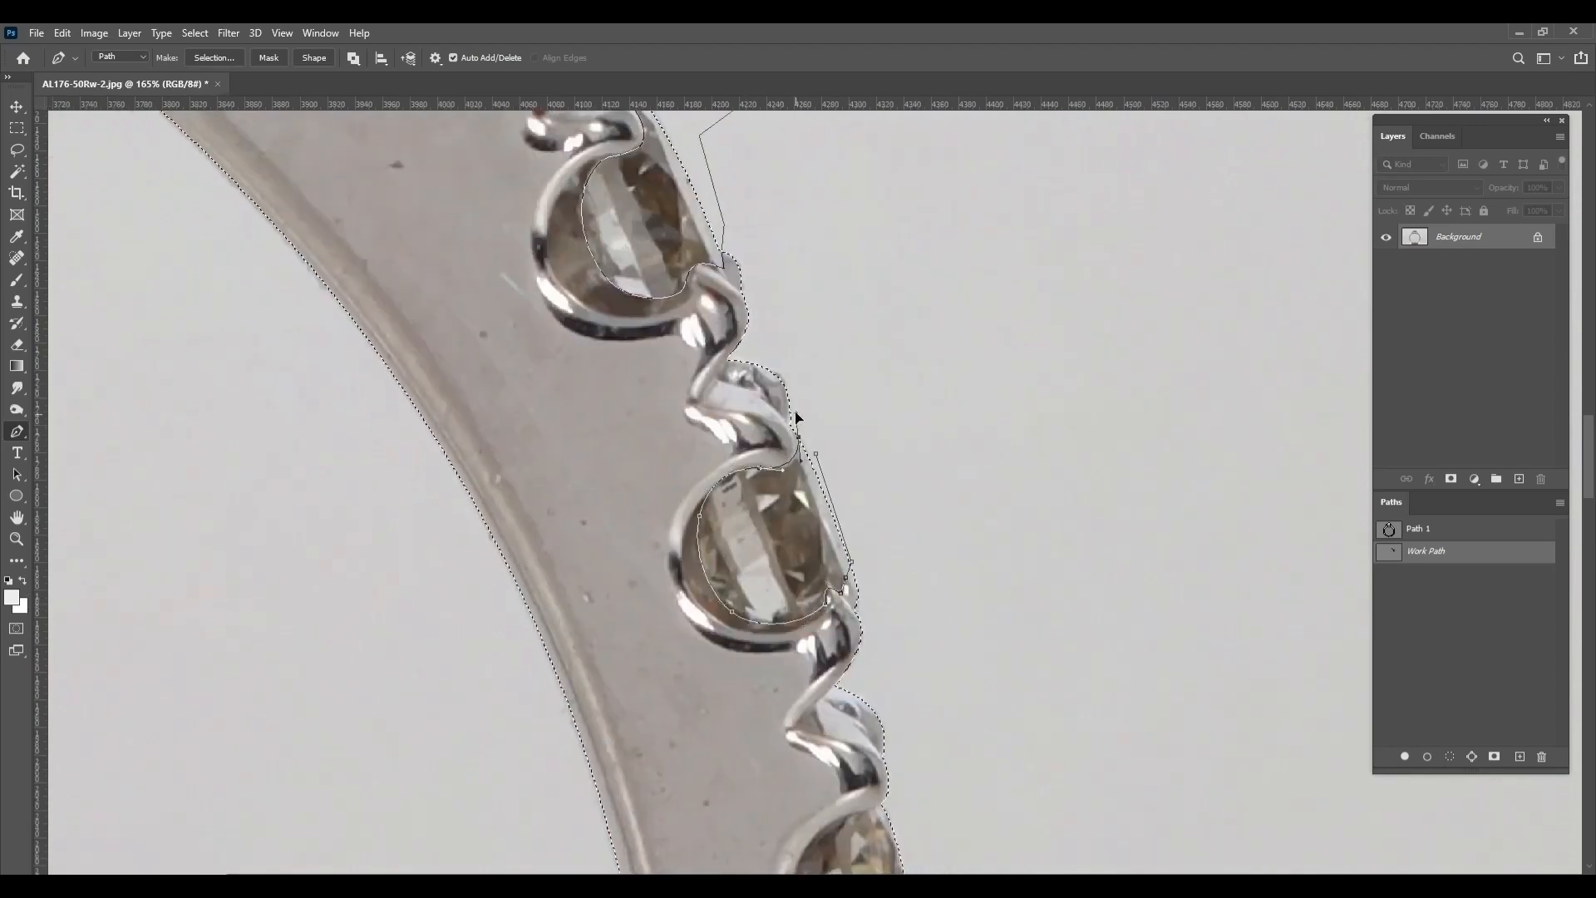
pyautogui.click(795, 416)
pyautogui.click(816, 454)
# Outline the lowest right side stone, plus the lowest side stone on the left shoulder, with Pen subpaths
pyautogui.moveTo(921, 818); pyautogui.dragTo(823, 386)
pyautogui.click(822, 386)
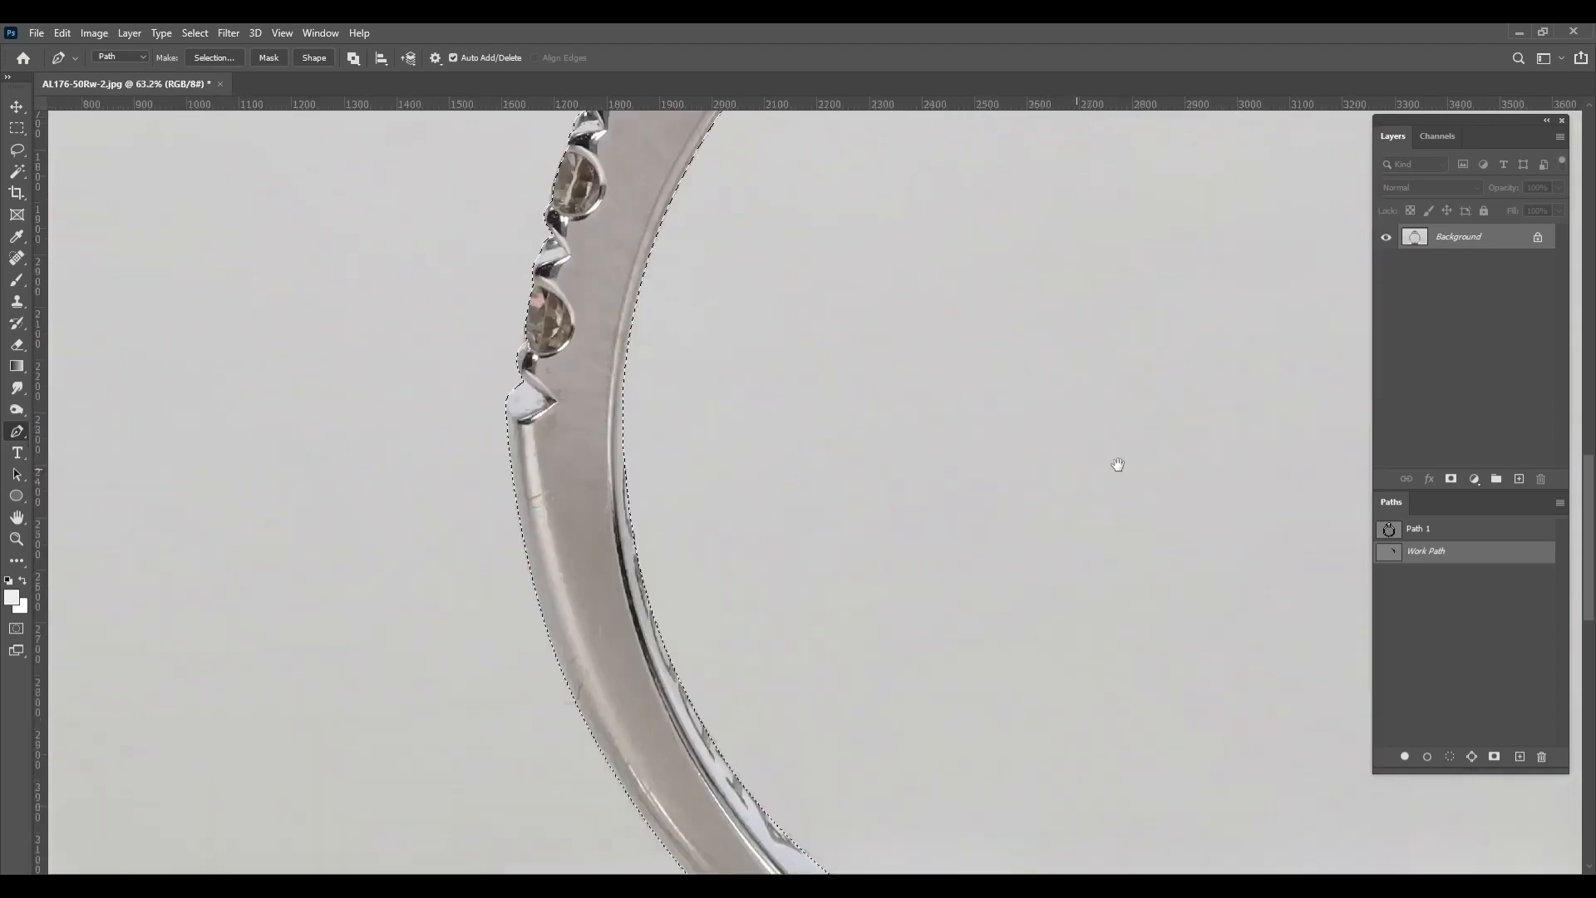
pyautogui.moveTo(744, 653); pyautogui.dragTo(695, 473)
pyautogui.moveTo(692, 455); pyautogui.dragTo(693, 483)
pyautogui.moveTo(716, 307); pyautogui.dragTo(702, 360)
pyautogui.moveTo(624, 618); pyautogui.dragTo(601, 640)
# Outline the second side stone from the bottom on the left shoulder with a closed Pen subpath
pyautogui.moveTo(604, 380); pyautogui.dragTo(549, 840)
pyautogui.click(541, 571)
pyautogui.click(591, 548)
pyautogui.moveTo(691, 657); pyautogui.dragTo(738, 495)
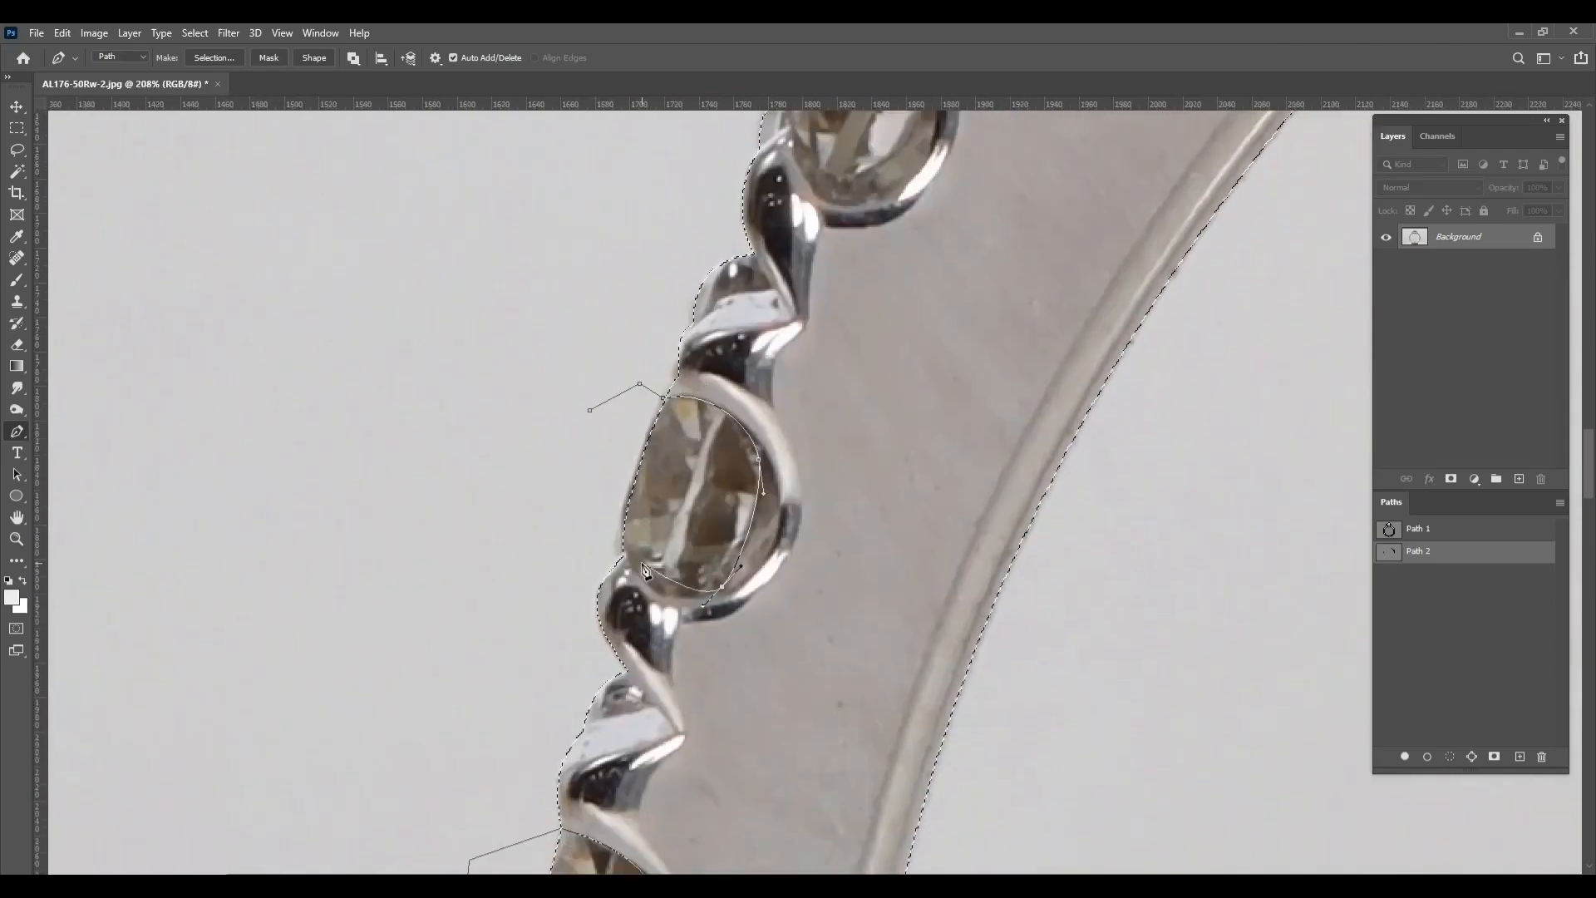
pyautogui.click(589, 411)
# Outline the third side stone from the bottom on the left shoulder with a closed Pen subpath
pyautogui.click(648, 553)
pyautogui.click(689, 517)
pyautogui.click(714, 521)
pyautogui.moveTo(732, 656); pyautogui.dragTo(739, 495)
pyautogui.click(665, 511)
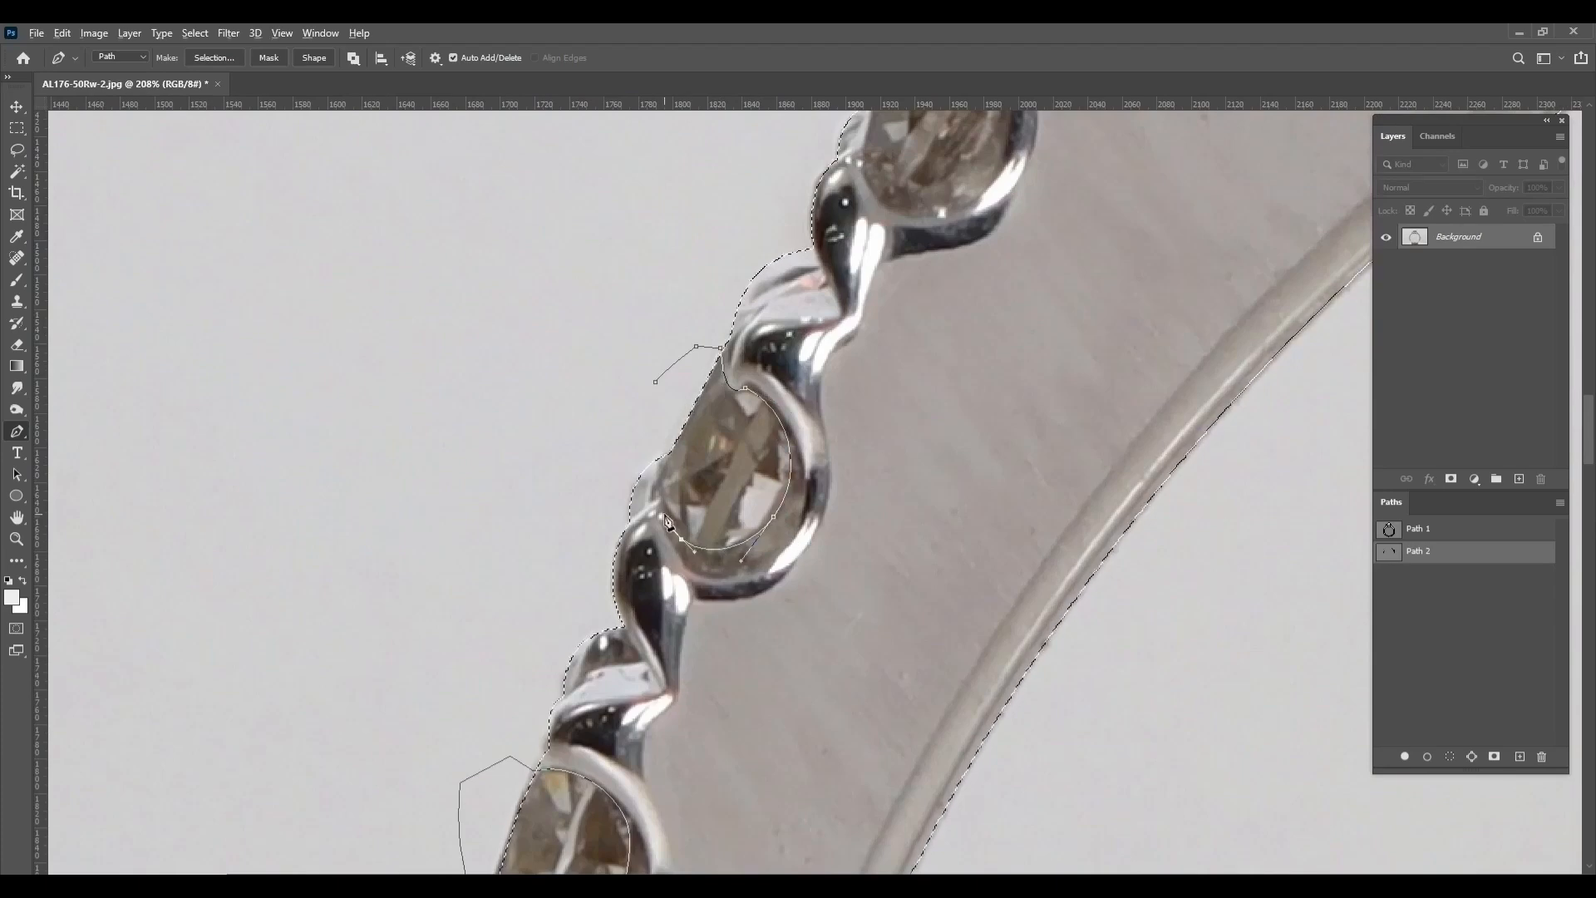
pyautogui.click(656, 391)
# Outline the fourth side stone from the bottom on the left shoulder with a closed Pen subpath
pyautogui.moveTo(749, 274); pyautogui.dragTo(647, 747)
pyautogui.click(710, 595)
pyautogui.click(770, 575)
pyautogui.click(761, 645)
pyautogui.click(860, 533)
pyautogui.click(785, 484)
pyautogui.click(708, 518)
pyautogui.click(711, 595)
# Outline the fifth side stone from the bottom on the left shoulder with a closed Pen subpath
pyautogui.moveTo(922, 249); pyautogui.dragTo(813, 553)
pyautogui.click(930, 505)
pyautogui.moveTo(1032, 460); pyautogui.dragTo(1036, 458)
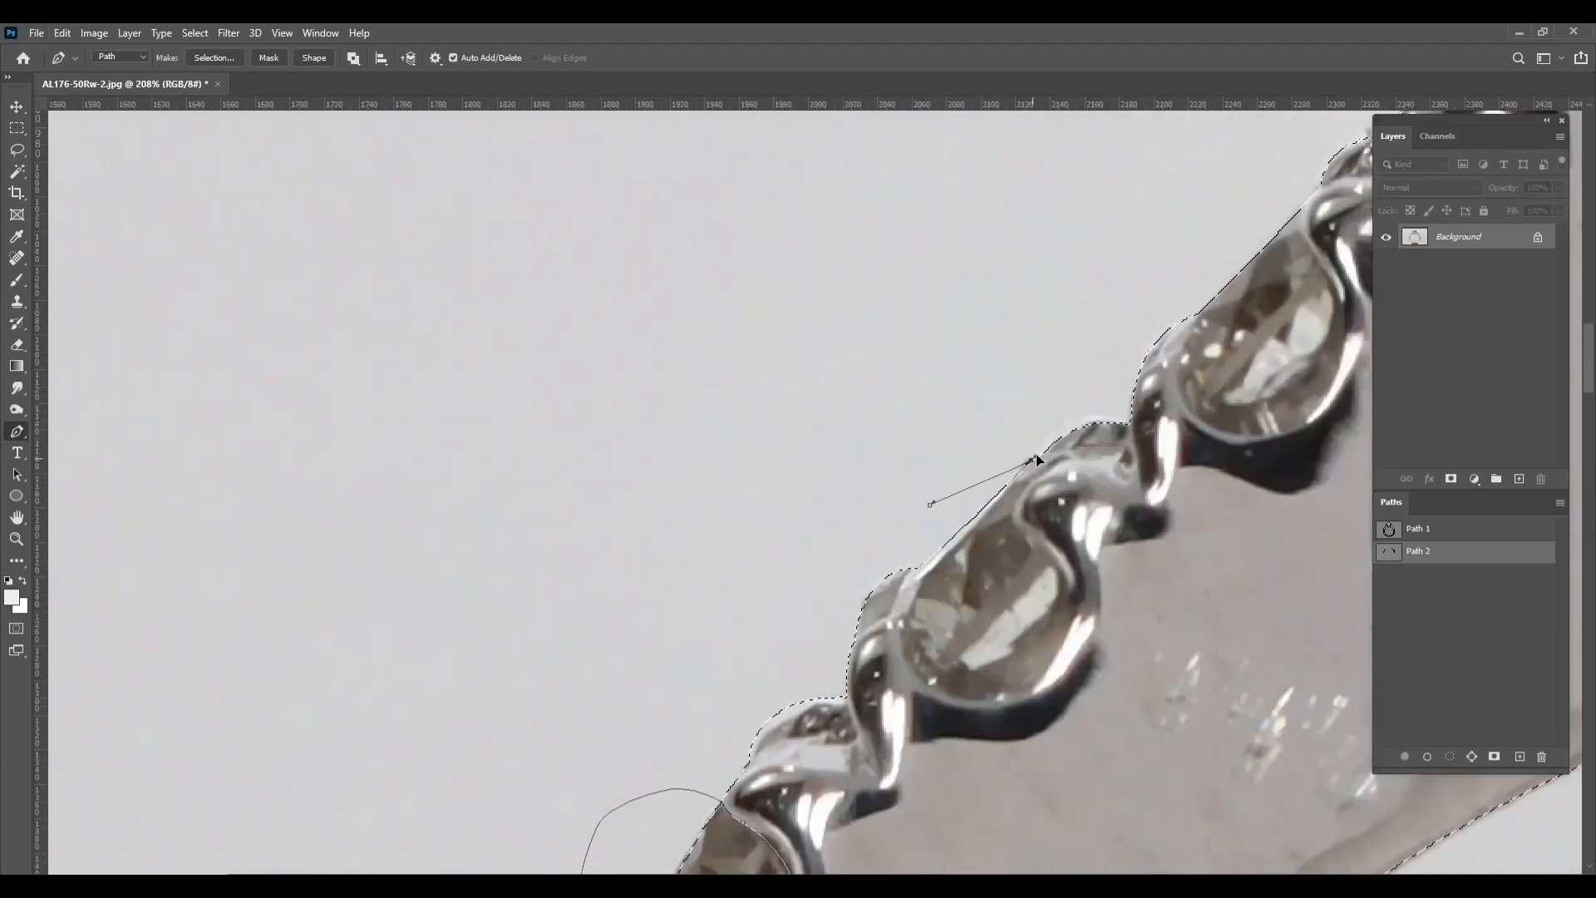
pyautogui.click(929, 505)
# Outline the topmost side stone on the left shoulder with a closed Pen subpath
pyautogui.moveTo(1180, 242); pyautogui.dragTo(798, 552)
pyautogui.click(828, 542)
pyautogui.click(923, 508)
pyautogui.moveTo(914, 549); pyautogui.dragTo(917, 567)
# Start a Pen subpath along the upper edge of the left halo stones, as far as the front prong
pyautogui.moveTo(1084, 381); pyautogui.dragTo(427, 797)
pyautogui.click(597, 548)
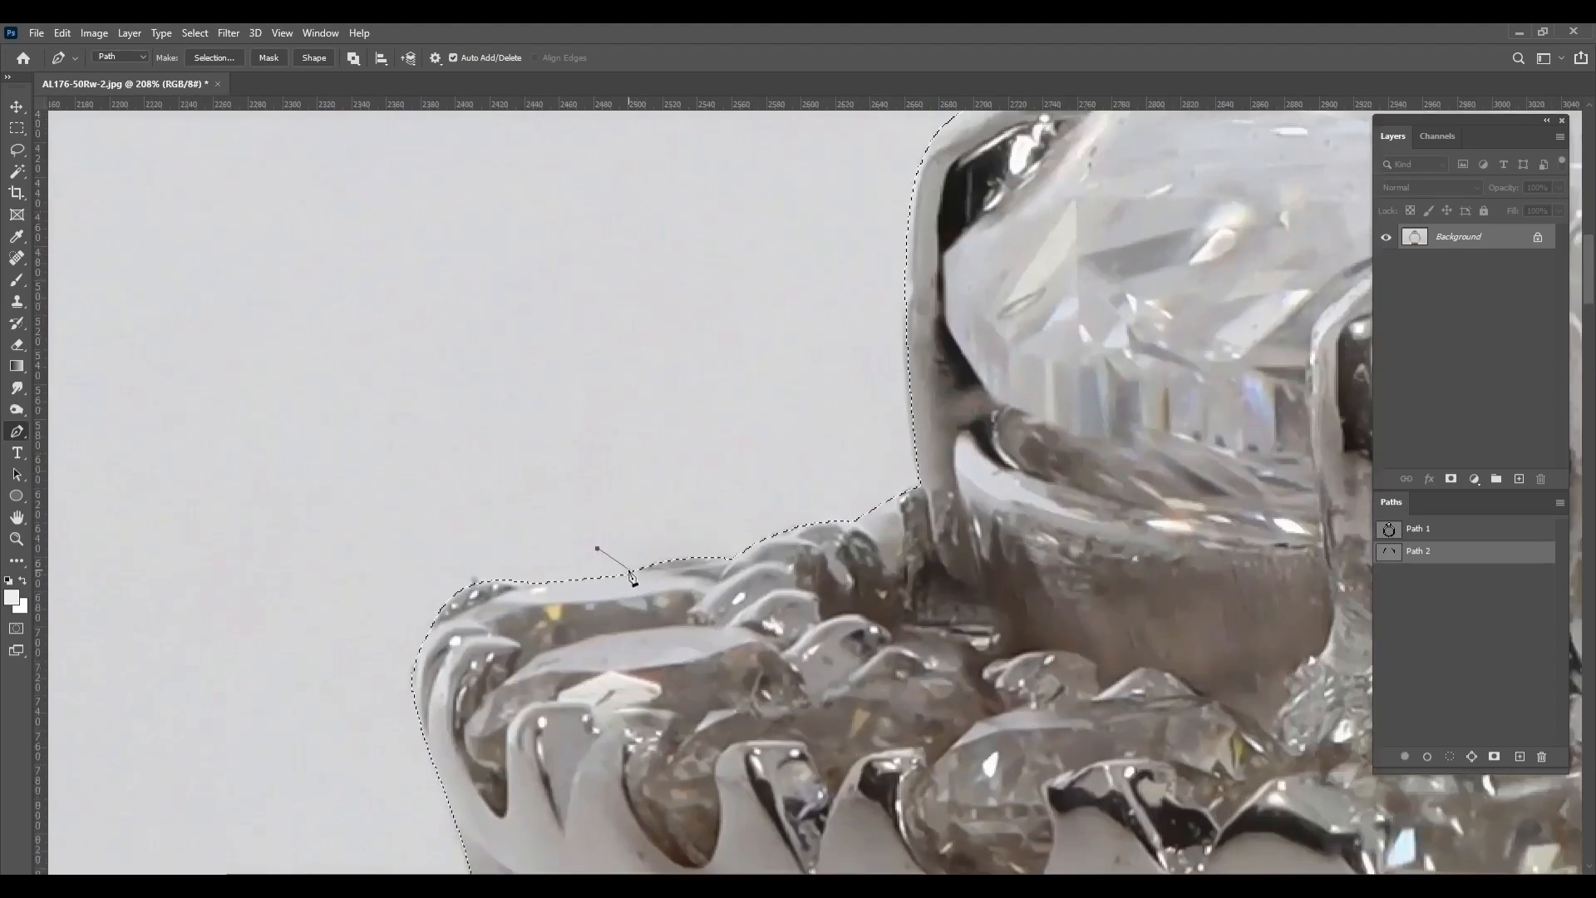
pyautogui.click(802, 702)
pyautogui.scroll(-1, 799, 691)
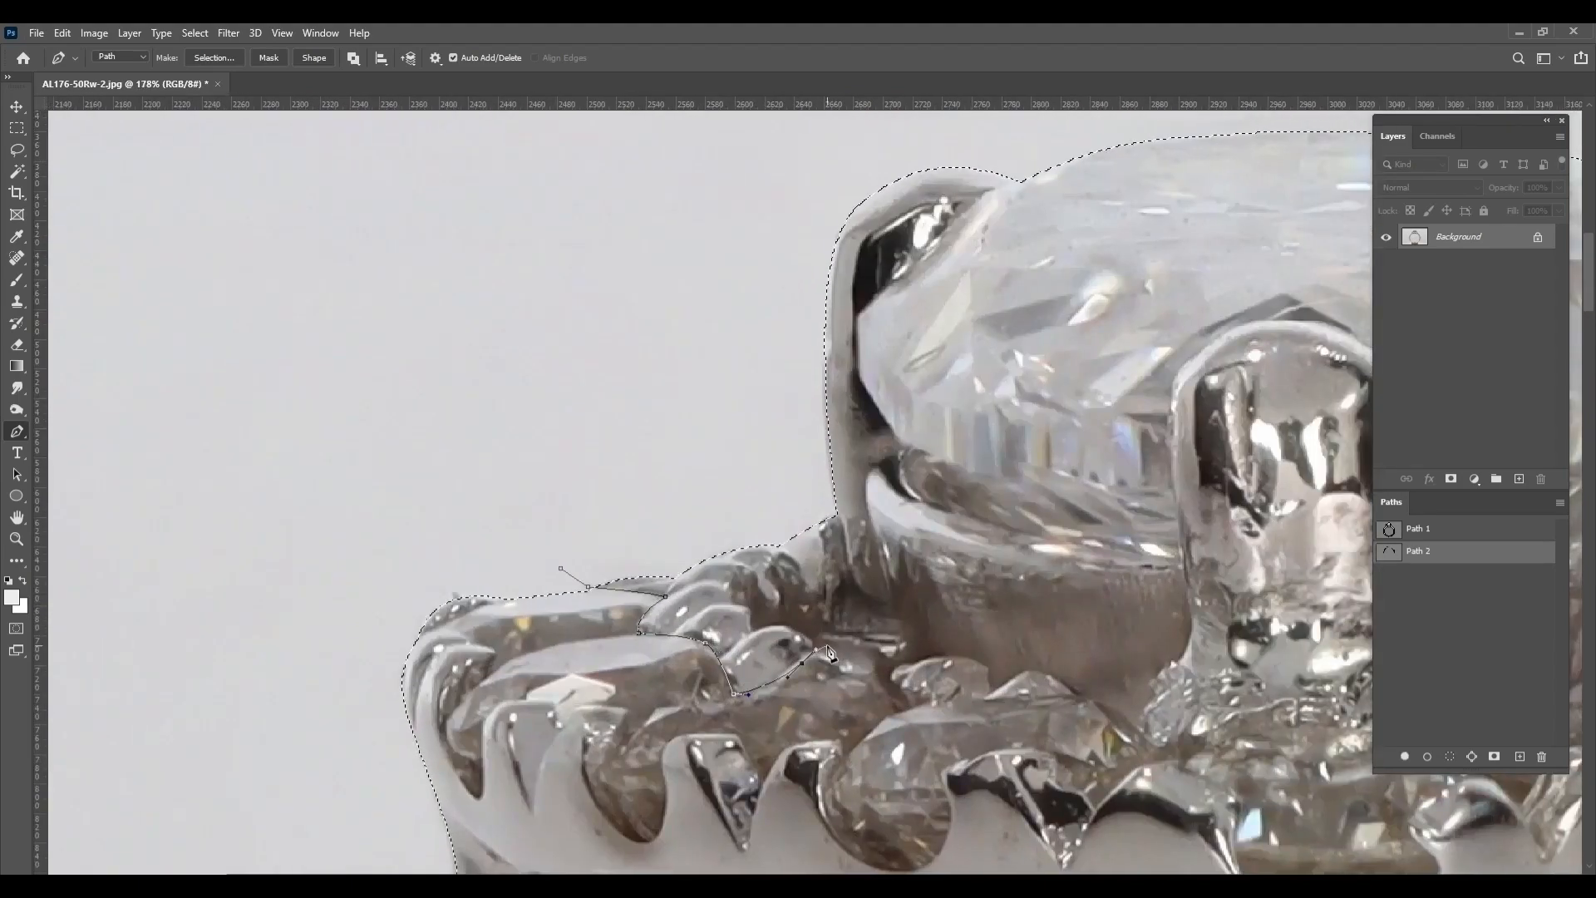
pyautogui.moveTo(995, 698); pyautogui.dragTo(1026, 698)
pyautogui.moveTo(1030, 702); pyautogui.dragTo(659, 681)
pyautogui.moveTo(695, 735); pyautogui.dragTo(659, 739)
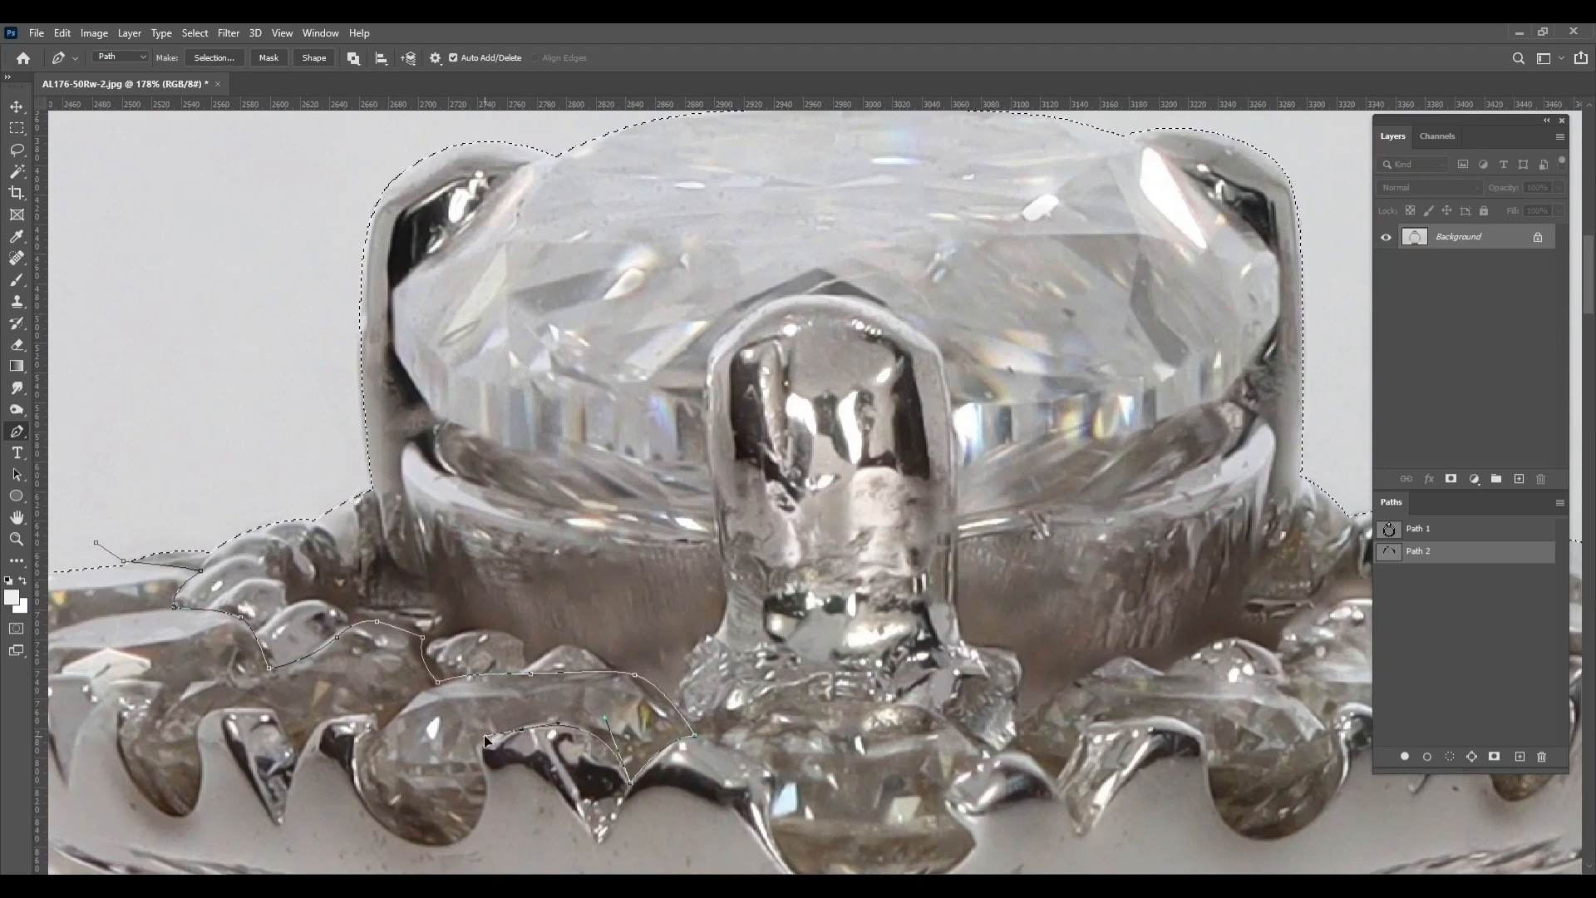
# Continue the left halo subpath back along the stones' lower edges, following the small metal prongs
pyautogui.moveTo(480, 779); pyautogui.dragTo(545, 665)
pyautogui.moveTo(501, 732); pyautogui.dragTo(734, 616)
pyautogui.moveTo(750, 589); pyautogui.dragTo(683, 587)
pyautogui.click(672, 618)
pyautogui.moveTo(623, 565); pyautogui.dragTo(596, 565)
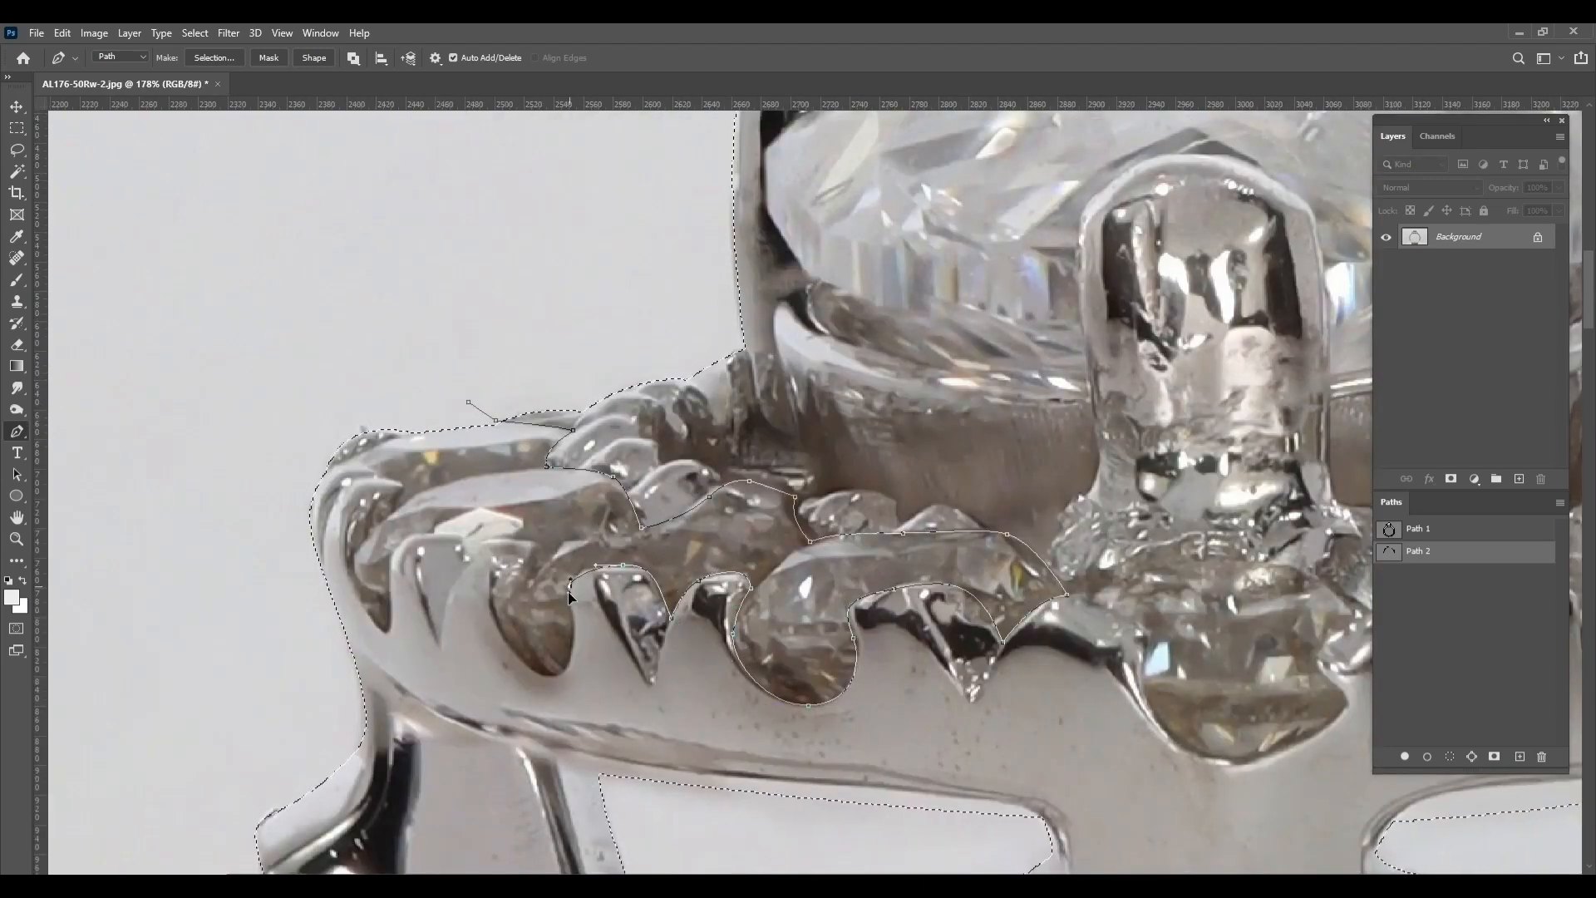
# Trace the outer left halo stones around their prongs and close the left halo subpath at its starting anchor
pyautogui.scroll(-1, 571, 595)
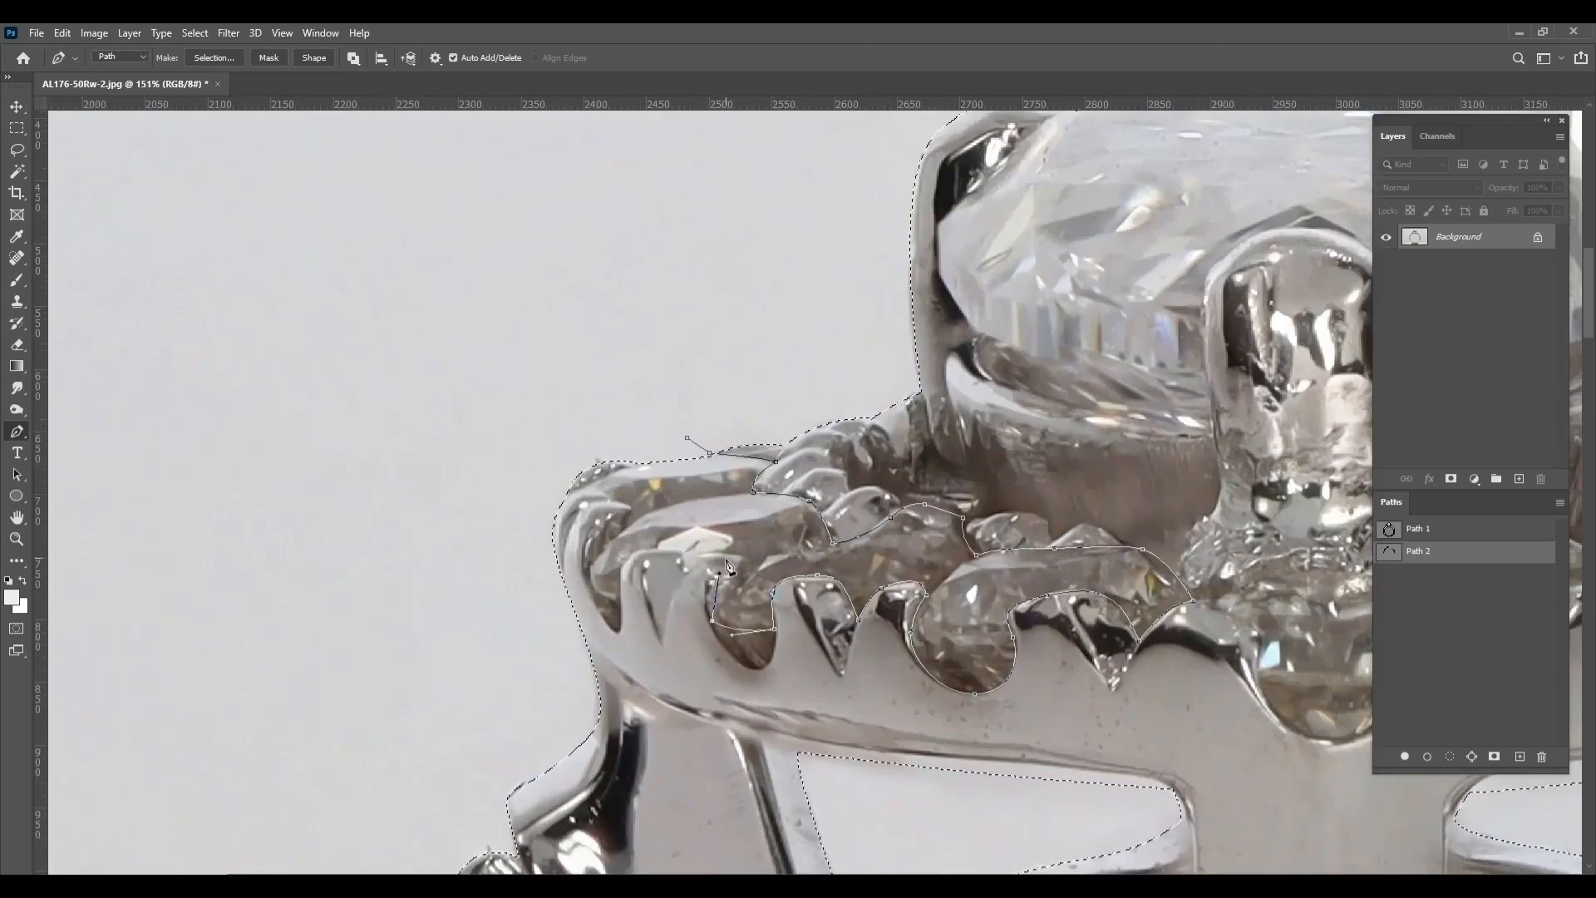
pyautogui.hotkey('ctrl', 'z')
pyautogui.click(716, 615)
pyautogui.moveTo(732, 556); pyautogui.dragTo(637, 549)
pyautogui.click(685, 572)
pyautogui.moveTo(619, 599); pyautogui.dragTo(618, 635)
pyautogui.click(586, 487)
pyautogui.click(635, 464)
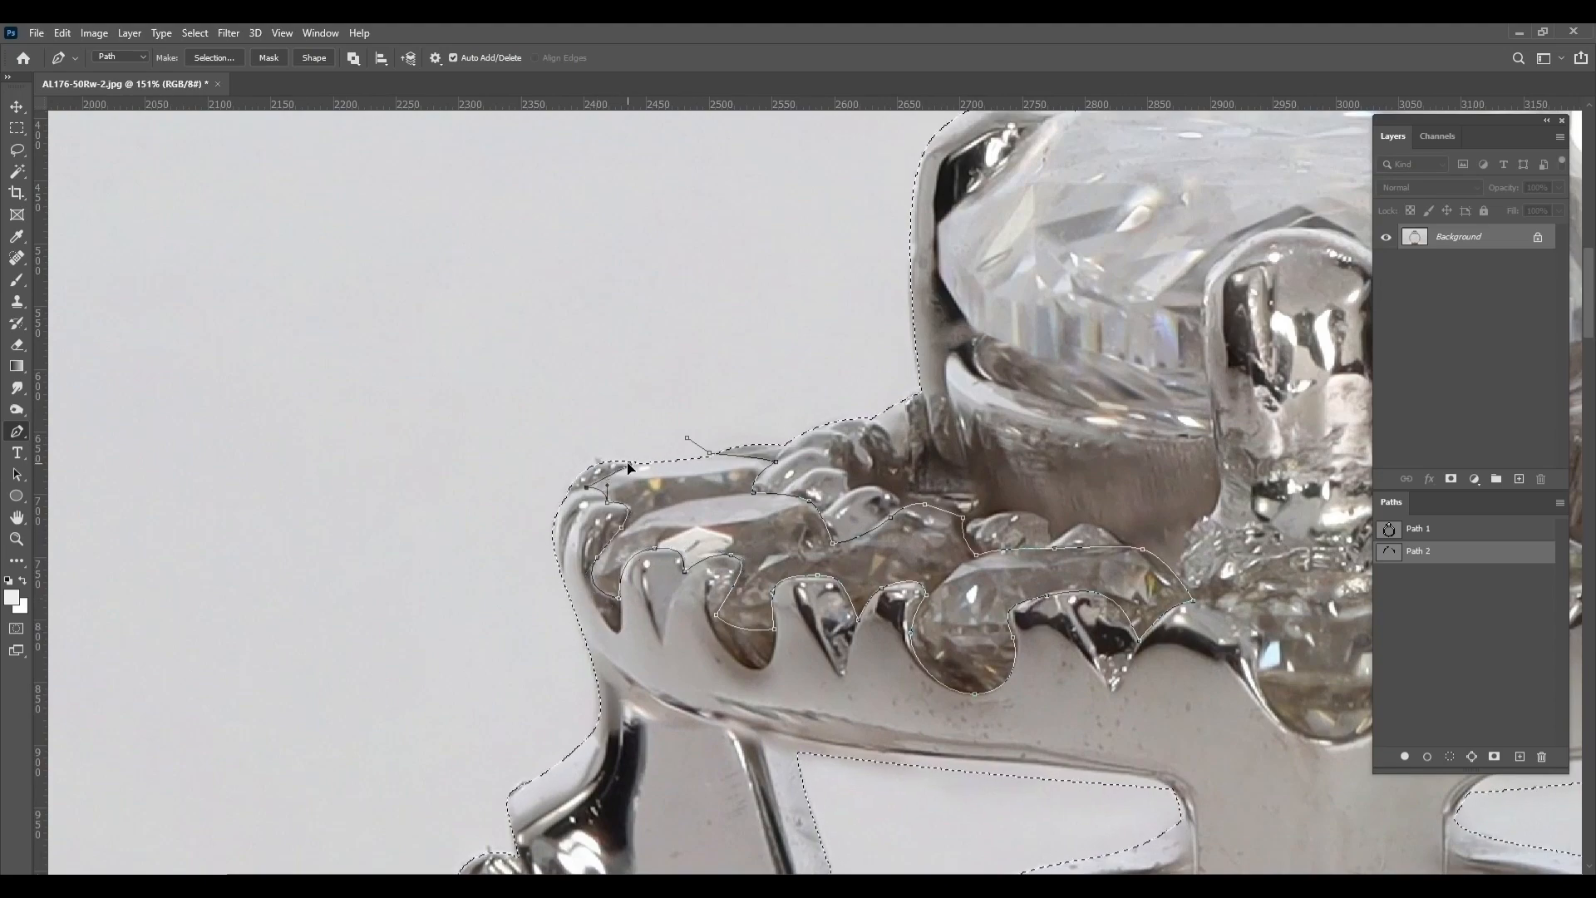
pyautogui.click(669, 433)
pyautogui.click(687, 438)
# Outline the centre halo stone beneath the front prong with a closed Pen subpath
pyautogui.moveTo(947, 743); pyautogui.dragTo(520, 547)
pyautogui.scroll(-1, 603, 599)
pyautogui.moveTo(716, 516); pyautogui.dragTo(542, 616)
pyautogui.scroll(1, 540, 663)
pyautogui.click(763, 665)
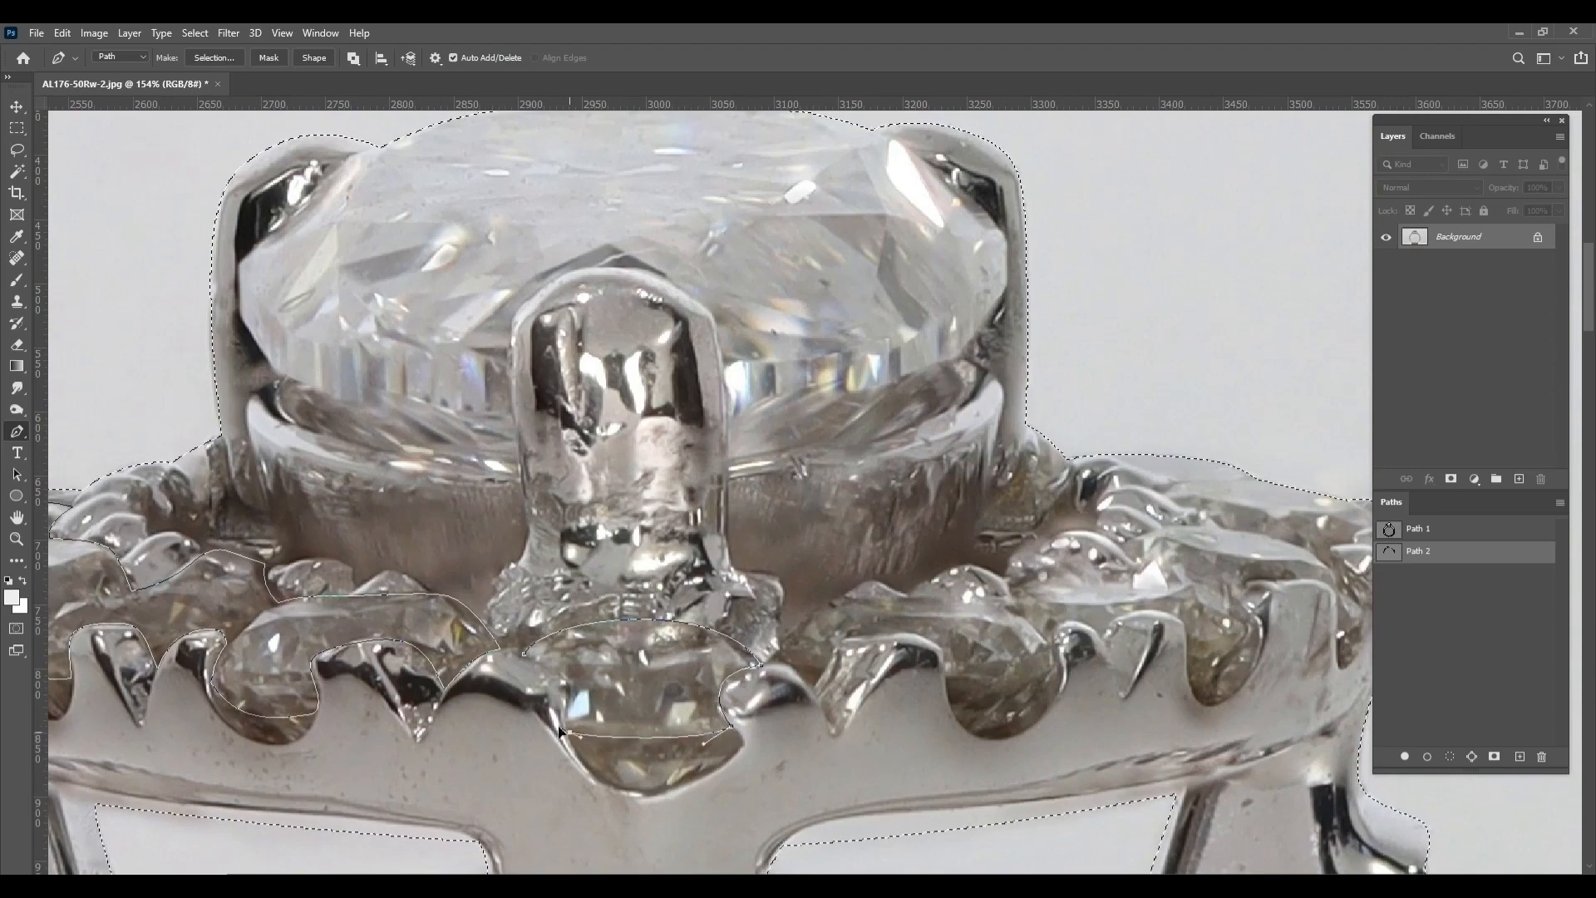
pyautogui.moveTo(559, 726); pyautogui.dragTo(567, 691)
pyautogui.click(524, 655)
# Outline the halo stone just right of the centre one with a closed Pen subpath
pyautogui.scroll(-1, 605, 573)
pyautogui.moveTo(1002, 665); pyautogui.dragTo(708, 636)
pyautogui.scroll(1, 710, 637)
pyautogui.moveTo(712, 628); pyautogui.dragTo(710, 640)
pyautogui.moveTo(479, 609); pyautogui.dragTo(650, 610)
pyautogui.moveTo(645, 633); pyautogui.dragTo(641, 649)
pyautogui.moveTo(598, 608); pyautogui.dragTo(588, 596)
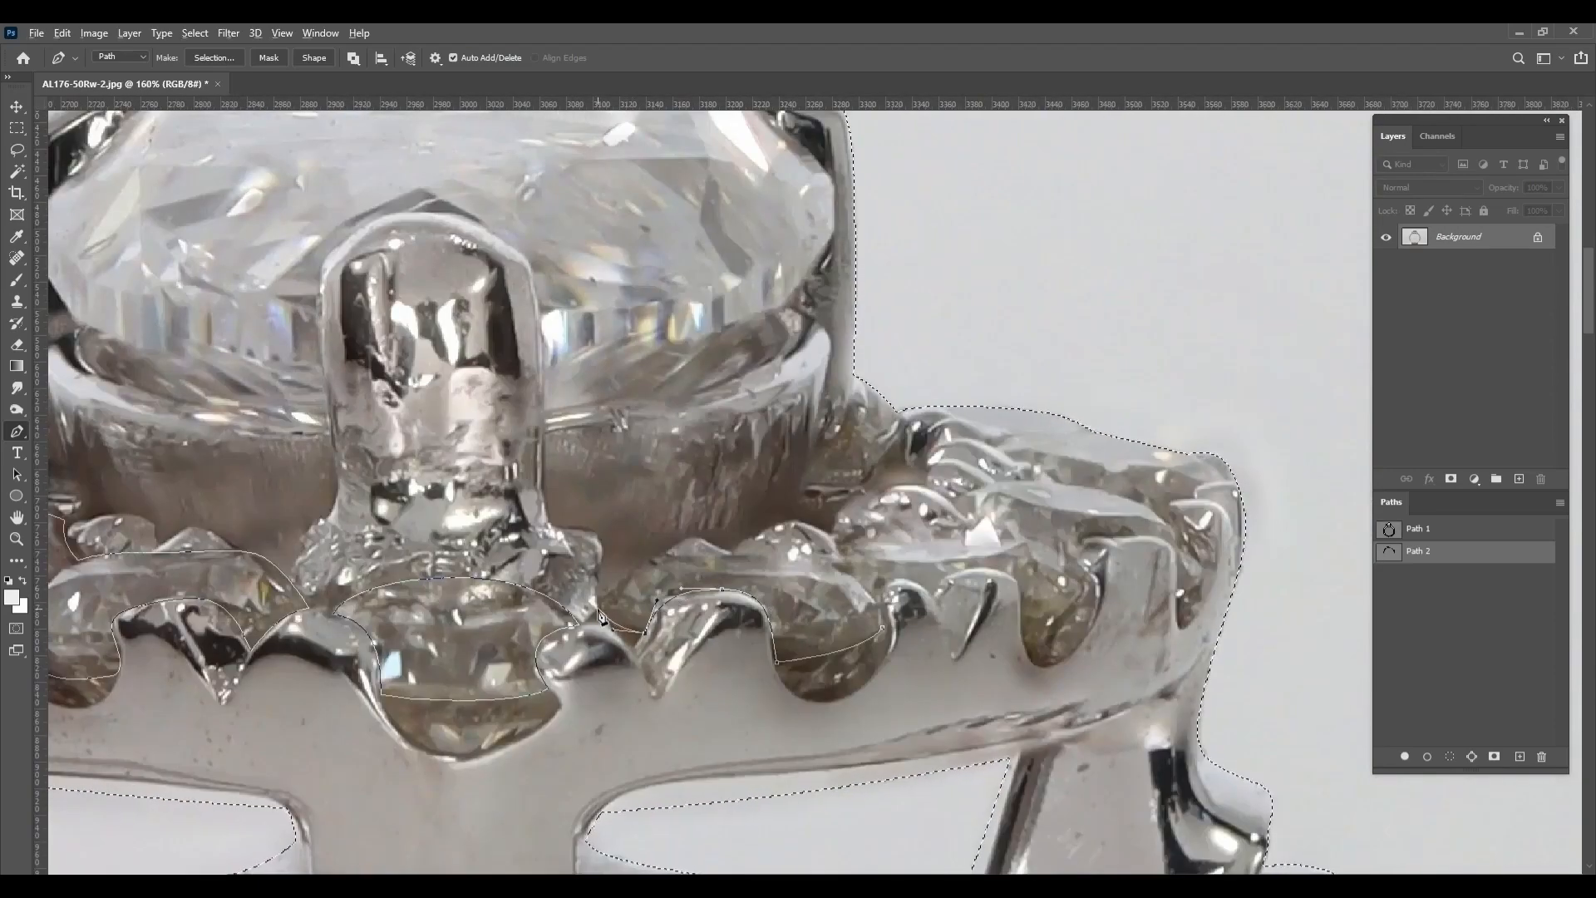
pyautogui.moveTo(664, 552); pyautogui.dragTo(693, 566)
pyautogui.moveTo(733, 553); pyautogui.dragTo(761, 559)
# Outline the outer right halo stones with a Pen subpath that follows their prongs
pyautogui.moveTo(1078, 595); pyautogui.dragTo(948, 678)
pyautogui.moveTo(952, 678); pyautogui.dragTo(939, 709)
pyautogui.moveTo(893, 700); pyautogui.dragTo(888, 646)
pyautogui.moveTo(842, 654); pyautogui.dragTo(790, 688)
pyautogui.scroll(1, 831, 686)
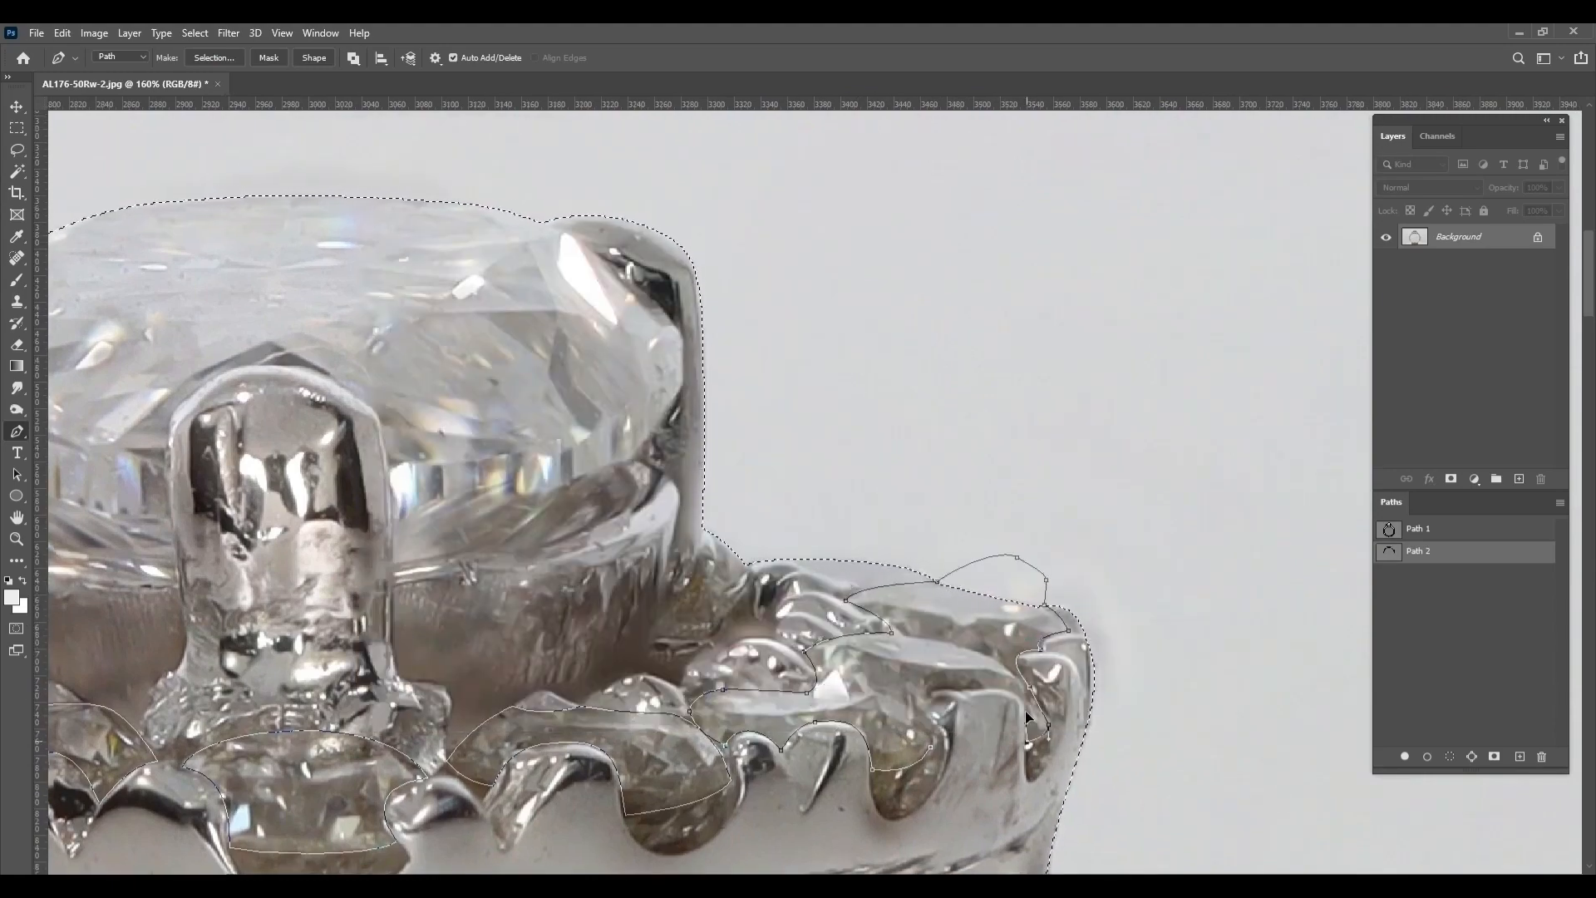
# Start a Pen subpath above the main diamond and trace down its right edge to the lower girdle
pyautogui.scroll(5, 947, 747)
pyautogui.scroll(-5, 812, 681)
pyautogui.click(656, 328)
pyautogui.moveTo(1044, 250)
pyautogui.mouseDown()
pyautogui.moveTo(1094, 253)
pyautogui.moveTo(558, 255)
pyautogui.mouseUp()
pyautogui.moveTo(856, 282); pyautogui.dragTo(863, 291)
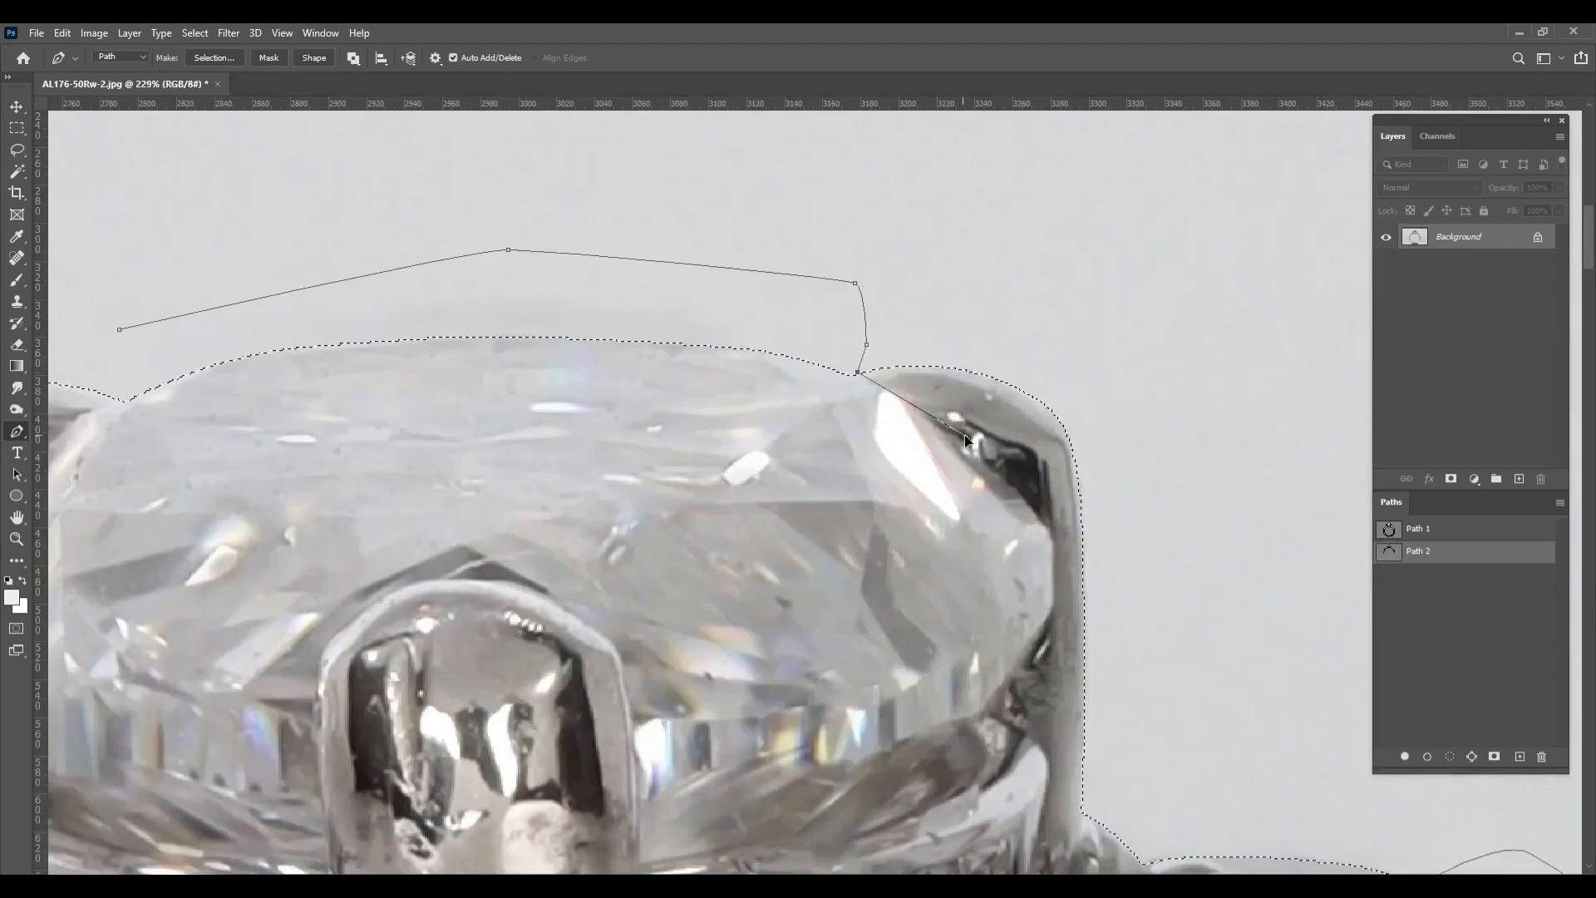
pyautogui.moveTo(1052, 537); pyautogui.dragTo(1059, 561)
pyautogui.moveTo(1043, 625)
pyautogui.mouseDown()
pyautogui.moveTo(1039, 639)
pyautogui.moveTo(1095, 504)
pyautogui.mouseUp()
pyautogui.moveTo(1019, 605); pyautogui.dragTo(979, 620)
# Trace the main diamond around the front prong and up its left edge, closing the subpath at its start
pyautogui.scroll(-5, 979, 620)
pyautogui.scroll(1, 831, 690)
pyautogui.moveTo(826, 651); pyautogui.dragTo(743, 652)
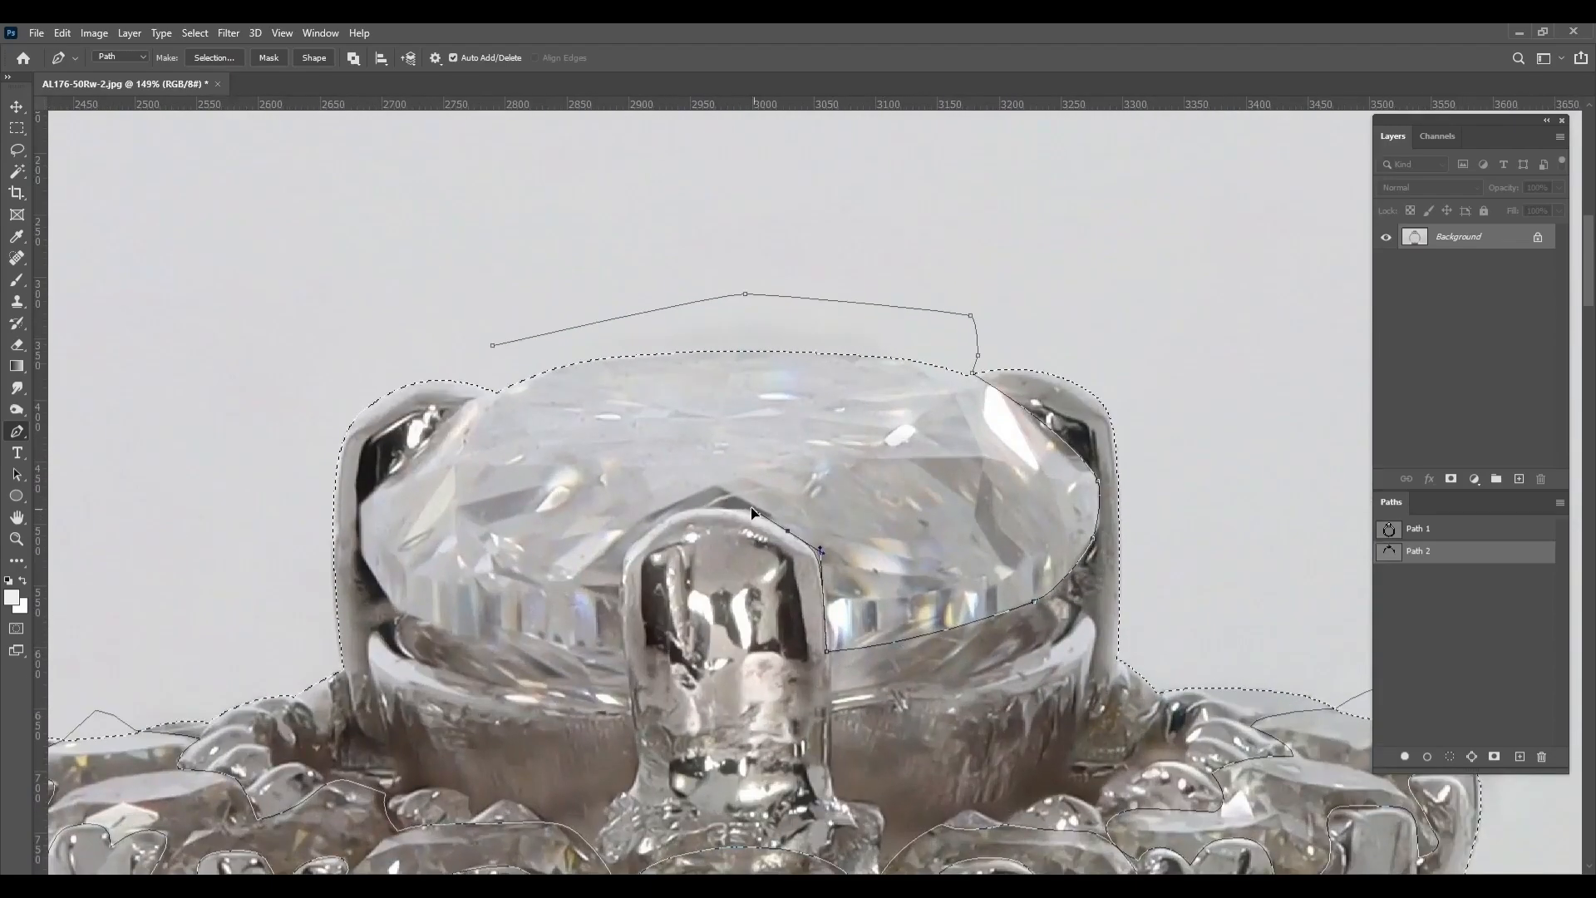
pyautogui.moveTo(752, 508); pyautogui.dragTo(748, 505)
pyautogui.moveTo(673, 513); pyautogui.dragTo(638, 523)
pyautogui.moveTo(622, 599); pyautogui.dragTo(782, 738)
pyautogui.moveTo(691, 694); pyautogui.dragTo(676, 681)
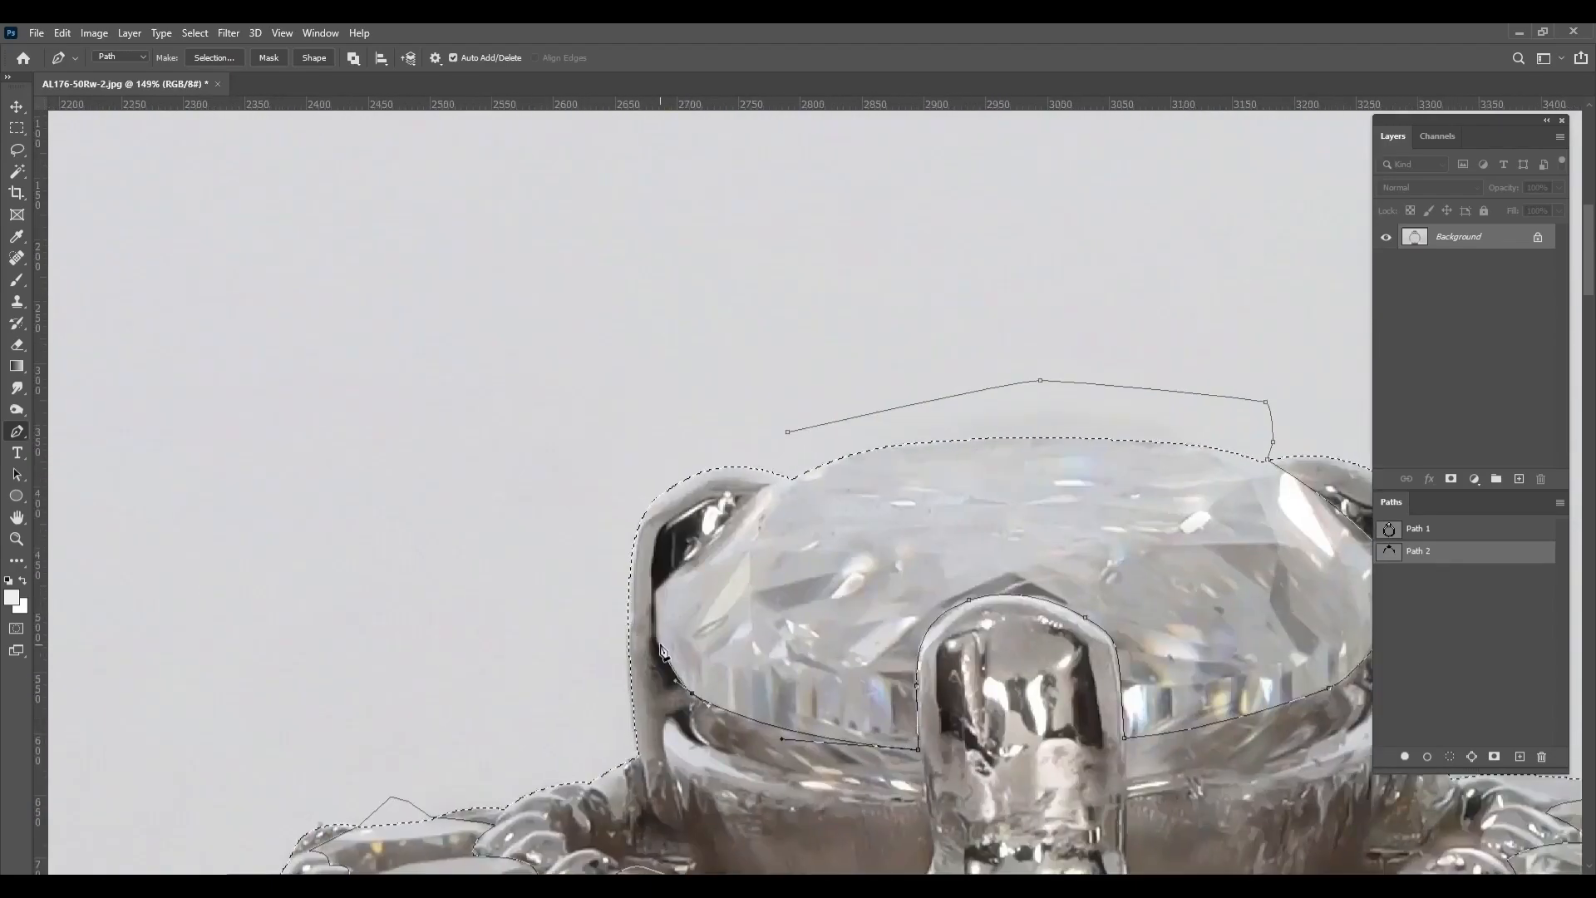
pyautogui.click(788, 432)
# Save the image with its paths, and copy the Path 1 ring and the Path 2 stones onto separate new layers
pyautogui.scroll(-10, 797, 433)
pyautogui.hotkey('ctrl', '0')
pyautogui.keyDown('ctrl'); pyautogui.click(1387, 530); pyautogui.keyUp('ctrl')
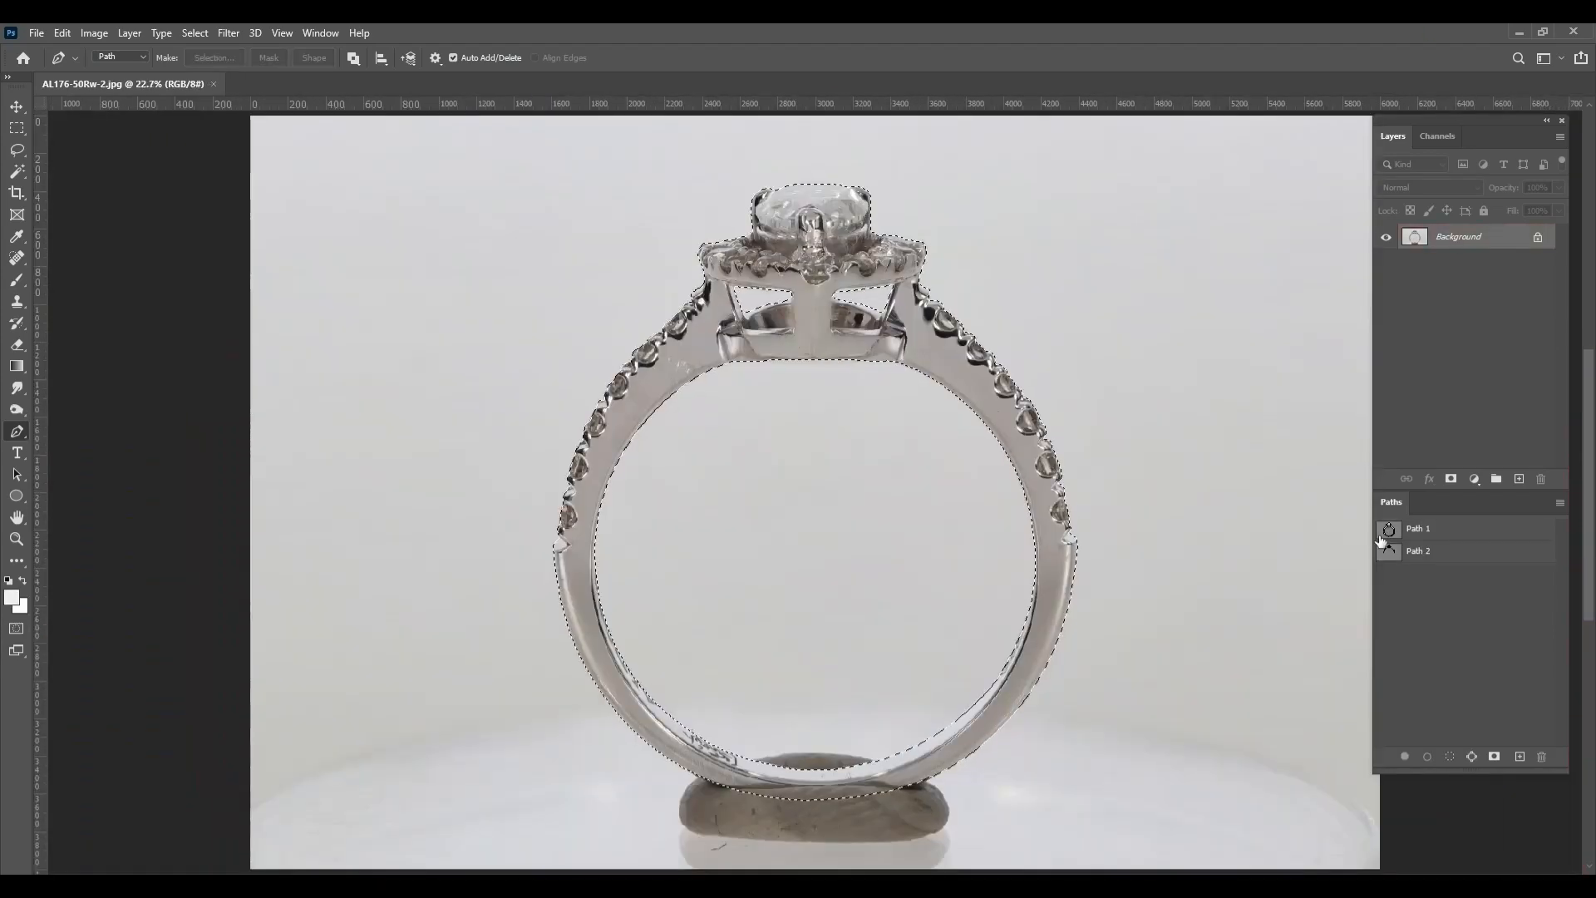
pyautogui.hotkey('ctrl', 's')
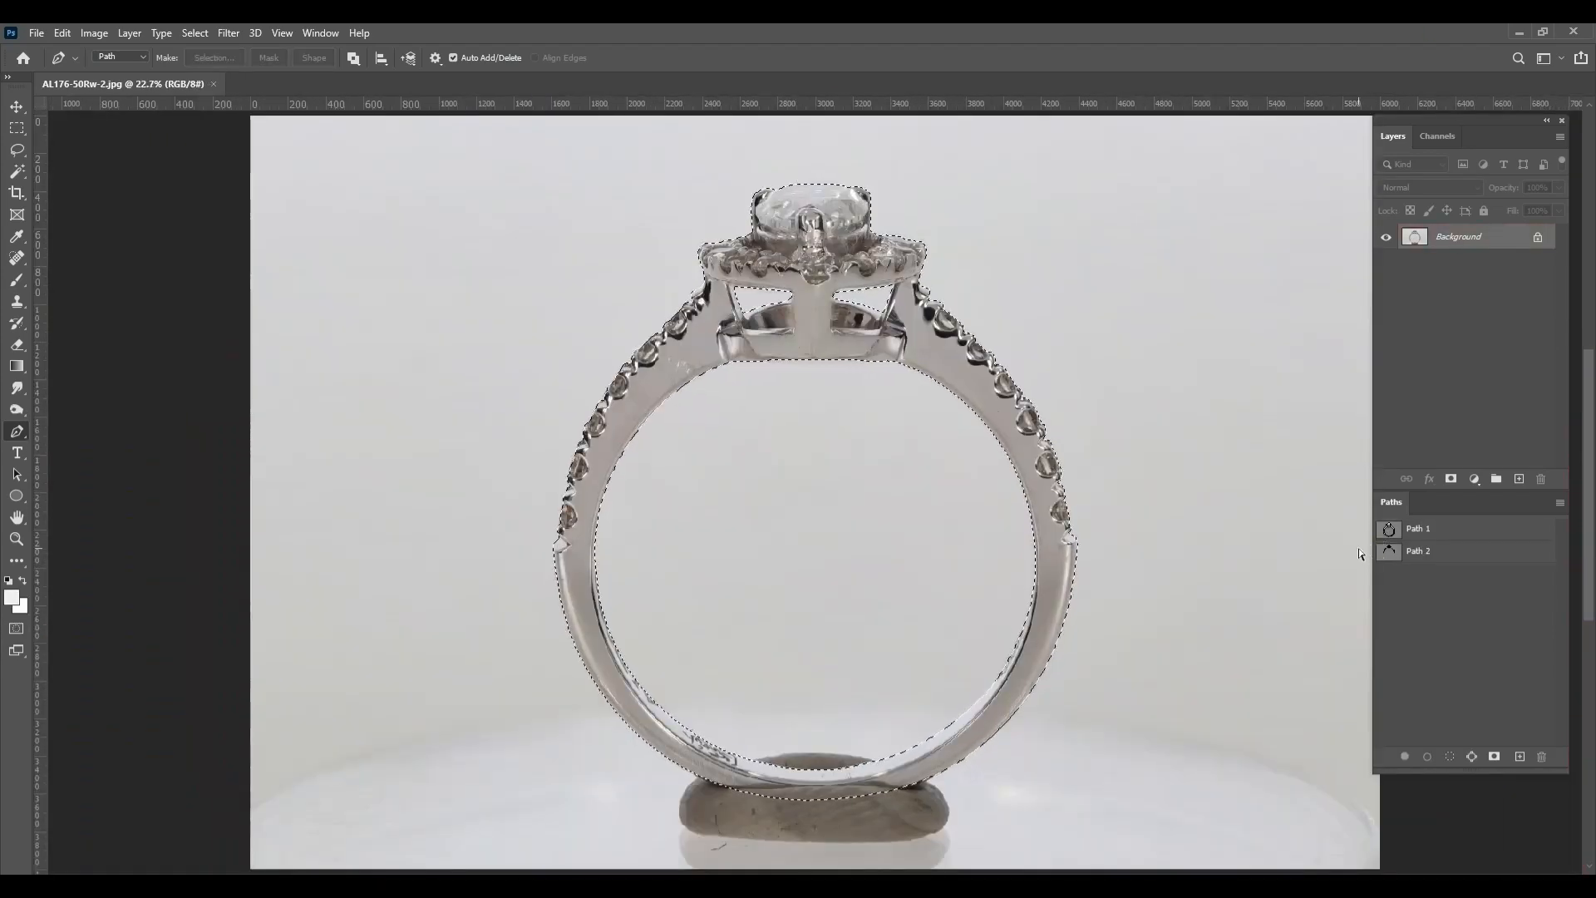
pyautogui.hotkey('ctrl', 'j')
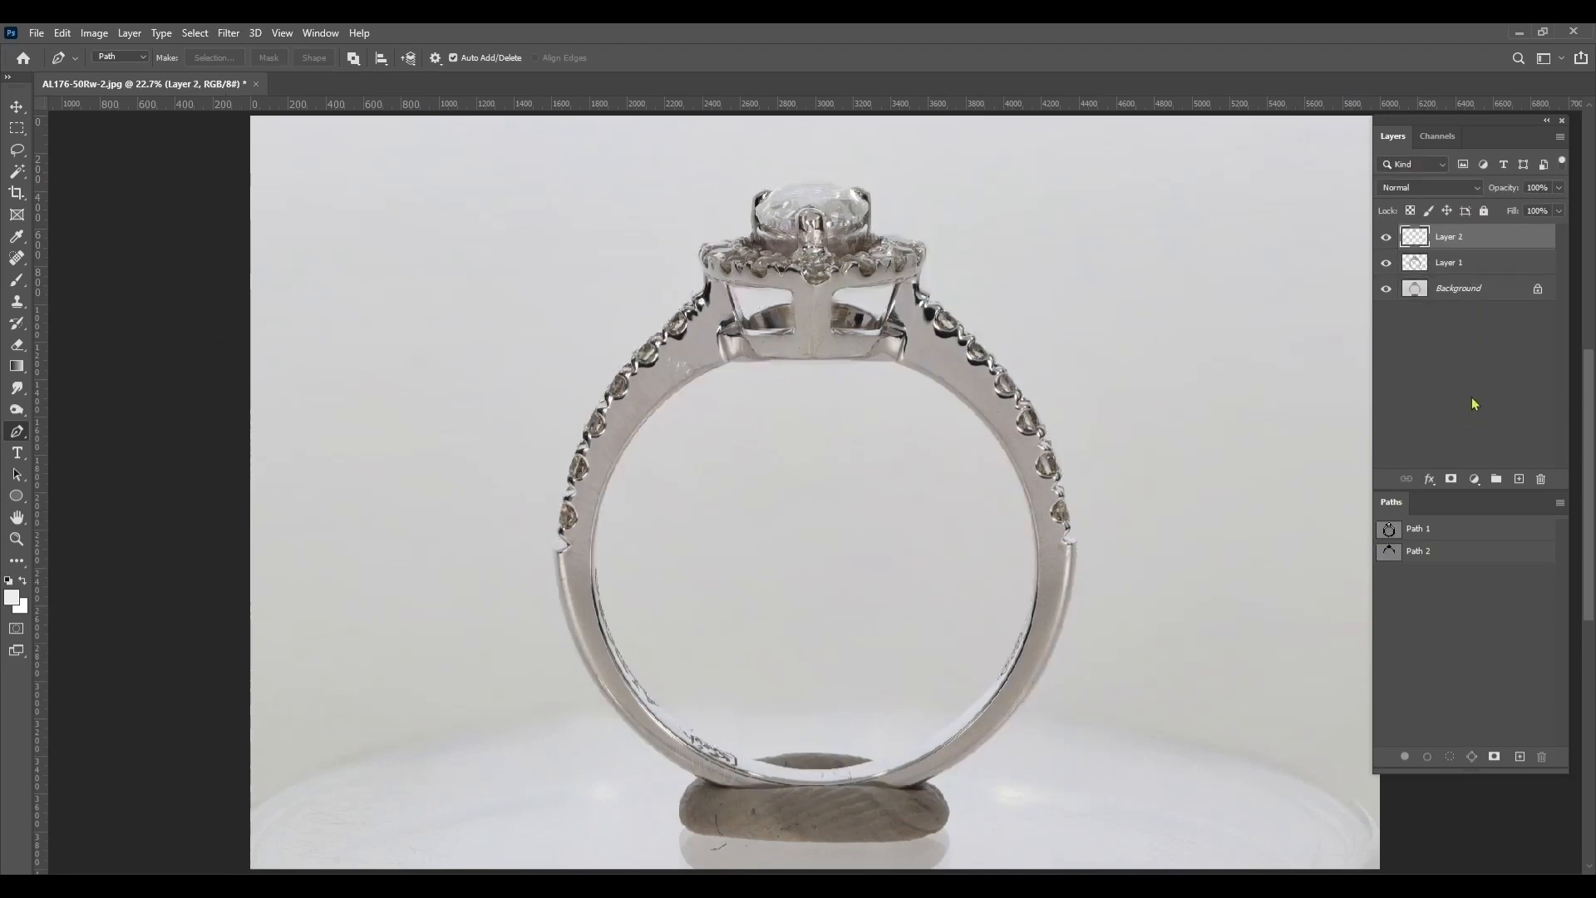
# Add a white (ffffff) Solid Color fill layer above Background, and rename Layer 2 as Stone
pyautogui.click(1478, 288)
pyautogui.click(1475, 479)
pyautogui.click(1488, 493)
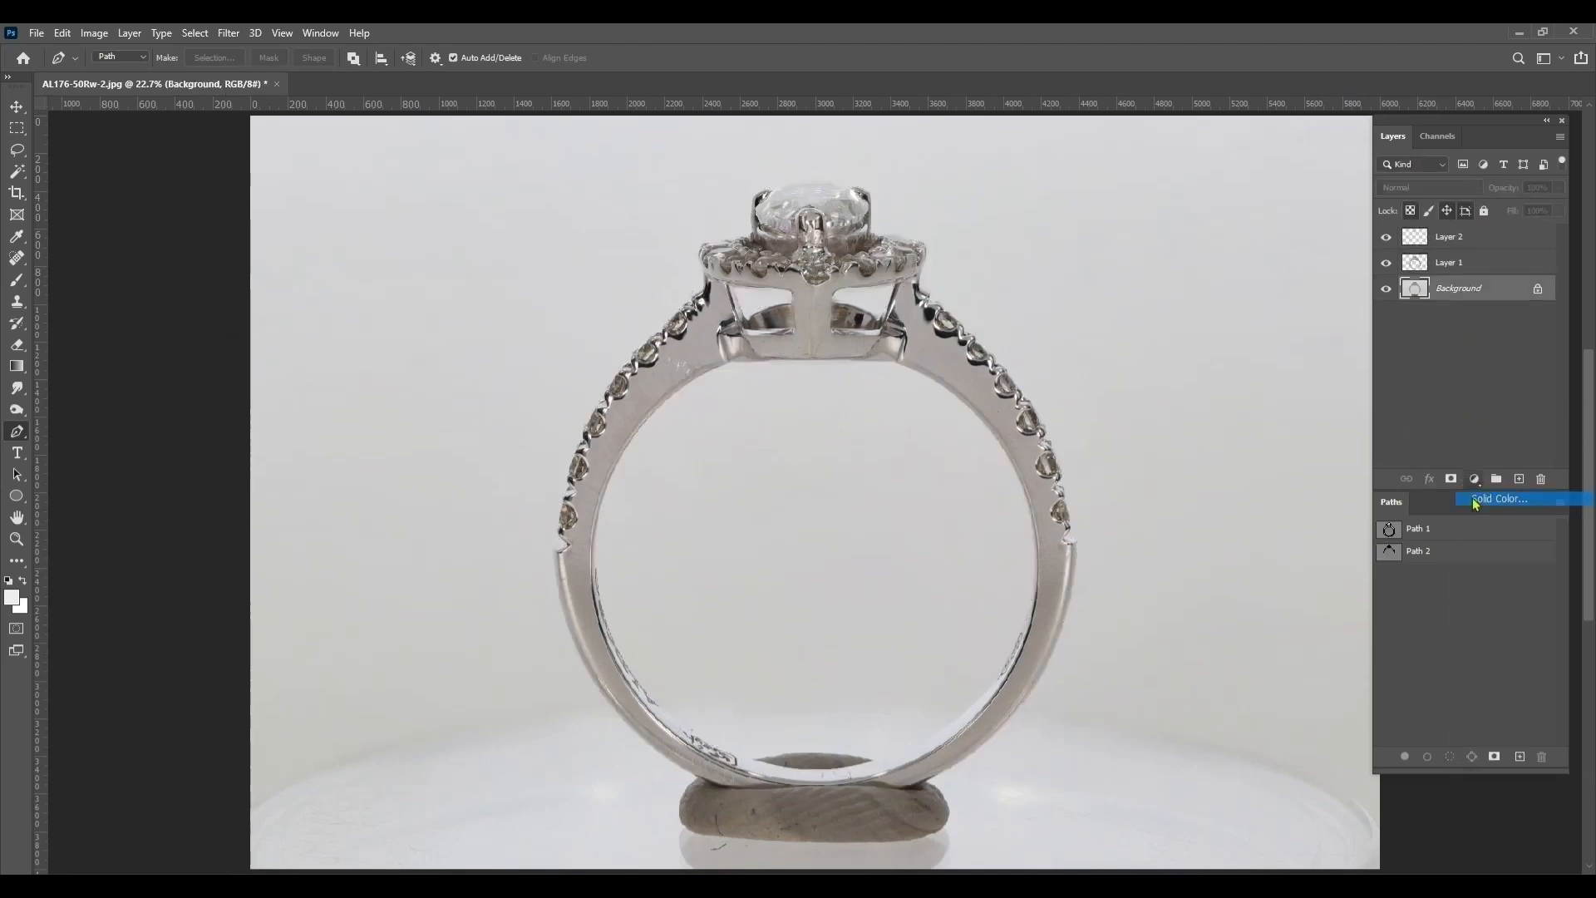
pyautogui.write('ffffff')
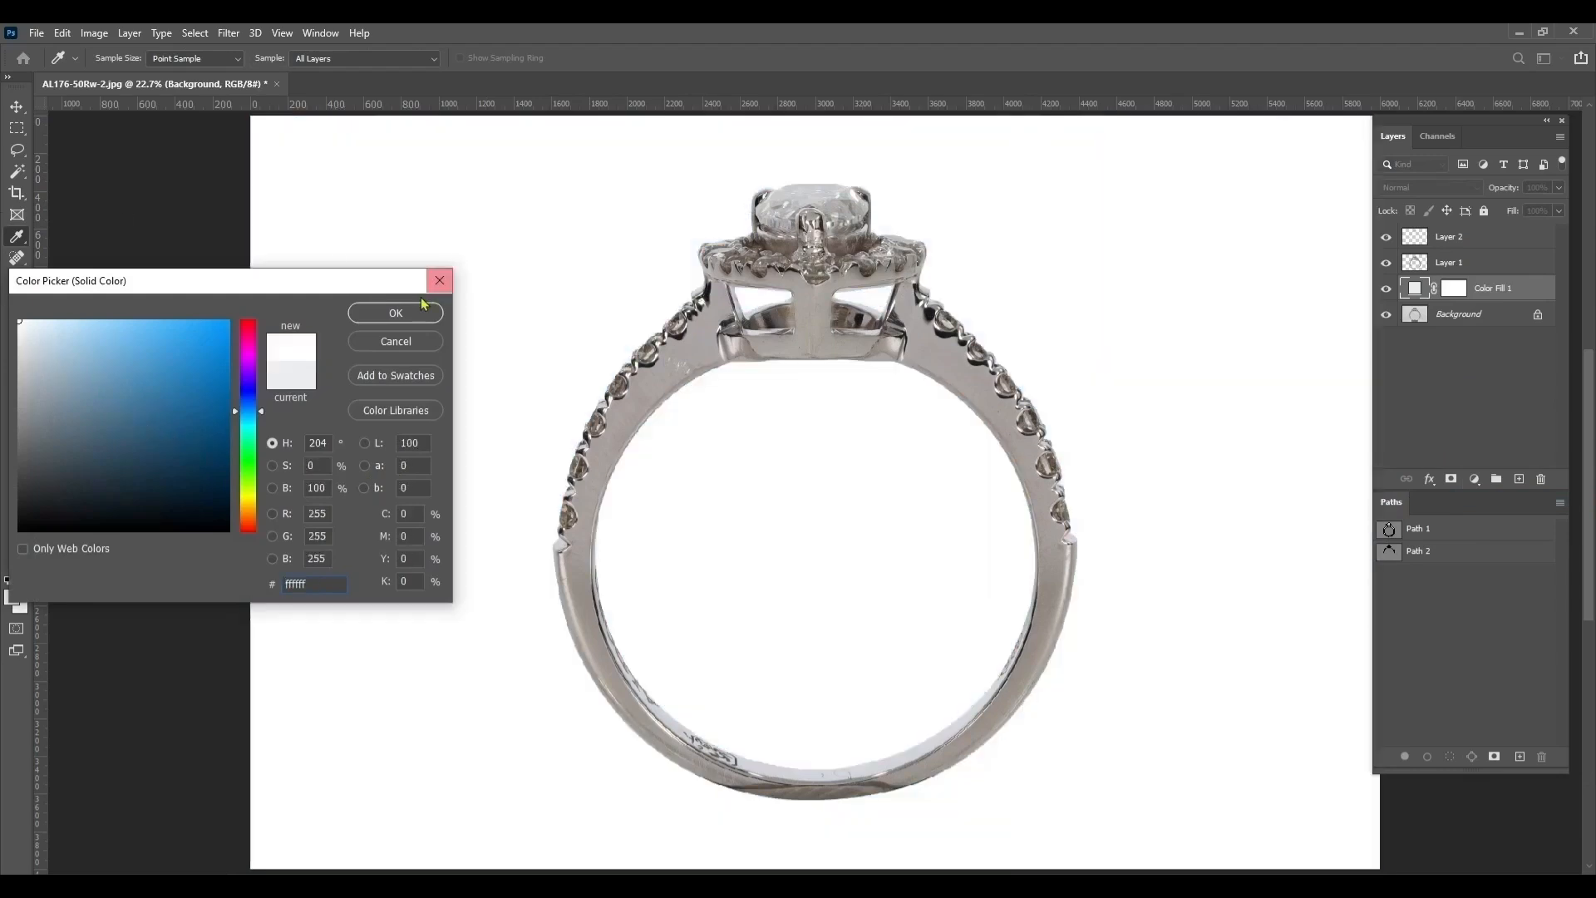
pyautogui.click(422, 307)
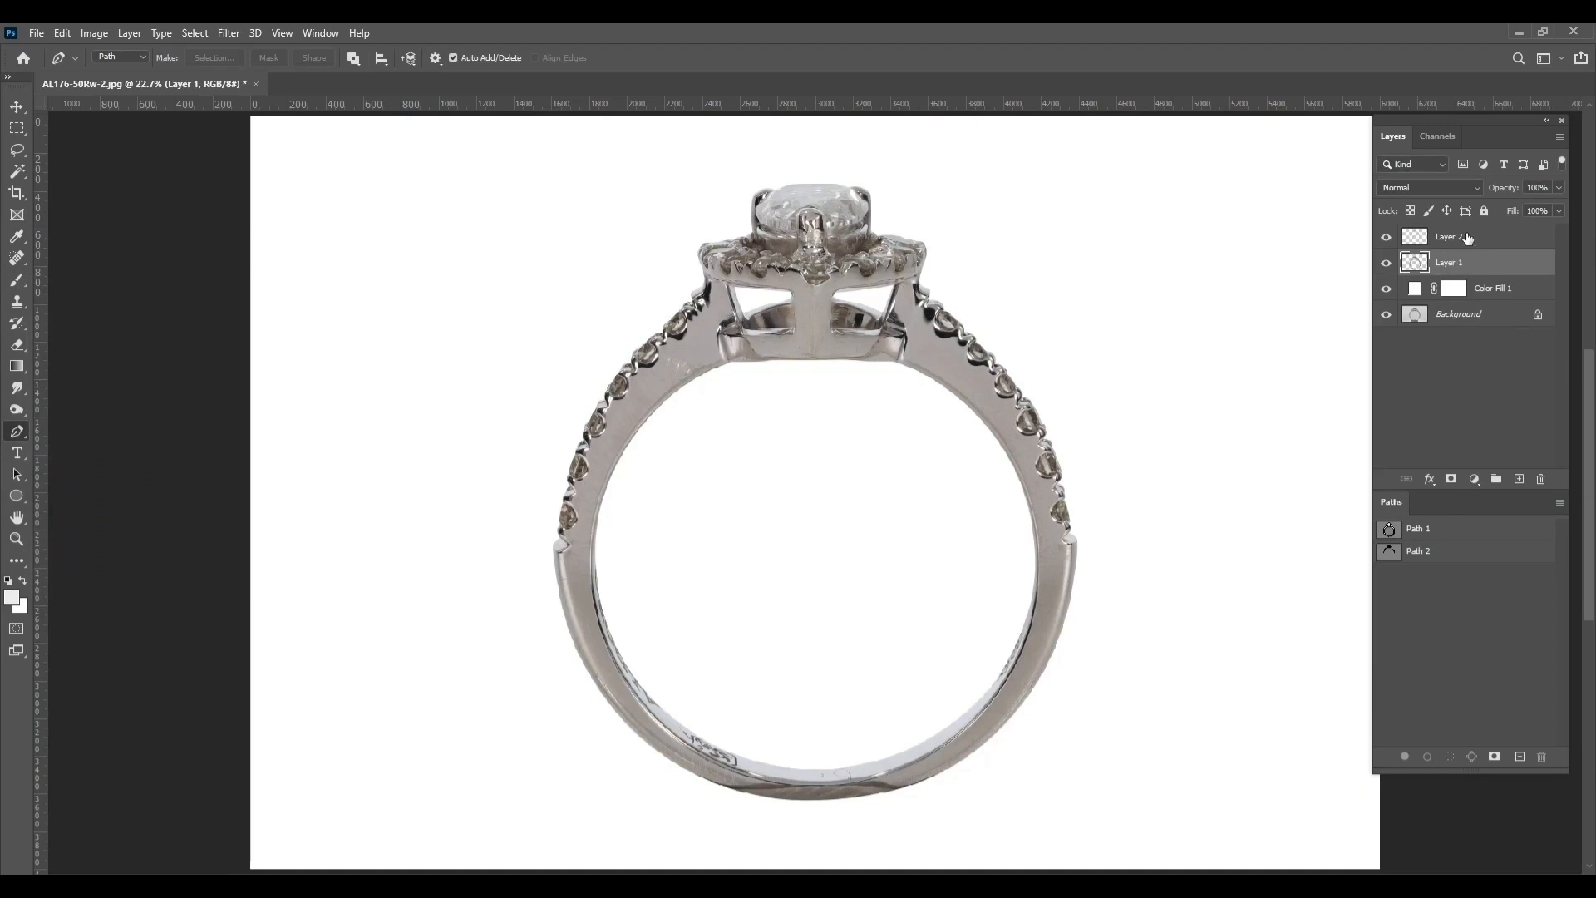
pyautogui.click(1455, 238)
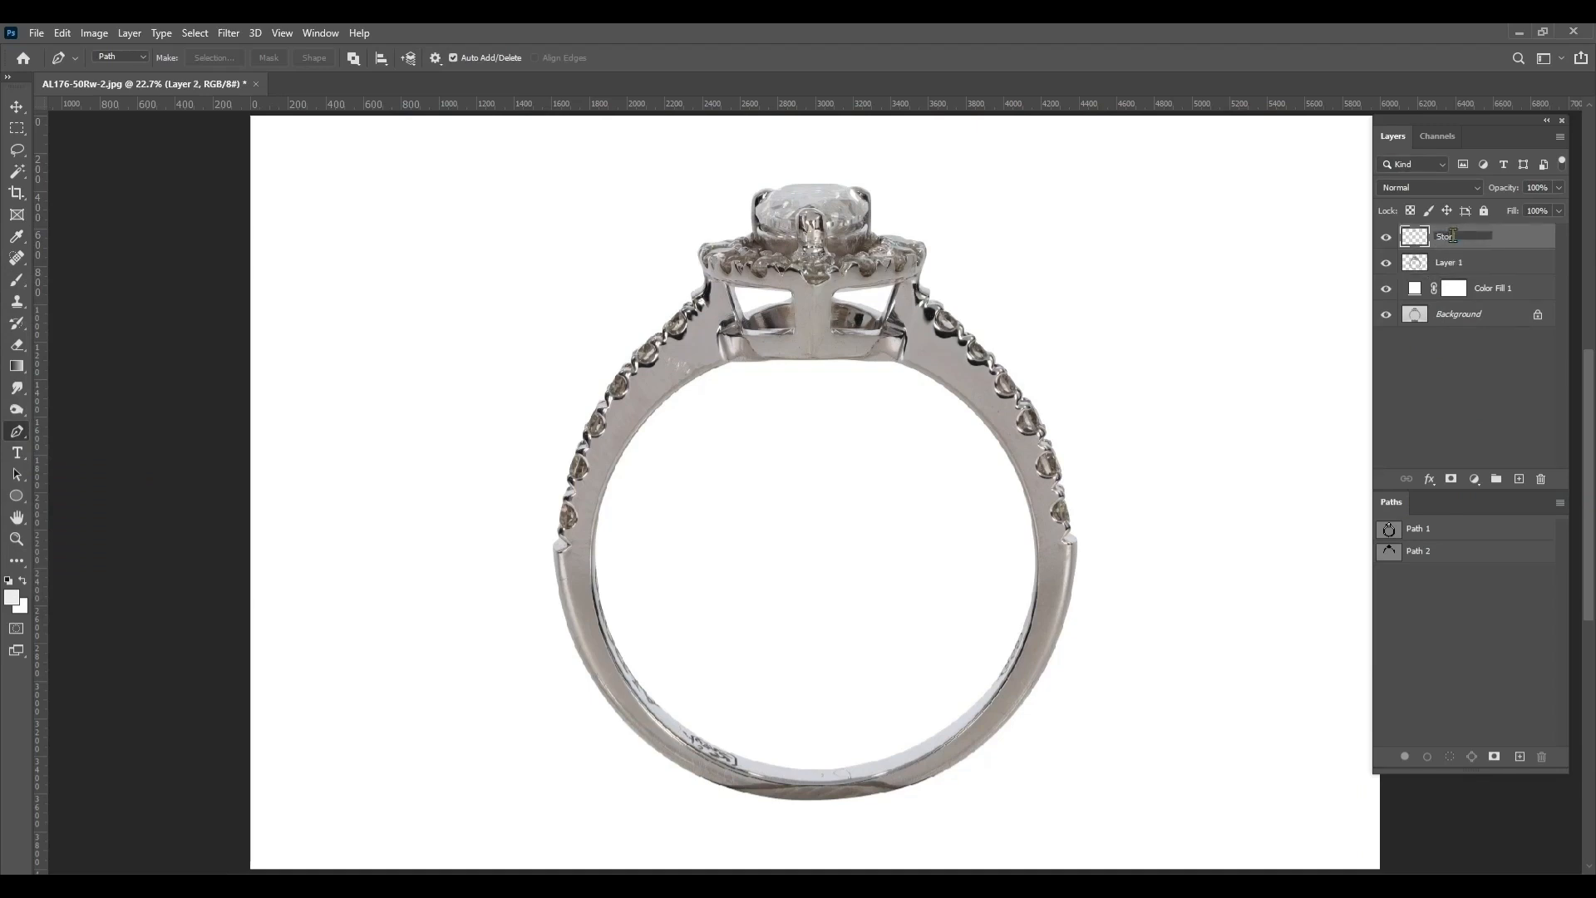
# Check the cutout areas of the Stone layer and Layer 1 in Quick Mask mode
pyautogui.keyDown('ctrl'); pyautogui.click(1415, 235); pyautogui.keyUp('ctrl')
pyautogui.press('q')
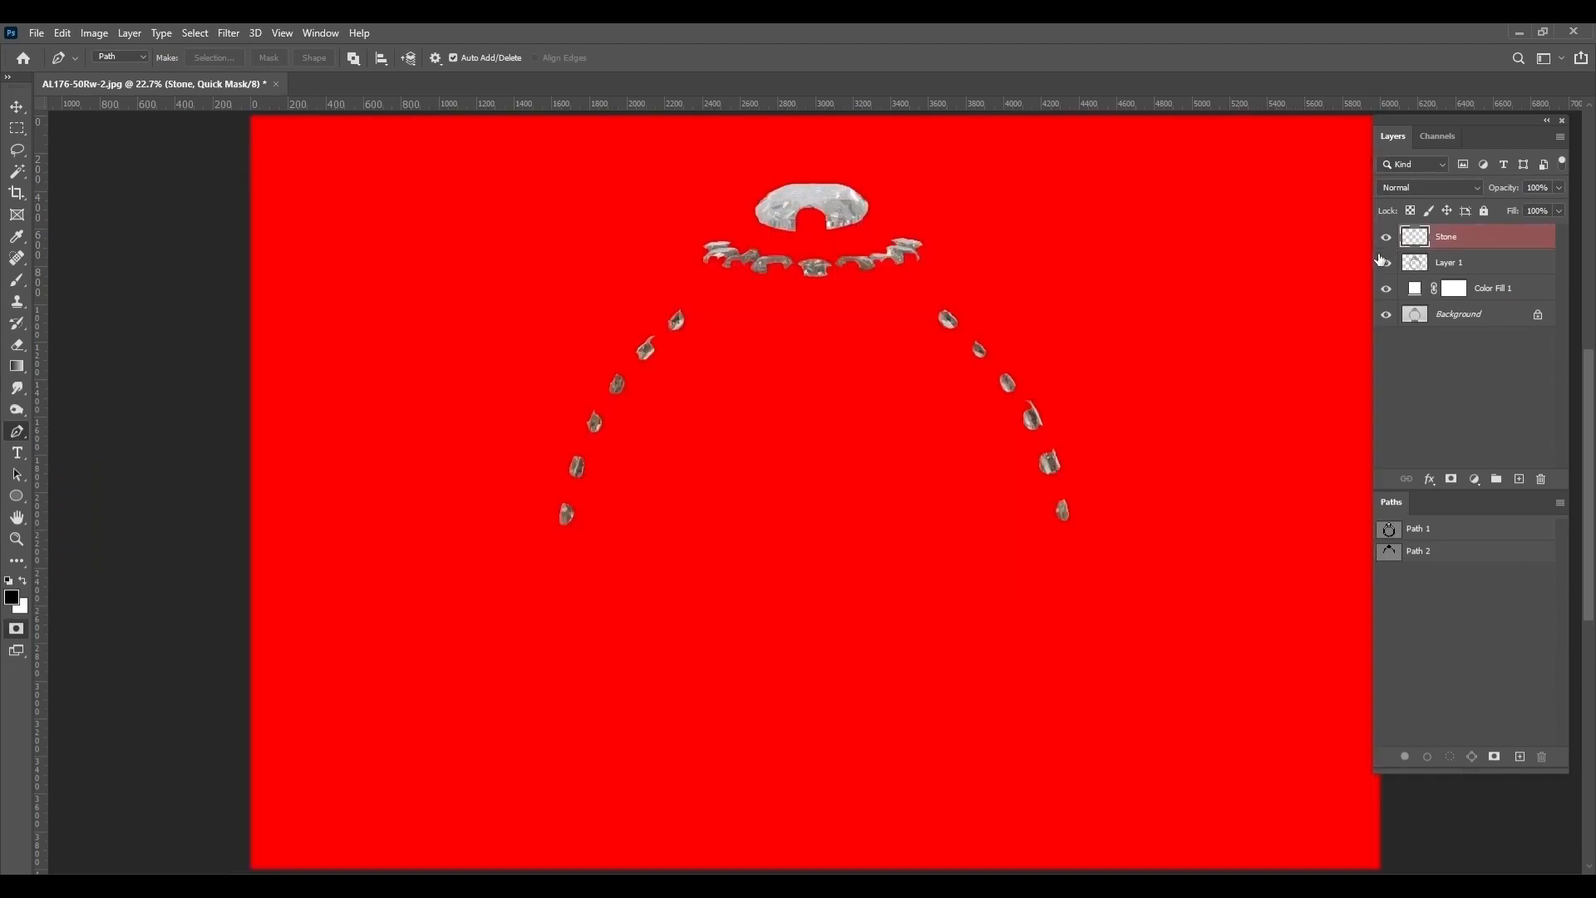
pyautogui.press('q')
pyautogui.keyDown('ctrl'); pyautogui.click(1415, 268); pyautogui.keyUp('ctrl')
pyautogui.press('q')
pyautogui.press('q')
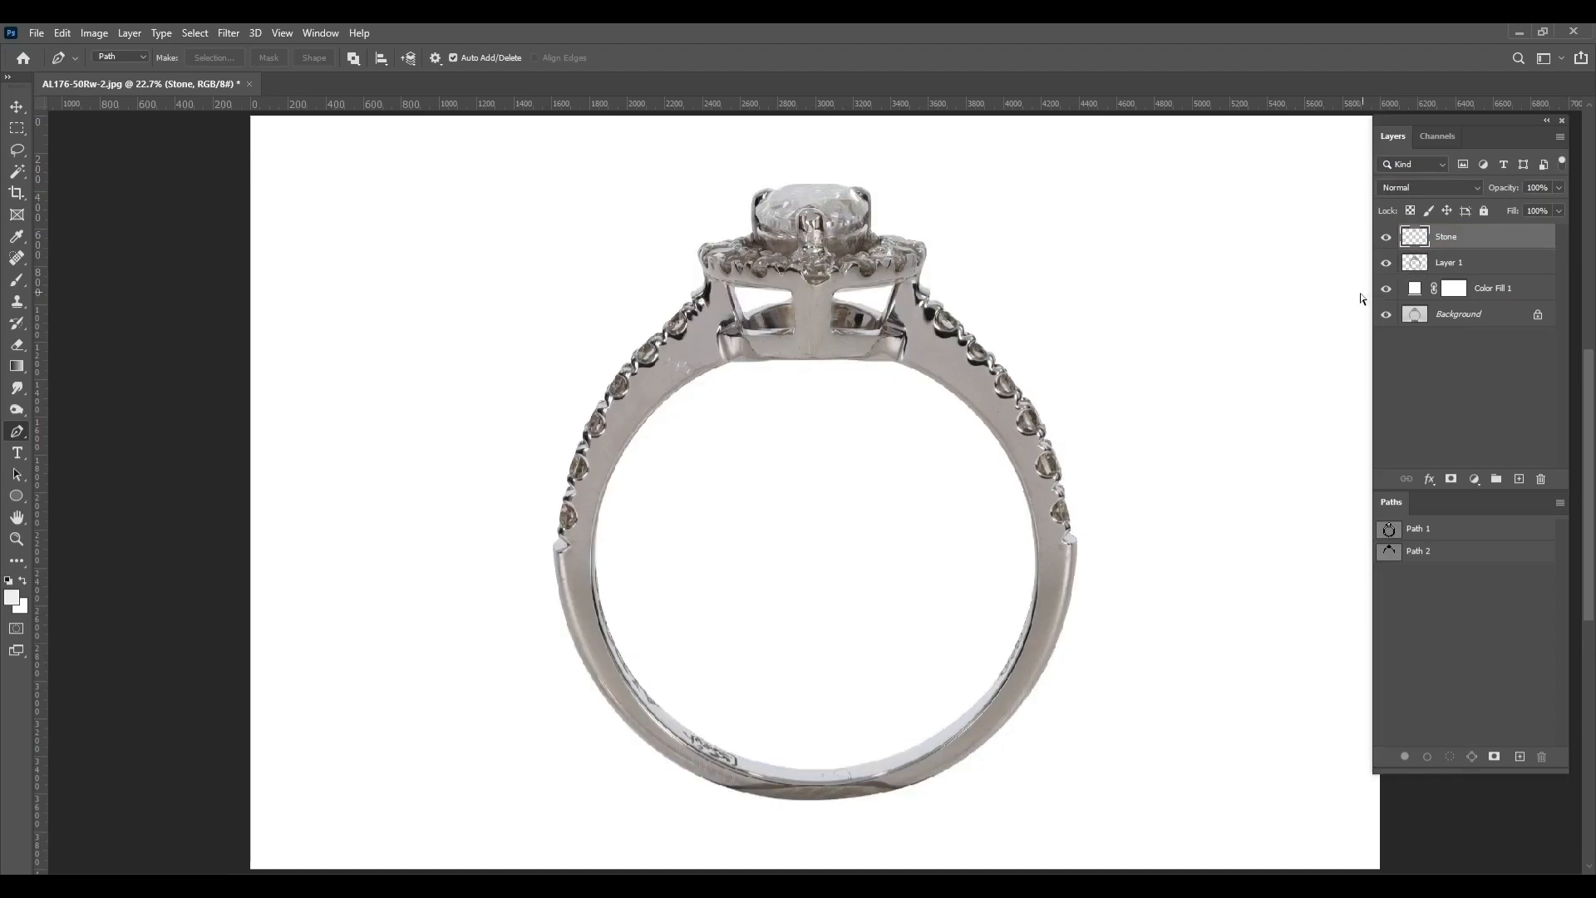
# Save the layered document as the Photoshop PSD file AL176-50Rw-2 in the Jewelry folder
pyautogui.hotkey('ctrl', 'shift', 's')
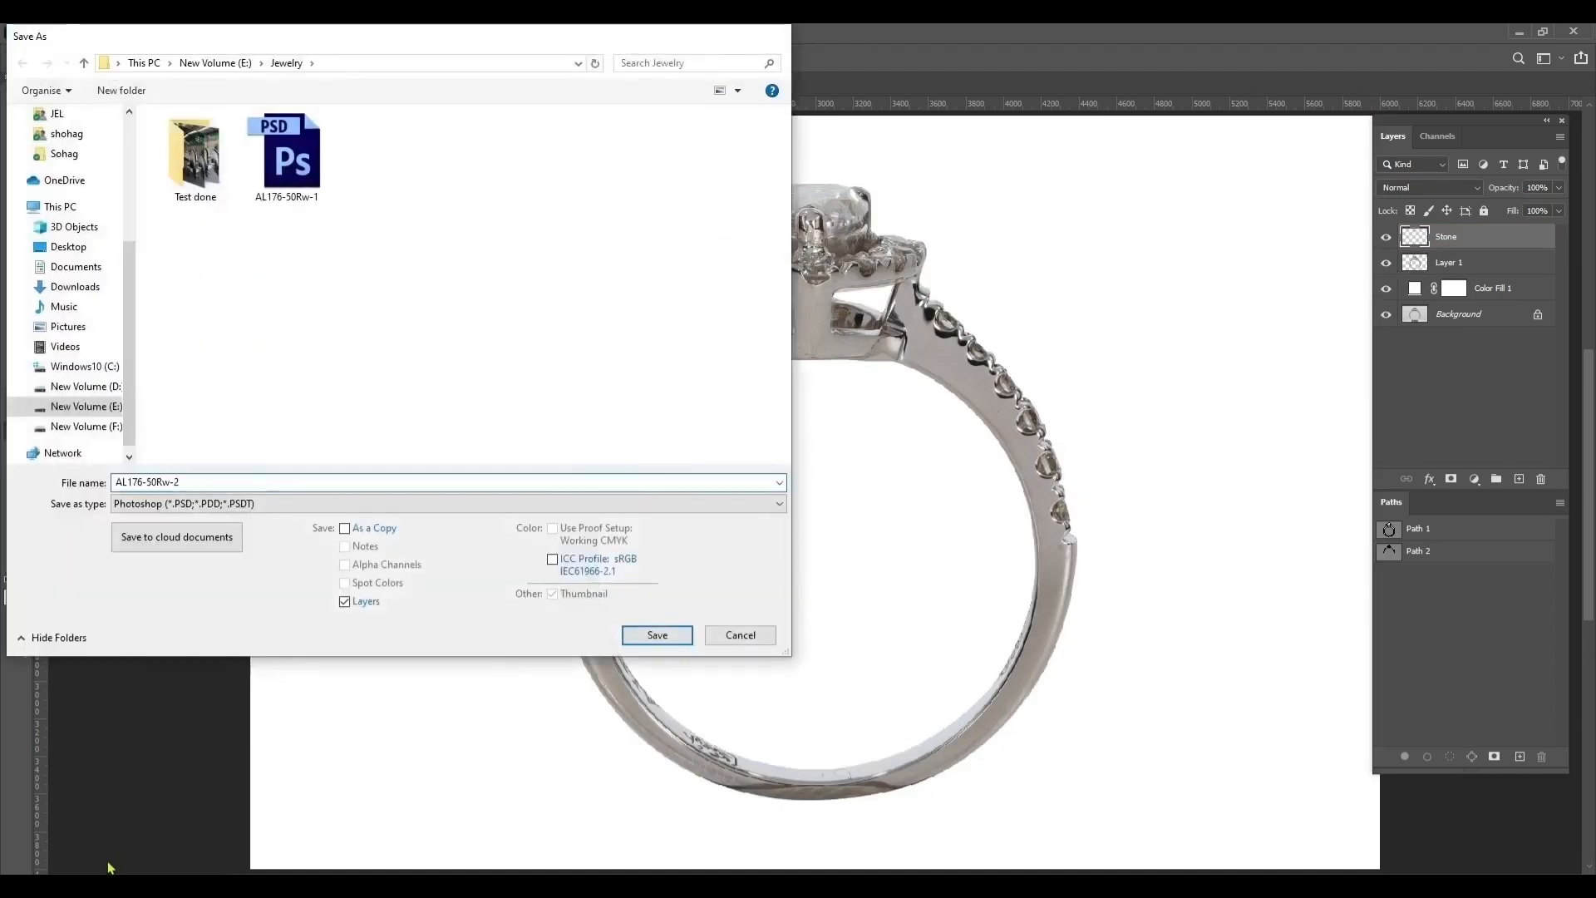
pyautogui.press('Return')
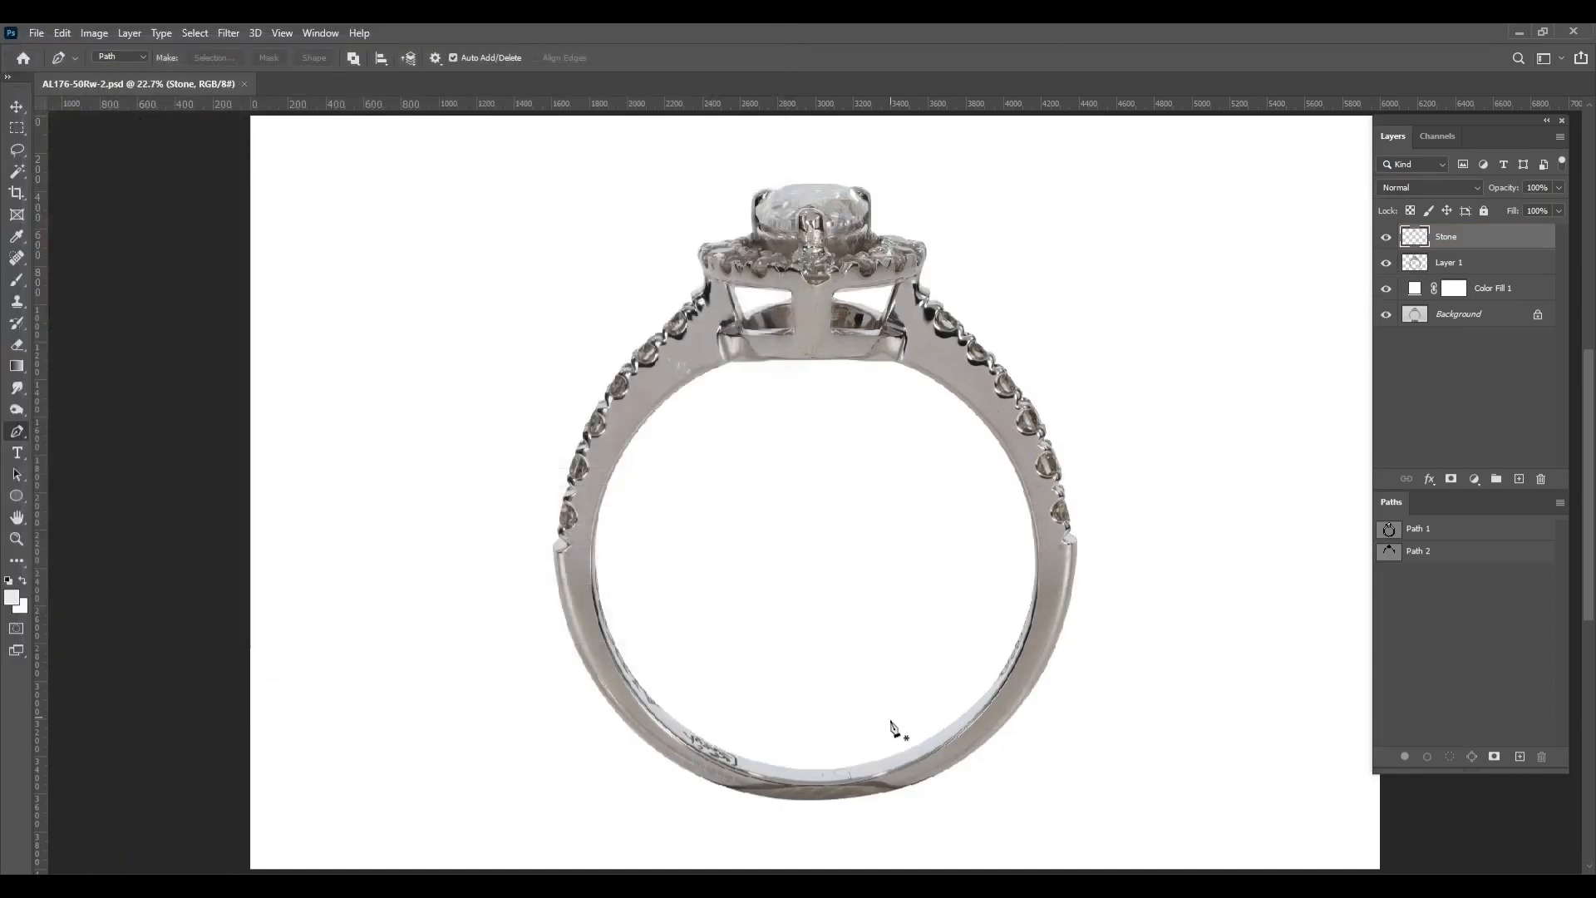
# Start a new Pen path inside the ring below the setting and trace the right shoulder's inner rim
pyautogui.scroll(7, 654, 777)
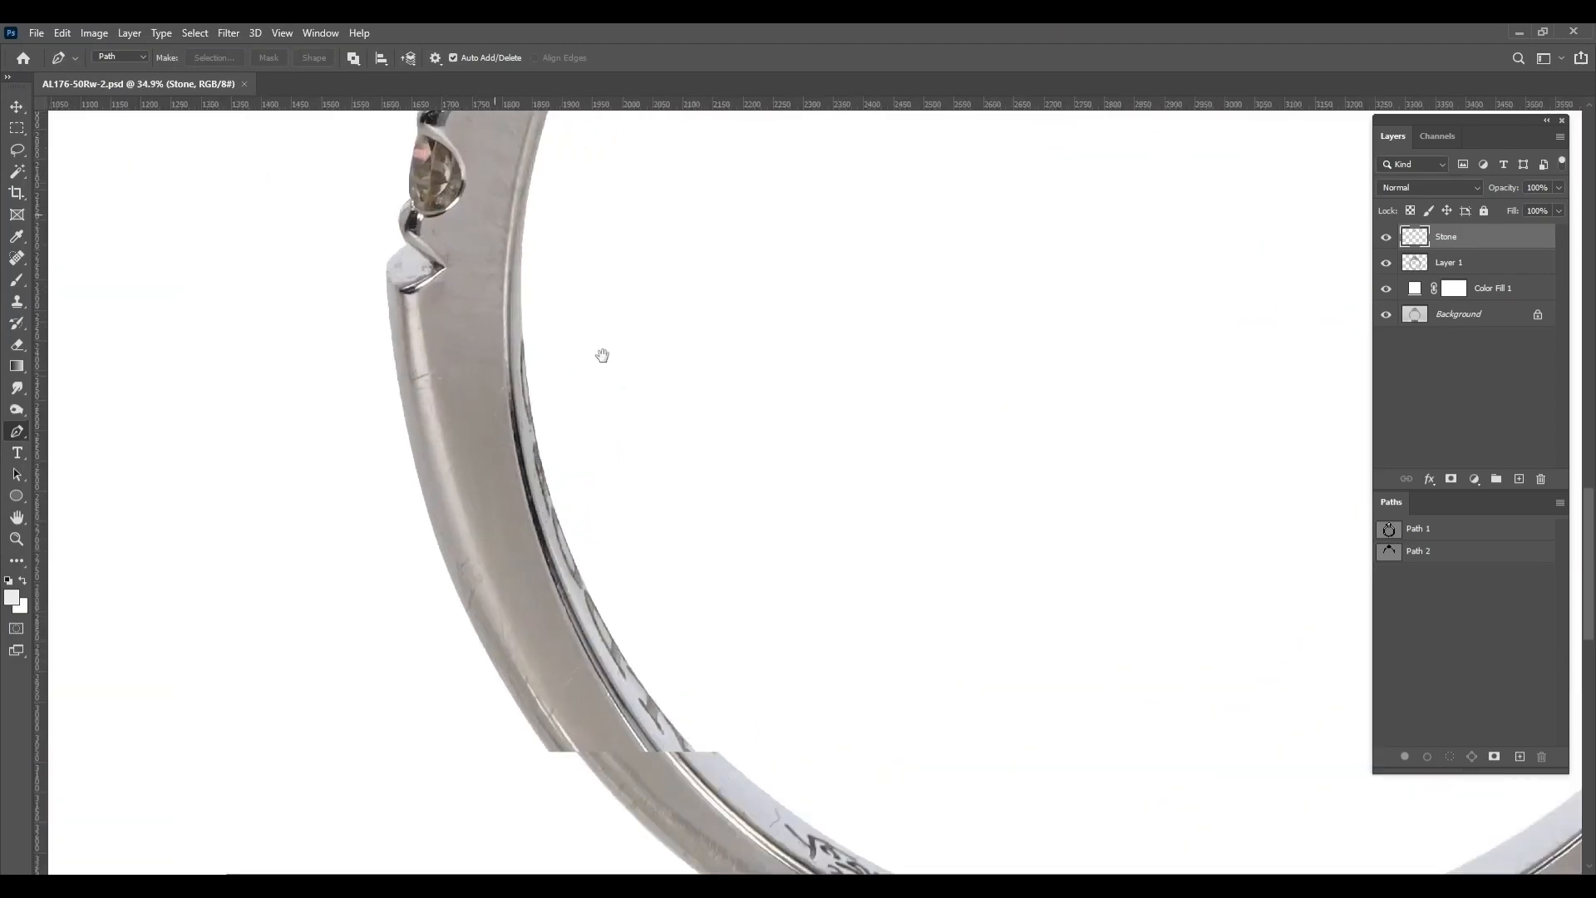
pyautogui.moveTo(602, 356); pyautogui.dragTo(530, 634)
pyautogui.scroll(2, 529, 635)
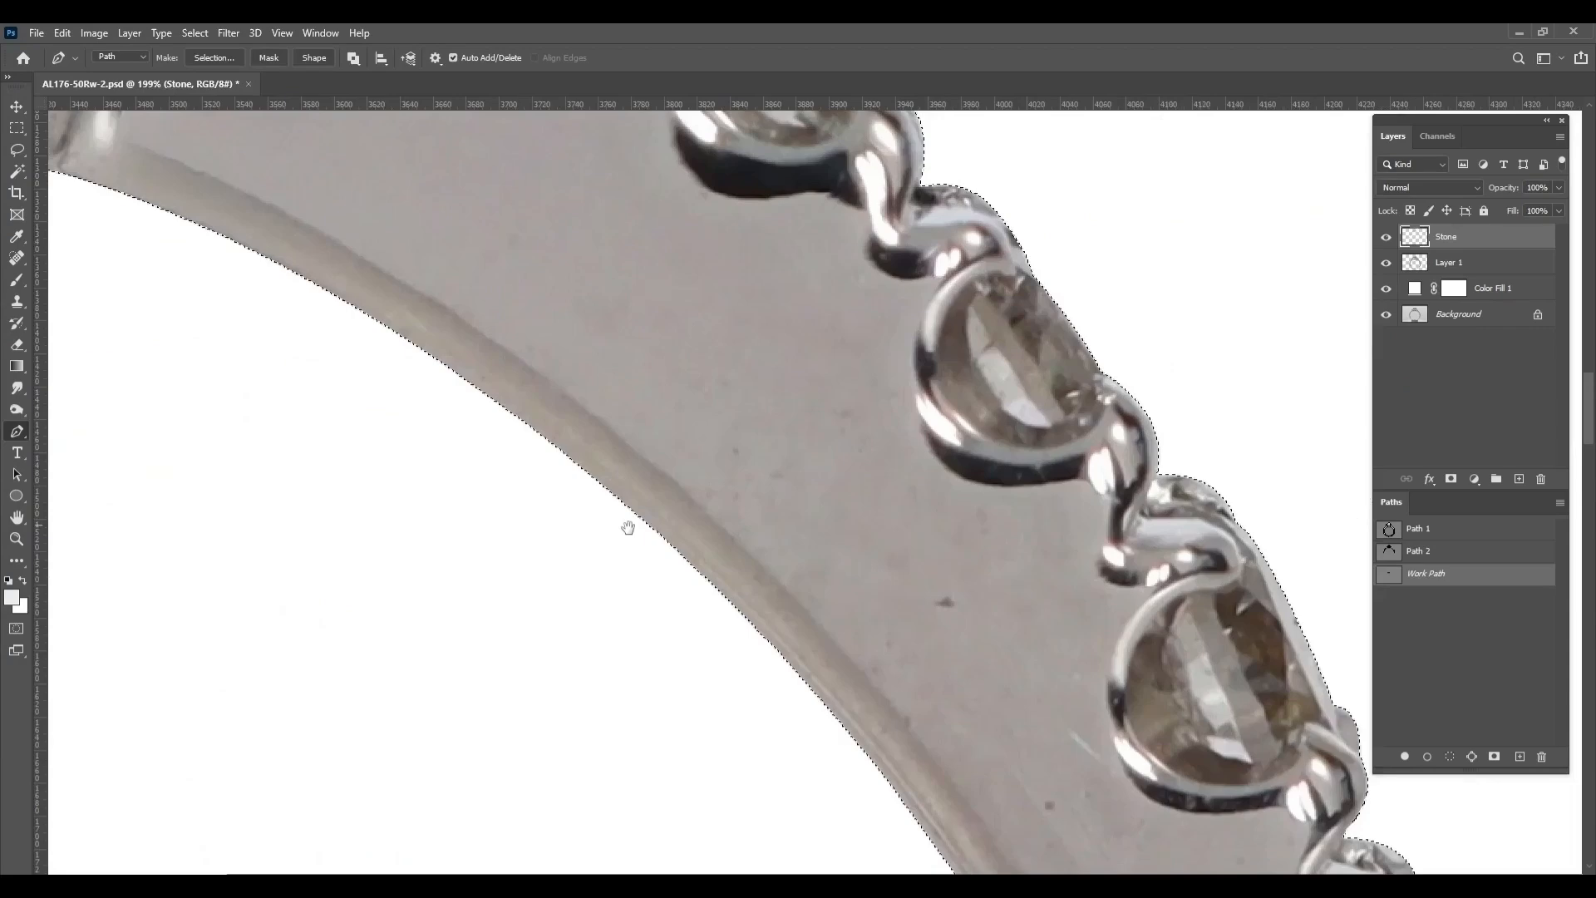
pyautogui.moveTo(627, 528); pyautogui.dragTo(788, 669)
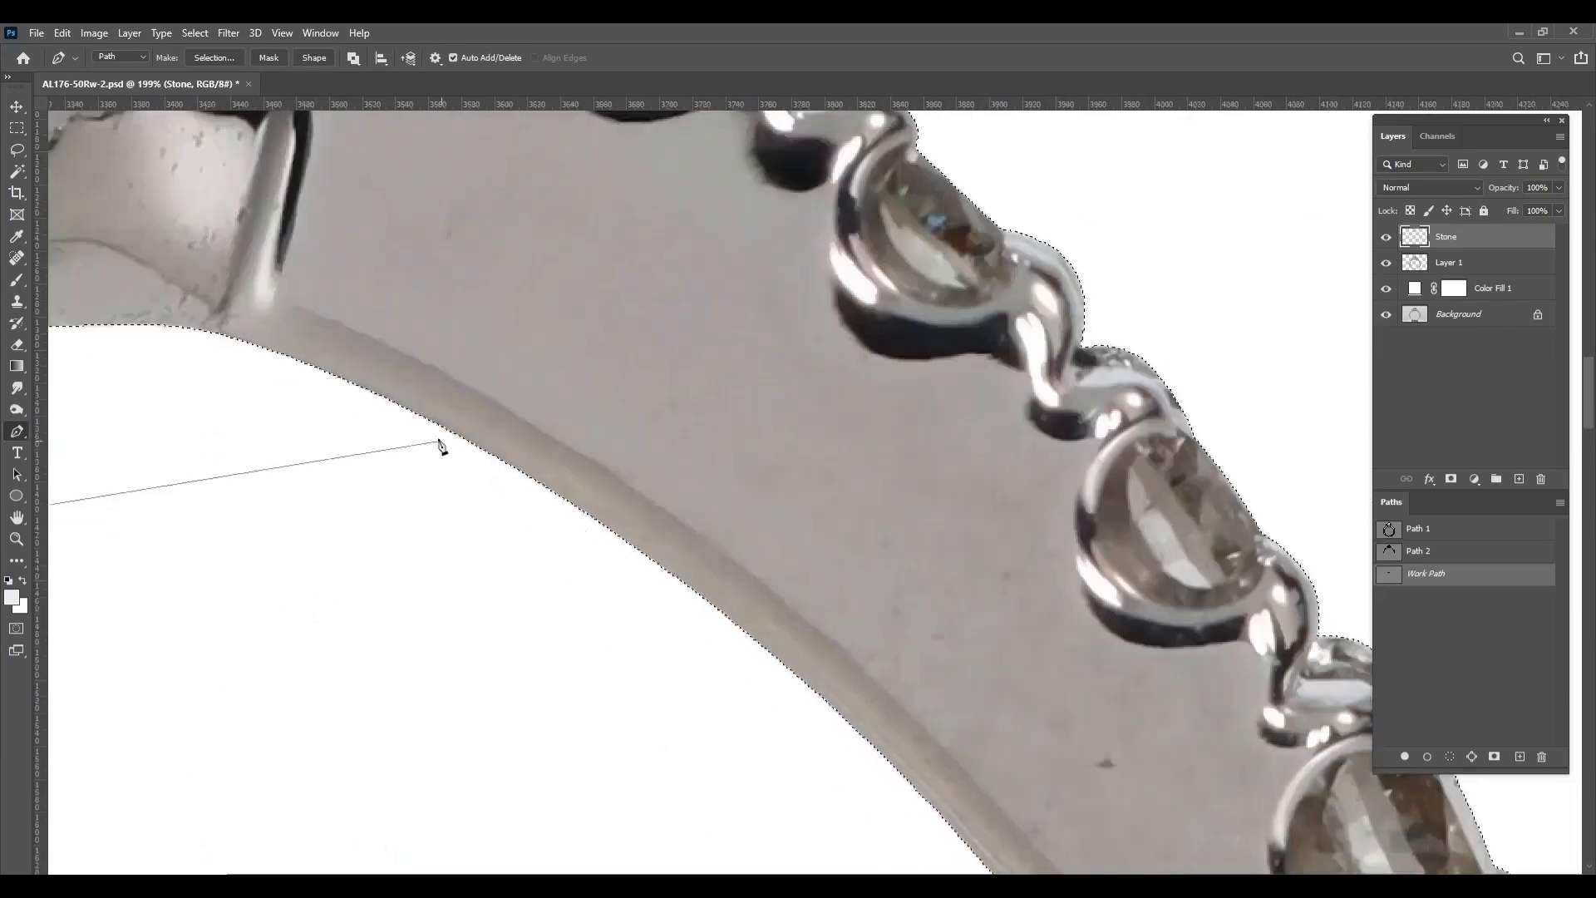
pyautogui.click(238, 335)
pyautogui.moveTo(247, 325); pyautogui.dragTo(391, 283)
pyautogui.moveTo(702, 563); pyautogui.dragTo(920, 762)
pyautogui.moveTo(395, 320); pyautogui.dragTo(393, 315)
pyautogui.moveTo(748, 631); pyautogui.dragTo(461, 146)
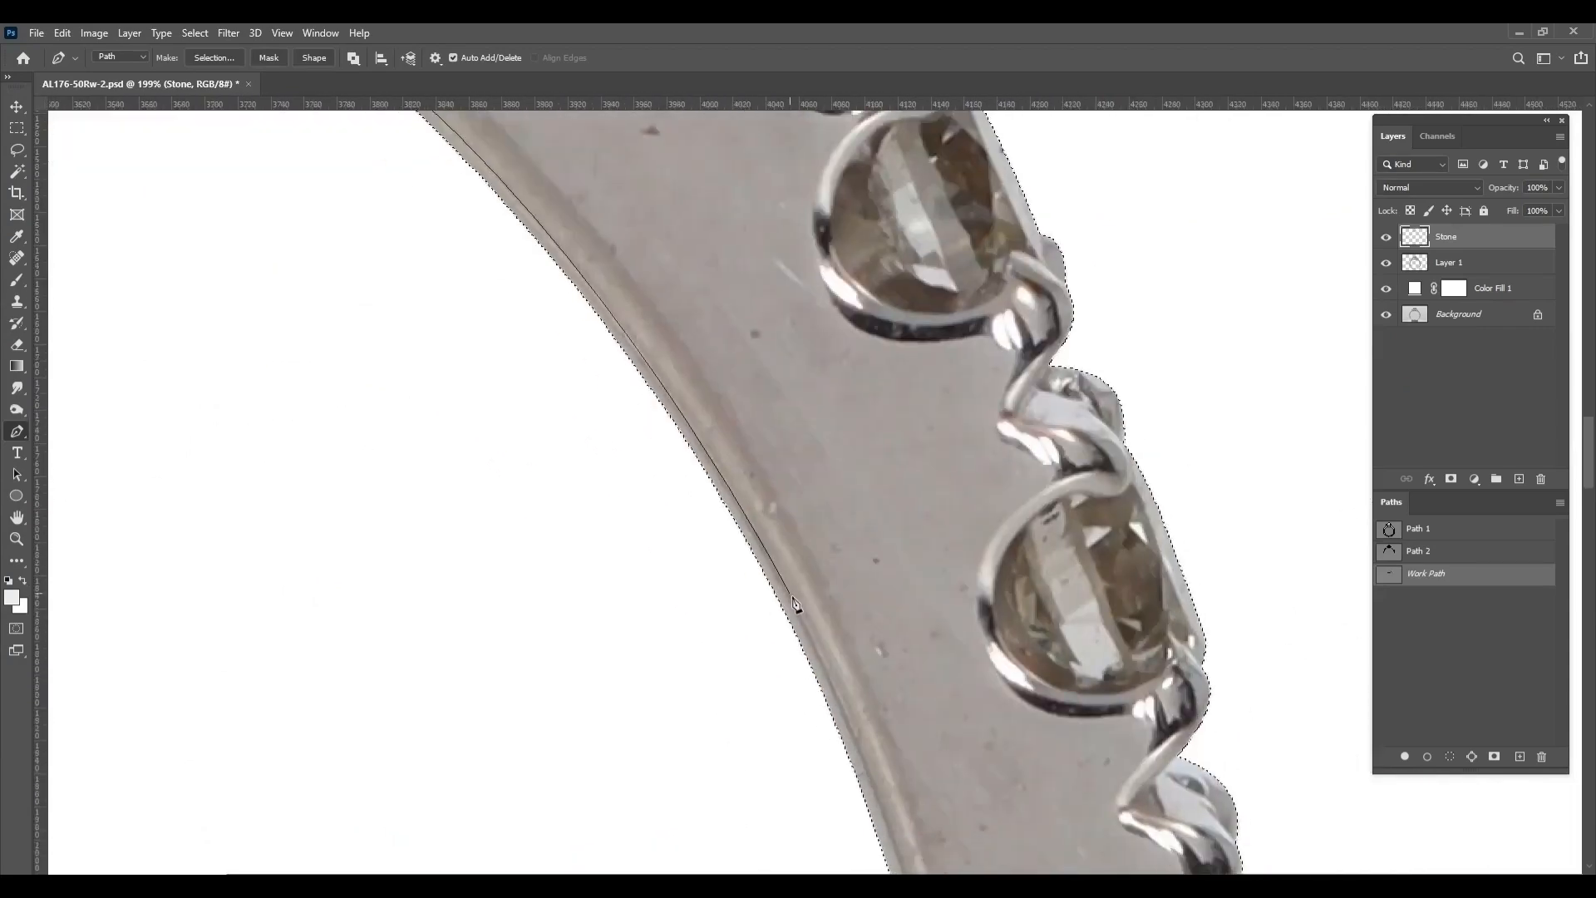
# Continue the path down the inner rim of the band's right side, past the lowest side stone
pyautogui.moveTo(794, 605); pyautogui.dragTo(851, 697)
pyautogui.moveTo(777, 648); pyautogui.dragTo(634, 232)
pyautogui.moveTo(748, 582); pyautogui.dragTo(614, 294)
pyautogui.scroll(-2, 746, 468)
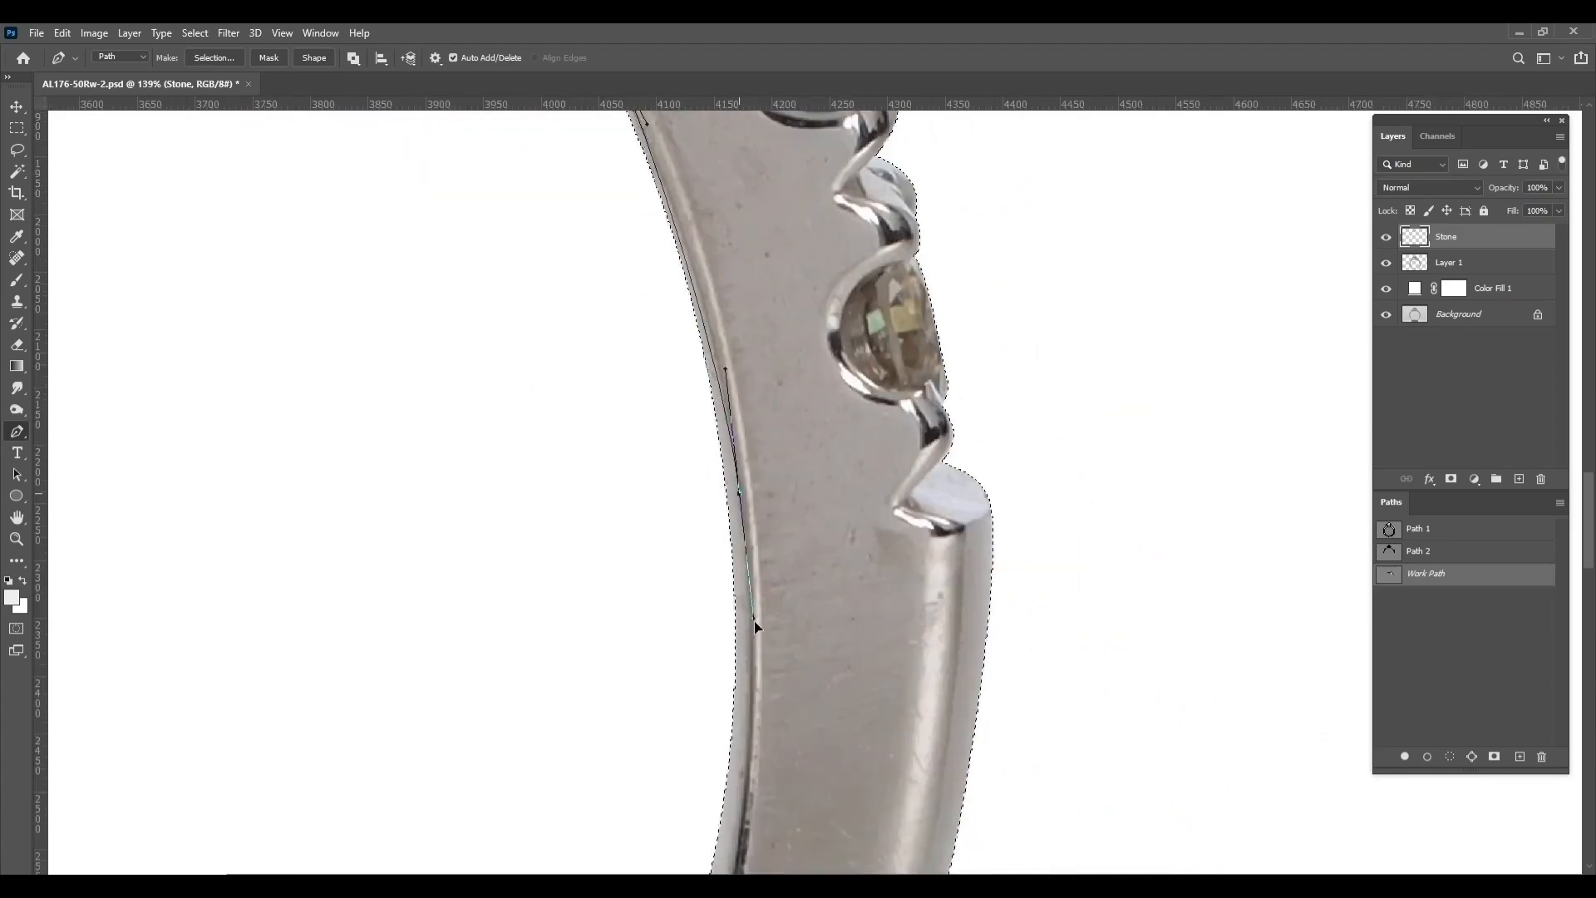
pyautogui.moveTo(756, 627); pyautogui.dragTo(761, 706)
pyautogui.moveTo(753, 773); pyautogui.dragTo(818, 266)
pyautogui.moveTo(738, 560); pyautogui.dragTo(706, 651)
# Continue the inner rim path around the bottom of the band toward its left side
pyautogui.moveTo(598, 749); pyautogui.dragTo(771, 447)
pyautogui.moveTo(620, 582); pyautogui.dragTo(426, 744)
pyautogui.moveTo(433, 738); pyautogui.dragTo(1018, 495)
pyautogui.moveTo(563, 601); pyautogui.dragTo(389, 622)
pyautogui.moveTo(397, 625); pyautogui.dragTo(1013, 671)
pyautogui.moveTo(518, 584); pyautogui.dragTo(791, 732)
# Continue the path up the inner rim of the band's left side, past the lowest side stones
pyautogui.moveTo(417, 382); pyautogui.dragTo(520, 873)
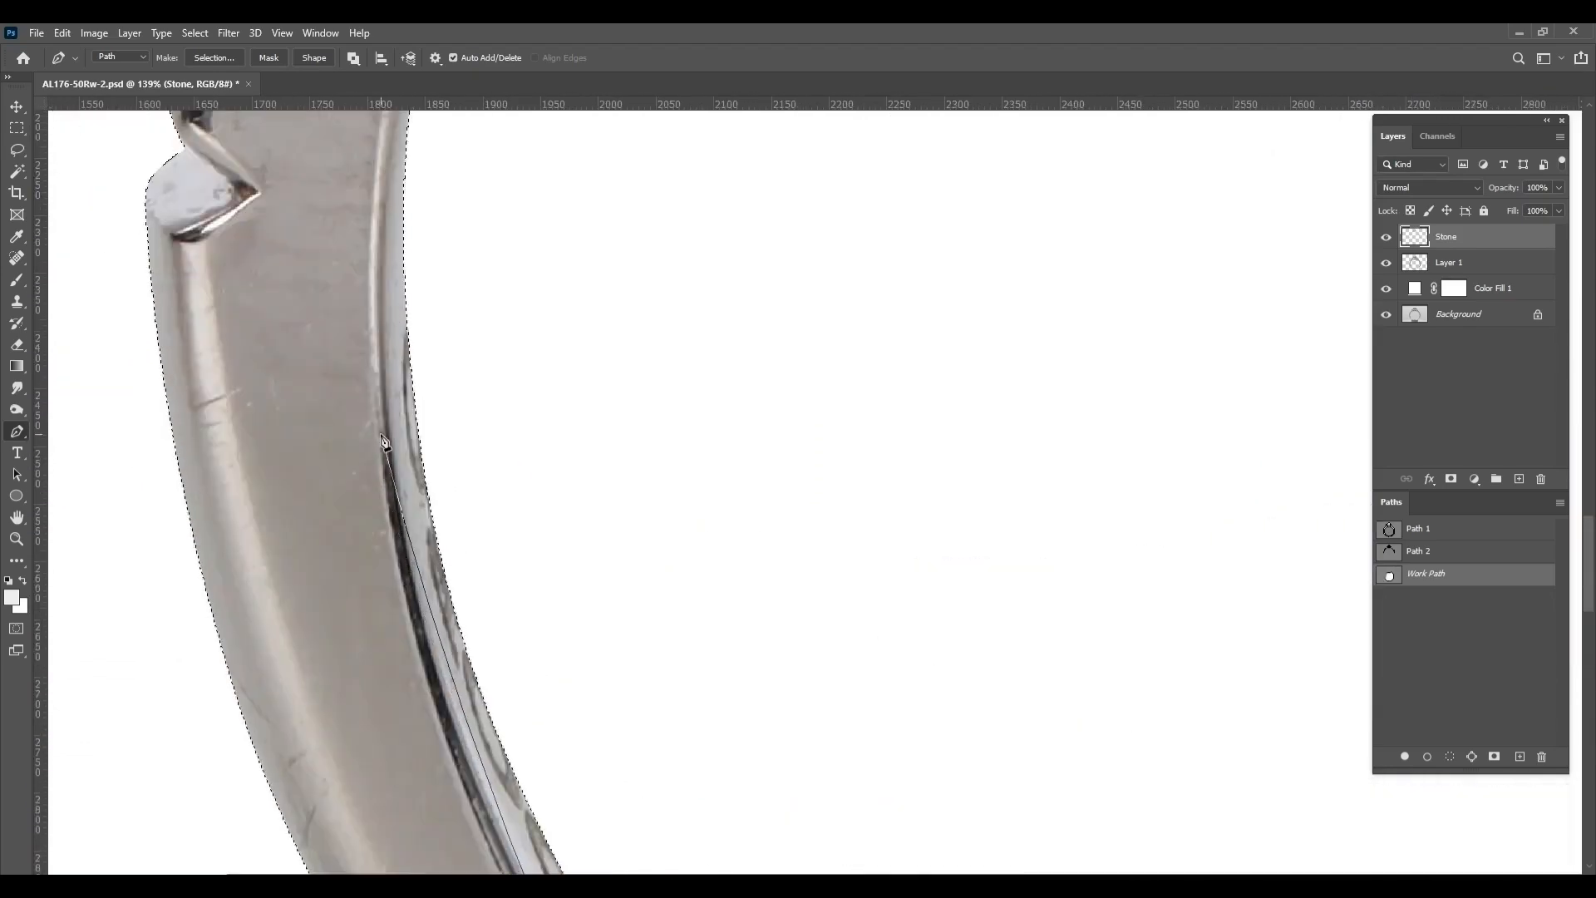
pyautogui.moveTo(385, 427); pyautogui.dragTo(345, 864)
pyautogui.moveTo(504, 426); pyautogui.dragTo(600, 247)
pyautogui.scroll(-6, 607, 333)
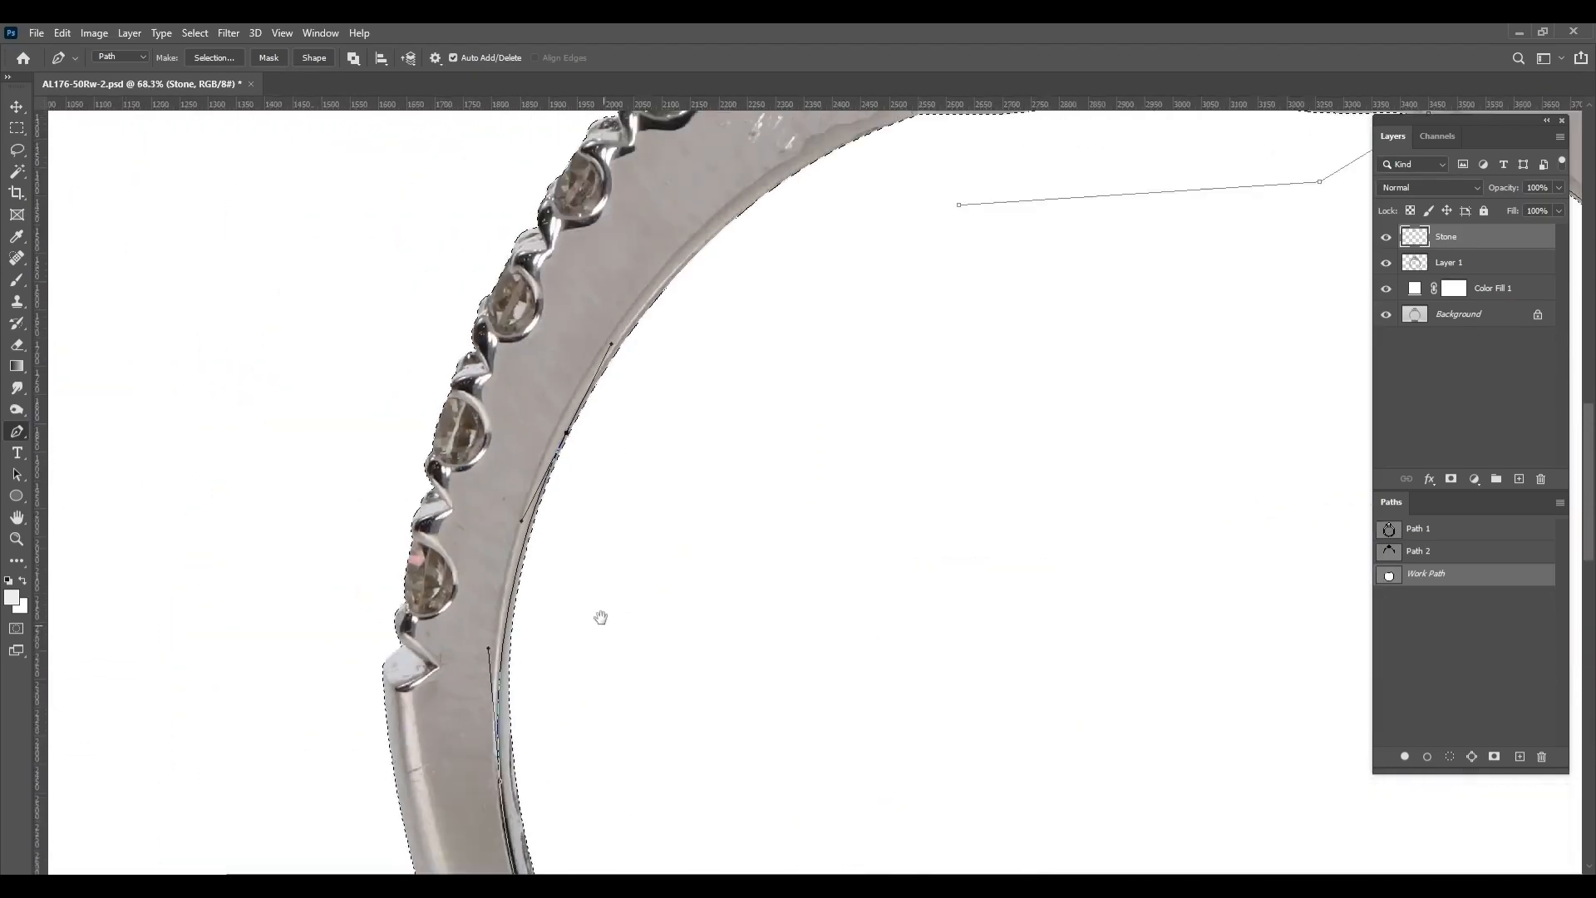
pyautogui.scroll(3, 598, 616)
pyautogui.moveTo(599, 616); pyautogui.dragTo(374, 677)
# Trace the left shoulder's inner rim up to the setting and close the path at its starting anchor
pyautogui.moveTo(798, 183); pyautogui.dragTo(666, 632)
pyautogui.scroll(5, 732, 399)
pyautogui.moveTo(761, 346); pyautogui.dragTo(1254, 166)
pyautogui.moveTo(176, 748); pyautogui.dragTo(382, 623)
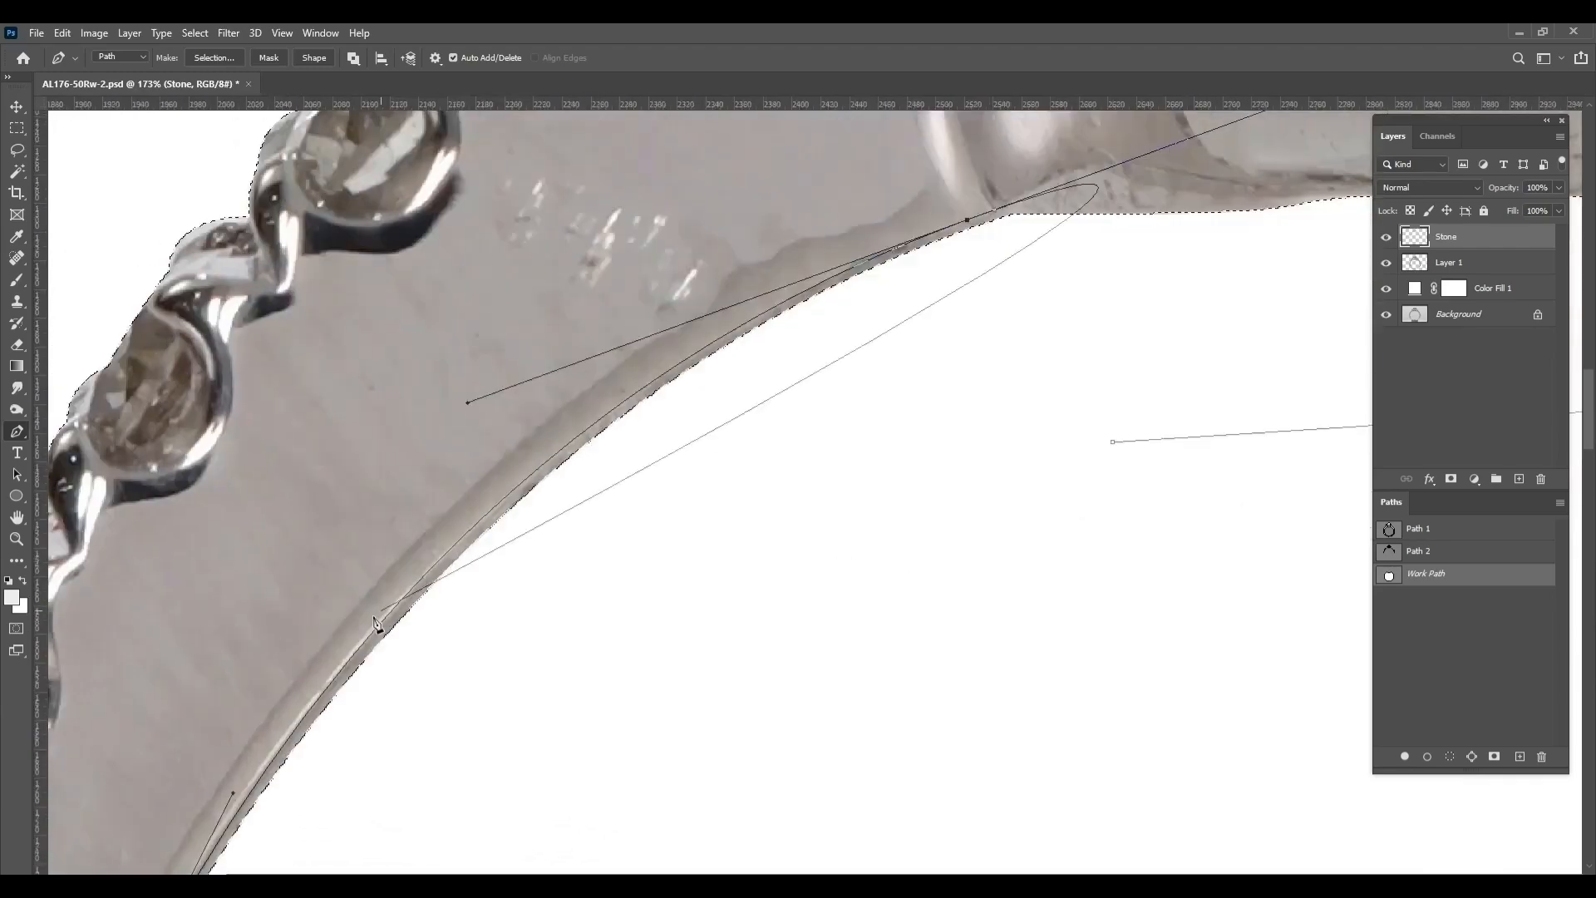
pyautogui.hotkey('ctrl', 'z')
pyautogui.hotkey('ctrl', 'shift', 'z')
pyautogui.moveTo(1083, 221); pyautogui.dragTo(816, 432)
pyautogui.click(847, 654)
pyautogui.scroll(-5, 847, 655)
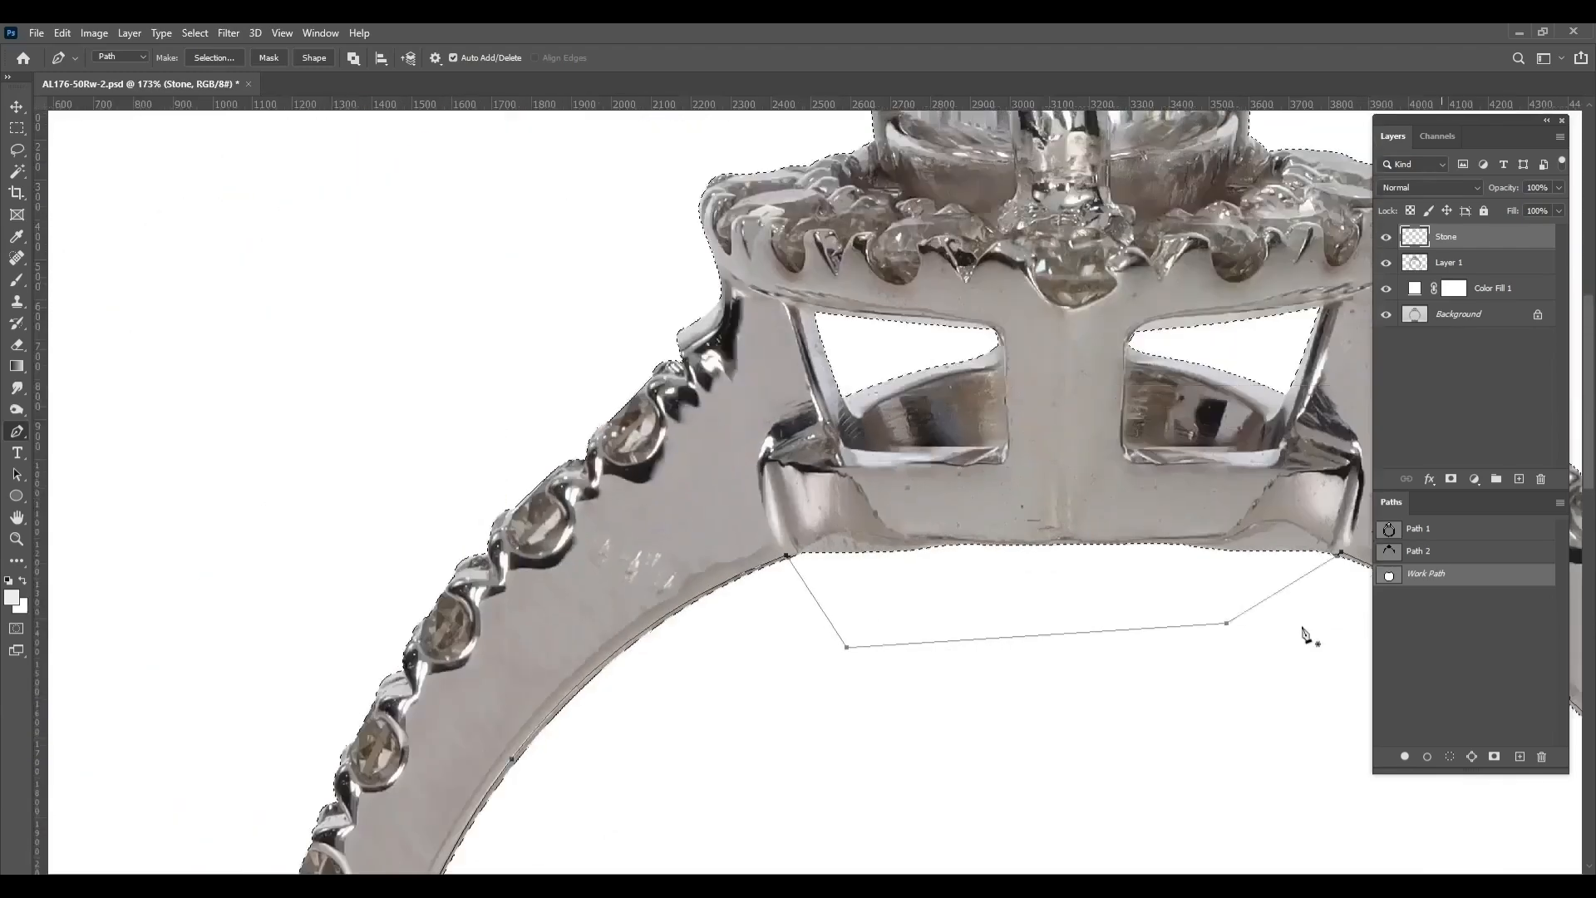
# Save the work path as Path 3, load it as a selection, and copy the inner rim area of Layer 1 to a new layer
pyautogui.doubleClick(1426, 573)
pyautogui.press('Return')
pyautogui.hotkey('ctrl', 'Return')
pyautogui.scroll(-5, 909, 573)
pyautogui.moveTo(910, 574); pyautogui.dragTo(756, 298)
pyautogui.click(1461, 264)
pyautogui.hotkey('ctrl', 'j')
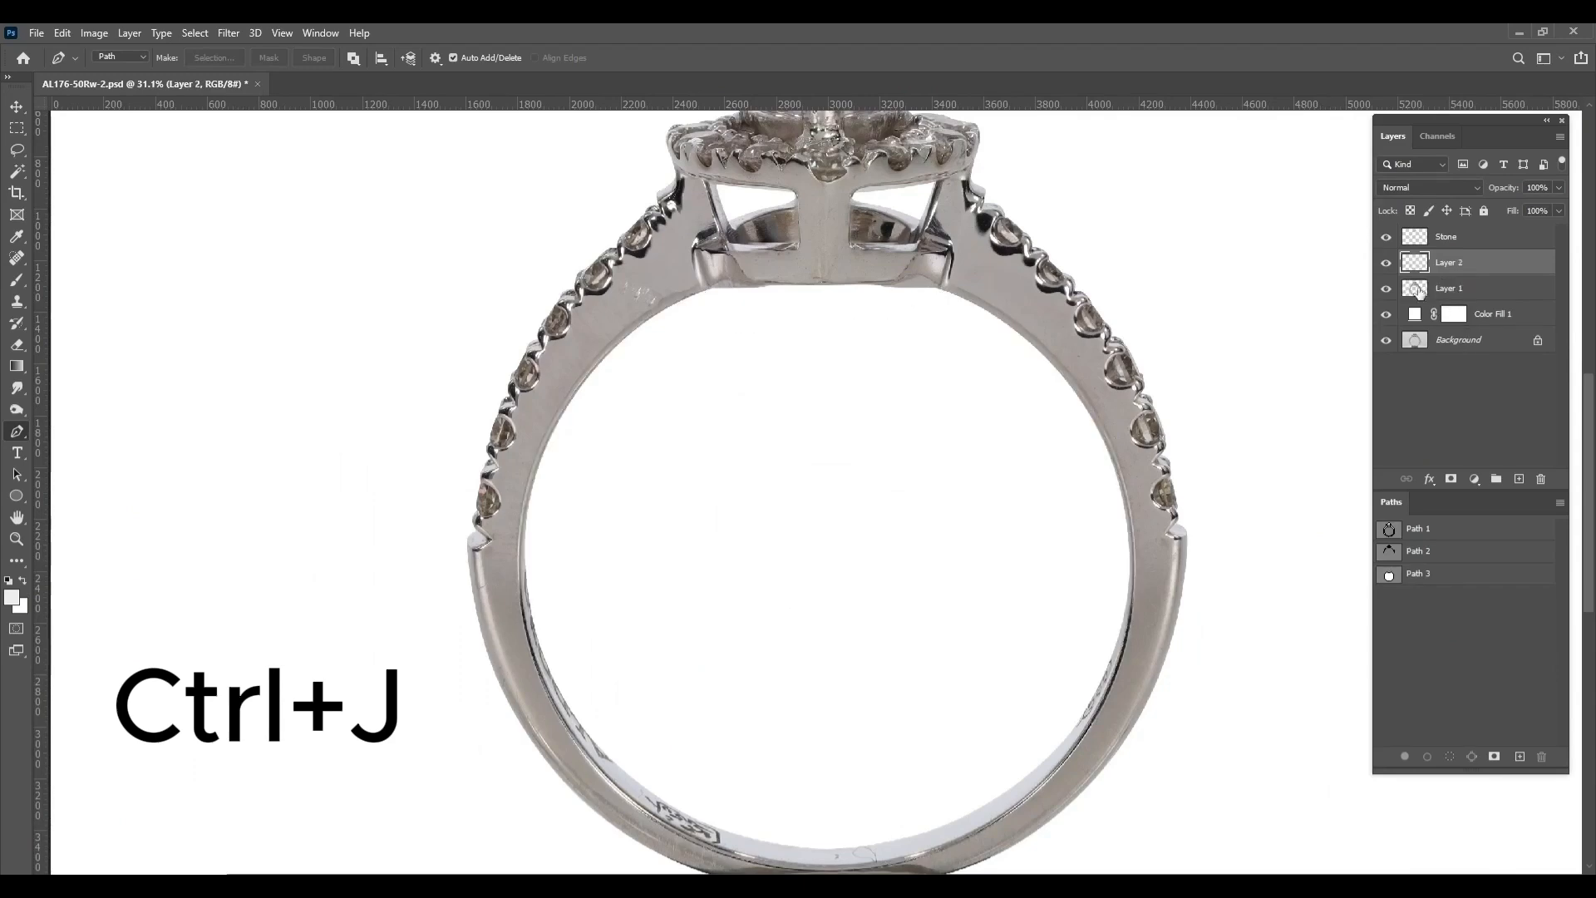
# Lock the transparent pixels of Layer 2 and switch to the Mixer Brush tool
pyautogui.scroll(3, 890, 841)
pyautogui.scroll(5, 757, 663)
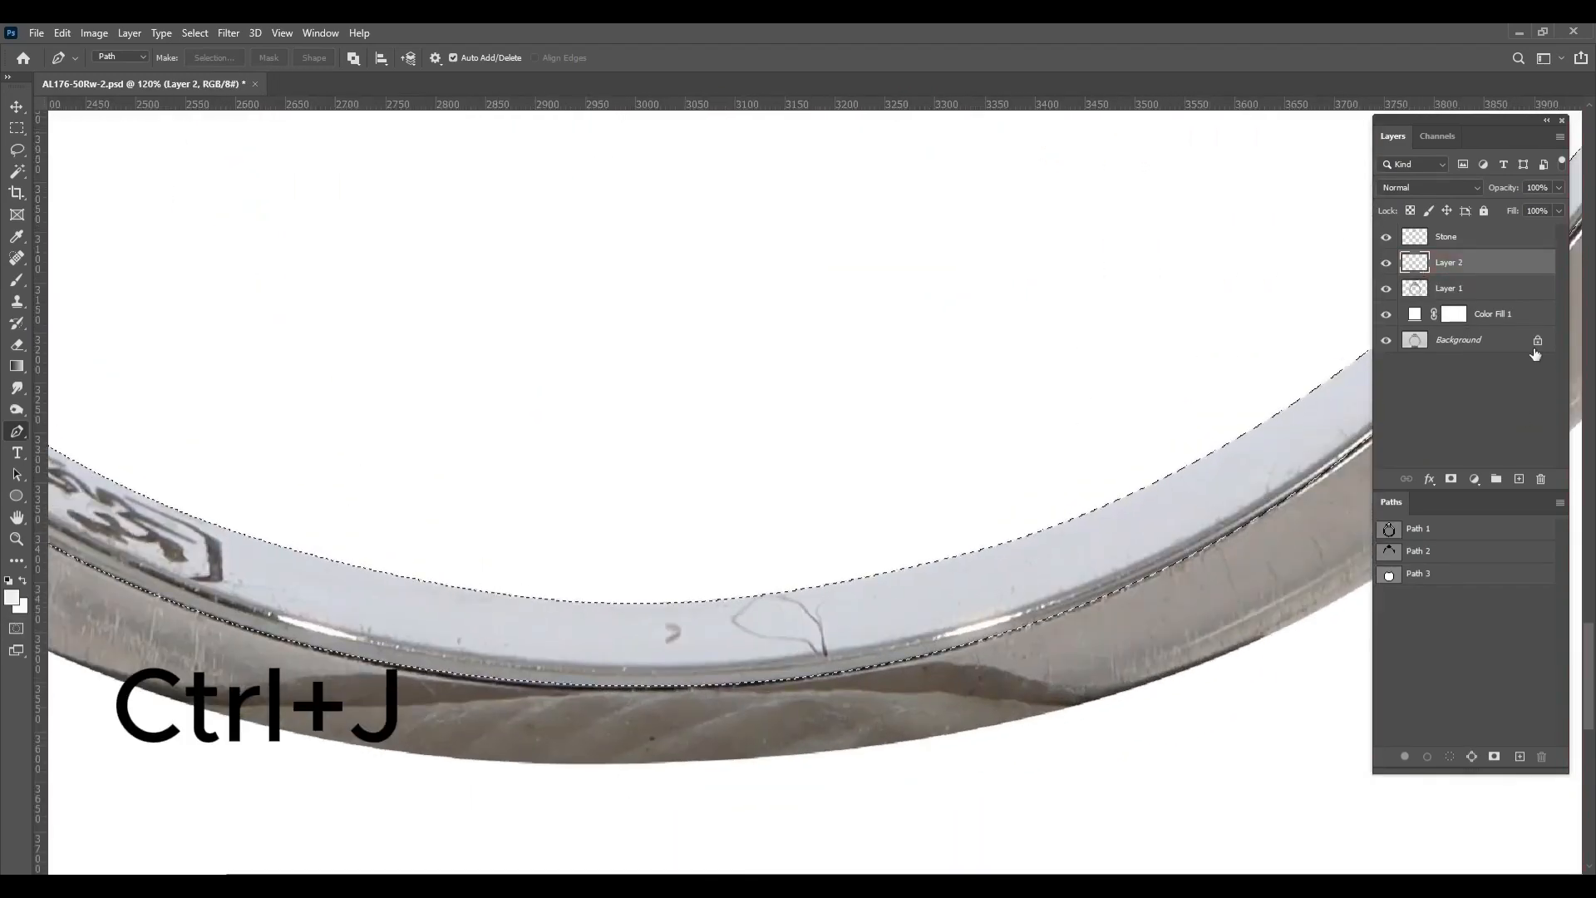
pyautogui.press('/')
pyautogui.moveTo(1161, 343)
pyautogui.mouseDown()
pyautogui.moveTo(389, 737)
pyautogui.moveTo(723, 453)
pyautogui.mouseUp()
pyautogui.rightClick(17, 281)
pyautogui.click(95, 327)
# Blend away the scratches and marks on the inner rim at the bottom and lower right of the band
pyautogui.scroll(2, 623, 676)
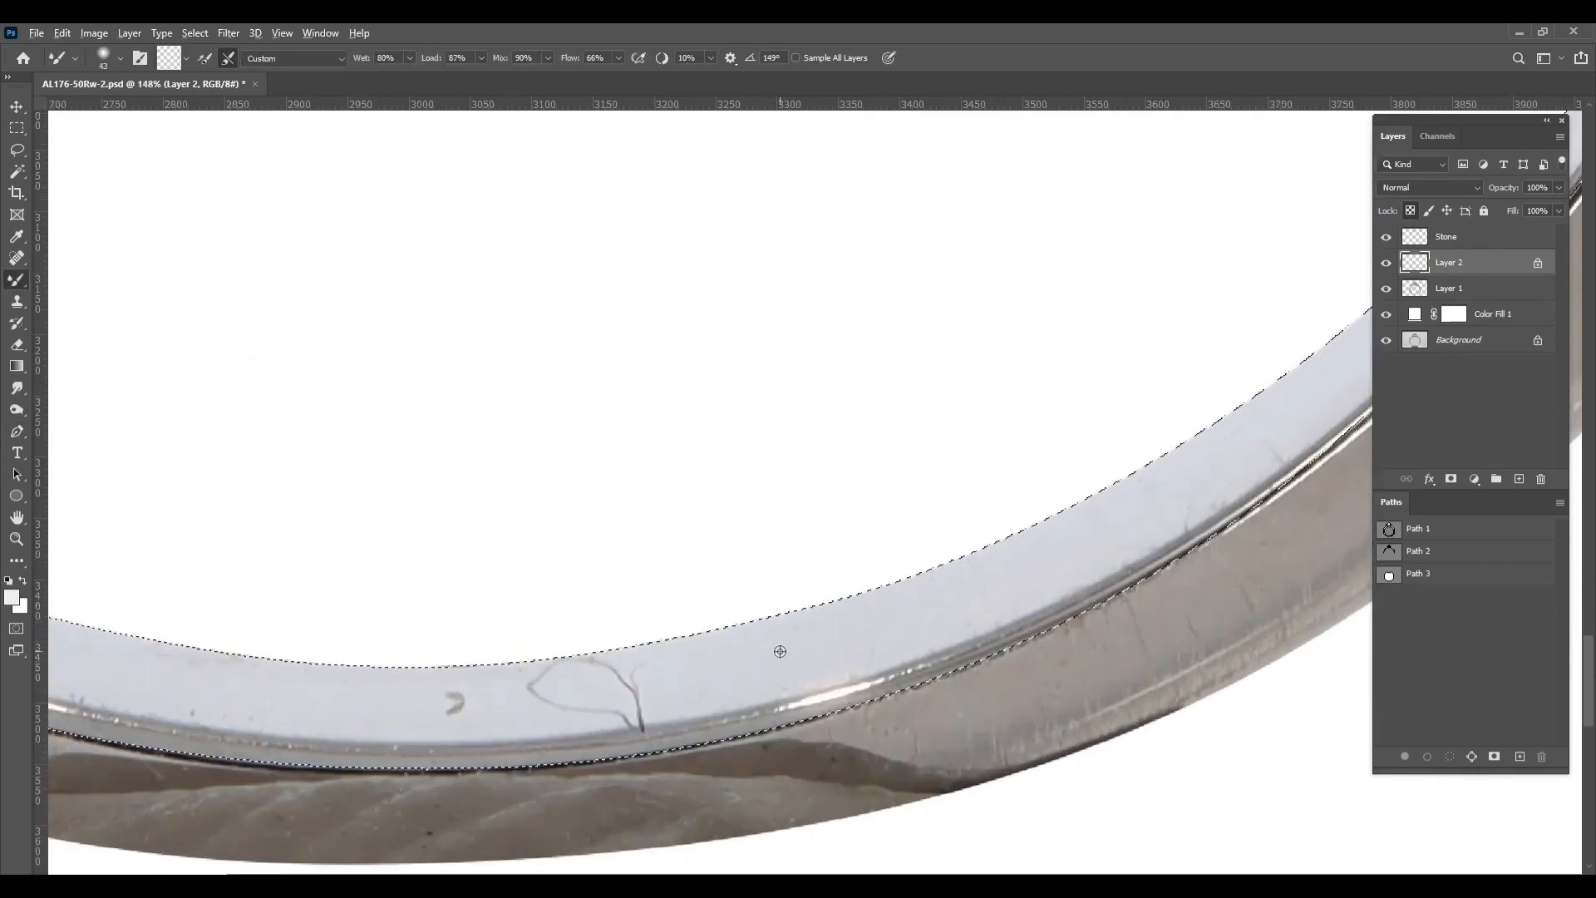
pyautogui.moveTo(513, 669)
pyautogui.mouseDown()
pyautogui.moveTo(684, 677)
pyautogui.moveTo(316, 692)
pyautogui.mouseUp()
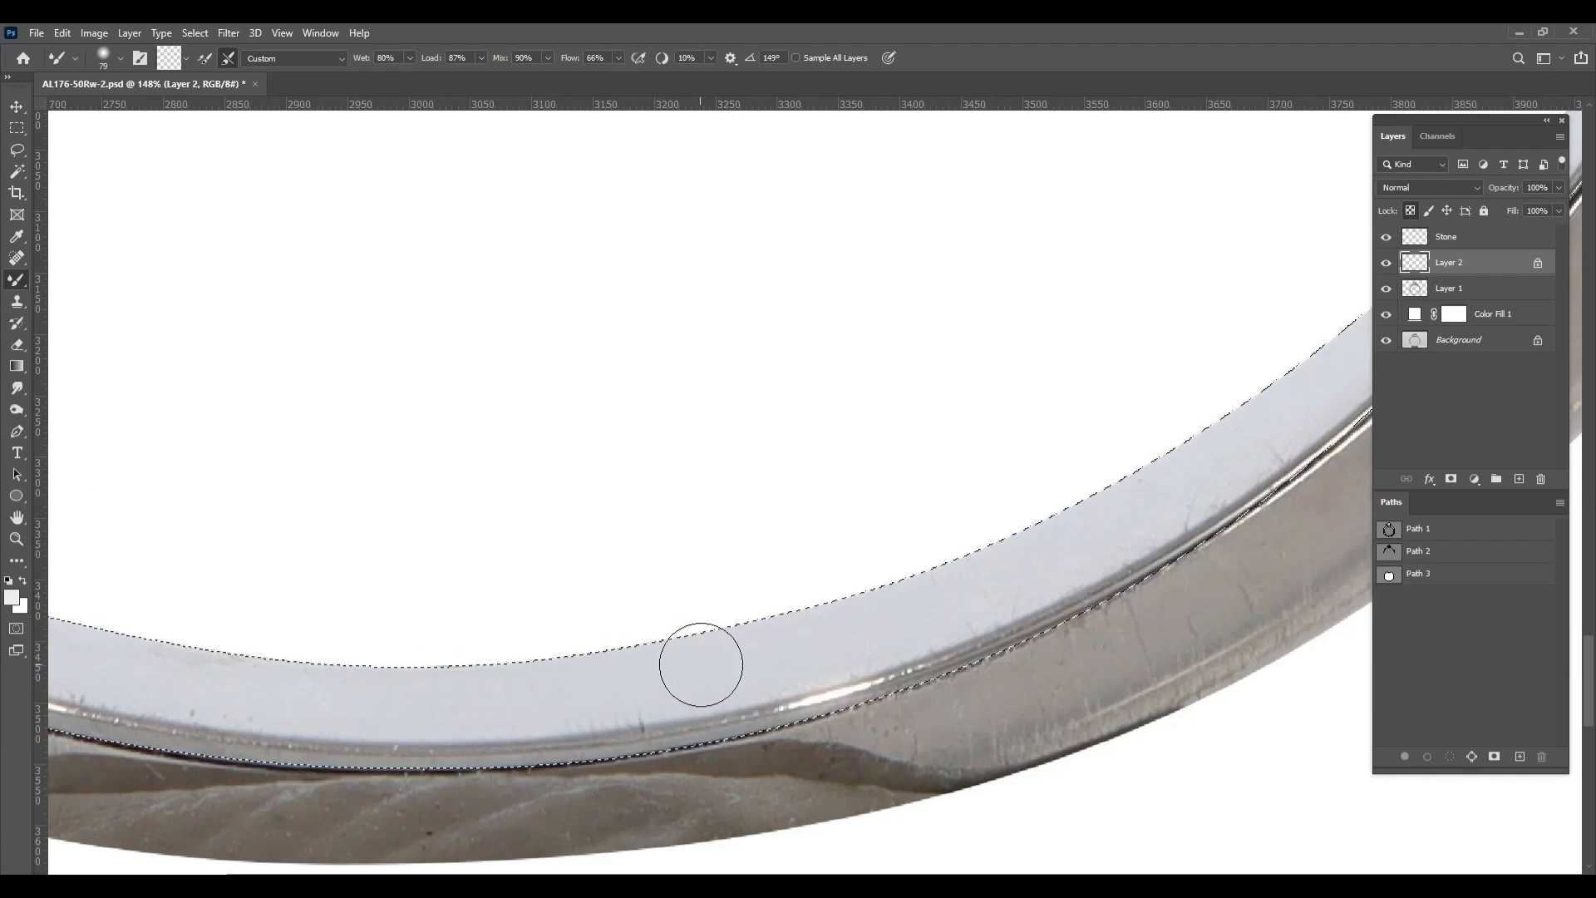
pyautogui.moveTo(890, 615); pyautogui.dragTo(546, 741)
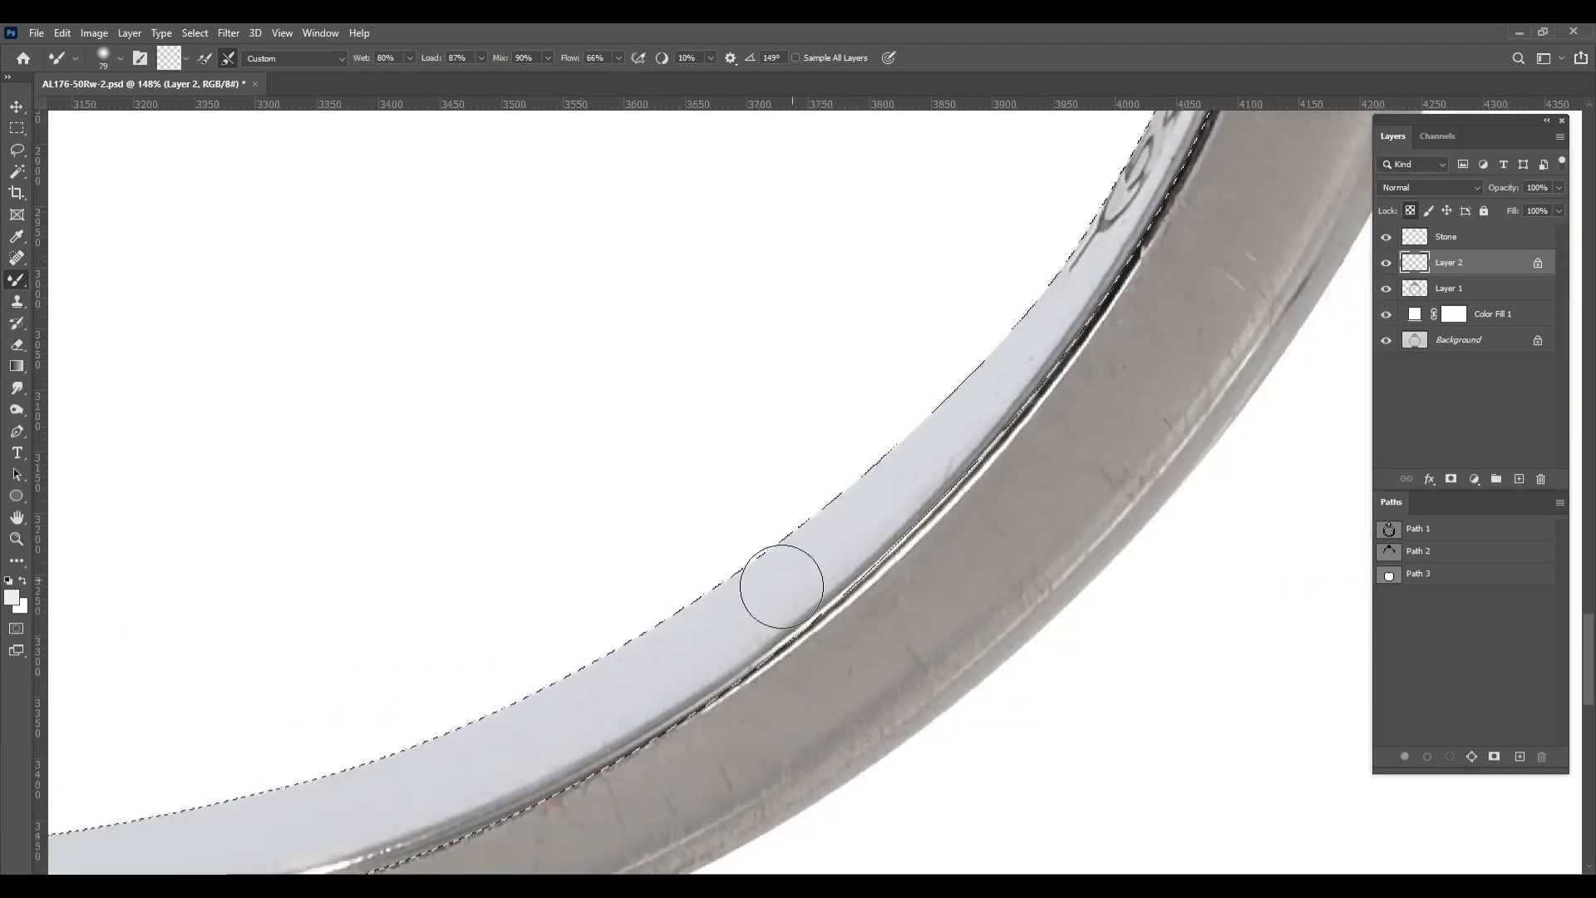
pyautogui.moveTo(780, 586); pyautogui.dragTo(631, 759)
pyautogui.moveTo(631, 690); pyautogui.dragTo(611, 694)
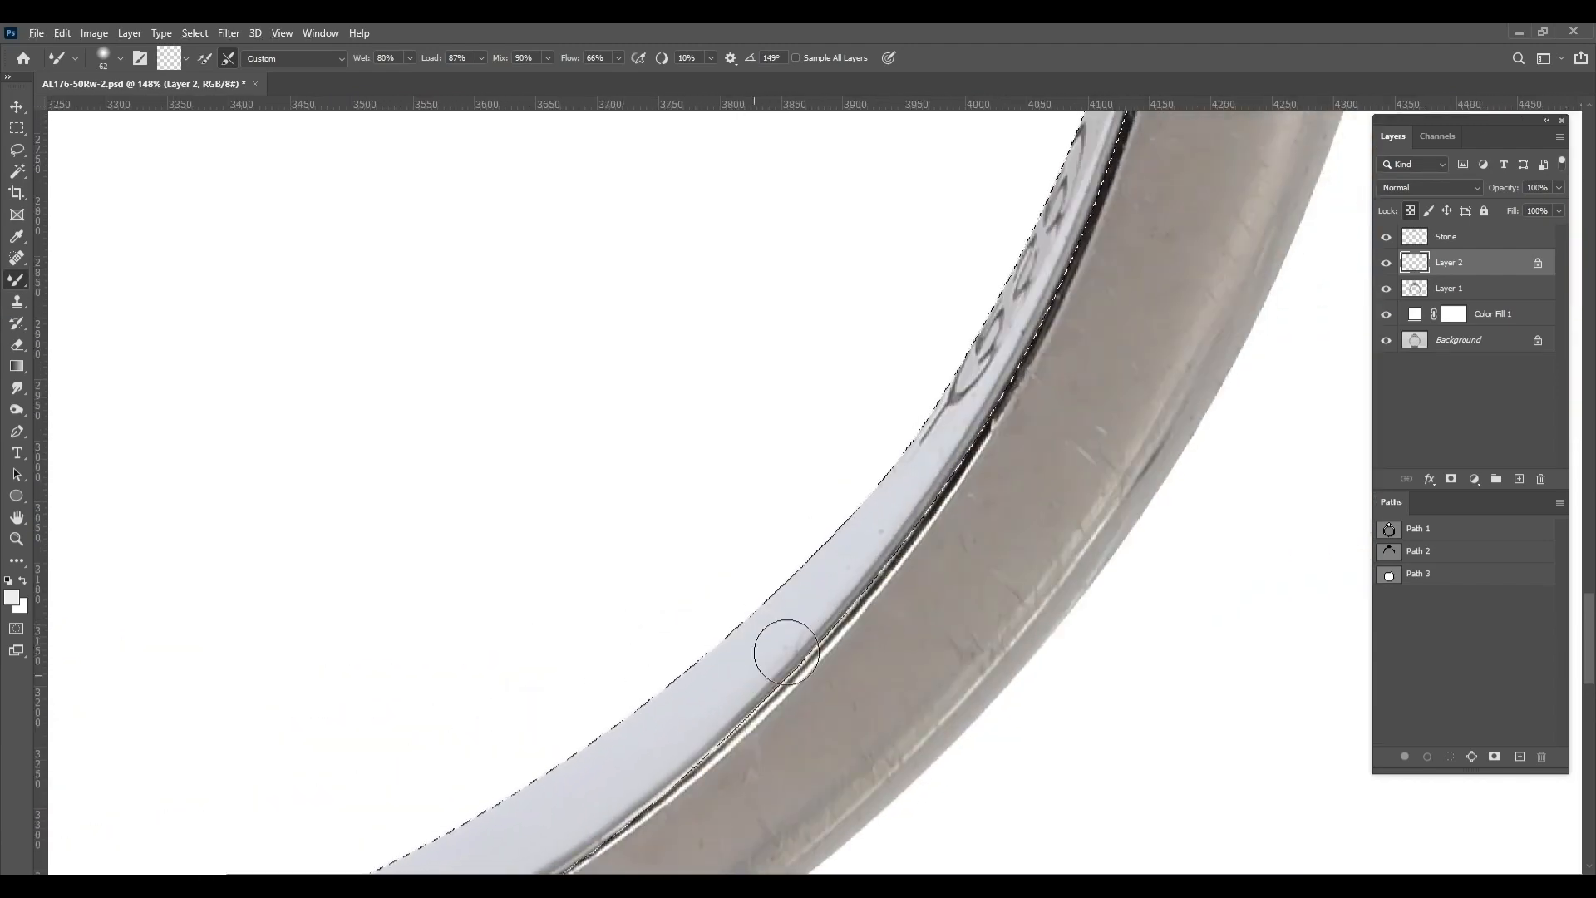
# Smooth out the engraved lettering up the inner rim along the right side of the band, enlarging the brush to about 112 px
pyautogui.moveTo(766, 628); pyautogui.dragTo(777, 638)
pyautogui.moveTo(967, 389); pyautogui.dragTo(882, 623)
pyautogui.moveTo(882, 623); pyautogui.dragTo(889, 624)
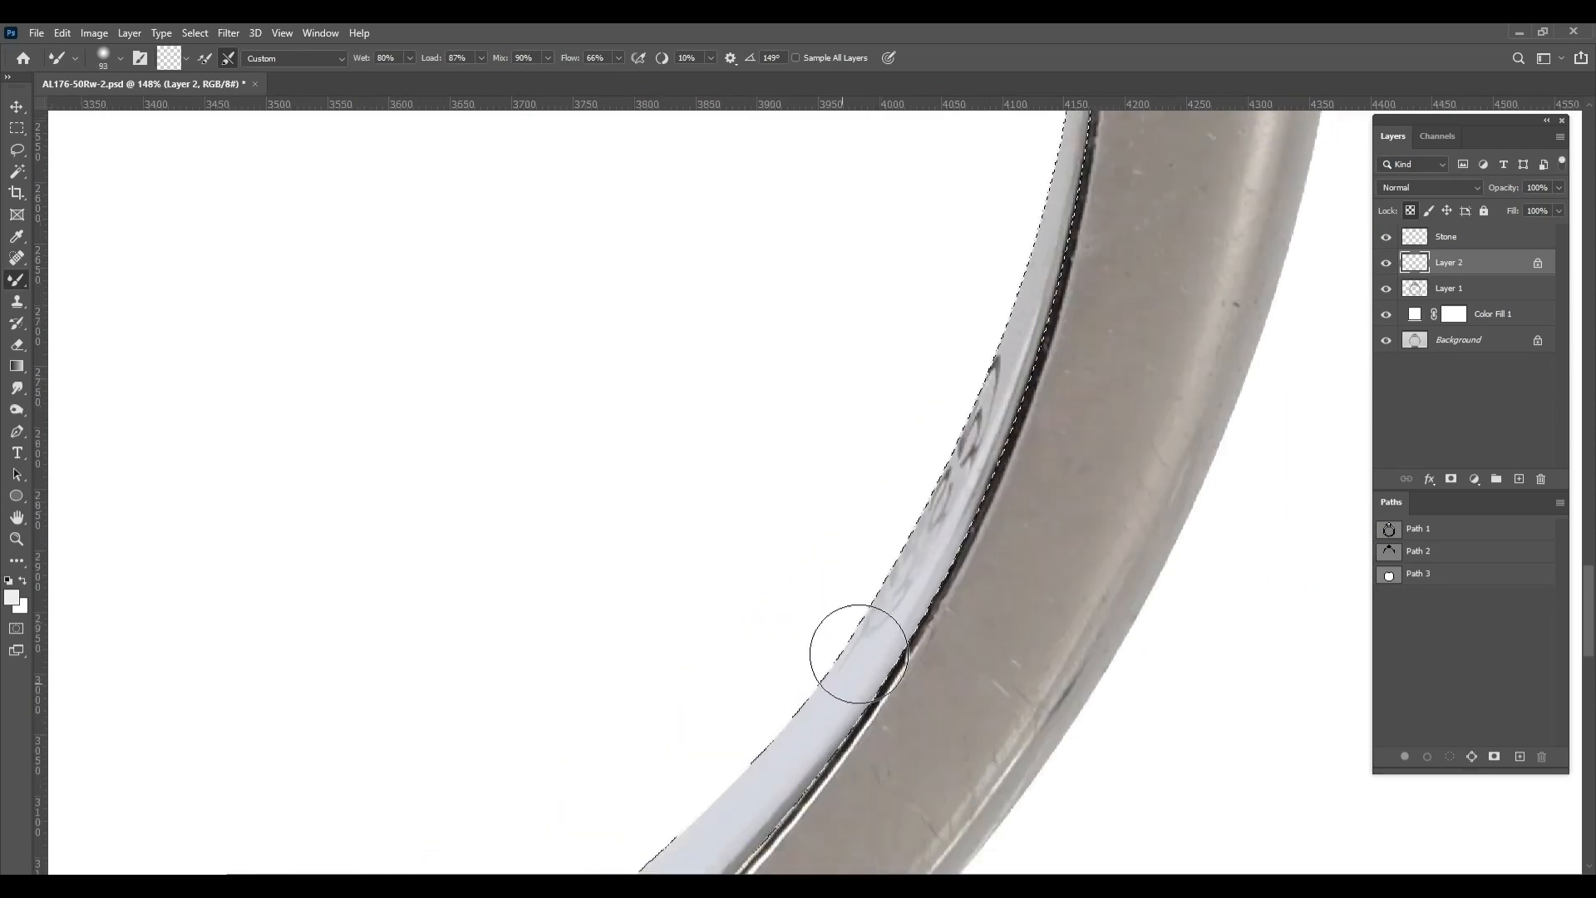
pyautogui.moveTo(1040, 293); pyautogui.dragTo(969, 584)
pyautogui.moveTo(969, 584); pyautogui.dragTo(973, 590)
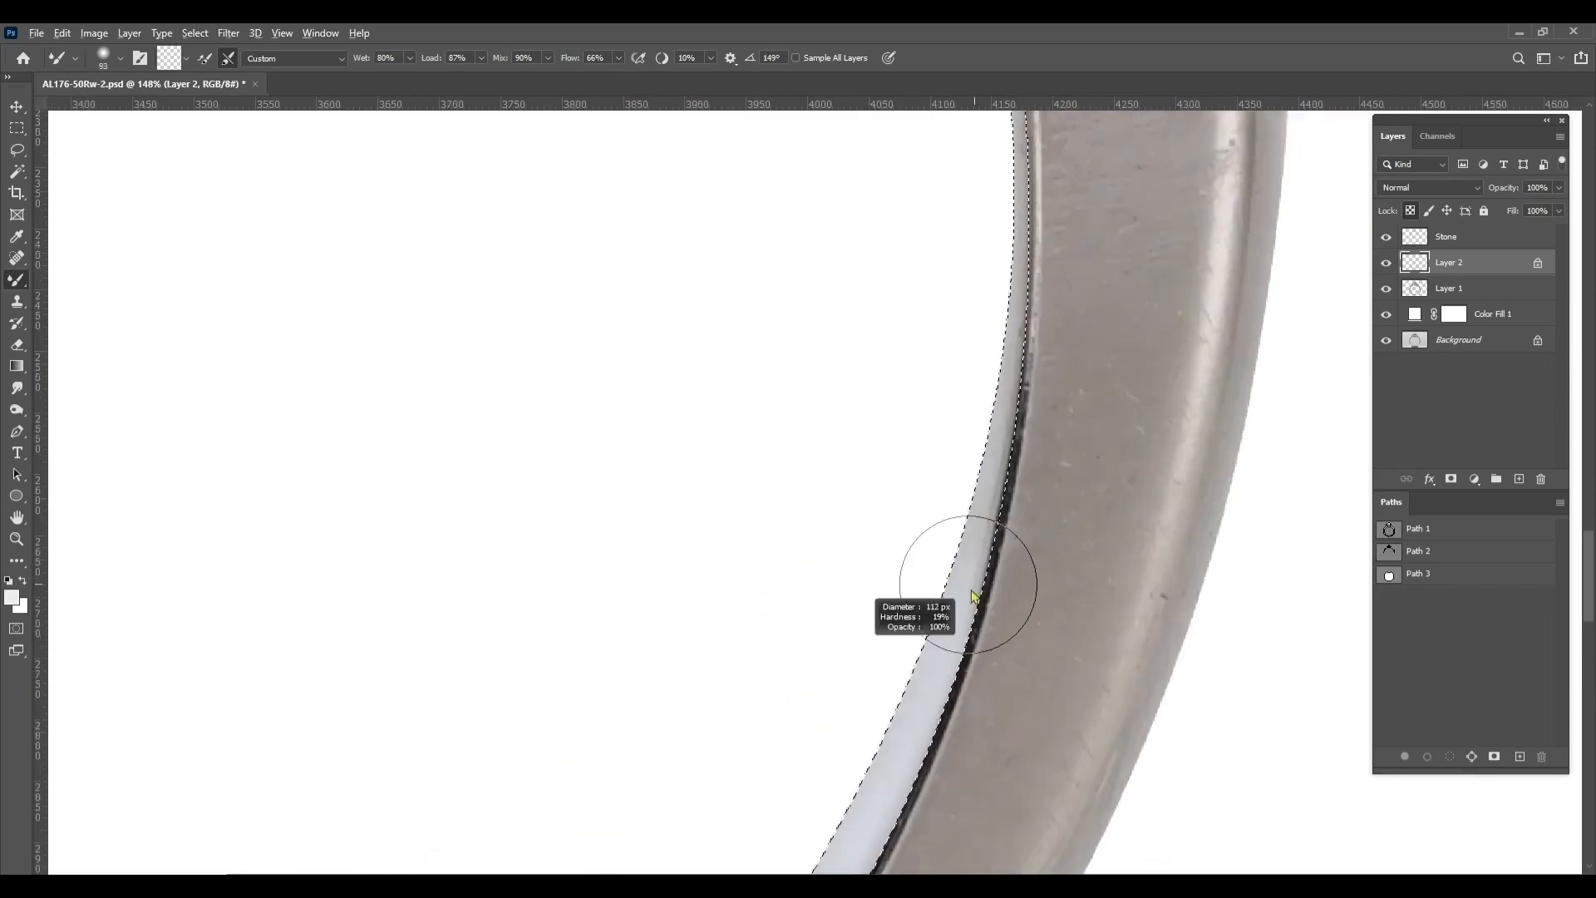
pyautogui.moveTo(1006, 286); pyautogui.dragTo(992, 685)
pyautogui.moveTo(981, 332); pyautogui.dragTo(1042, 575)
pyautogui.moveTo(958, 356); pyautogui.dragTo(1176, 709)
# Feather the selection around the band's inner rim
pyautogui.moveTo(545, 118); pyautogui.dragTo(917, 382)
pyautogui.scroll(-4, 917, 384)
pyautogui.moveTo(906, 641); pyautogui.dragTo(848, 267)
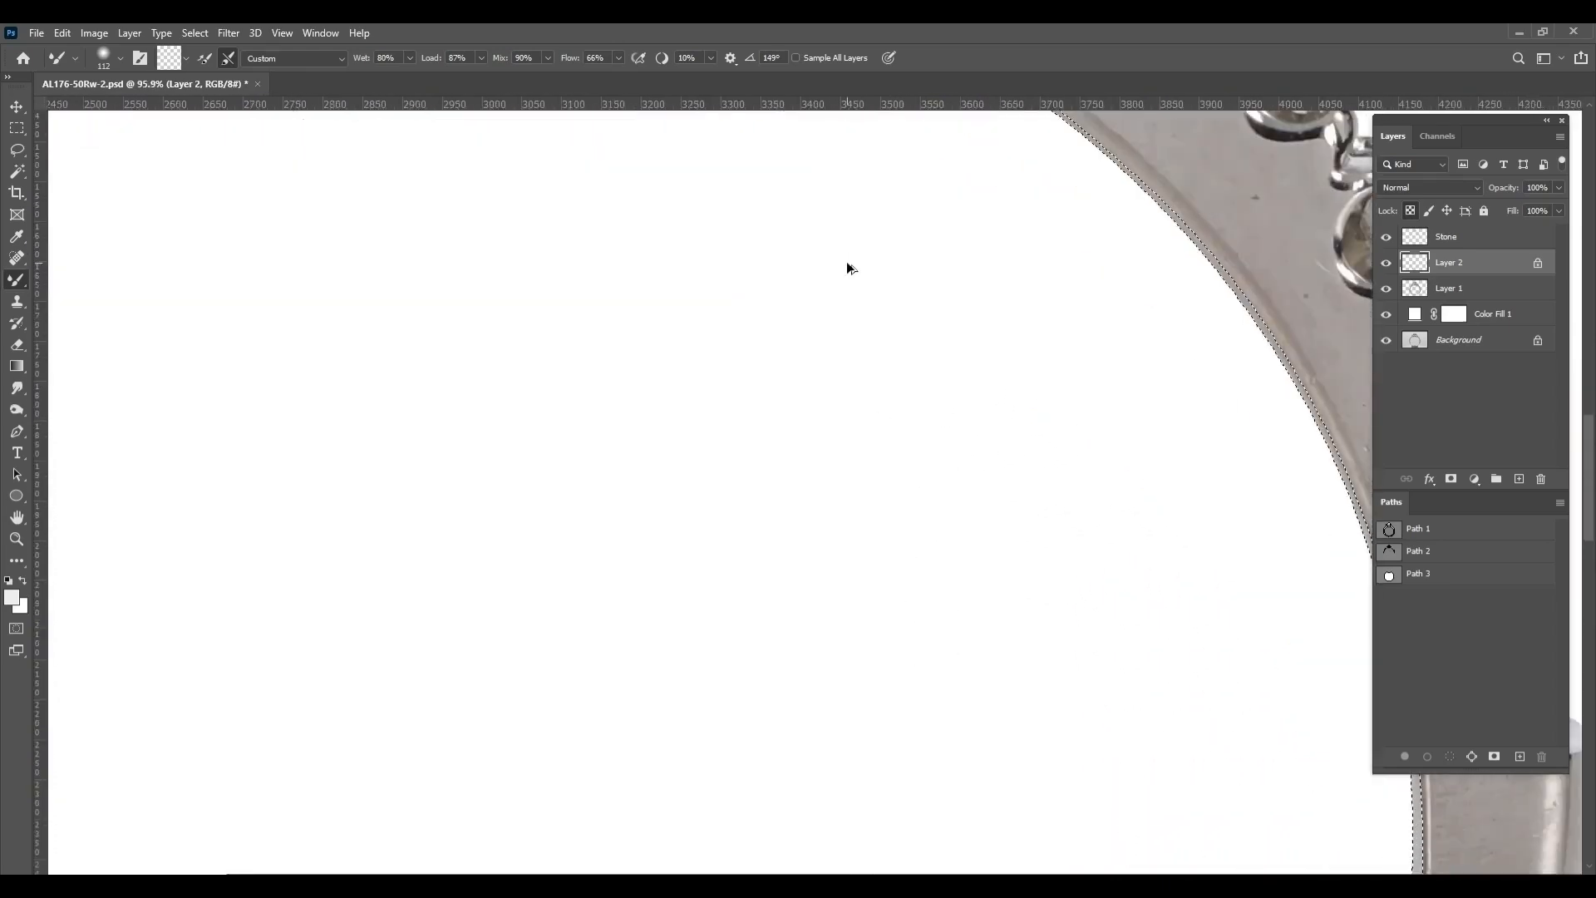
pyautogui.hotkey('shift', 'F6')
pyautogui.press('Return')
# Blend the inner rim's tones along the lower right of the band, reducing the brush to about 82 px
pyautogui.scroll(-4, 773, 316)
pyautogui.moveTo(887, 332); pyautogui.dragTo(976, 610)
pyautogui.moveTo(856, 369)
pyautogui.mouseDown()
pyautogui.moveTo(1158, 612)
pyautogui.moveTo(951, 279)
pyautogui.mouseUp()
pyautogui.moveTo(906, 240)
pyautogui.mouseDown()
pyautogui.moveTo(1040, 618)
pyautogui.moveTo(1009, 269)
pyautogui.mouseUp()
pyautogui.moveTo(887, 631); pyautogui.dragTo(895, 632)
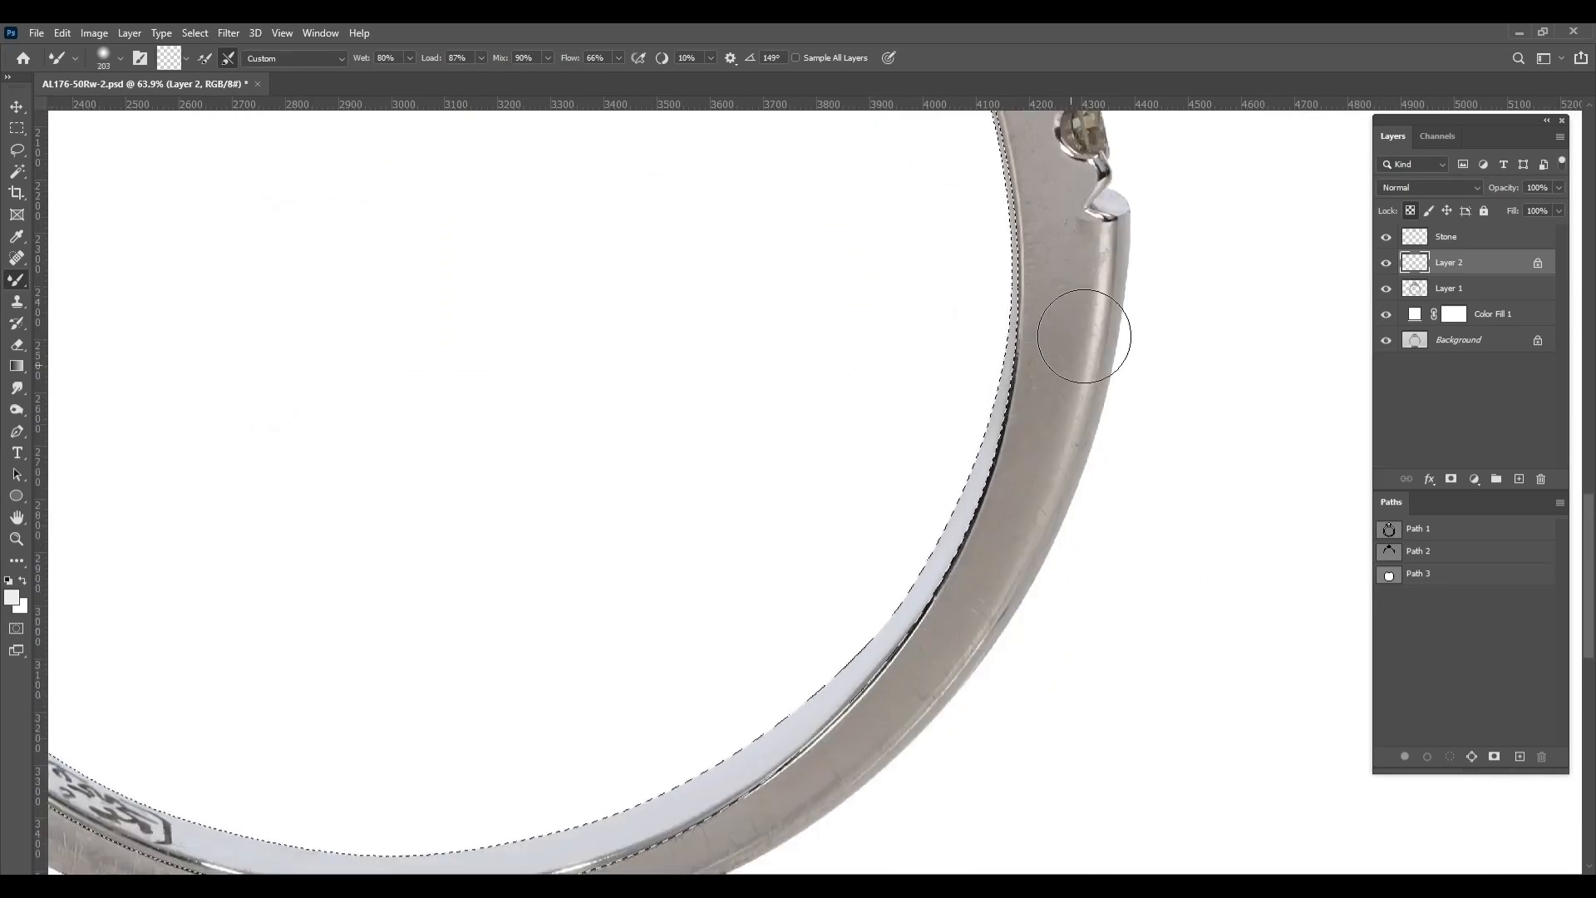
pyautogui.scroll(4, 913, 651)
pyautogui.moveTo(973, 584); pyautogui.dragTo(938, 583)
pyautogui.moveTo(794, 751); pyautogui.dragTo(938, 611)
pyautogui.moveTo(938, 611); pyautogui.dragTo(933, 620)
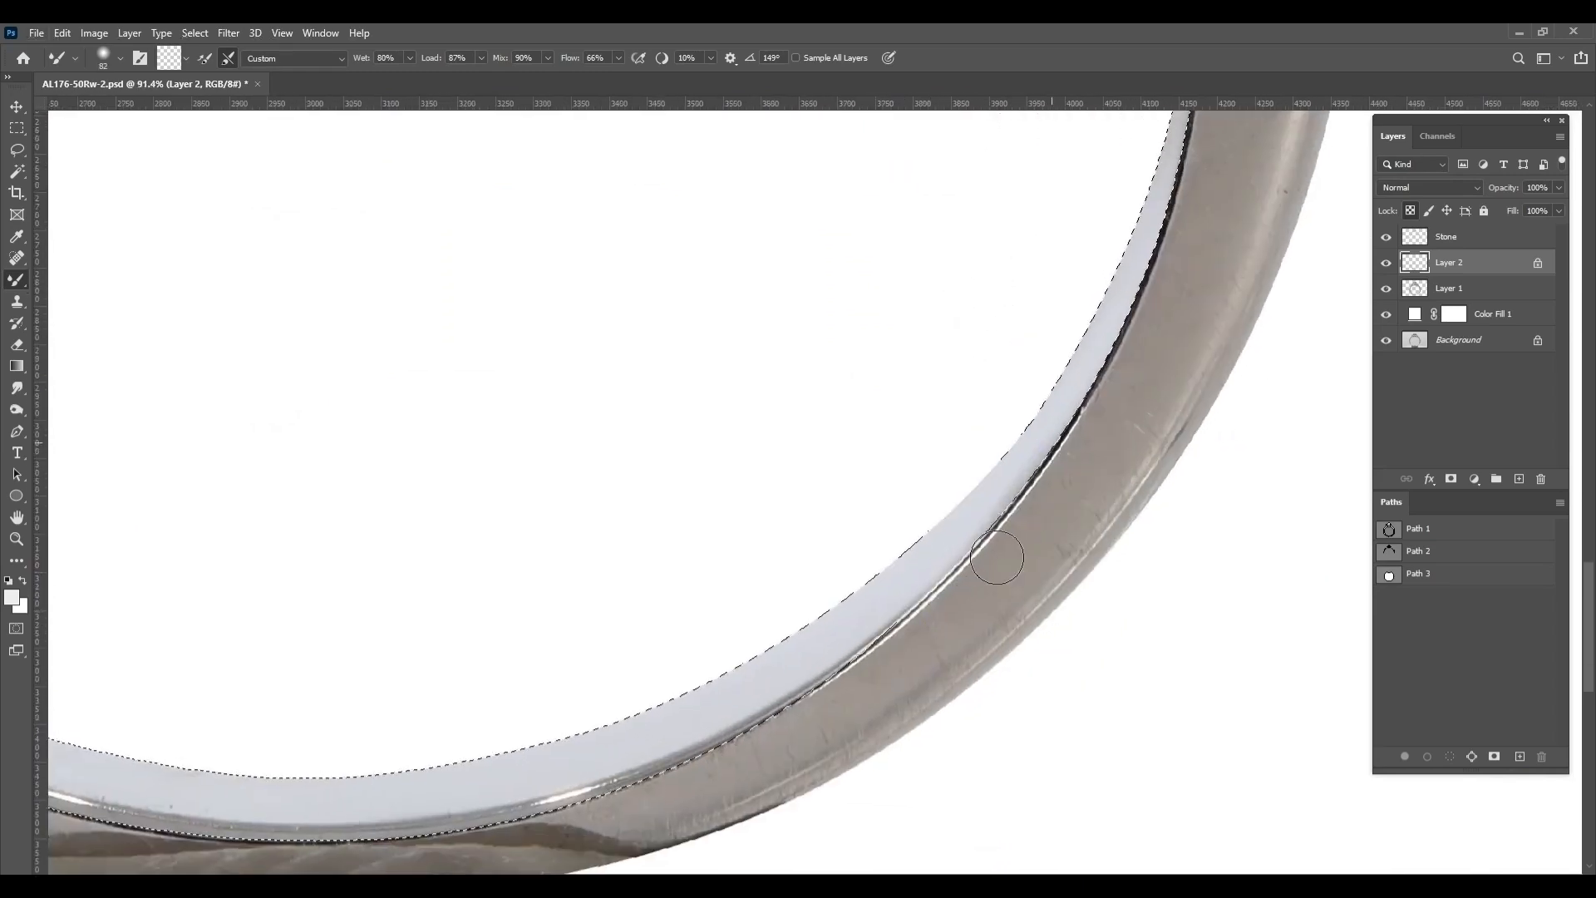
# Smooth the highlights and dark streaks on the bottom of the inner rim with a larger mixer brush
pyautogui.moveTo(860, 685); pyautogui.dragTo(1048, 569)
pyautogui.moveTo(973, 618); pyautogui.dragTo(886, 644)
pyautogui.keyDown('alt'); pyautogui.rightClick(884, 634); pyautogui.keyUp('alt')
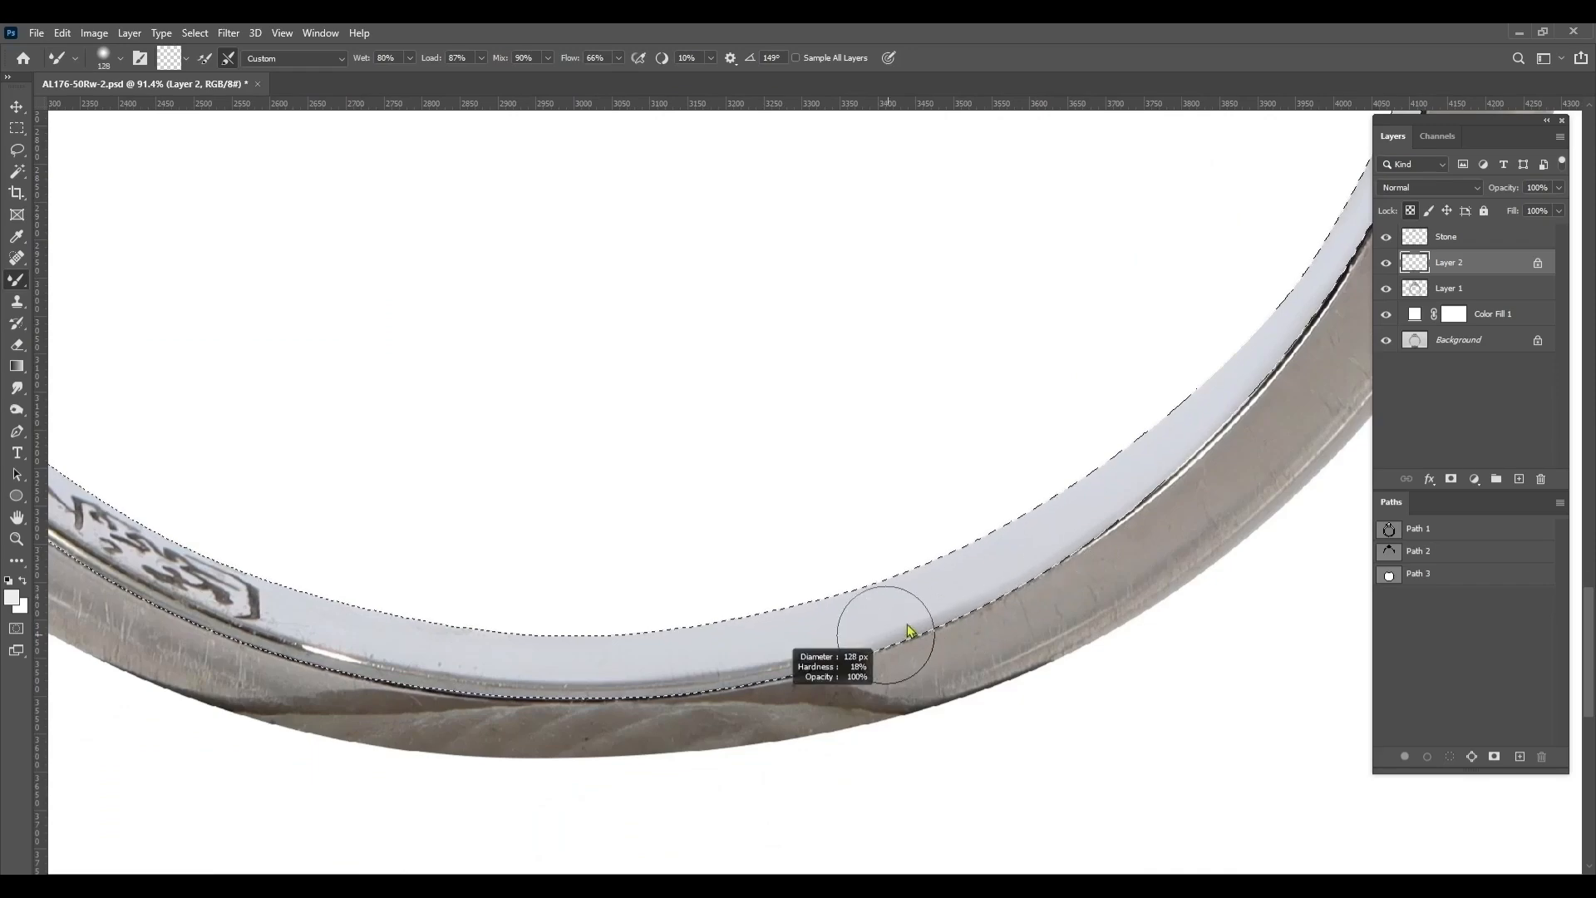
pyautogui.moveTo(1205, 448)
pyautogui.mouseDown()
pyautogui.moveTo(463, 687)
pyautogui.moveTo(834, 666)
pyautogui.moveTo(615, 625)
pyautogui.mouseUp()
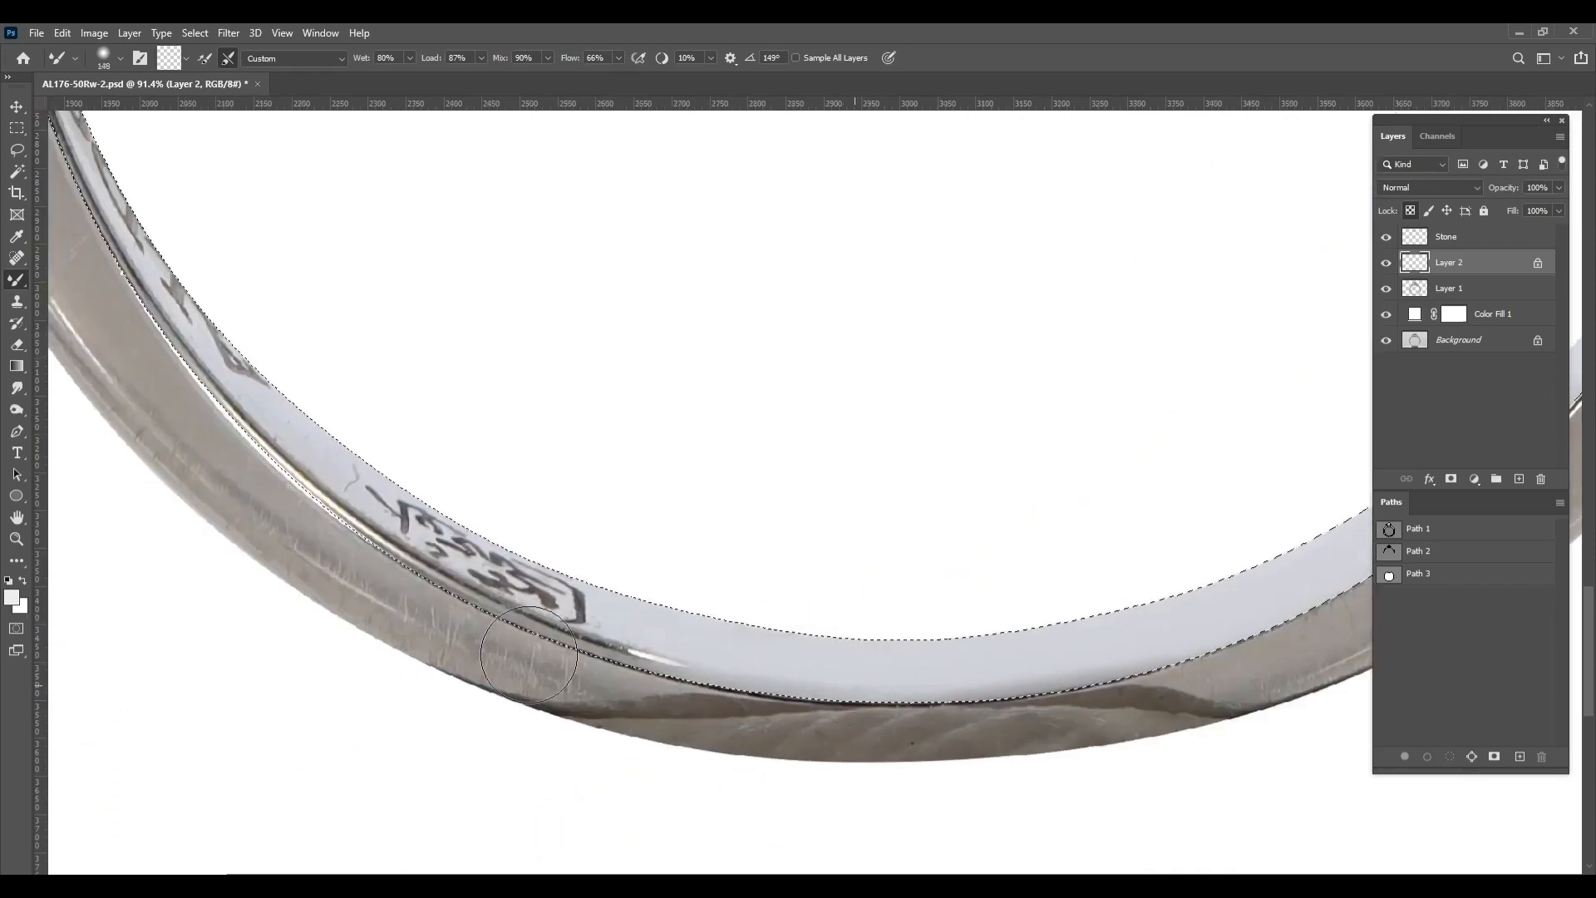
# Brush away the hallmark and engraved characters on the inner rim at the lower left of the band
pyautogui.moveTo(522, 586); pyautogui.dragTo(657, 646)
pyautogui.keyDown('alt'); pyautogui.rightClick(657, 646); pyautogui.keyUp('alt')
pyautogui.keyDown('alt'); pyautogui.rightClick(552, 570); pyautogui.keyUp('alt')
pyautogui.moveTo(587, 606); pyautogui.dragTo(478, 503)
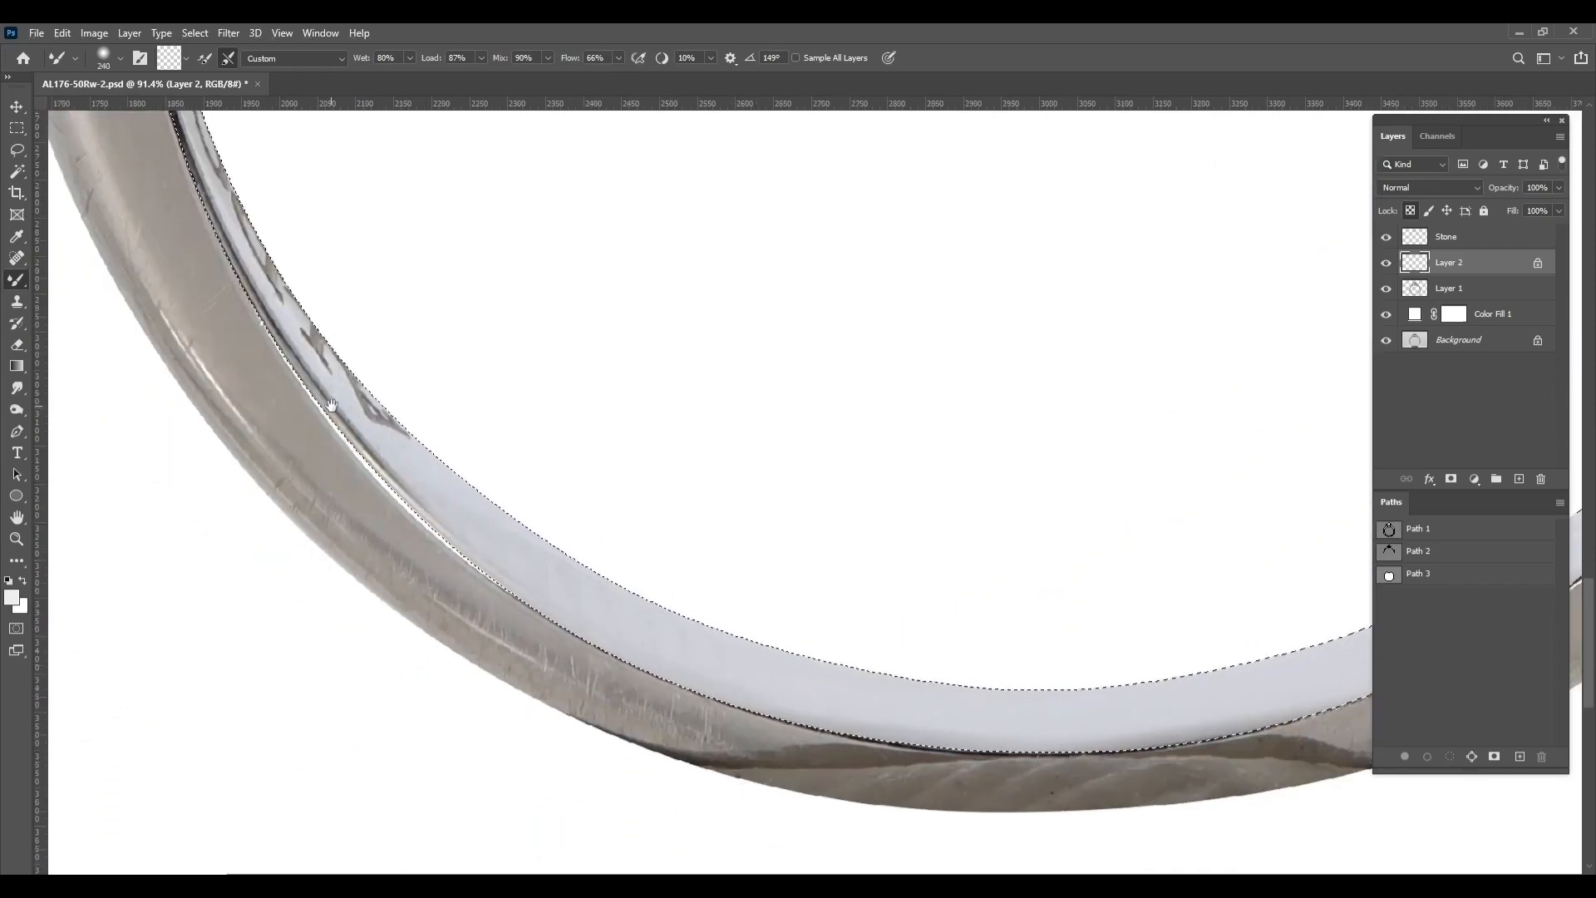
pyautogui.moveTo(332, 410); pyautogui.dragTo(415, 537)
pyautogui.moveTo(516, 573)
pyautogui.mouseDown()
pyautogui.moveTo(296, 324)
pyautogui.moveTo(396, 499)
pyautogui.moveTo(254, 155)
pyautogui.mouseUp()
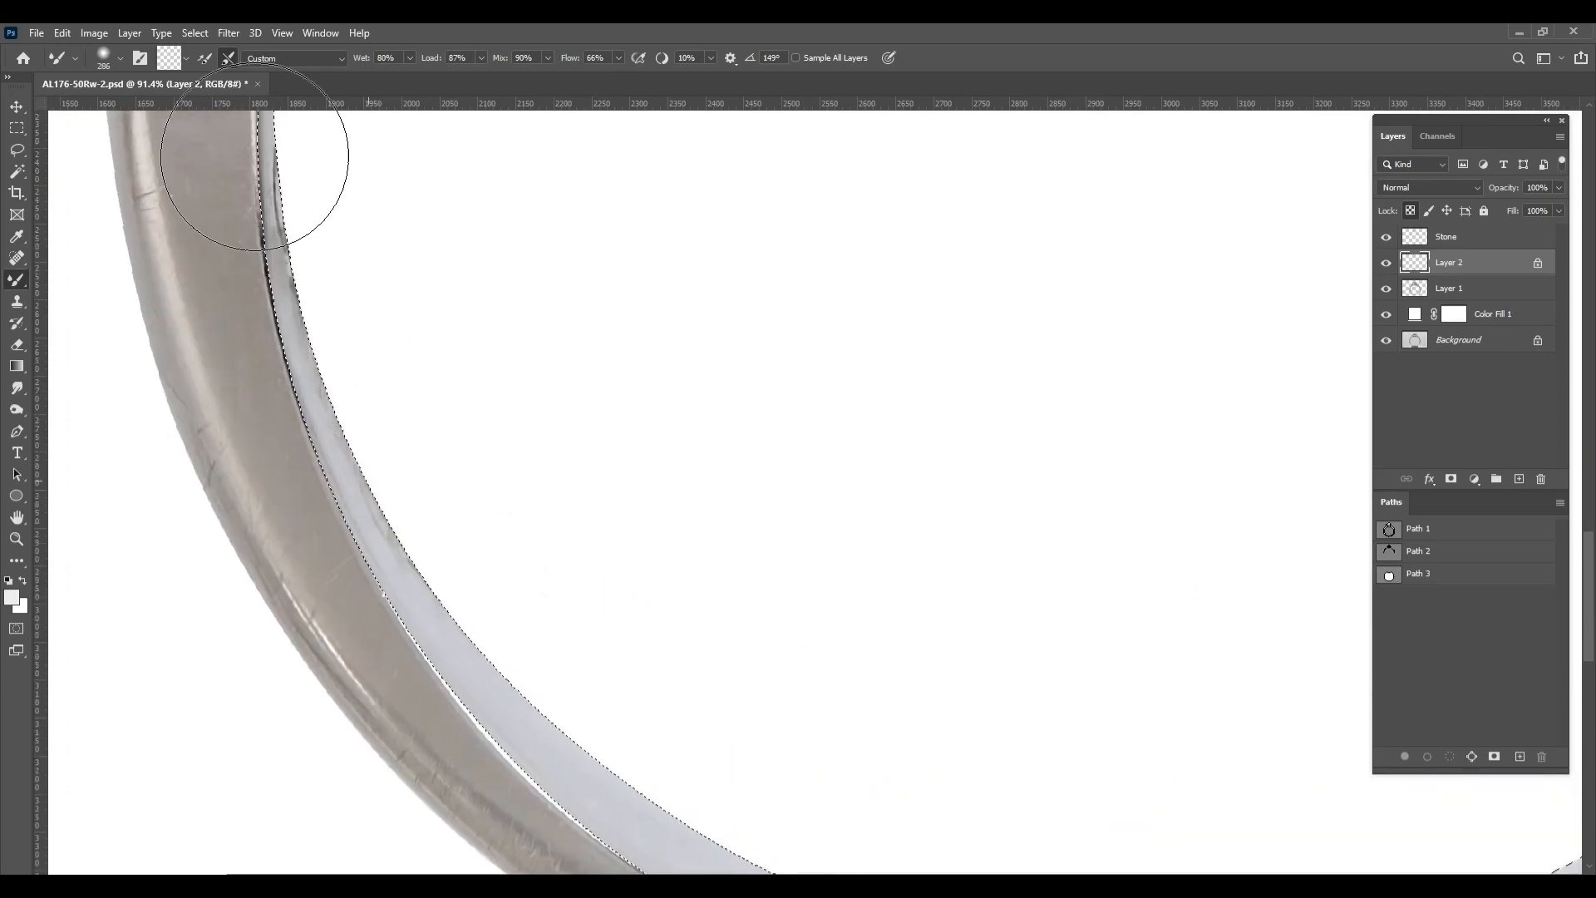
pyautogui.moveTo(489, 720); pyautogui.dragTo(367, 609)
# Even out the inner rim's shading from the lower left across the bottom of the band with a brush of about 90 px
pyautogui.scroll(3, 366, 615)
pyautogui.keyDown('alt'); pyautogui.rightClick(372, 635); pyautogui.keyUp('alt')
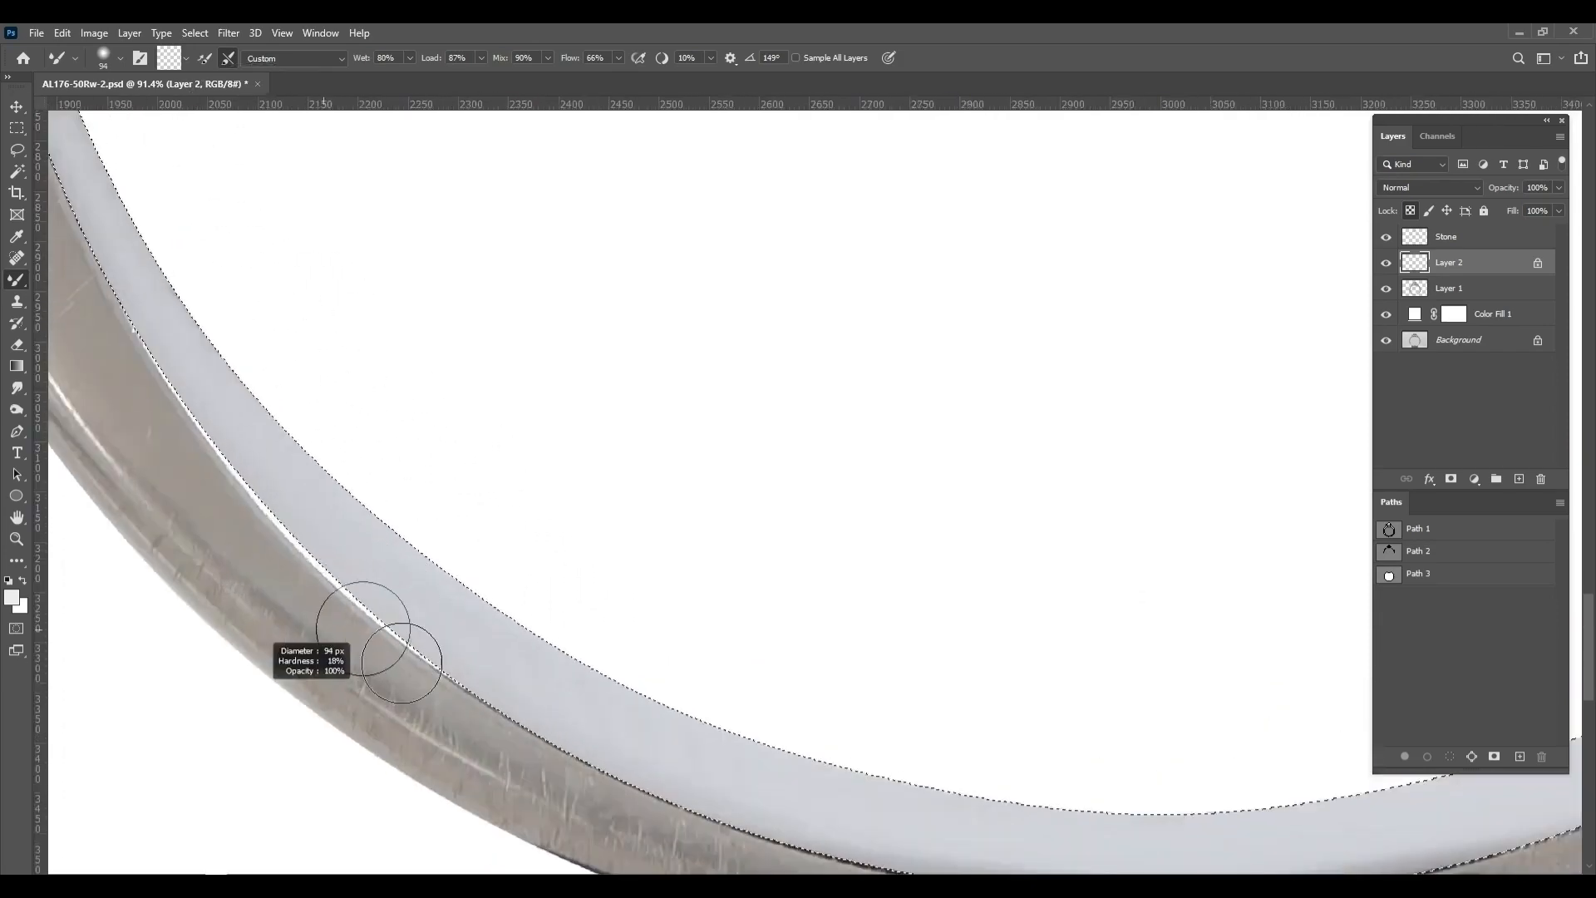
pyautogui.press(']')
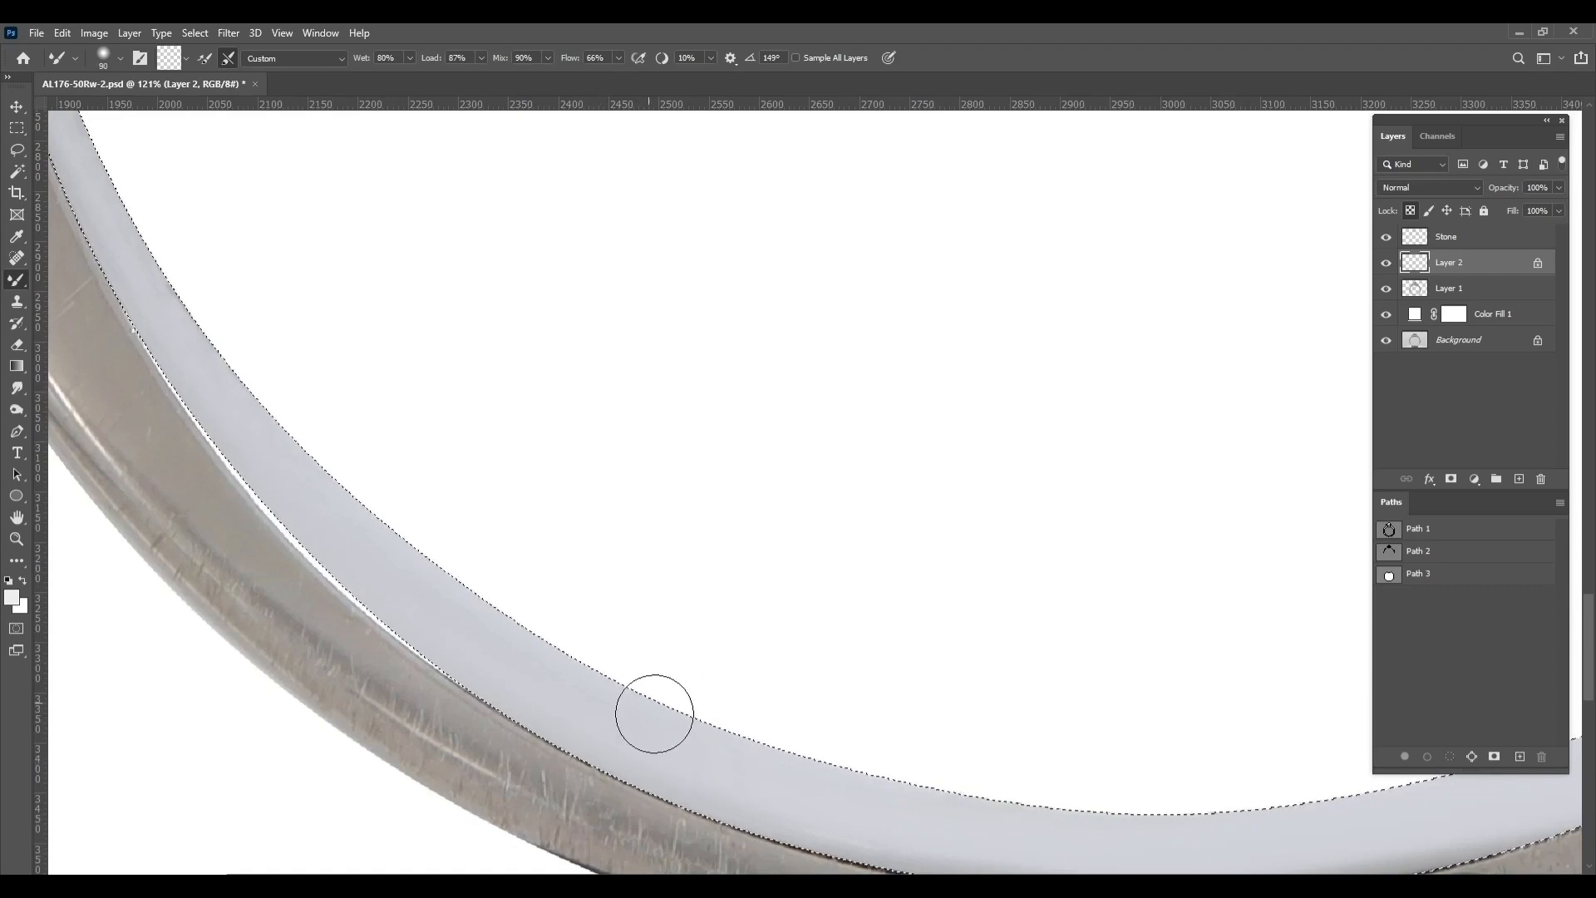
pyautogui.moveTo(759, 834); pyautogui.dragTo(592, 736)
pyautogui.moveTo(681, 760)
pyautogui.mouseDown()
pyautogui.moveTo(951, 776)
pyautogui.moveTo(1364, 720)
pyautogui.mouseUp()
pyautogui.moveTo(1372, 720); pyautogui.dragTo(1119, 729)
pyautogui.moveTo(400, 606); pyautogui.dragTo(773, 731)
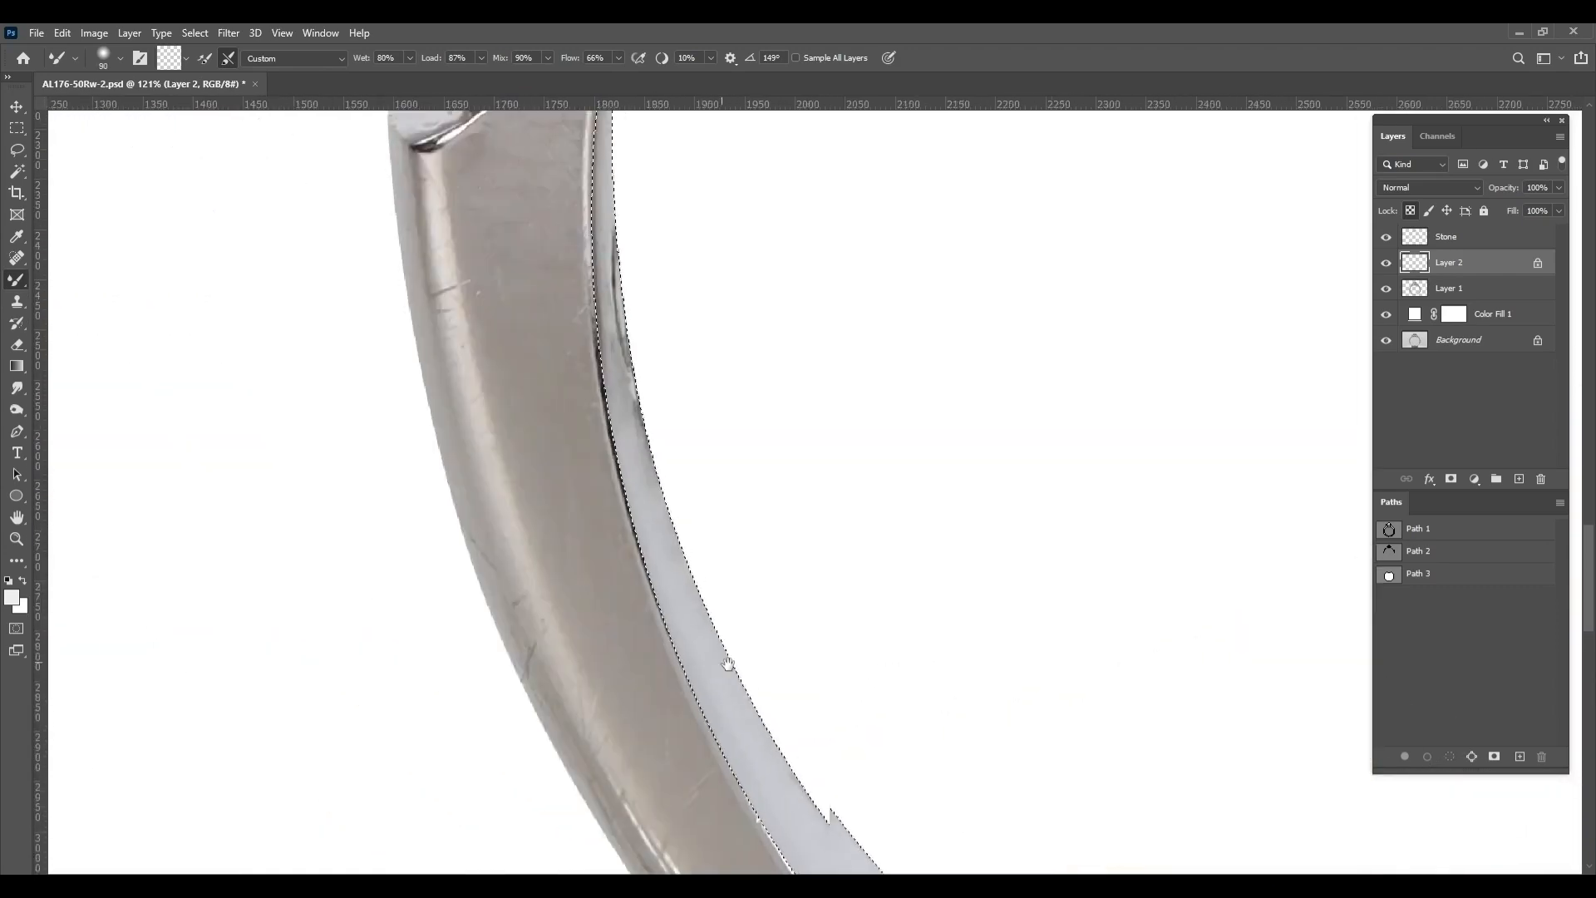
# Smooth the remaining dark marks on the inner rim up the band's left side to the shoulder
pyautogui.press(']')
pyautogui.press(']')
pyautogui.moveTo(636, 386)
pyautogui.mouseDown()
pyautogui.moveTo(637, 483)
pyautogui.moveTo(636, 467)
pyautogui.mouseUp()
pyautogui.moveTo(626, 441); pyautogui.dragTo(603, 208)
pyautogui.moveTo(636, 499)
pyautogui.mouseDown()
pyautogui.moveTo(592, 141)
pyautogui.moveTo(584, 501)
pyautogui.mouseUp()
pyautogui.moveTo(592, 497)
pyautogui.mouseDown()
pyautogui.moveTo(574, 496)
pyautogui.moveTo(582, 370)
pyautogui.mouseUp()
pyautogui.moveTo(653, 150); pyautogui.dragTo(395, 711)
pyautogui.moveTo(466, 577); pyautogui.dragTo(646, 358)
pyautogui.moveTo(616, 415); pyautogui.dragTo(498, 536)
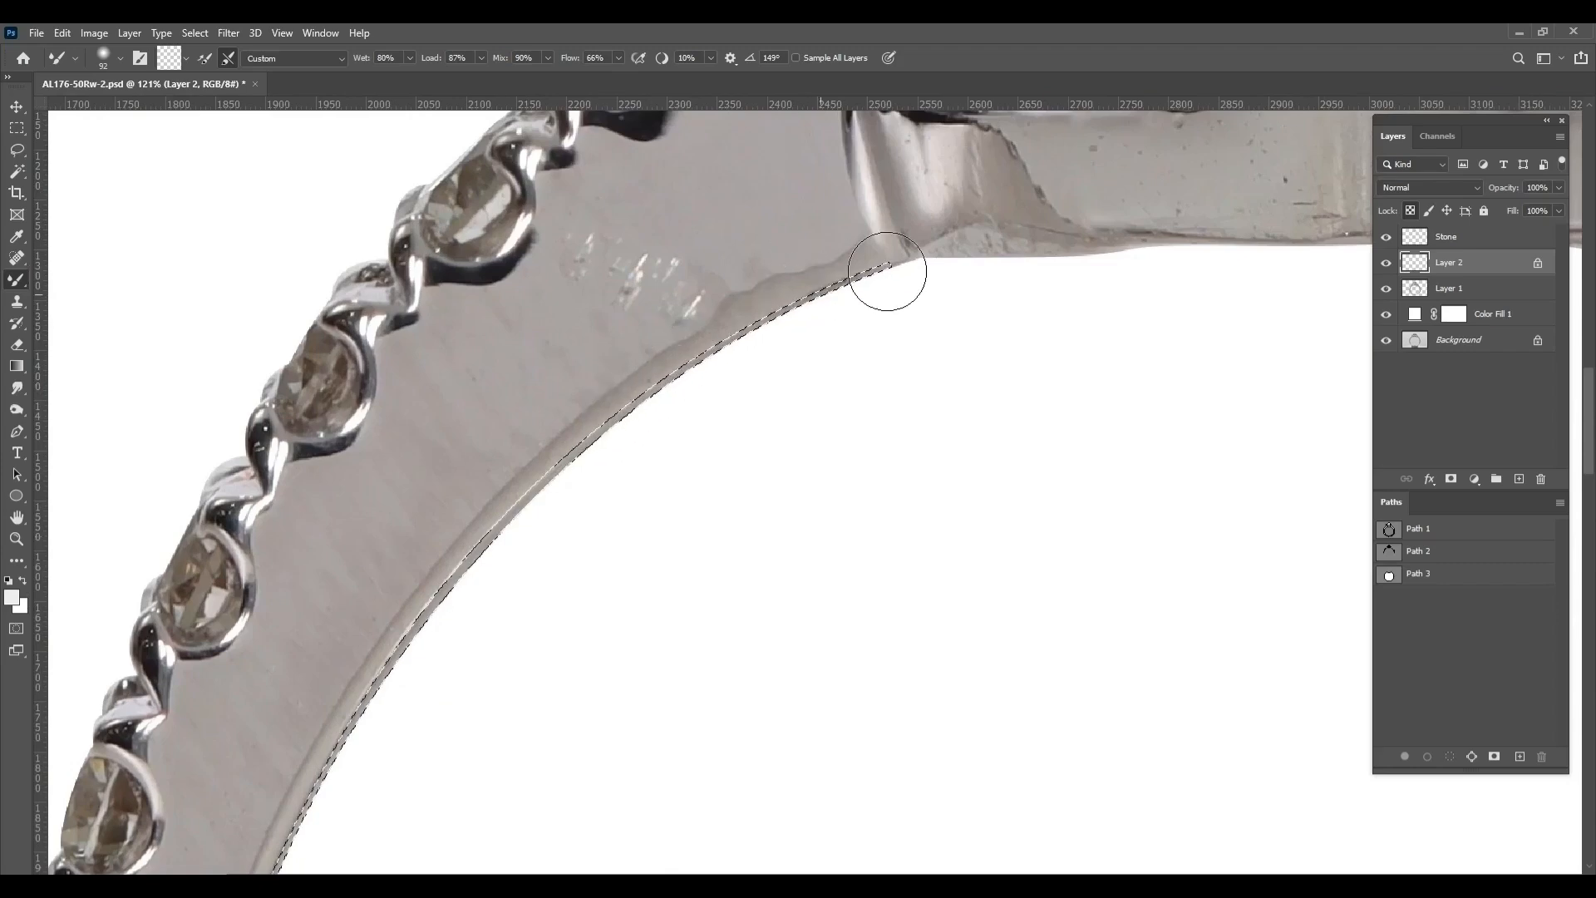
# Refine the blending along the lower right inner rim and its outer edge with a smaller mixer brush
pyautogui.scroll(-8, 726, 442)
pyautogui.moveTo(598, 577); pyautogui.dragTo(421, 221)
pyautogui.scroll(10, 905, 476)
pyautogui.moveTo(787, 477); pyautogui.dragTo(772, 483)
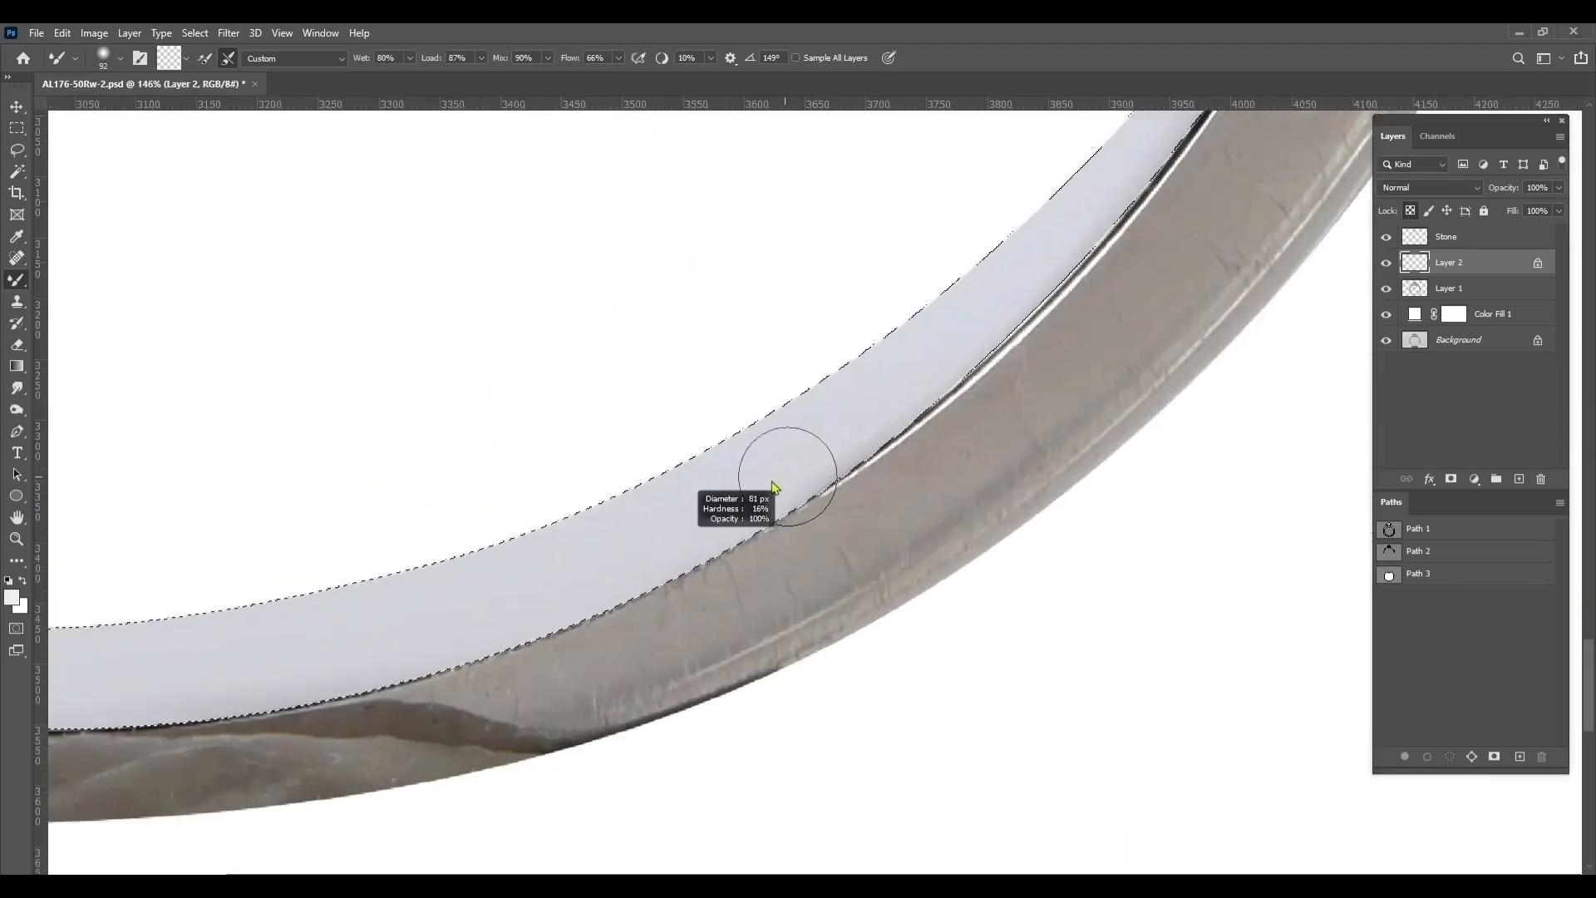
pyautogui.moveTo(1098, 243); pyautogui.dragTo(939, 401)
pyautogui.scroll(-4, 1005, 432)
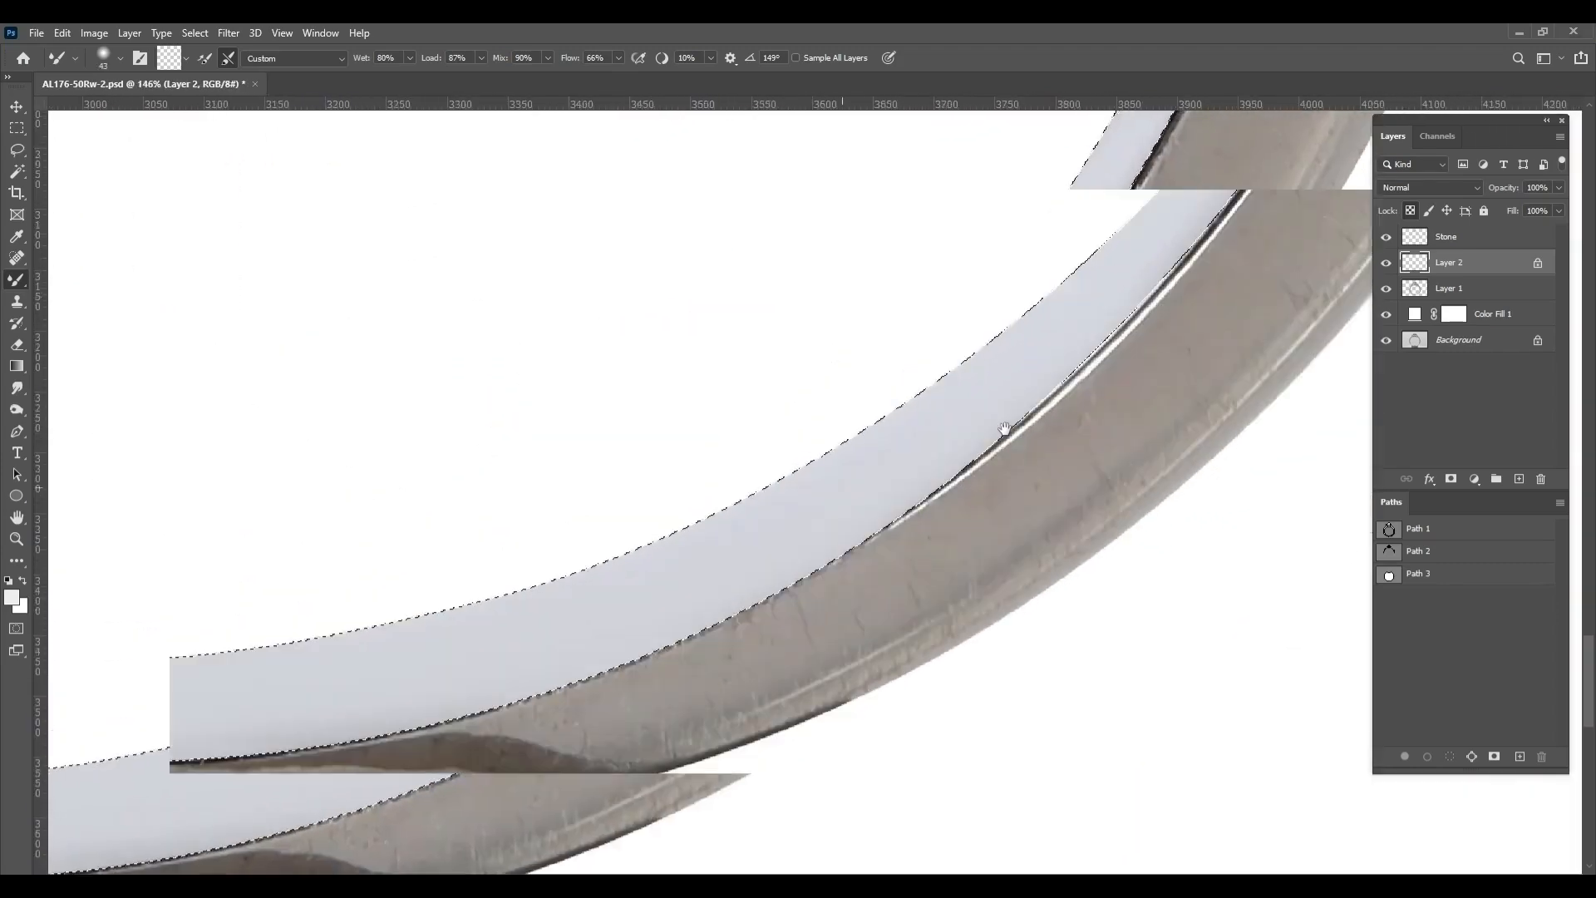
pyautogui.moveTo(615, 582); pyautogui.dragTo(1064, 509)
pyautogui.scroll(-7, 875, 555)
# Compare the retouched inner rim with the original background photo, clear the selection, and check the result
pyautogui.keyDown('alt'); pyautogui.click(1386, 340); pyautogui.keyUp('alt')
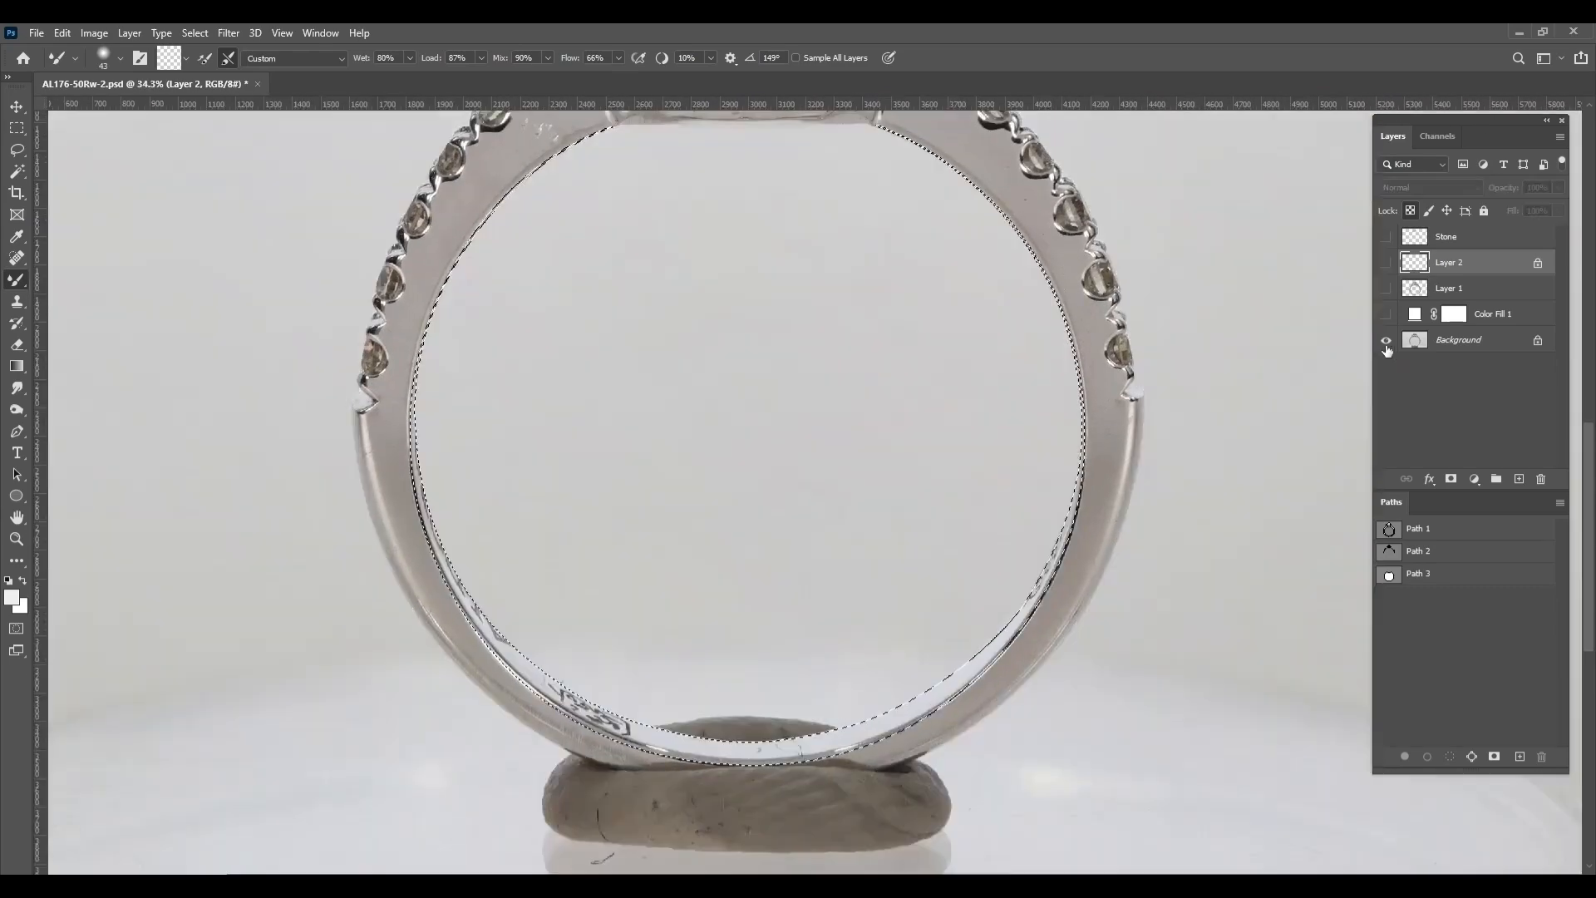
pyautogui.keyDown('alt'); pyautogui.click(1386, 340); pyautogui.keyUp('alt')
pyautogui.hotkey('ctrl', 'd')
pyautogui.scroll(4, 967, 667)
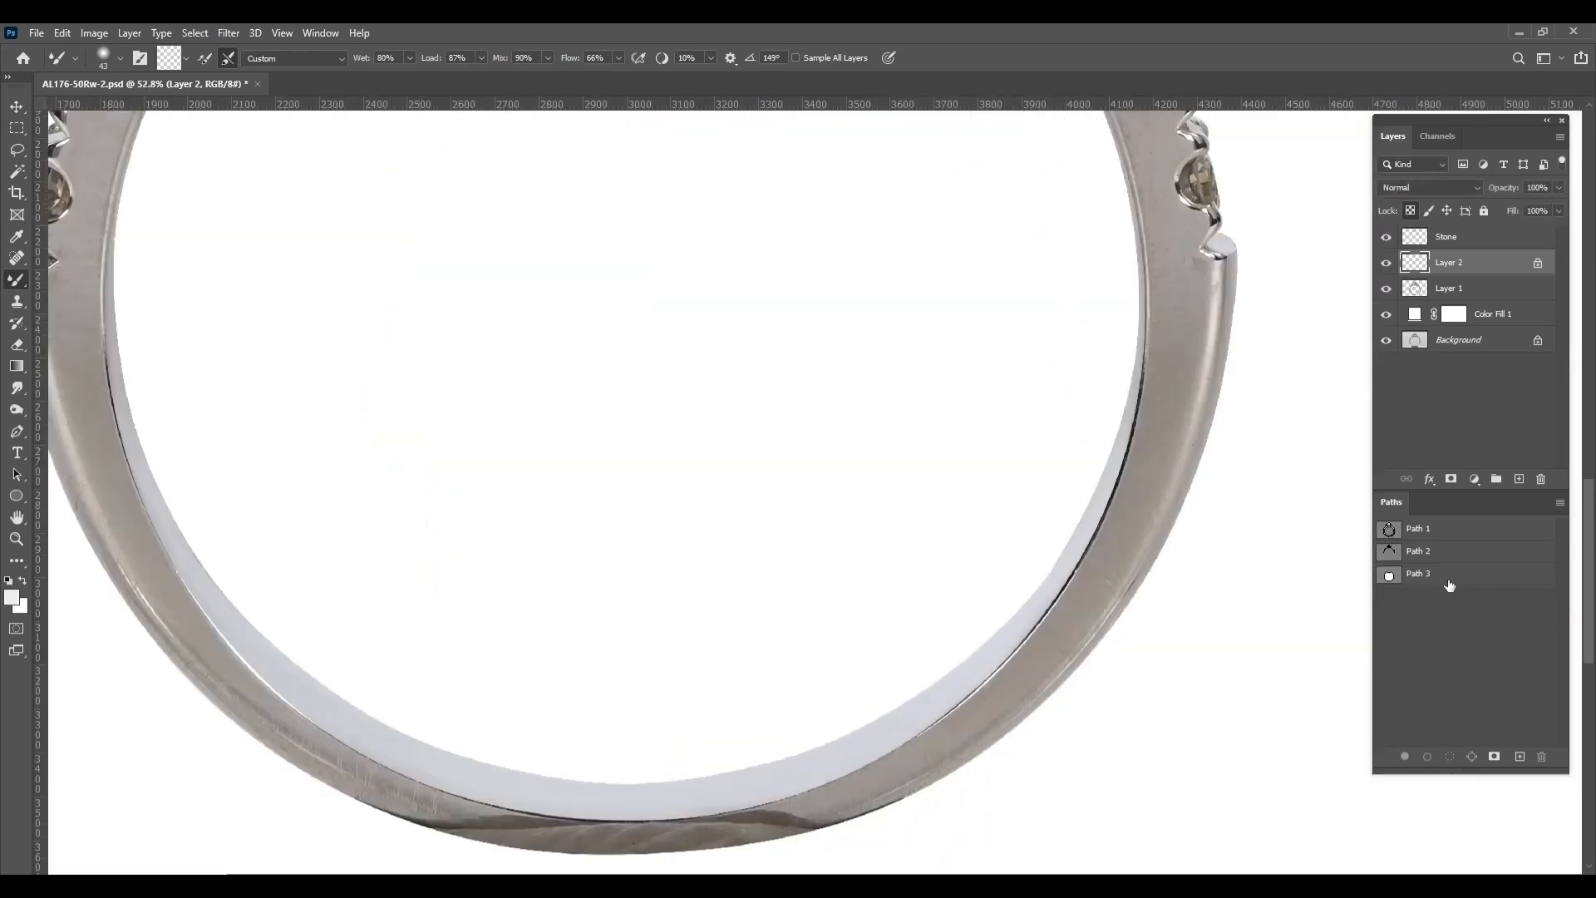
pyautogui.click(1449, 578)
pyautogui.click(1439, 639)
pyautogui.scroll(-4, 826, 681)
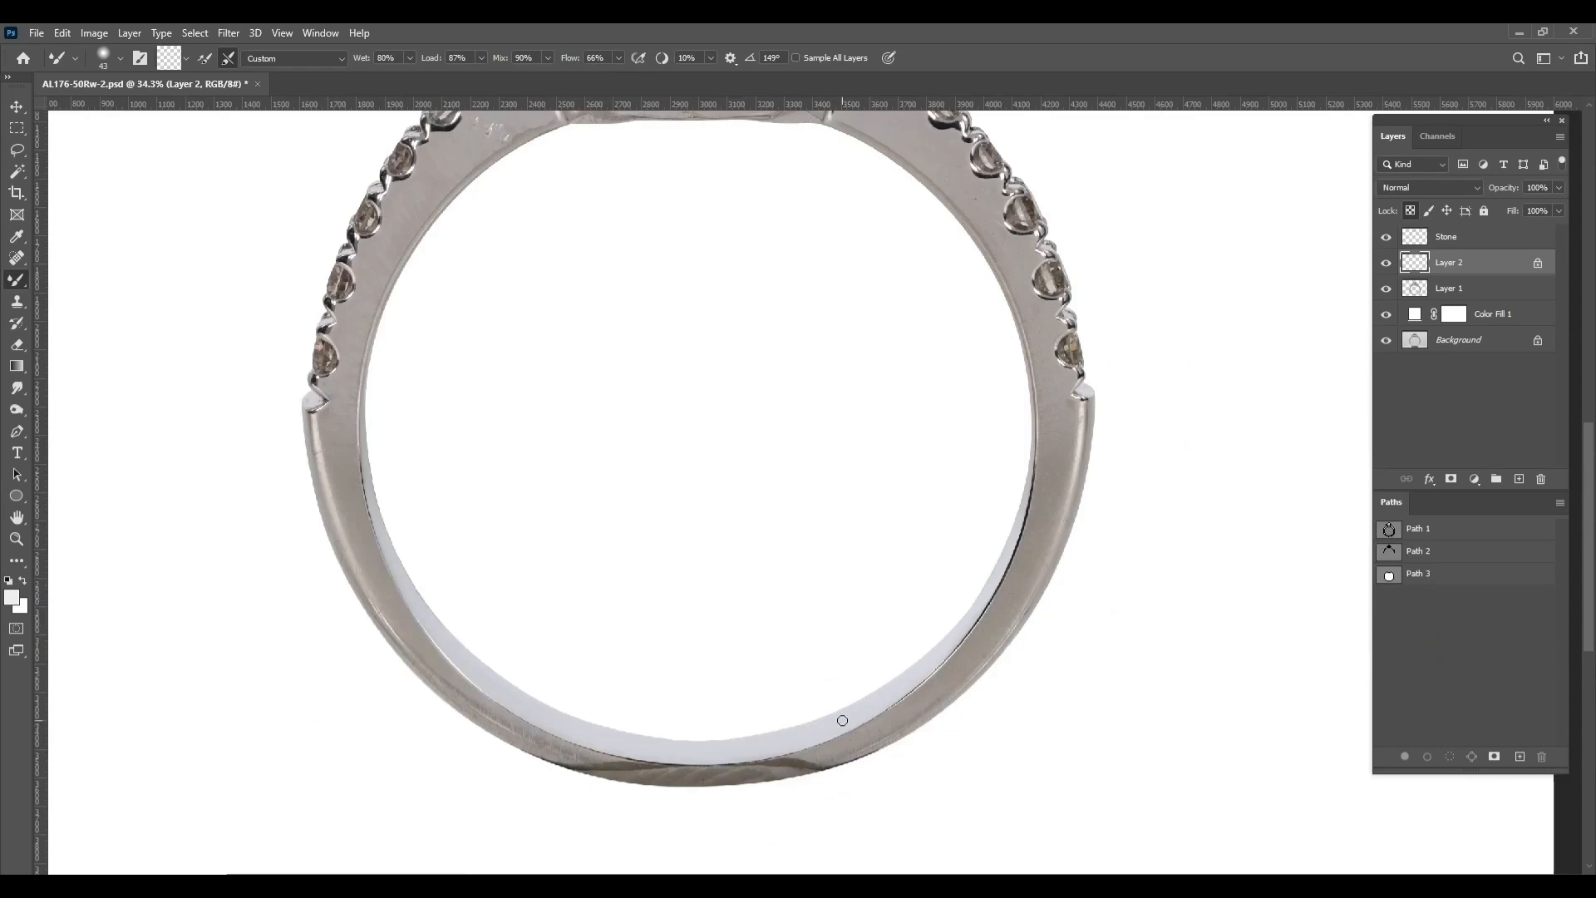
pyautogui.scroll(10, 843, 720)
# Load Layer 2's outline as a selection and start a new path with an S-curve across the inner rim at the lower left
pyautogui.press('p')
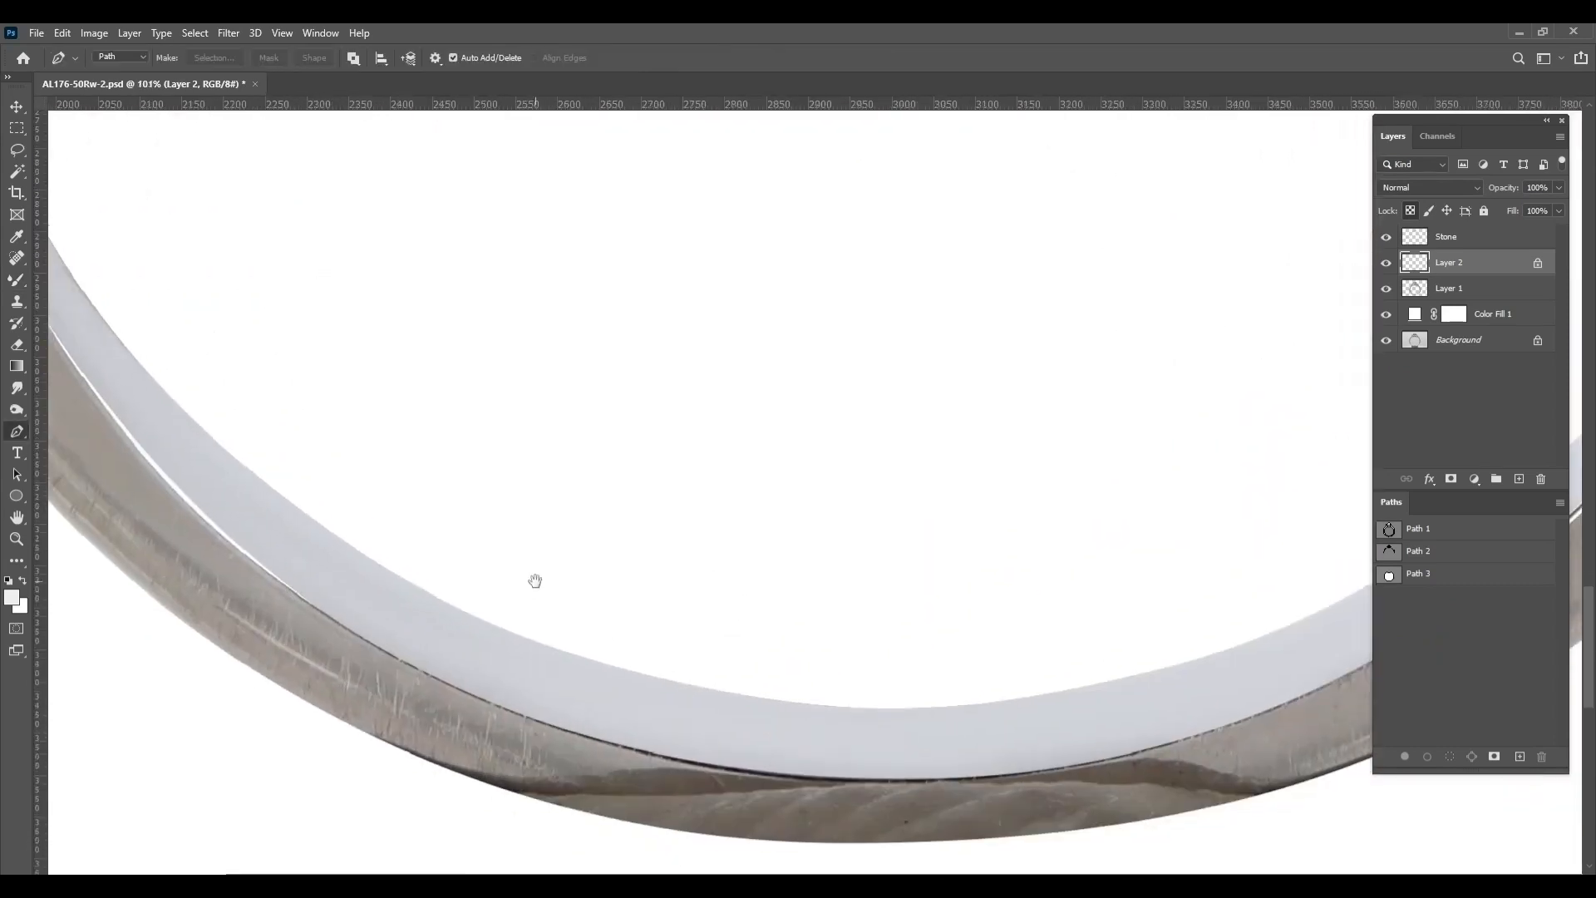
pyautogui.keyDown('ctrl'); pyautogui.click(1420, 264); pyautogui.keyUp('ctrl')
pyautogui.scroll(-9, 734, 652)
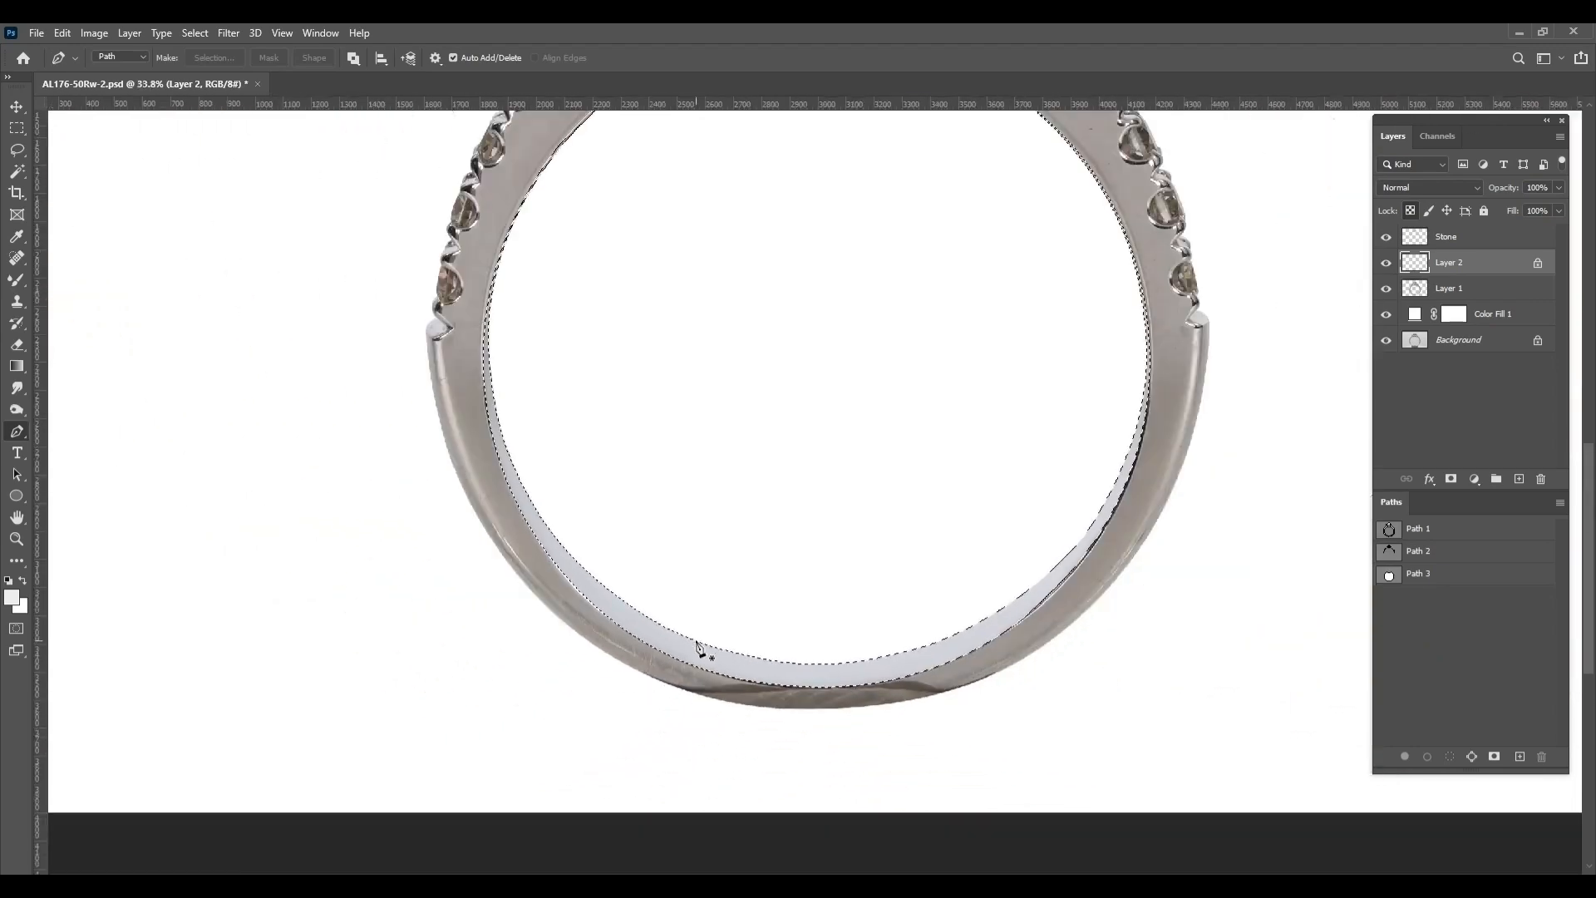
pyautogui.scroll(2, 698, 646)
pyautogui.moveTo(707, 642); pyautogui.dragTo(701, 664)
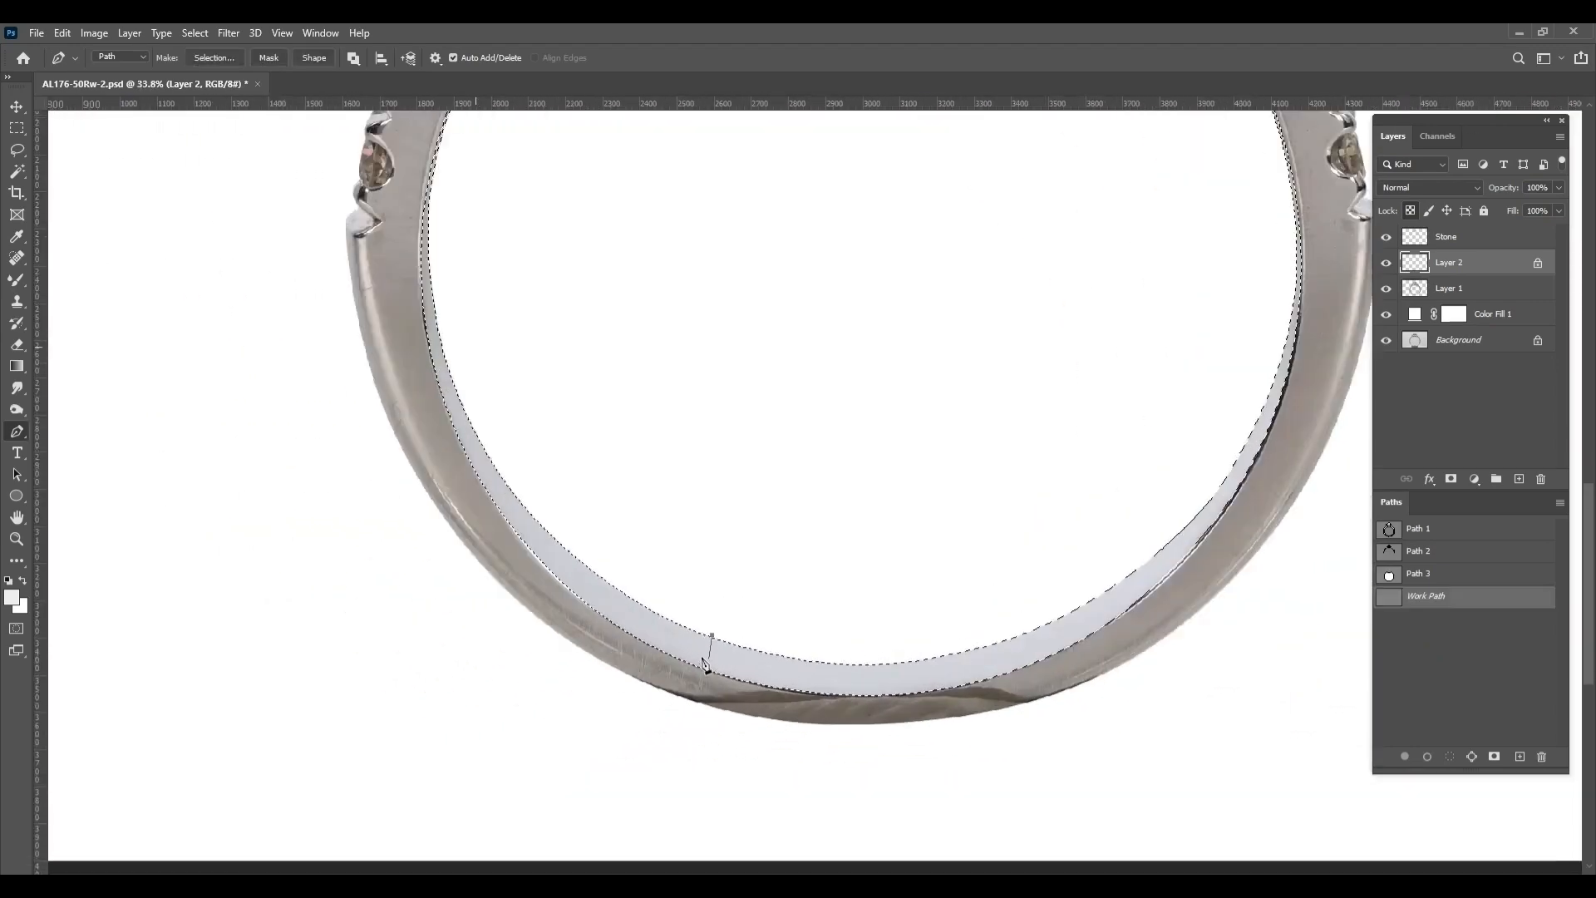
pyautogui.scroll(10, 703, 663)
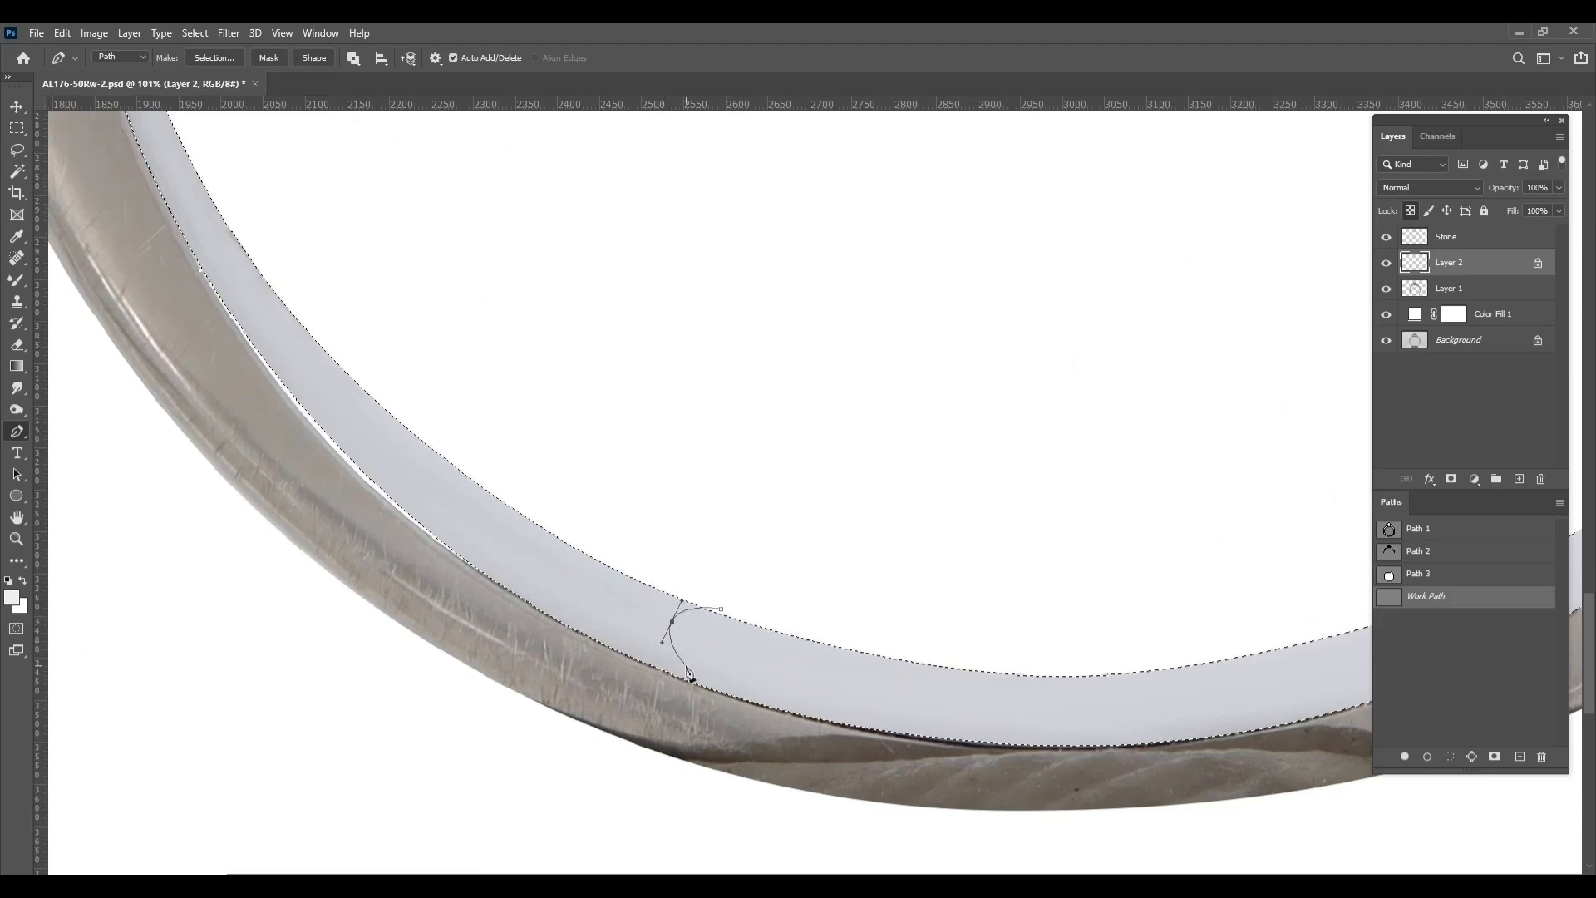
pyautogui.moveTo(674, 711); pyautogui.dragTo(672, 713)
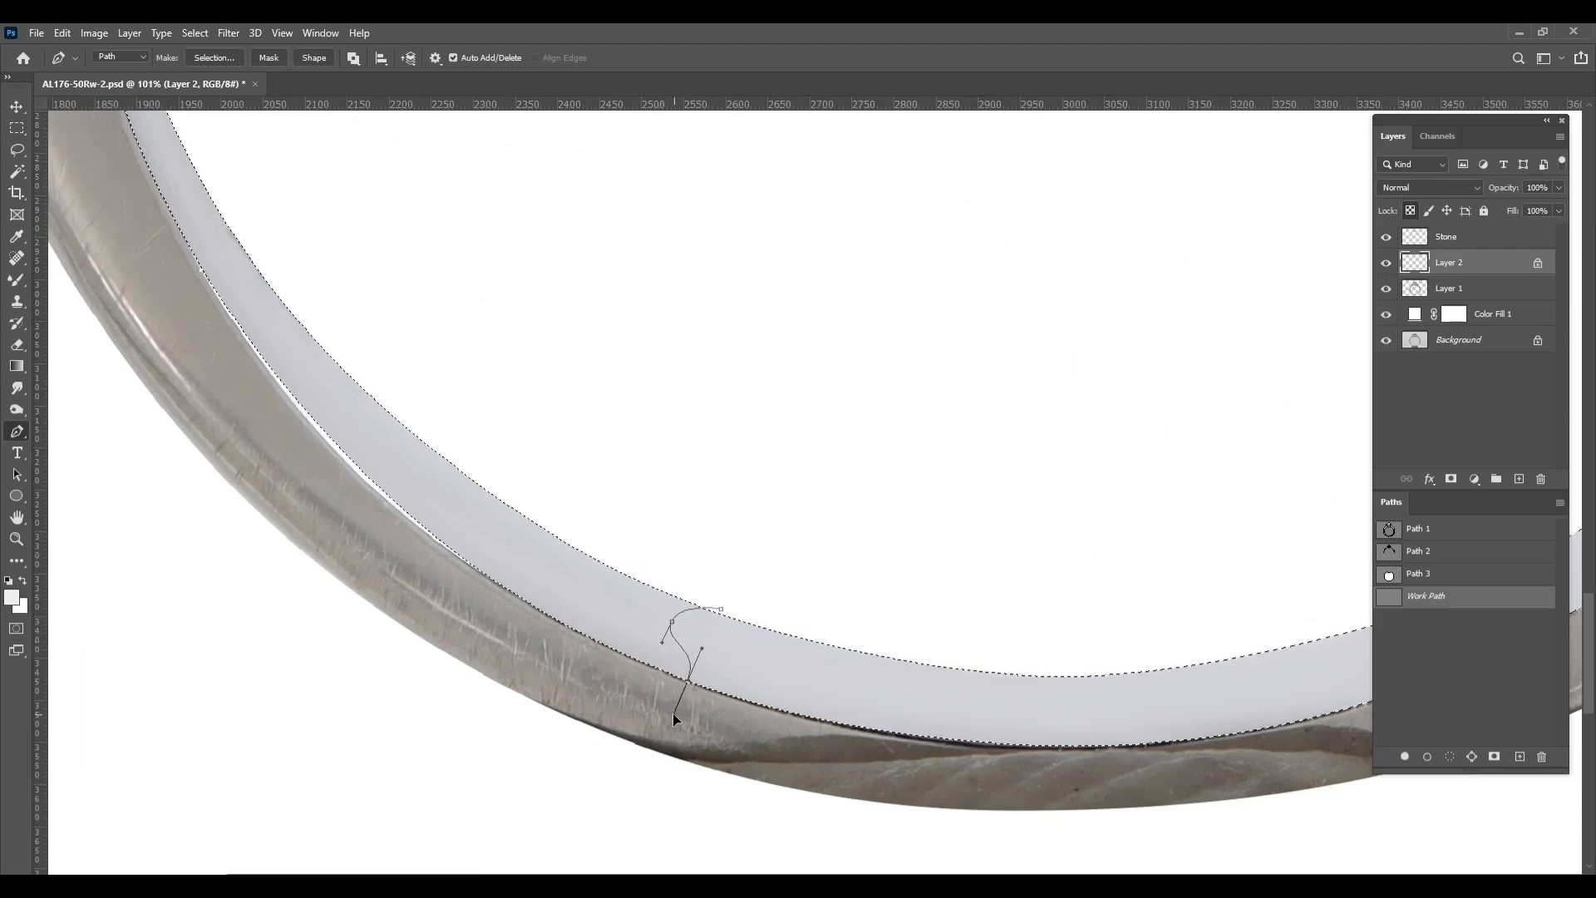
pyautogui.hotkey('ctrl', 'z')
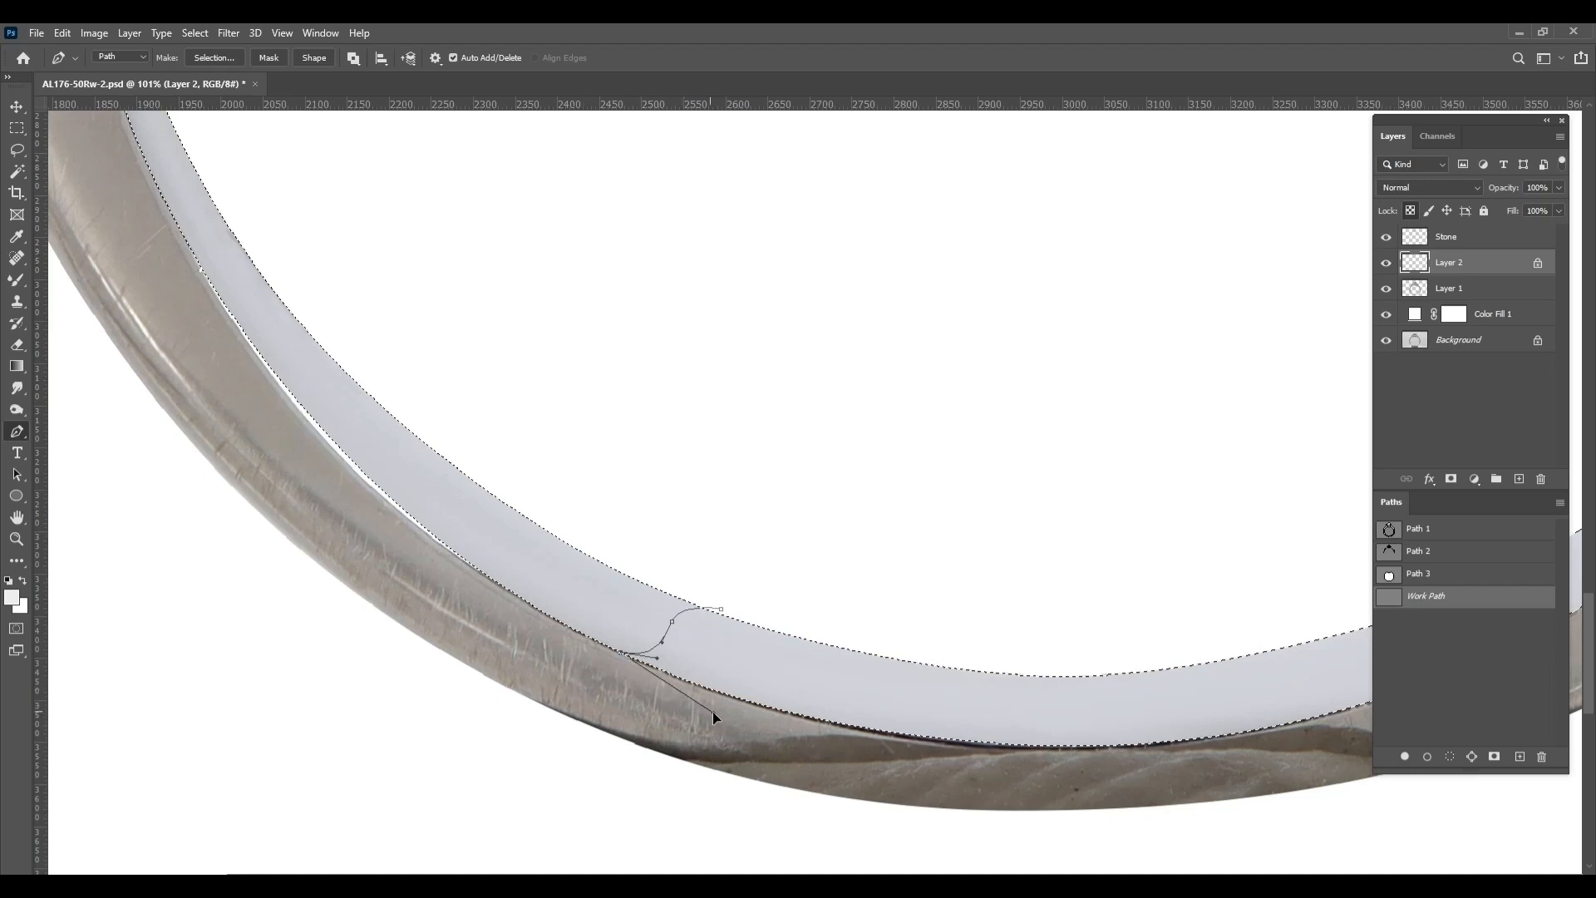
pyautogui.moveTo(712, 712); pyautogui.dragTo(714, 714)
# Continue the path beneath the inner rim's bottom, cross the rim with an S-curve at the lower right, and close it at the starting anchor
pyautogui.moveTo(1197, 732); pyautogui.dragTo(624, 662)
pyautogui.scroll(-3, 828, 647)
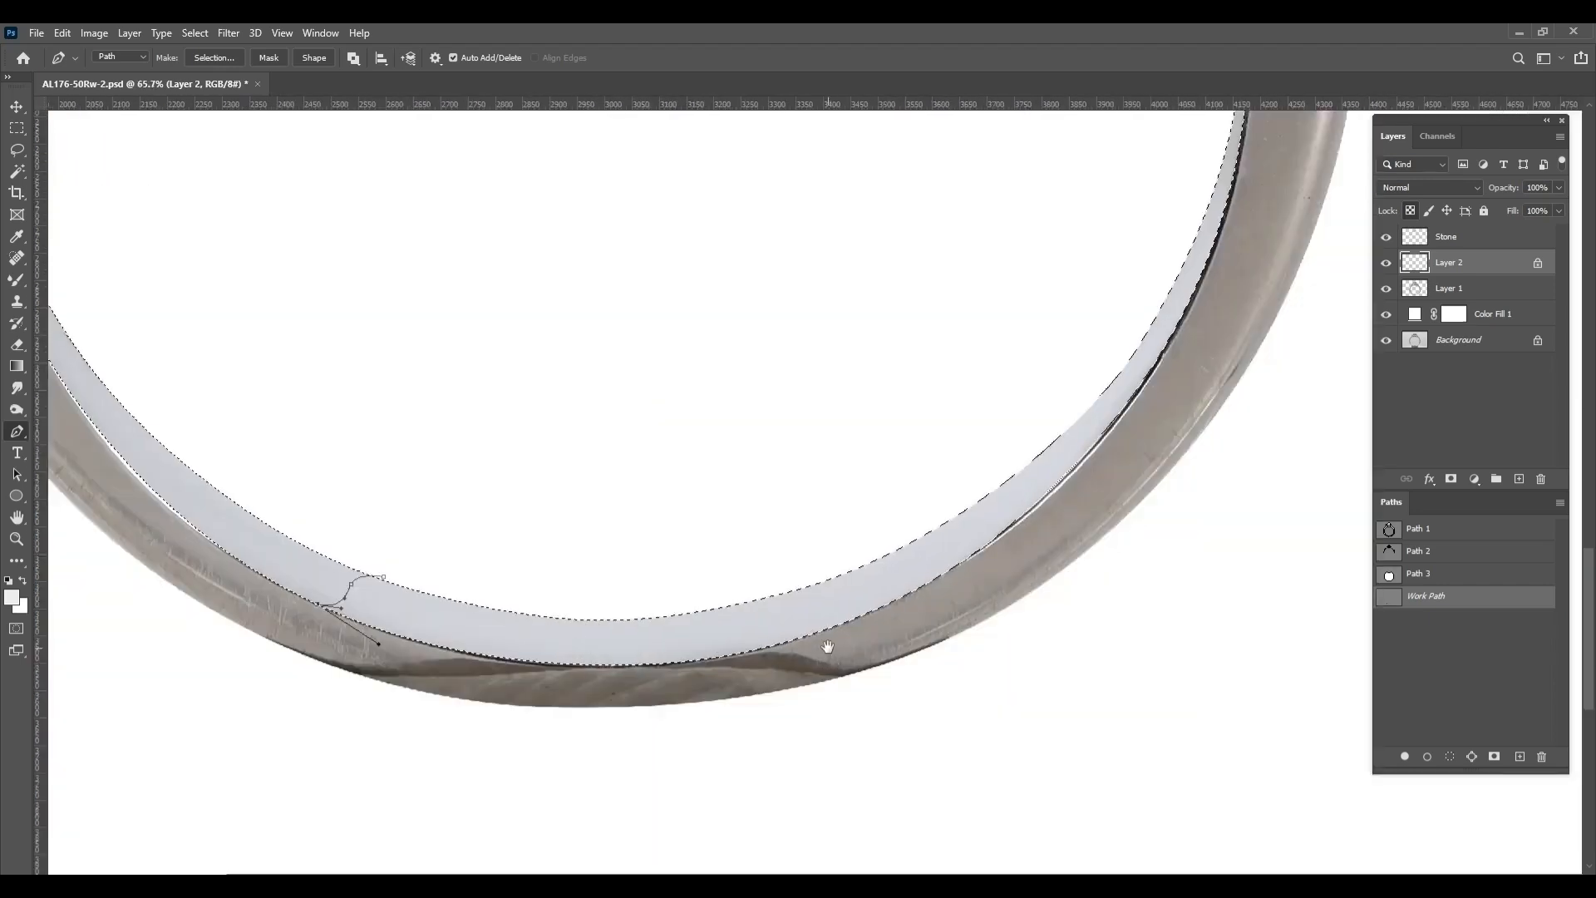
pyautogui.scroll(-2, 828, 646)
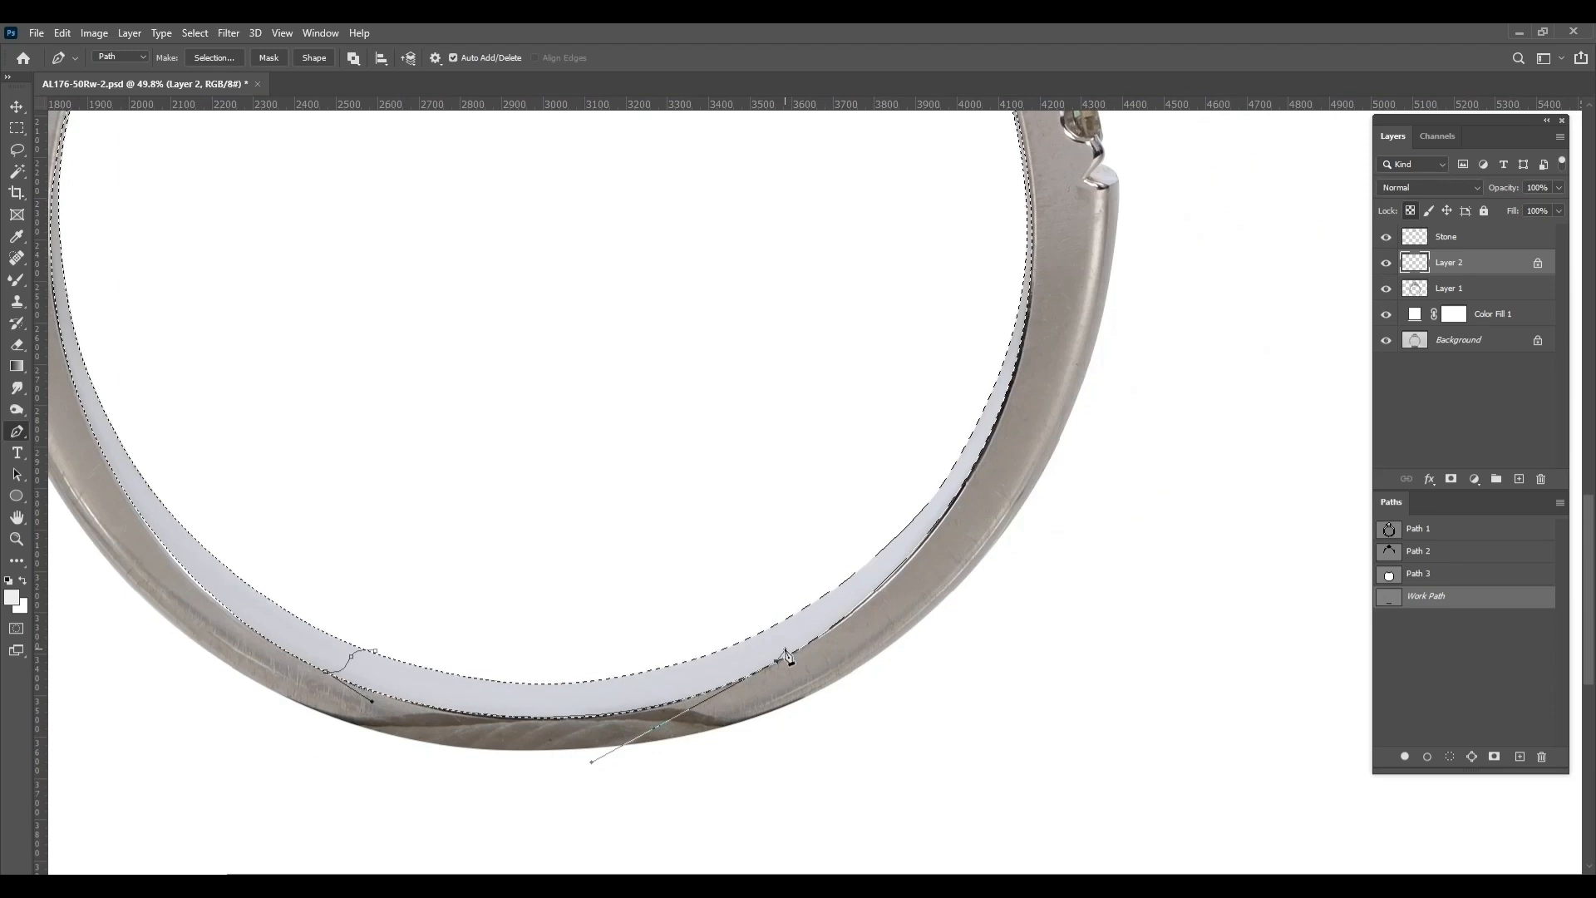
pyautogui.scroll(4, 787, 646)
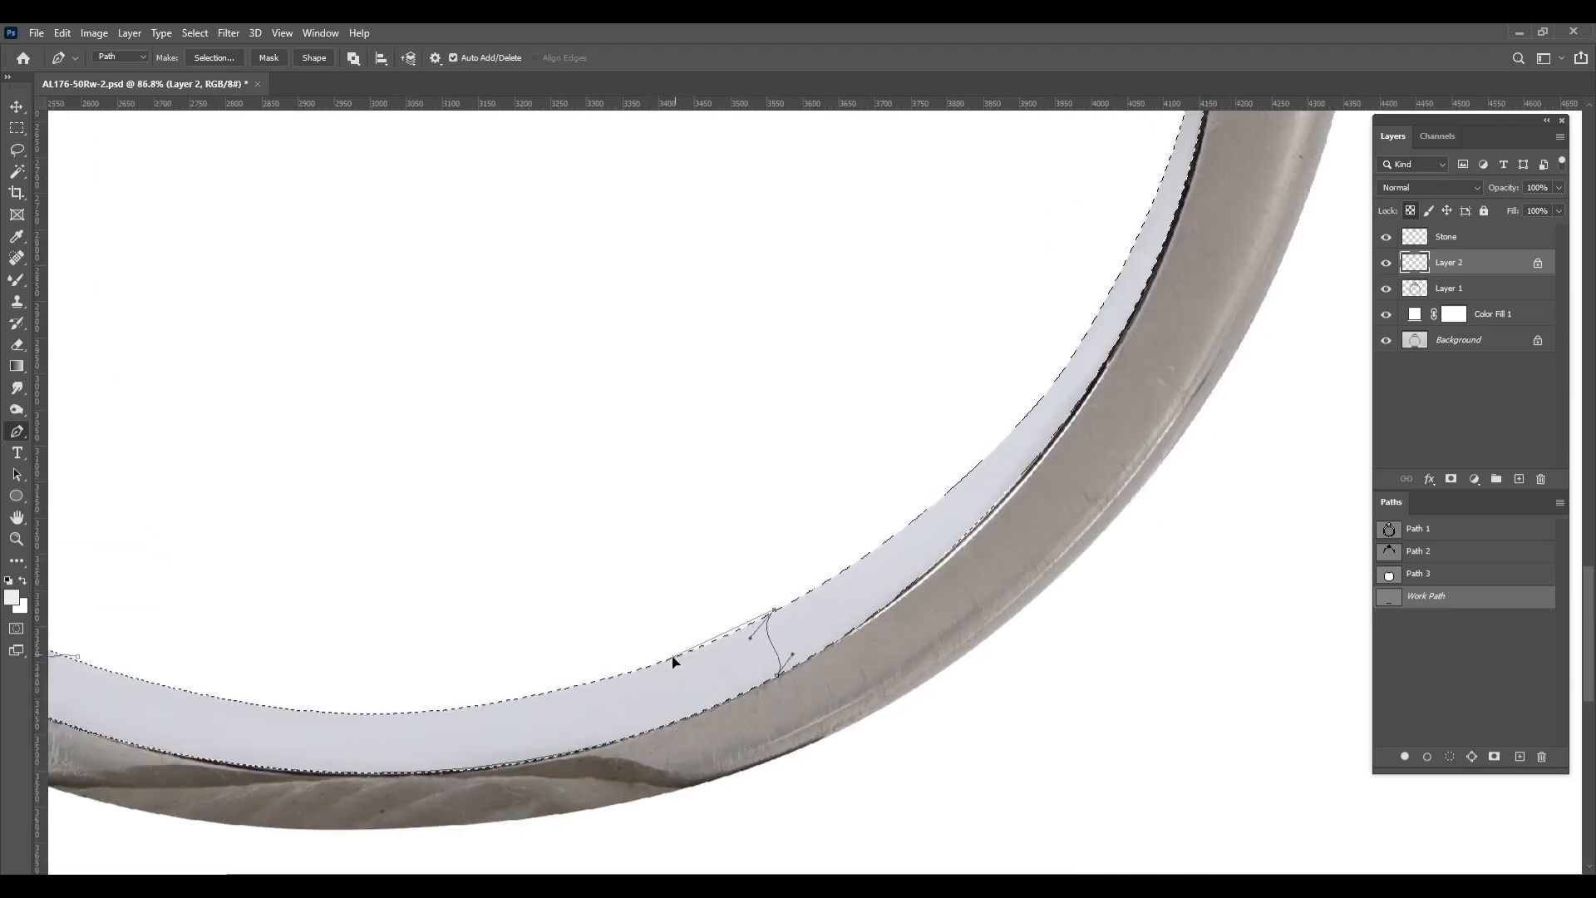
pyautogui.moveTo(639, 643); pyautogui.dragTo(1059, 605)
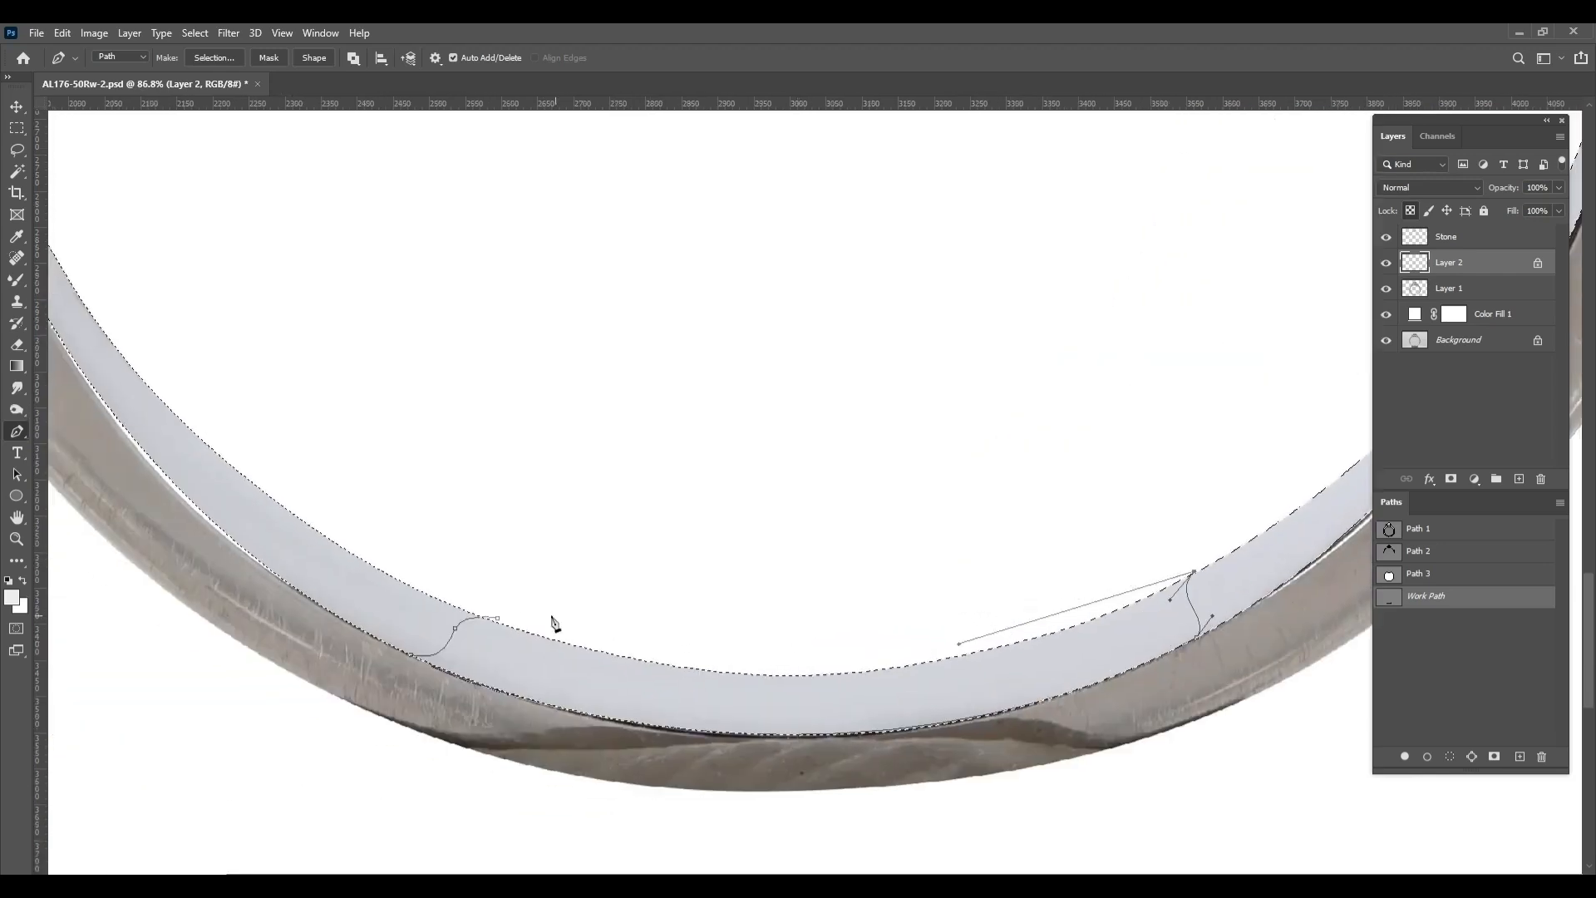
pyautogui.moveTo(497, 619); pyautogui.dragTo(361, 608)
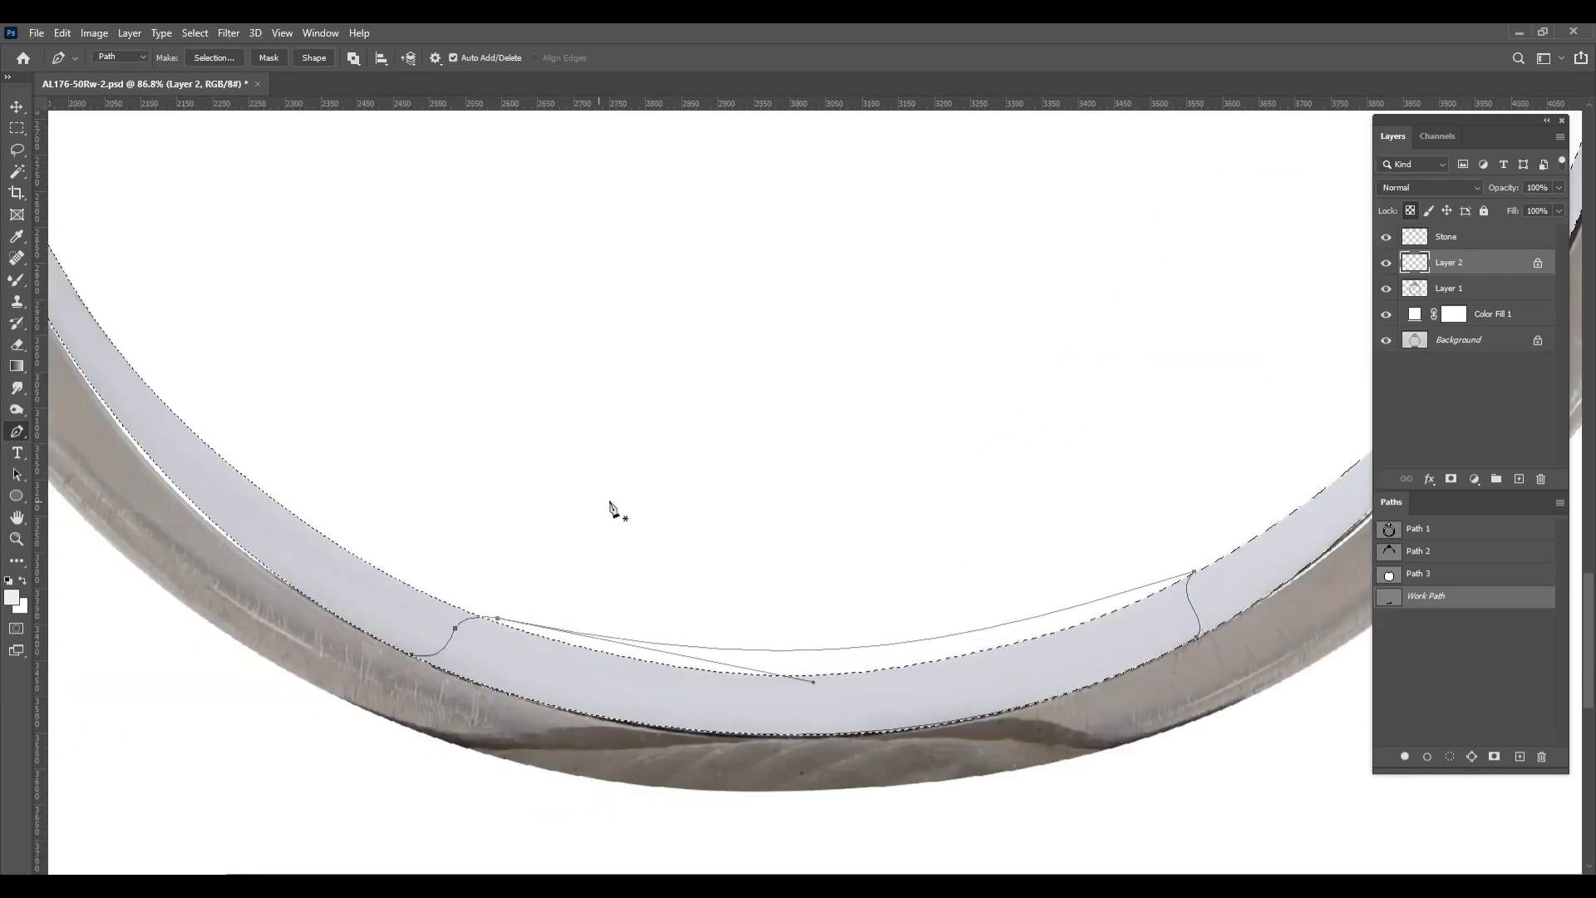
# Convert the closed path over the rim's bottom to a selection and feather it by 1 pixel
pyautogui.scroll(-3, 895, 517)
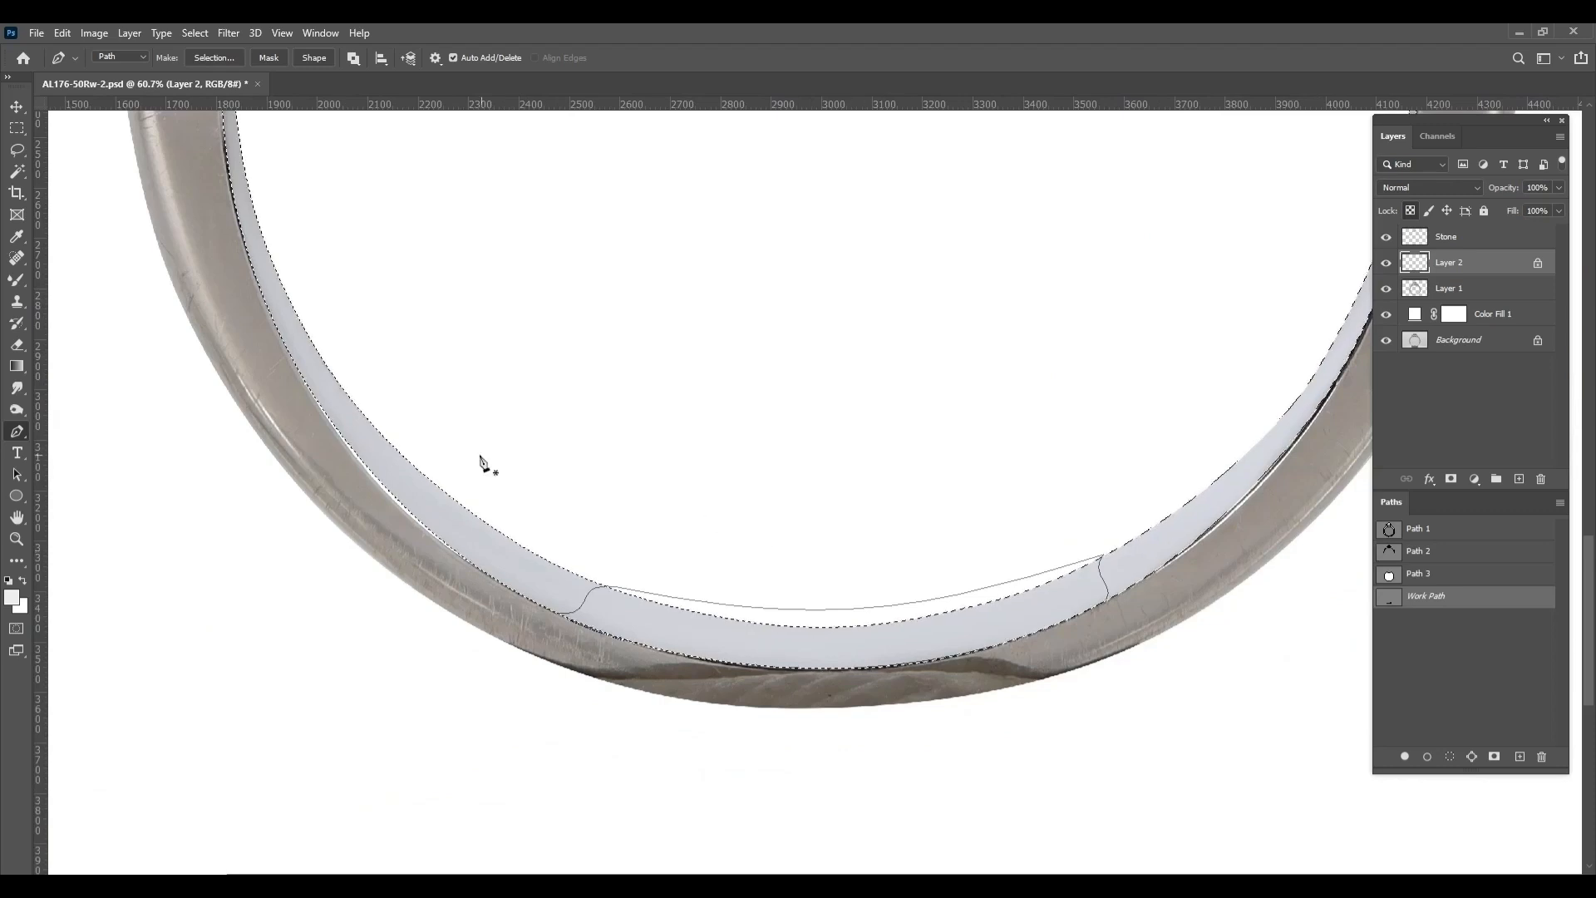
pyautogui.hotkey('ctrl', 'Return')
pyautogui.hotkey('ctrl', 'z')
pyautogui.keyDown('ctrl'); pyautogui.click(1389, 600); pyautogui.keyUp('ctrl')
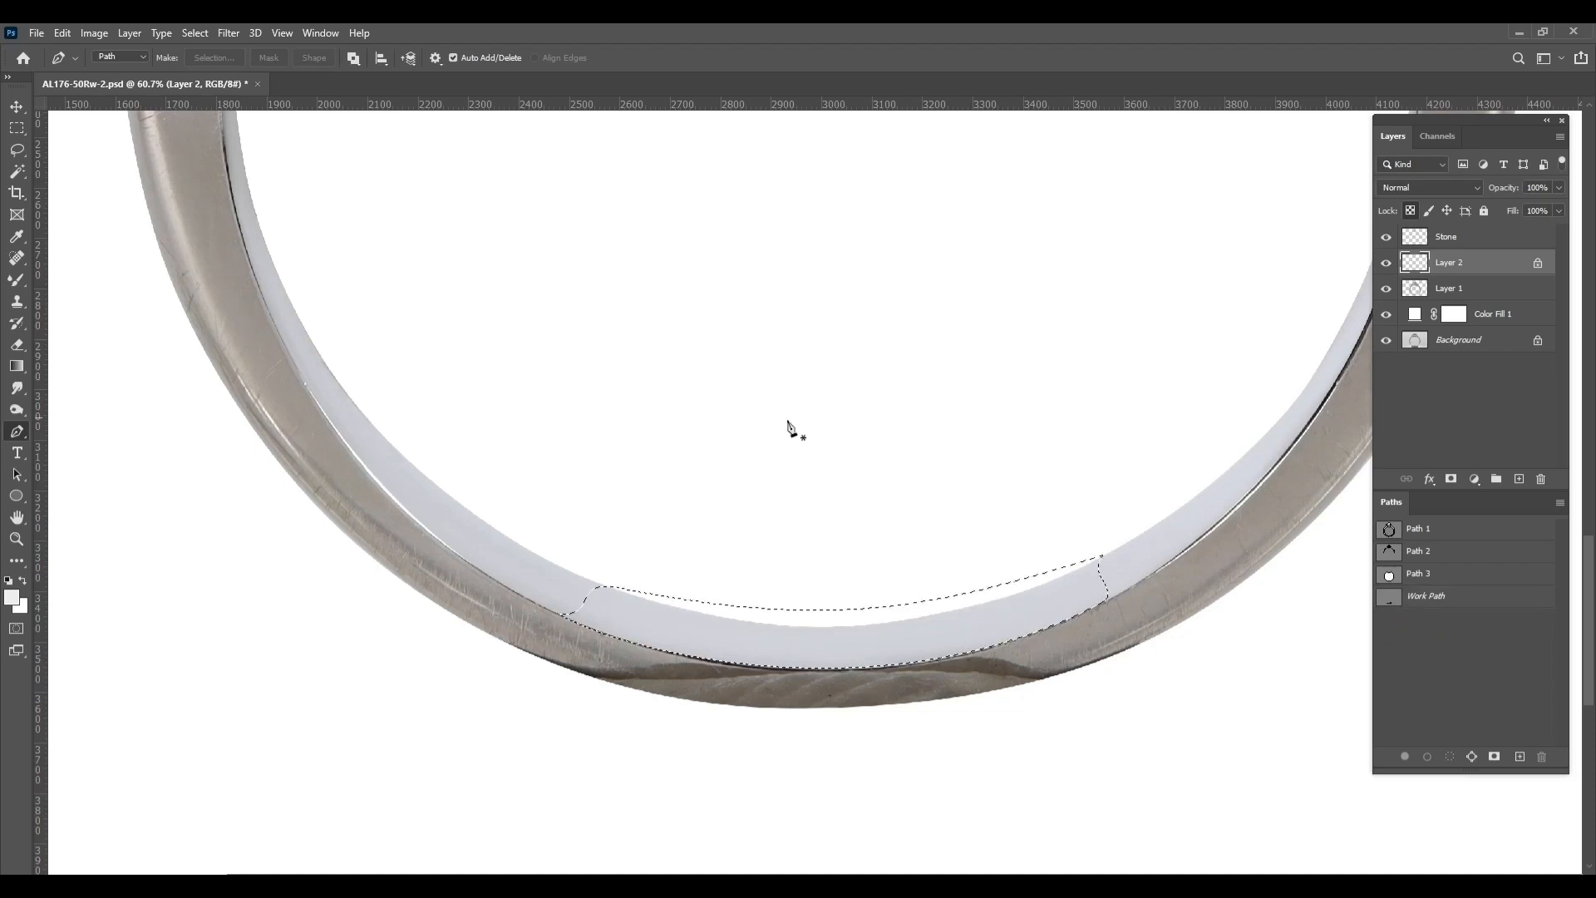
pyautogui.scroll(3, 368, 707)
pyautogui.hotkey('shift', 'F6')
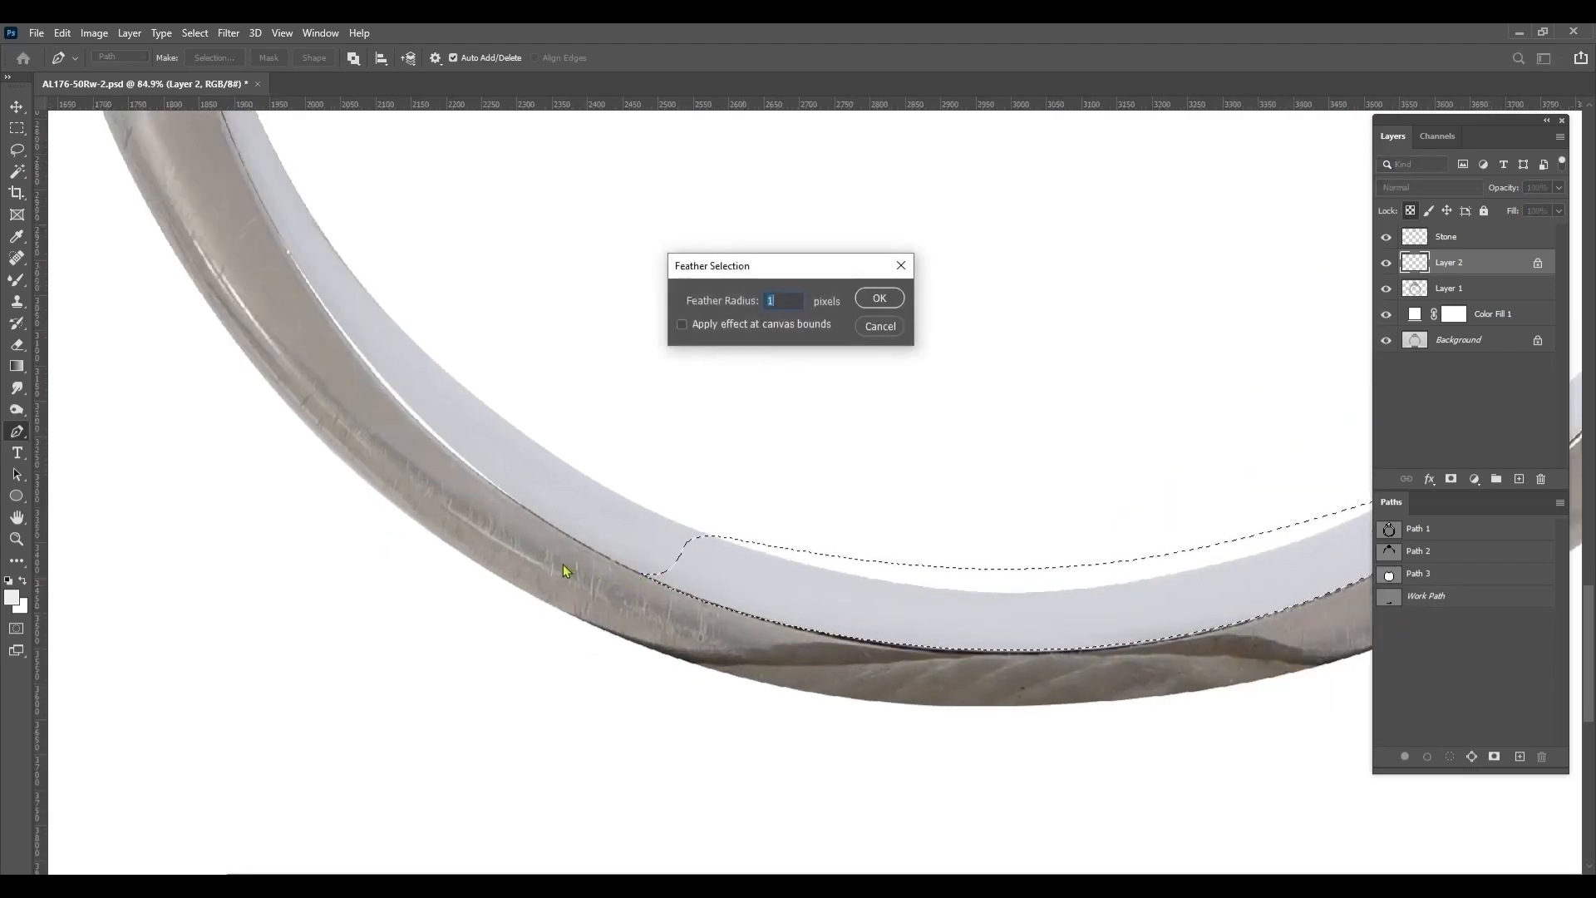
pyautogui.press('Return')
# Shade both ends of the selected bottom rim segment with a large soft black brush at 20% opacity
pyautogui.scroll(-5, 1001, 278)
pyautogui.press('b')
pyautogui.scroll(3, 820, 456)
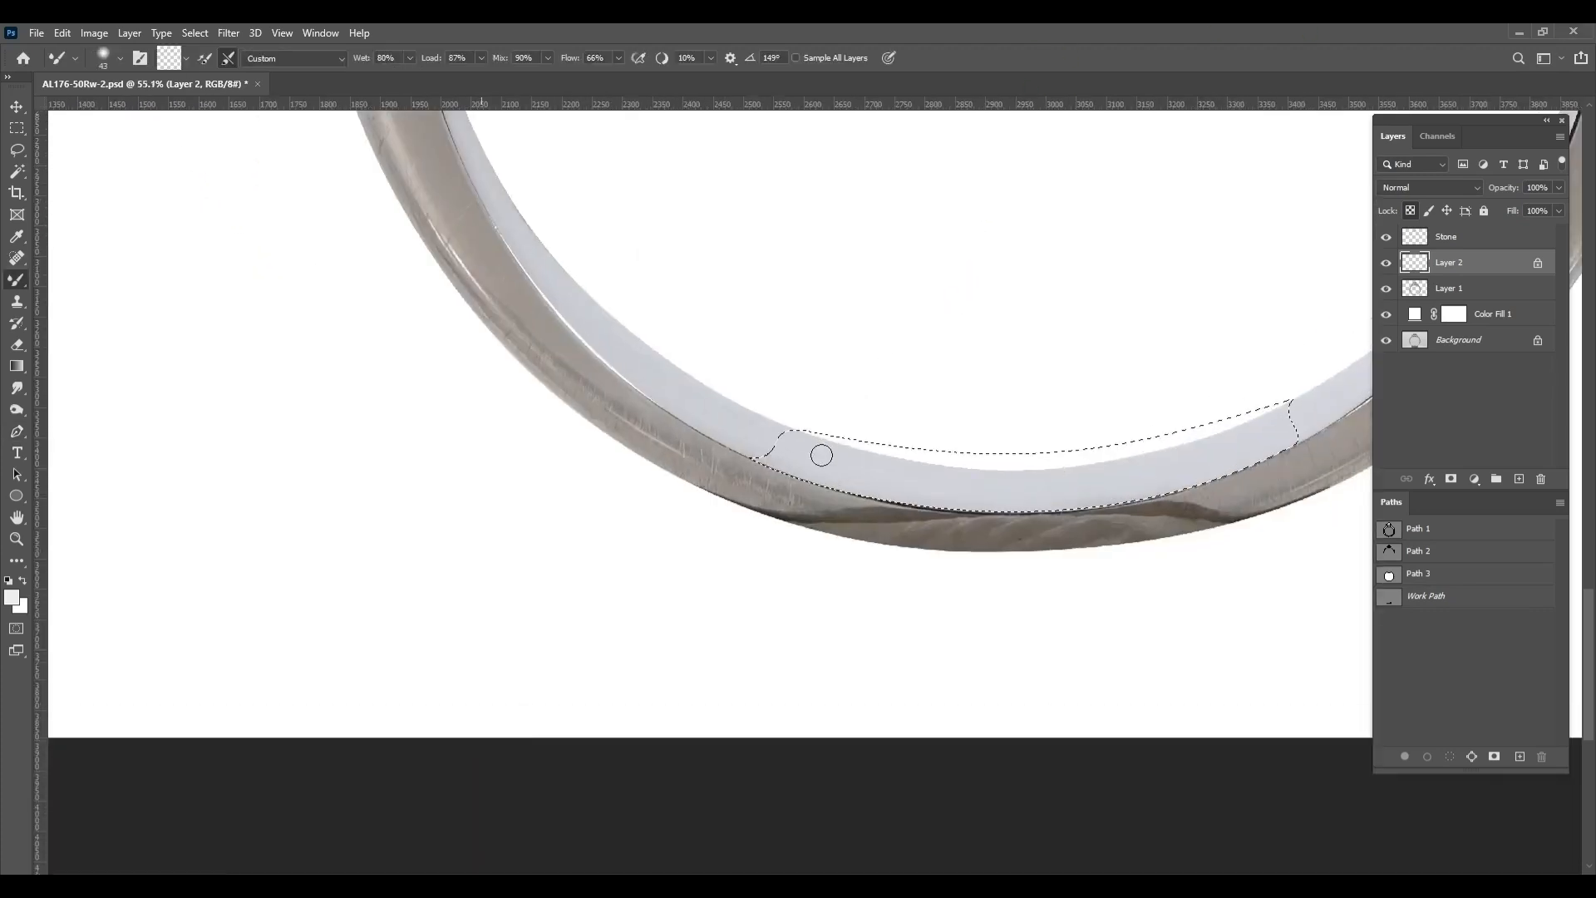
pyautogui.moveTo(823, 458); pyautogui.dragTo(616, 453)
pyautogui.rightClick(15, 281)
pyautogui.click(68, 279)
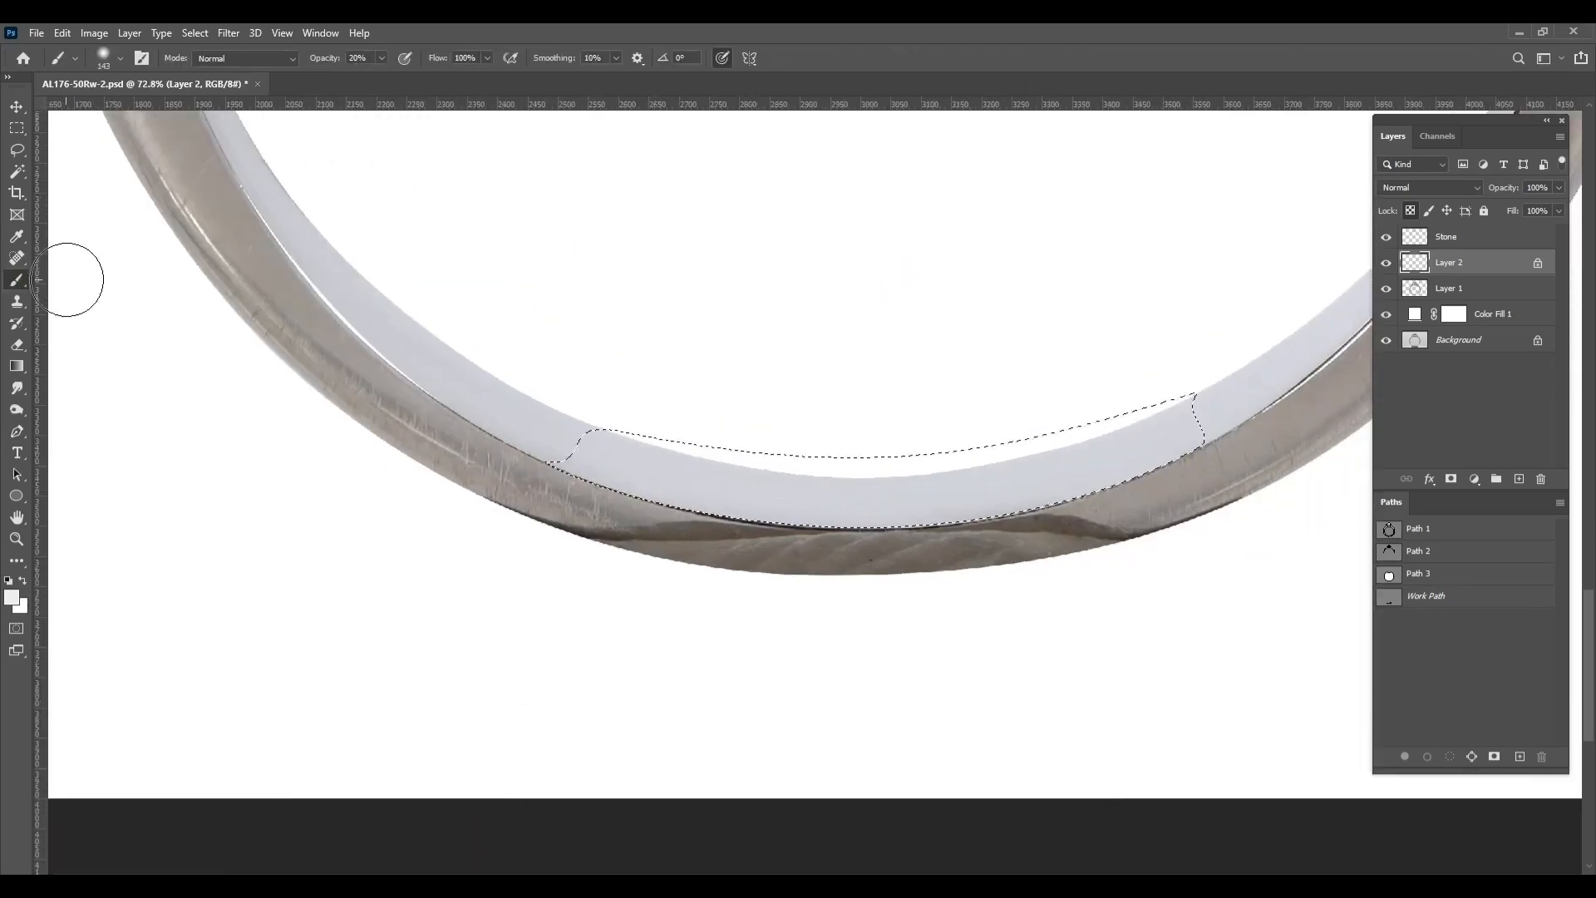
pyautogui.moveTo(1071, 496); pyautogui.dragTo(1235, 478)
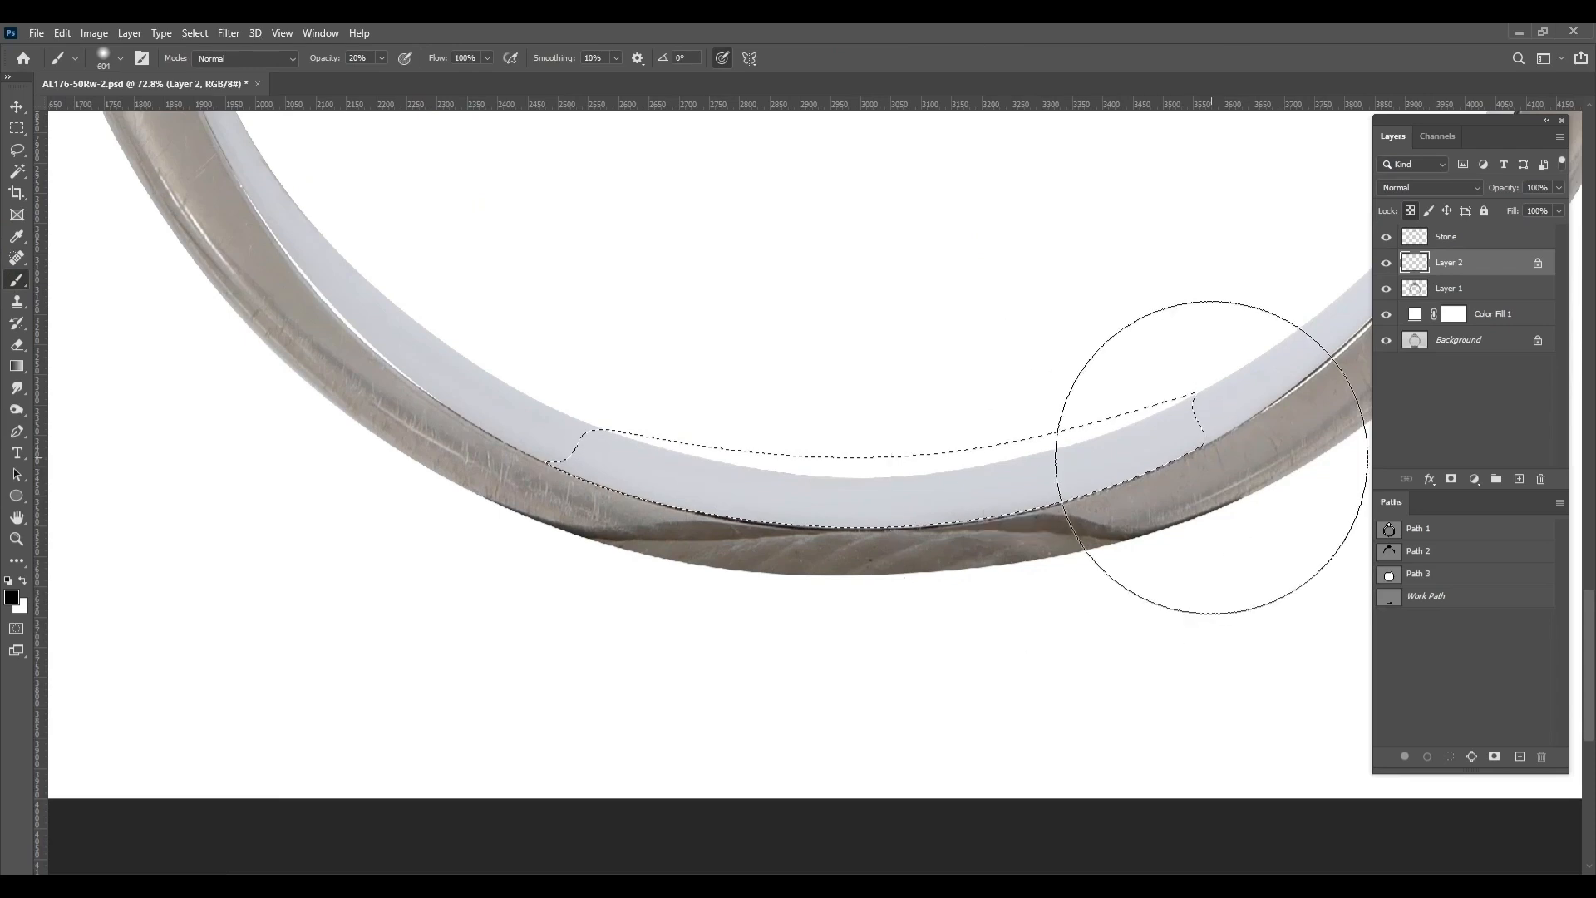
pyautogui.moveTo(1177, 427)
pyautogui.mouseDown()
pyautogui.moveTo(1069, 427)
pyautogui.moveTo(1240, 397)
pyautogui.mouseUp()
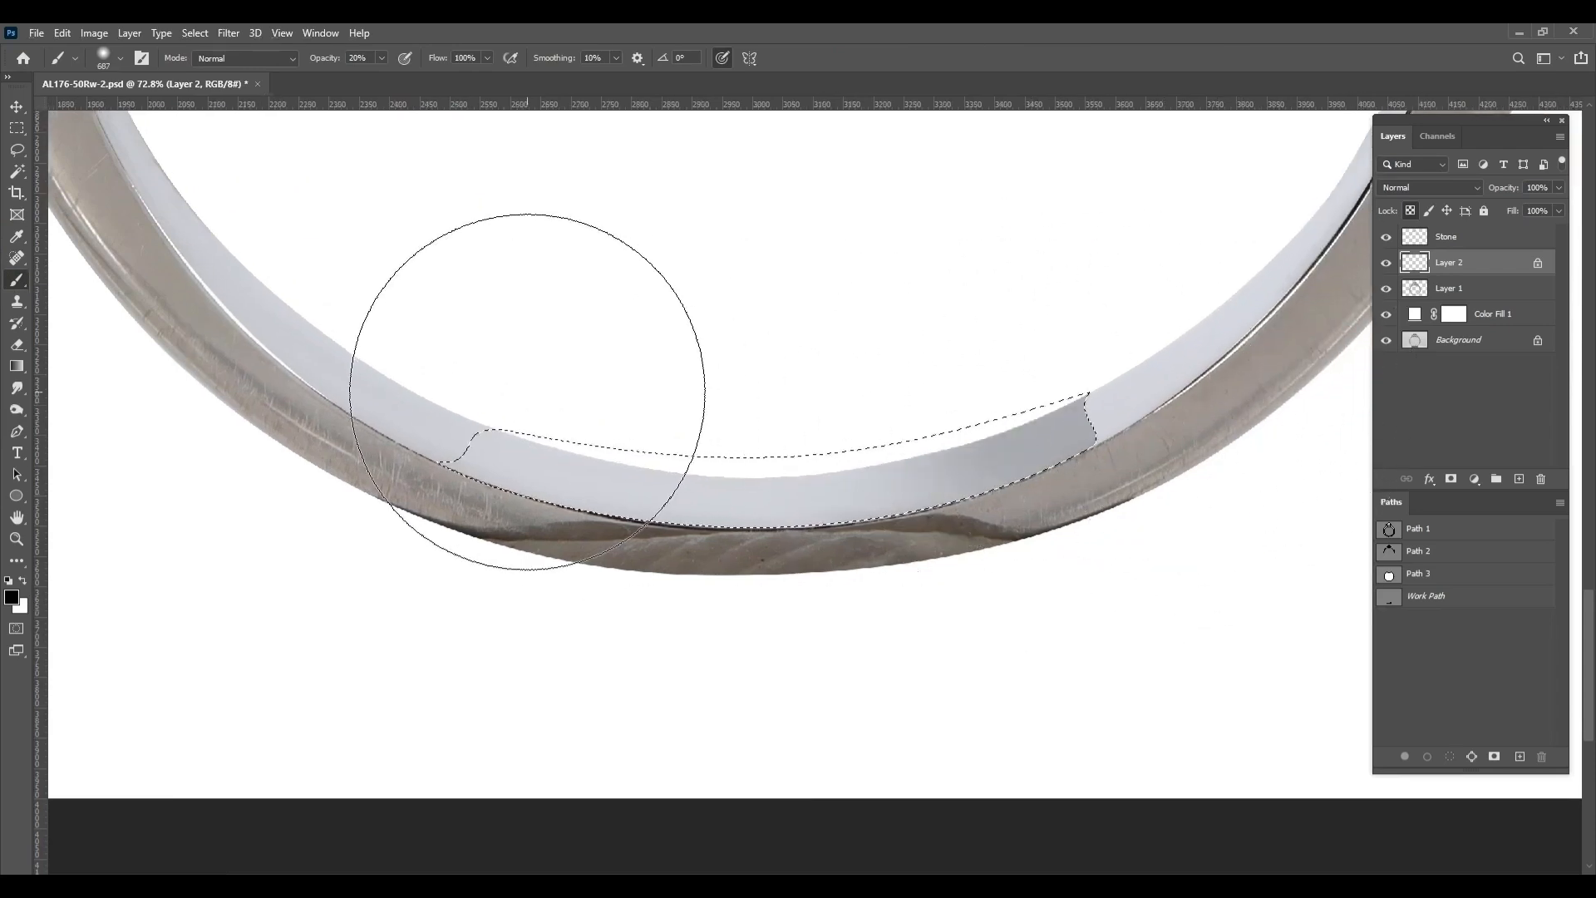
pyautogui.moveTo(527, 391); pyautogui.dragTo(360, 435)
pyautogui.scroll(-4, 478, 514)
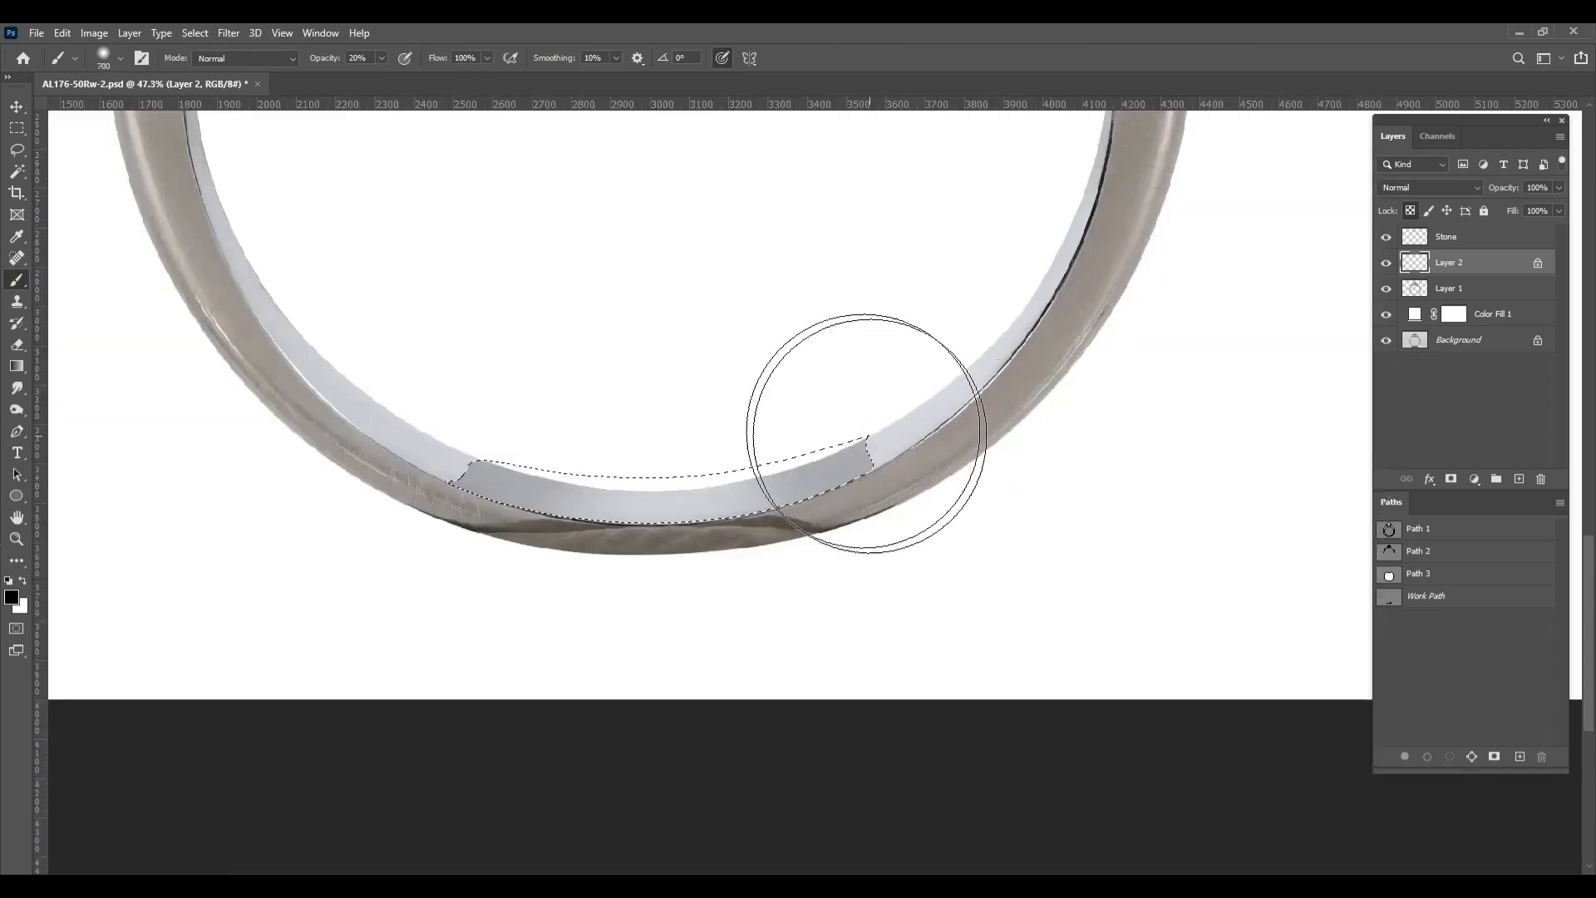
# Darken the ends of the bottom rim segment further with a larger soft black brush
pyautogui.moveTo(635, 435)
pyautogui.mouseDown()
pyautogui.moveTo(659, 449)
pyautogui.moveTo(1033, 439)
pyautogui.mouseUp()
pyautogui.moveTo(382, 515); pyautogui.dragTo(72, 523)
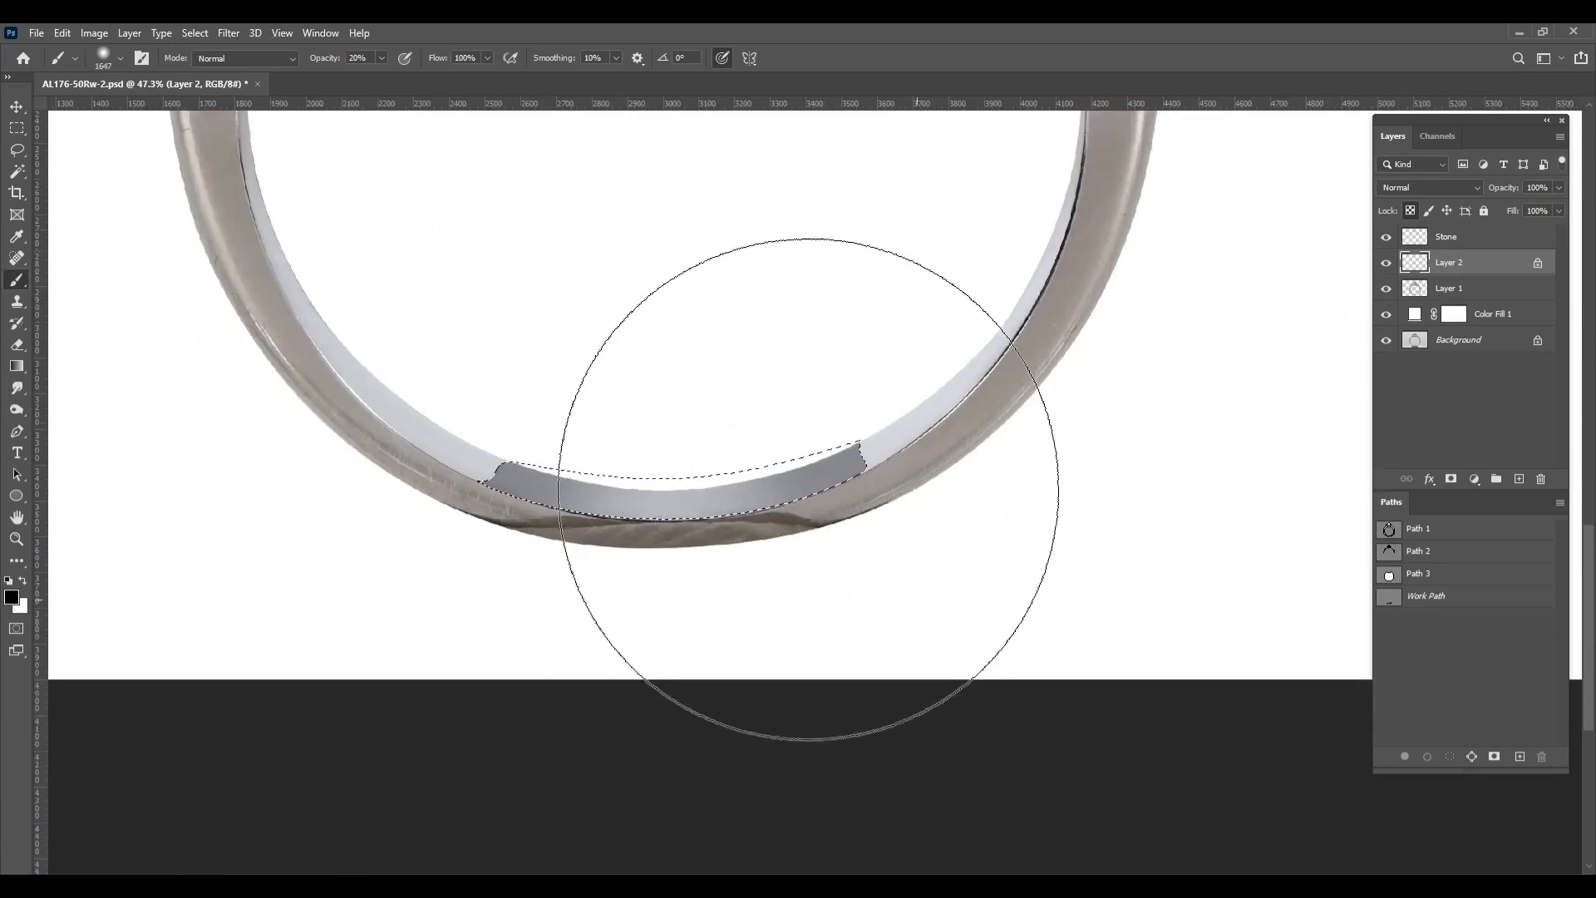
pyautogui.scroll(-5, 919, 499)
pyautogui.scroll(3, 883, 511)
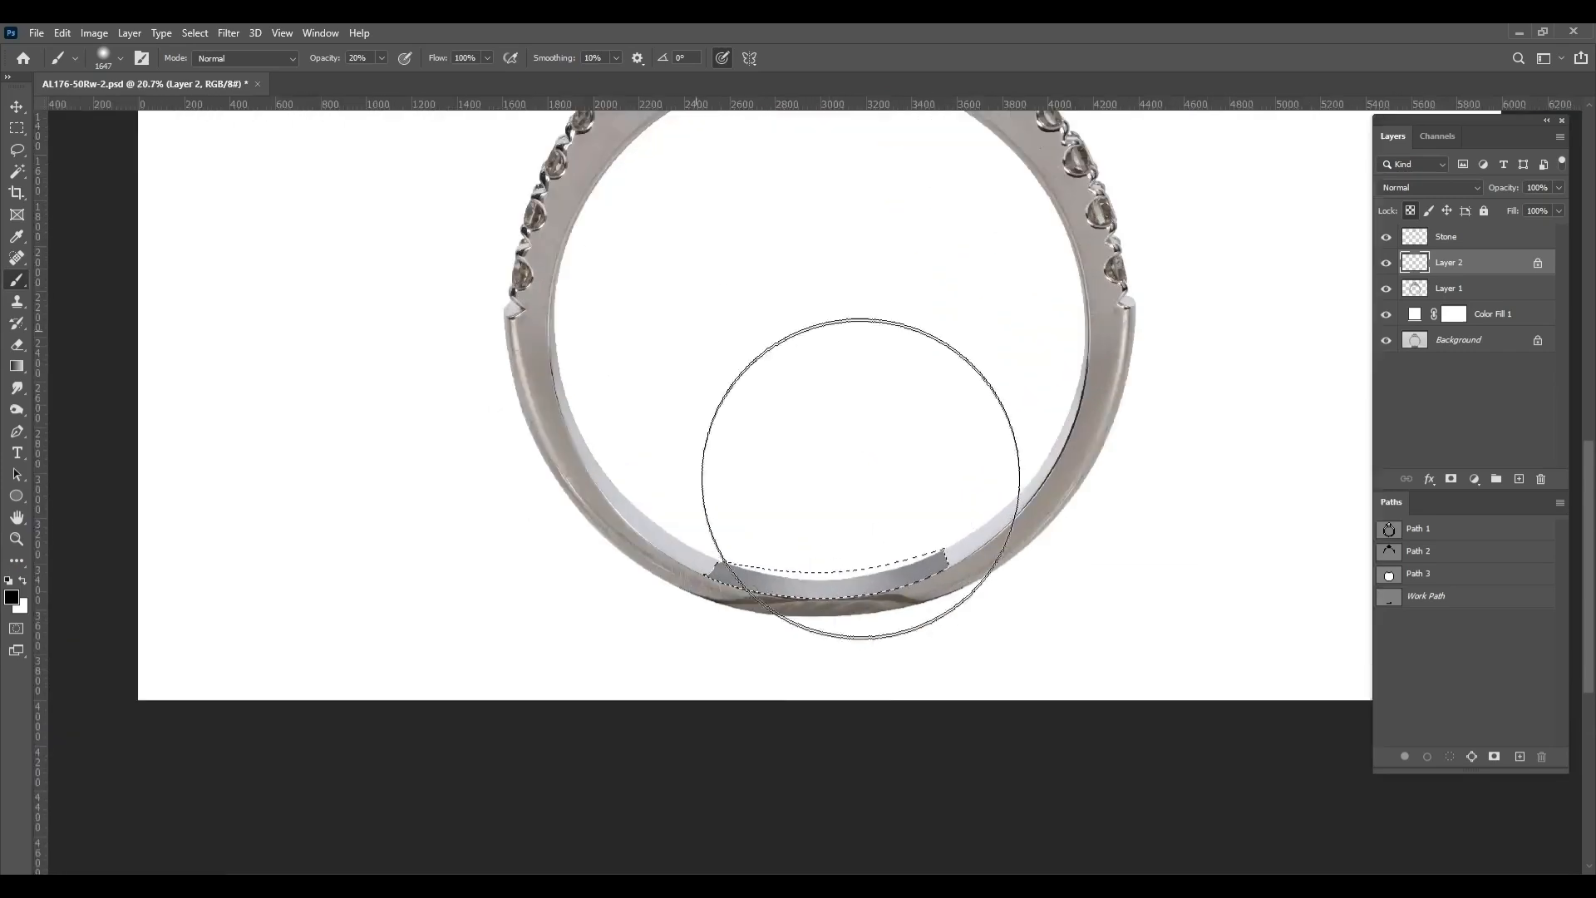
# Brighten the middle of the bottom rim segment with a soft white brush and clear the selection
pyautogui.moveTo(837, 452)
pyautogui.mouseDown()
pyautogui.moveTo(712, 445)
pyautogui.moveTo(804, 438)
pyautogui.mouseUp()
pyautogui.keyDown('alt'); pyautogui.click(851, 430); pyautogui.keyUp('alt')
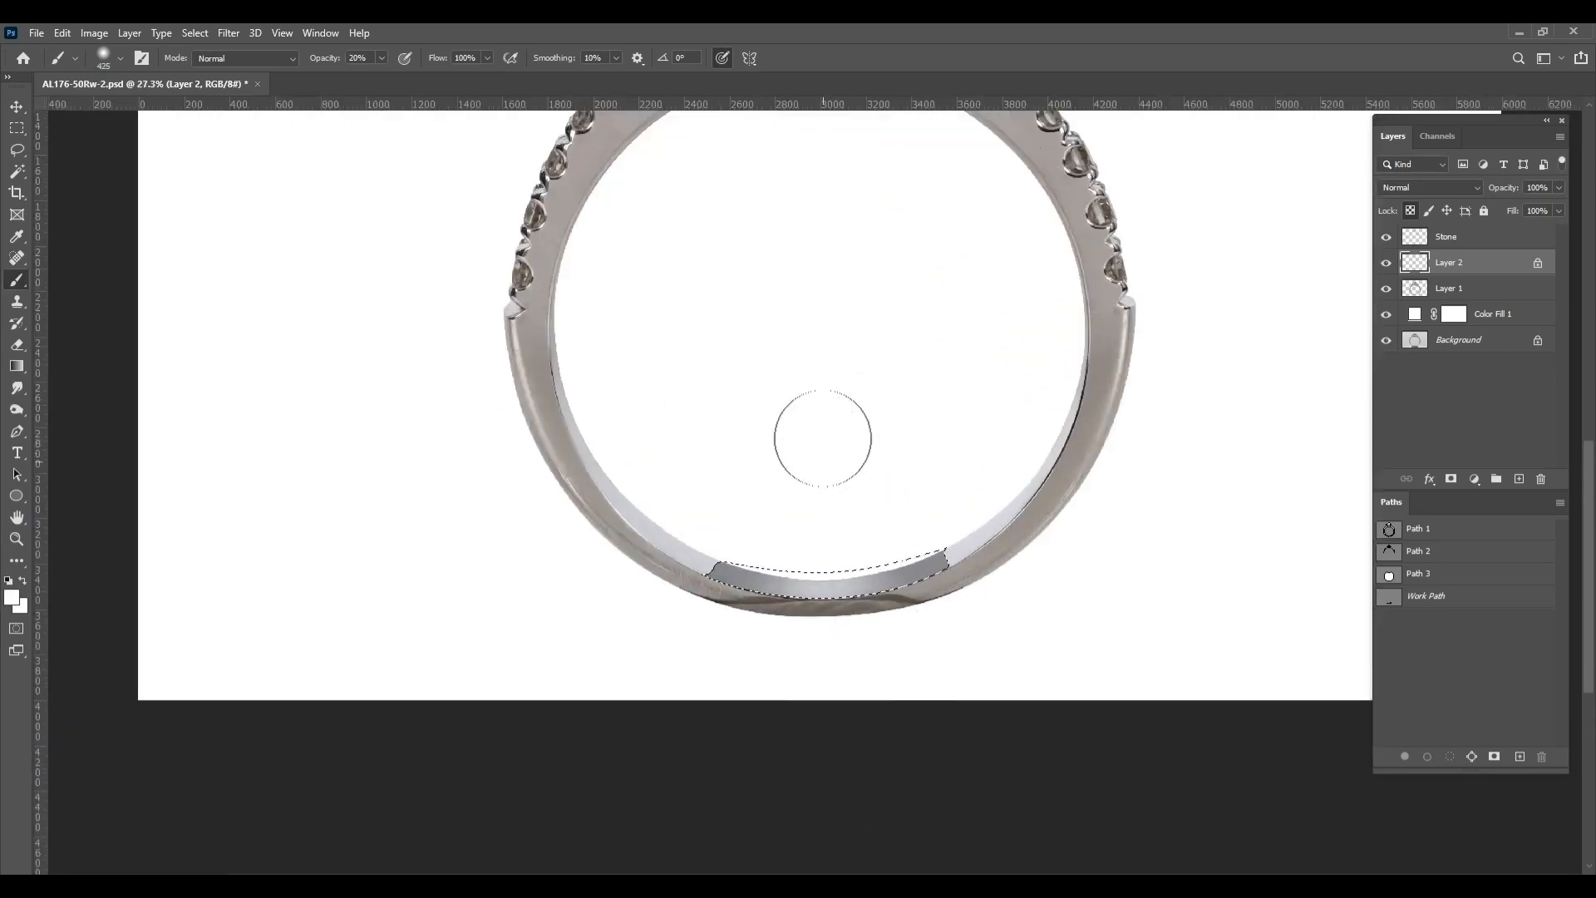
pyautogui.moveTo(823, 647); pyautogui.dragTo(882, 652)
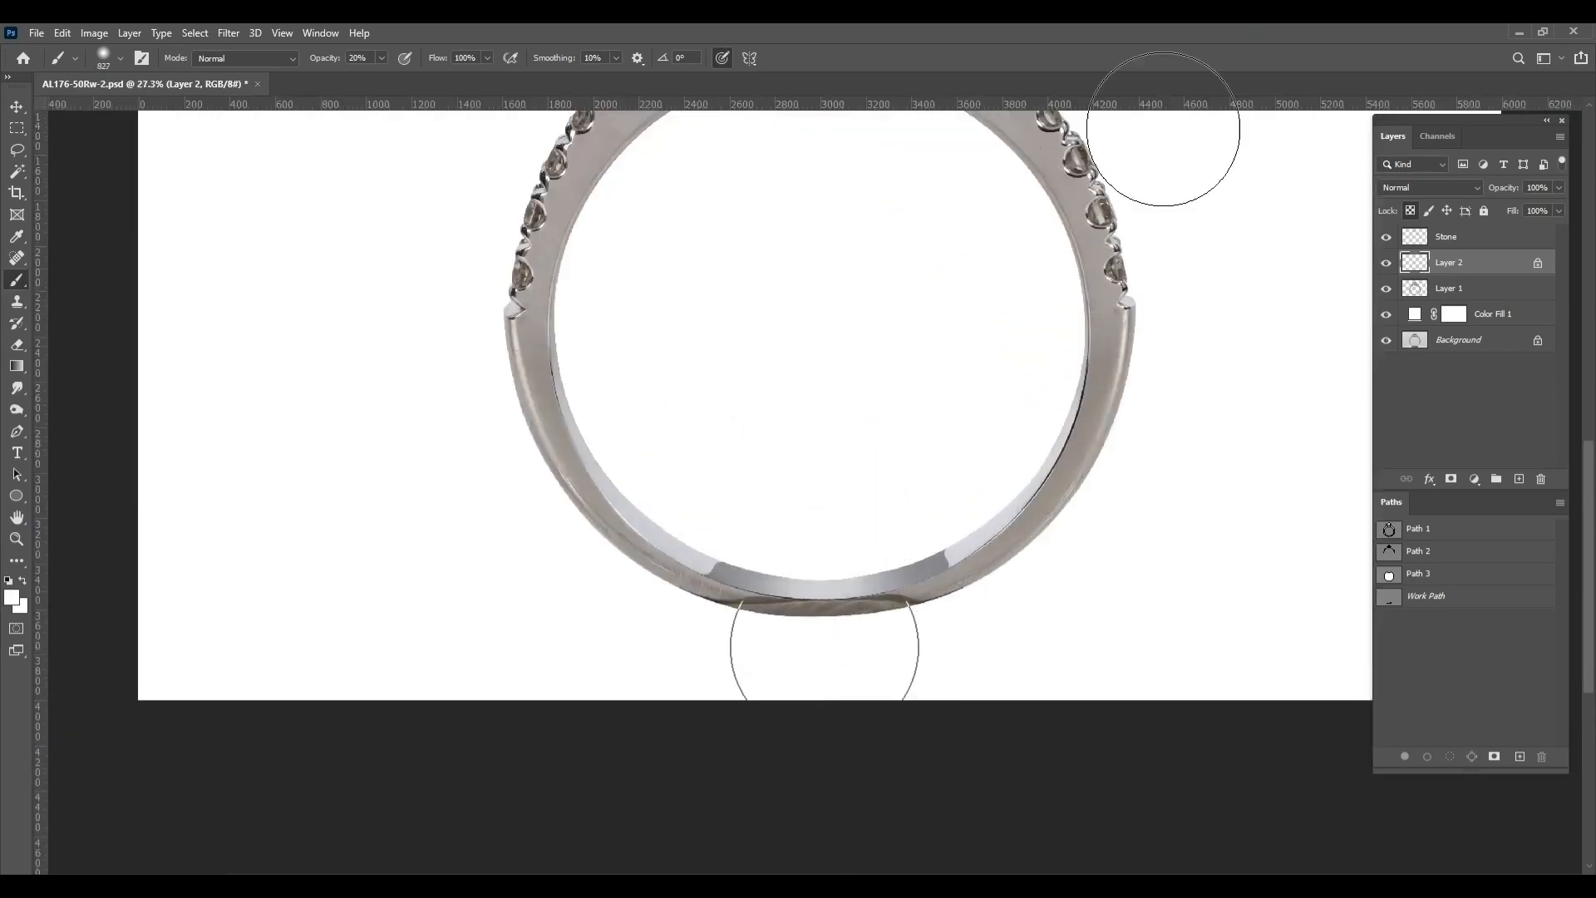
pyautogui.scroll(2, 876, 481)
pyautogui.scroll(-4, 909, 464)
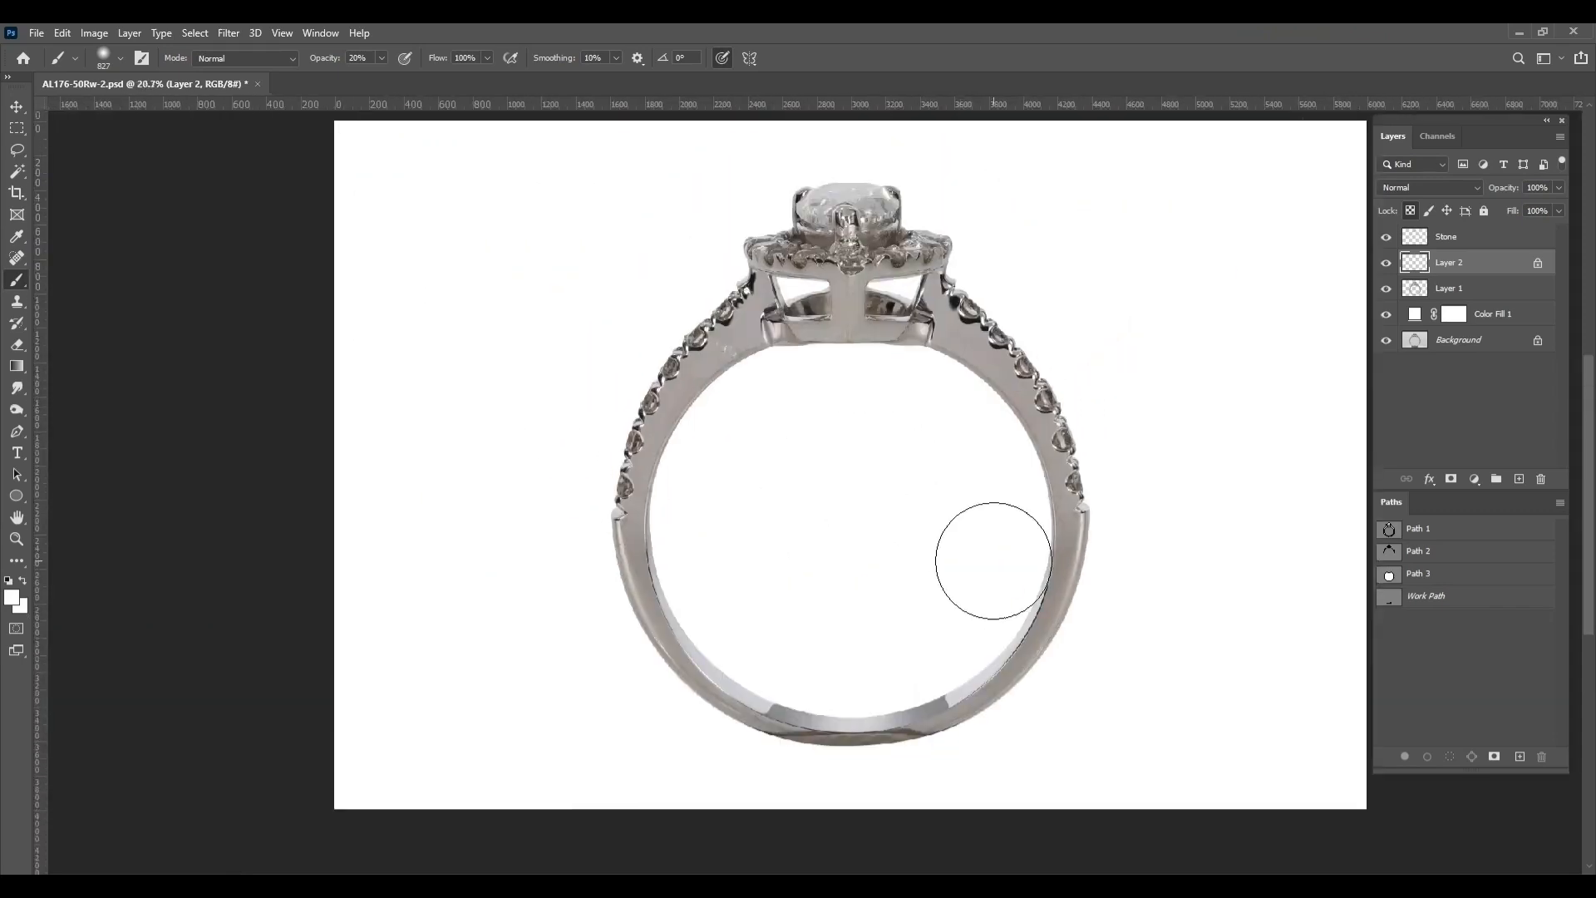
# Load Layer 2's outline as a selection, shade the inner rim's left and right sides with soft black, and deselect
pyautogui.scroll(1, 993, 560)
pyautogui.scroll(1, 1041, 556)
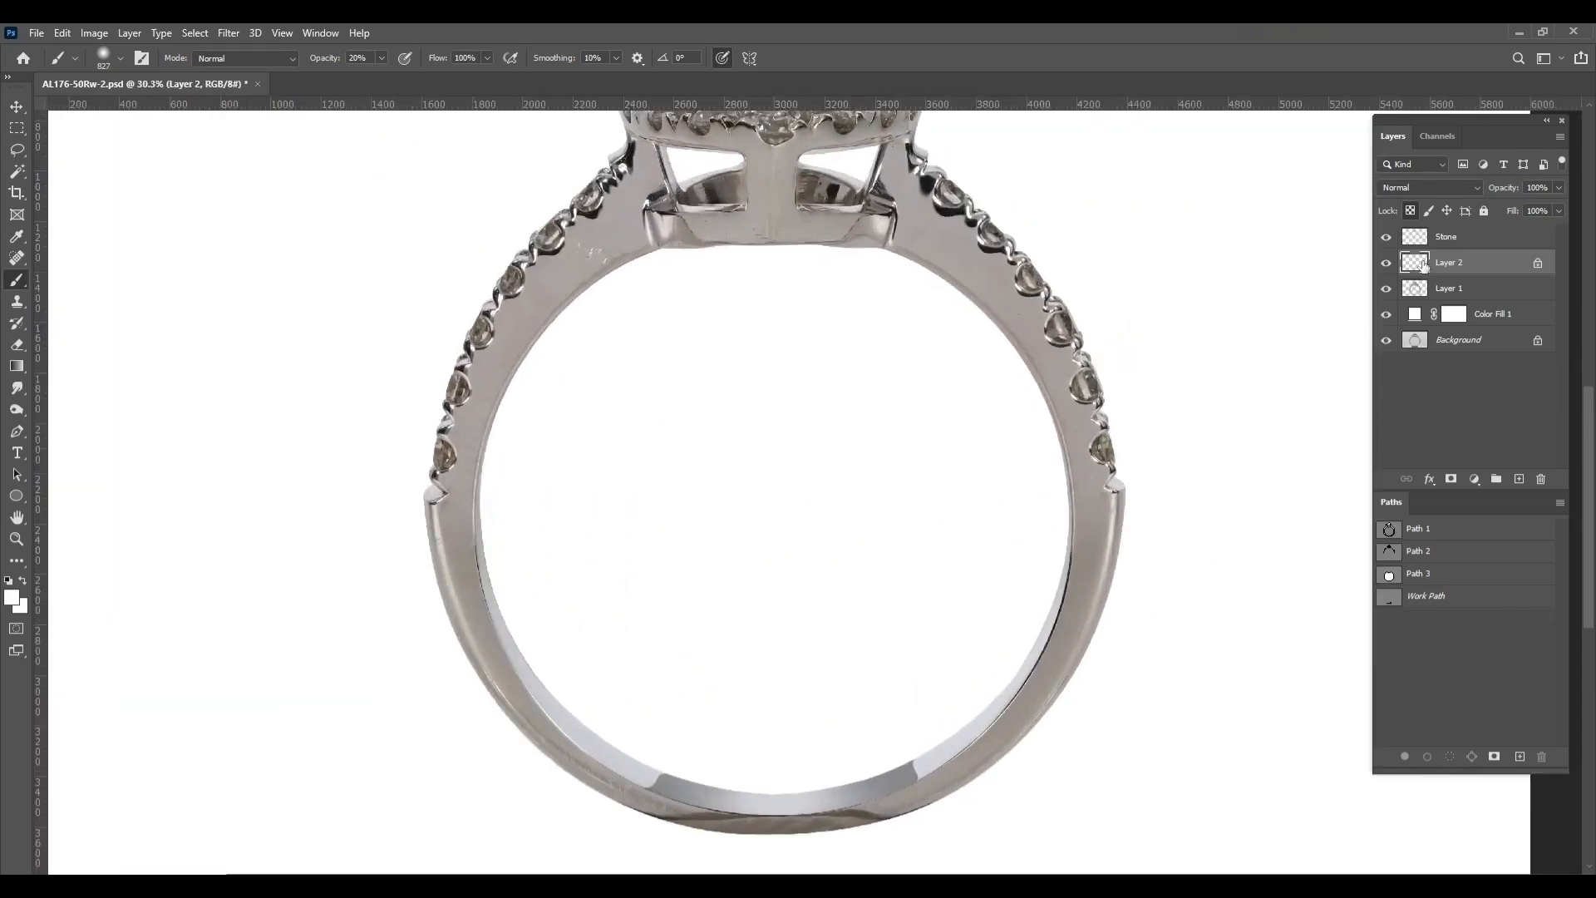
pyautogui.moveTo(1105, 613); pyautogui.dragTo(1156, 598)
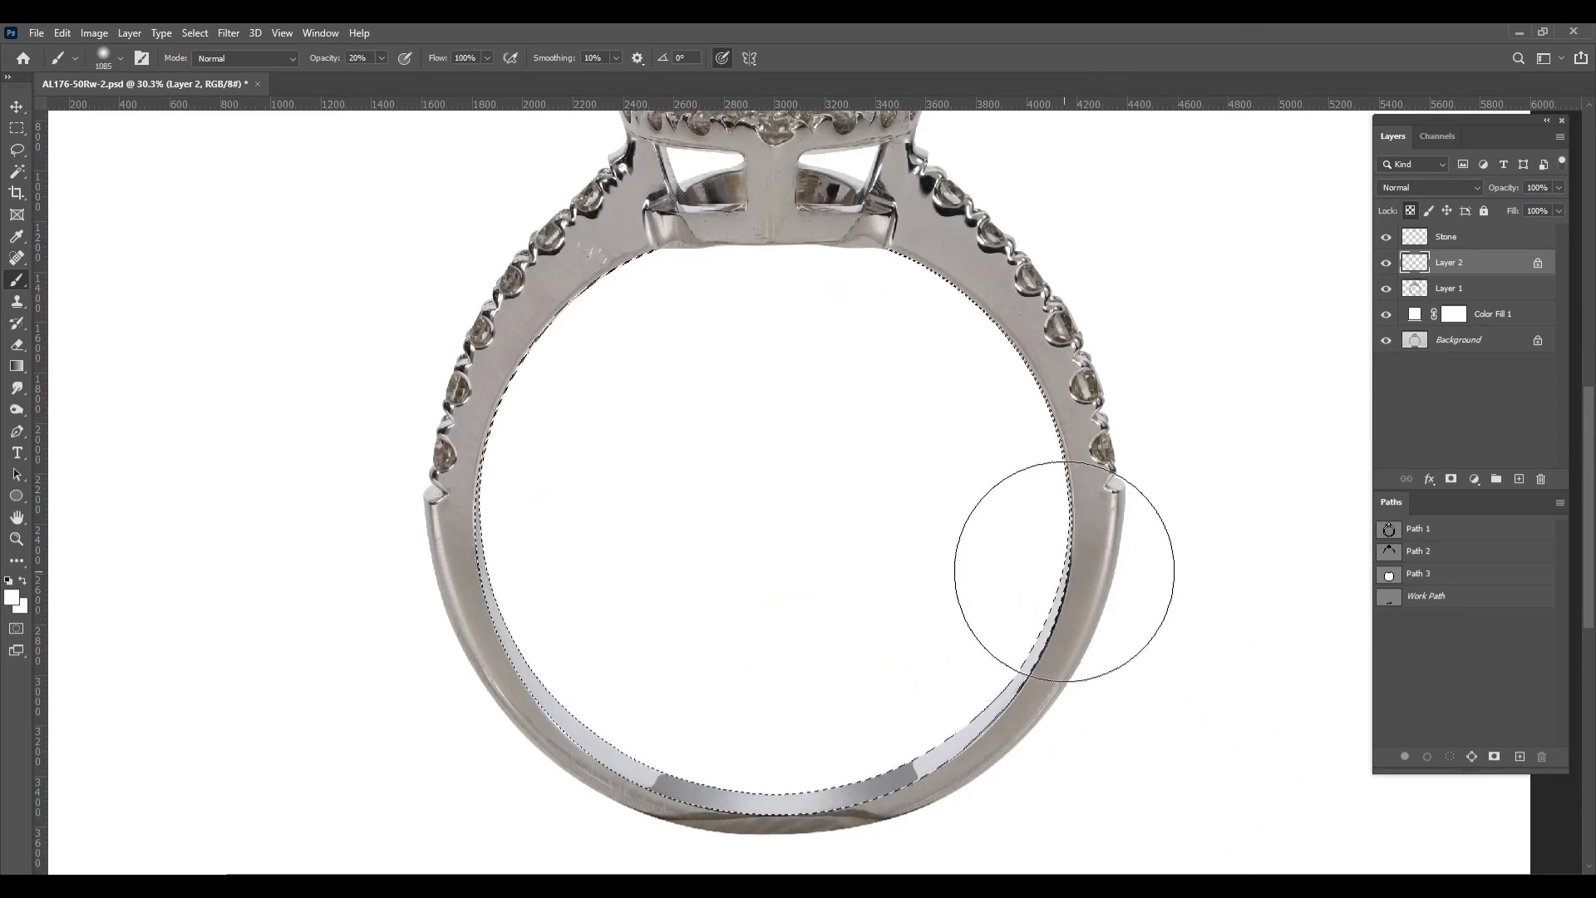
pyautogui.press('x')
pyautogui.moveTo(1147, 711)
pyautogui.mouseDown()
pyautogui.moveTo(1080, 670)
pyautogui.moveTo(470, 501)
pyautogui.mouseUp()
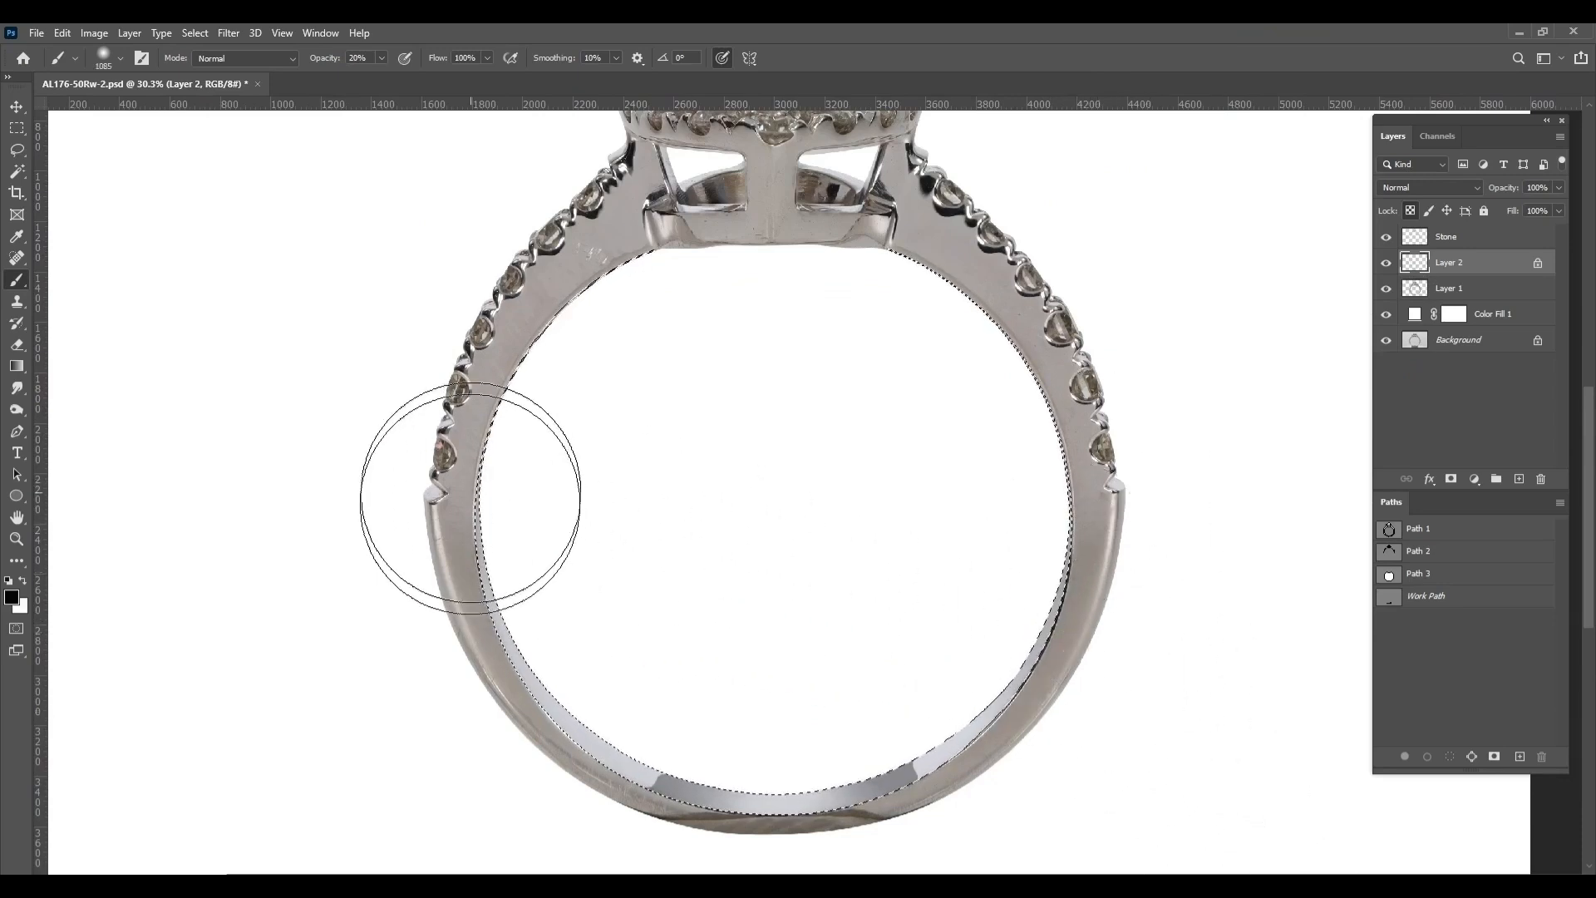
pyautogui.hotkey('ctrl', 'd')
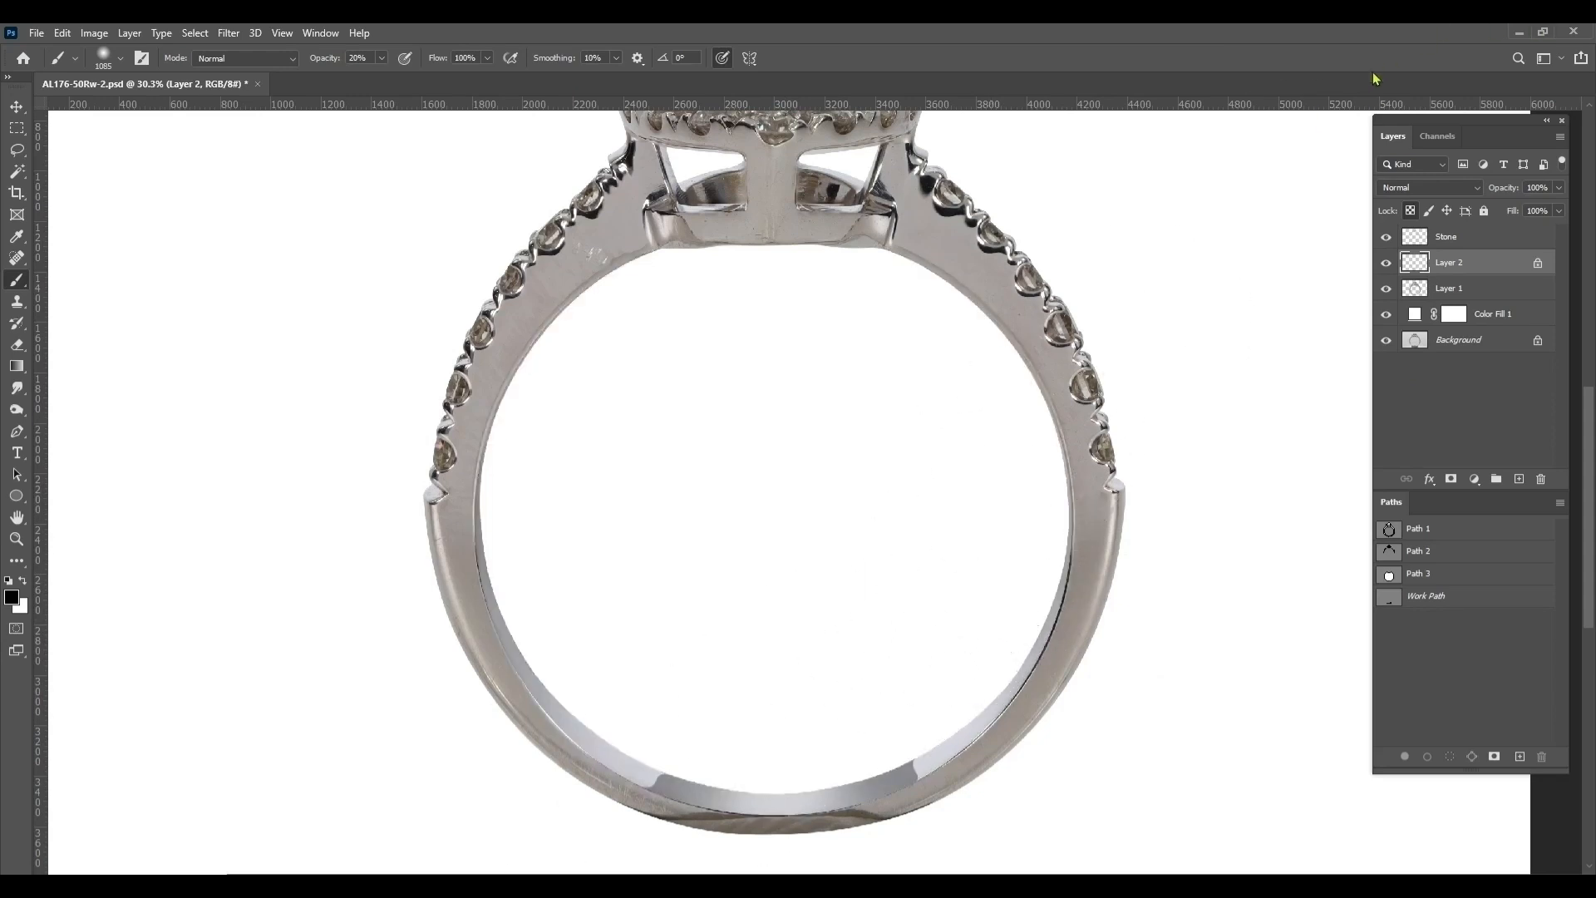
pyautogui.moveTo(488, 533)
pyautogui.mouseDown()
pyautogui.moveTo(460, 534)
pyautogui.moveTo(478, 526)
pyautogui.mouseUp()
# Compare the shaded inner rim with the original background photo and examine the whole ring
pyautogui.click(1386, 340)
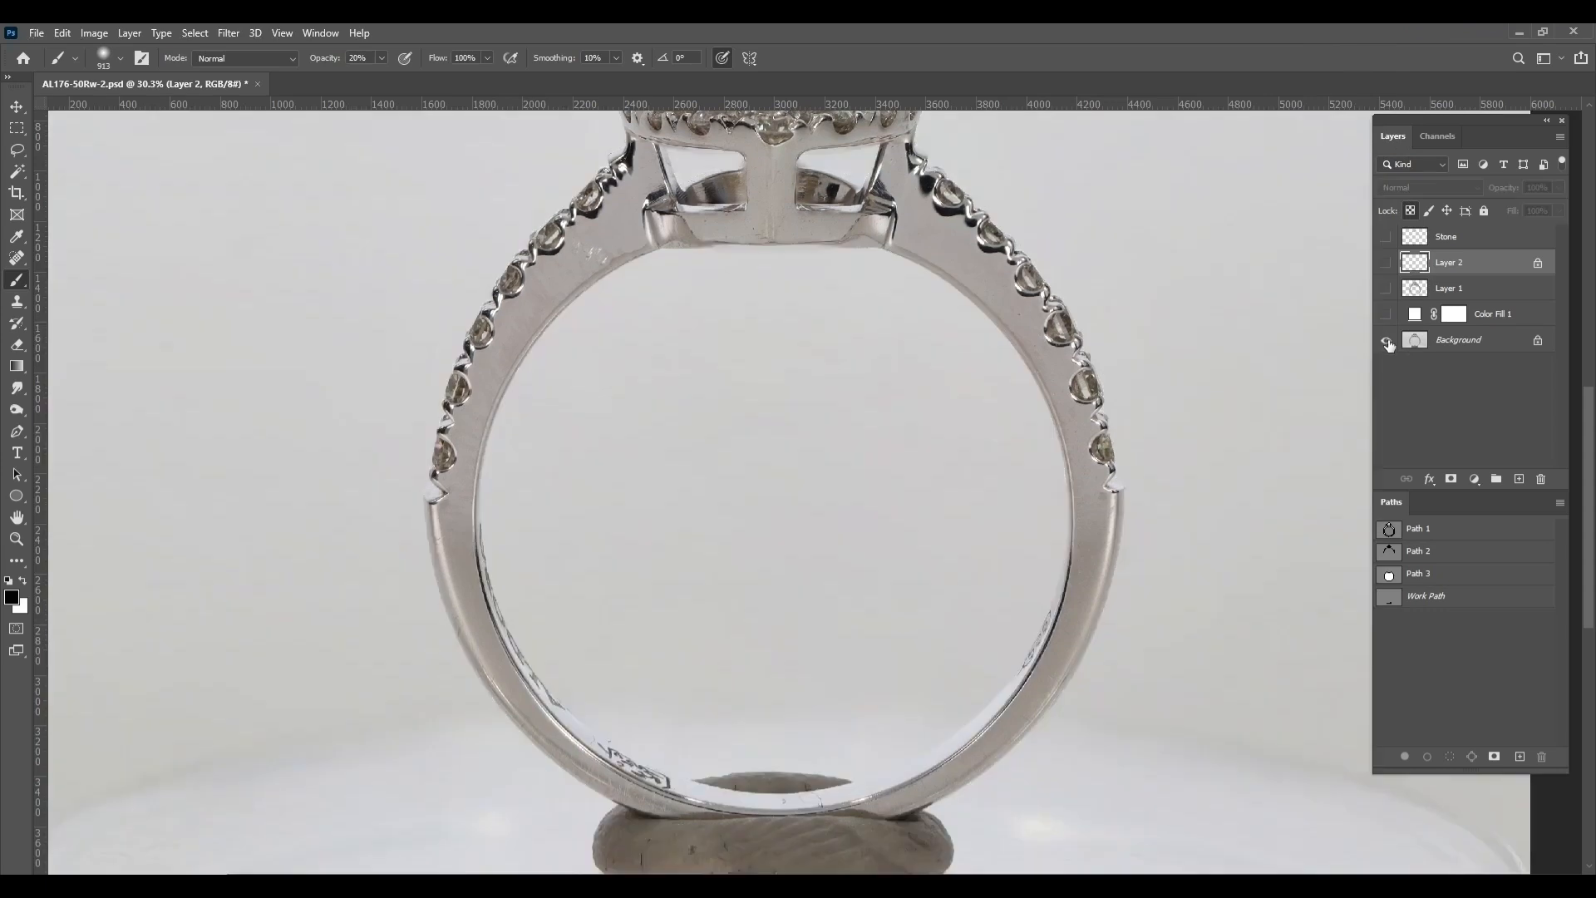
pyautogui.click(1386, 340)
pyautogui.click(1386, 340)
pyautogui.click(1386, 340)
pyautogui.click(1388, 341)
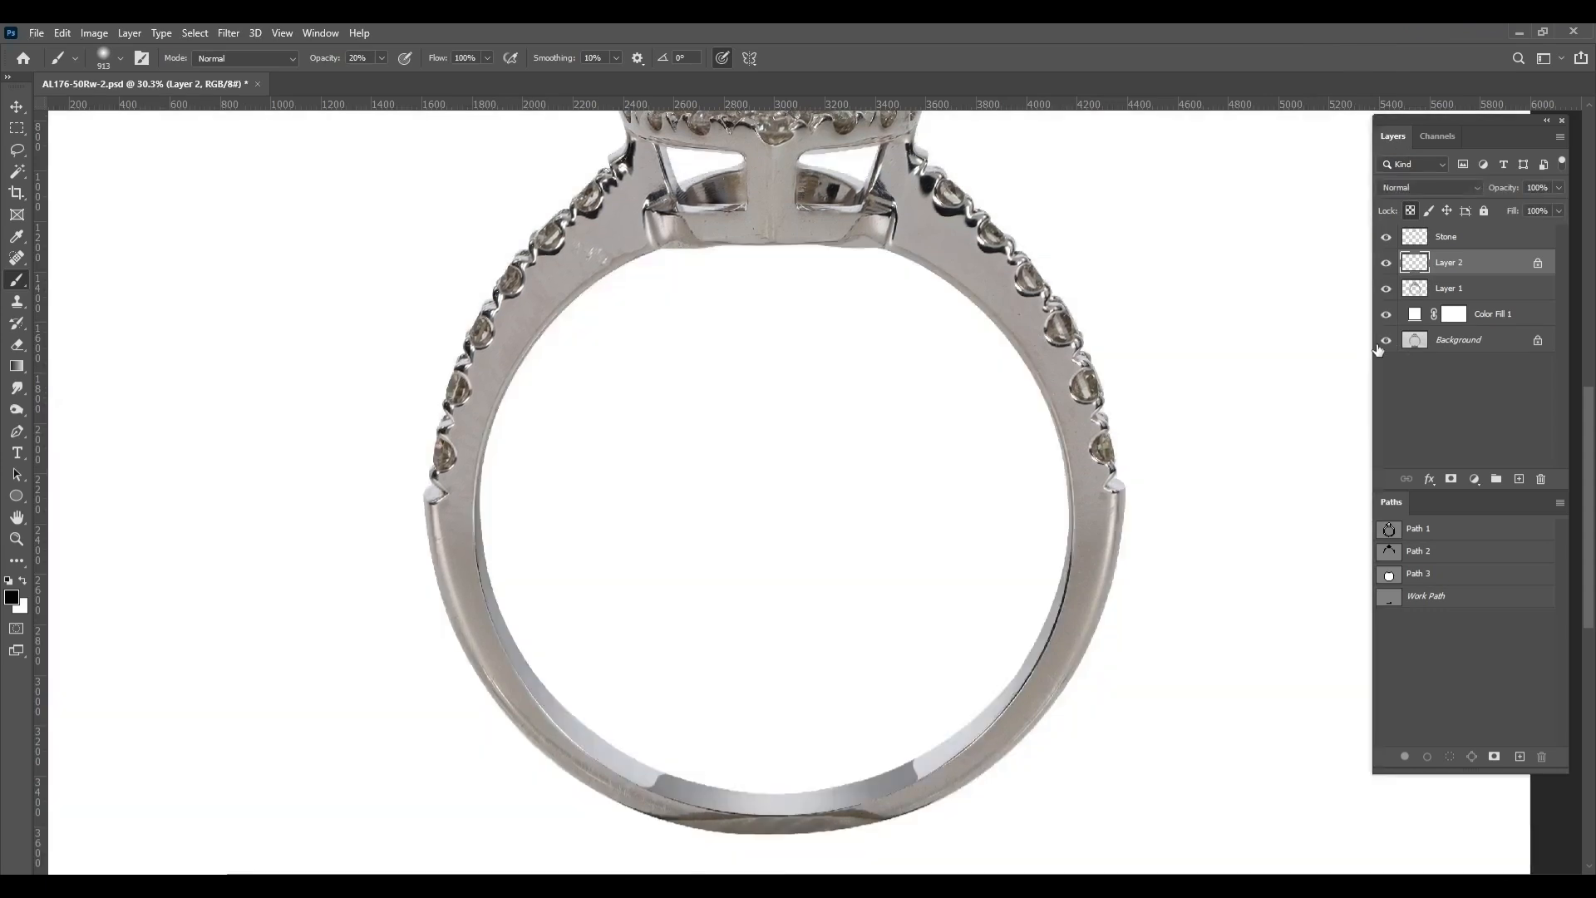
pyautogui.scroll(-1, 1277, 403)
pyautogui.scroll(-1, 1144, 410)
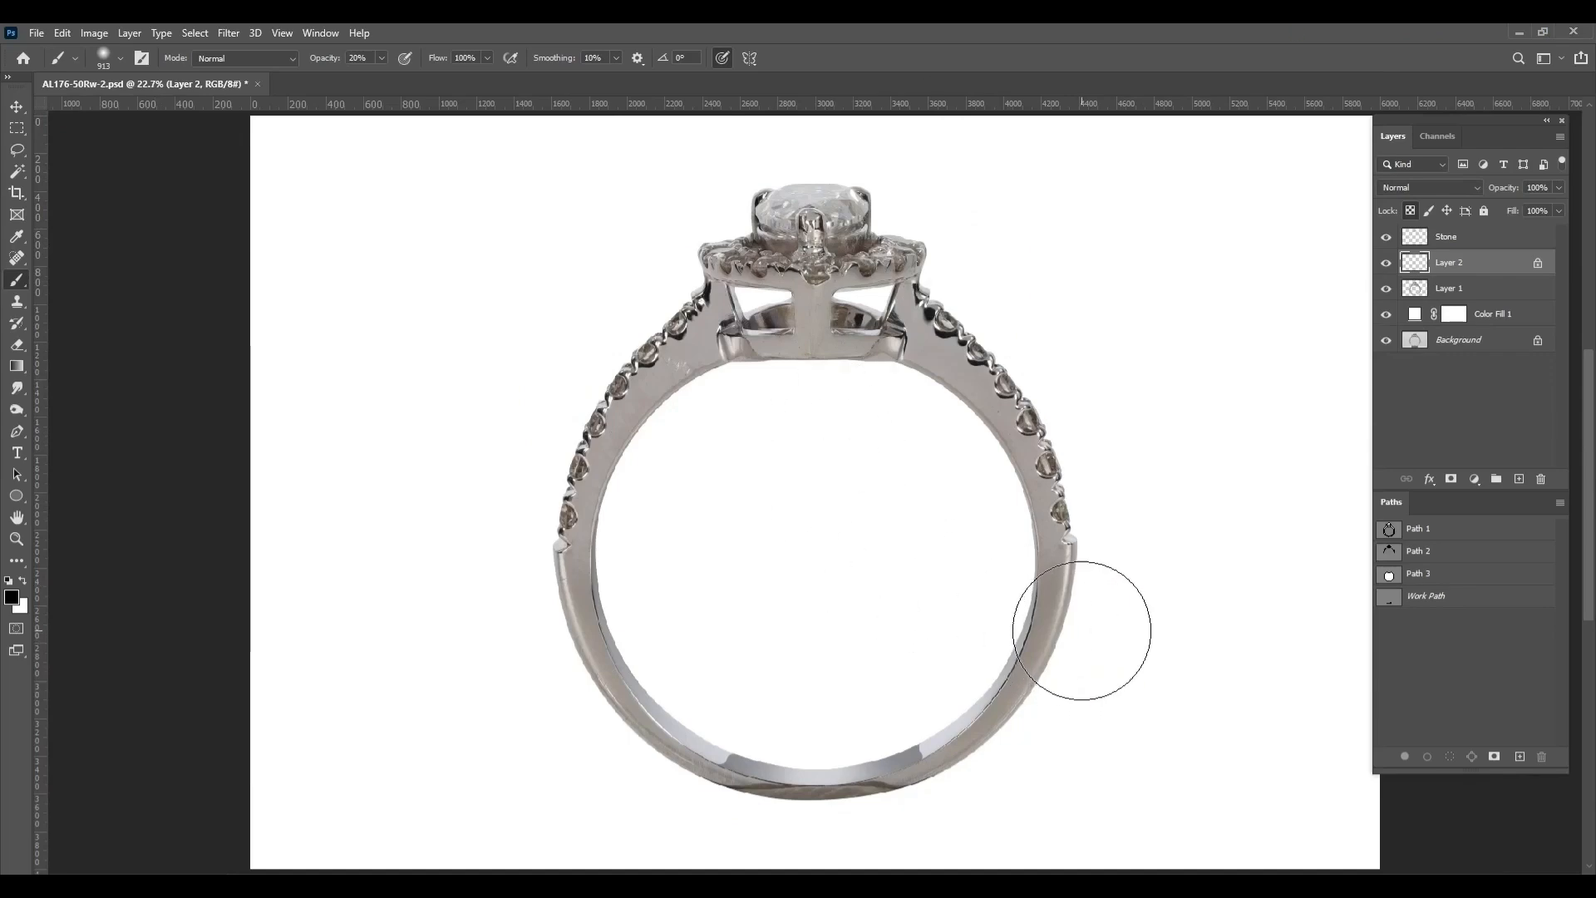
# Start a new path at the right base of the ring's head and trace the inner bevel down the band's right side
pyautogui.press('p')
pyautogui.scroll(10, 830, 267)
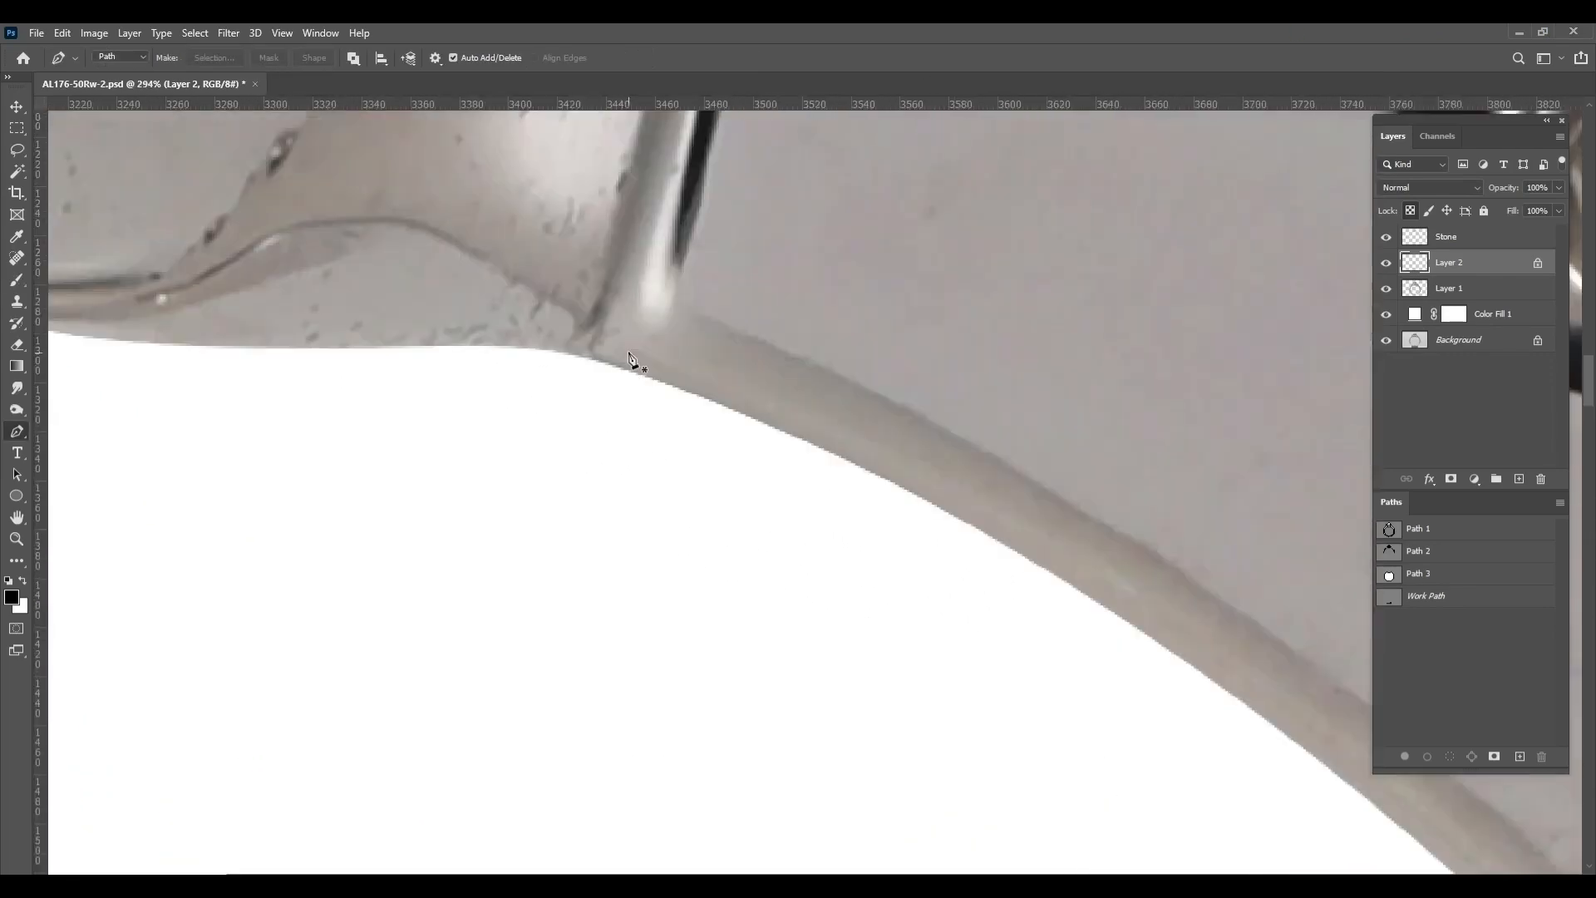
pyautogui.scroll(-2, 869, 366)
pyautogui.moveTo(869, 366); pyautogui.dragTo(375, 150)
pyautogui.moveTo(843, 510); pyautogui.dragTo(1124, 765)
pyautogui.scroll(-2, 1124, 765)
pyautogui.moveTo(972, 560); pyautogui.dragTo(1009, 133)
pyautogui.moveTo(912, 608); pyautogui.dragTo(828, 835)
pyautogui.moveTo(829, 835); pyautogui.dragTo(1175, 339)
pyautogui.moveTo(834, 677); pyautogui.dragTo(977, 512)
pyautogui.moveTo(810, 631)
pyautogui.mouseDown()
pyautogui.moveTo(505, 795)
pyautogui.moveTo(1015, 752)
pyautogui.mouseUp()
# Continue the path around the band's bottom and up the left inner bevel, then close it through the ring's opening
pyautogui.moveTo(588, 756); pyautogui.dragTo(417, 749)
pyautogui.moveTo(417, 749); pyautogui.dragTo(833, 809)
pyautogui.moveTo(420, 668); pyautogui.dragTo(625, 822)
pyautogui.moveTo(331, 520); pyautogui.dragTo(417, 804)
pyautogui.moveTo(285, 446); pyautogui.dragTo(264, 732)
pyautogui.moveTo(335, 149); pyautogui.dragTo(150, 859)
pyautogui.moveTo(403, 446); pyautogui.dragTo(563, 255)
pyautogui.moveTo(563, 255); pyautogui.dragTo(237, 568)
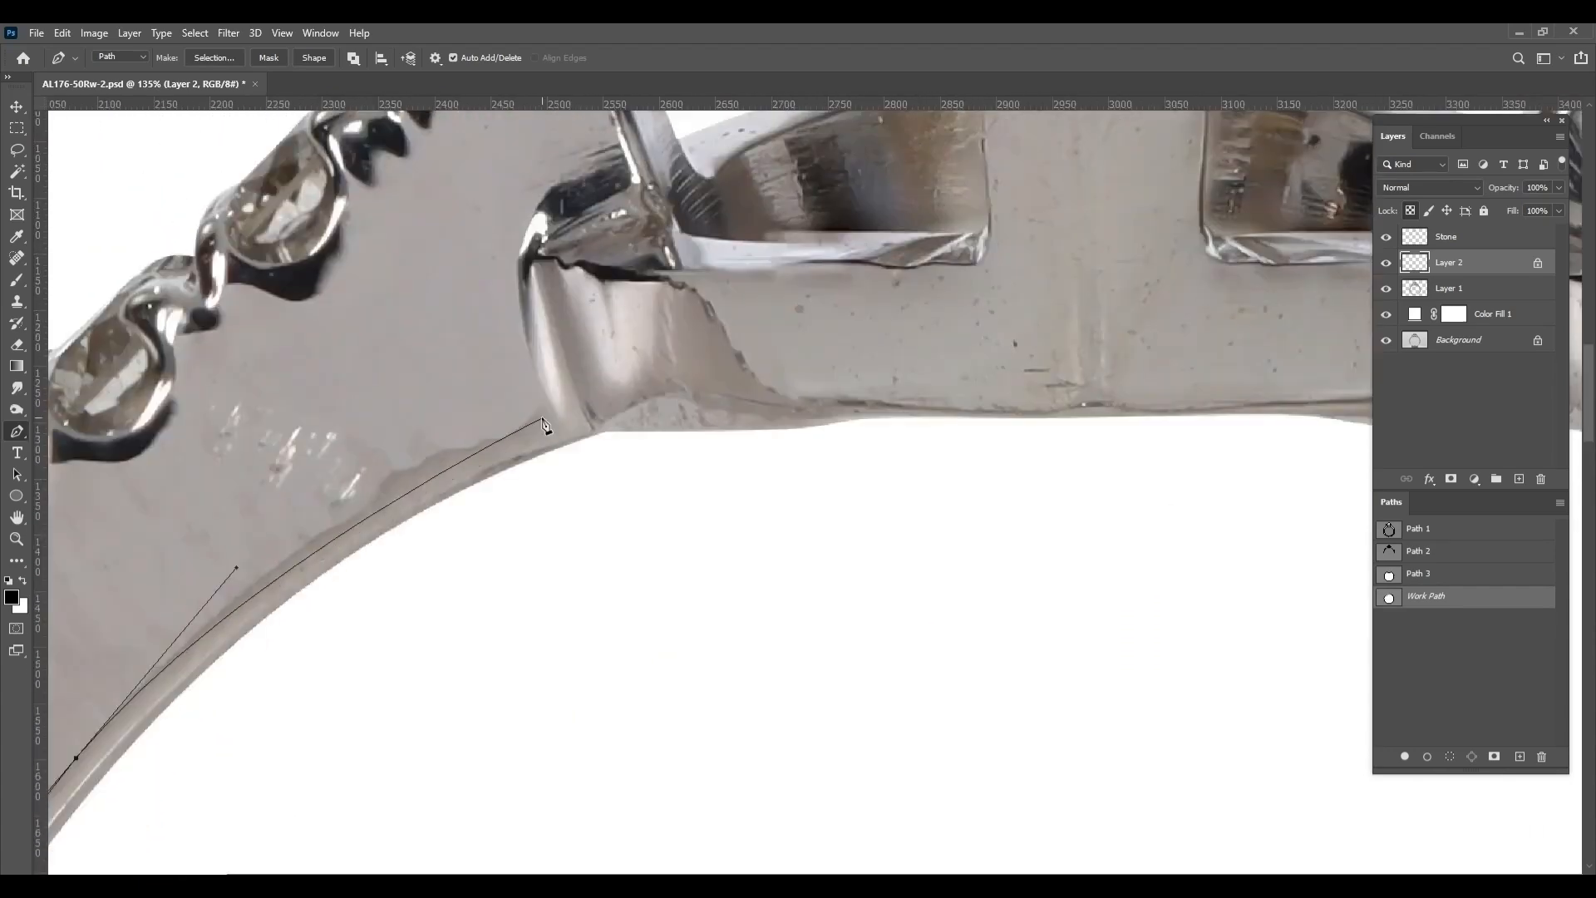
pyautogui.scroll(-10, 627, 537)
pyautogui.moveTo(851, 587); pyautogui.dragTo(872, 594)
pyautogui.scroll(4, 960, 526)
pyautogui.click(937, 486)
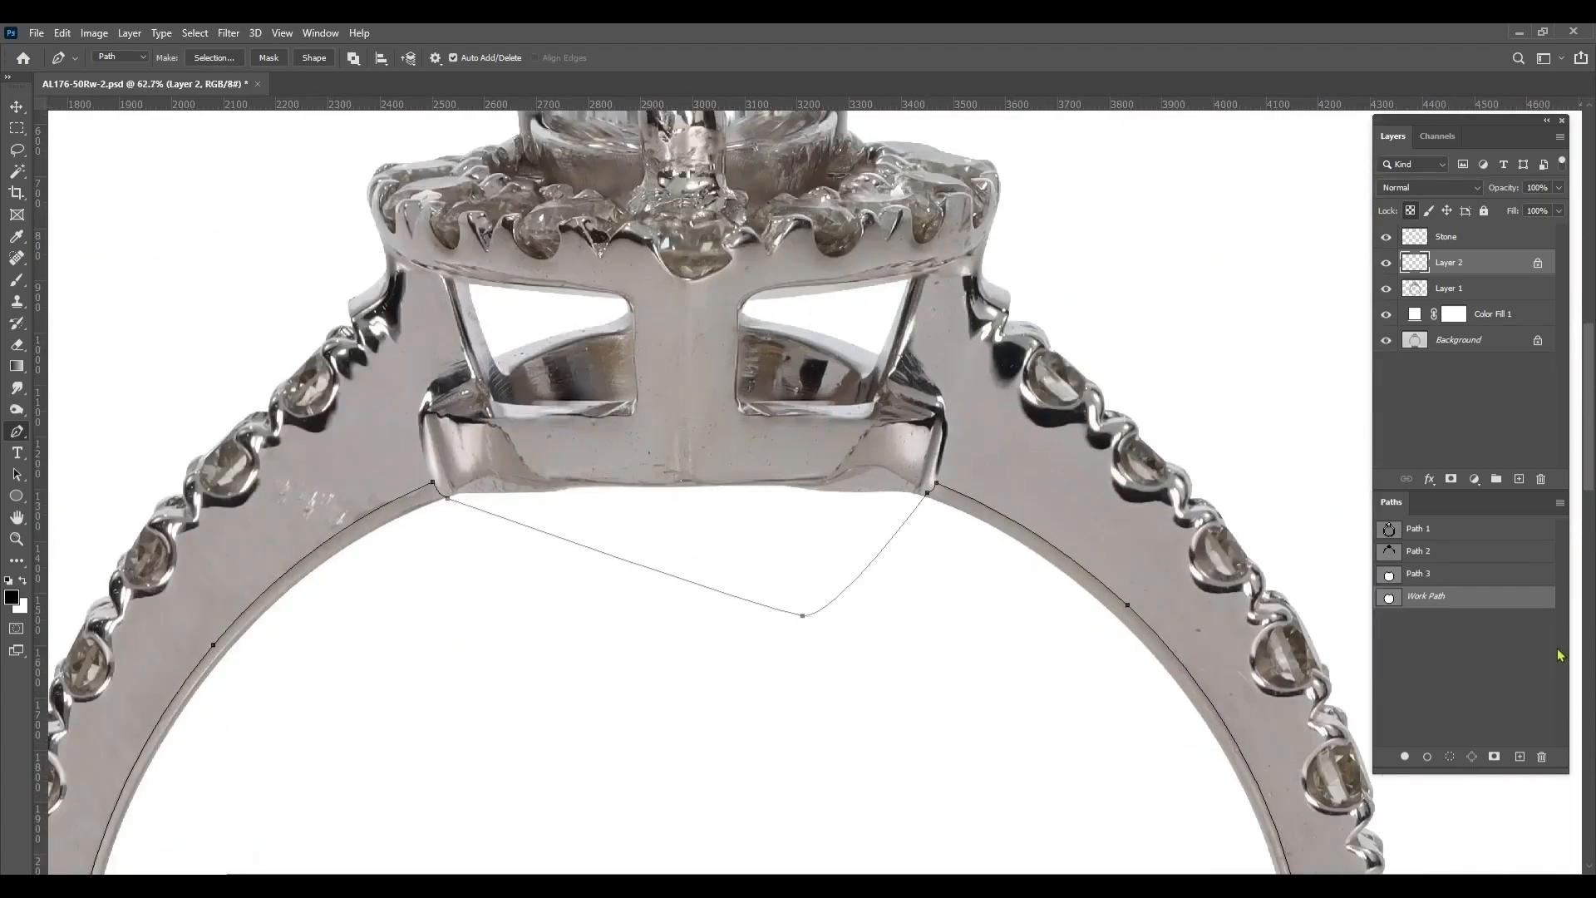
# Load the new path as a selection and copy that area of Layer 1 onto a new layer
pyautogui.keyDown('ctrl'); pyautogui.click(1394, 597); pyautogui.keyUp('ctrl')
pyautogui.click(1450, 288)
pyautogui.hotkey('ctrl', 'j')
pyautogui.scroll(-5, 1283, 363)
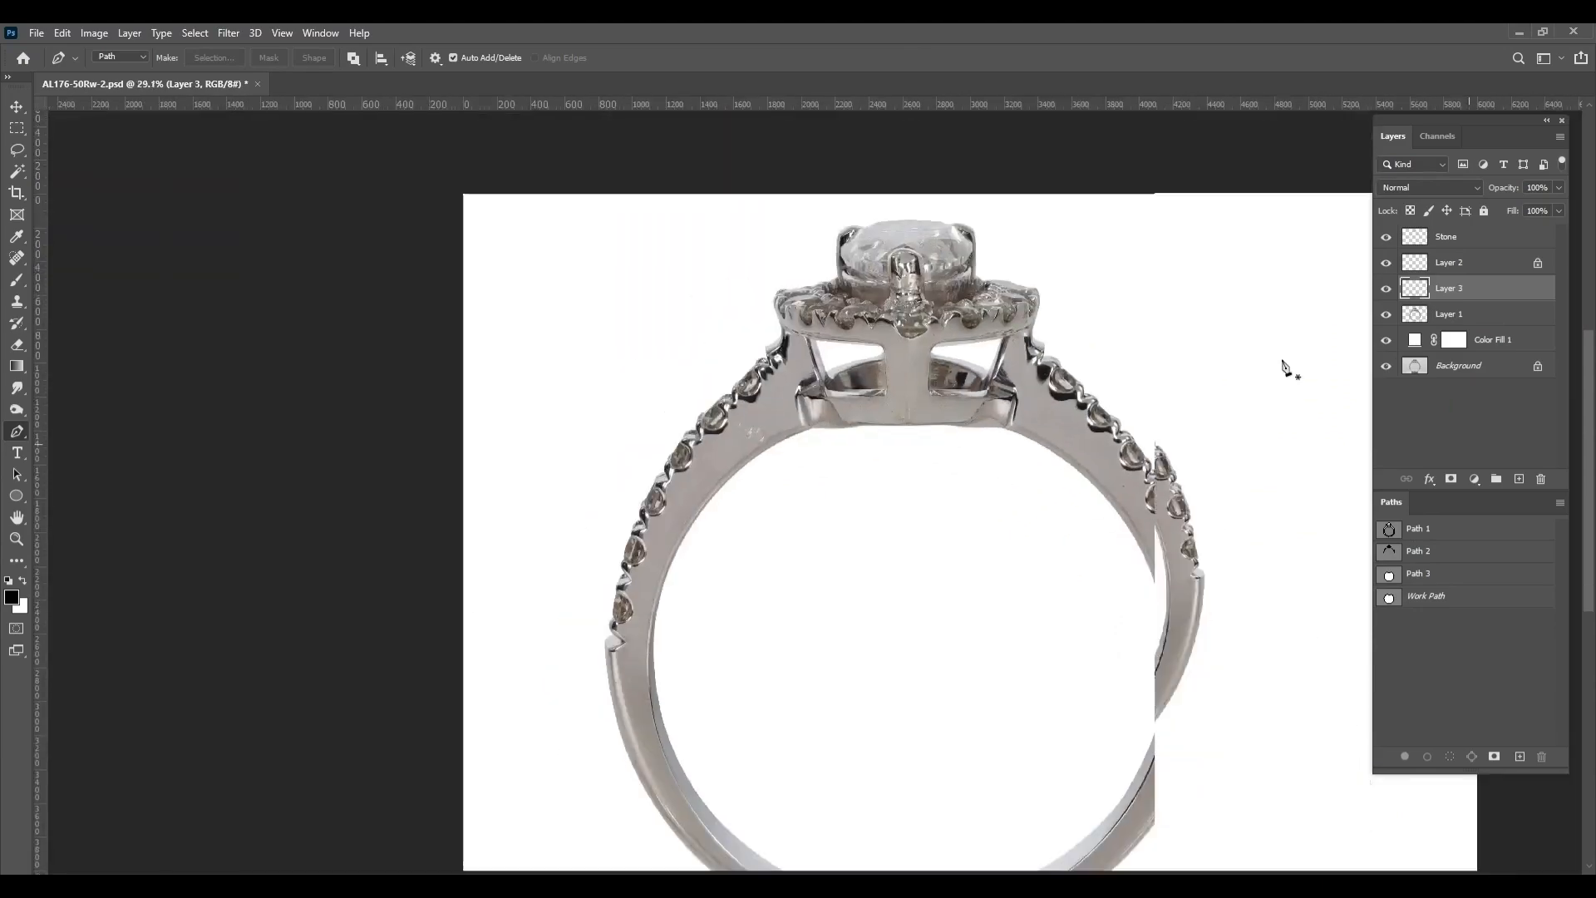
pyautogui.scroll(3, 857, 528)
# Smooth the selected bevel at the band's upper left on Layer 3 with the Mixer Brush
pyautogui.press('b')
pyautogui.scroll(5, 857, 527)
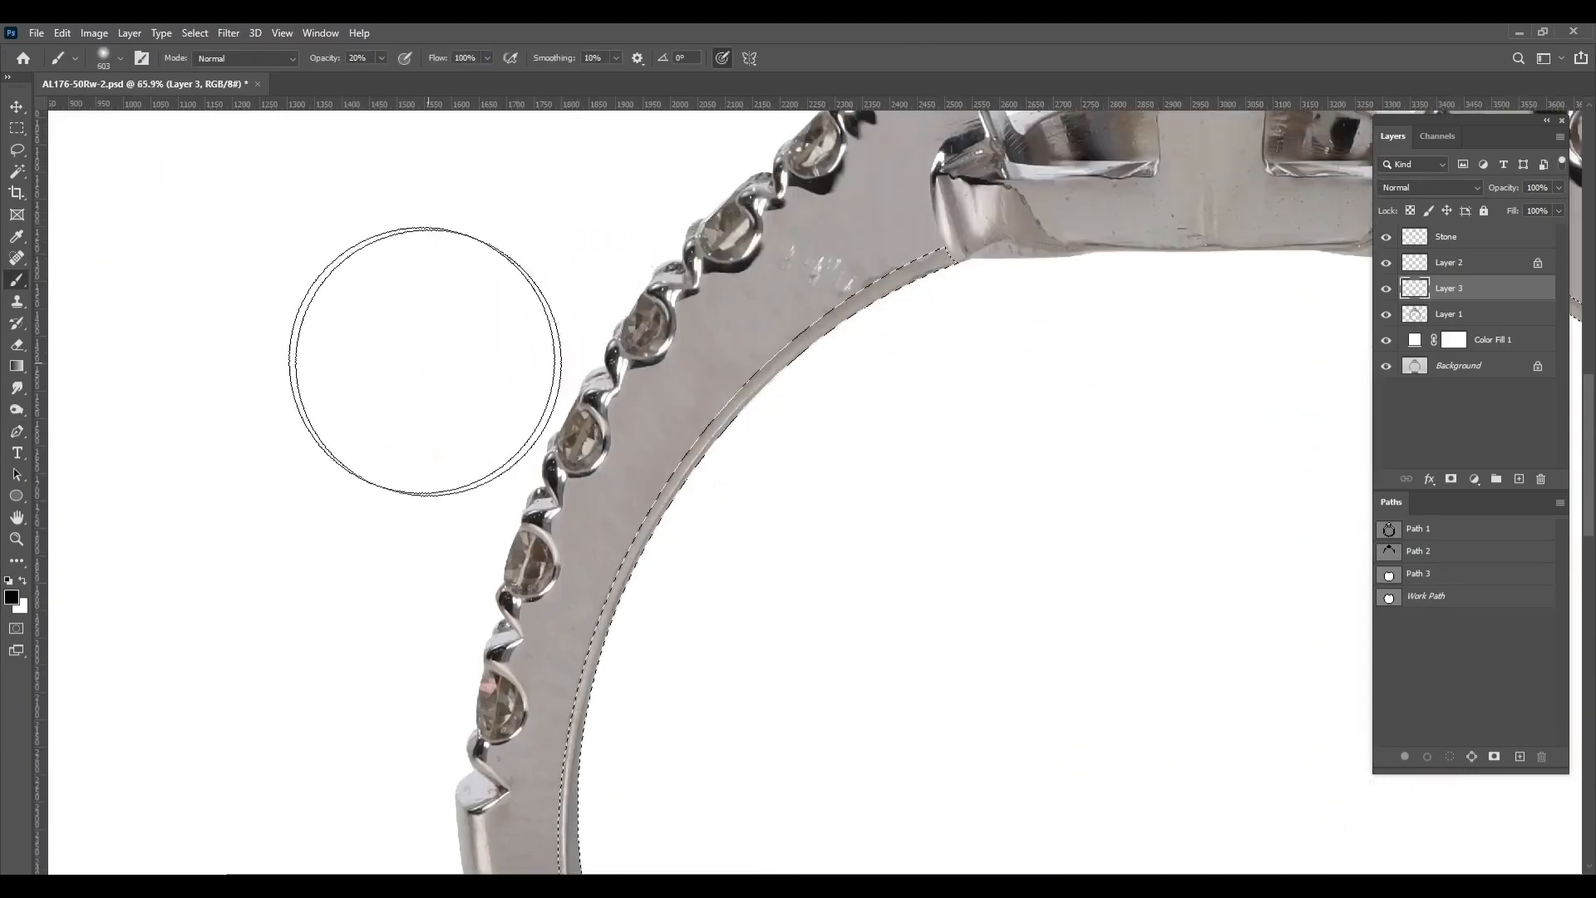
pyautogui.rightClick(17, 279)
pyautogui.click(111, 328)
pyautogui.scroll(4, 827, 241)
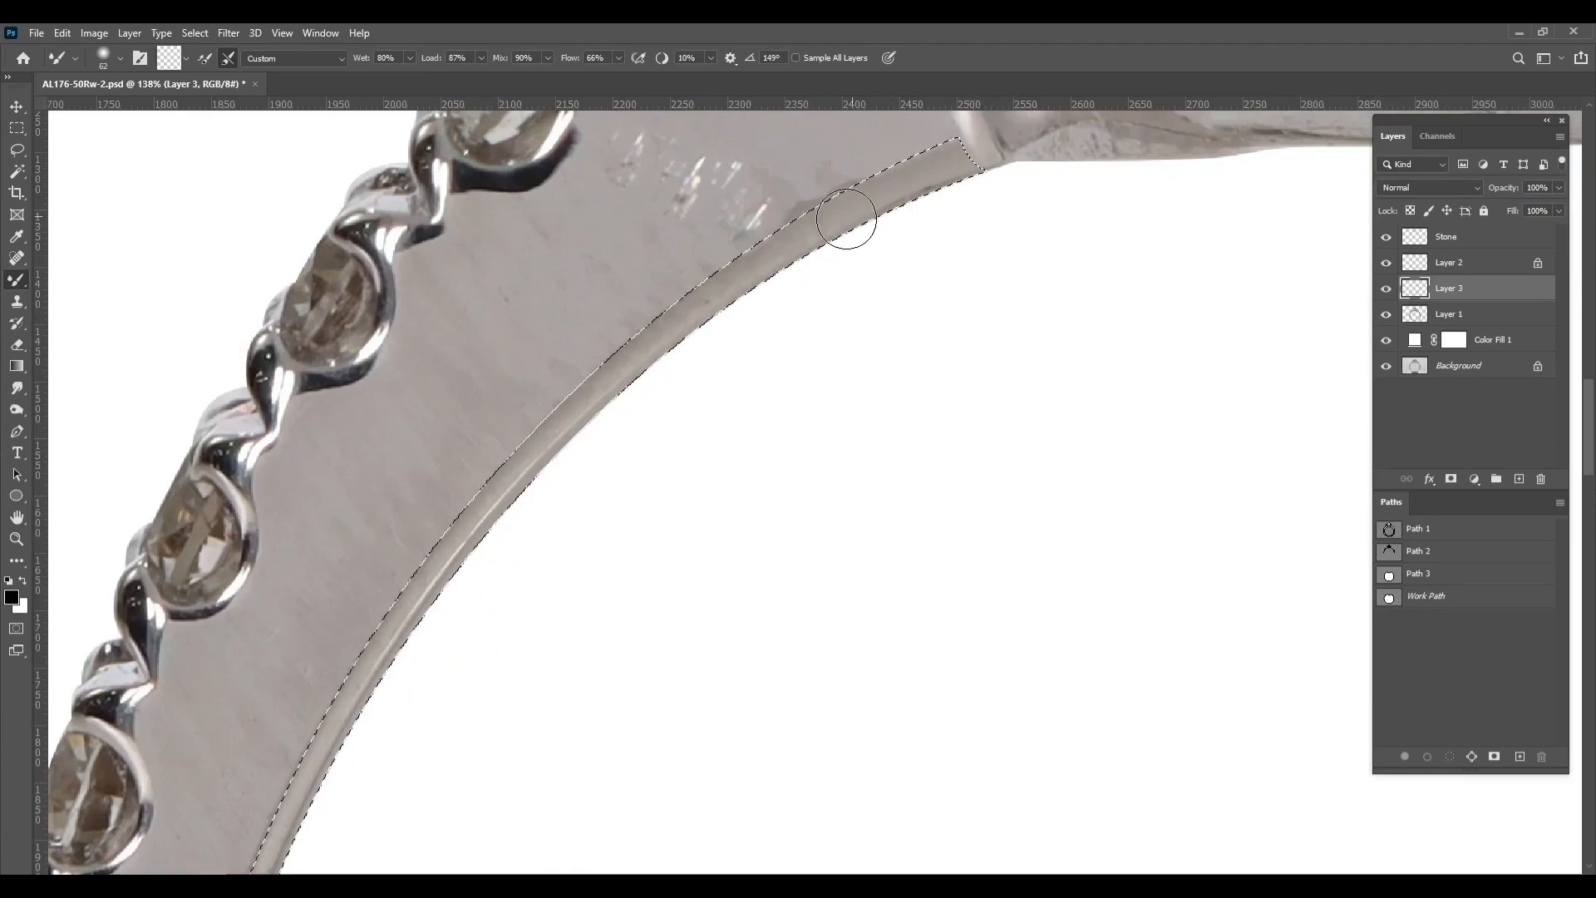
pyautogui.press('[')
pyautogui.press('[')
pyautogui.press(']')
pyautogui.press(']')
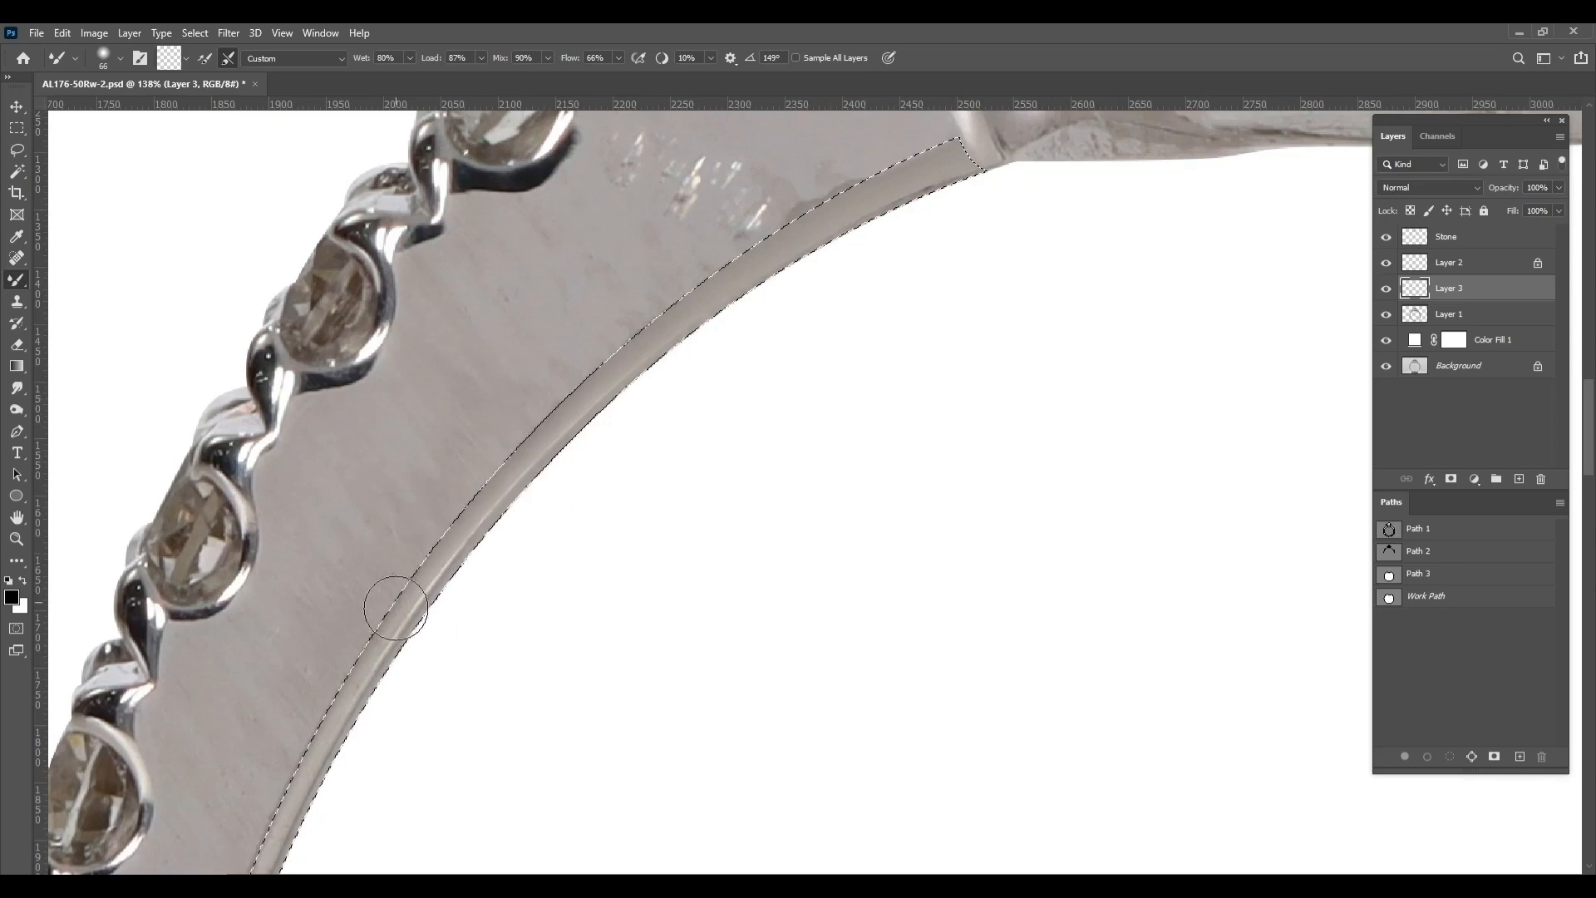
pyautogui.moveTo(395, 607); pyautogui.dragTo(662, 239)
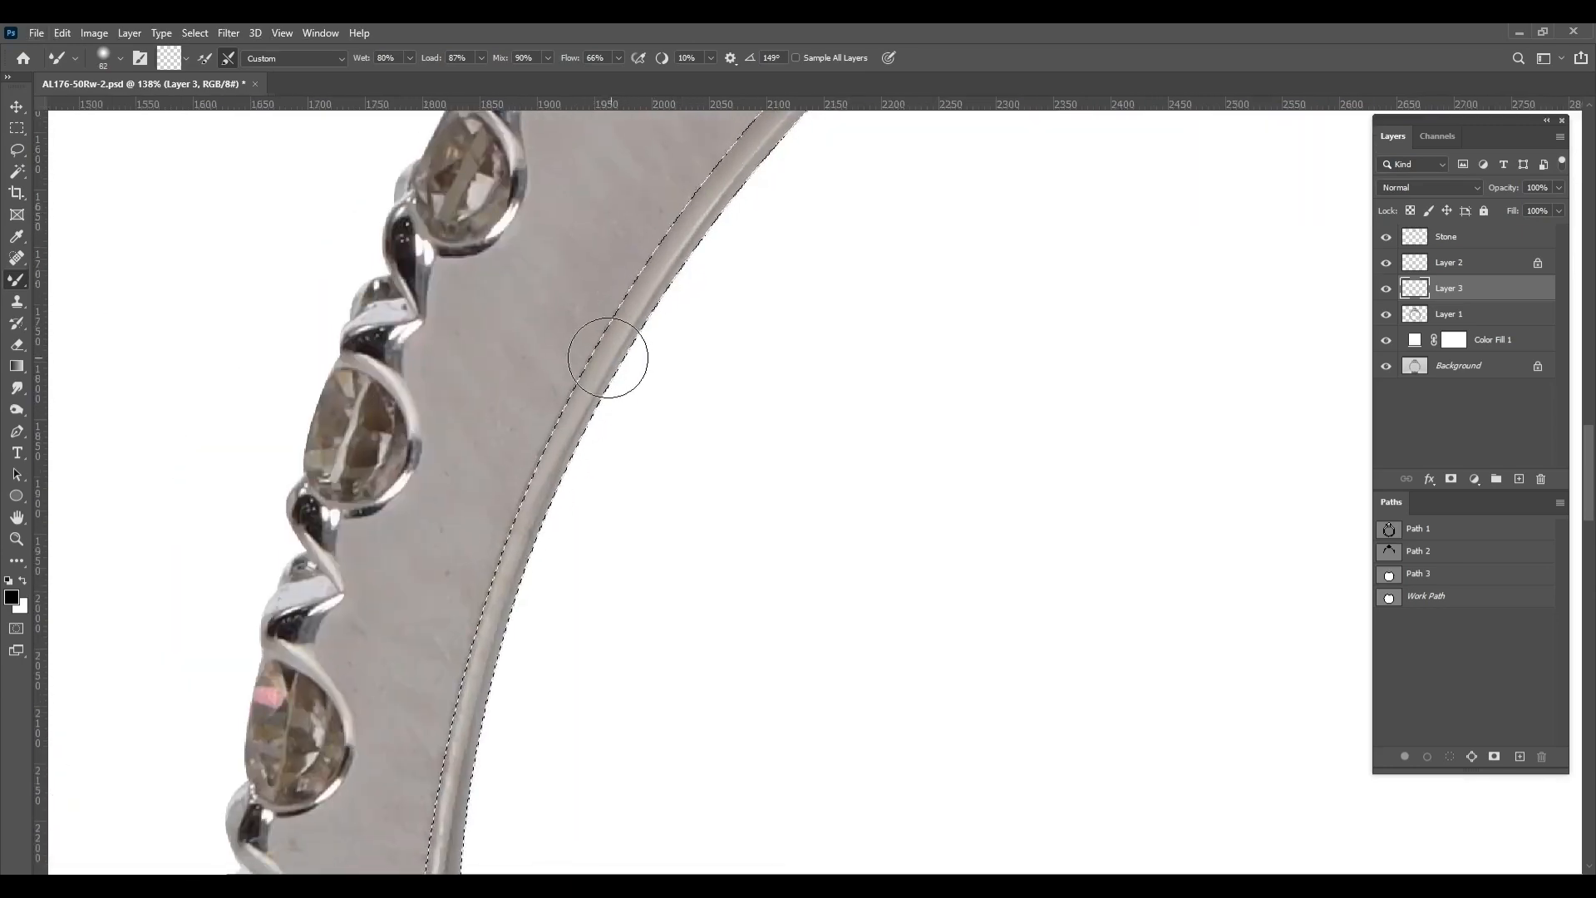
# Blend the inner bevel smoothly down the band's left side with the mixer brush
pyautogui.moveTo(481, 613)
pyautogui.mouseDown()
pyautogui.moveTo(509, 435)
pyautogui.moveTo(498, 407)
pyautogui.mouseUp()
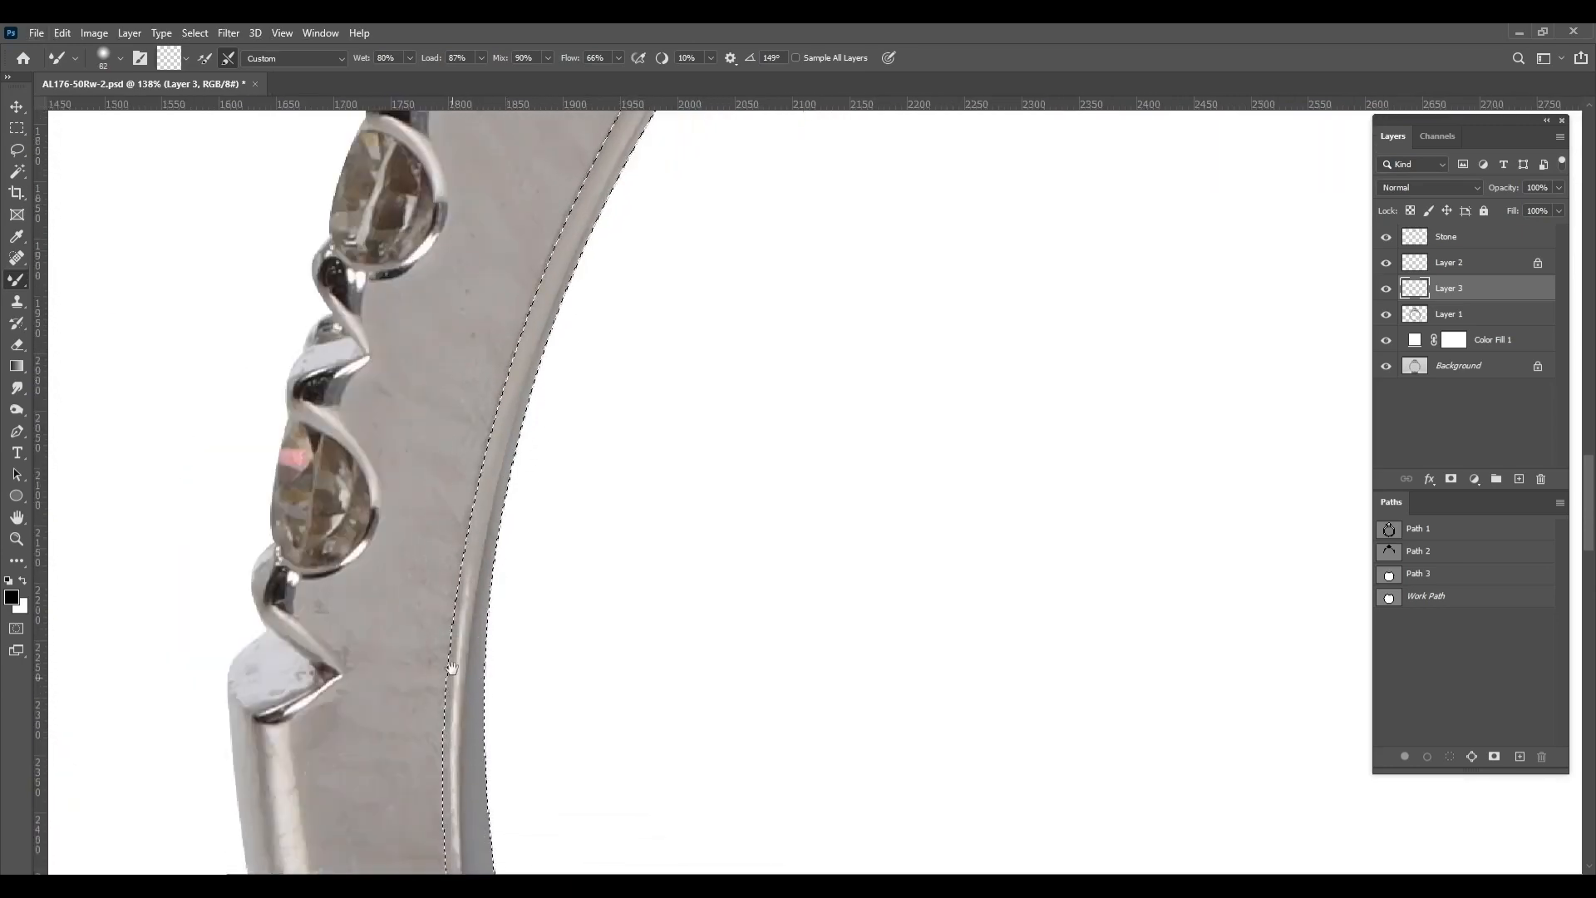
pyautogui.moveTo(451, 668); pyautogui.dragTo(466, 499)
pyautogui.moveTo(481, 388); pyautogui.dragTo(464, 586)
pyautogui.moveTo(464, 594)
pyautogui.mouseDown()
pyautogui.moveTo(453, 491)
pyautogui.moveTo(460, 574)
pyautogui.mouseUp()
pyautogui.moveTo(460, 576)
pyautogui.mouseDown()
pyautogui.moveTo(450, 457)
pyautogui.moveTo(451, 601)
pyautogui.moveTo(418, 452)
pyautogui.mouseUp()
pyautogui.moveTo(424, 478); pyautogui.dragTo(491, 767)
pyautogui.moveTo(492, 728)
pyautogui.mouseDown()
pyautogui.moveTo(438, 545)
pyautogui.moveTo(392, 481)
pyautogui.mouseUp()
pyautogui.moveTo(424, 532)
pyautogui.mouseDown()
pyautogui.moveTo(565, 804)
pyautogui.moveTo(504, 640)
pyautogui.mouseUp()
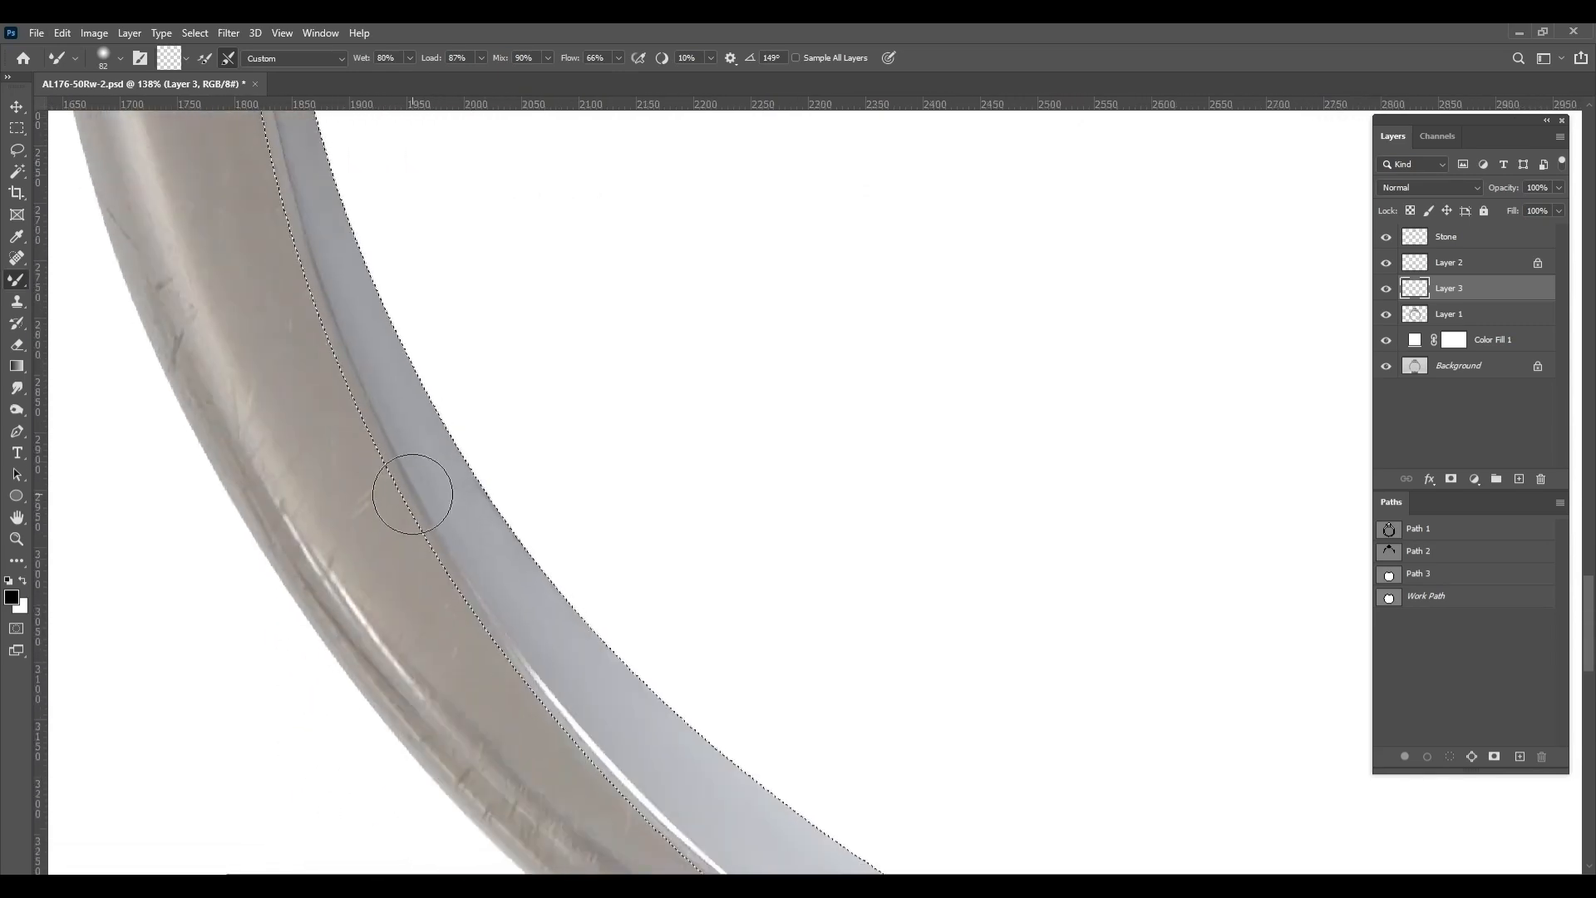
# Blend the bevel at the lower left over the bright line and dark gap using a larger mixer brush
pyautogui.moveTo(412, 493)
pyautogui.mouseDown()
pyautogui.moveTo(337, 334)
pyautogui.moveTo(378, 382)
pyautogui.moveTo(435, 523)
pyautogui.moveTo(755, 816)
pyautogui.moveTo(669, 695)
pyautogui.mouseUp()
pyautogui.moveTo(798, 698); pyautogui.dragTo(657, 507)
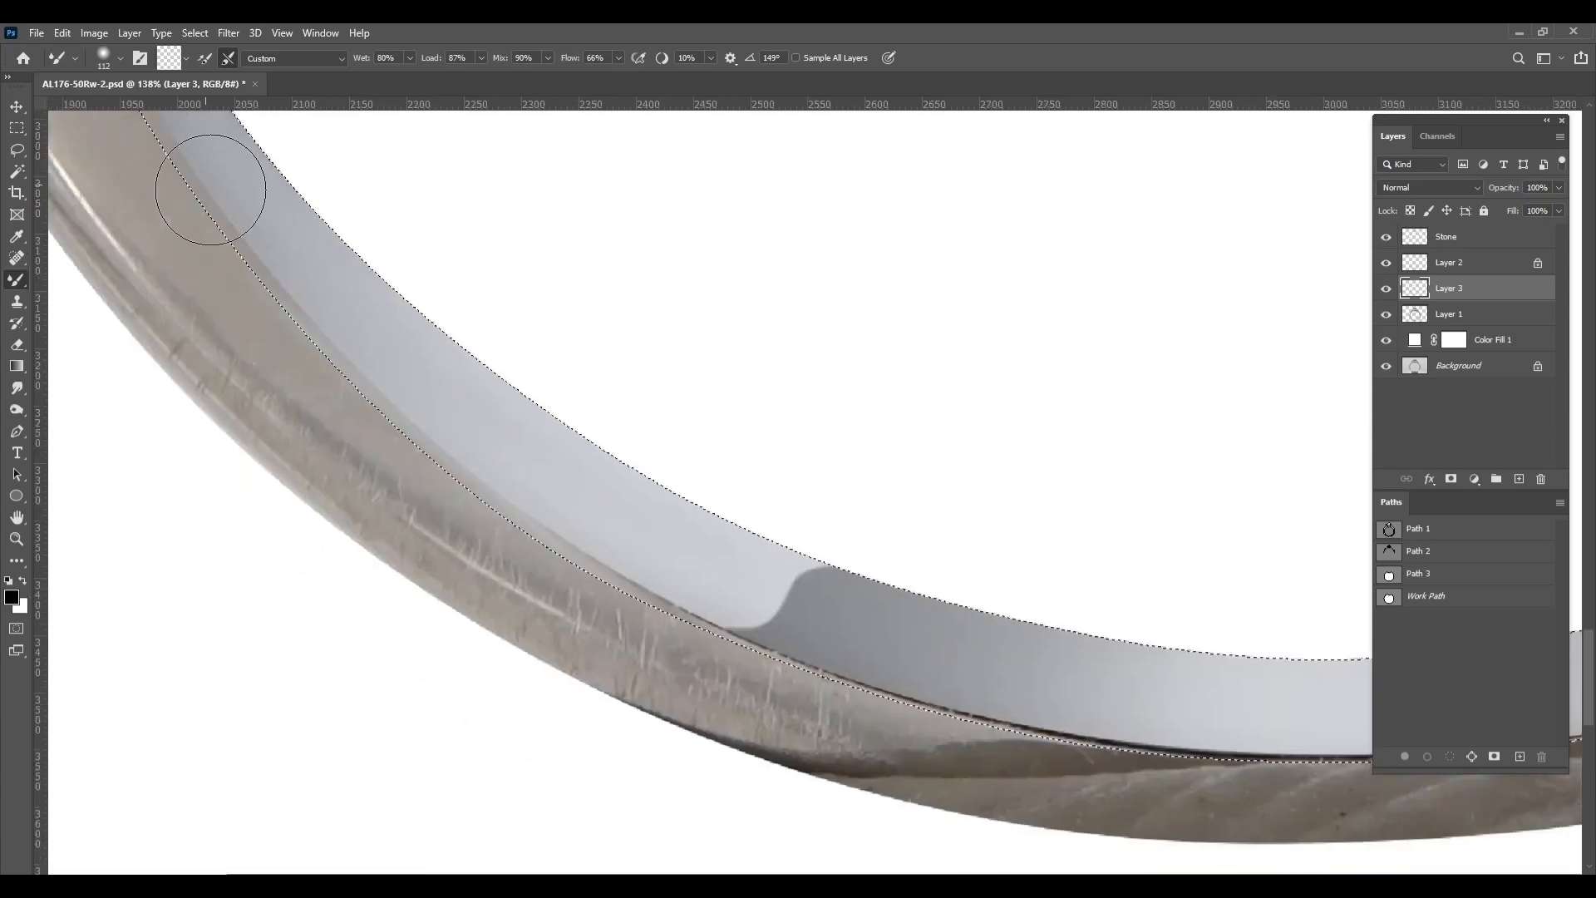
pyautogui.moveTo(1078, 764); pyautogui.dragTo(1393, 773)
pyautogui.moveTo(1347, 573); pyautogui.dragTo(1172, 483)
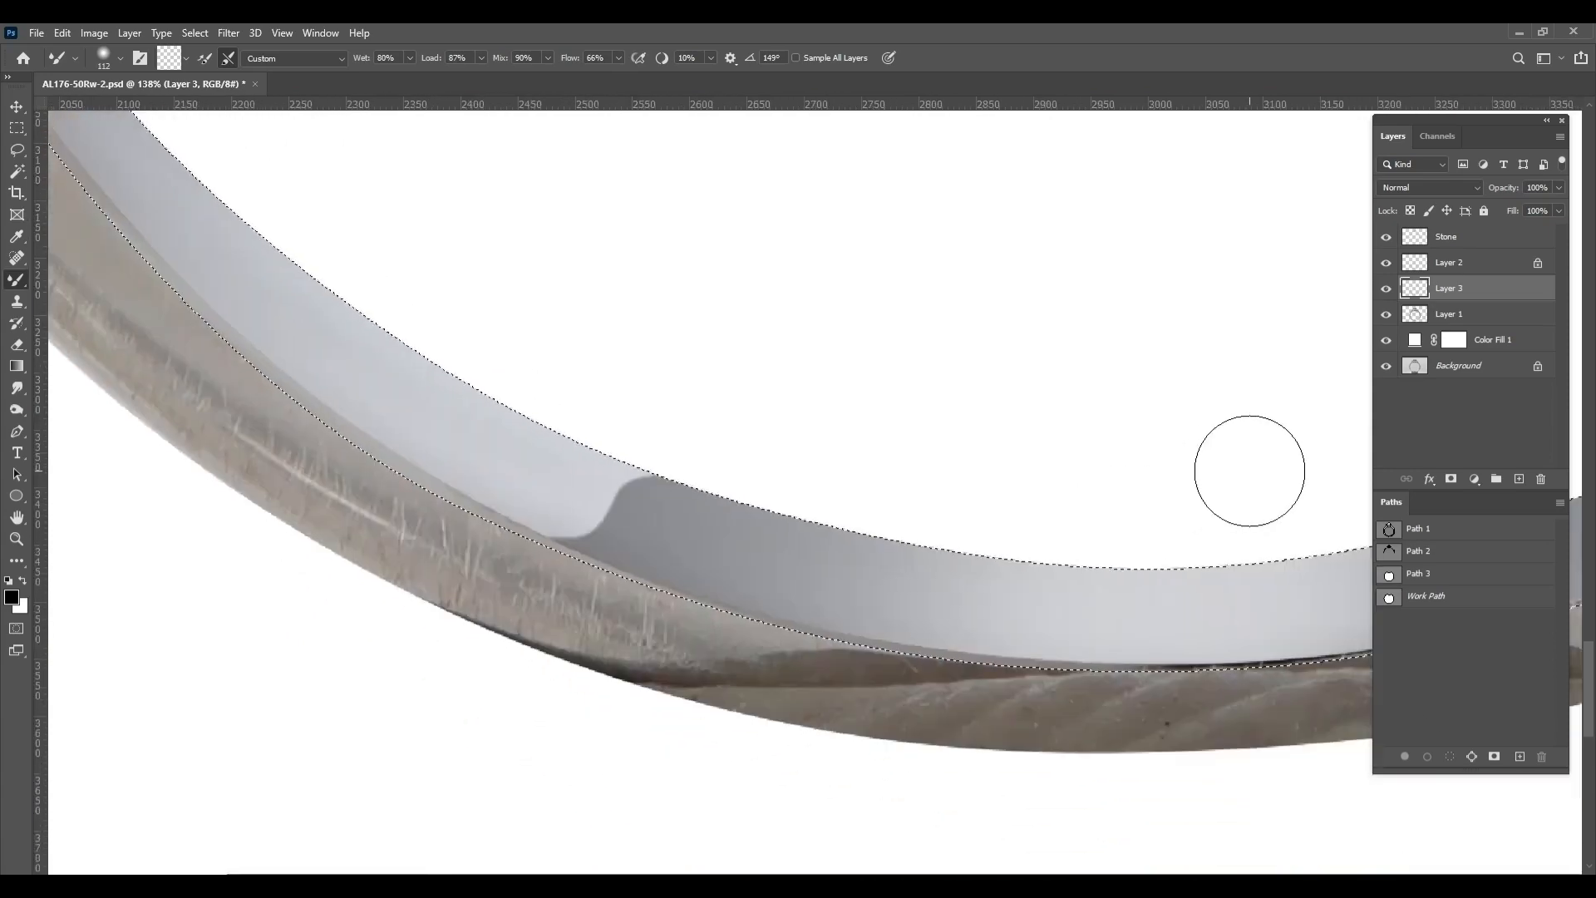
# Lock Layer 3's transparent pixels and smooth the bevel edge along the band's bottom toward the lower right
pyautogui.click(1410, 211)
pyautogui.moveTo(727, 597); pyautogui.dragTo(739, 597)
pyautogui.moveTo(1197, 606); pyautogui.dragTo(811, 608)
pyautogui.moveTo(684, 645)
pyautogui.mouseDown()
pyautogui.moveTo(974, 653)
pyautogui.moveTo(1106, 617)
pyautogui.mouseUp()
pyautogui.moveTo(1103, 612)
pyautogui.mouseDown()
pyautogui.moveTo(951, 613)
pyautogui.moveTo(1090, 591)
pyautogui.moveTo(1000, 616)
pyautogui.moveTo(1081, 581)
pyautogui.mouseUp()
pyautogui.moveTo(1040, 589)
pyautogui.mouseDown()
pyautogui.moveTo(791, 705)
pyautogui.moveTo(1023, 620)
pyautogui.moveTo(1189, 489)
pyautogui.mouseUp()
pyautogui.moveTo(1199, 482); pyautogui.dragTo(932, 665)
pyautogui.moveTo(1131, 463); pyautogui.dragTo(850, 705)
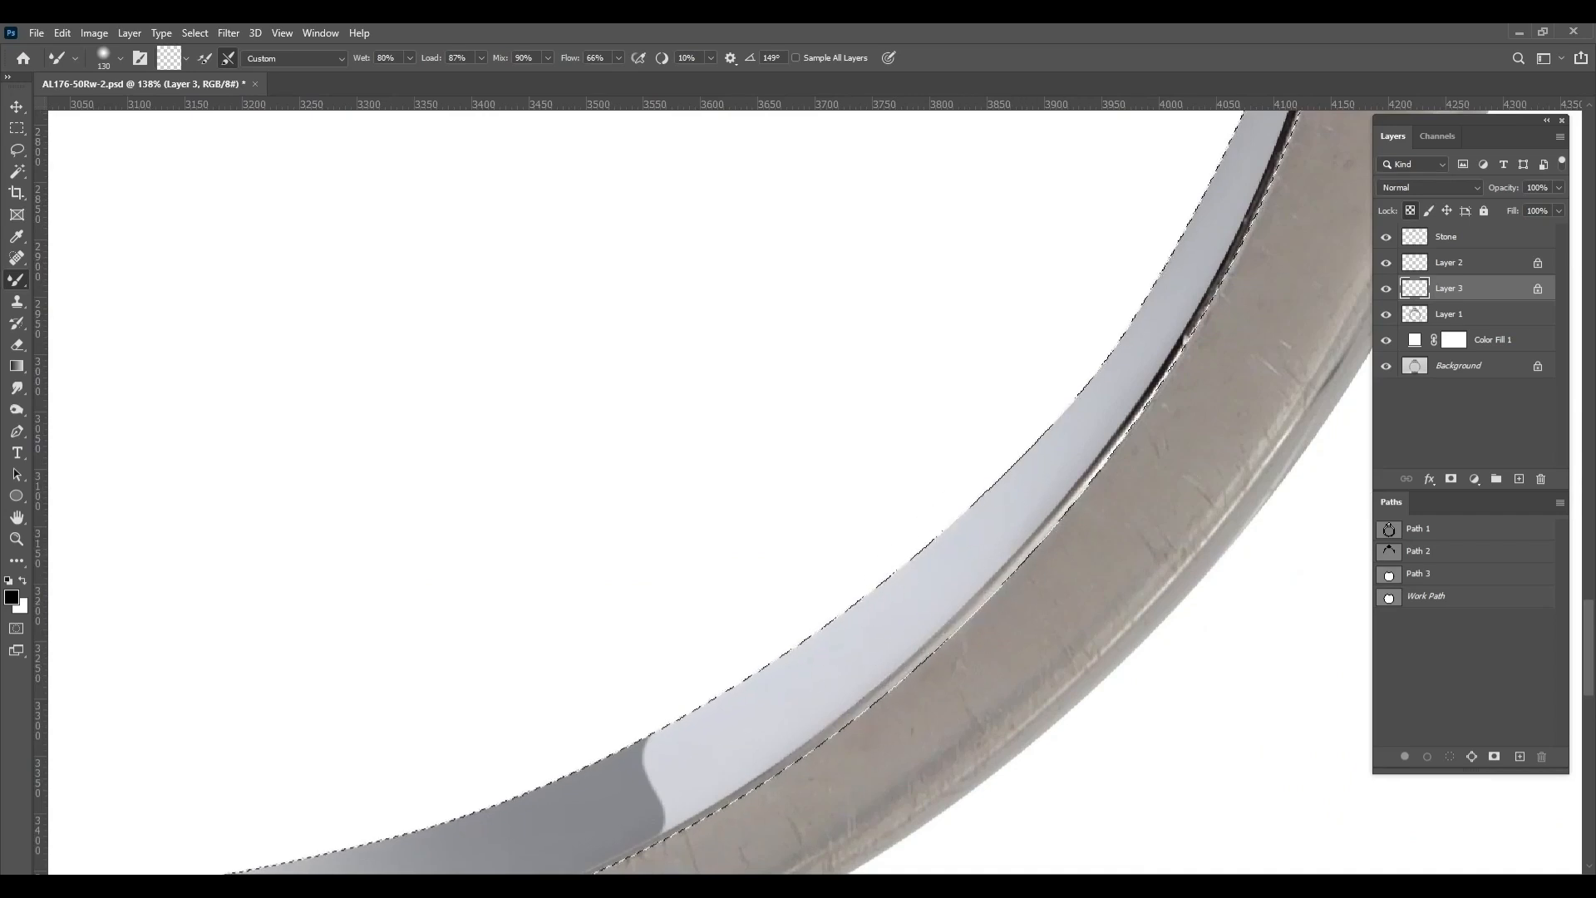
# Blend the dark line along the lower right inner bevel with a larger mixer brush
pyautogui.moveTo(899, 538); pyautogui.dragTo(918, 536)
pyautogui.moveTo(740, 804)
pyautogui.mouseDown()
pyautogui.moveTo(1228, 282)
pyautogui.moveTo(1121, 498)
pyautogui.mouseUp()
pyautogui.moveTo(1097, 480); pyautogui.dragTo(1242, 148)
pyautogui.moveTo(1151, 426)
pyautogui.mouseDown()
pyautogui.moveTo(1072, 616)
pyautogui.moveTo(1139, 401)
pyautogui.moveTo(1175, 347)
pyautogui.moveTo(1015, 753)
pyautogui.mouseUp()
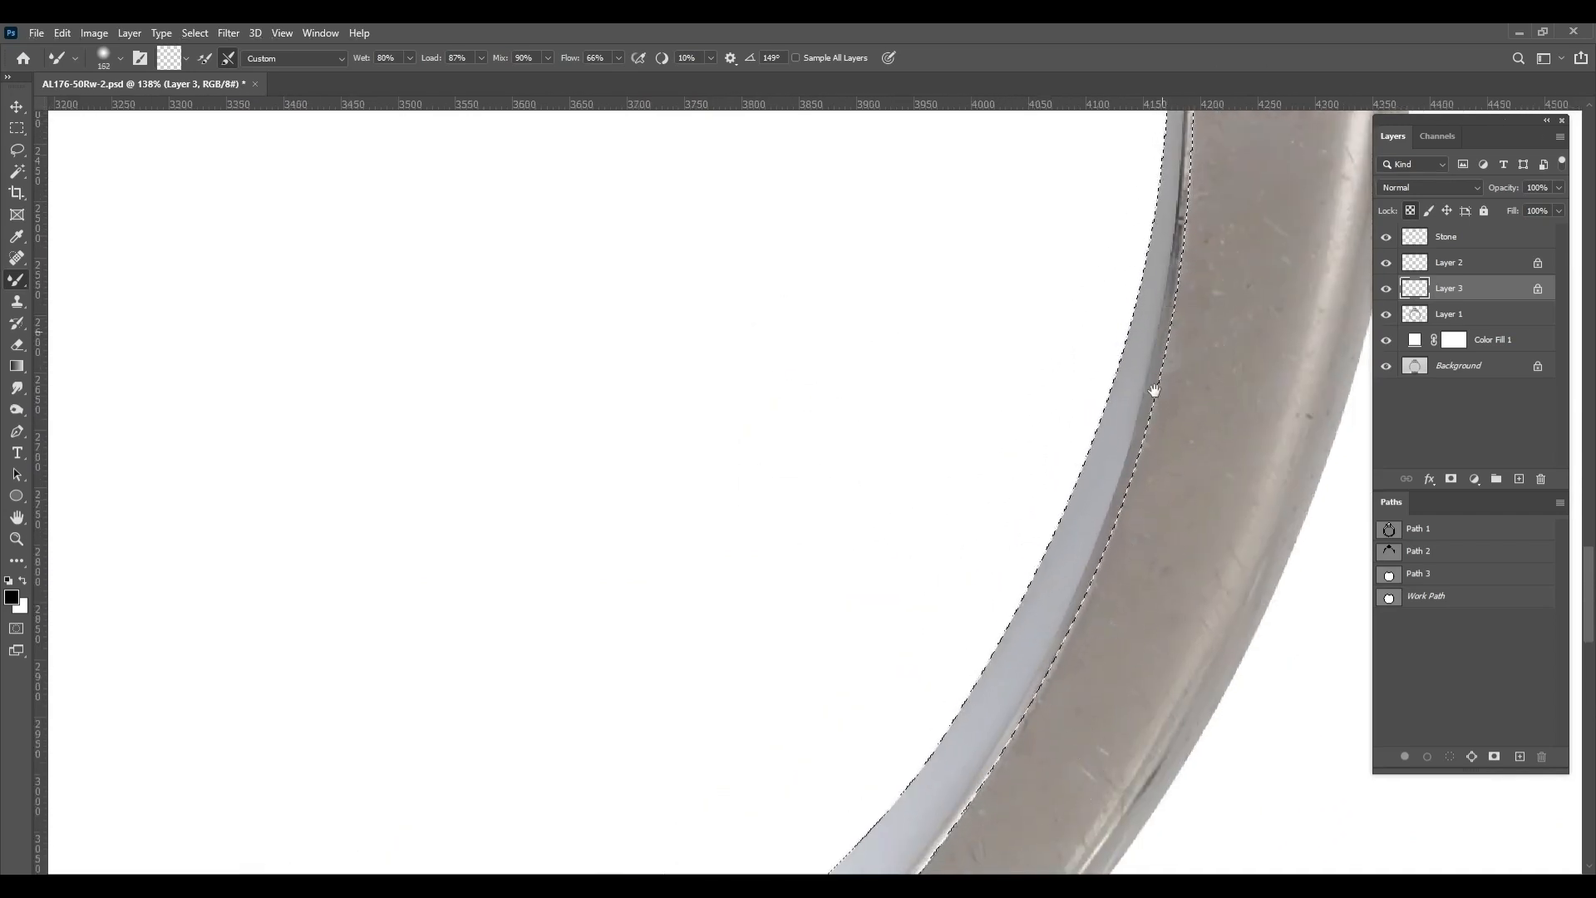
pyautogui.moveTo(1152, 391); pyautogui.dragTo(1090, 765)
pyautogui.moveTo(1124, 530)
pyautogui.mouseDown()
pyautogui.moveTo(1115, 360)
pyautogui.moveTo(1126, 529)
pyautogui.mouseUp()
# Blend the inner bevel smoothly up the band's right side with the mixer brush
pyautogui.moveTo(1139, 481)
pyautogui.mouseDown()
pyautogui.moveTo(1095, 215)
pyautogui.moveTo(1111, 370)
pyautogui.mouseUp()
pyautogui.moveTo(1115, 658)
pyautogui.mouseDown()
pyautogui.moveTo(1130, 602)
pyautogui.moveTo(1098, 391)
pyautogui.mouseUp()
pyautogui.moveTo(1086, 443); pyautogui.dragTo(1151, 703)
pyautogui.moveTo(1008, 241)
pyautogui.mouseDown()
pyautogui.moveTo(1108, 505)
pyautogui.moveTo(973, 231)
pyautogui.mouseUp()
pyautogui.moveTo(998, 357); pyautogui.dragTo(1052, 603)
pyautogui.moveTo(890, 323)
pyautogui.mouseDown()
pyautogui.moveTo(962, 360)
pyautogui.moveTo(1155, 660)
pyautogui.moveTo(1194, 779)
pyautogui.mouseUp()
pyautogui.moveTo(1168, 675); pyautogui.dragTo(1098, 267)
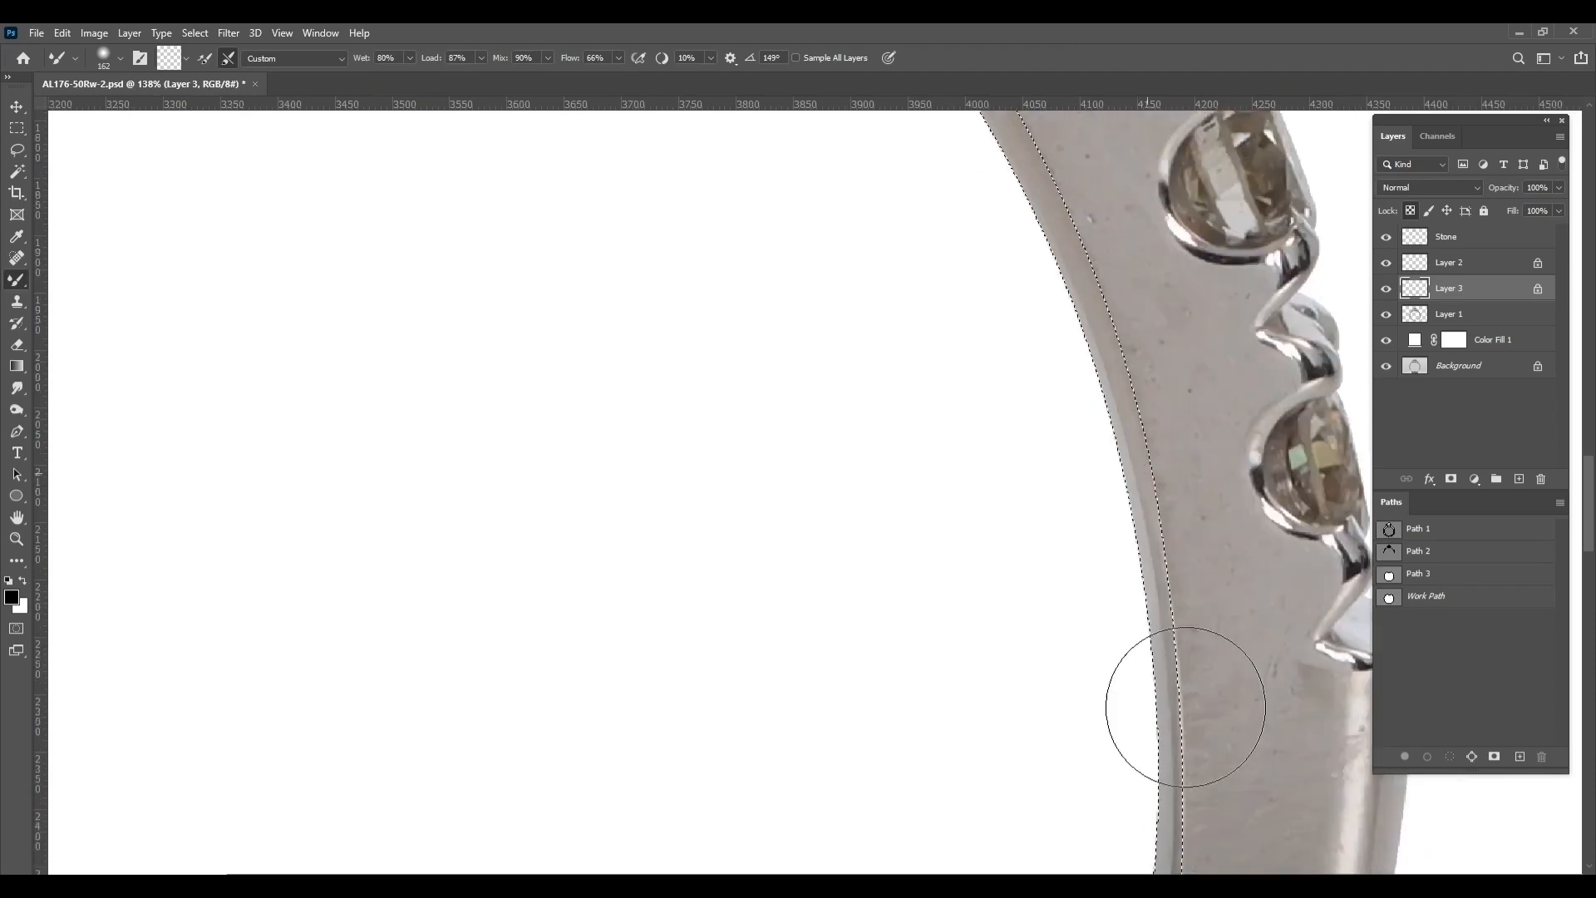
# Smooth the bevel along the upper right shoulder with a slightly larger mixer brush and clear the selection
pyautogui.moveTo(948, 195); pyautogui.dragTo(1193, 830)
pyautogui.press(']')
pyautogui.moveTo(667, 235)
pyautogui.mouseDown()
pyautogui.moveTo(848, 315)
pyautogui.moveTo(1112, 532)
pyautogui.moveTo(1247, 774)
pyautogui.moveTo(1157, 586)
pyautogui.mouseUp()
pyautogui.moveTo(948, 345); pyautogui.dragTo(1108, 571)
pyautogui.moveTo(1262, 824); pyautogui.dragTo(1194, 670)
pyautogui.hotkey('ctrl', 'd')
# Review the retouched inner bevel around the ring and compare it with Layer 3 hidden and shown
pyautogui.scroll(-5, 1164, 665)
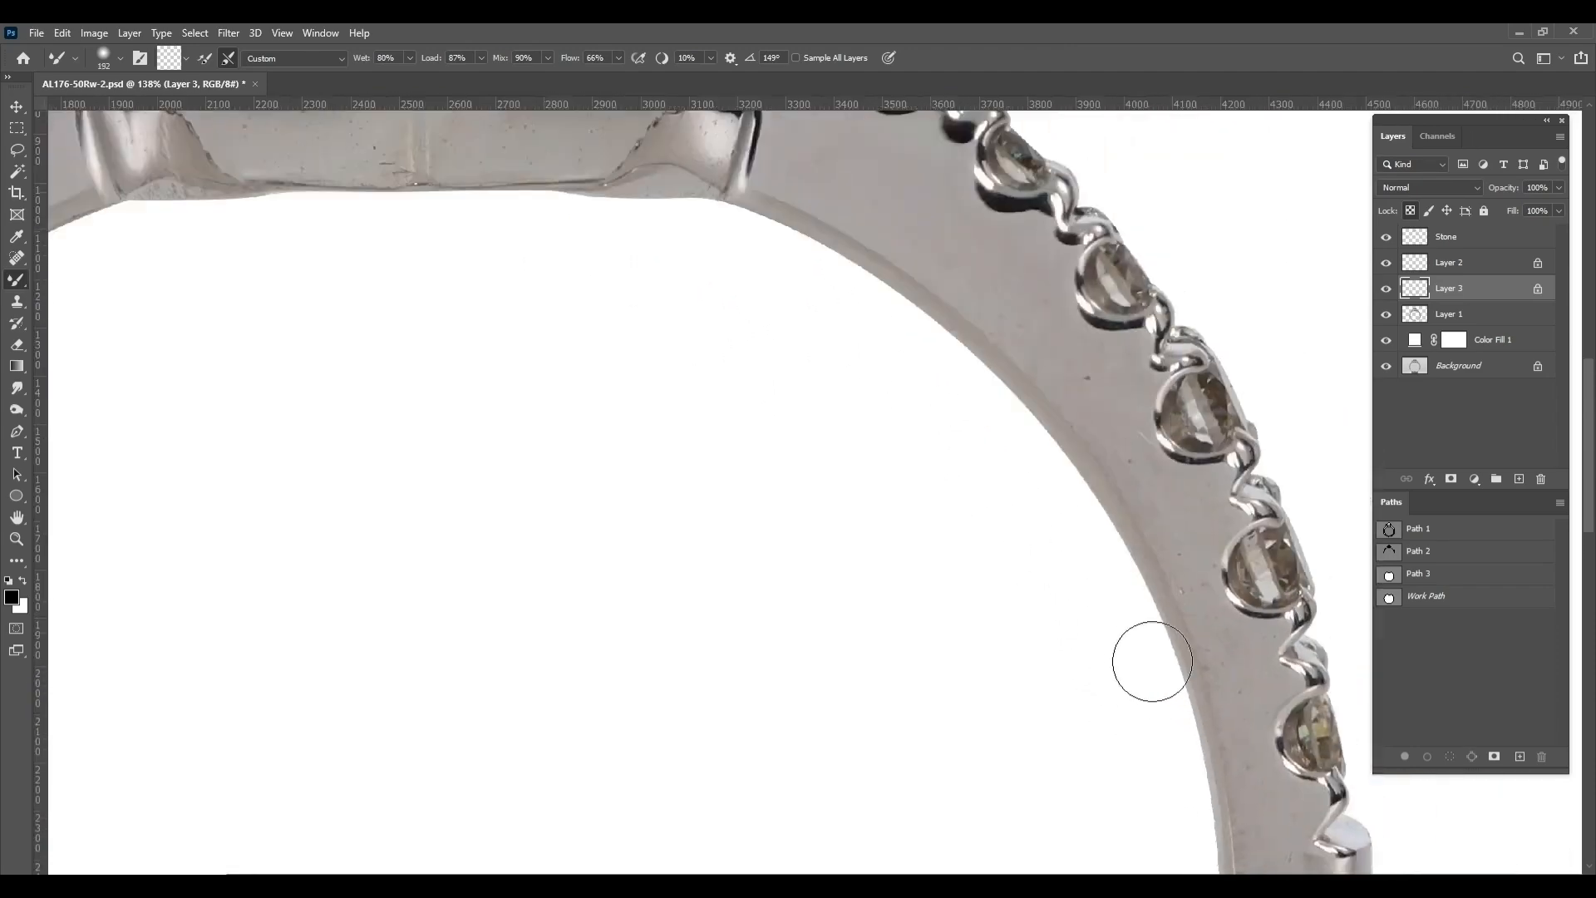
pyautogui.moveTo(722, 568); pyautogui.dragTo(898, 404)
pyautogui.moveTo(681, 675); pyautogui.dragTo(545, 143)
pyautogui.moveTo(1140, 453); pyautogui.dragTo(1118, 634)
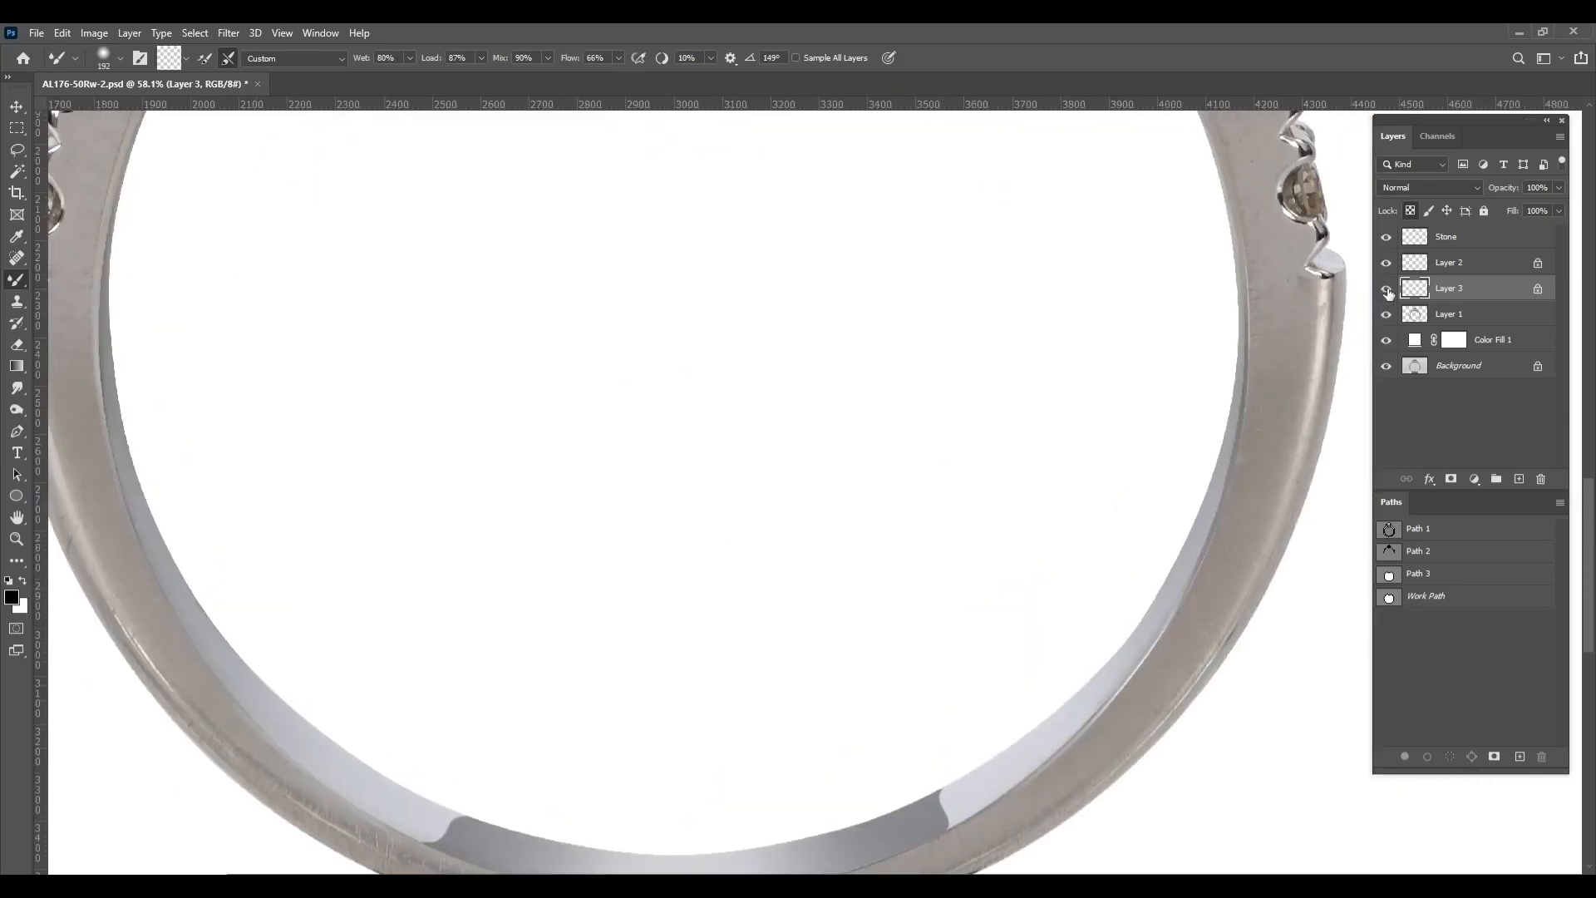
pyautogui.click(1386, 290)
pyautogui.click(1386, 290)
pyautogui.click(1387, 290)
pyautogui.scroll(-3, 738, 389)
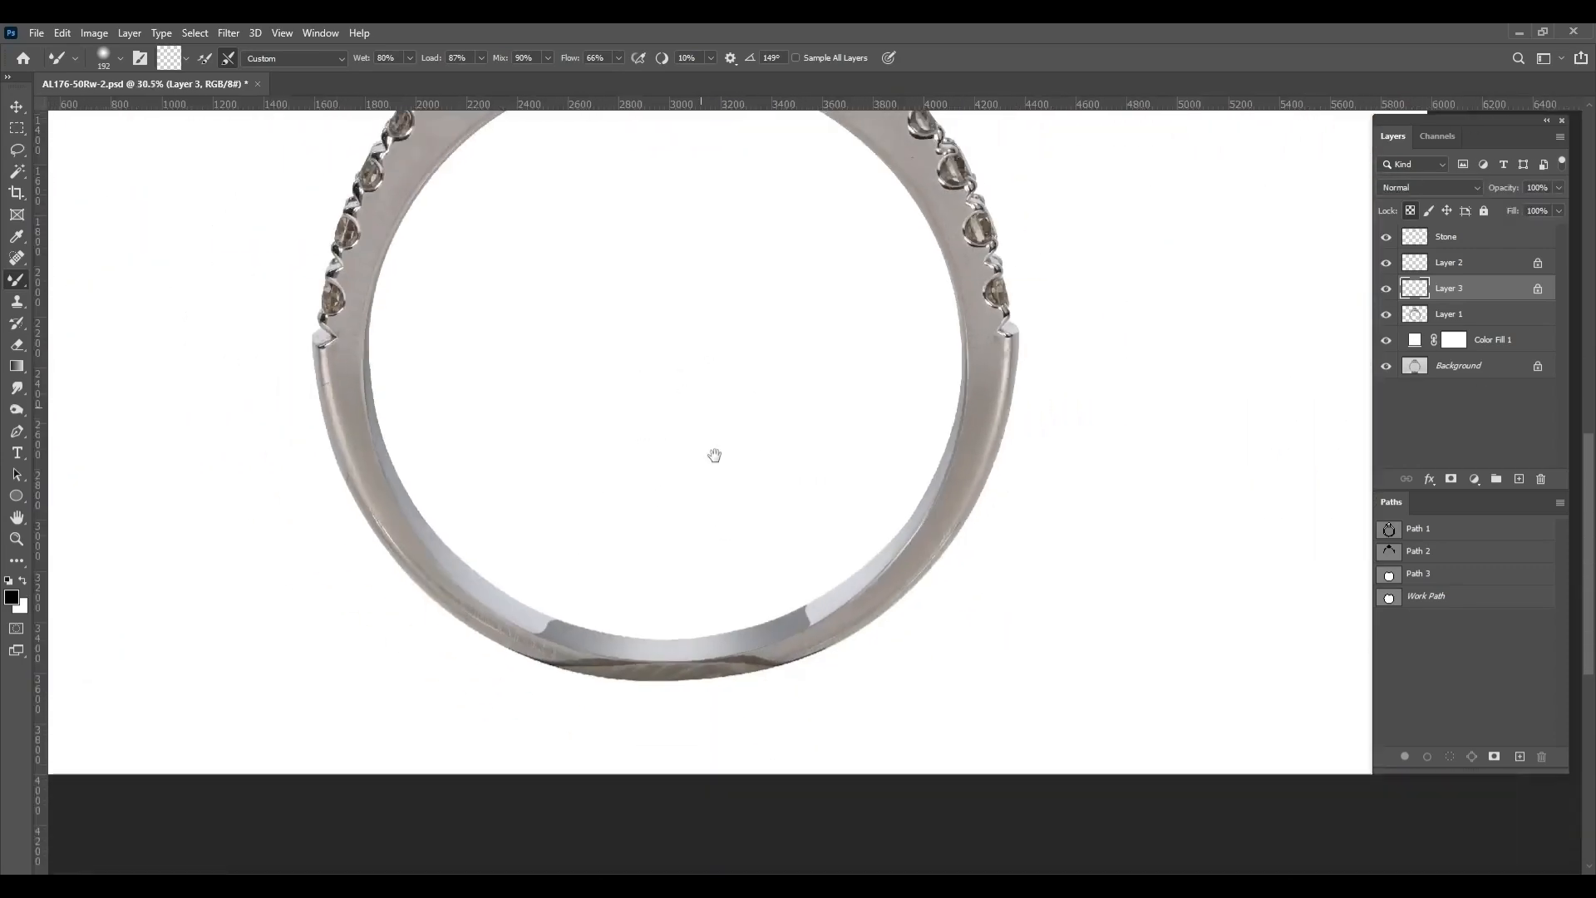
# Save the work path as Path 4 and deselect it
pyautogui.moveTo(716, 453); pyautogui.dragTo(767, 610)
pyautogui.doubleClick(1453, 601)
pyautogui.press('Return')
pyautogui.click(1414, 652)
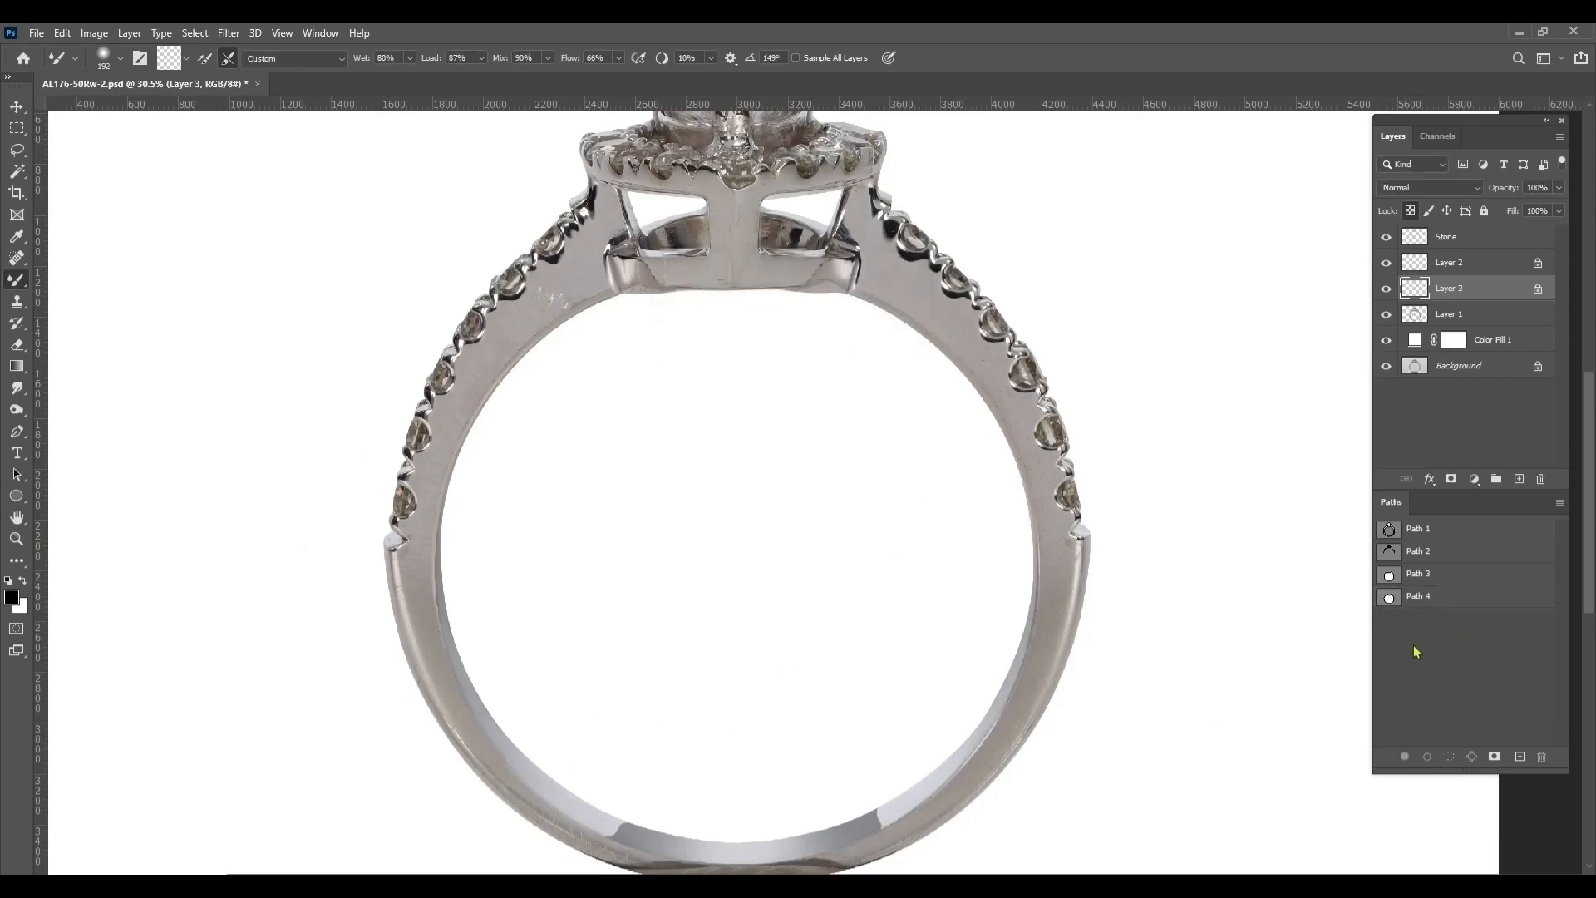
# Start a pen path below the left shoulder's last stone and trace the outer ridge down the band's left side
pyautogui.scroll(3, 790, 732)
pyautogui.moveTo(798, 773); pyautogui.dragTo(773, 499)
pyautogui.moveTo(121, 299); pyautogui.dragTo(581, 688)
pyautogui.scroll(1, 516, 516)
pyautogui.press('p')
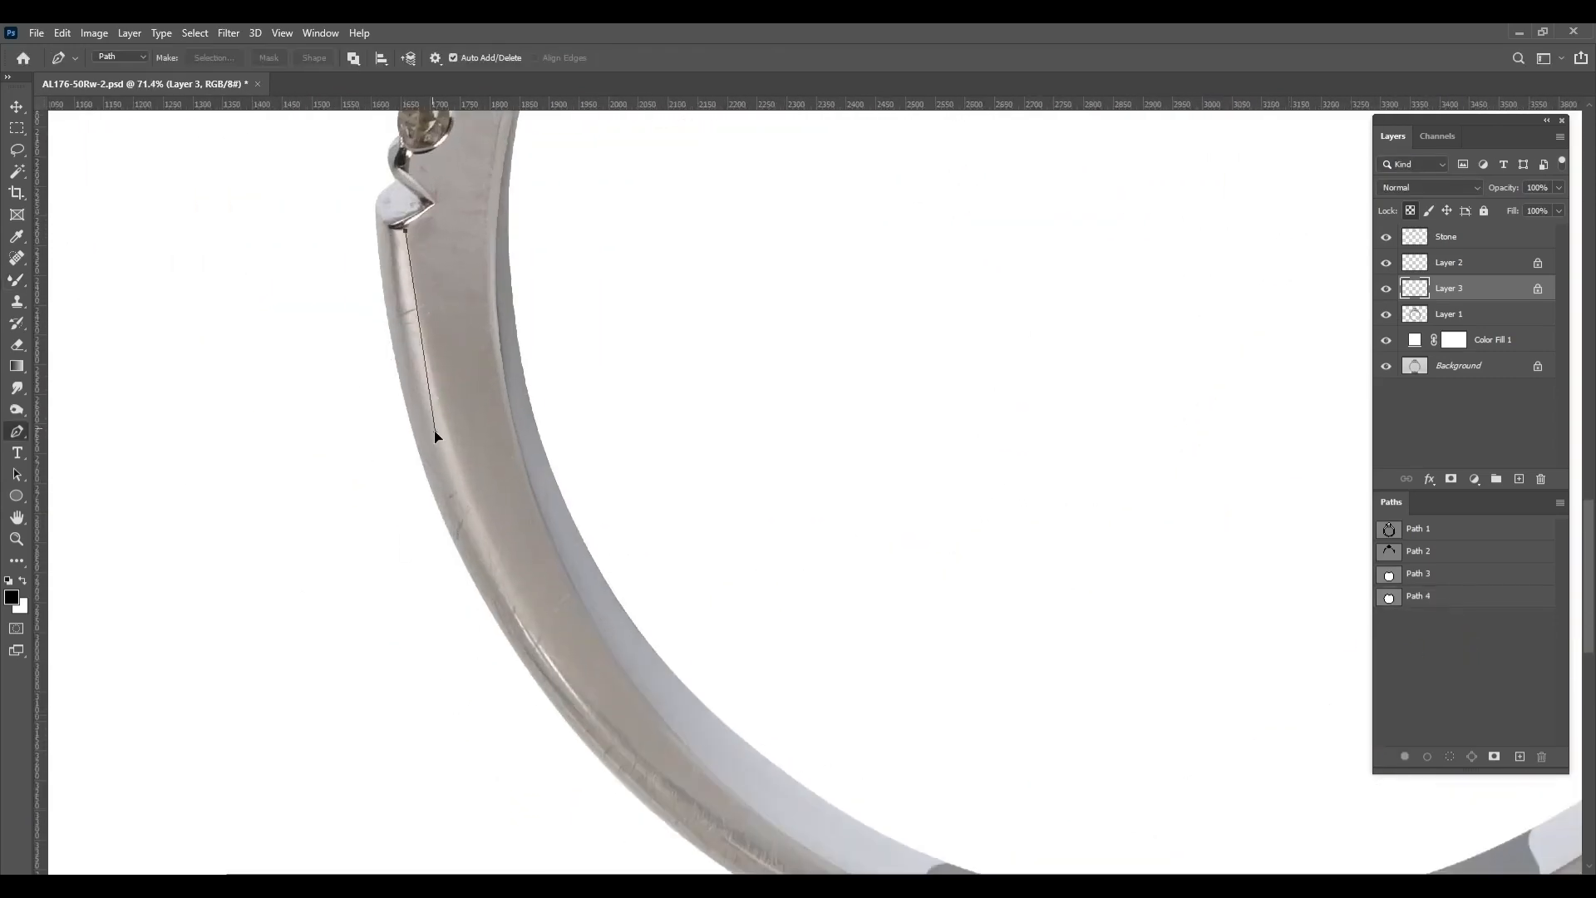
pyautogui.moveTo(435, 432); pyautogui.dragTo(437, 439)
pyautogui.moveTo(602, 711); pyautogui.dragTo(461, 483)
pyautogui.moveTo(635, 681); pyautogui.dragTo(934, 866)
# Continue the path loosely beneath the band and up its right outer ridge to the shoulder setting
pyautogui.scroll(-2, 939, 831)
pyautogui.moveTo(1190, 834); pyautogui.dragTo(1319, 795)
pyautogui.moveTo(1360, 665); pyautogui.dragTo(895, 715)
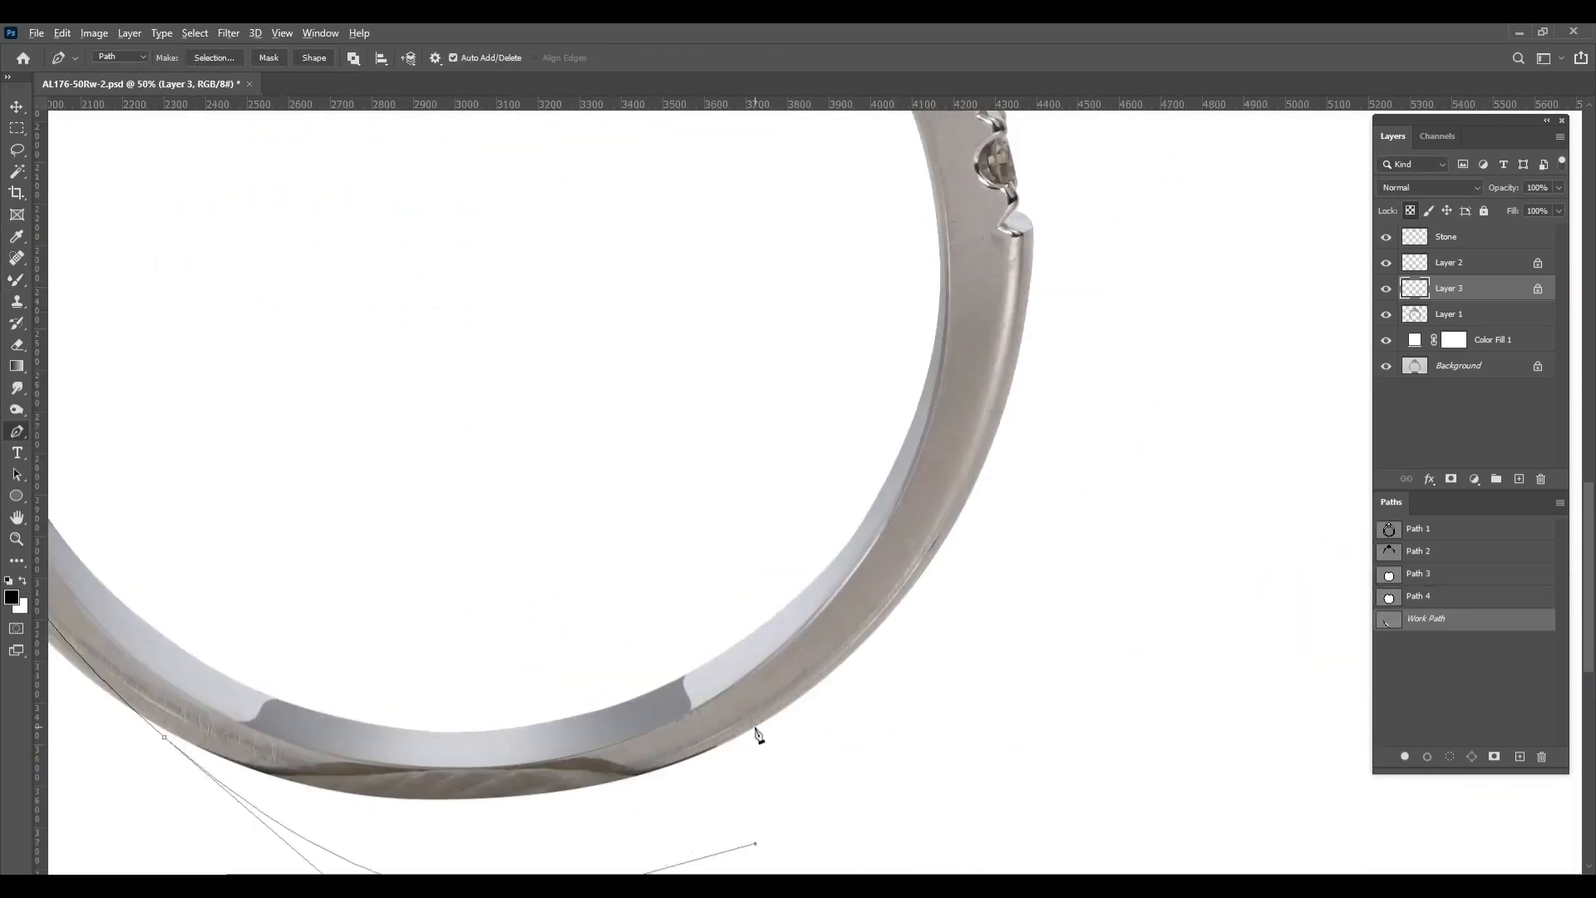
pyautogui.moveTo(755, 729); pyautogui.dragTo(802, 693)
pyautogui.scroll(1, 942, 535)
pyautogui.moveTo(956, 466); pyautogui.dragTo(1002, 390)
pyautogui.moveTo(1000, 259); pyautogui.dragTo(1000, 399)
pyautogui.scroll(2, 1000, 401)
pyautogui.click(990, 421)
# Trace the path around the metal rims of the lowest stones on the right shoulder
pyautogui.scroll(-6, 991, 420)
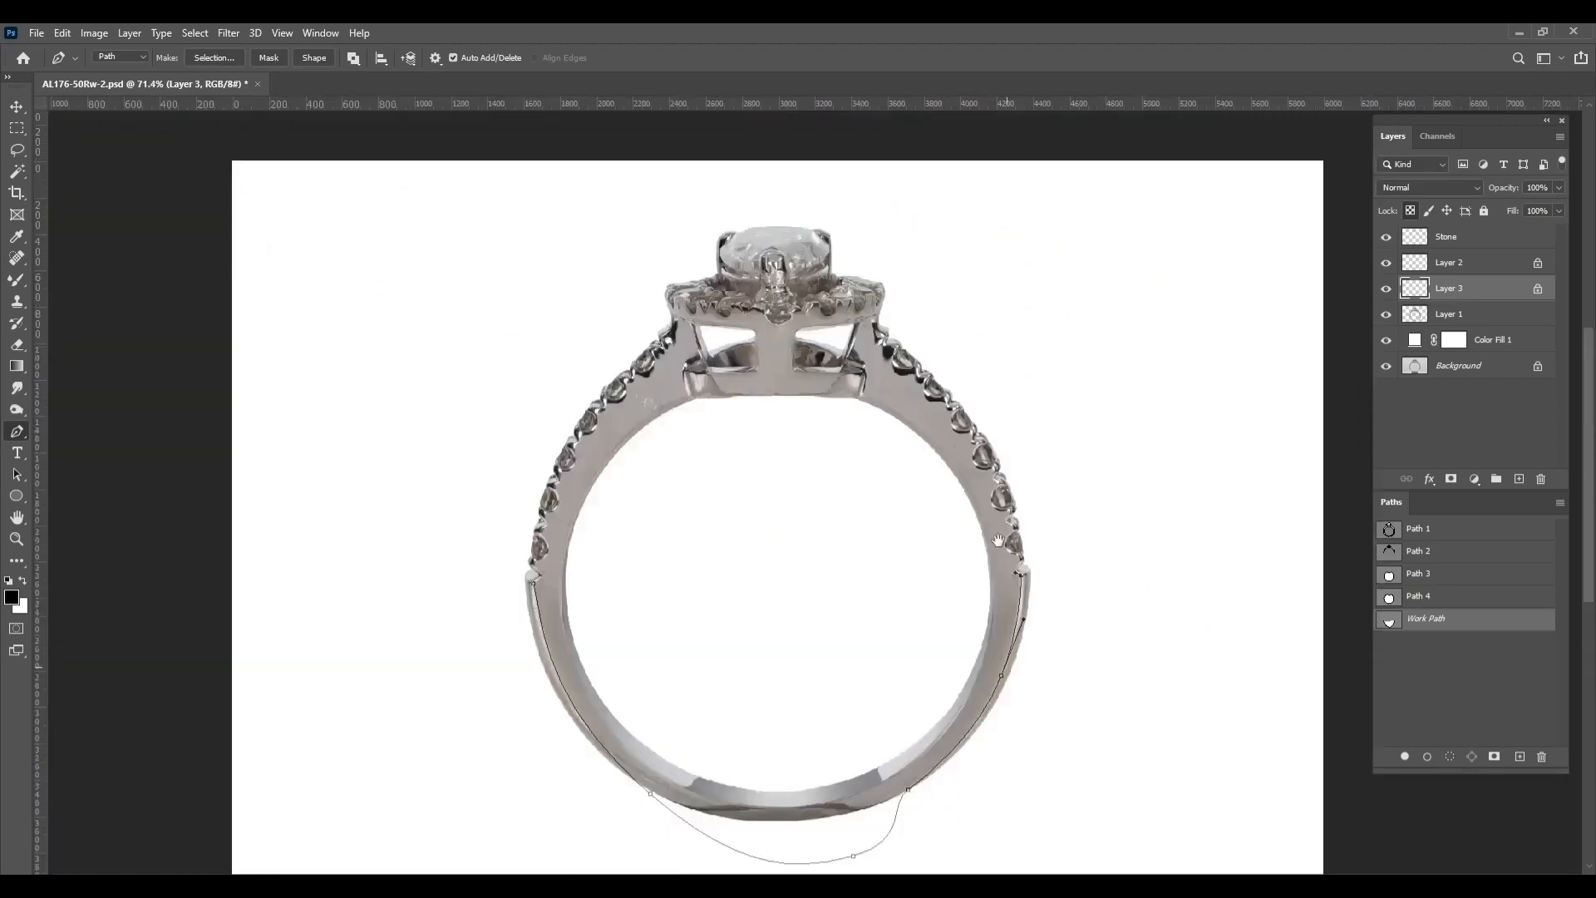
pyautogui.scroll(7, 1001, 549)
pyautogui.moveTo(1134, 545); pyautogui.dragTo(1049, 473)
pyautogui.moveTo(966, 385); pyautogui.dragTo(950, 337)
pyautogui.moveTo(967, 233); pyautogui.dragTo(1021, 430)
pyautogui.moveTo(1017, 391); pyautogui.dragTo(924, 336)
pyautogui.moveTo(945, 279); pyautogui.dragTo(967, 248)
pyautogui.moveTo(967, 249); pyautogui.dragTo(1002, 583)
# Continue the path up the right shoulder along the rims and twisted prongs of the middle stones
pyautogui.moveTo(1015, 566); pyautogui.dragTo(920, 534)
pyautogui.moveTo(806, 472); pyautogui.dragTo(758, 398)
pyautogui.moveTo(758, 398); pyautogui.dragTo(777, 483)
pyautogui.moveTo(837, 353); pyautogui.dragTo(852, 293)
pyautogui.moveTo(819, 274); pyautogui.dragTo(742, 504)
pyautogui.moveTo(740, 415); pyautogui.dragTo(818, 594)
pyautogui.moveTo(755, 587); pyautogui.dragTo(731, 497)
pyautogui.moveTo(748, 416); pyautogui.dragTo(777, 575)
pyautogui.click(830, 597)
# Try to trace the upper right shoulder stones along the outer edge of their dark shadows
pyautogui.click(683, 629)
pyautogui.moveTo(636, 548); pyautogui.dragTo(767, 697)
pyautogui.moveTo(657, 695); pyautogui.dragTo(636, 613)
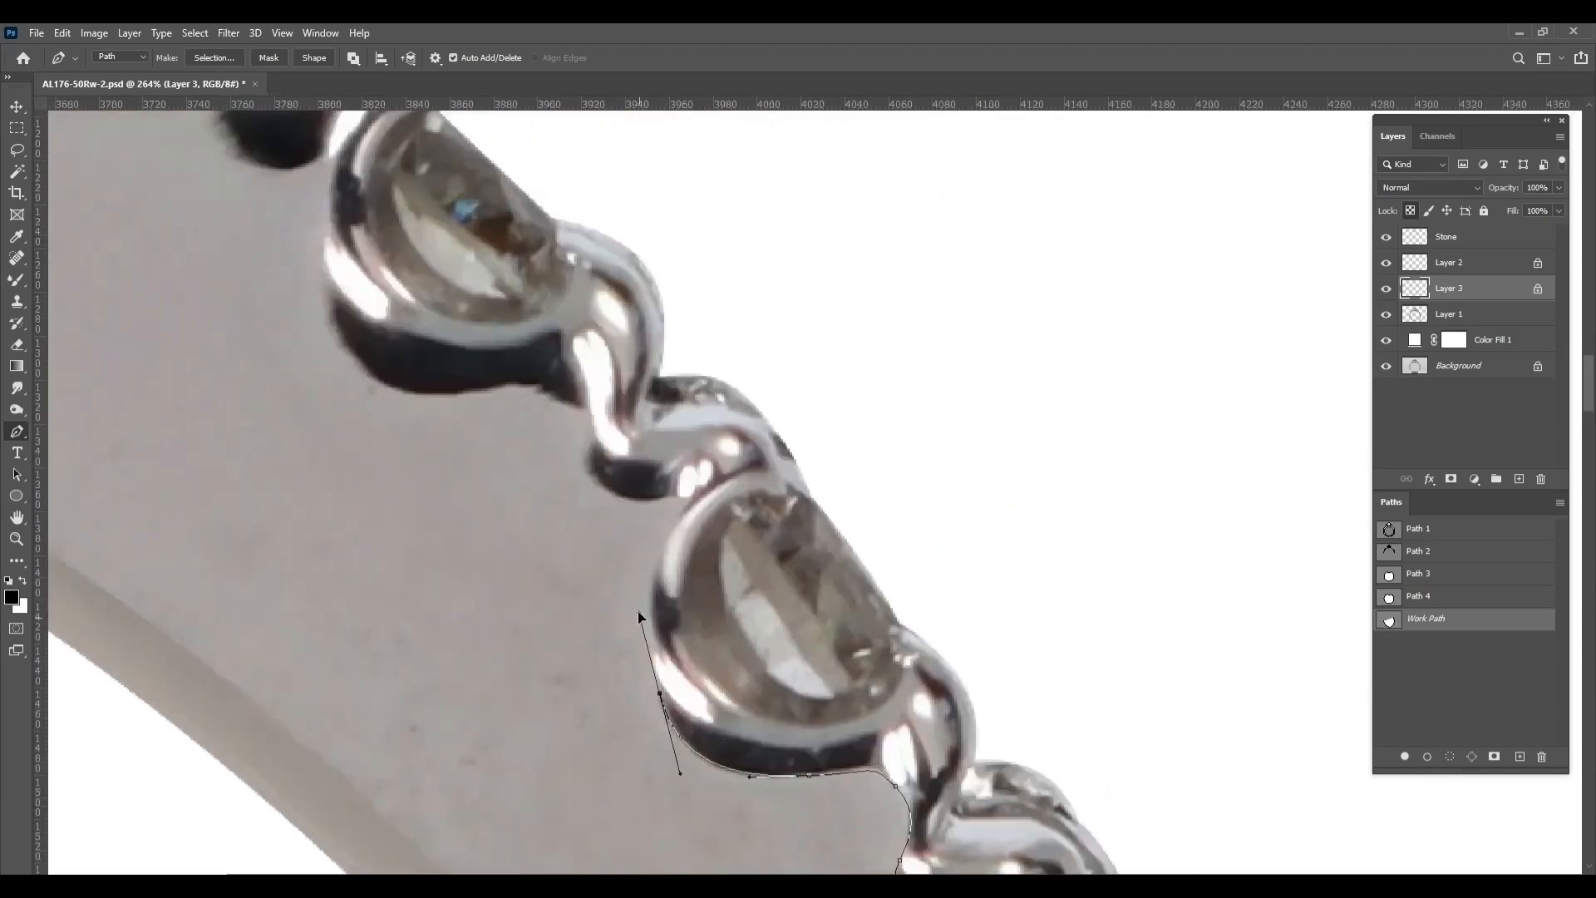
pyautogui.moveTo(666, 516); pyautogui.dragTo(718, 650)
pyautogui.moveTo(733, 646); pyautogui.dragTo(765, 607)
pyautogui.moveTo(588, 523); pyautogui.dragTo(544, 517)
pyautogui.moveTo(416, 497); pyautogui.dragTo(679, 484)
pyautogui.moveTo(702, 602); pyautogui.dragTo(636, 634)
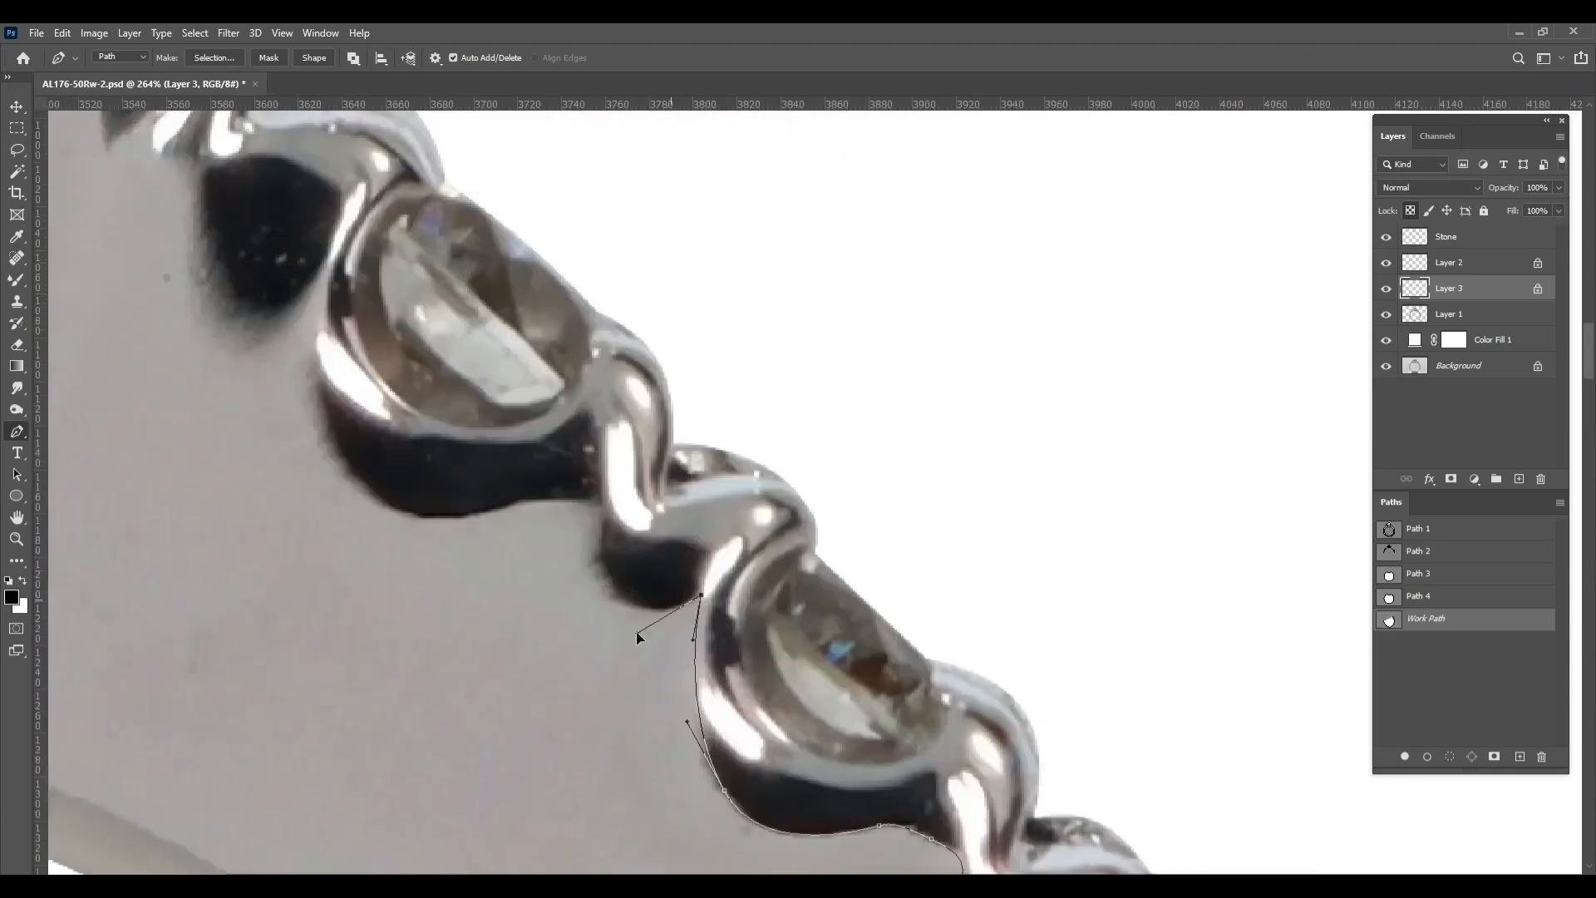
pyautogui.moveTo(600, 545); pyautogui.dragTo(598, 500)
pyautogui.moveTo(503, 532); pyautogui.dragTo(708, 579)
pyautogui.moveTo(861, 598); pyautogui.dragTo(814, 528)
pyautogui.scroll(-5, 549, 419)
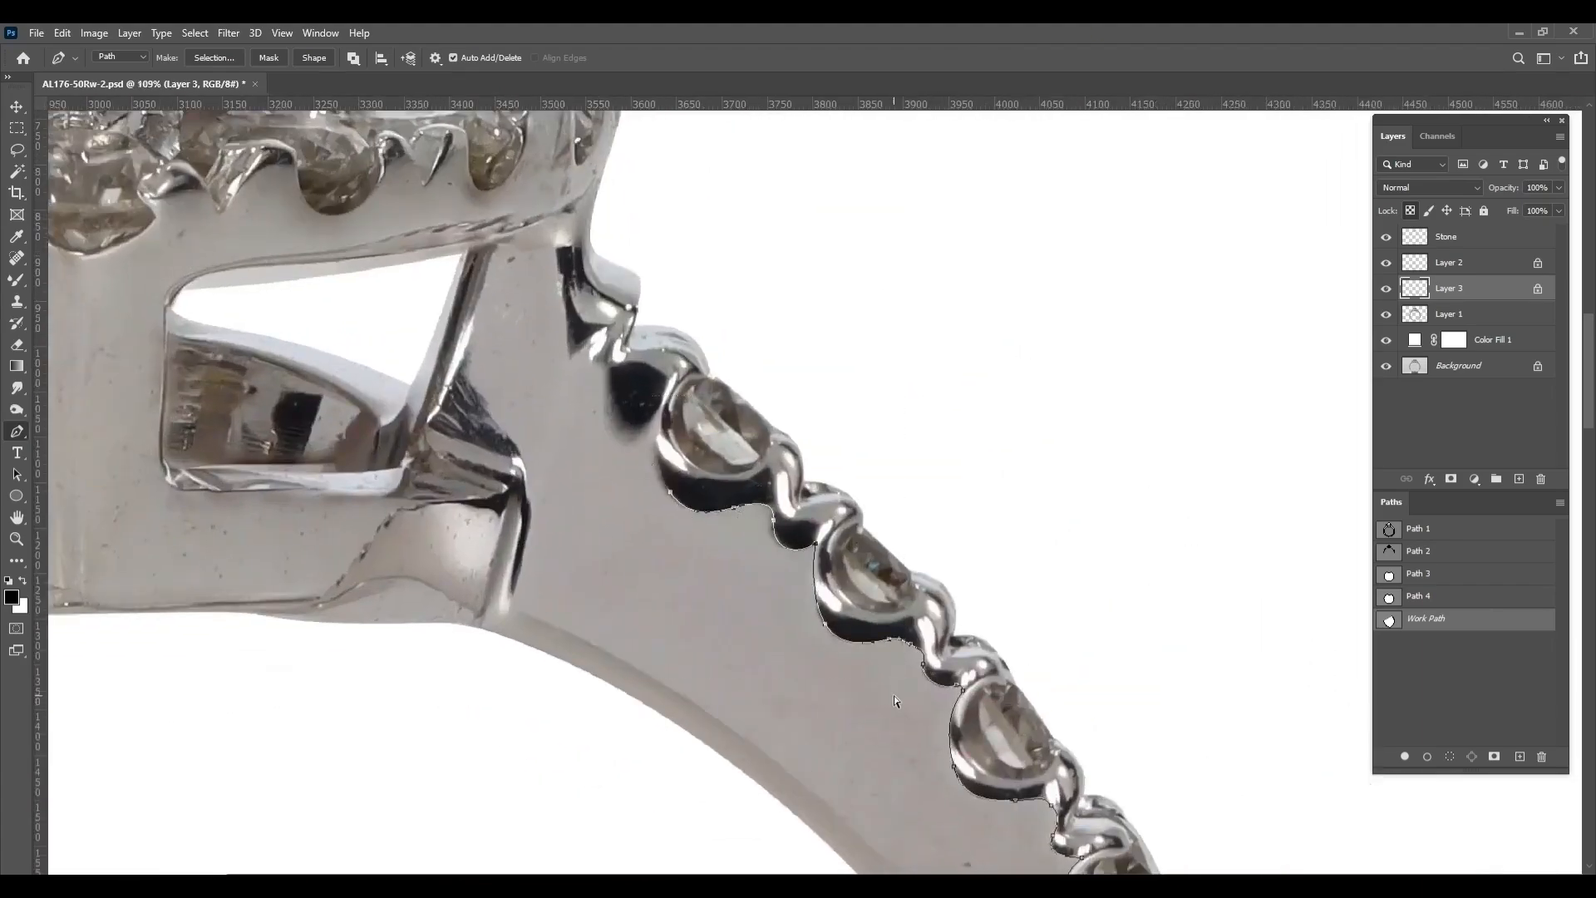
# Trace the upper right shoulder stones along their metal rims, leaving the dark shadows inside the path
pyautogui.scroll(3, 894, 701)
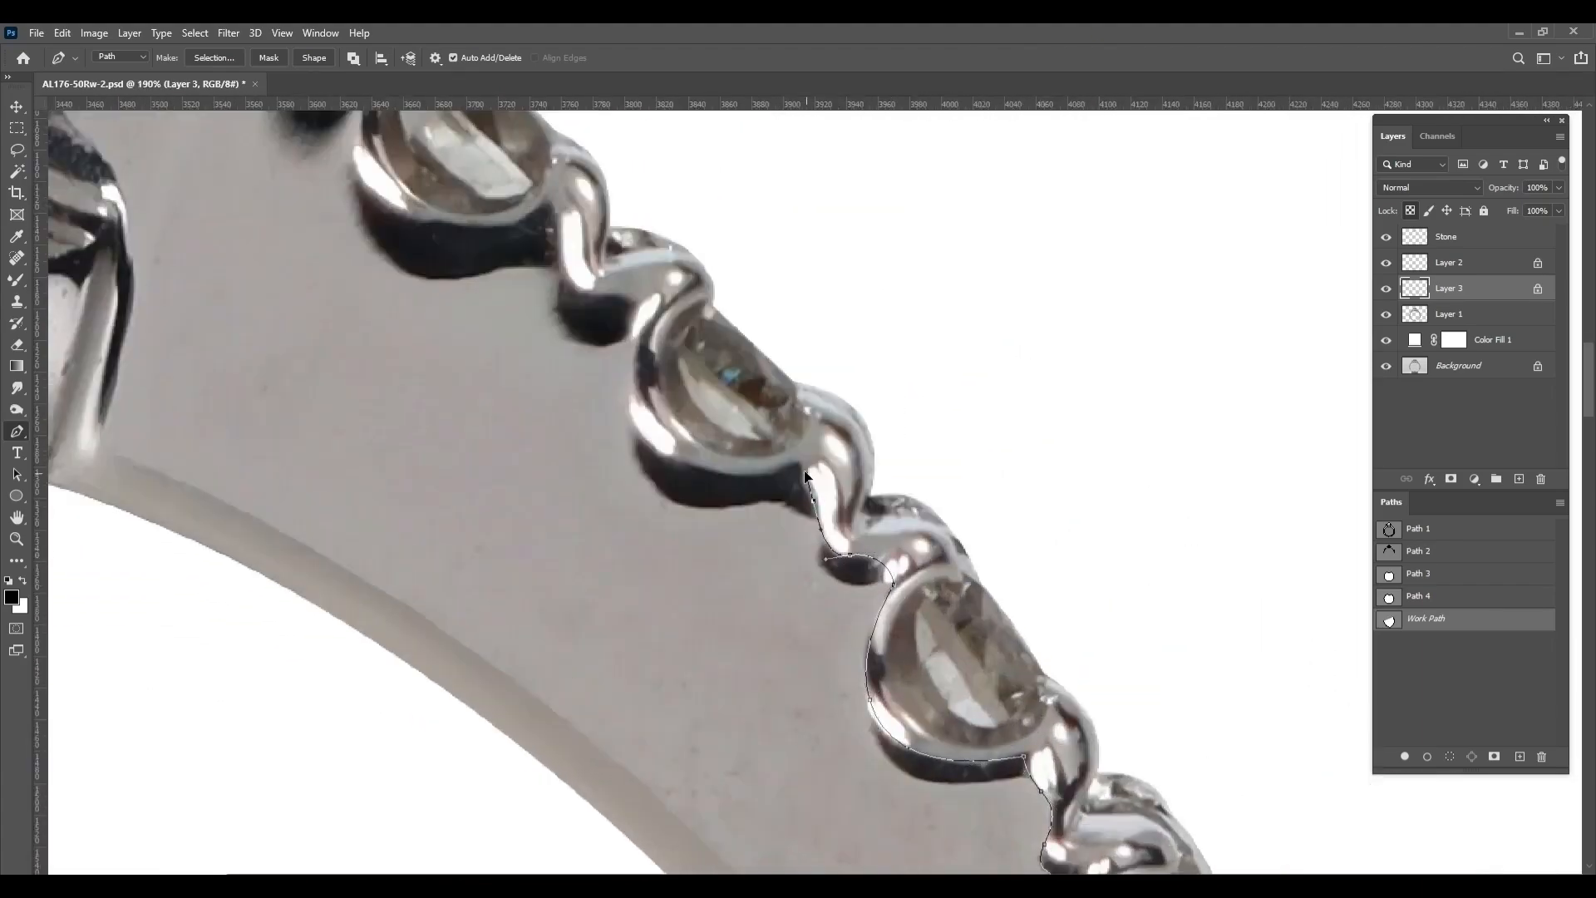
pyautogui.moveTo(700, 466); pyautogui.dragTo(668, 456)
pyautogui.moveTo(653, 568)
pyautogui.mouseDown()
pyautogui.moveTo(685, 702)
pyautogui.moveTo(633, 570)
pyautogui.mouseUp()
pyautogui.moveTo(499, 536); pyautogui.dragTo(729, 581)
pyautogui.moveTo(685, 575); pyautogui.dragTo(677, 546)
pyautogui.moveTo(671, 467); pyautogui.dragTo(688, 422)
pyautogui.moveTo(648, 407); pyautogui.dragTo(745, 599)
pyautogui.moveTo(725, 590); pyautogui.dragTo(700, 596)
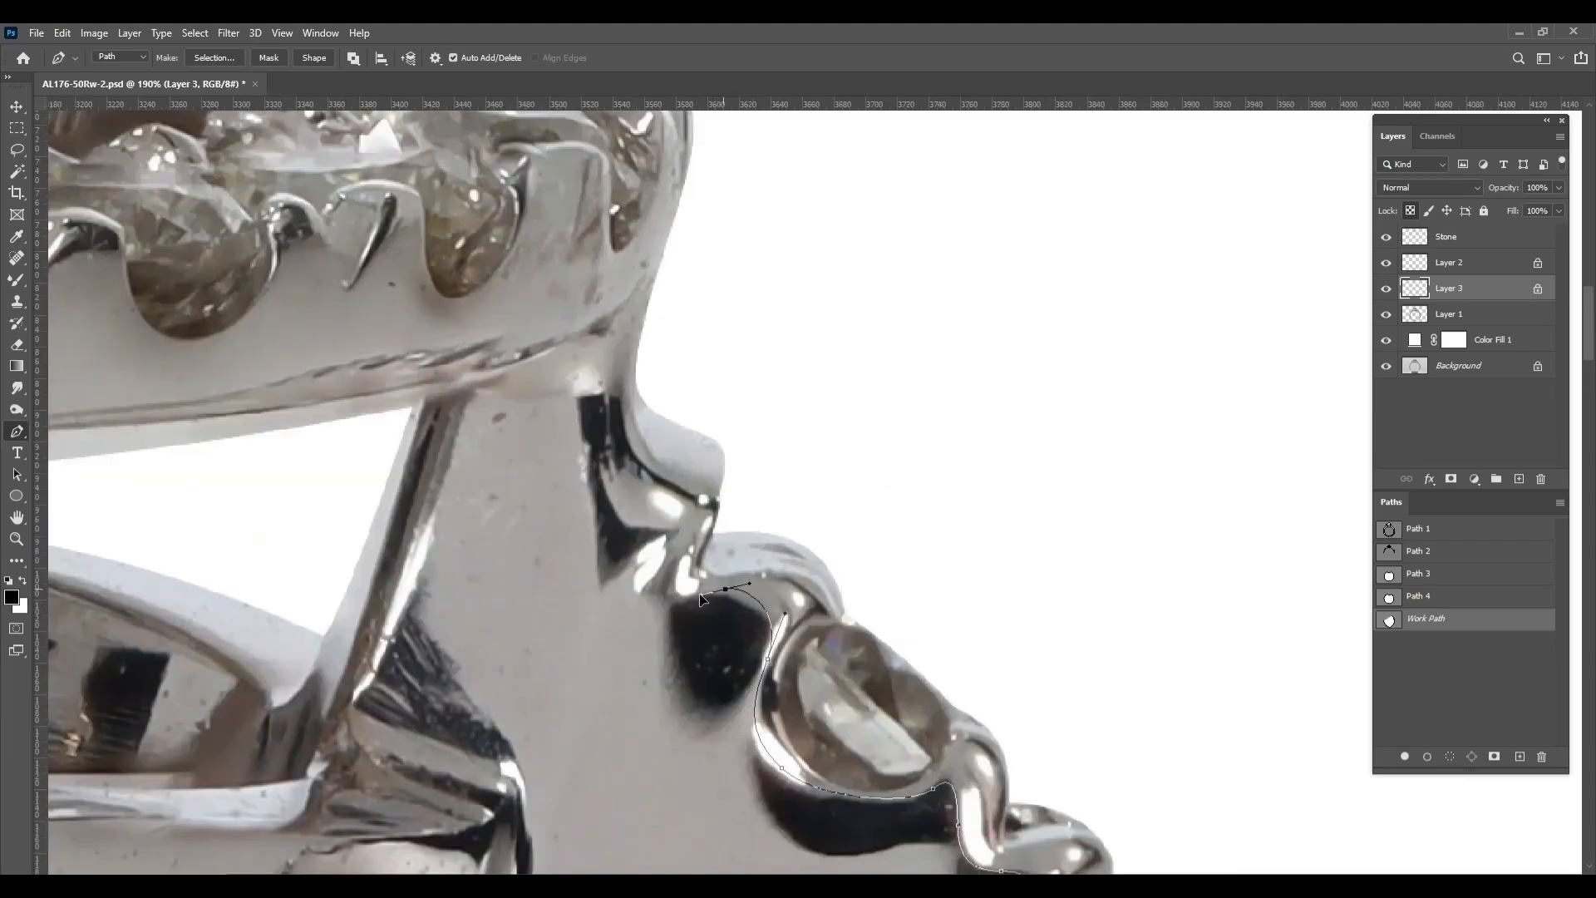
# Continue the path over the right shoulder's top, down its inner strut and beneath the head to the left shoulder
pyautogui.moveTo(688, 497); pyautogui.dragTo(675, 493)
pyautogui.moveTo(661, 475); pyautogui.dragTo(740, 619)
pyautogui.moveTo(702, 560); pyautogui.dragTo(695, 514)
pyautogui.scroll(-2, 510, 623)
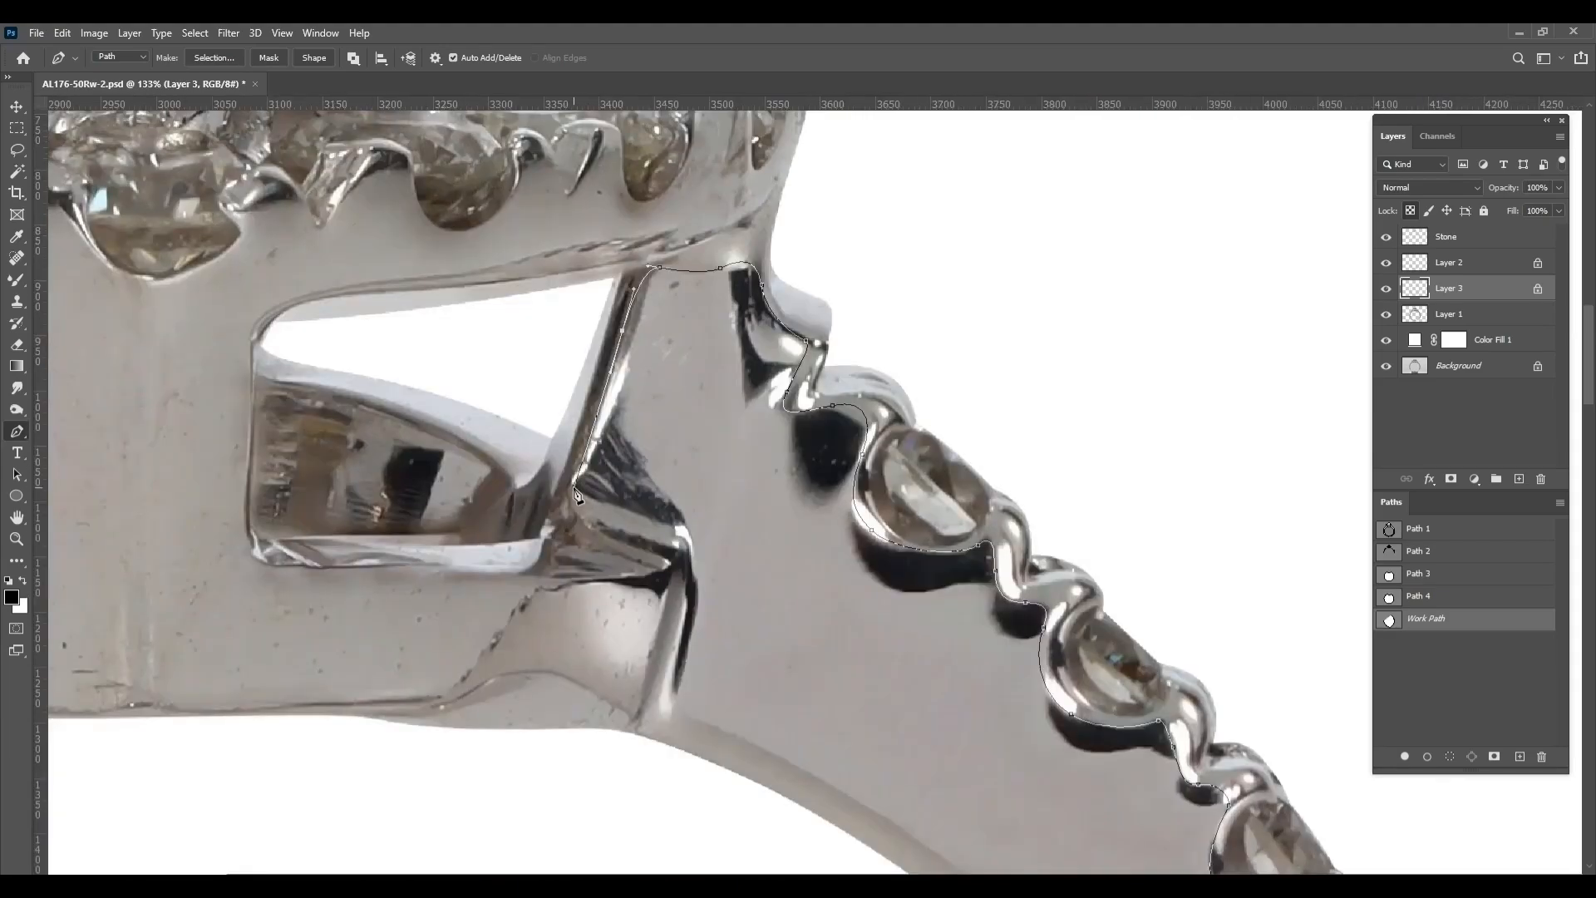
pyautogui.moveTo(410, 811); pyautogui.dragTo(358, 814)
pyautogui.moveTo(358, 790); pyautogui.dragTo(1142, 609)
pyautogui.moveTo(641, 631); pyautogui.dragTo(792, 812)
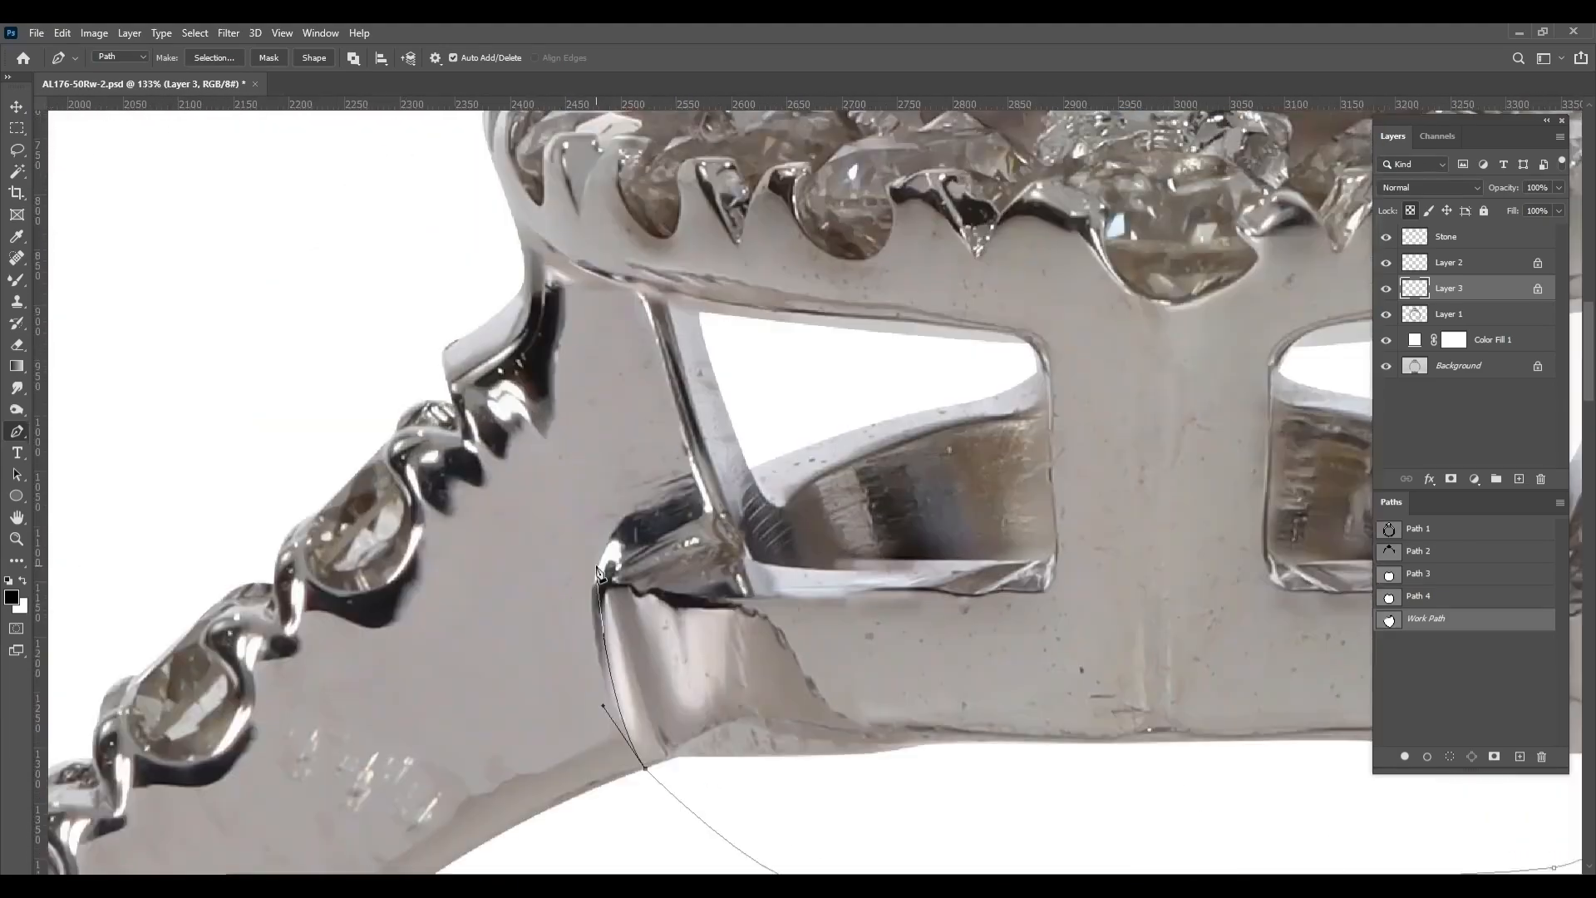
# Trace the left shoulder's inner strut, top edge and the rim of its uppermost stone
pyautogui.moveTo(596, 559); pyautogui.dragTo(617, 503)
pyautogui.click(692, 489)
pyautogui.moveTo(640, 310); pyautogui.dragTo(719, 487)
pyautogui.moveTo(525, 617); pyautogui.dragTo(506, 620)
pyautogui.moveTo(487, 662); pyautogui.dragTo(500, 705)
pyautogui.moveTo(491, 724); pyautogui.dragTo(803, 586)
pyautogui.moveTo(775, 623); pyautogui.dragTo(774, 628)
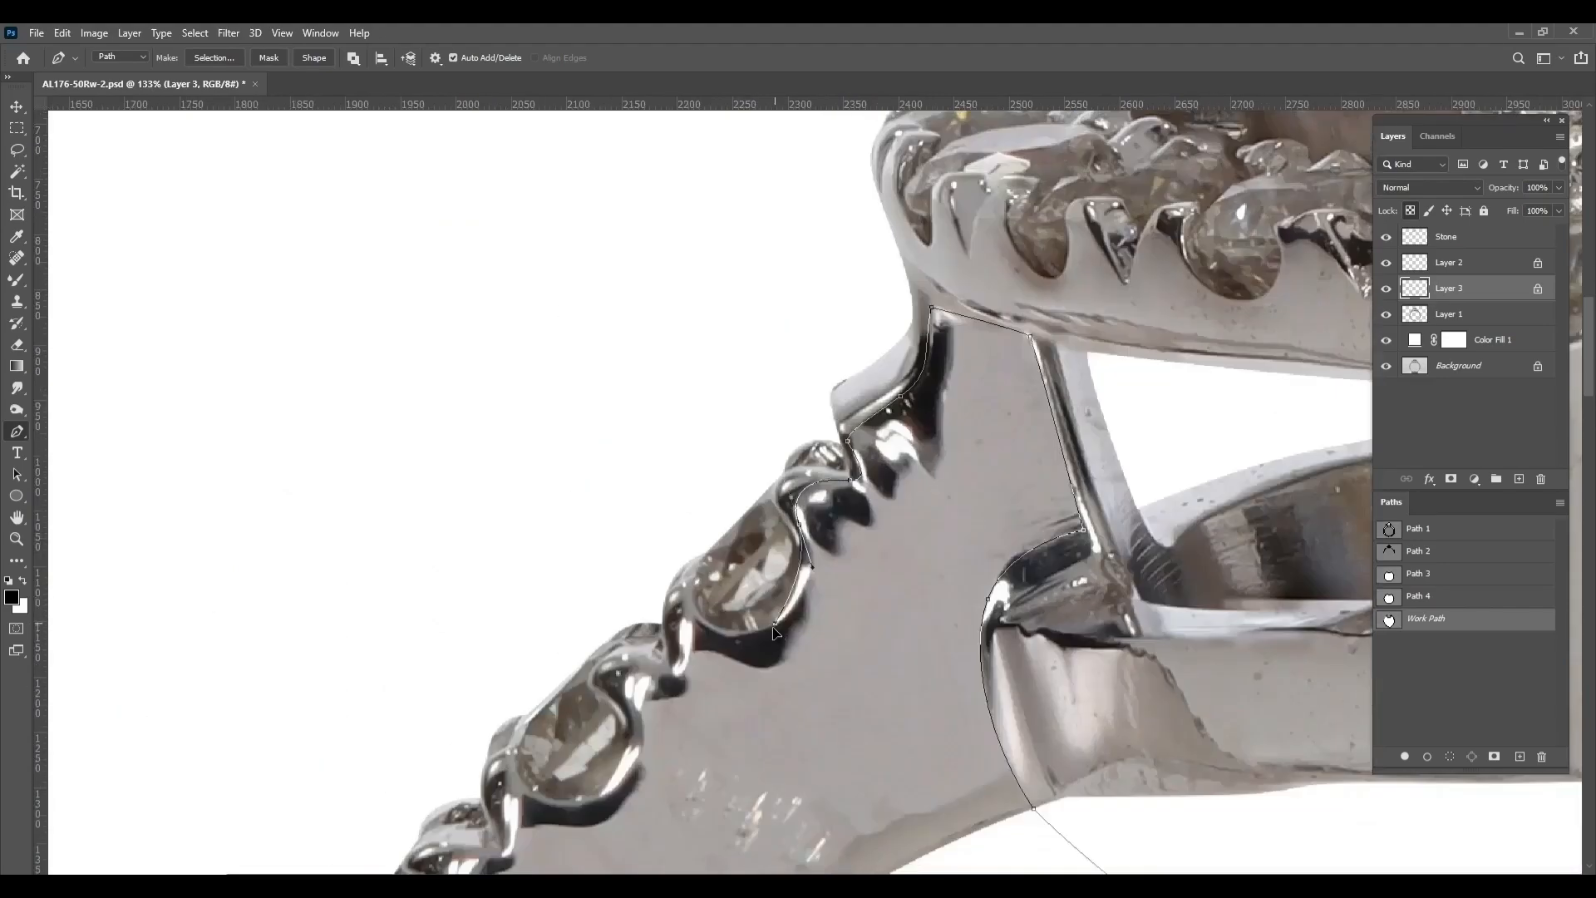
# Continue the path down the left shoulder around the rims and prongs of the middle stones
pyautogui.moveTo(641, 719); pyautogui.dragTo(997, 479)
pyautogui.moveTo(943, 563); pyautogui.dragTo(907, 566)
pyautogui.moveTo(825, 671); pyautogui.dragTo(825, 703)
pyautogui.moveTo(731, 504); pyautogui.dragTo(791, 63)
pyautogui.moveTo(790, 320); pyautogui.dragTo(701, 312)
pyautogui.moveTo(758, 474); pyautogui.dragTo(891, 333)
pyautogui.click(802, 413)
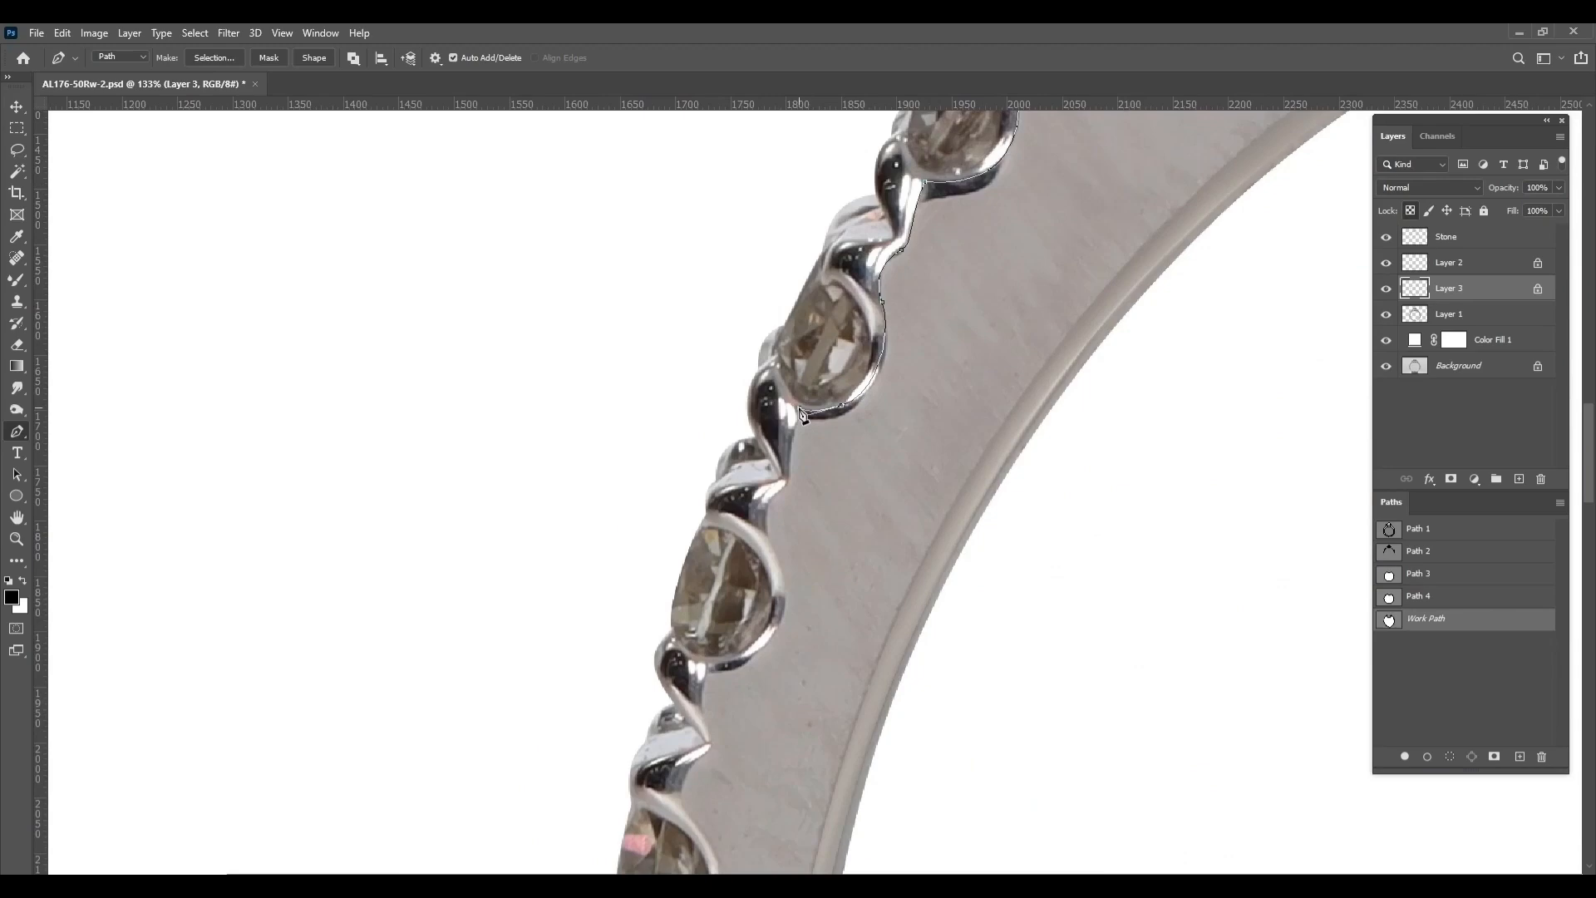
# Trace the path around the rims of the two lowest stones on the left shoulder
pyautogui.click(770, 501)
pyautogui.moveTo(767, 537); pyautogui.dragTo(791, 577)
pyautogui.moveTo(791, 577); pyautogui.dragTo(871, 316)
pyautogui.moveTo(773, 557); pyautogui.dragTo(797, 588)
pyautogui.moveTo(798, 587); pyautogui.dragTo(801, 334)
pyautogui.moveTo(796, 411); pyautogui.dragTo(791, 428)
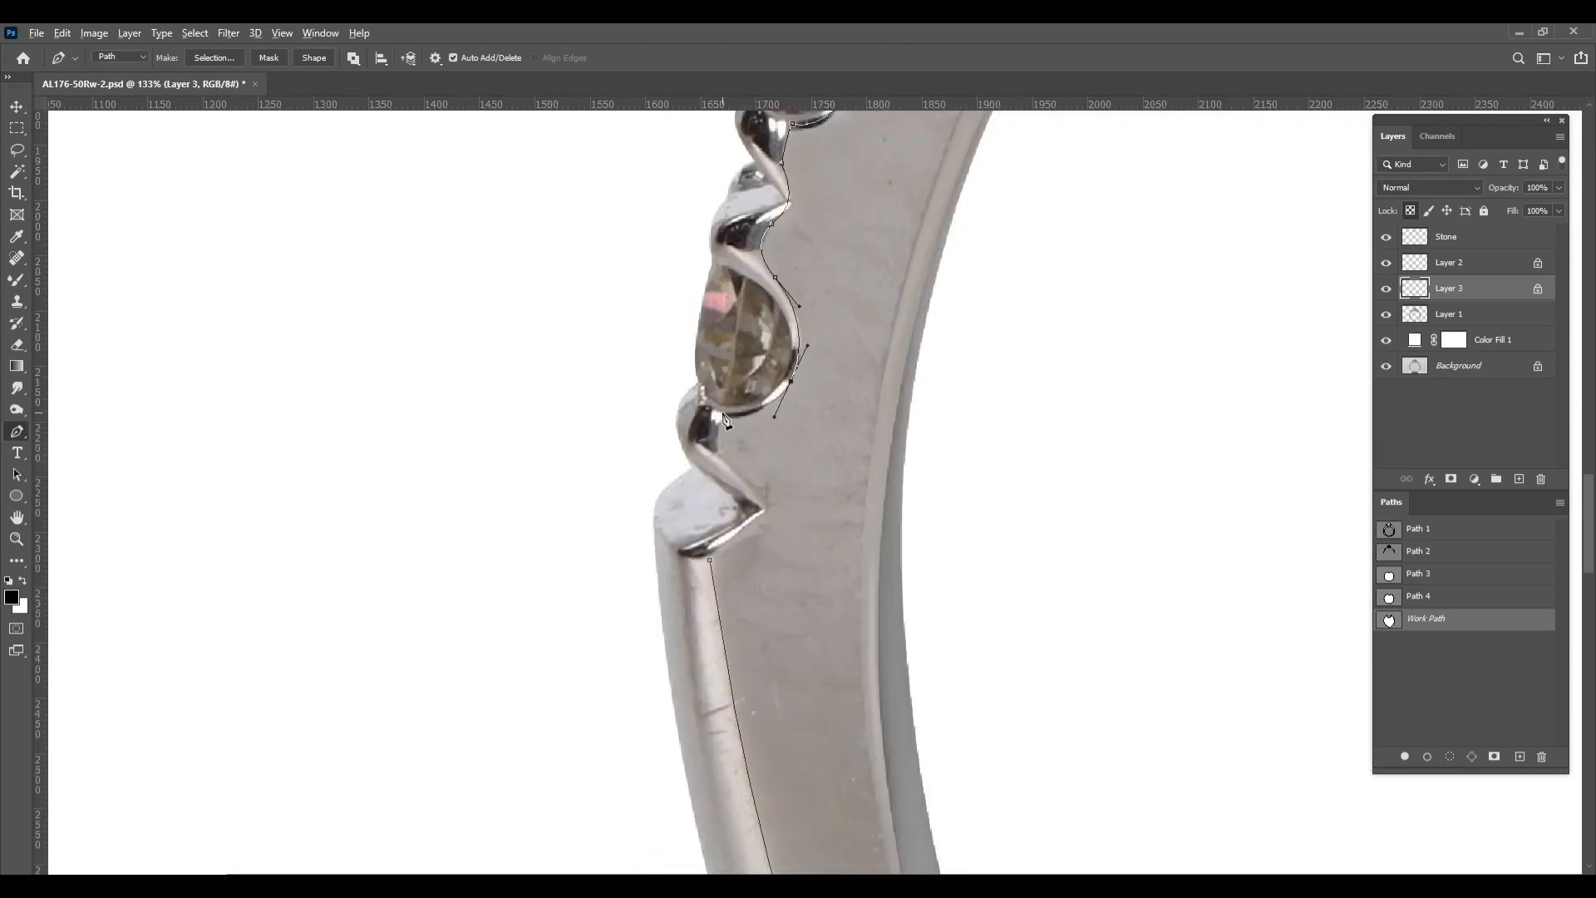
# Close the path at its starting point below the left shoulder stones and load it as a selection for the mixer brush
pyautogui.click(721, 447)
pyautogui.moveTo(766, 532)
pyautogui.mouseDown()
pyautogui.moveTo(735, 372)
pyautogui.moveTo(492, 512)
pyautogui.mouseUp()
pyautogui.click(680, 428)
pyautogui.scroll(-10, 642, 404)
pyautogui.scroll(-6, 642, 404)
pyautogui.hotkey('ctrl', 'Return')
pyautogui.press('b')
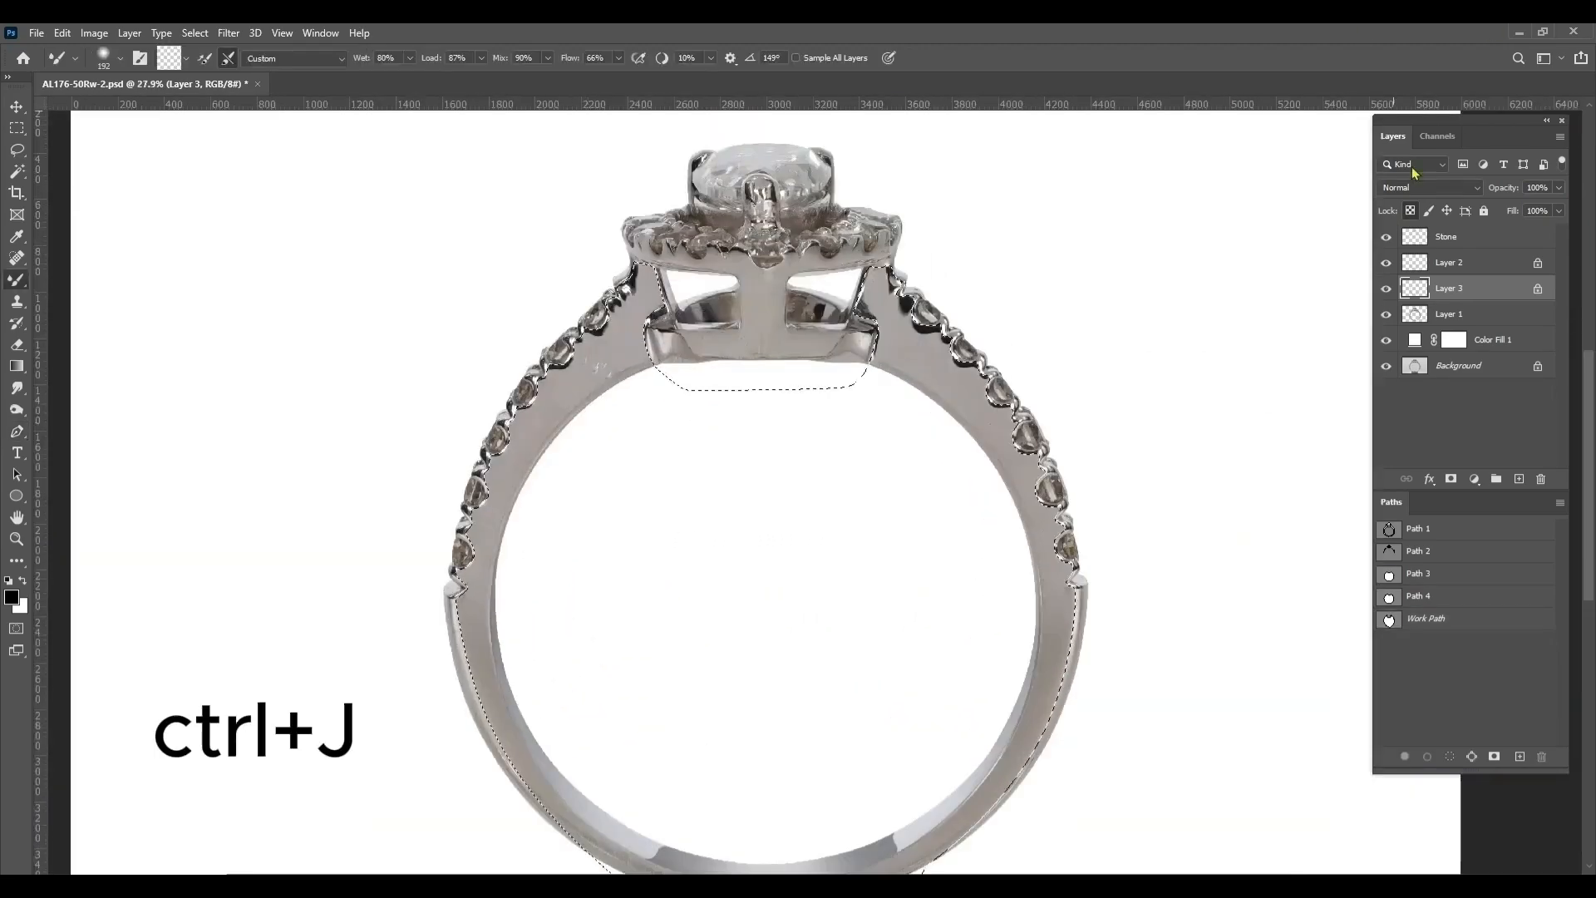
# Select Layer 1 and blend away the dark reflections on the right shoulder's upper face beside the strut
pyautogui.moveTo(1022, 335); pyautogui.dragTo(812, 428)
pyautogui.scroll(15, 731, 417)
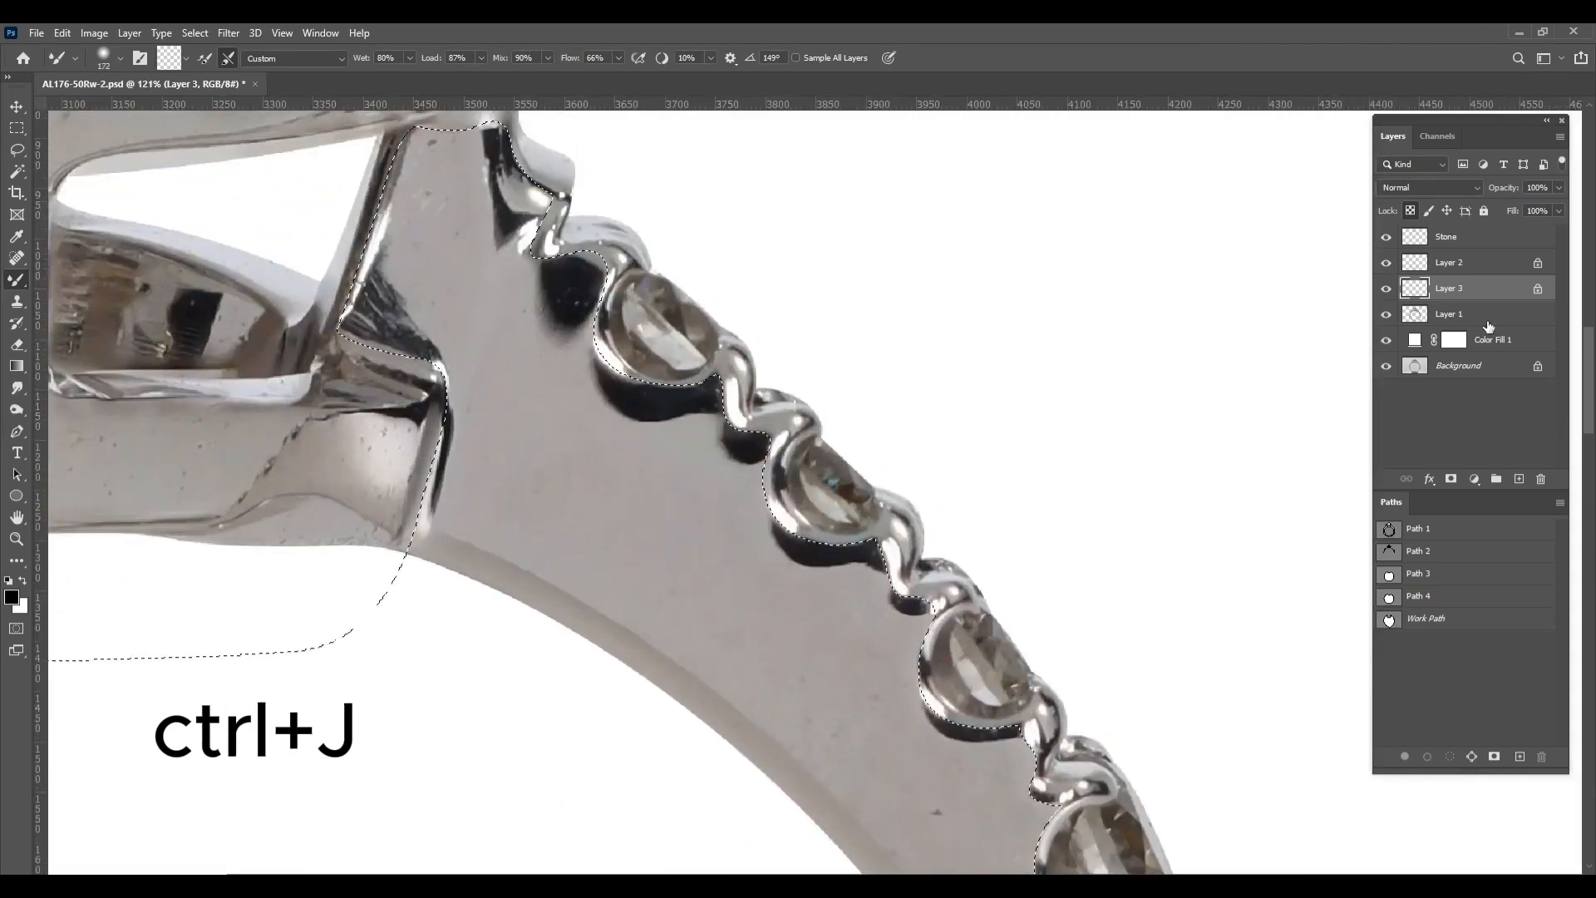
pyautogui.click(1487, 322)
pyautogui.moveTo(490, 424)
pyautogui.mouseDown()
pyautogui.moveTo(434, 441)
pyautogui.moveTo(506, 410)
pyautogui.moveTo(375, 339)
pyautogui.moveTo(356, 178)
pyautogui.moveTo(552, 160)
pyautogui.moveTo(463, 232)
pyautogui.mouseUp()
pyautogui.press('[')
pyautogui.press('[')
pyautogui.press('[')
pyautogui.press('[')
pyautogui.press('[')
pyautogui.press('[')
pyautogui.press('[')
pyautogui.press('[')
pyautogui.press('[')
pyautogui.press('[')
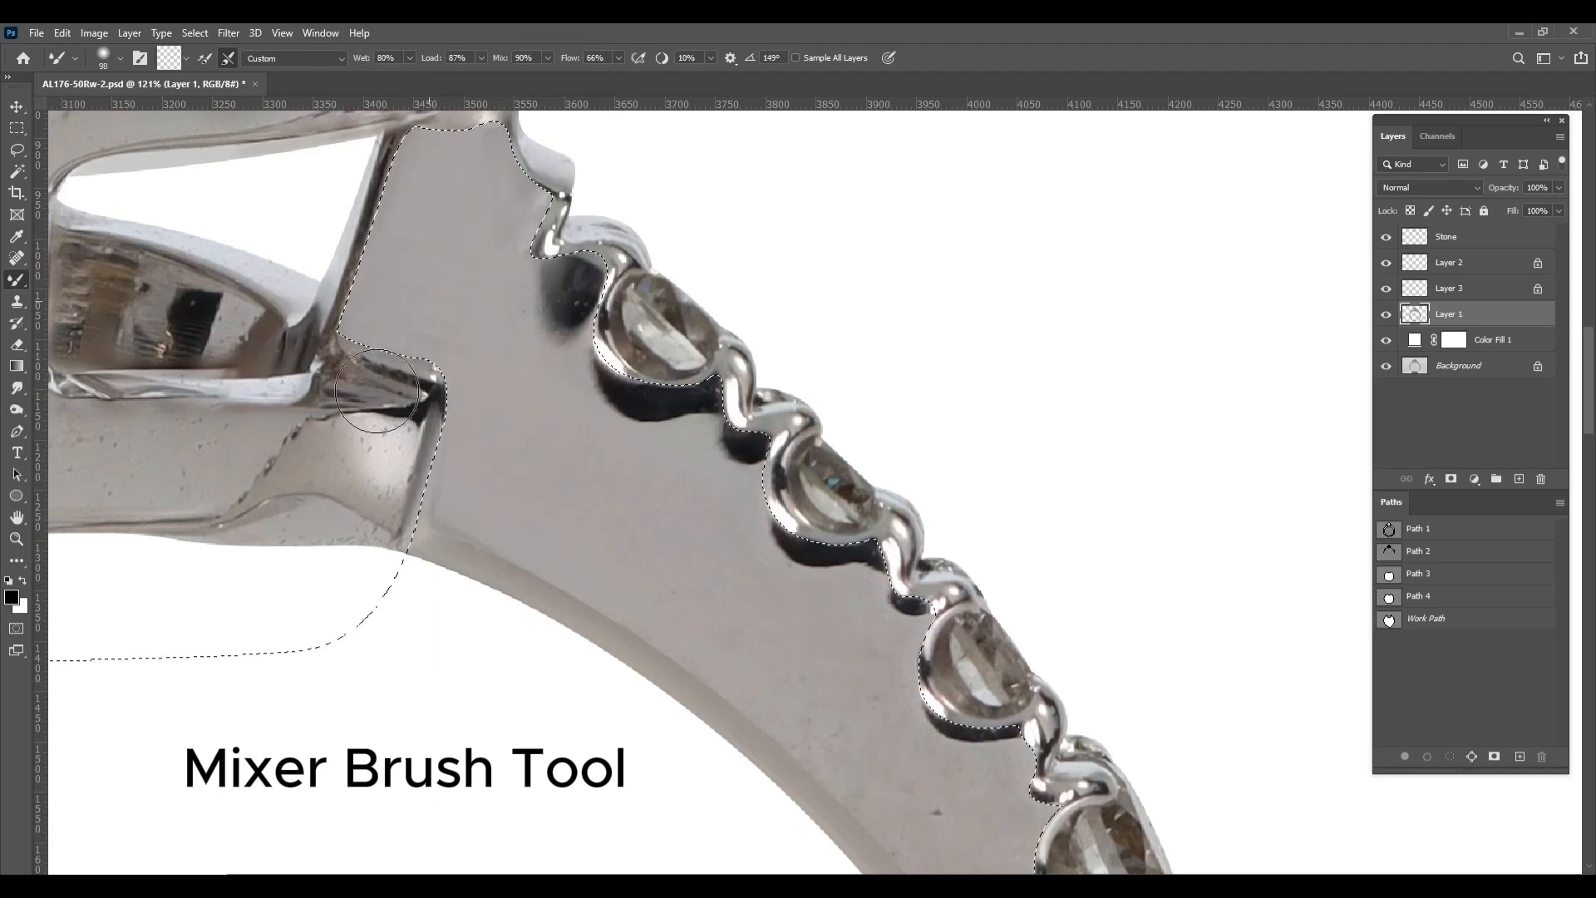
# Blend out the dark shadows beneath the upper right shoulder stones, varying the mixer brush size
pyautogui.press(']')
pyautogui.press(']')
pyautogui.press(']')
pyautogui.moveTo(565, 442)
pyautogui.mouseDown()
pyautogui.moveTo(937, 606)
pyautogui.moveTo(798, 570)
pyautogui.moveTo(734, 406)
pyautogui.moveTo(582, 431)
pyautogui.moveTo(573, 306)
pyautogui.mouseUp()
pyautogui.press(']')
pyautogui.press(']')
pyautogui.moveTo(687, 599)
pyautogui.mouseDown()
pyautogui.moveTo(538, 391)
pyautogui.moveTo(737, 576)
pyautogui.mouseUp()
pyautogui.press('[')
pyautogui.press('[')
pyautogui.press('[')
pyautogui.press('[')
pyautogui.press('[')
pyautogui.press('[')
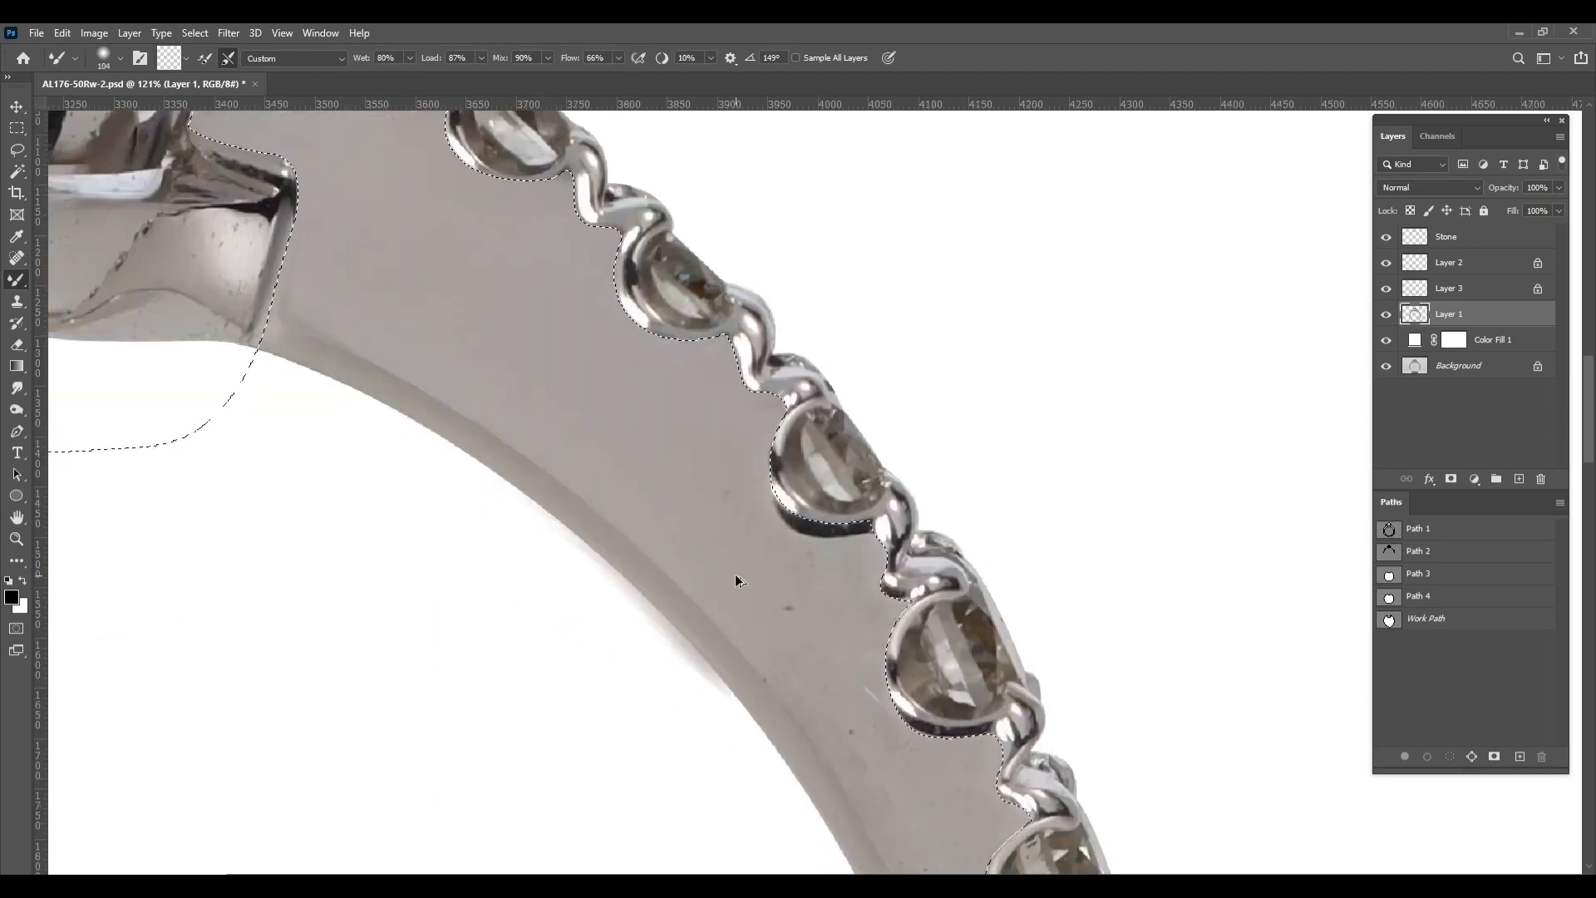
# Lock Layer 1's transparent pixels and smooth the metal beside the middle right shoulder stones at 74% flow
pyautogui.click(1410, 211)
pyautogui.moveTo(602, 388)
pyautogui.mouseDown()
pyautogui.moveTo(628, 402)
pyautogui.moveTo(702, 588)
pyautogui.moveTo(726, 468)
pyautogui.moveTo(839, 518)
pyautogui.moveTo(802, 534)
pyautogui.mouseUp()
pyautogui.moveTo(908, 842); pyautogui.dragTo(906, 529)
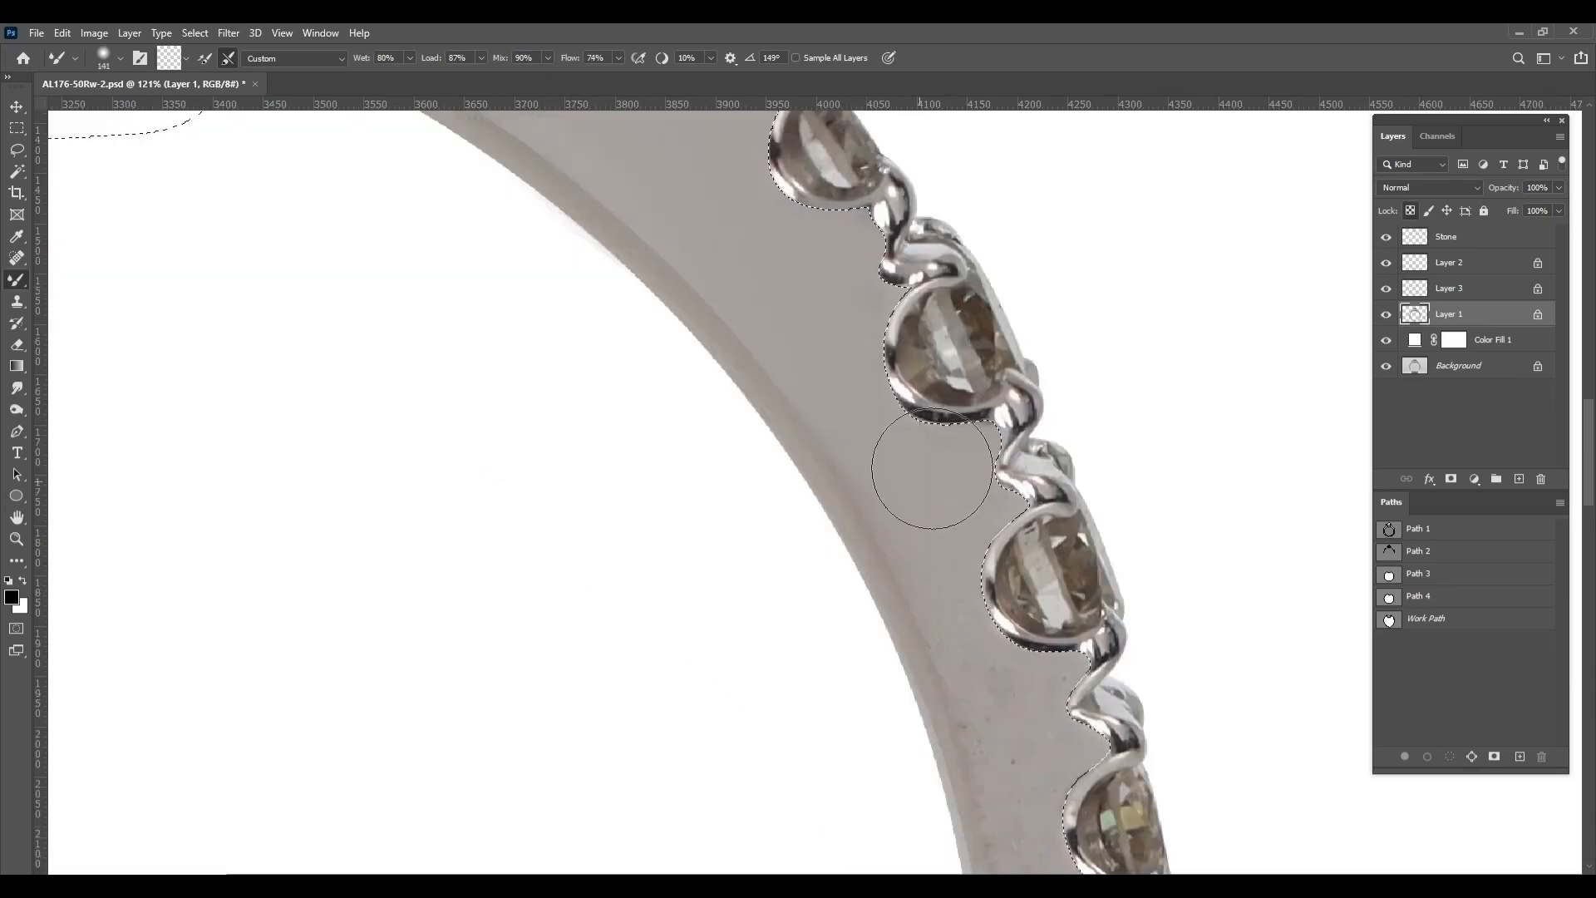
pyautogui.moveTo(952, 602); pyautogui.dragTo(825, 342)
pyautogui.press(']')
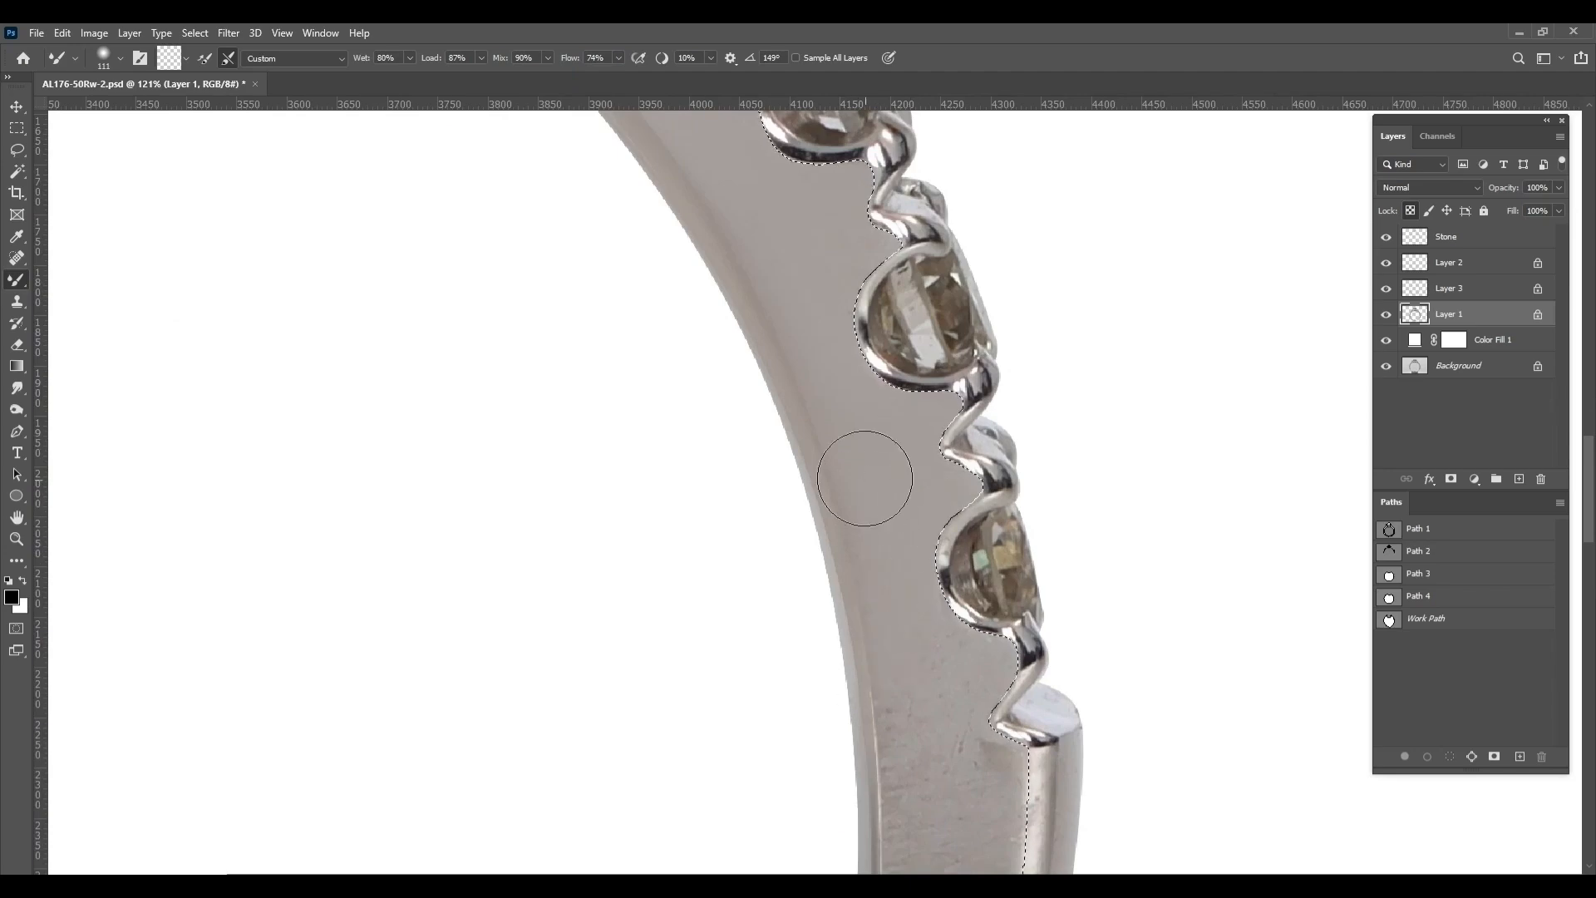
# Smooth the face beside the lowest right shoulder stones and down the band's right side with a larger mixer brush
pyautogui.moveTo(986, 660); pyautogui.dragTo(953, 440)
pyautogui.press(']')
pyautogui.moveTo(898, 819); pyautogui.dragTo(912, 614)
pyautogui.moveTo(934, 456); pyautogui.dragTo(1032, 459)
pyautogui.moveTo(969, 586); pyautogui.dragTo(1003, 391)
pyautogui.moveTo(748, 864); pyautogui.dragTo(845, 559)
pyautogui.moveTo(653, 835); pyautogui.dragTo(1049, 424)
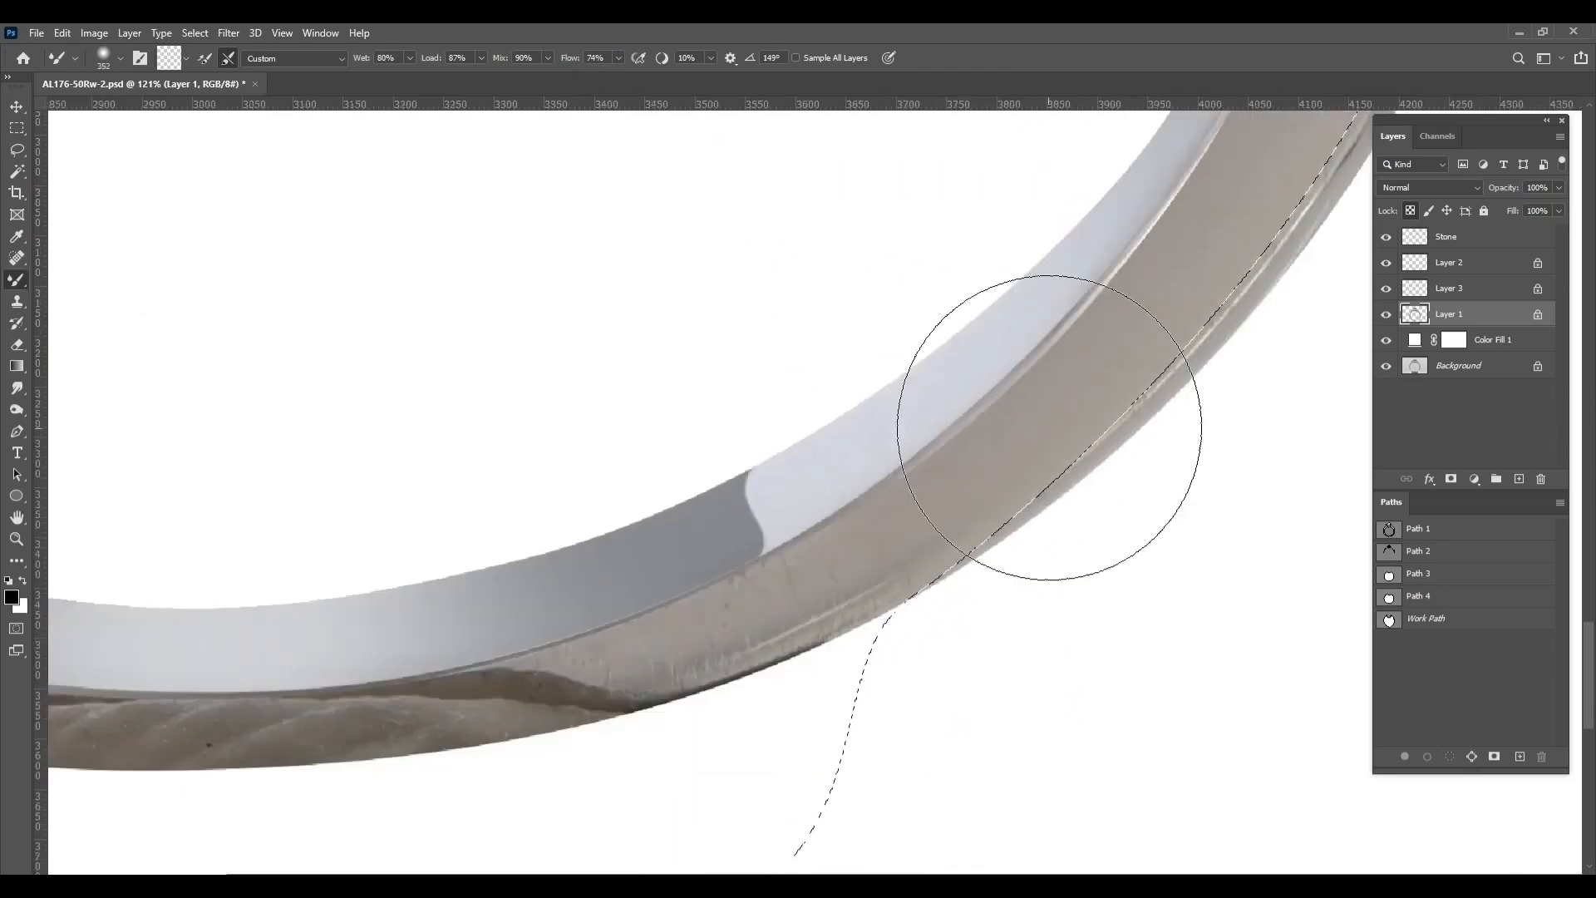
# Blend away the scratches and the dark patterned reflection across the band's lower right and bottom face
pyautogui.moveTo(1039, 499); pyautogui.dragTo(809, 644)
pyautogui.moveTo(771, 509); pyautogui.dragTo(892, 471)
pyautogui.moveTo(872, 582); pyautogui.dragTo(660, 653)
pyautogui.moveTo(889, 582); pyautogui.dragTo(432, 665)
pyautogui.moveTo(465, 678); pyautogui.dragTo(753, 653)
pyautogui.moveTo(759, 656); pyautogui.dragTo(278, 636)
pyautogui.moveTo(279, 636); pyautogui.dragTo(453, 648)
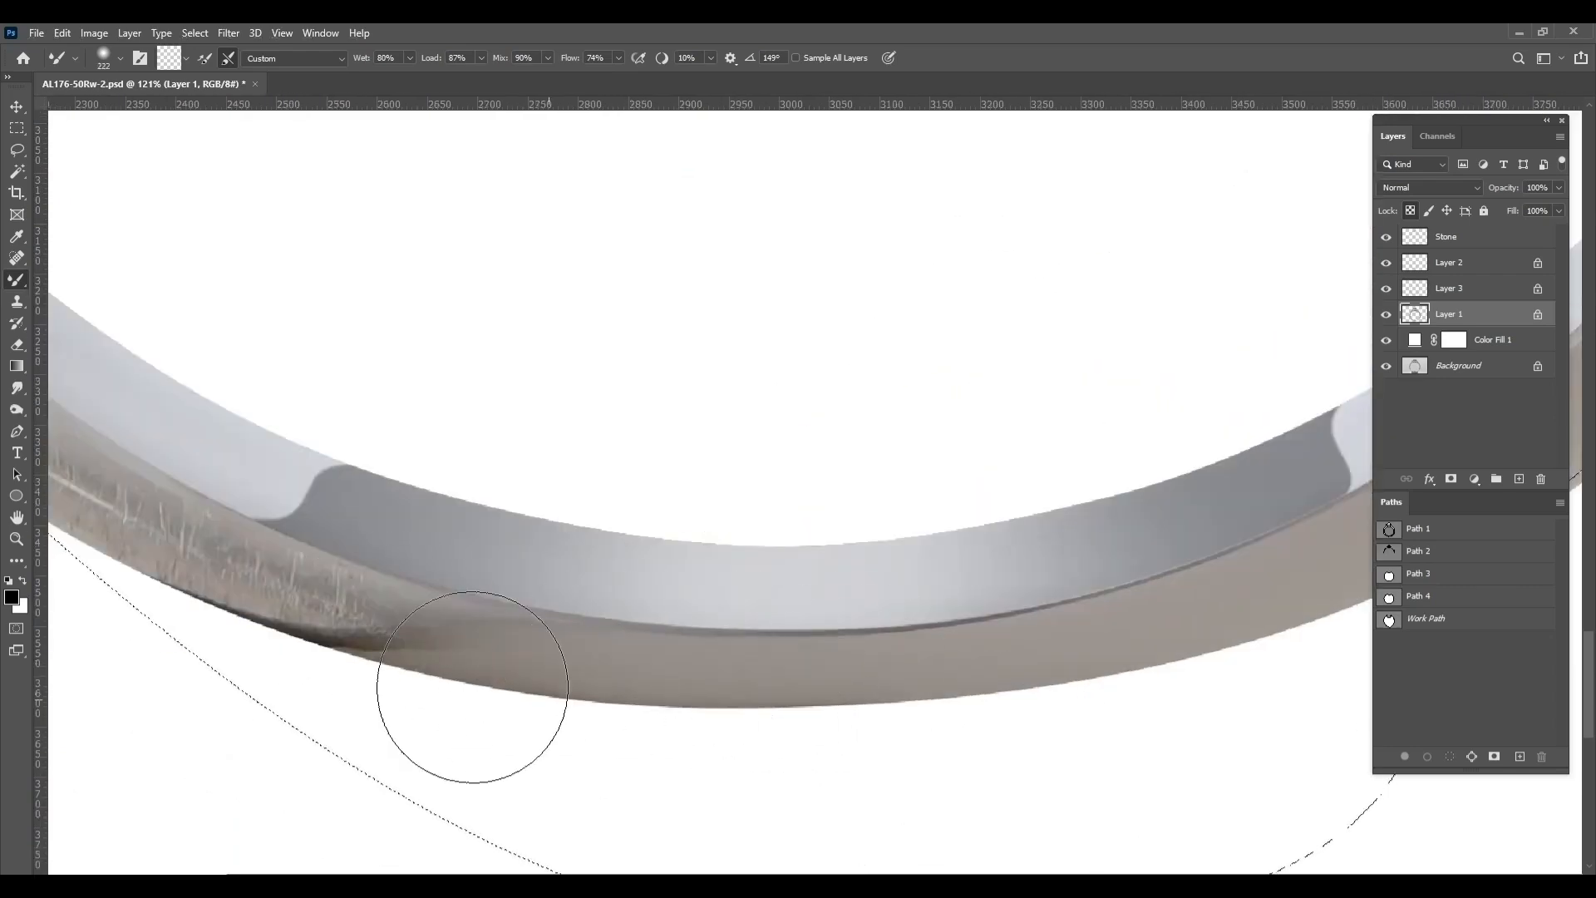
# Blend out the scratches on the band's lower left face and smooth the metal up its left side
pyautogui.scroll(-4, 474, 688)
pyautogui.moveTo(374, 499); pyautogui.dragTo(771, 616)
pyautogui.moveTo(321, 313)
pyautogui.mouseDown()
pyautogui.moveTo(338, 313)
pyautogui.moveTo(510, 592)
pyautogui.moveTo(902, 766)
pyautogui.moveTo(771, 731)
pyautogui.mouseUp()
pyautogui.moveTo(927, 815)
pyautogui.mouseDown()
pyautogui.moveTo(970, 815)
pyautogui.moveTo(889, 816)
pyautogui.mouseUp()
pyautogui.moveTo(312, 337); pyautogui.dragTo(471, 703)
pyautogui.moveTo(471, 704)
pyautogui.mouseDown()
pyautogui.moveTo(488, 703)
pyautogui.moveTo(442, 512)
pyautogui.moveTo(374, 413)
pyautogui.mouseUp()
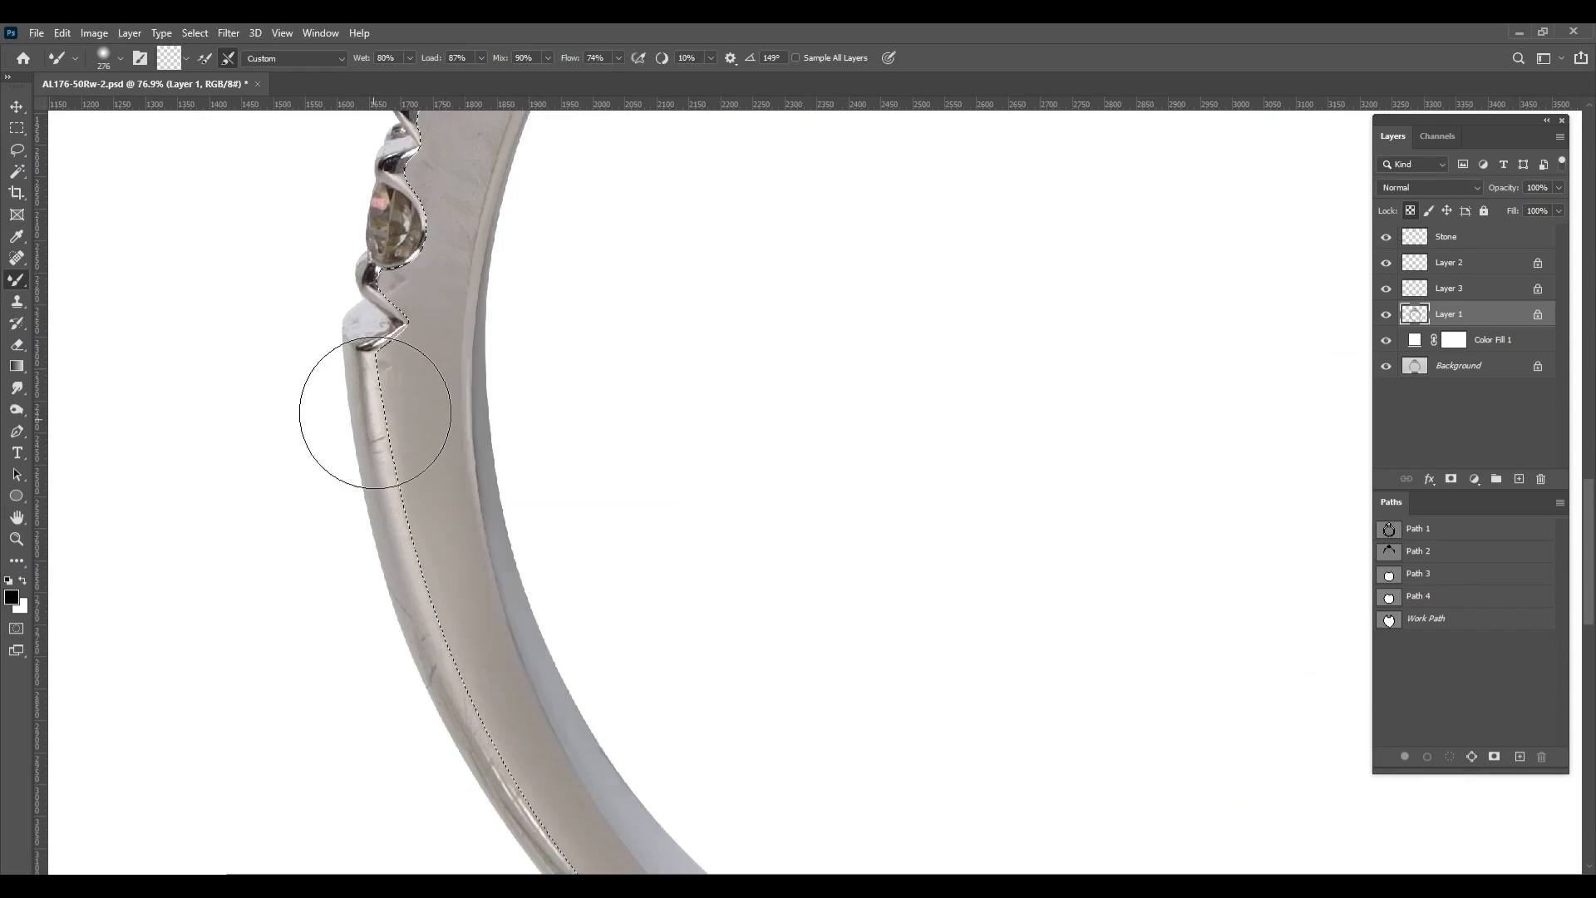
# Smooth the band's front face up along the left shoulder stones to the gallery with the Mixer Brush
pyautogui.scroll(4, 390, 449)
pyautogui.moveTo(441, 459); pyautogui.dragTo(458, 730)
pyautogui.moveTo(434, 500); pyautogui.dragTo(372, 500)
pyautogui.moveTo(461, 445); pyautogui.dragTo(451, 462)
pyautogui.moveTo(540, 192); pyautogui.dragTo(453, 706)
pyautogui.moveTo(956, 166); pyautogui.dragTo(498, 671)
pyautogui.moveTo(549, 532); pyautogui.dragTo(535, 531)
pyautogui.moveTo(586, 466); pyautogui.dragTo(619, 410)
pyautogui.moveTo(630, 304)
pyautogui.mouseDown()
pyautogui.moveTo(552, 313)
pyautogui.moveTo(552, 364)
pyautogui.mouseUp()
pyautogui.moveTo(525, 634); pyautogui.dragTo(530, 634)
pyautogui.moveTo(524, 645)
pyautogui.mouseDown()
pyautogui.moveTo(467, 622)
pyautogui.moveTo(224, 676)
pyautogui.moveTo(360, 662)
pyautogui.moveTo(420, 474)
pyautogui.moveTo(466, 524)
pyautogui.mouseUp()
pyautogui.scroll(-4, 297, 757)
# Blend the metal close beside the lower left shoulder stones with a 112 px mixer brush
pyautogui.moveTo(297, 756); pyautogui.dragTo(547, 305)
pyautogui.moveTo(465, 415)
pyautogui.mouseDown()
pyautogui.moveTo(485, 416)
pyautogui.moveTo(424, 418)
pyautogui.mouseUp()
pyautogui.rightClick(381, 514)
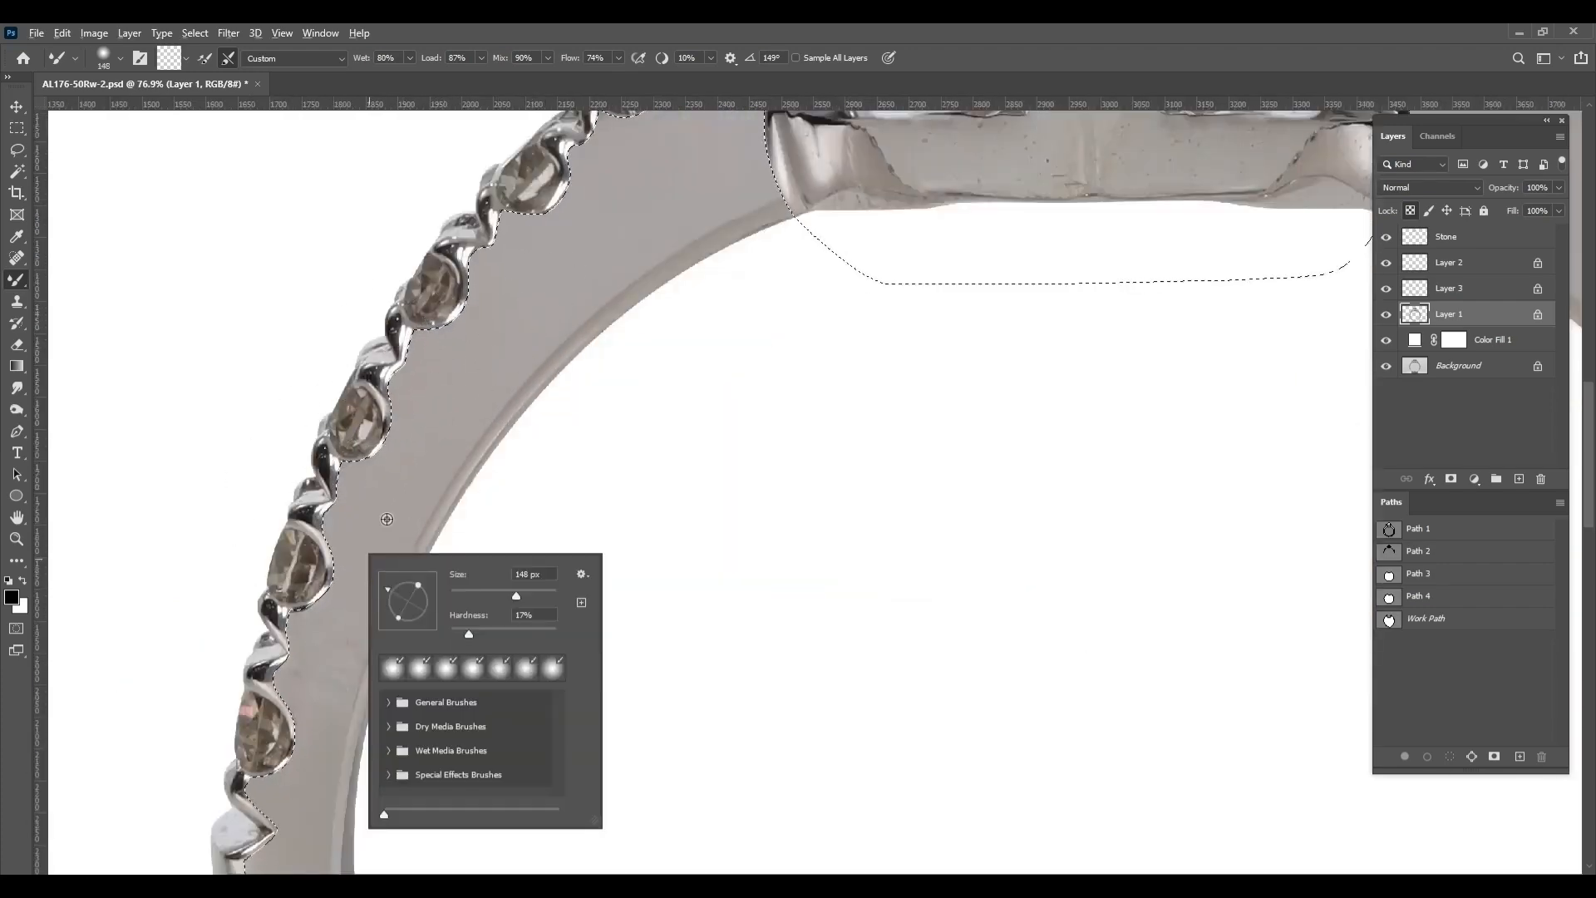
pyautogui.moveTo(516, 595); pyautogui.dragTo(512, 595)
pyautogui.moveTo(334, 646); pyautogui.dragTo(313, 703)
pyautogui.moveTo(286, 848); pyautogui.dragTo(328, 504)
pyautogui.scroll(-8, 324, 467)
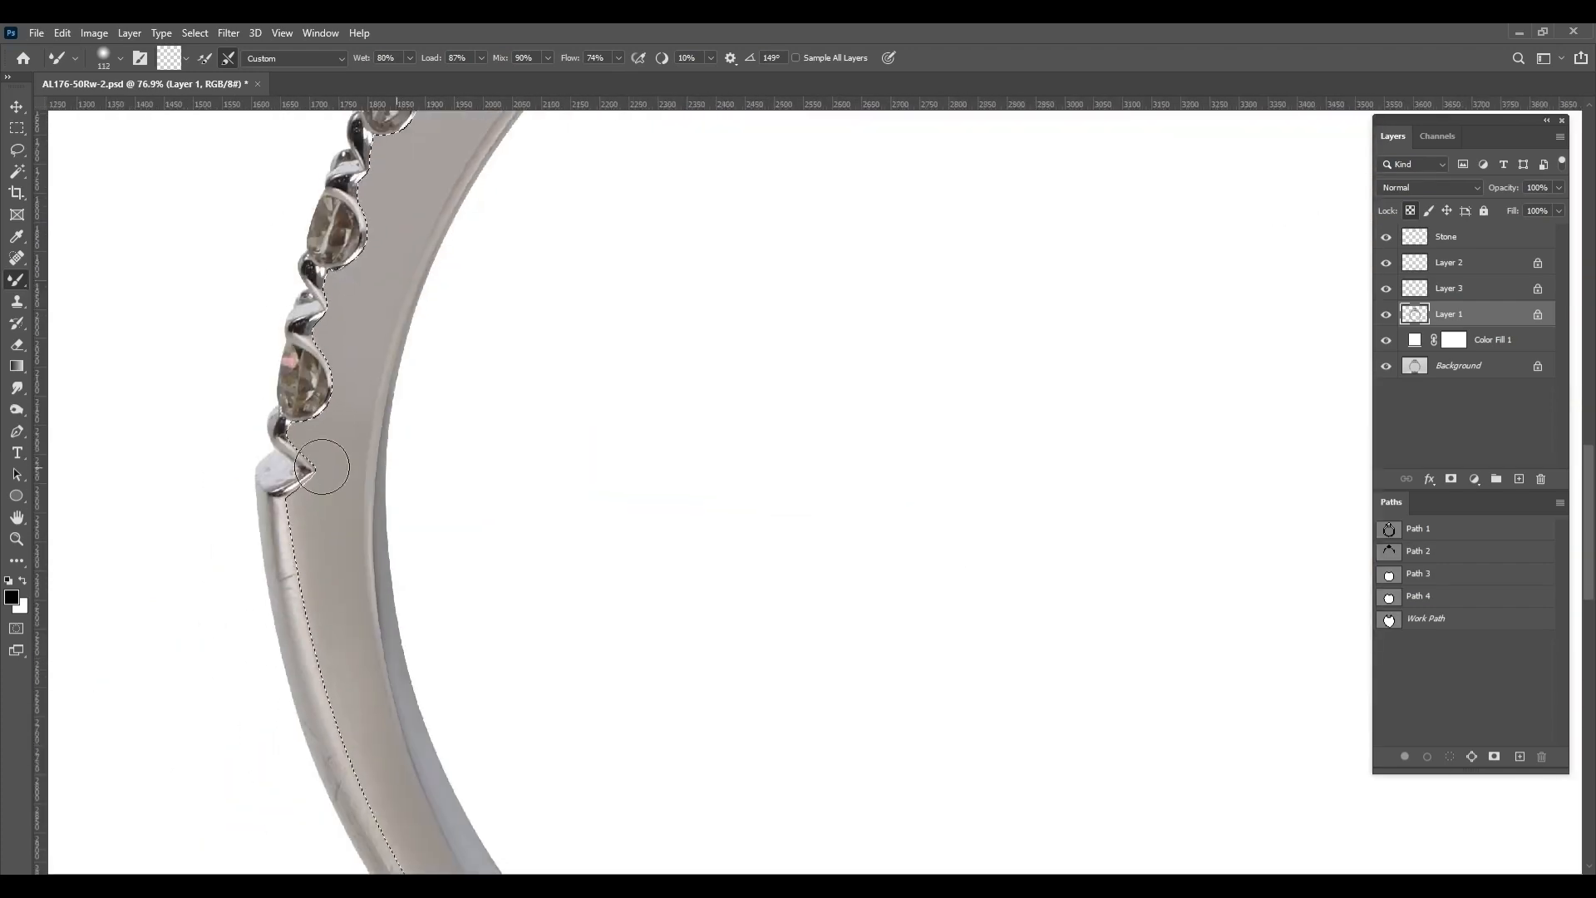
# Copy the selected band face to a new layer, load its outline as a selection and feather it on Layer 1
pyautogui.moveTo(906, 829)
pyautogui.mouseDown()
pyautogui.moveTo(820, 577)
pyautogui.moveTo(957, 779)
pyautogui.mouseUp()
pyautogui.hotkey('ctrl', 'j')
pyautogui.keyDown('ctrl'); pyautogui.click(1417, 319); pyautogui.keyUp('ctrl')
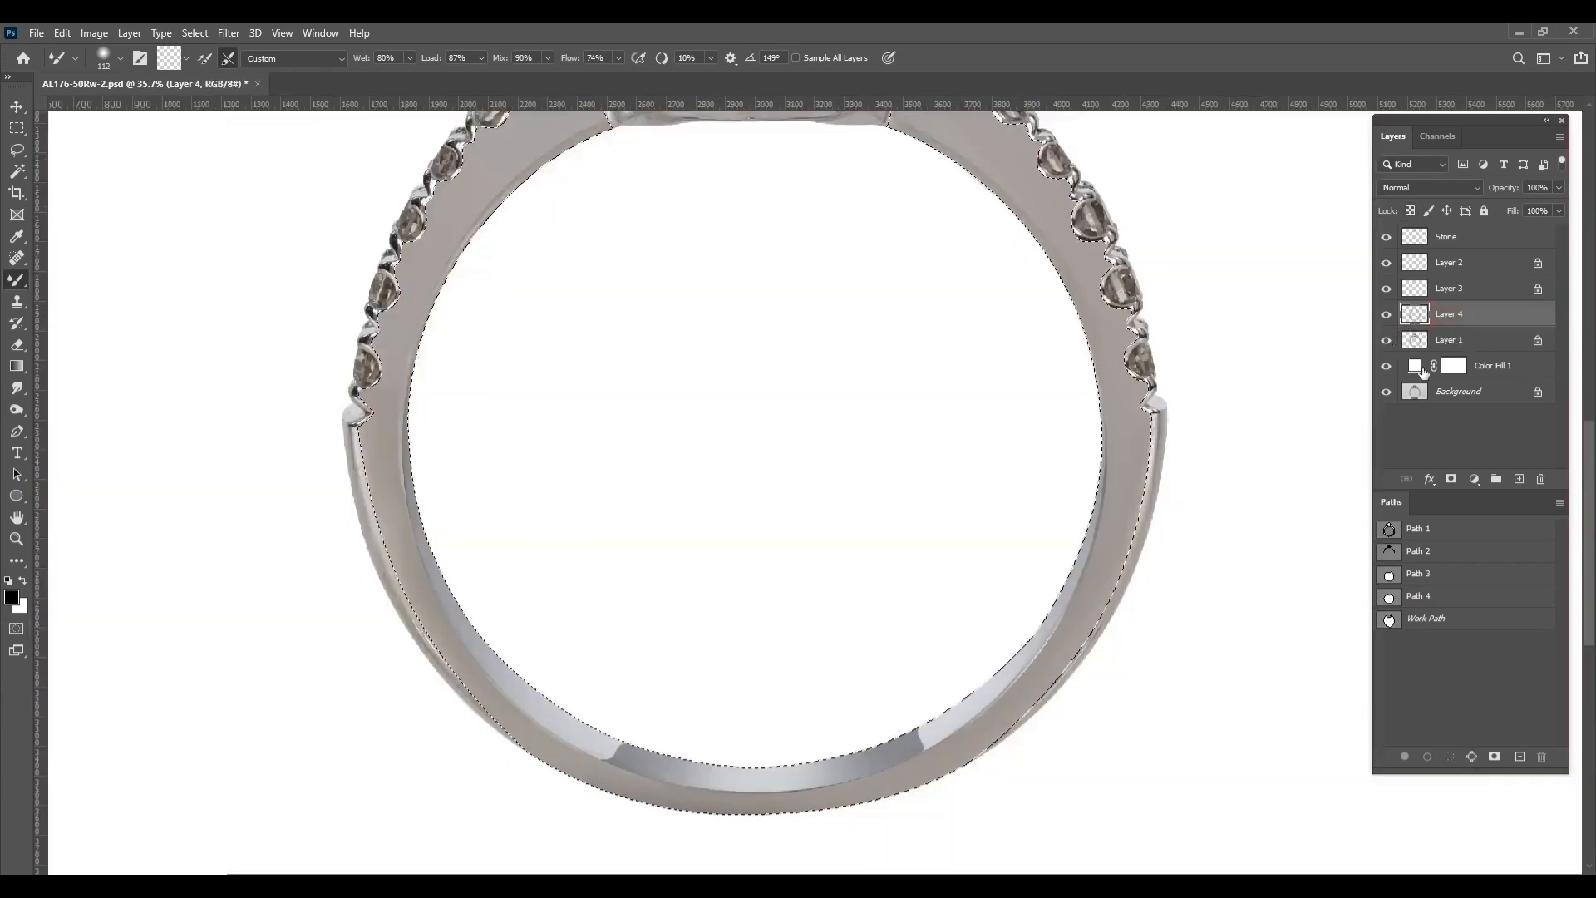
pyautogui.click(1417, 340)
pyautogui.scroll(3, 385, 510)
pyautogui.hotkey('shift', 'F6')
pyautogui.press('Return')
pyautogui.scroll(6, 355, 445)
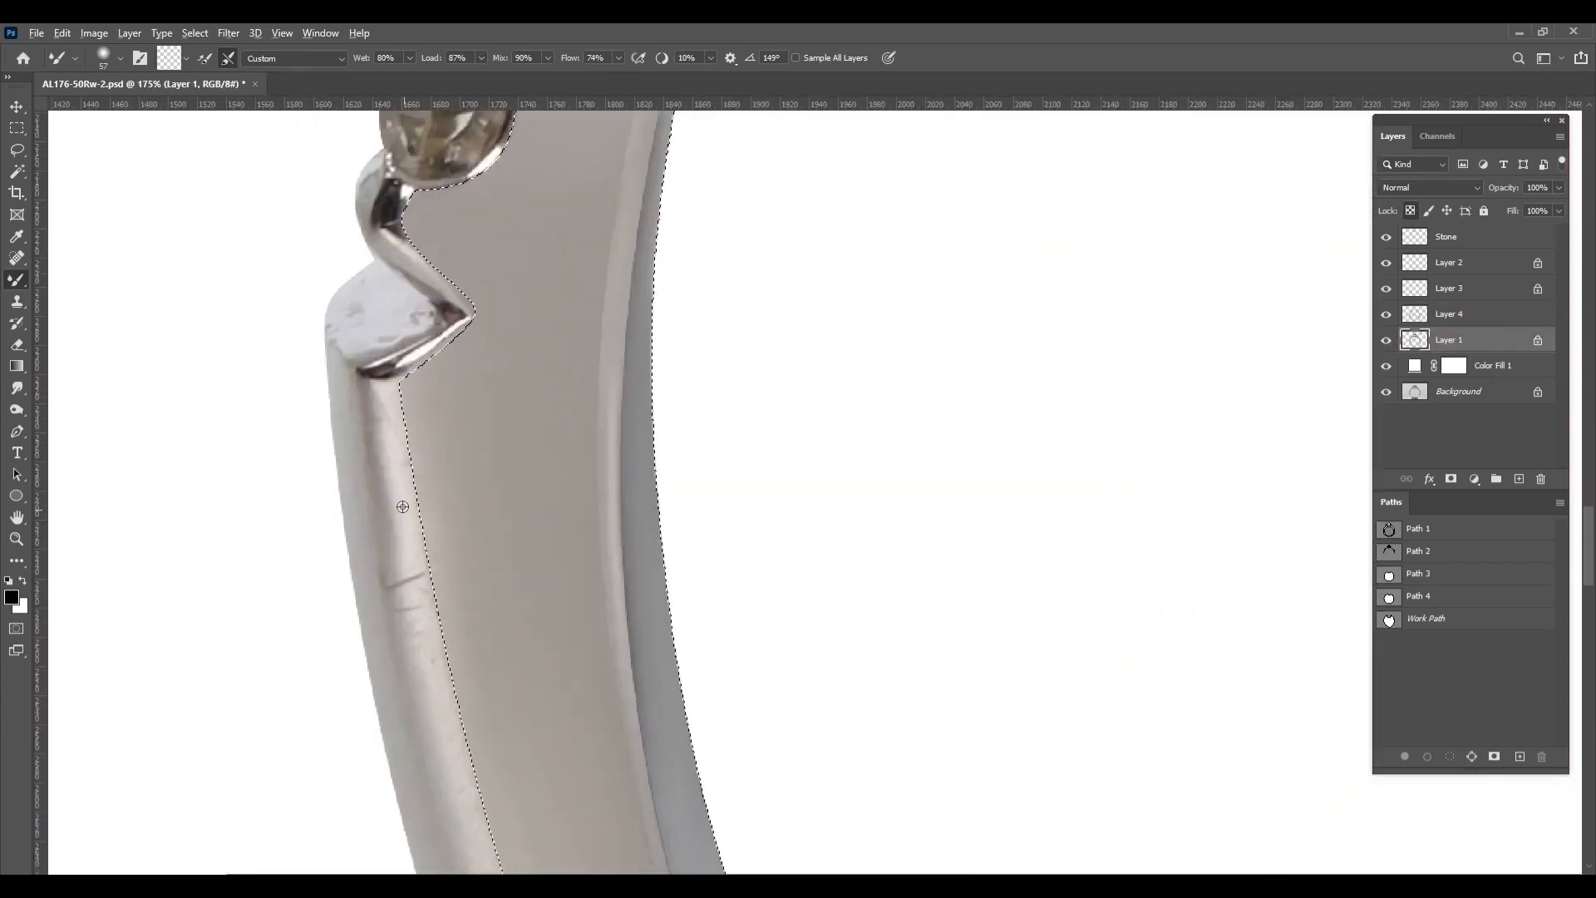
# Smooth the metal bead below the last left shoulder stone at 33 px and the scratched outer edge just beneath it
pyautogui.press('[')
pyautogui.press('[')
pyautogui.press('[')
pyautogui.press('[')
pyautogui.press('[')
pyautogui.press('[')
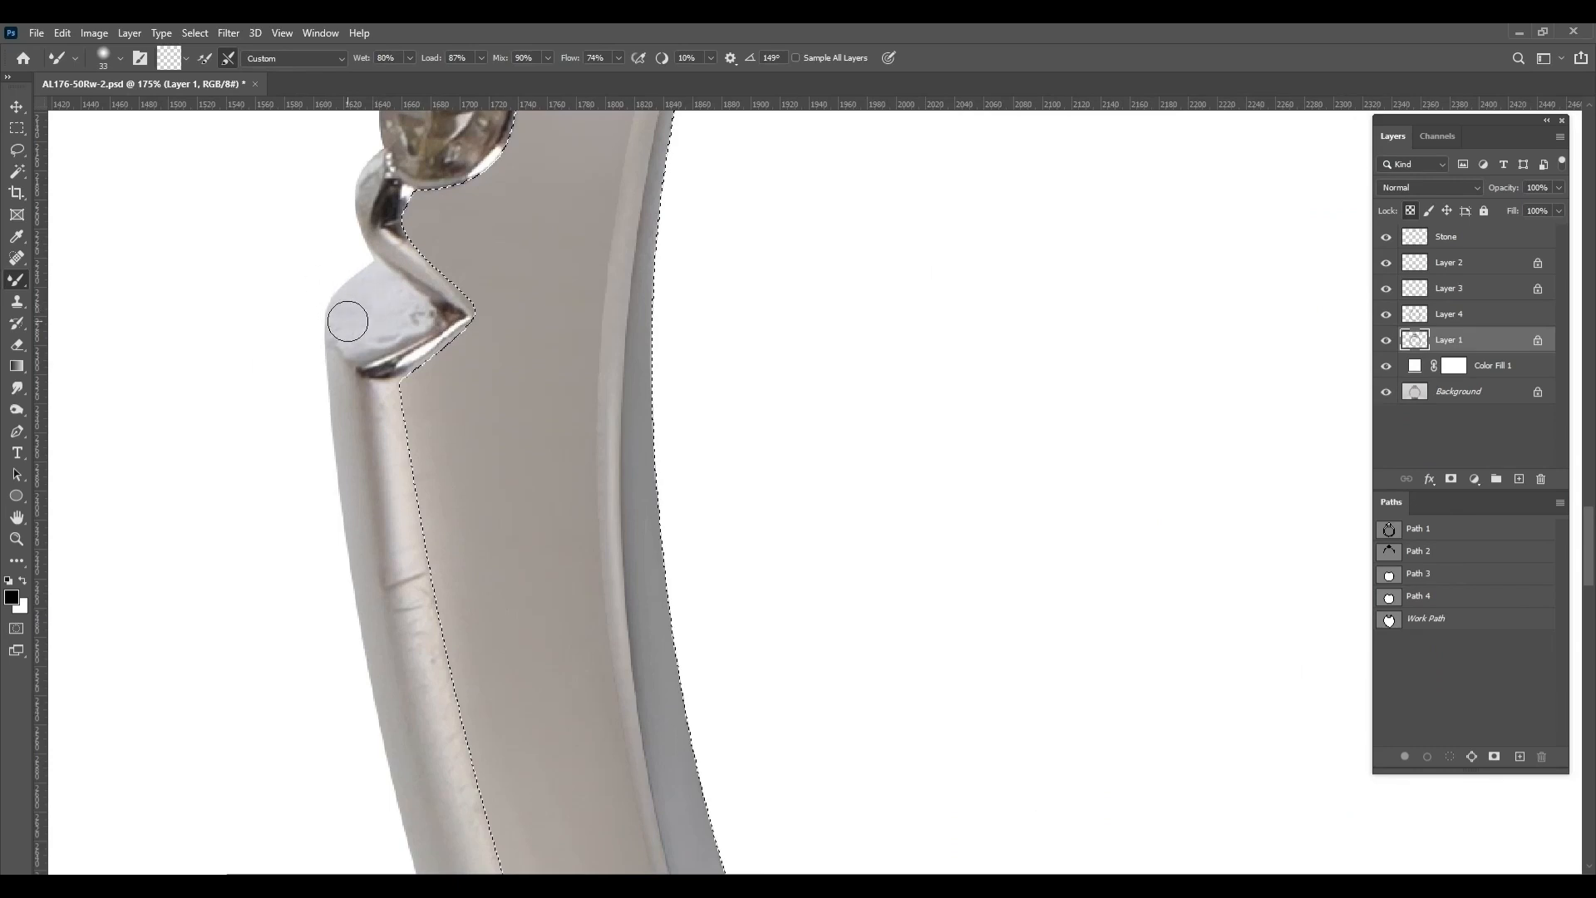
pyautogui.scroll(-3, 358, 281)
pyautogui.press(']')
pyautogui.press(']')
pyautogui.press(']')
pyautogui.press(']')
pyautogui.press(']')
pyautogui.press(']')
pyautogui.press(']')
pyautogui.press(']')
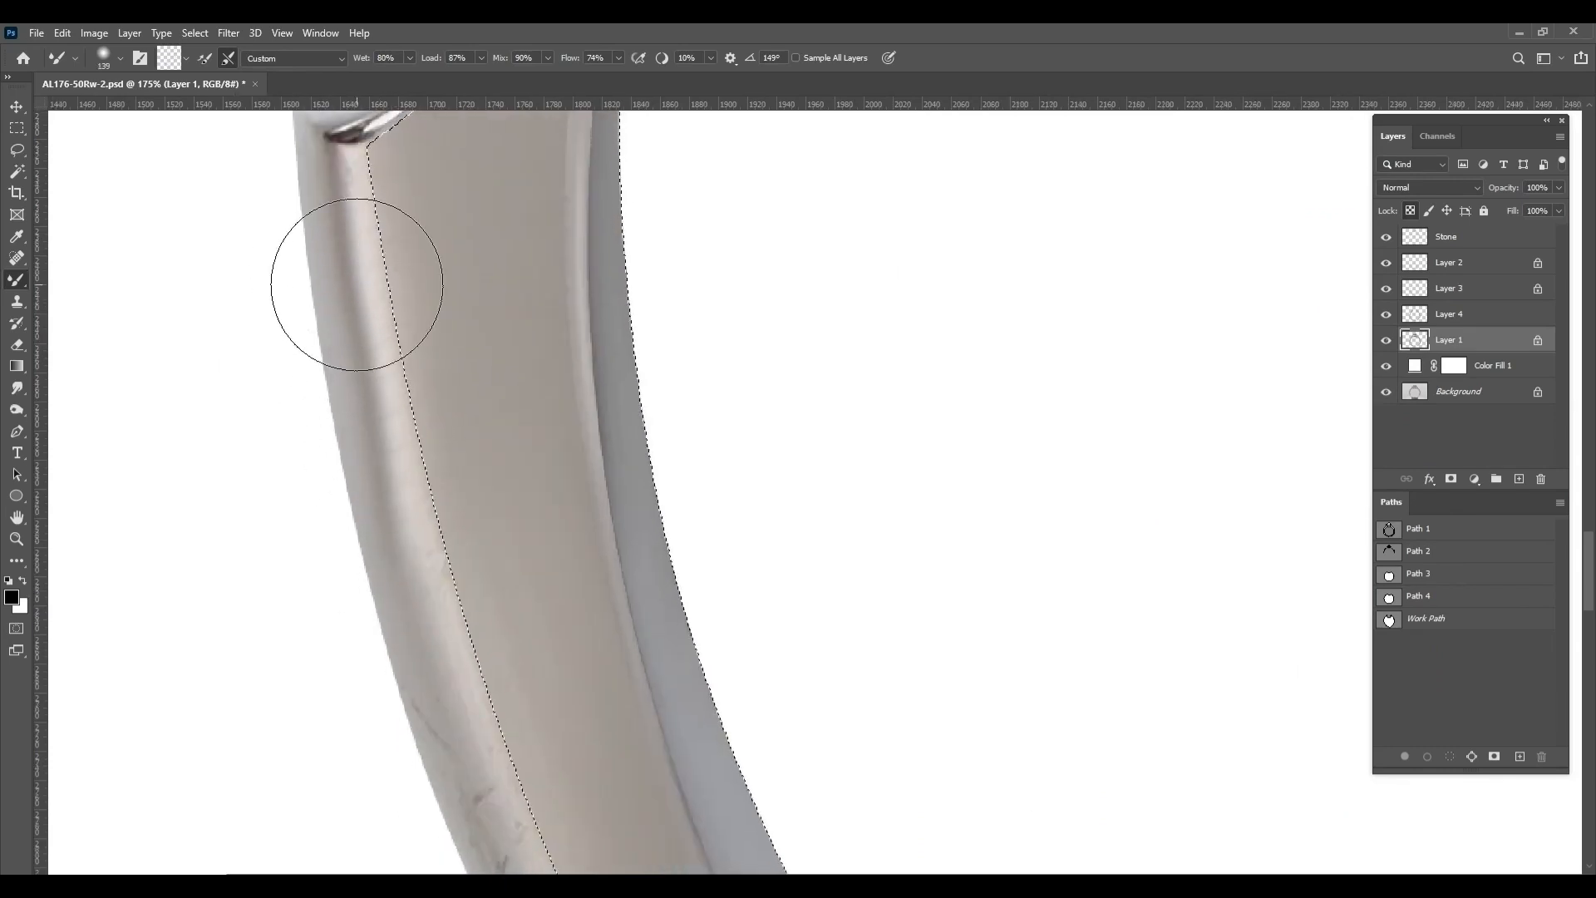
# Blend away the scratches and dents along the band's left outer edge down toward its bottom with a 130 px brush
pyautogui.moveTo(358, 536); pyautogui.dragTo(249, 225)
pyautogui.moveTo(374, 598); pyautogui.dragTo(325, 441)
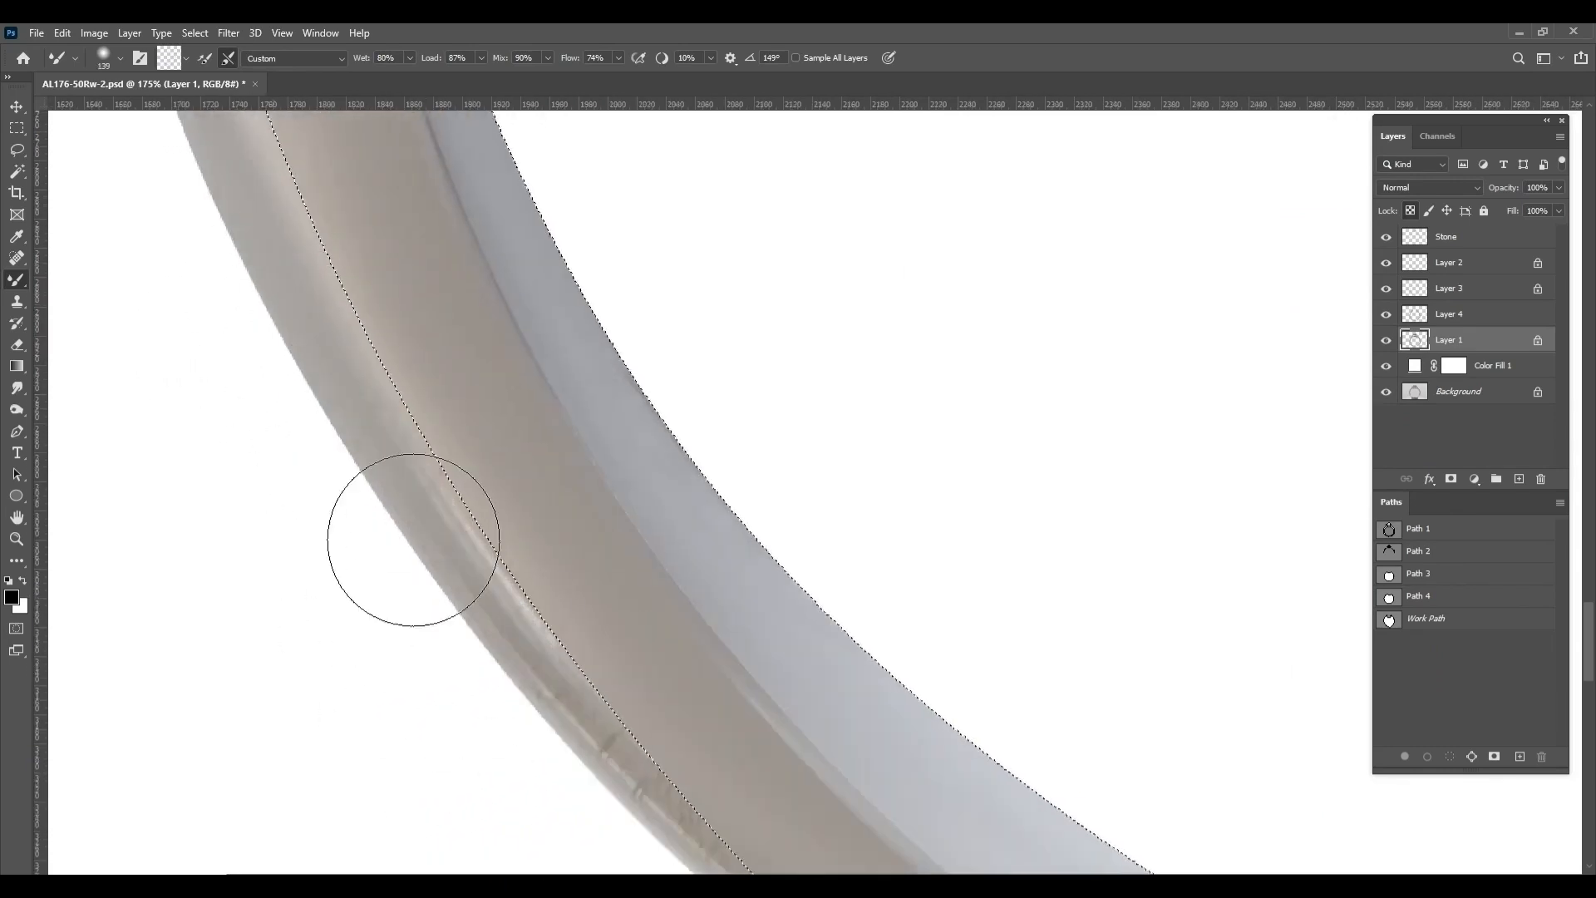
pyautogui.moveTo(566, 715); pyautogui.dragTo(432, 466)
pyautogui.moveTo(275, 266)
pyautogui.mouseDown()
pyautogui.moveTo(392, 471)
pyautogui.moveTo(610, 676)
pyautogui.moveTo(699, 832)
pyautogui.mouseUp()
pyautogui.scroll(-1, 280, 270)
pyautogui.press(']')
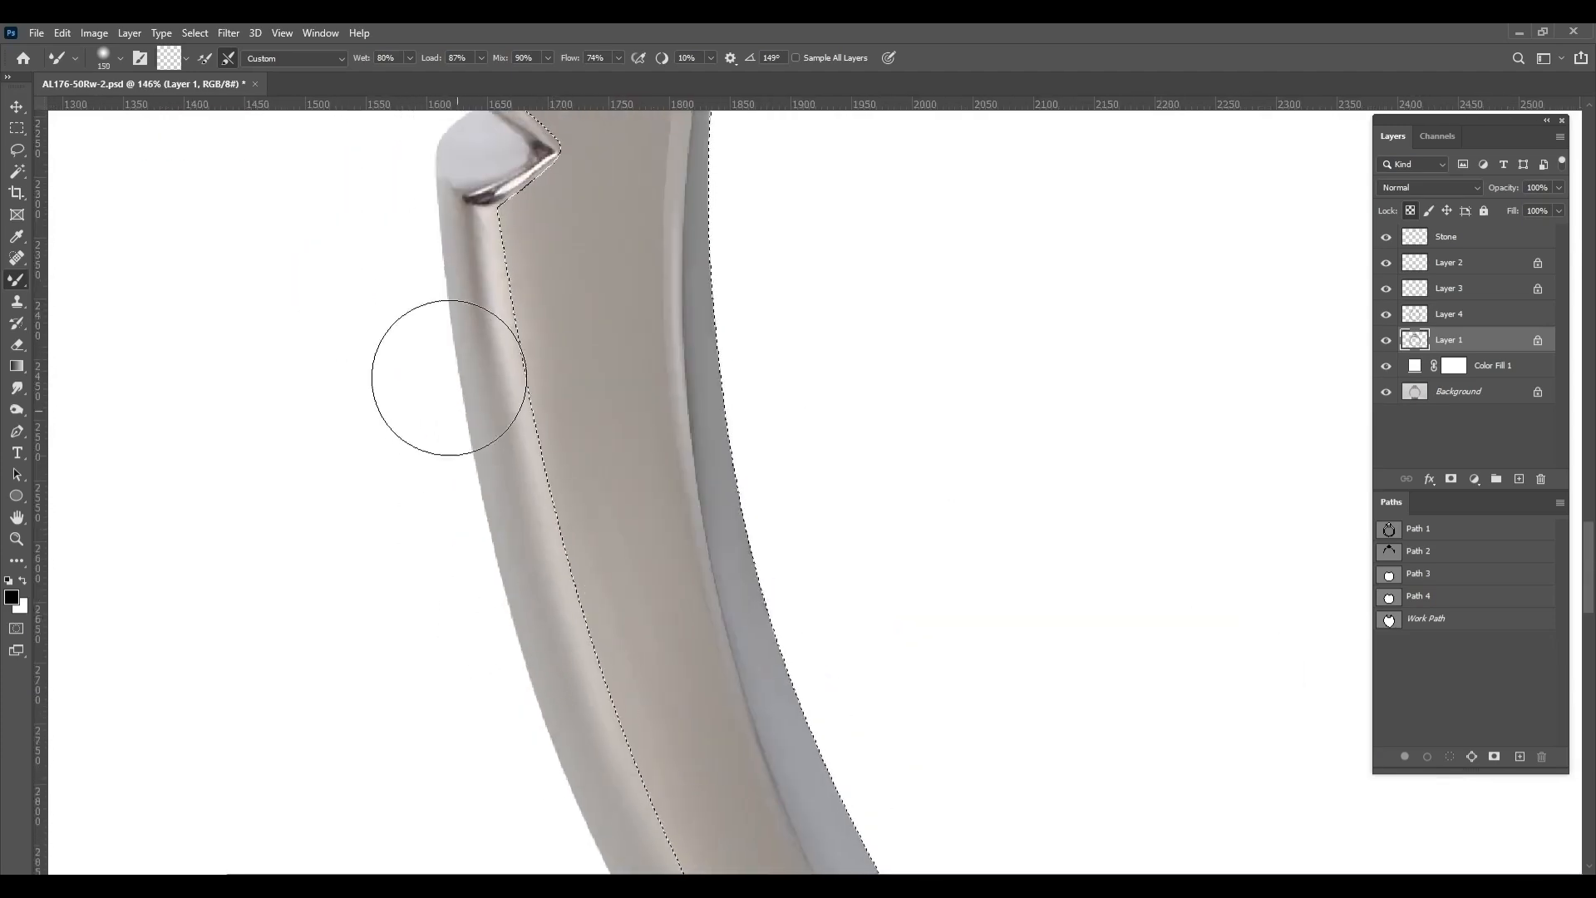
pyautogui.scroll(-3, 823, 613)
pyautogui.scroll(-4, 823, 613)
# Smooth the metal bead below the last right shoulder stone with a small brush, then enlarge the brush to 96 px
pyautogui.scroll(2, 830, 705)
pyautogui.scroll(4, 879, 421)
pyautogui.press('[')
pyautogui.press('[')
pyautogui.press('[')
pyautogui.press('[')
pyautogui.press('[')
pyautogui.press('[')
pyautogui.press('[')
pyautogui.press('[')
pyautogui.press('[')
pyautogui.press('[')
pyautogui.moveTo(880, 420)
pyautogui.mouseDown()
pyautogui.moveTo(876, 640)
pyautogui.moveTo(864, 462)
pyautogui.moveTo(816, 460)
pyautogui.moveTo(859, 499)
pyautogui.mouseUp()
pyautogui.press(']')
pyautogui.press(']')
pyautogui.press(']')
pyautogui.press(']')
pyautogui.press(']')
pyautogui.press(']')
pyautogui.press(']')
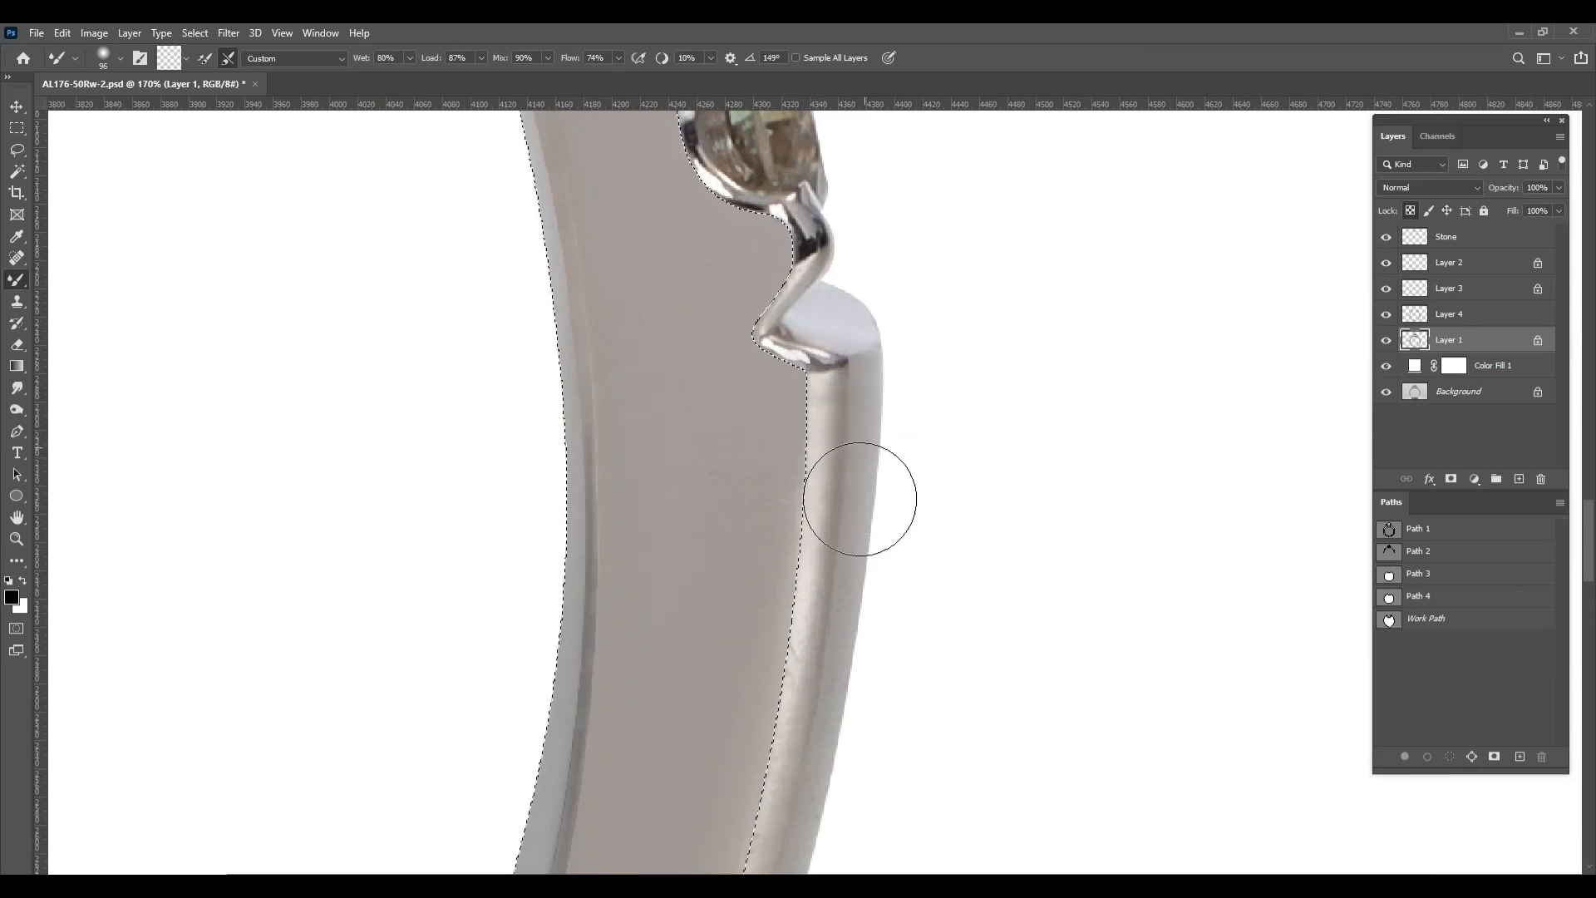
# Smooth the band's right outer edge from the bead down to the lower right, then deselect
pyautogui.moveTo(832, 694); pyautogui.dragTo(837, 476)
pyautogui.press(']')
pyautogui.moveTo(830, 400)
pyautogui.mouseDown()
pyautogui.moveTo(761, 769)
pyautogui.moveTo(789, 532)
pyautogui.mouseUp()
pyautogui.moveTo(783, 615); pyautogui.dragTo(877, 297)
pyautogui.moveTo(749, 682); pyautogui.dragTo(864, 316)
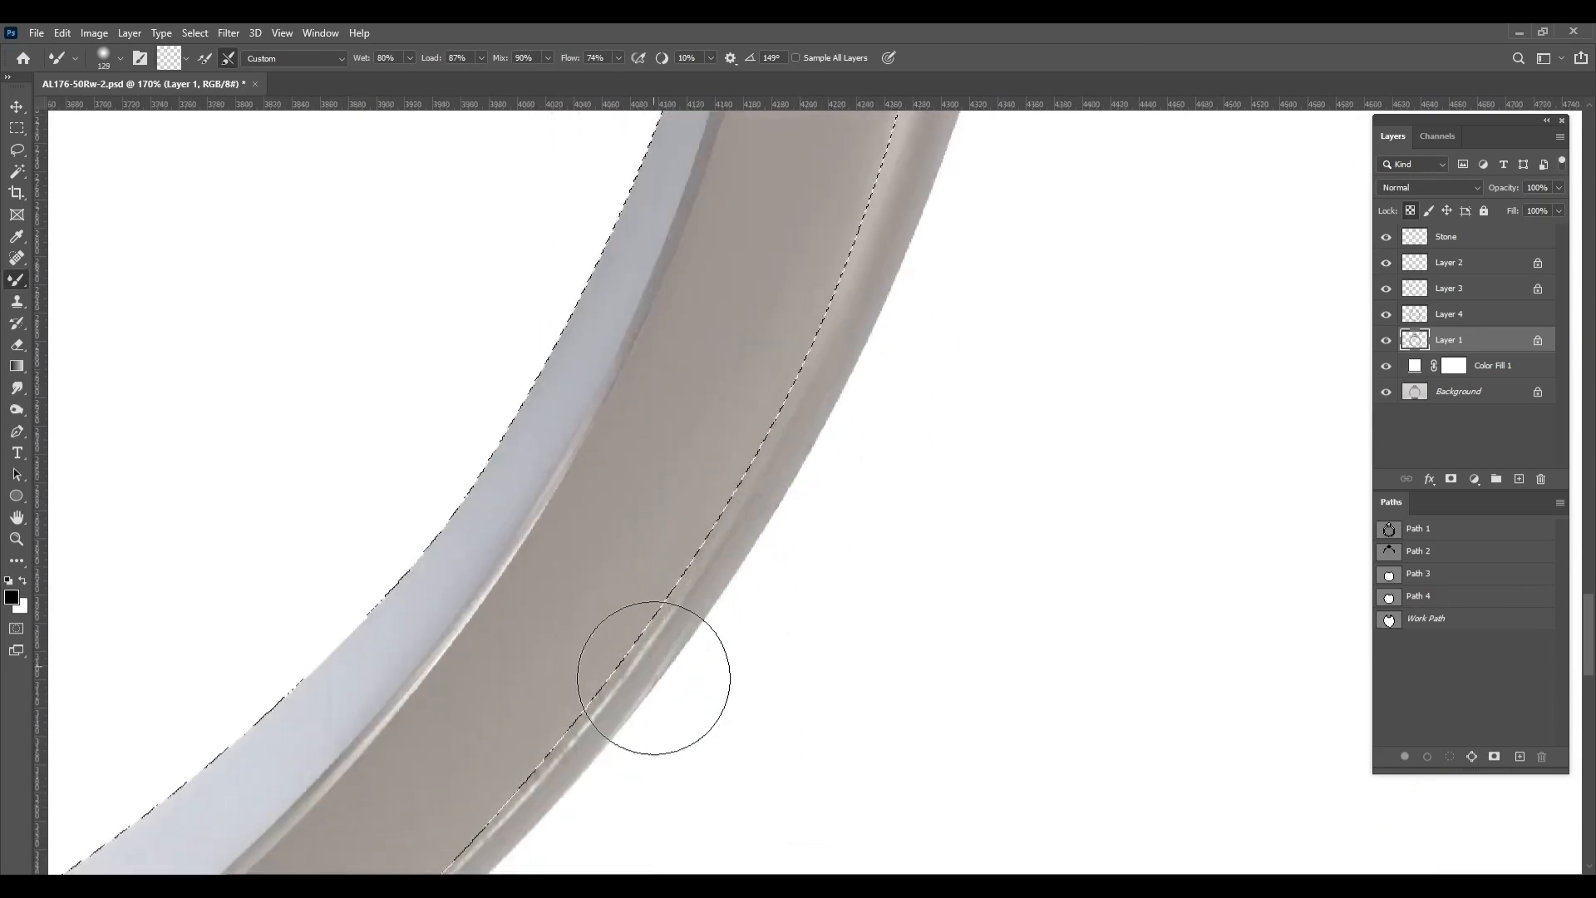
pyautogui.hotkey('ctrl', 'd')
pyautogui.scroll(-3, 652, 676)
# Lock Layer 4's transparent pixels and blend the face's outer border on the lower right with a 110 px brush
pyautogui.moveTo(652, 677); pyautogui.dragTo(1144, 374)
pyautogui.press('[')
pyautogui.press('[')
pyautogui.press('[')
pyautogui.press('[')
pyautogui.press('[')
pyautogui.moveTo(997, 523); pyautogui.dragTo(874, 655)
pyautogui.keyDown('ctrl'); pyautogui.click(1030, 503); pyautogui.keyUp('ctrl')
pyautogui.moveTo(1030, 503)
pyautogui.mouseDown()
pyautogui.moveTo(1006, 511)
pyautogui.moveTo(915, 677)
pyautogui.mouseUp()
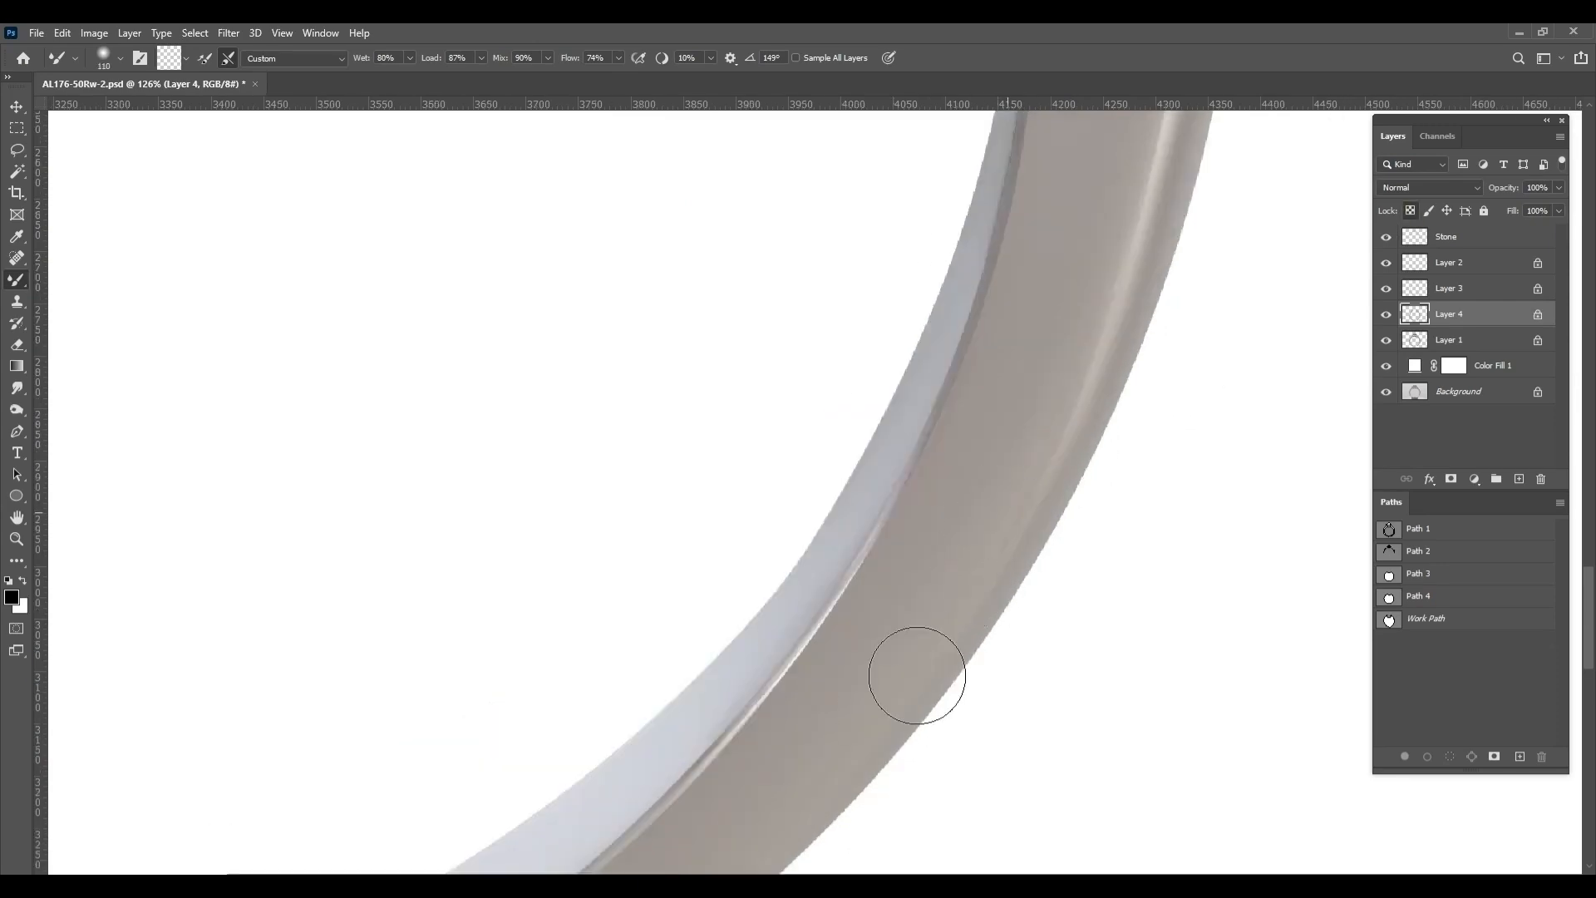
# Smooth the Layer 4 face up the right side and along the right shoulder beside the gallery
pyautogui.moveTo(574, 848); pyautogui.dragTo(715, 831)
pyautogui.moveTo(773, 291); pyautogui.dragTo(815, 782)
pyautogui.moveTo(615, 149); pyautogui.dragTo(715, 402)
pyautogui.moveTo(440, 241); pyautogui.dragTo(736, 426)
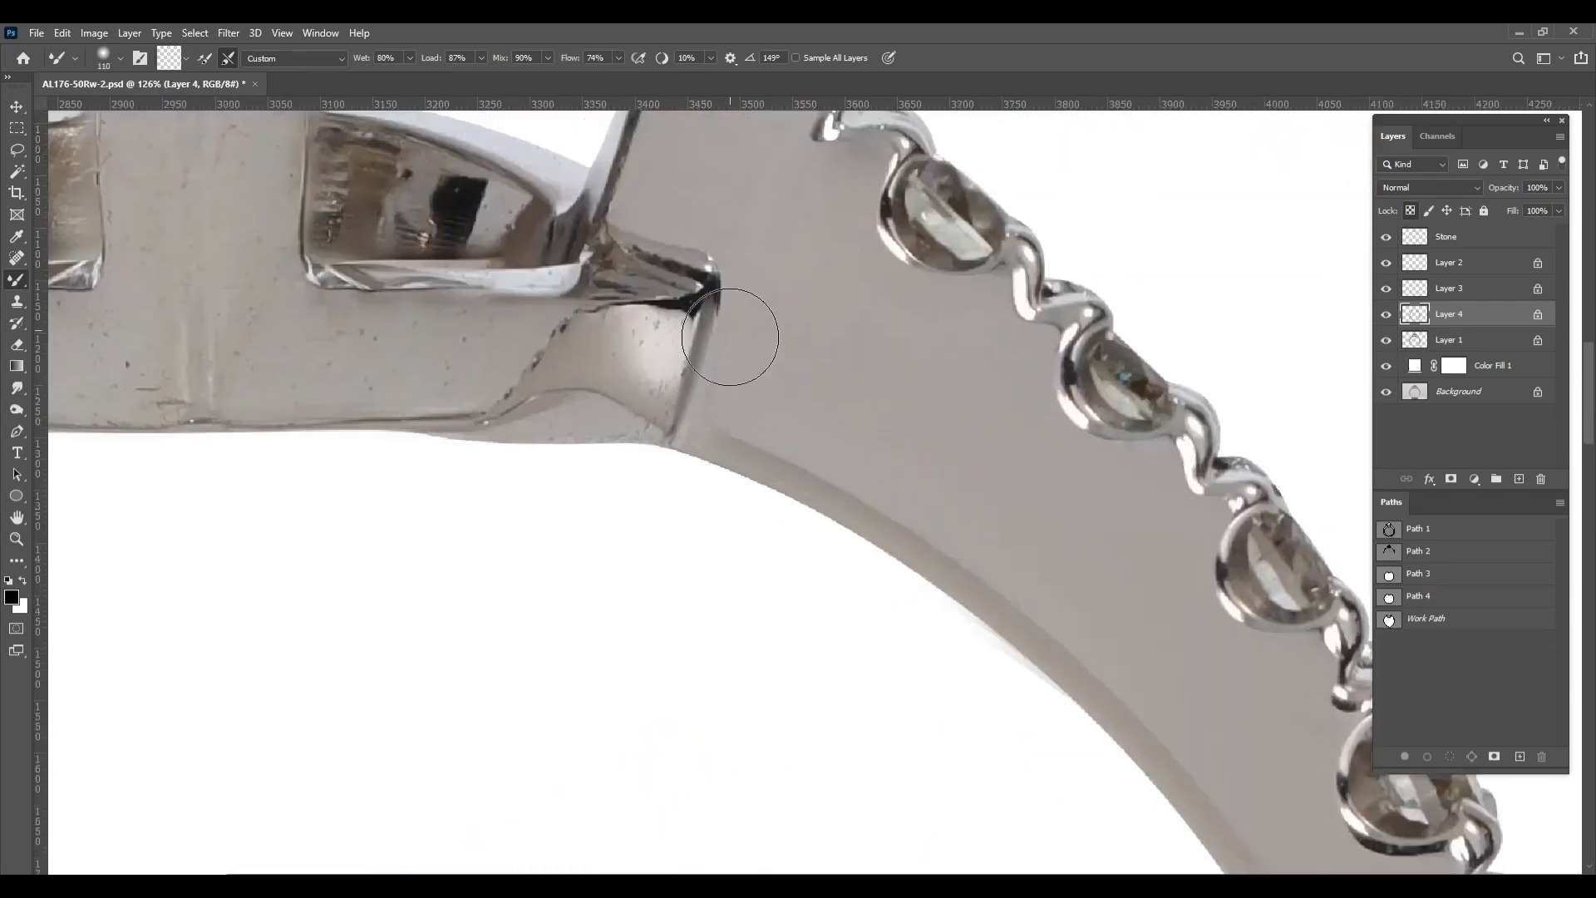
pyautogui.scroll(-3, 742, 270)
pyautogui.moveTo(743, 270); pyautogui.dragTo(985, 467)
pyautogui.scroll(5, 1001, 415)
pyautogui.scroll(-4, 1014, 239)
pyautogui.moveTo(1013, 239); pyautogui.dragTo(1364, 541)
# Blend the Layer 4 face along the band's lower left side with the 110 px brush
pyautogui.moveTo(369, 722)
pyautogui.mouseDown()
pyautogui.moveTo(537, 465)
pyautogui.moveTo(649, 167)
pyautogui.mouseUp()
pyautogui.moveTo(416, 748); pyautogui.dragTo(607, 214)
pyautogui.moveTo(433, 720); pyautogui.dragTo(556, 308)
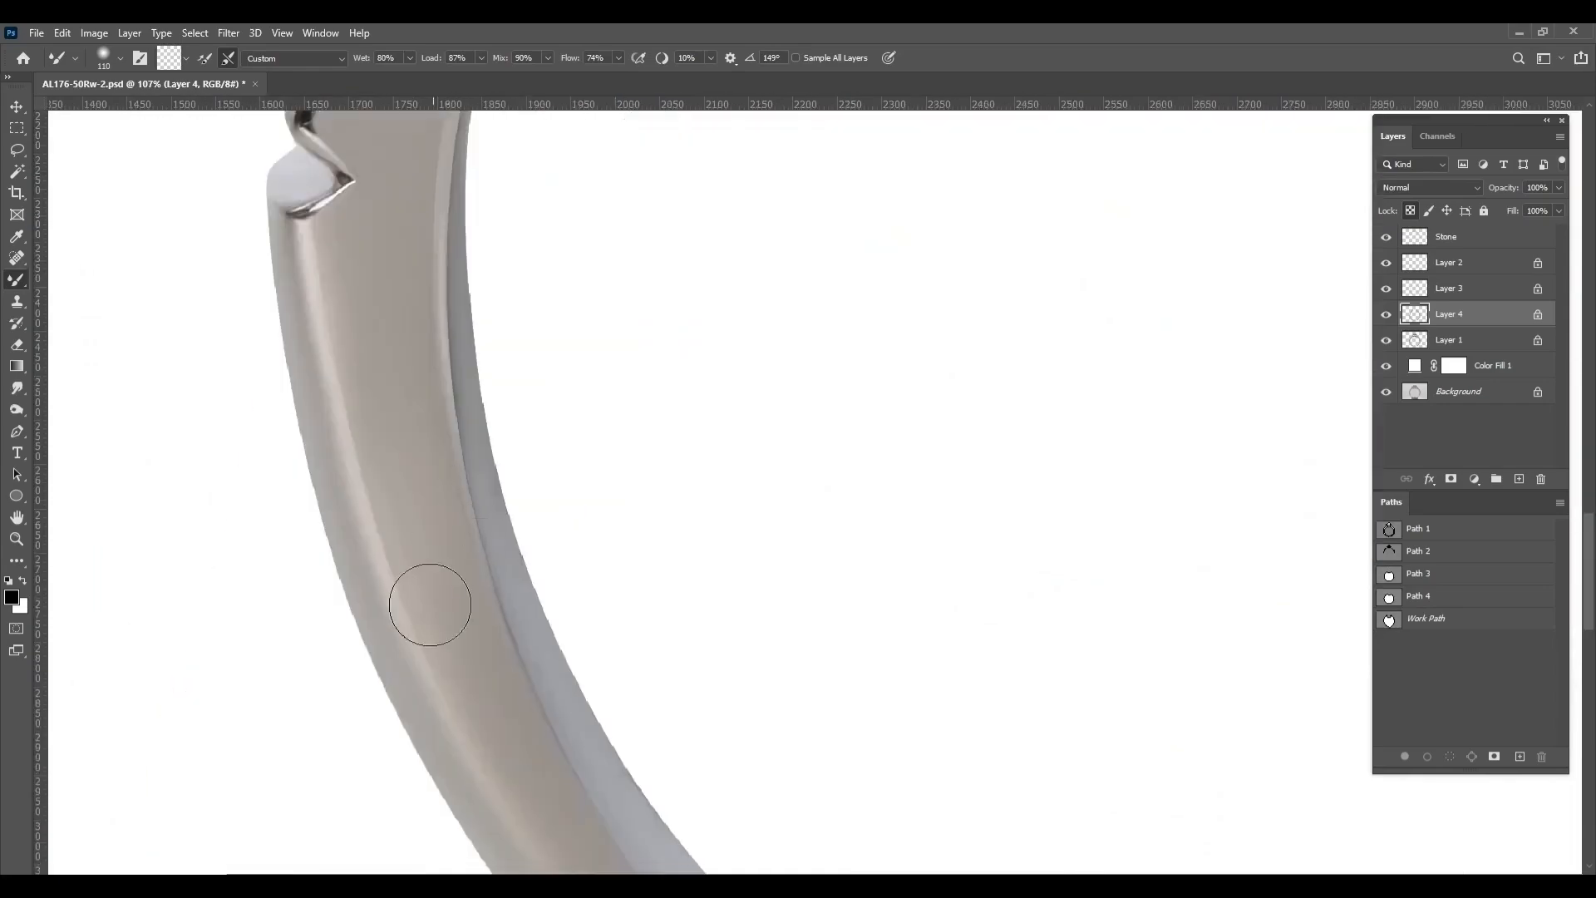
pyautogui.scroll(-6, 638, 552)
pyautogui.scroll(-2, 862, 371)
pyautogui.moveTo(862, 370); pyautogui.dragTo(832, 458)
# Switch to Layer 1 and smooth away the pits on the left half of the gallery's lower crossbar
pyautogui.scroll(7, 857, 241)
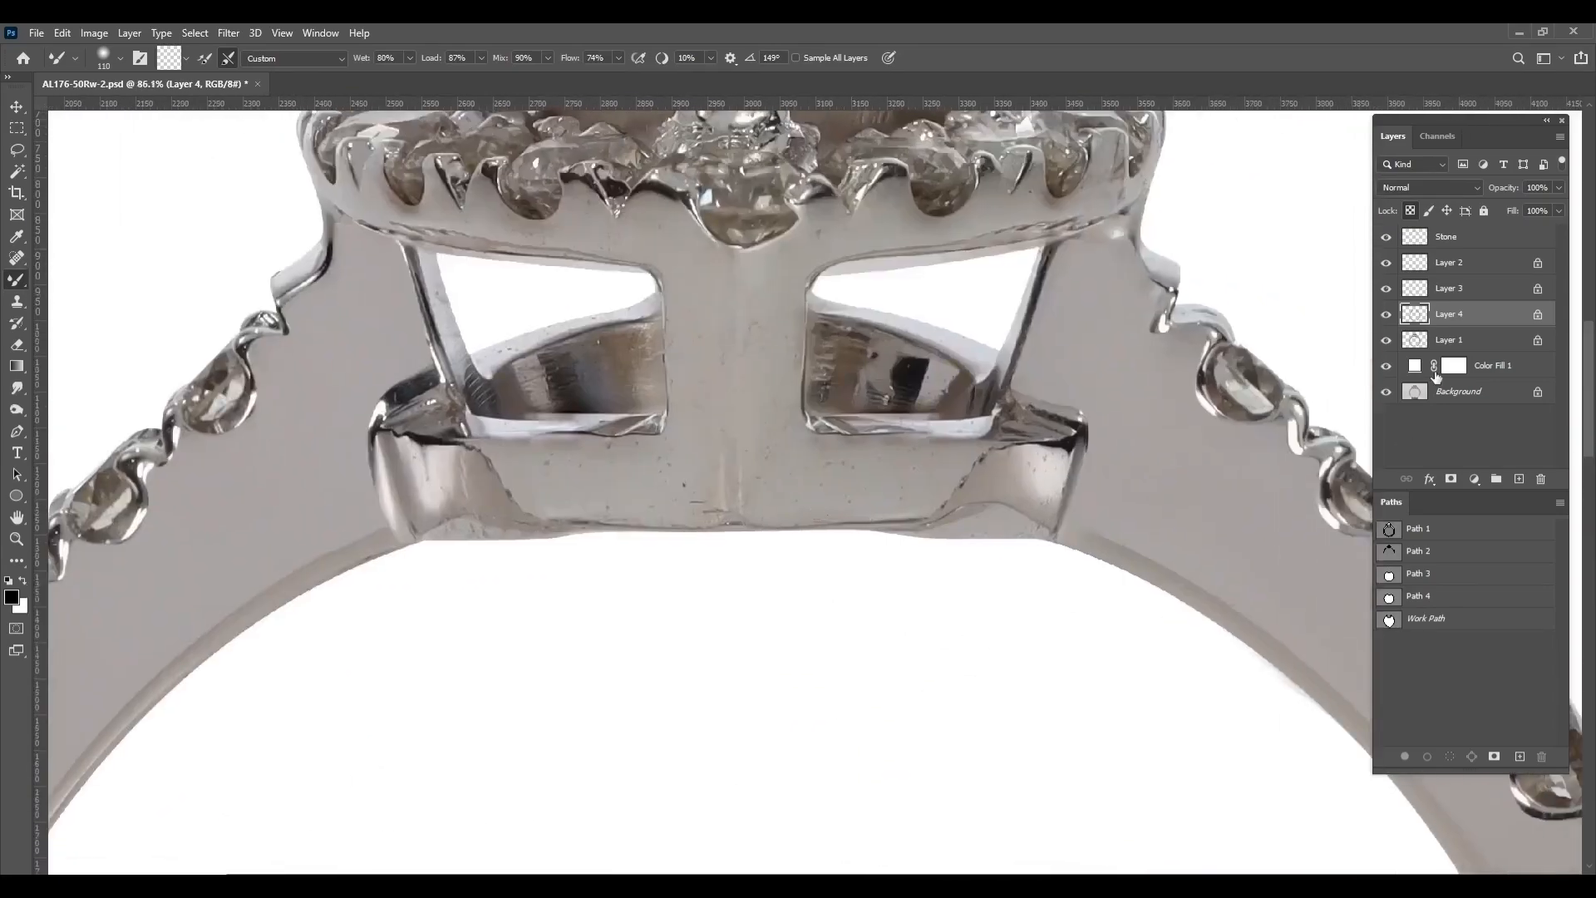
pyautogui.keyDown('ctrl'); pyautogui.click(980, 484); pyautogui.keyUp('ctrl')
pyautogui.scroll(4, 582, 499)
pyautogui.moveTo(579, 461); pyautogui.dragTo(517, 455)
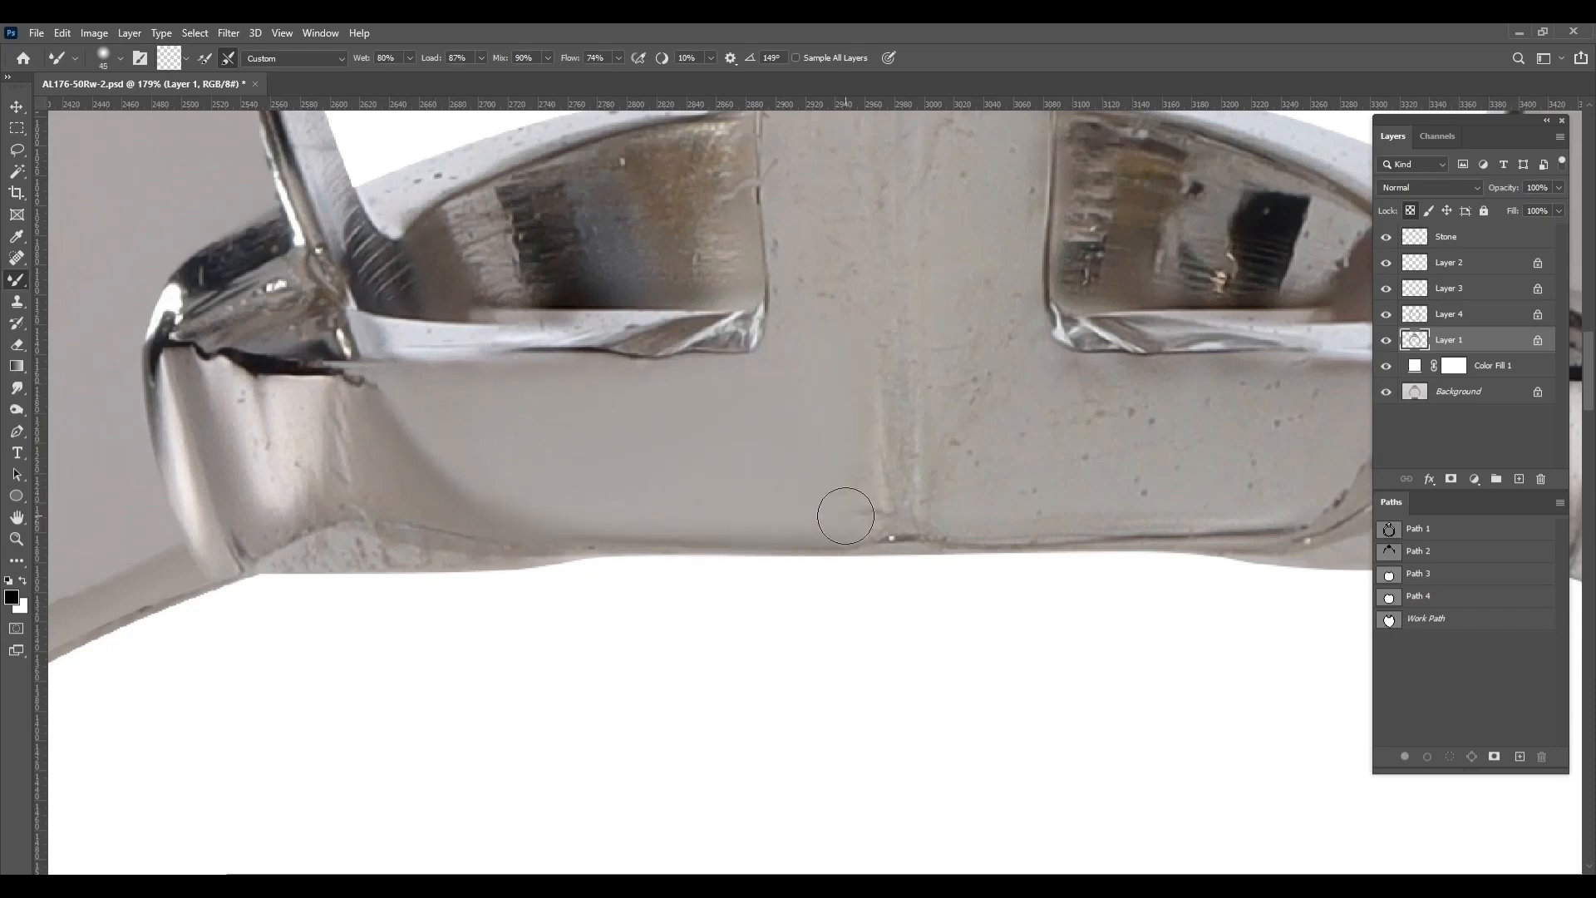
pyautogui.scroll(-3, 848, 474)
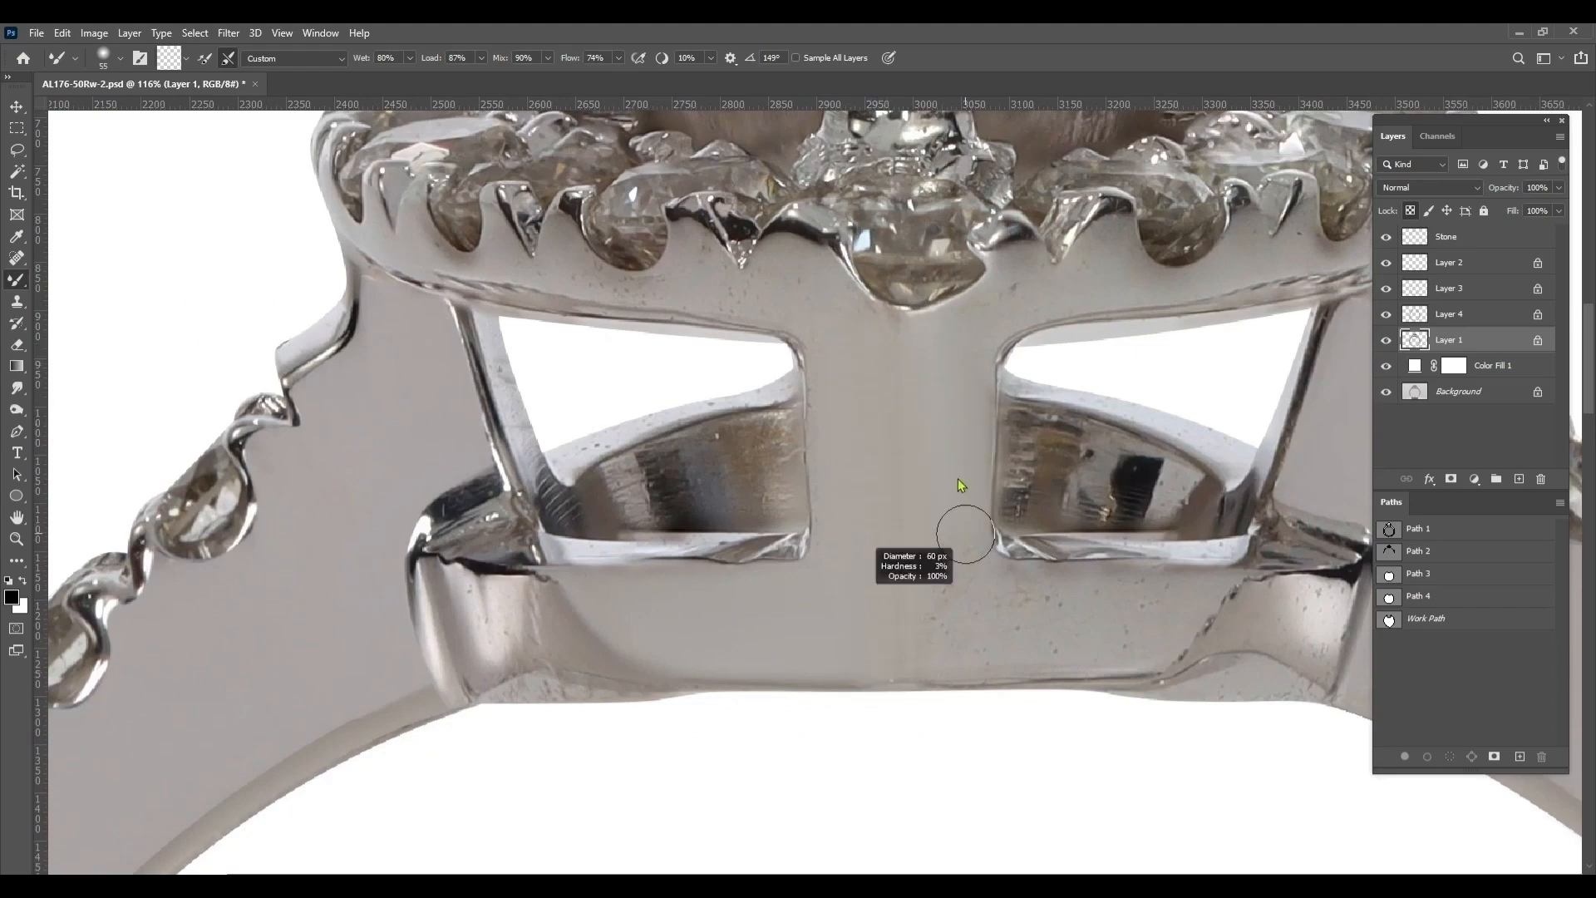
# Smooth the gallery's centre post and the right half of its lower crossbar
pyautogui.moveTo(1052, 638); pyautogui.dragTo(658, 645)
pyautogui.scroll(2, 659, 644)
pyautogui.keyDown('alt'); pyautogui.rightClick(882, 721); pyautogui.keyUp('alt')
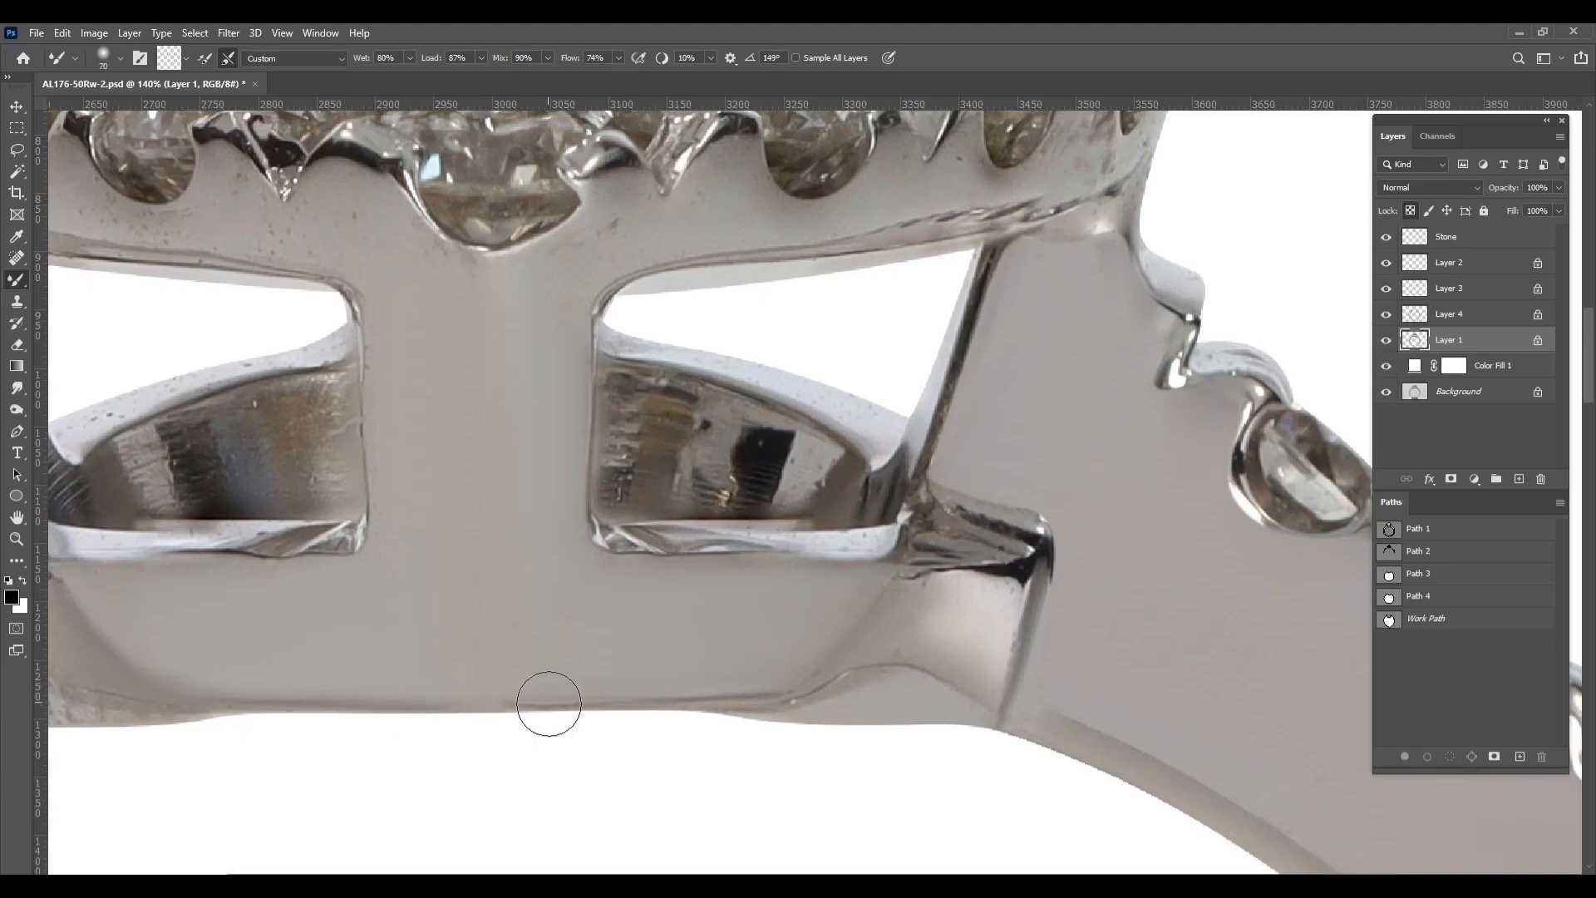
# Blend the curved metal of the gallery's lower left corner with a 36 px brush
pyautogui.scroll(-5, 707, 581)
pyautogui.scroll(8, 235, 594)
pyautogui.moveTo(235, 594); pyautogui.dragTo(517, 634)
pyautogui.keyDown('alt'); pyautogui.rightClick(517, 634); pyautogui.keyUp('alt')
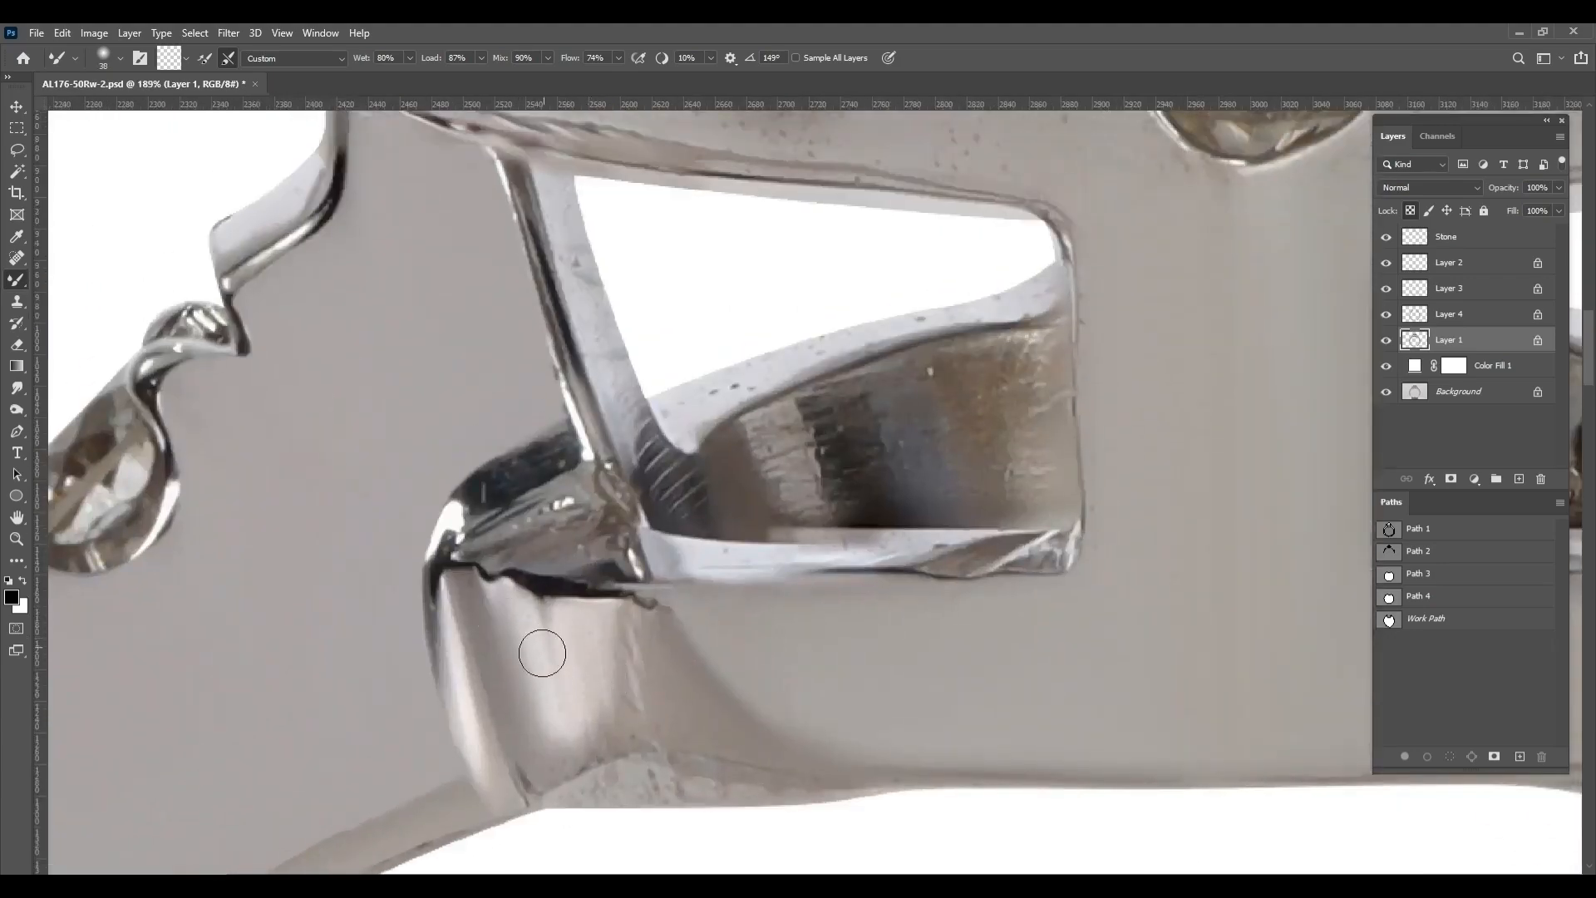
# Blend away the specks and dark streaks along the lower rim of the halo's left side
pyautogui.moveTo(837, 335); pyautogui.dragTo(827, 514)
pyautogui.keyDown('alt'); pyautogui.rightClick(1094, 332); pyautogui.keyUp('alt')
pyautogui.moveTo(1053, 318); pyautogui.dragTo(991, 624)
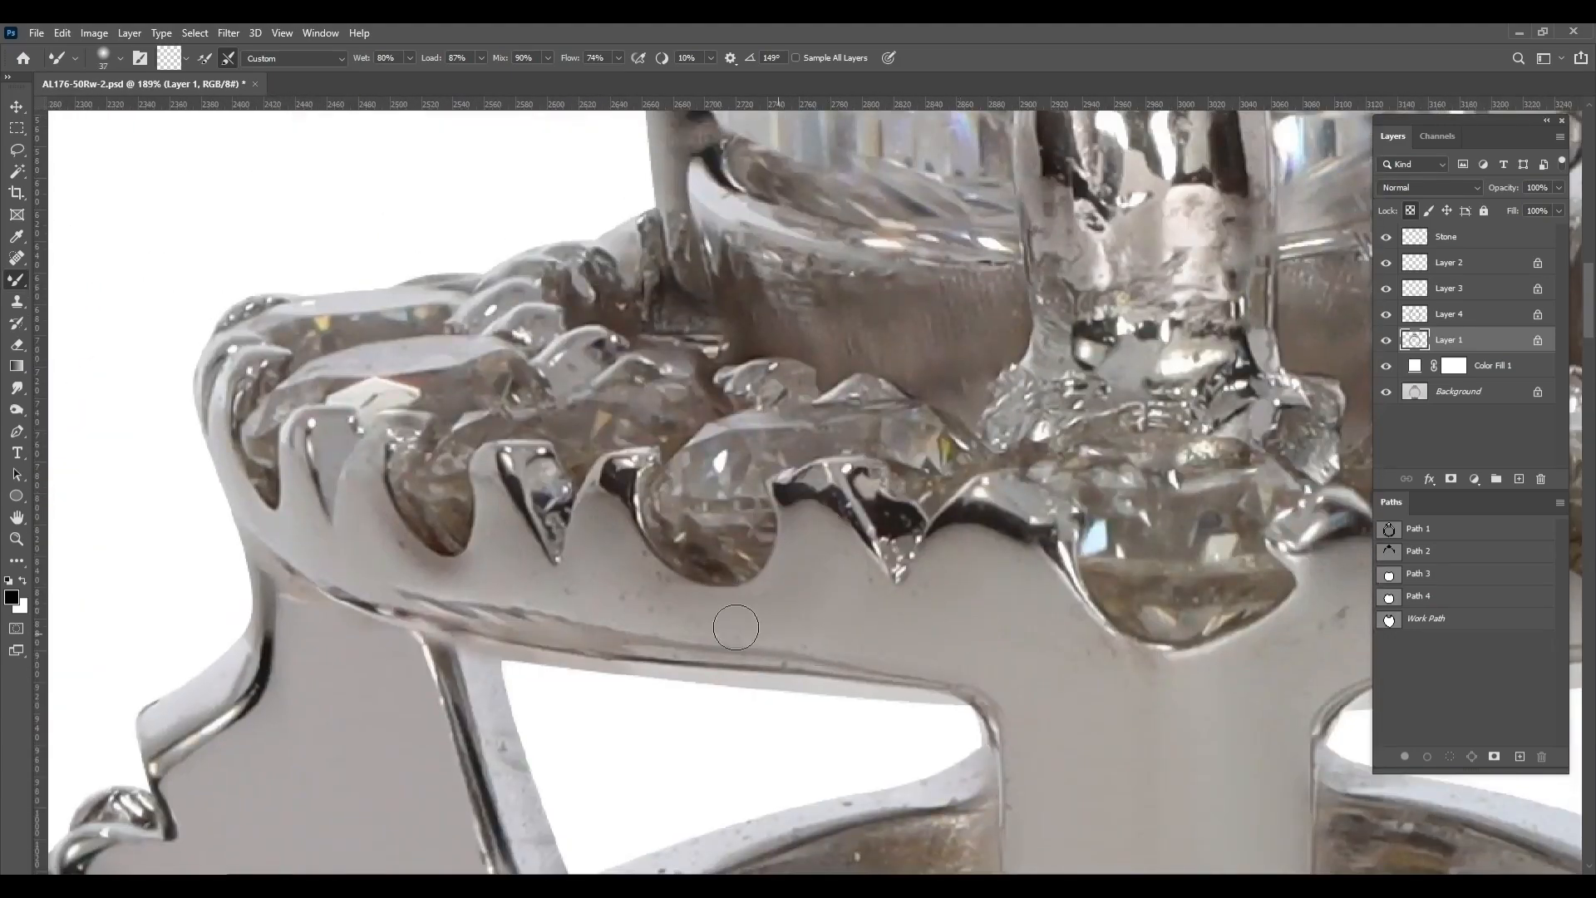
pyautogui.moveTo(534, 619); pyautogui.dragTo(440, 602)
pyautogui.moveTo(441, 602); pyautogui.dragTo(556, 624)
pyautogui.keyDown('alt'); pyautogui.rightClick(556, 624); pyautogui.keyUp('alt')
pyautogui.moveTo(575, 617); pyautogui.dragTo(481, 601)
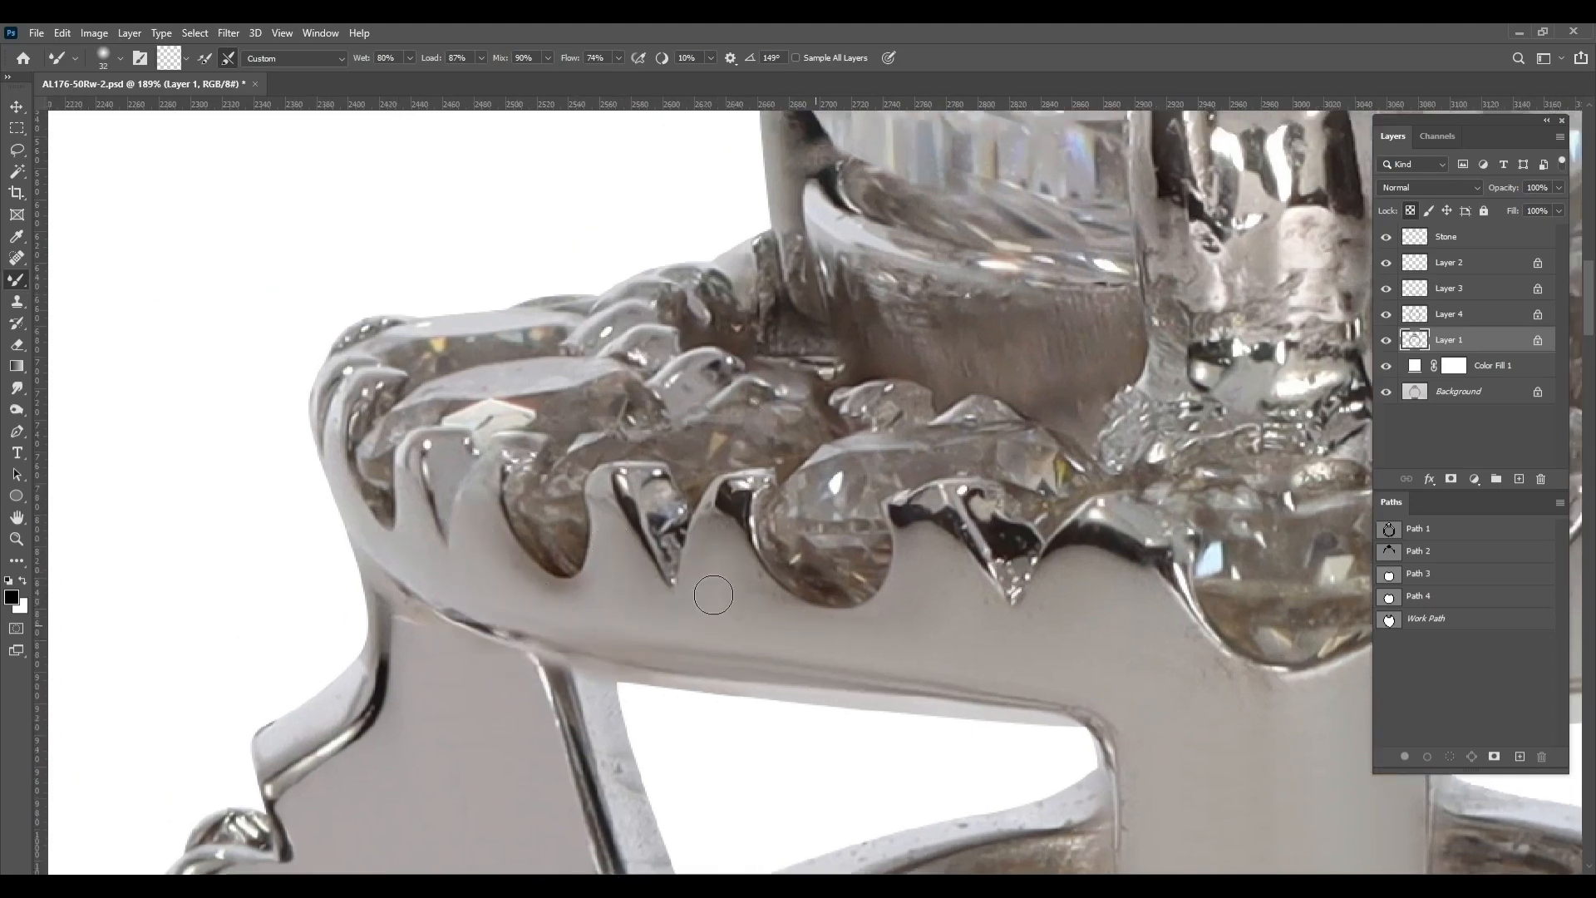
# Smooth the halo metal directly beneath the stones on its front left with a small brush
pyautogui.moveTo(930, 638); pyautogui.dragTo(762, 613)
pyautogui.keyDown('alt'); pyautogui.rightClick(763, 613); pyautogui.keyUp('alt')
pyautogui.moveTo(962, 606); pyautogui.dragTo(790, 600)
pyautogui.keyDown('alt'); pyautogui.rightClick(791, 599); pyautogui.keyUp('alt')
pyautogui.moveTo(787, 670); pyautogui.dragTo(520, 584)
# Smooth the metal below the halo's centre stone where the centre post meets the rim
pyautogui.keyDown('alt'); pyautogui.rightClick(908, 511); pyautogui.keyUp('alt')
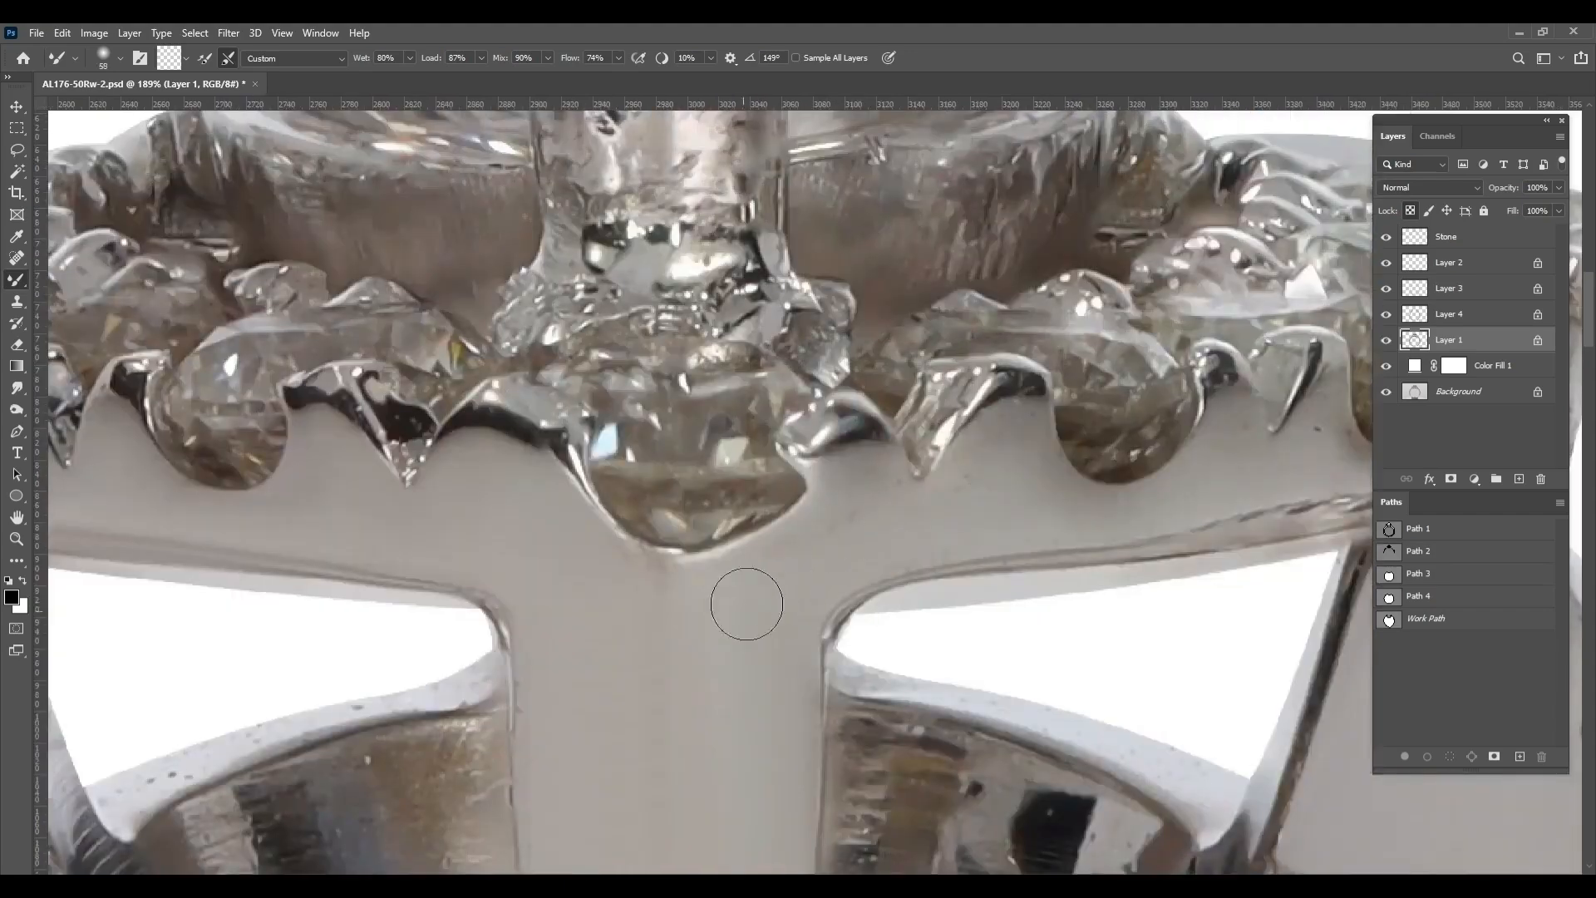
pyautogui.moveTo(786, 529); pyautogui.dragTo(865, 504)
pyautogui.keyDown('alt'); pyautogui.rightClick(972, 455); pyautogui.keyUp('alt')
pyautogui.scroll(-5, 1072, 504)
pyautogui.scroll(5, 545, 540)
# Blend the specks off the inner strut and the curved upper rim of the left gallery opening with a 37 px brush
pyautogui.keyDown('alt'); pyautogui.rightClick(516, 565); pyautogui.keyUp('alt')
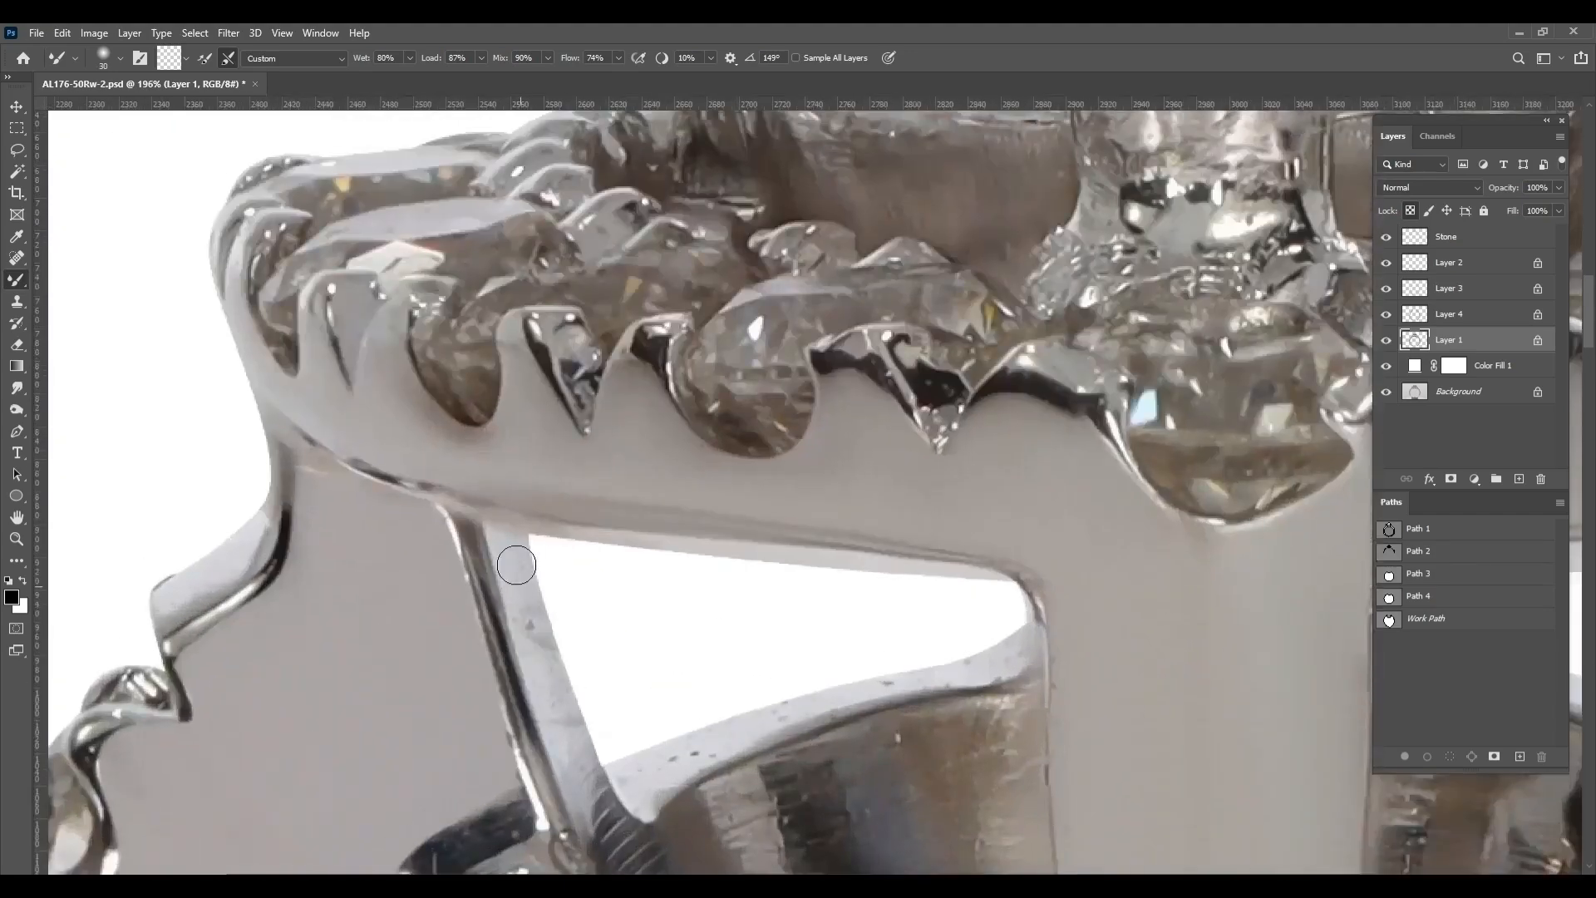
pyautogui.moveTo(654, 758); pyautogui.dragTo(608, 542)
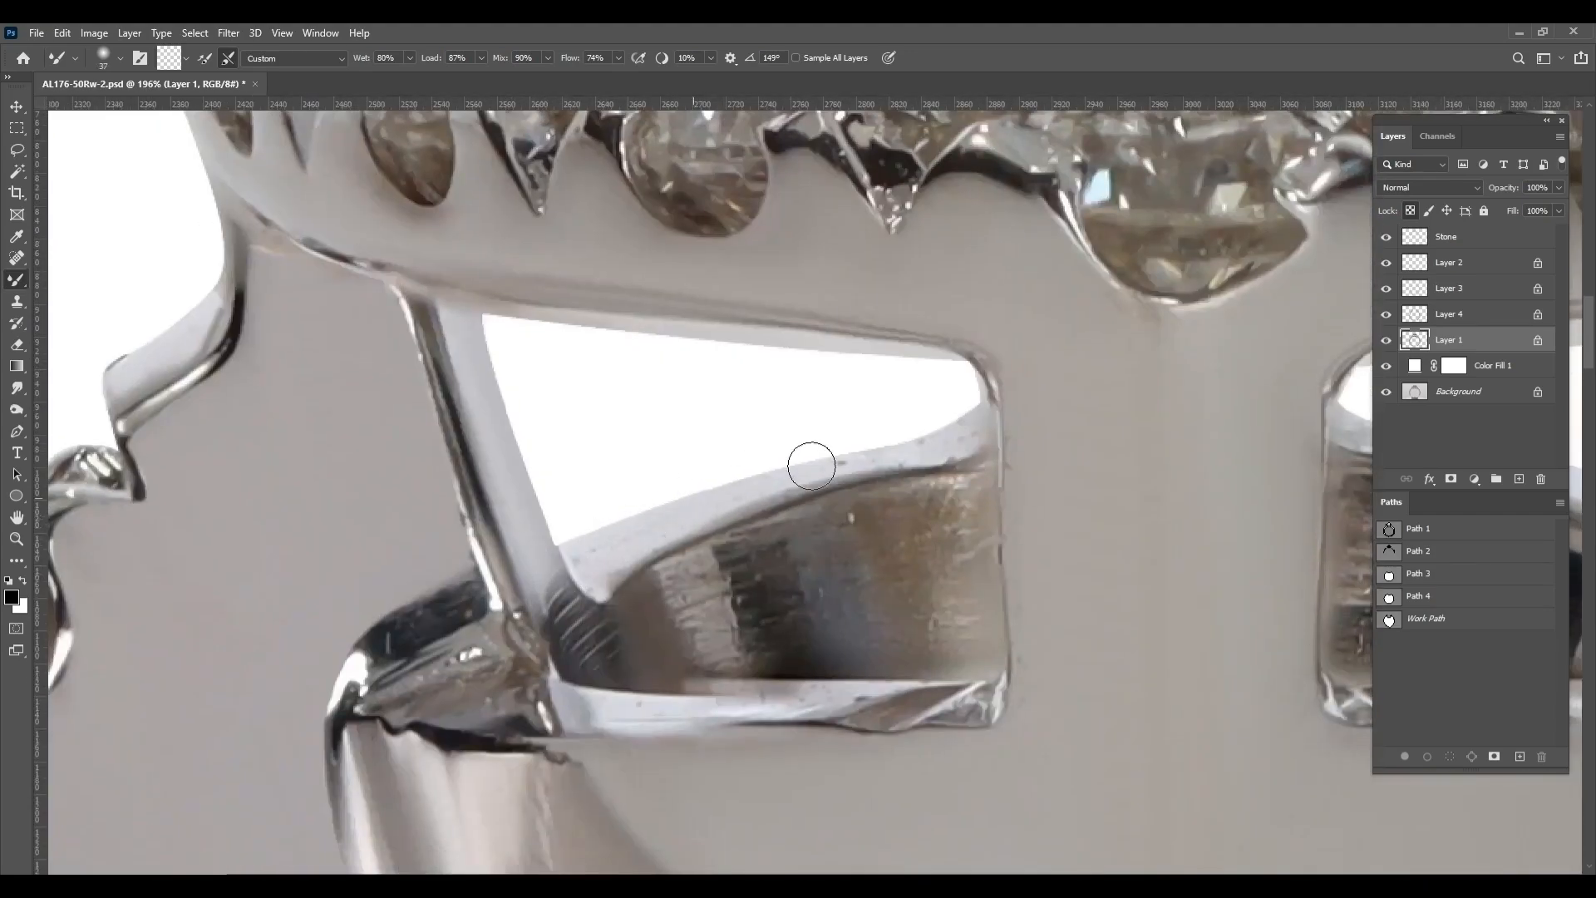
pyautogui.moveTo(811, 465); pyautogui.dragTo(934, 438)
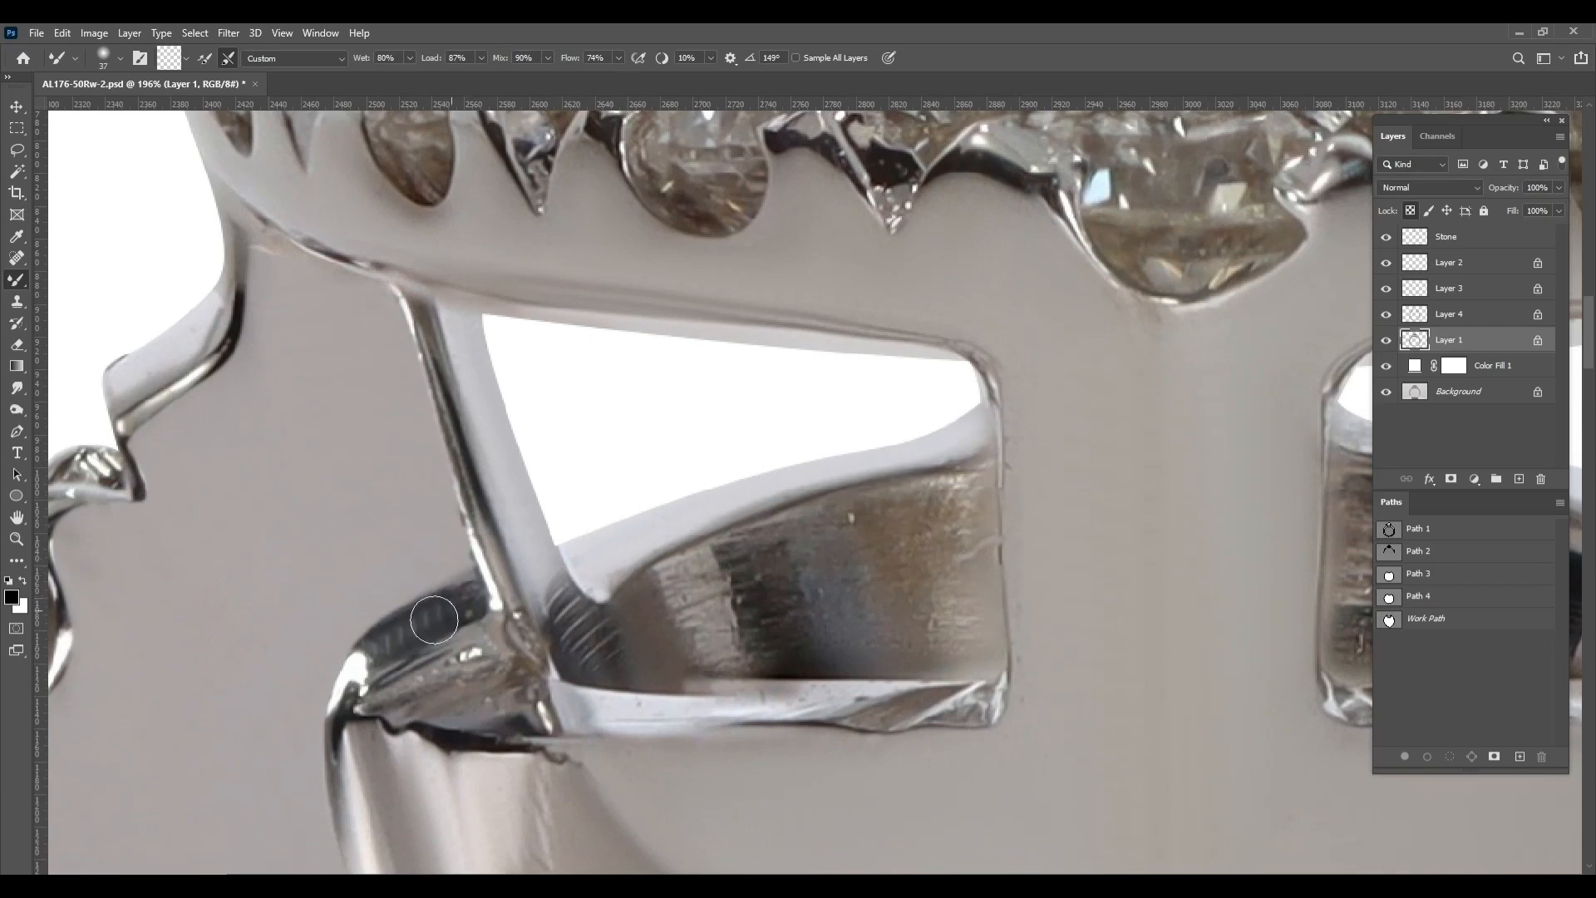
# Smooth the dark patterned reflection on top of the left gallery corner with a 25 px brush
pyautogui.keyDown('alt'); pyautogui.rightClick(320, 672); pyautogui.keyUp('alt')
pyautogui.moveTo(332, 677)
pyautogui.mouseDown()
pyautogui.moveTo(407, 611)
pyautogui.moveTo(482, 587)
pyautogui.moveTo(465, 588)
pyautogui.mouseUp()
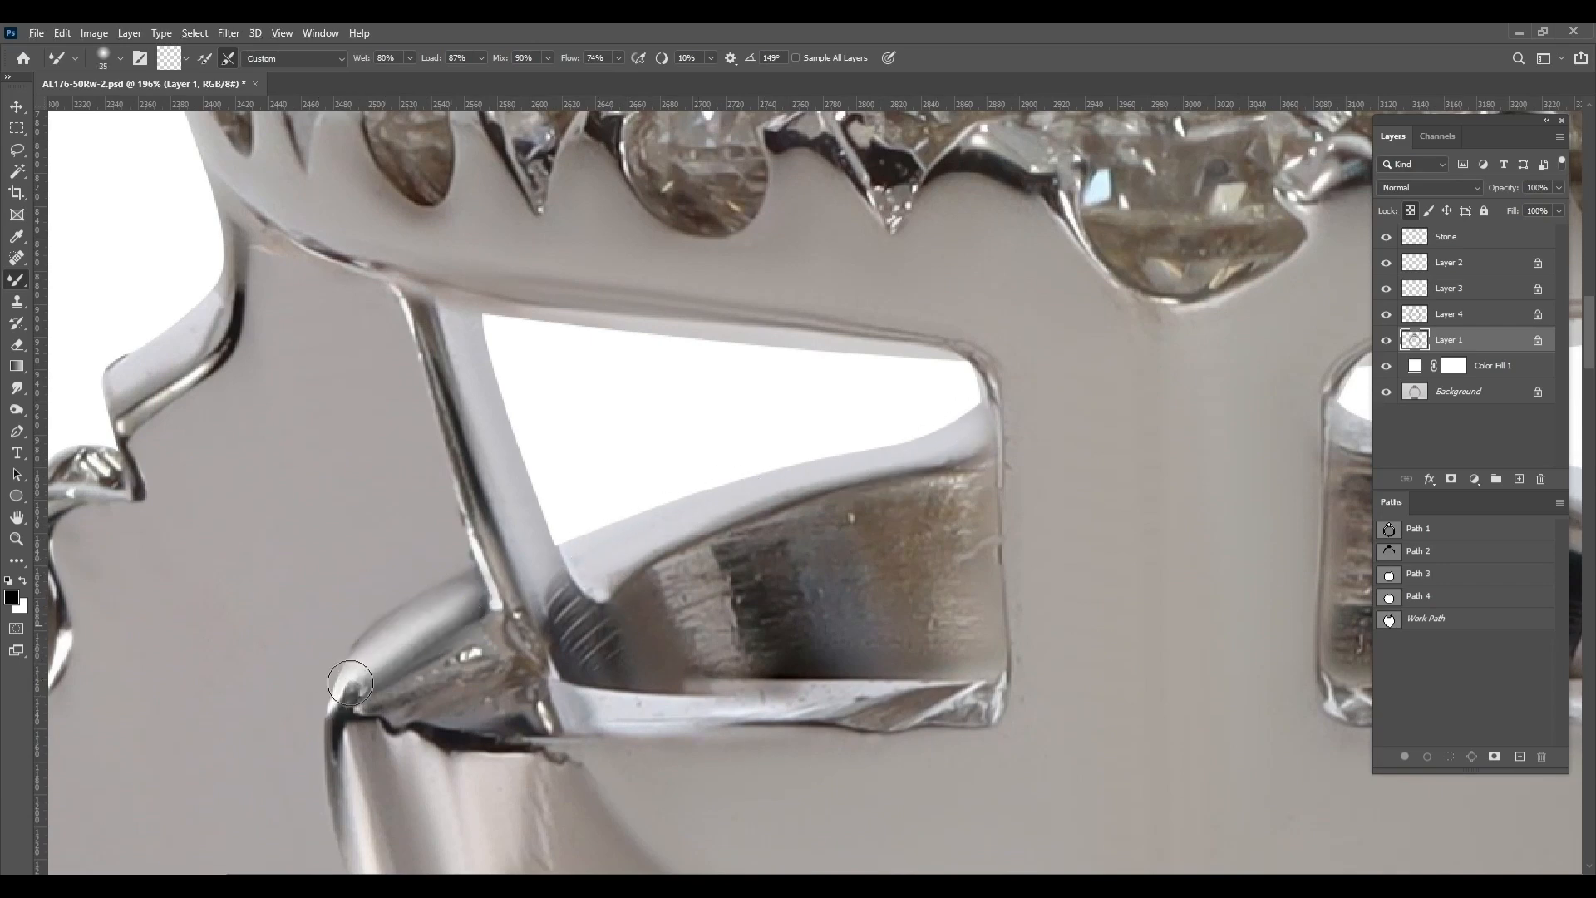
pyautogui.moveTo(591, 707); pyautogui.dragTo(489, 646)
pyautogui.keyDown('alt'); pyautogui.rightClick(489, 646); pyautogui.keyUp('alt')
pyautogui.moveTo(488, 646); pyautogui.dragTo(575, 651)
# Smooth the bright lower ledges of the right and left gallery openings with a brush of about 43 px
pyautogui.moveTo(1334, 862); pyautogui.dragTo(574, 815)
pyautogui.keyDown('alt'); pyautogui.rightClick(826, 609); pyautogui.keyUp('alt')
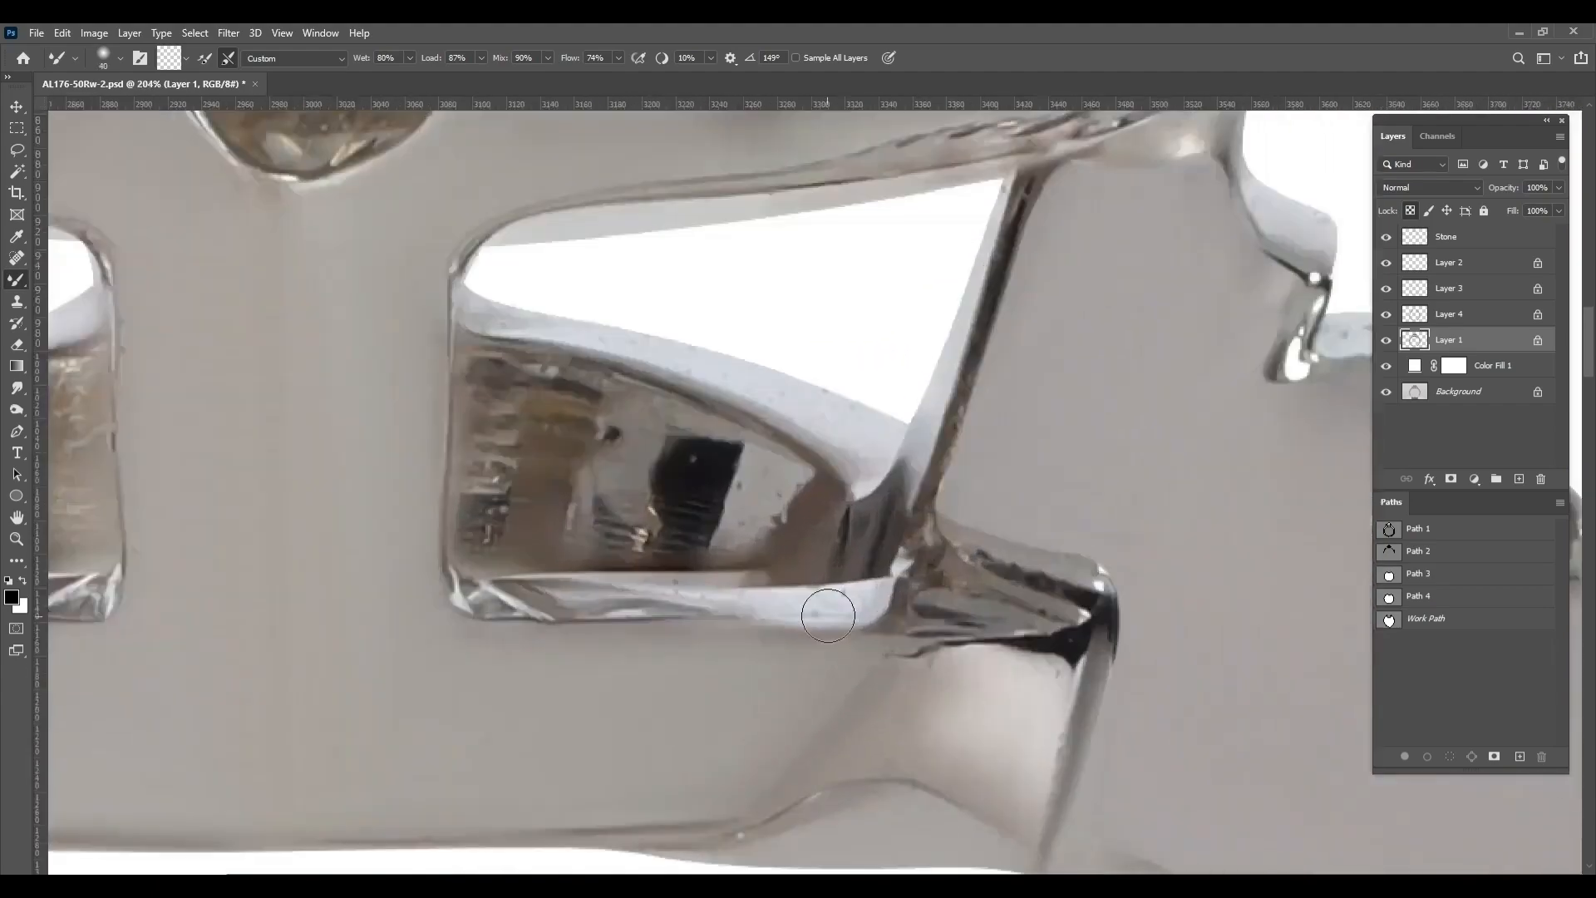
pyautogui.moveTo(480, 606)
pyautogui.mouseDown()
pyautogui.moveTo(831, 599)
pyautogui.moveTo(457, 591)
pyautogui.moveTo(1158, 556)
pyautogui.mouseUp()
pyautogui.moveTo(516, 567); pyautogui.dragTo(818, 560)
pyautogui.moveTo(414, 566); pyautogui.dragTo(813, 568)
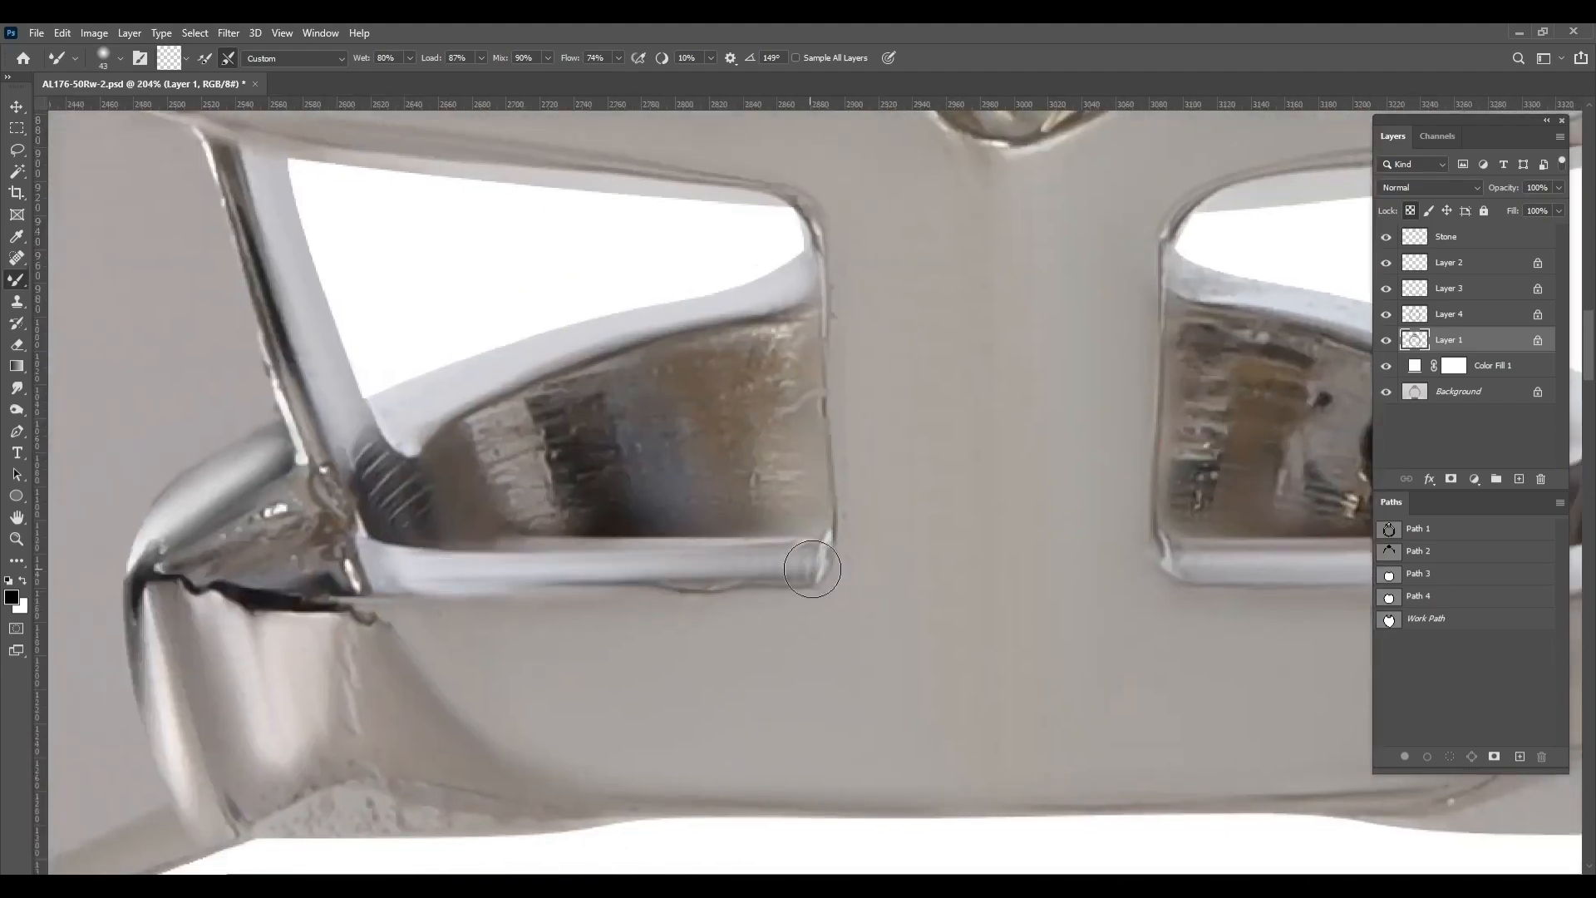
pyautogui.moveTo(525, 576); pyautogui.dragTo(835, 577)
pyautogui.scroll(-2, 423, 620)
pyautogui.moveTo(1330, 661); pyautogui.dragTo(868, 615)
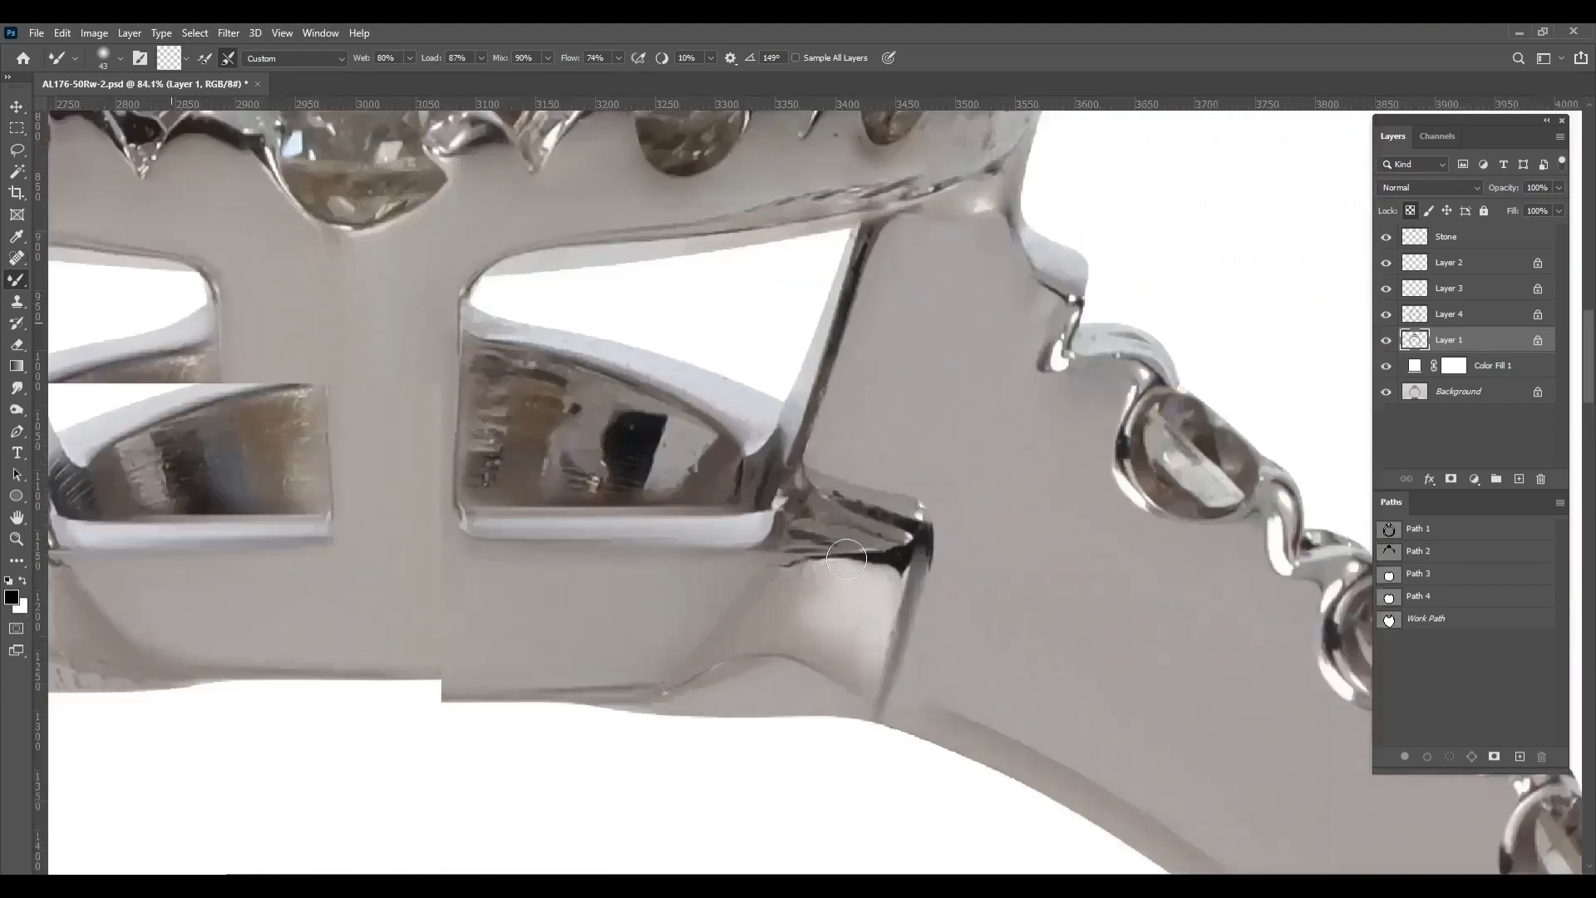
# Blend away the dark jagged reflections on the right gallery corner so it reads as smooth metal
pyautogui.scroll(3, 873, 611)
pyautogui.keyDown('alt'); pyautogui.rightClick(886, 590); pyautogui.keyUp('alt')
pyautogui.moveTo(888, 507)
pyautogui.mouseDown()
pyautogui.moveTo(949, 474)
pyautogui.moveTo(819, 495)
pyautogui.moveTo(972, 463)
pyautogui.moveTo(791, 435)
pyautogui.moveTo(829, 503)
pyautogui.mouseUp()
pyautogui.scroll(-2, 828, 504)
# Smooth the specks off the curved upper rim of the right gallery opening
pyautogui.moveTo(817, 425); pyautogui.dragTo(770, 602)
pyautogui.moveTo(690, 605); pyautogui.dragTo(778, 606)
pyautogui.press(']')
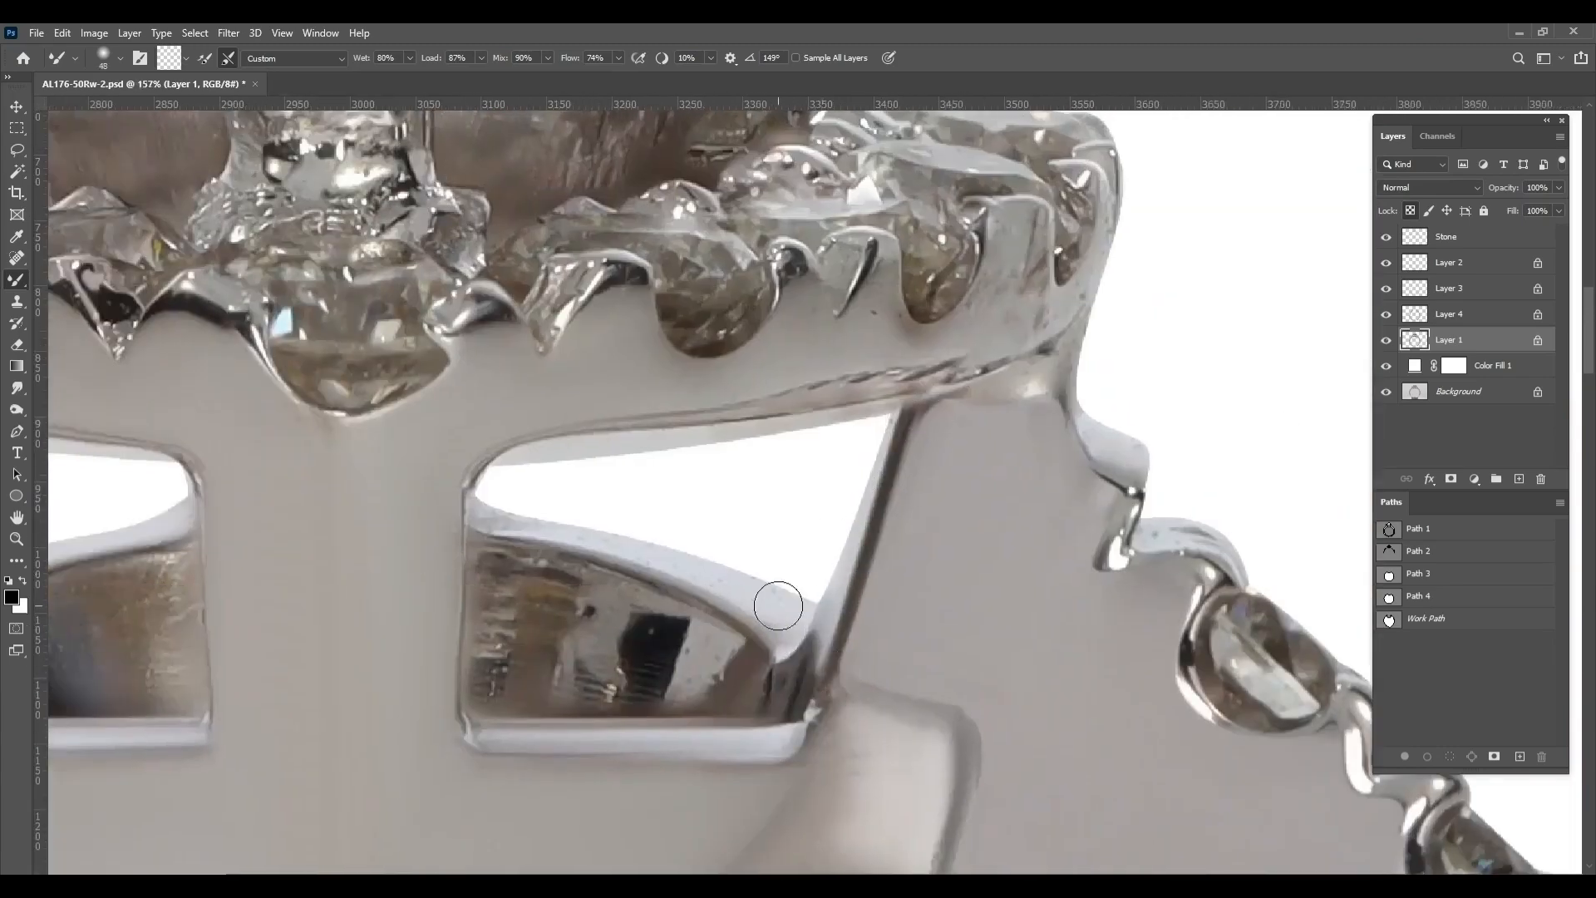
pyautogui.scroll(-2, 623, 611)
pyautogui.moveTo(652, 641); pyautogui.dragTo(1094, 736)
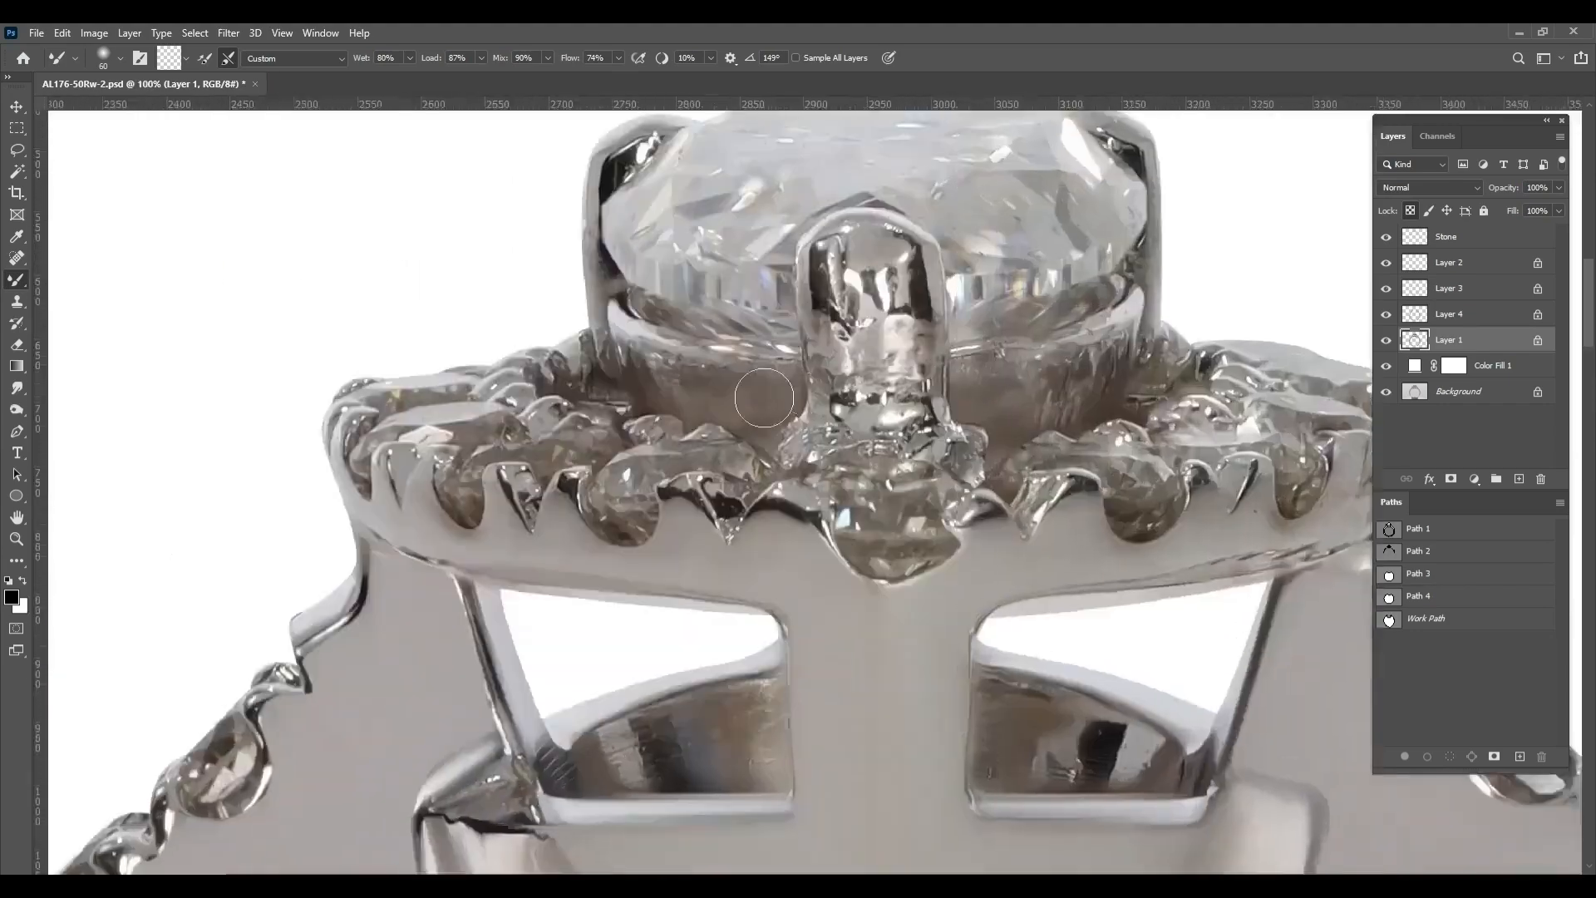
# Smooth the halo's right side below the stones and along its lower rim, removing streaks and dark specks
pyautogui.moveTo(770, 399); pyautogui.dragTo(645, 508)
pyautogui.moveTo(1104, 660); pyautogui.dragTo(905, 513)
pyautogui.scroll(5, 906, 513)
pyautogui.press(']')
pyautogui.moveTo(718, 596); pyautogui.dragTo(1081, 545)
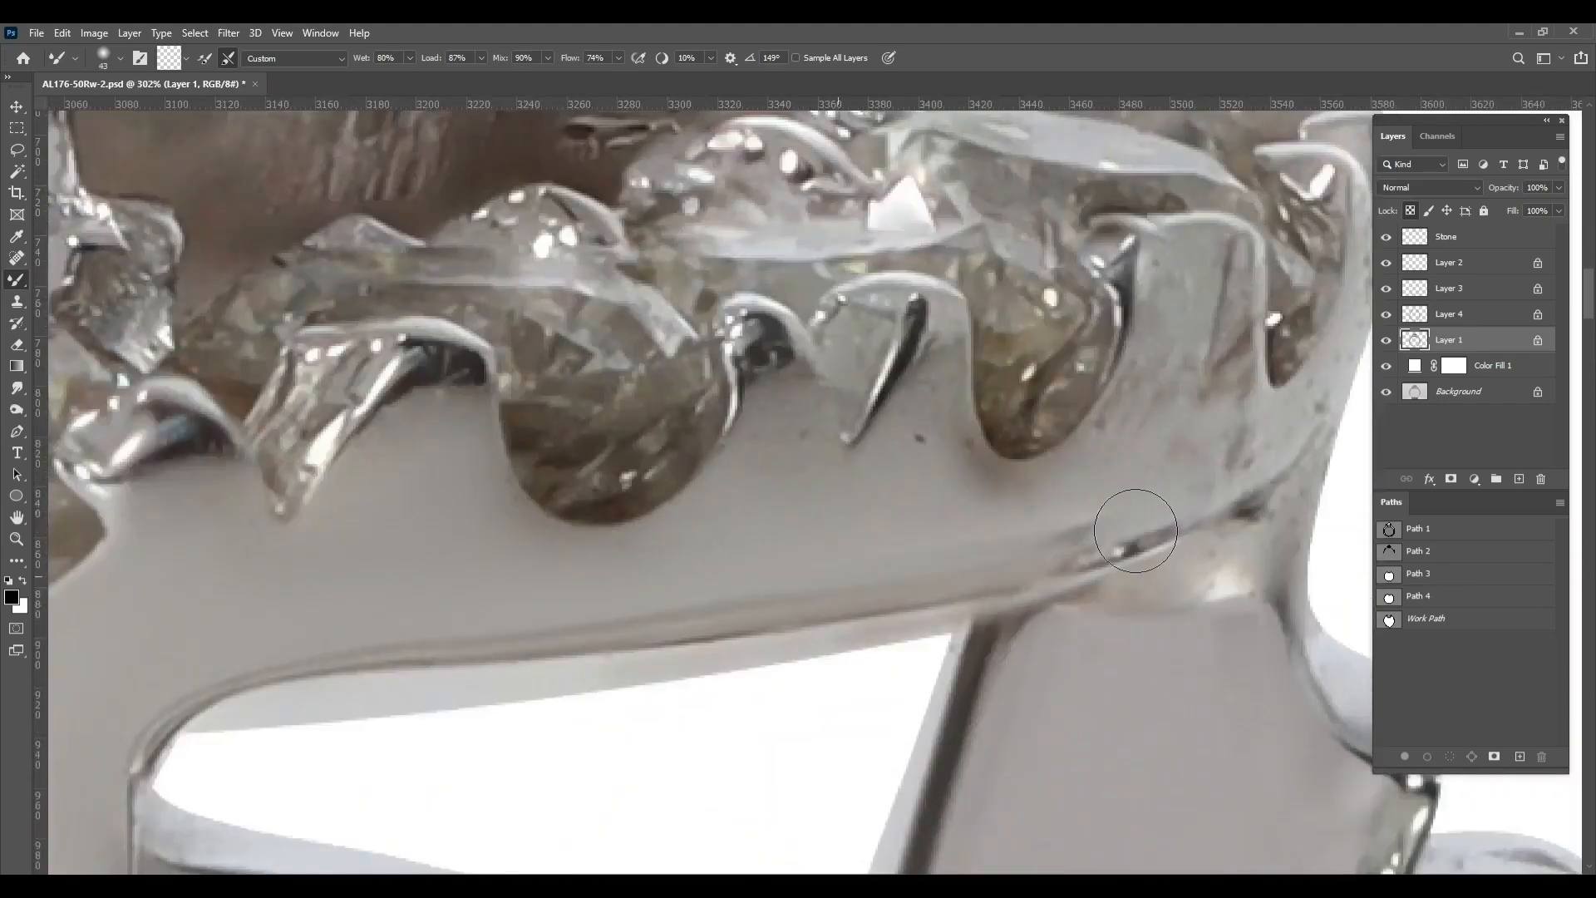
pyautogui.press('[')
pyautogui.moveTo(773, 378); pyautogui.dragTo(787, 517)
pyautogui.moveTo(911, 366)
pyautogui.mouseDown()
pyautogui.moveTo(874, 504)
pyautogui.moveTo(1100, 456)
pyautogui.moveTo(711, 555)
pyautogui.moveTo(1054, 535)
pyautogui.moveTo(855, 648)
pyautogui.mouseUp()
pyautogui.moveTo(985, 569)
pyautogui.mouseDown()
pyautogui.moveTo(1080, 498)
pyautogui.moveTo(977, 577)
pyautogui.mouseUp()
# Blend the halo's right end and its junction with the shoulder using a 29 px brush
pyautogui.press('[')
pyautogui.press('[')
pyautogui.moveTo(985, 550); pyautogui.dragTo(1026, 429)
pyautogui.moveTo(951, 726); pyautogui.dragTo(981, 557)
pyautogui.moveTo(981, 558); pyautogui.dragTo(1025, 485)
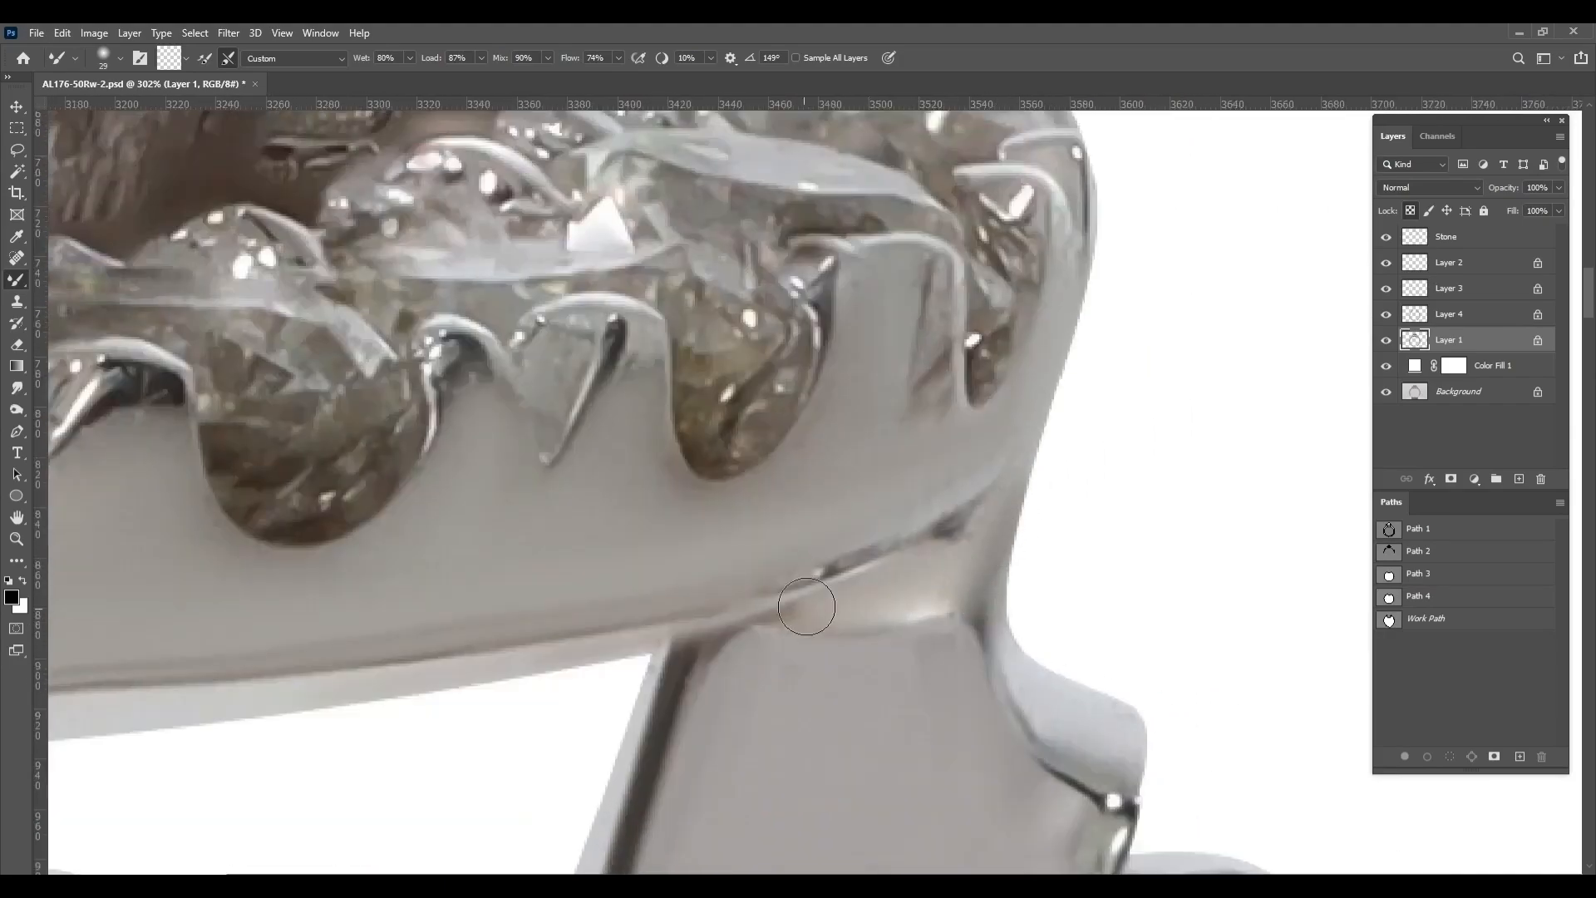
pyautogui.moveTo(806, 607); pyautogui.dragTo(983, 473)
pyautogui.scroll(-10, 964, 533)
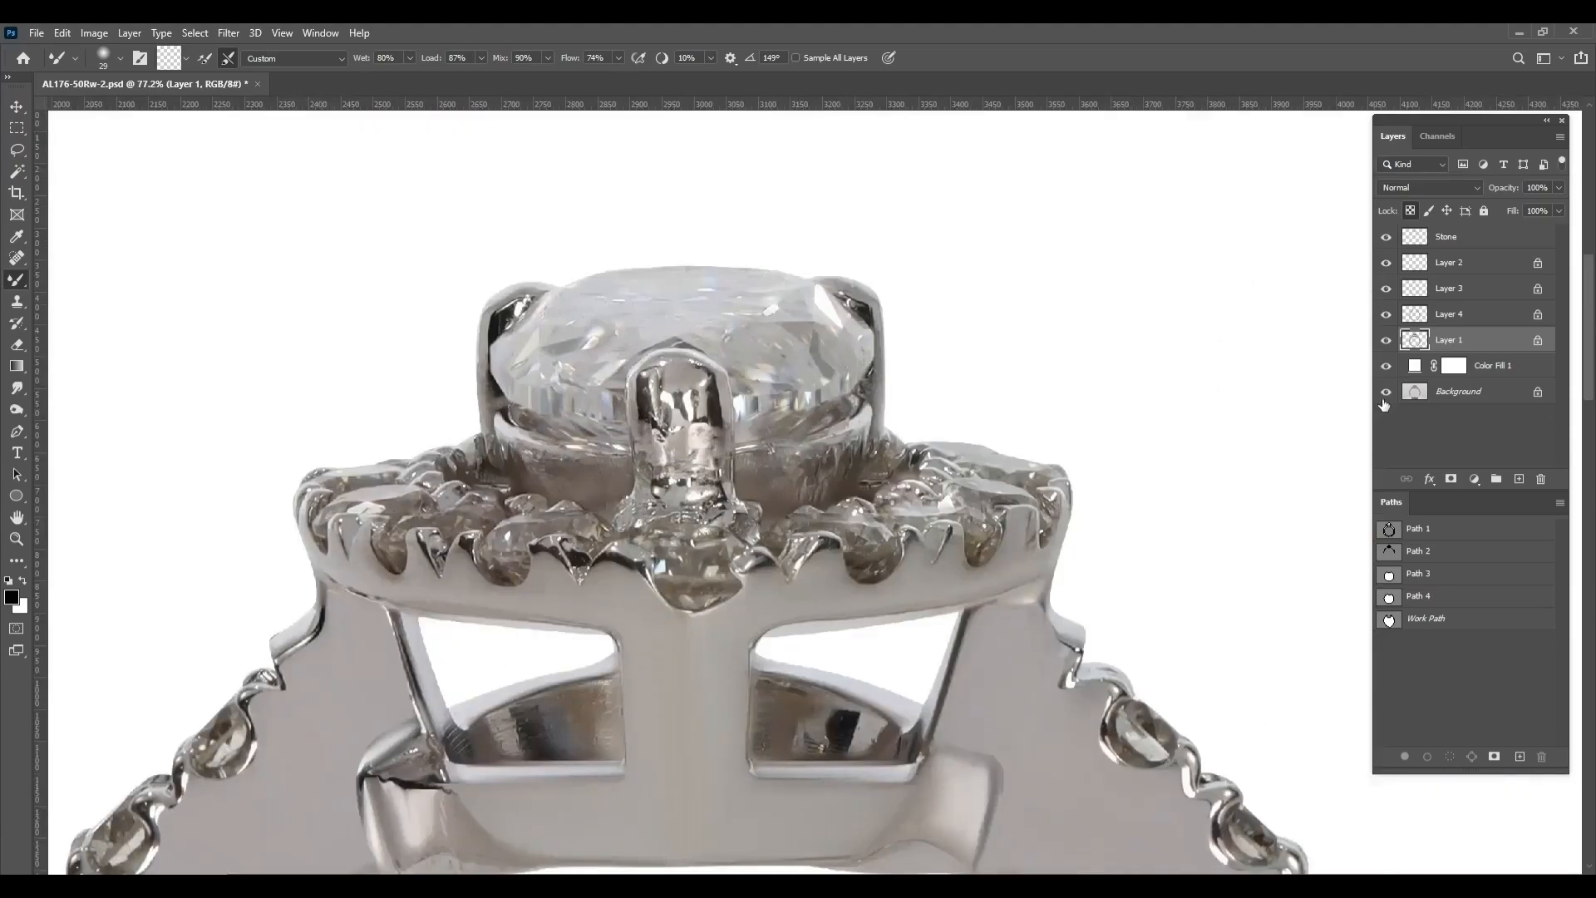
# Smooth the left gallery corner and the thin diagonal strut above it, blending away the specks and jagged dark reflections
pyautogui.scroll(-2, 896, 497)
pyautogui.scroll(10, 422, 740)
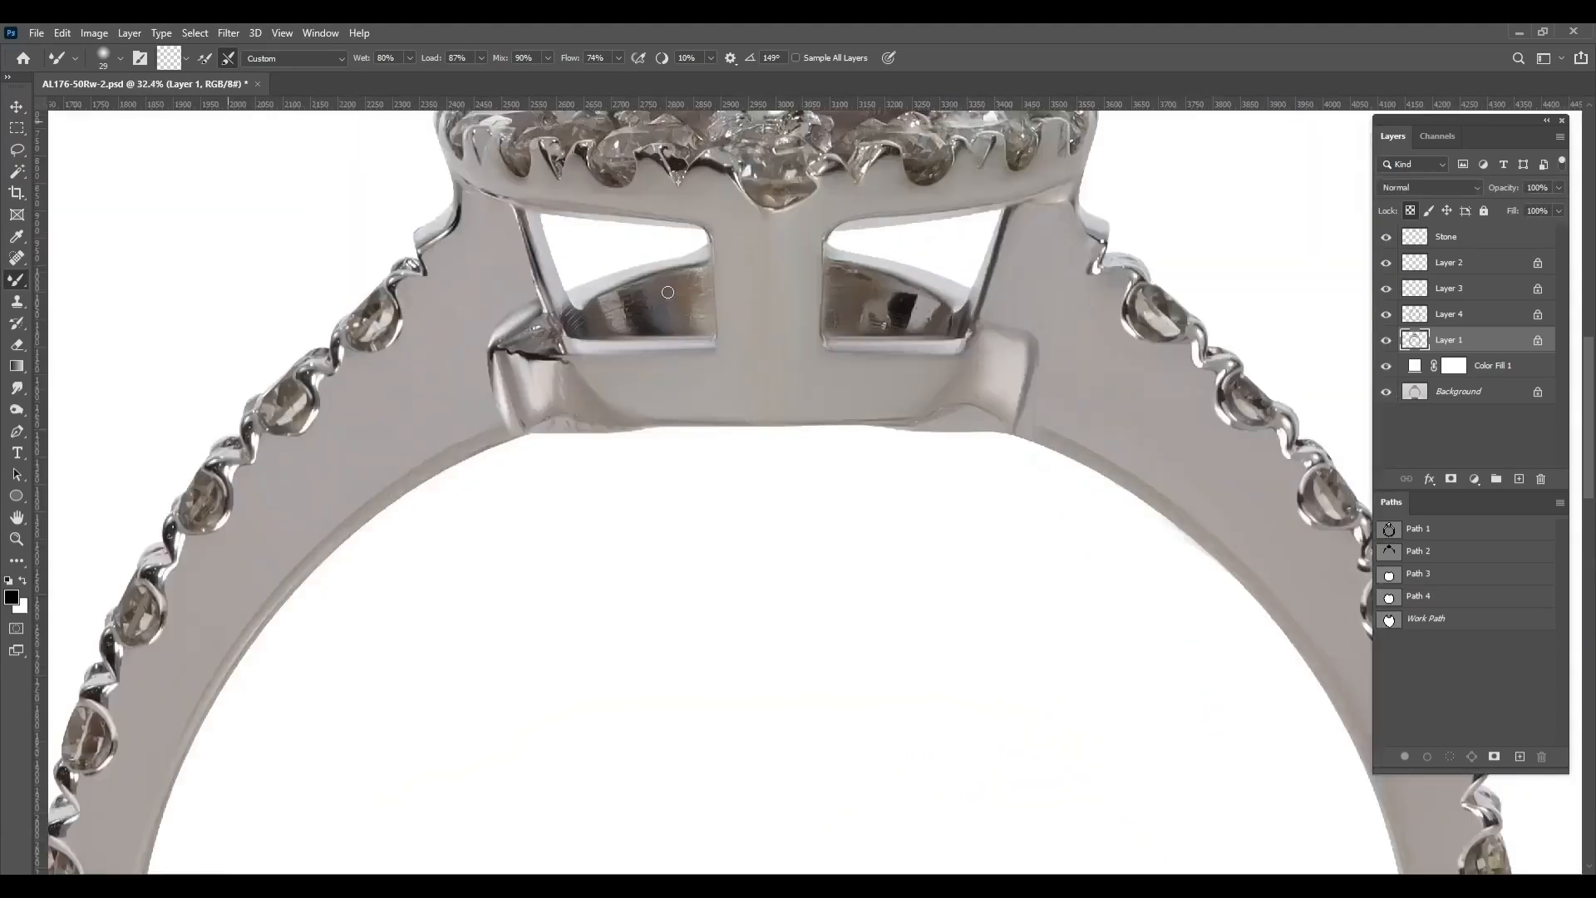
pyautogui.moveTo(304, 657)
pyautogui.mouseDown()
pyautogui.moveTo(321, 524)
pyautogui.moveTo(353, 620)
pyautogui.moveTo(285, 520)
pyautogui.mouseUp()
pyautogui.rightClick(352, 606)
pyautogui.moveTo(371, 570); pyautogui.dragTo(442, 722)
pyautogui.keyDown('alt'); pyautogui.rightClick(396, 636); pyautogui.keyUp('alt')
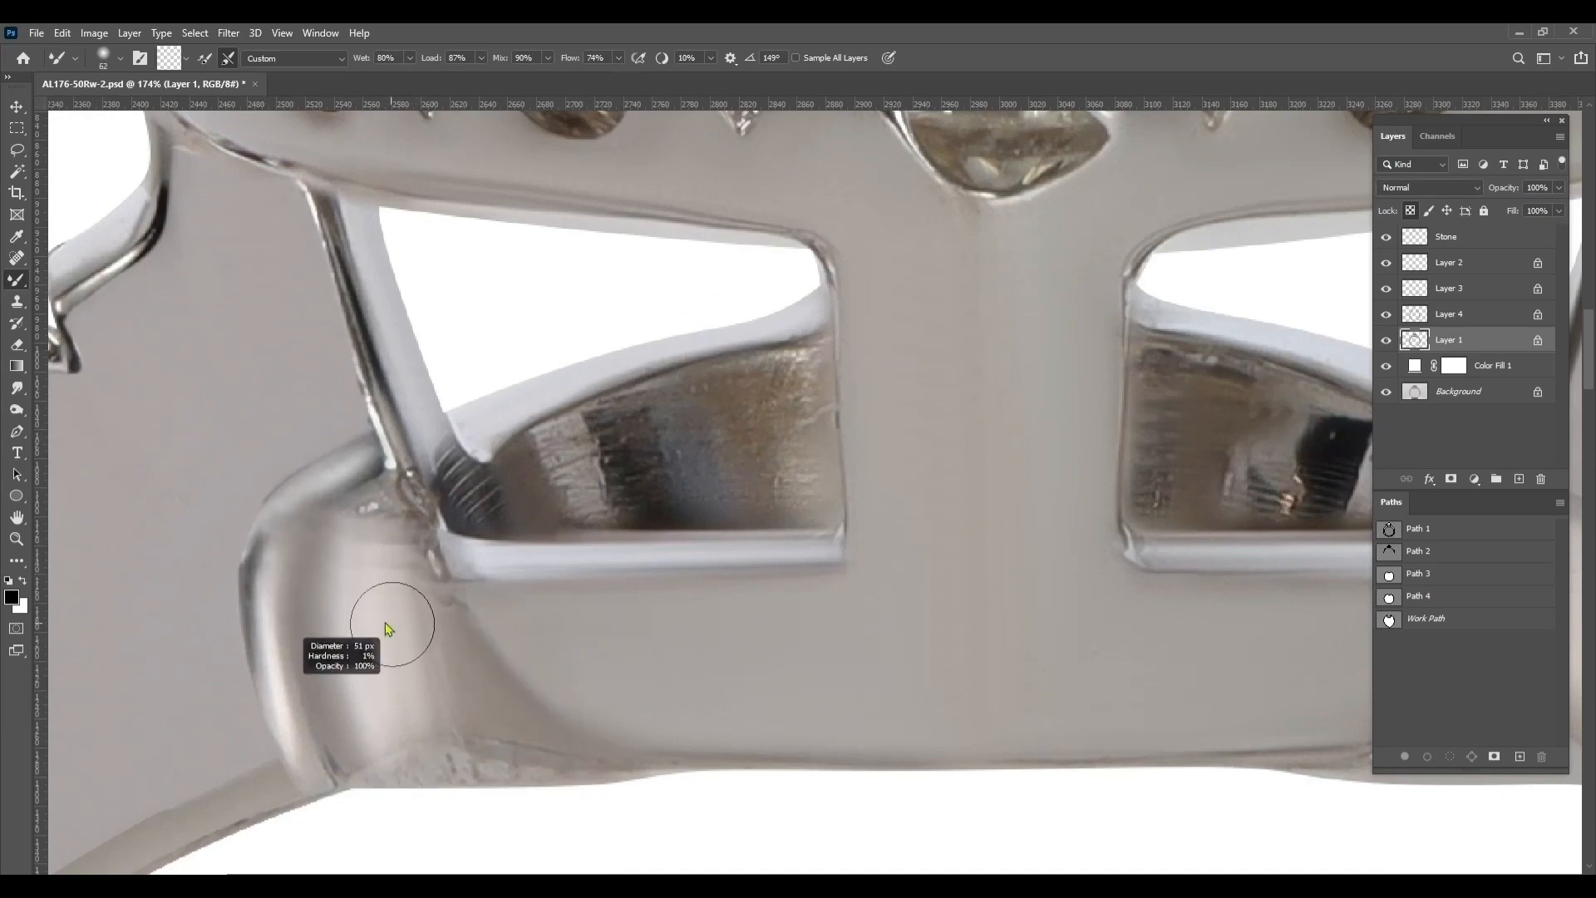
pyautogui.moveTo(371, 507); pyautogui.dragTo(403, 554)
pyautogui.moveTo(395, 464); pyautogui.dragTo(325, 225)
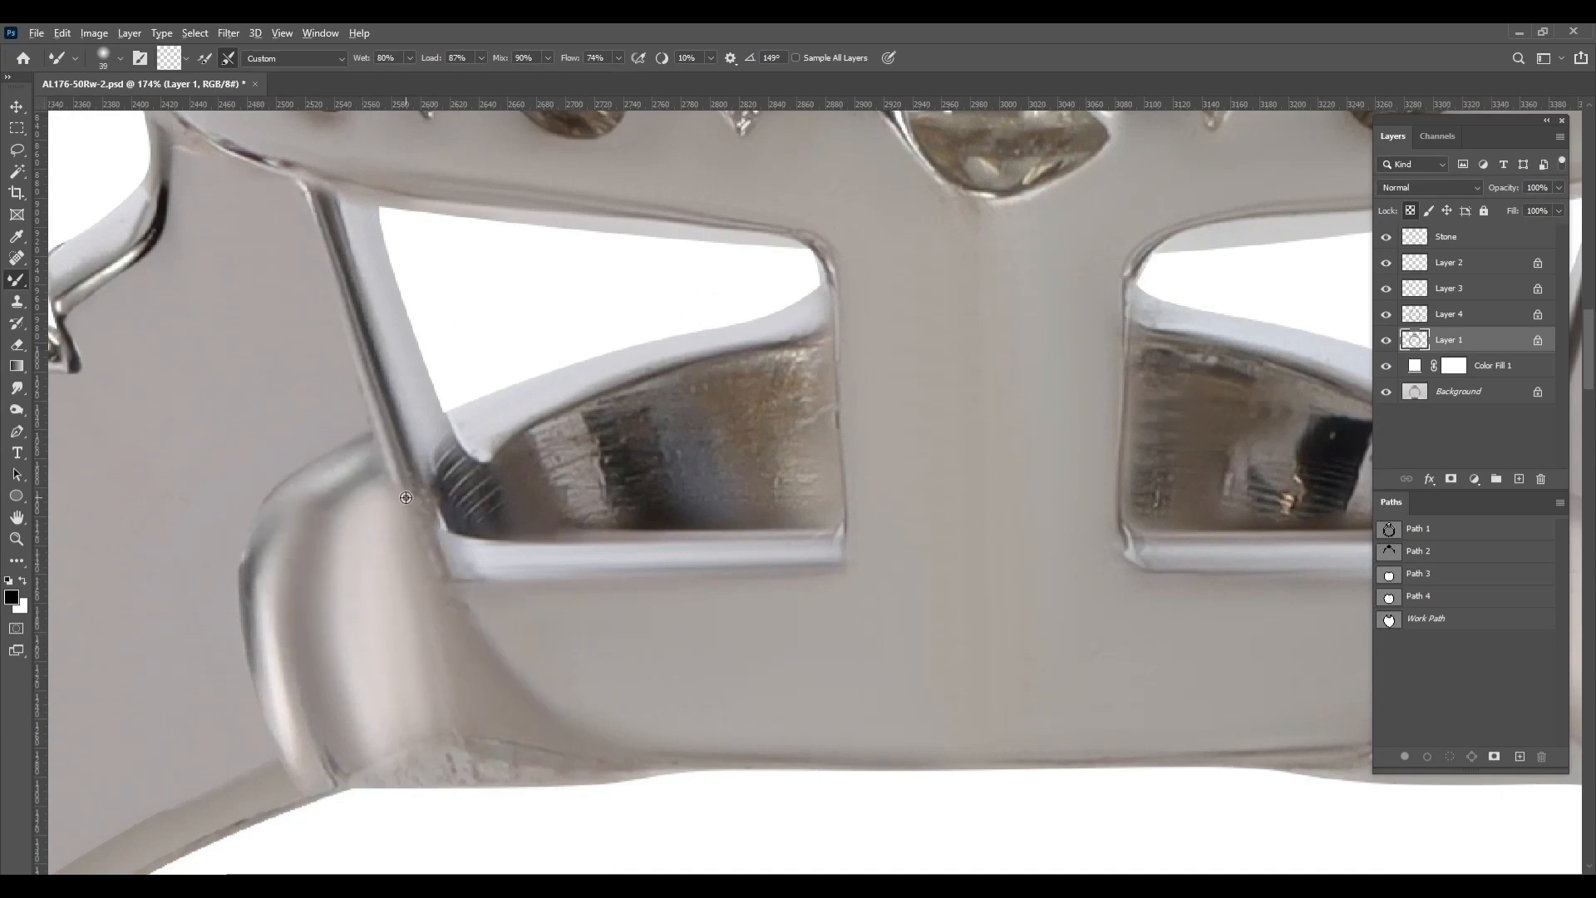
# Blend the right gallery corner and clean the scratches along the left corner's lower edge with a large soft mixer brush
pyautogui.scroll(-4, 416, 540)
pyautogui.scroll(3, 930, 676)
pyautogui.keyDown('alt'); pyautogui.rightClick(944, 488); pyautogui.keyUp('alt')
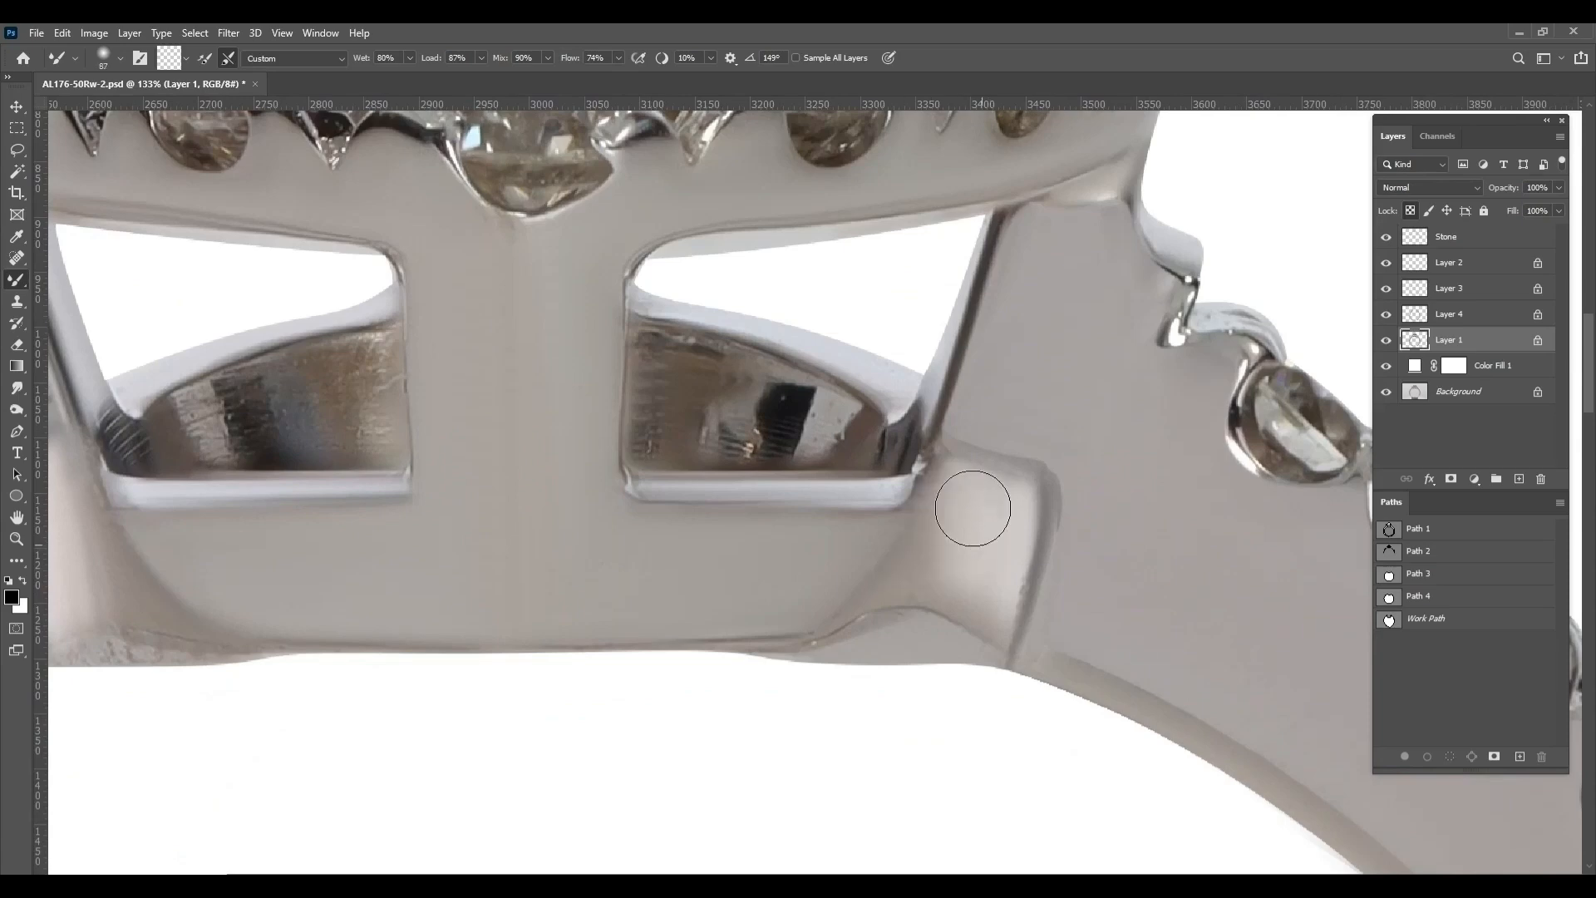
pyautogui.hscroll(-5, 353, 624)
pyautogui.scroll(2, 358, 646)
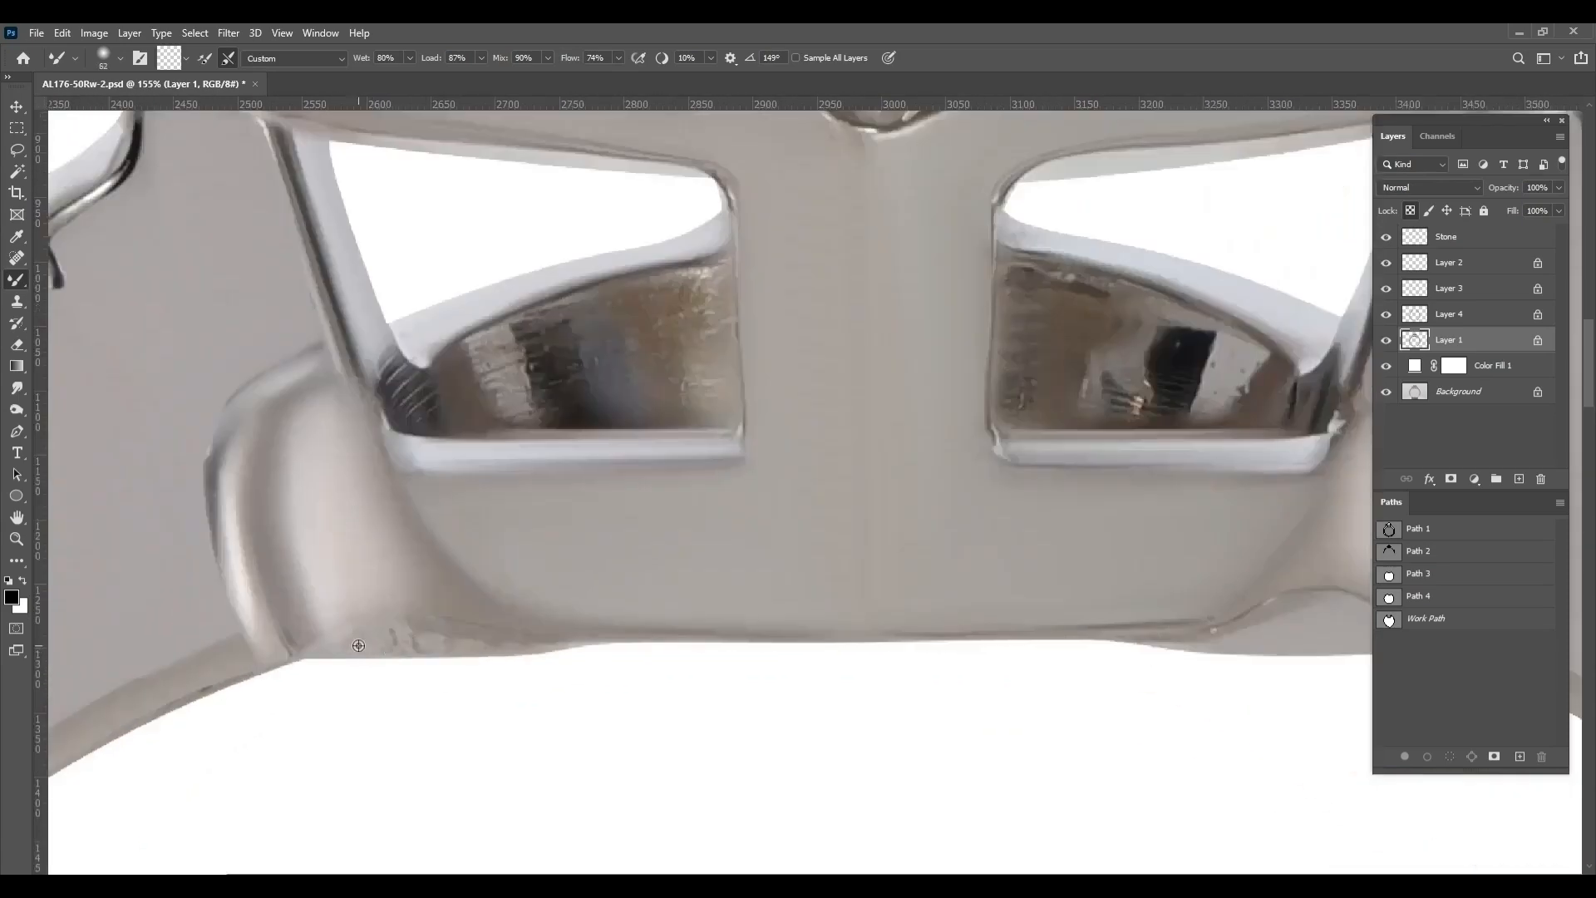
pyautogui.press(']')
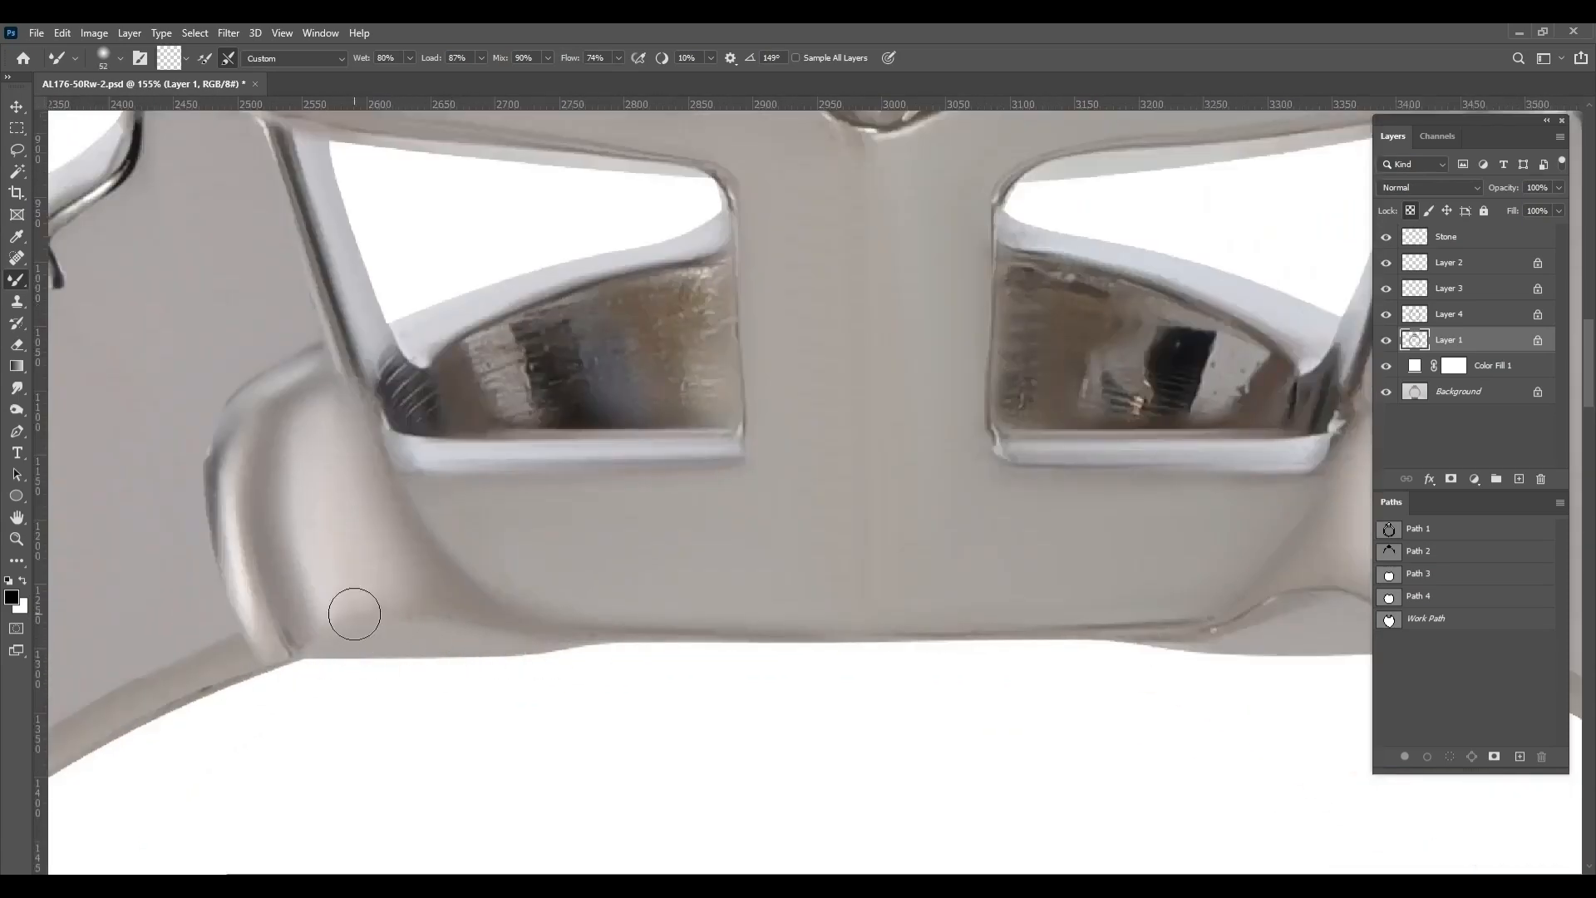
pyautogui.scroll(-5, 955, 446)
pyautogui.scroll(9, 720, 634)
# Trace a Pen path along the side and bottom edges of the mottled inner band in the left gallery opening
pyautogui.press('p')
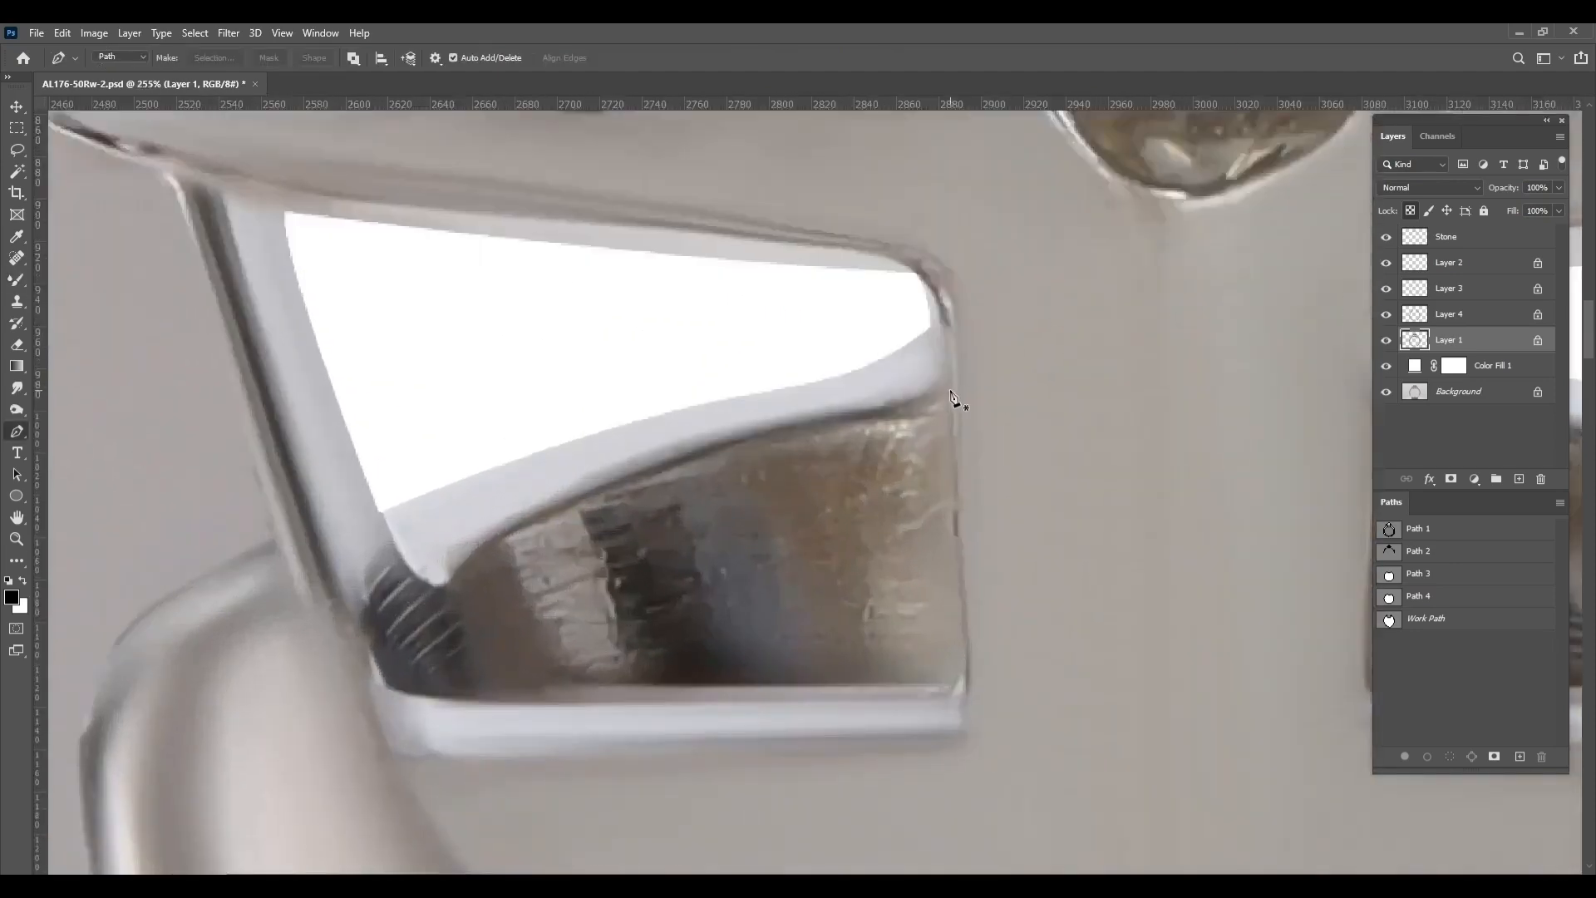
pyautogui.moveTo(954, 396); pyautogui.dragTo(964, 685)
pyautogui.hotkey('ctrl', 'z')
pyautogui.click(954, 395)
pyautogui.click(966, 694)
pyautogui.click(463, 702)
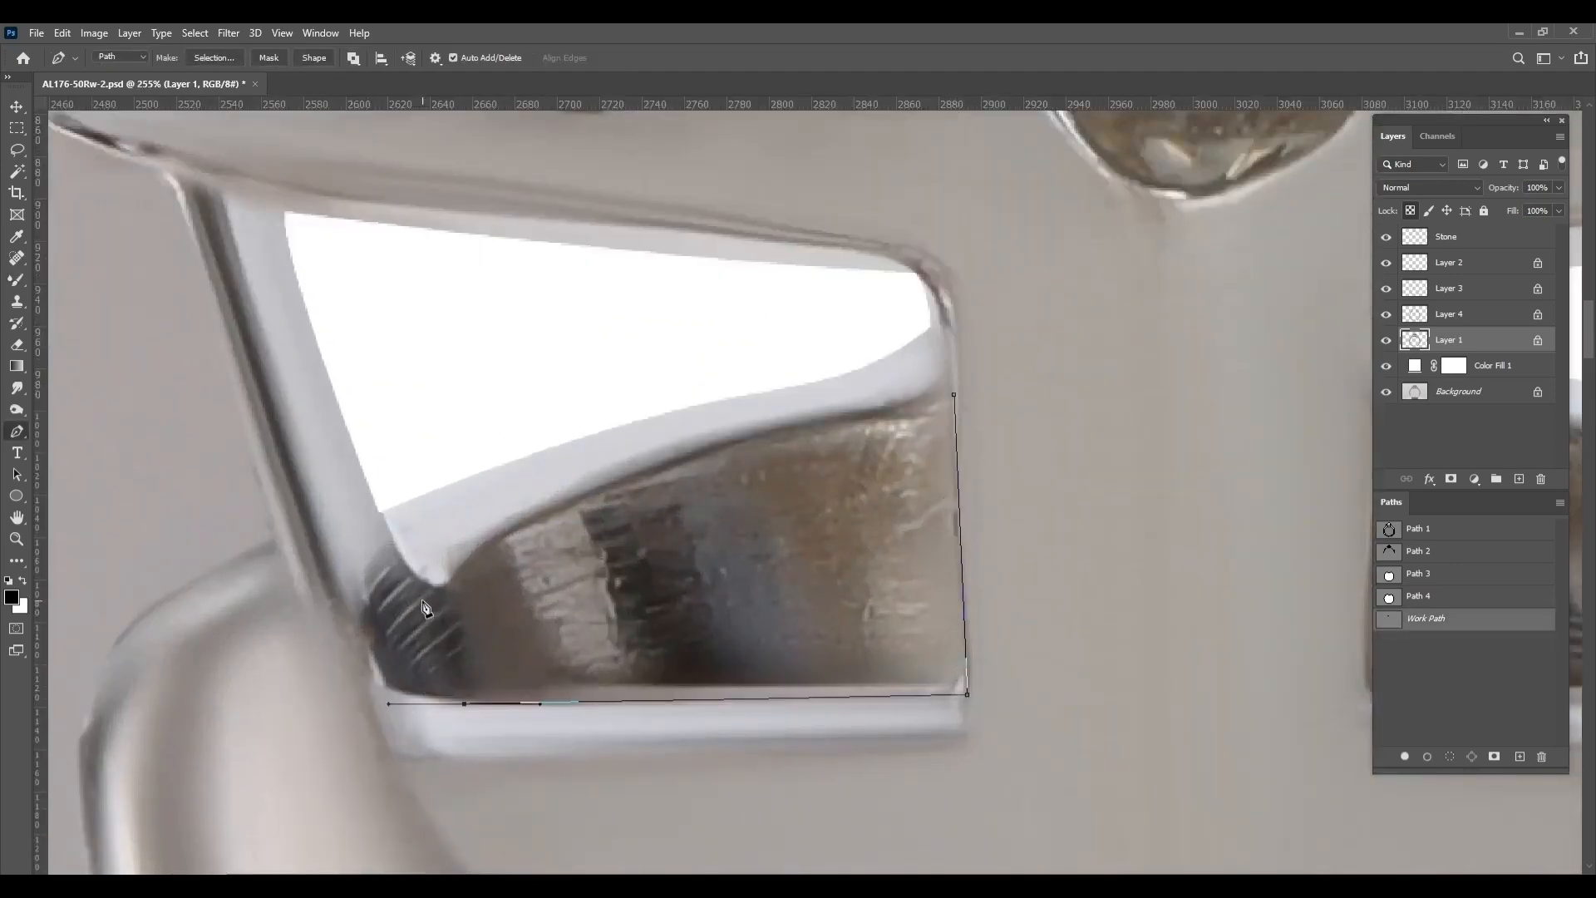
# Outline the mottled inner band in the right gallery opening too and convert both paths to a selection
pyautogui.moveTo(955, 395); pyautogui.dragTo(1234, 371)
pyautogui.scroll(-4, 1314, 381)
pyautogui.moveTo(1360, 386); pyautogui.dragTo(617, 479)
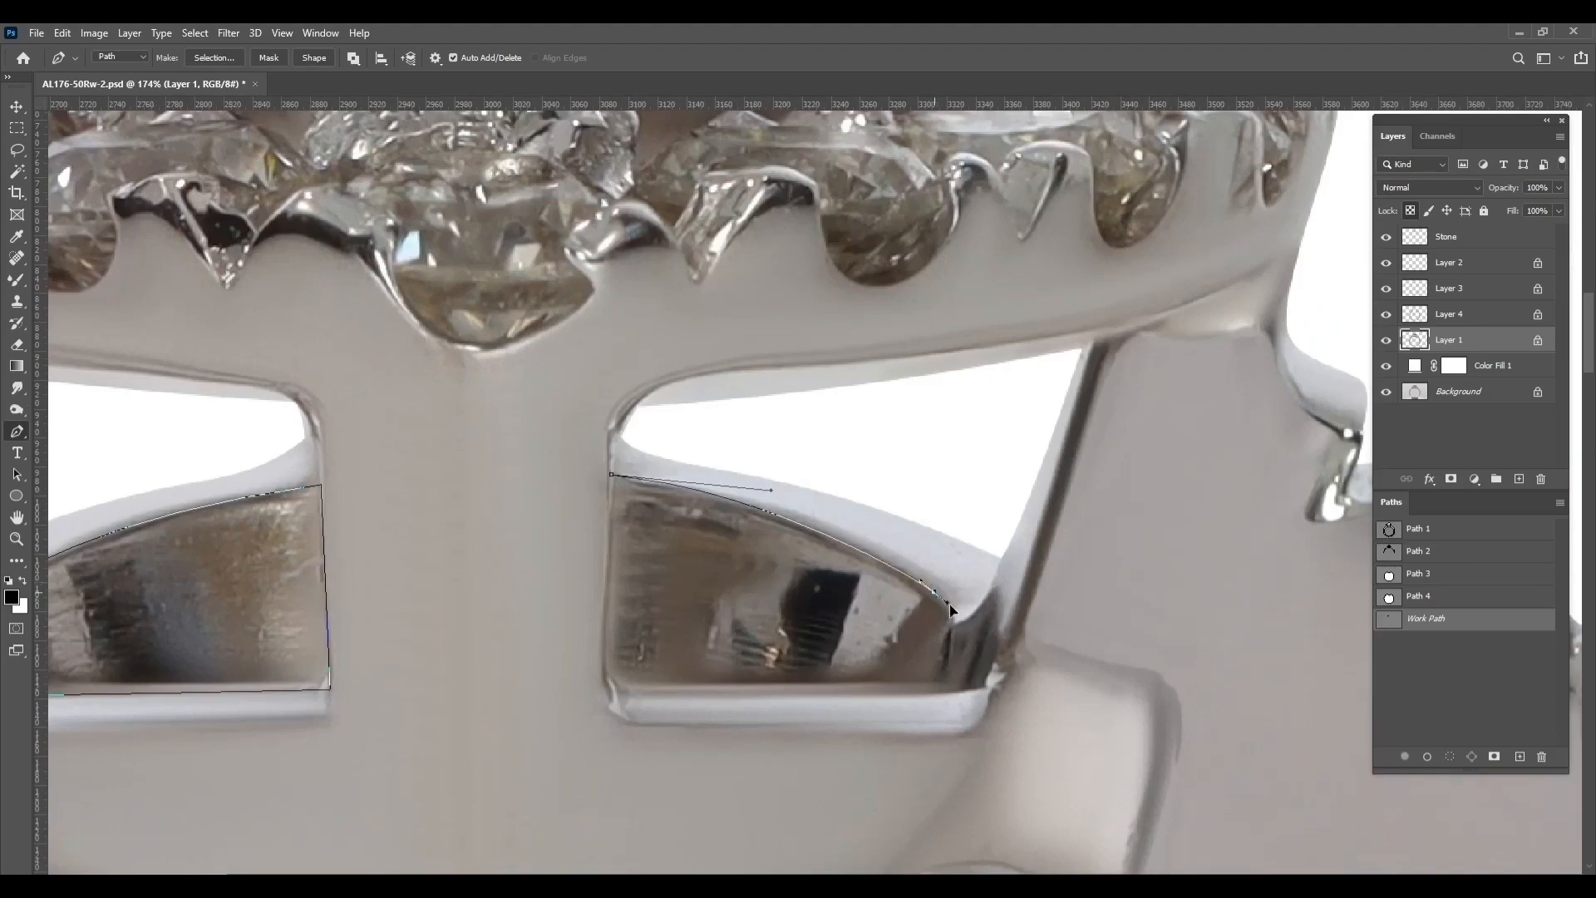
pyautogui.click(612, 475)
pyautogui.hotkey('ctrl', 'Return')
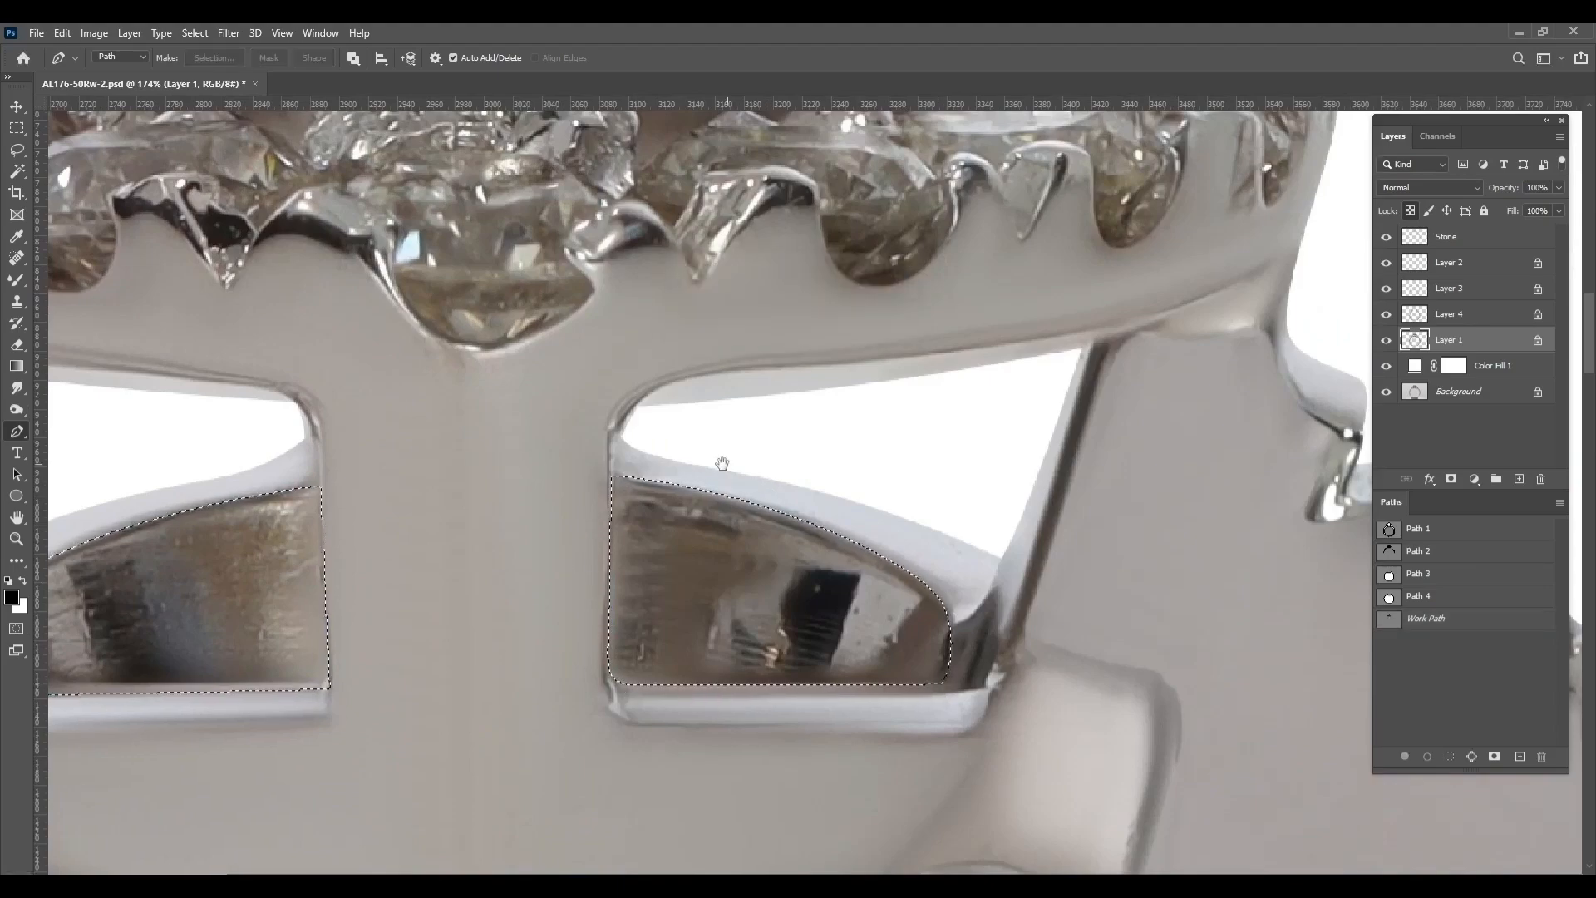
# Paint the selected inner band areas in both gallery openings a flat light gray with a large soft Brush
pyautogui.moveTo(723, 466); pyautogui.dragTo(938, 468)
pyautogui.press('b')
pyautogui.hotkey('shift', 'b')
pyautogui.moveTo(394, 502); pyautogui.dragTo(775, 446)
pyautogui.scroll(-4, 774, 445)
pyautogui.keyDown('alt'); pyautogui.click(587, 428); pyautogui.keyUp('alt')
pyautogui.moveTo(657, 532)
pyautogui.mouseDown()
pyautogui.moveTo(796, 520)
pyautogui.moveTo(557, 544)
pyautogui.mouseUp()
pyautogui.moveTo(881, 532)
pyautogui.mouseDown()
pyautogui.moveTo(1079, 551)
pyautogui.moveTo(898, 539)
pyautogui.mouseUp()
pyautogui.moveTo(309, 66); pyautogui.dragTo(375, 67)
pyautogui.moveTo(898, 532); pyautogui.dragTo(1144, 541)
pyautogui.moveTo(599, 540); pyautogui.dragTo(399, 553)
# Shade both light gray inner band areas with a large soft black brush at reduced opacity
pyautogui.click(8, 580)
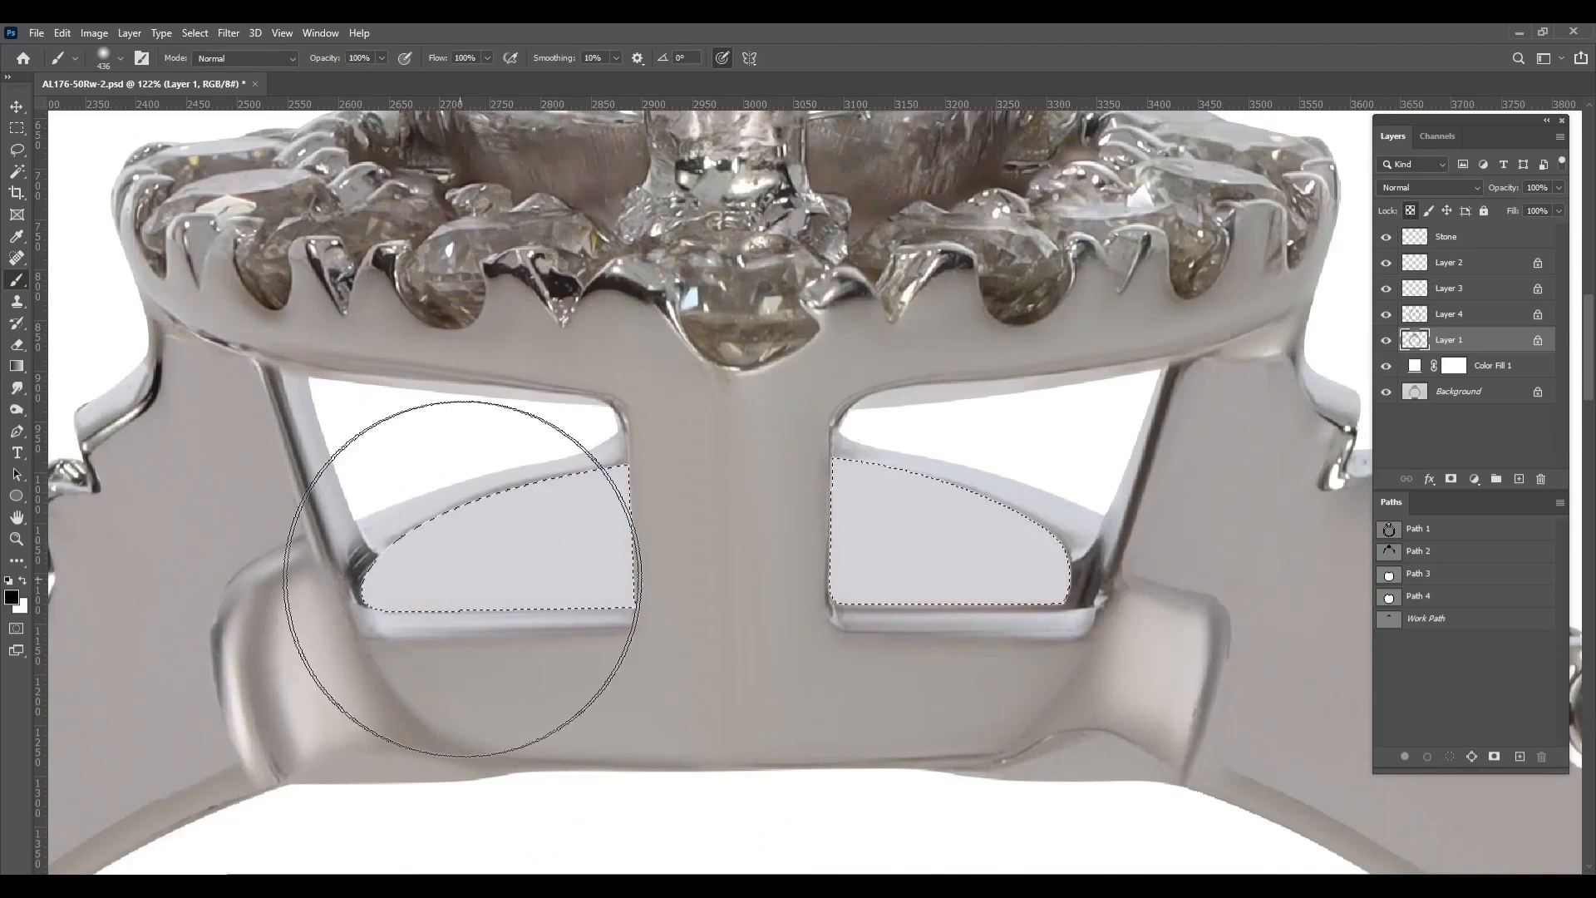
pyautogui.moveTo(326, 59); pyautogui.dragTo(284, 59)
pyautogui.moveTo(399, 540); pyautogui.dragTo(732, 544)
pyautogui.moveTo(932, 536); pyautogui.dragTo(1106, 544)
# Brush soft white highlights into both inner band areas at 20% opacity, undoing the unwanted stroke
pyautogui.scroll(-1, 1360, 542)
pyautogui.press('Return')
pyautogui.write('2')
pyautogui.press('Return')
pyautogui.press('x')
pyautogui.moveTo(713, 613); pyautogui.dragTo(569, 596)
pyautogui.write('0')
pyautogui.press('Return')
pyautogui.moveTo(624, 541)
pyautogui.mouseDown()
pyautogui.moveTo(884, 541)
pyautogui.moveTo(681, 556)
pyautogui.mouseUp()
pyautogui.hotkey('ctrl', 'z')
pyautogui.moveTo(930, 563); pyautogui.dragTo(998, 545)
# Compare the retouch with the original Background and refine the shading along the edges of both inner band areas
pyautogui.scroll(-1, 1119, 469)
pyautogui.scroll(-5, 1119, 468)
pyautogui.keyDown('alt'); pyautogui.click(1387, 393); pyautogui.keyUp('alt')
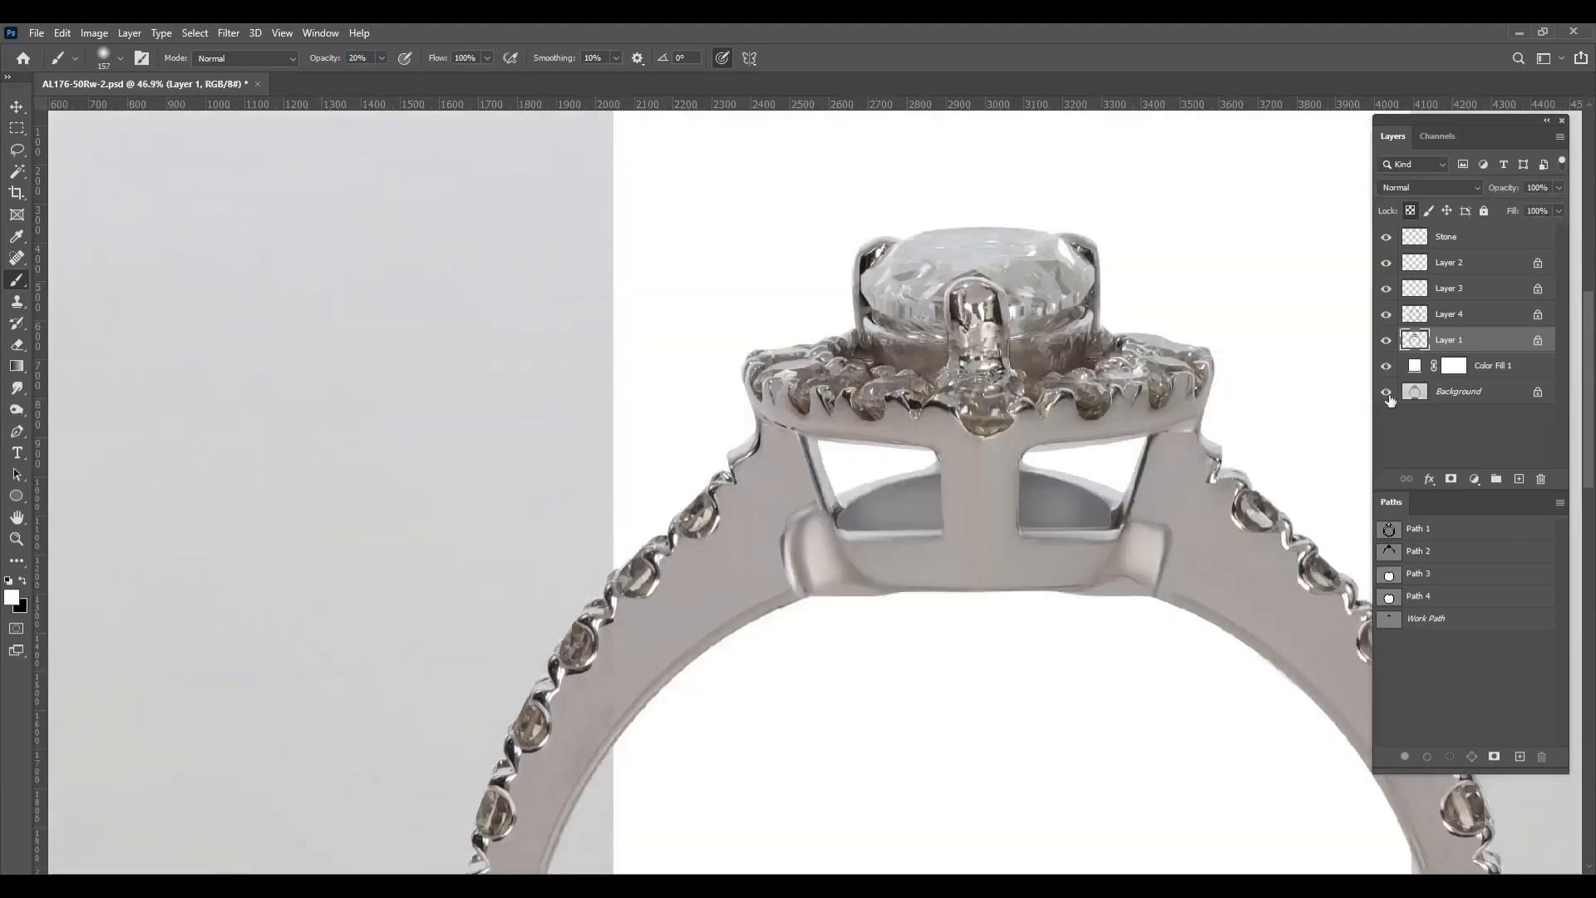
pyautogui.scroll(4, 1060, 445)
pyautogui.keyDown('alt'); pyautogui.click(1387, 392); pyautogui.keyUp('alt')
pyautogui.keyDown('alt'); pyautogui.click(1388, 393); pyautogui.keyUp('alt')
pyautogui.scroll(4, 989, 408)
pyautogui.hotkey('shift', 'F6')
pyautogui.moveTo(865, 432); pyautogui.dragTo(798, 466)
pyautogui.moveTo(848, 541); pyautogui.dragTo(1222, 457)
pyautogui.moveTo(1230, 413)
pyautogui.mouseDown()
pyautogui.moveTo(1168, 415)
pyautogui.moveTo(1280, 474)
pyautogui.mouseUp()
pyautogui.hotkey('ctrl', 'd')
# Check against the original again, darken the outer curves of both inner band areas at 20% opacity, and clear the selection
pyautogui.scroll(-8, 990, 495)
pyautogui.keyDown('alt'); pyautogui.click(1387, 391); pyautogui.keyUp('alt')
pyautogui.keyDown('alt'); pyautogui.click(1387, 392); pyautogui.keyUp('alt')
pyautogui.keyDown('alt'); pyautogui.click(1387, 392); pyautogui.keyUp('alt')
pyautogui.scroll(7, 777, 279)
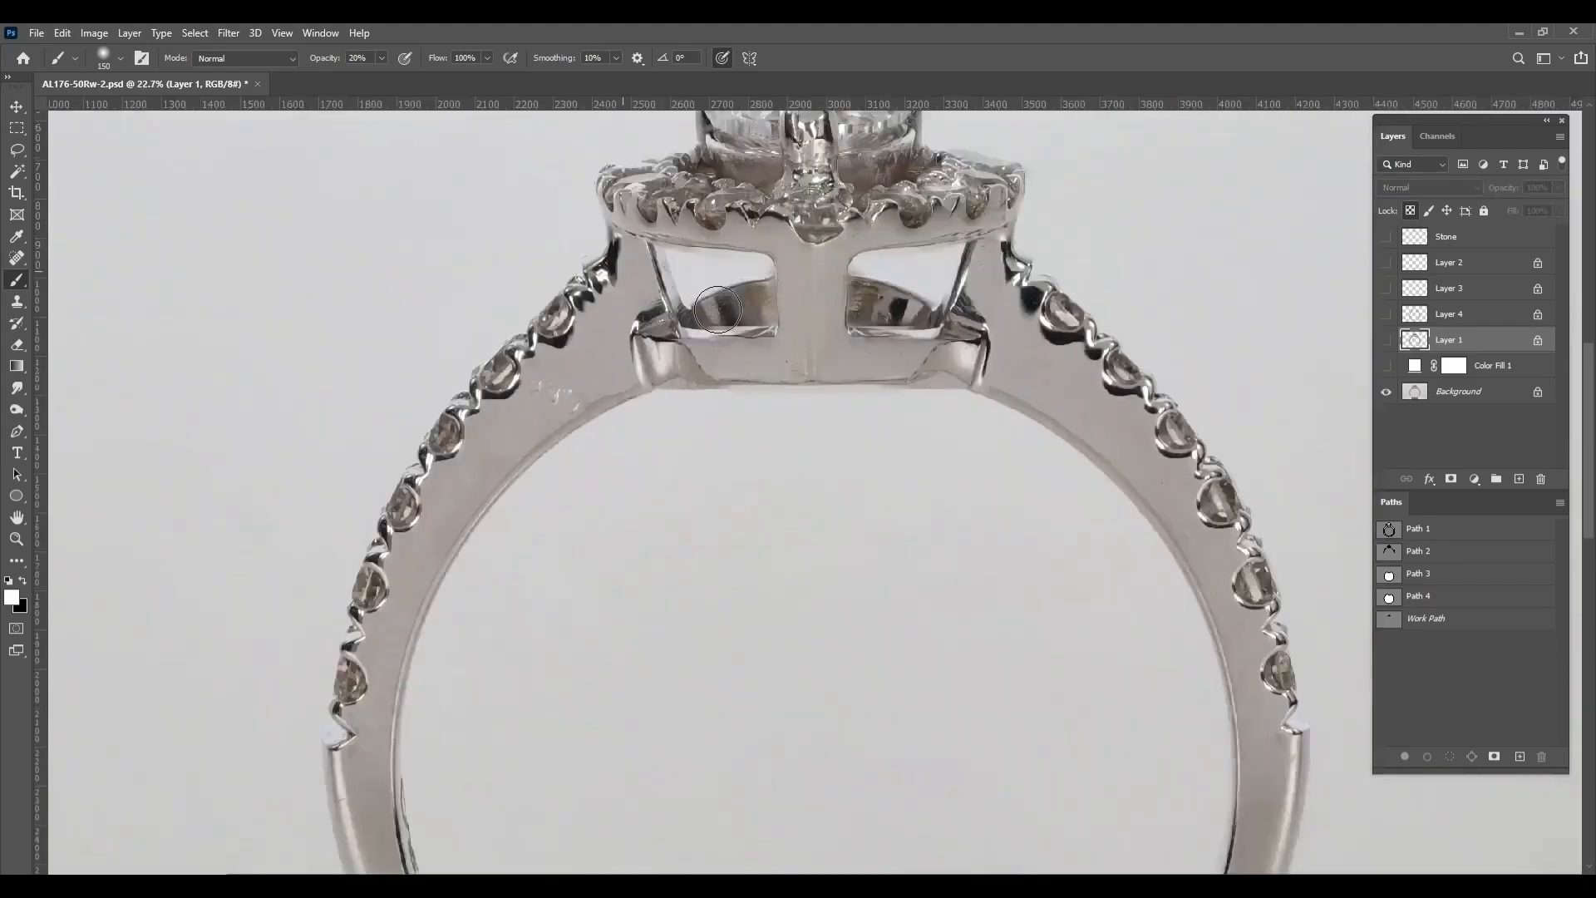
pyautogui.keyDown('alt'); pyautogui.click(1387, 394); pyautogui.keyUp('alt')
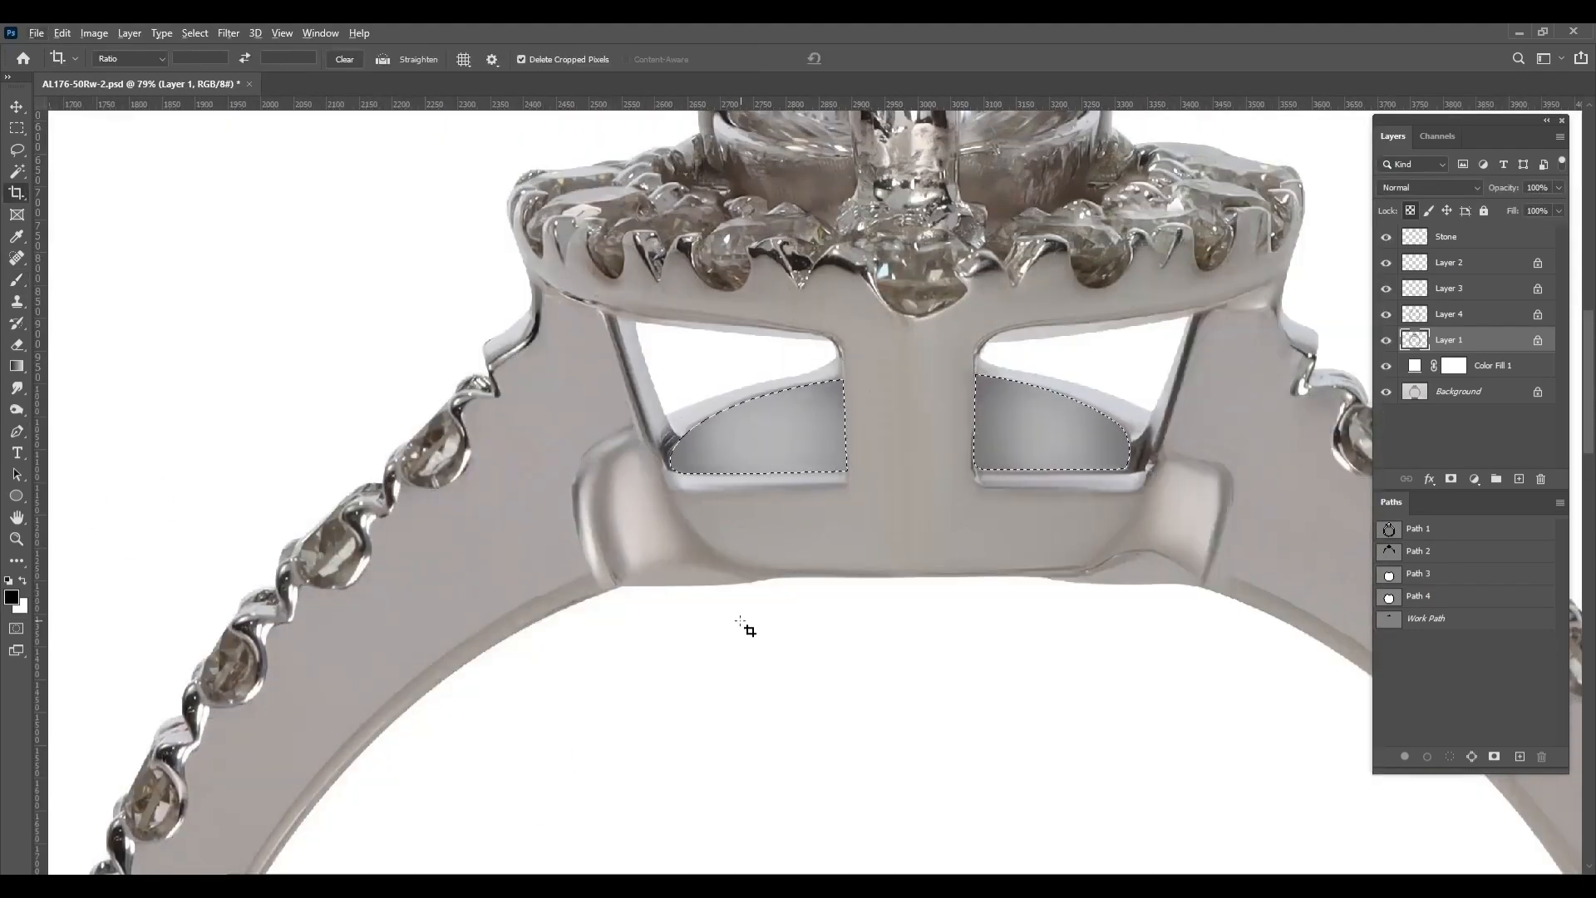
pyautogui.press('x')
pyautogui.moveTo(652, 469); pyautogui.dragTo(840, 358)
pyautogui.moveTo(1020, 332); pyautogui.dragTo(1151, 433)
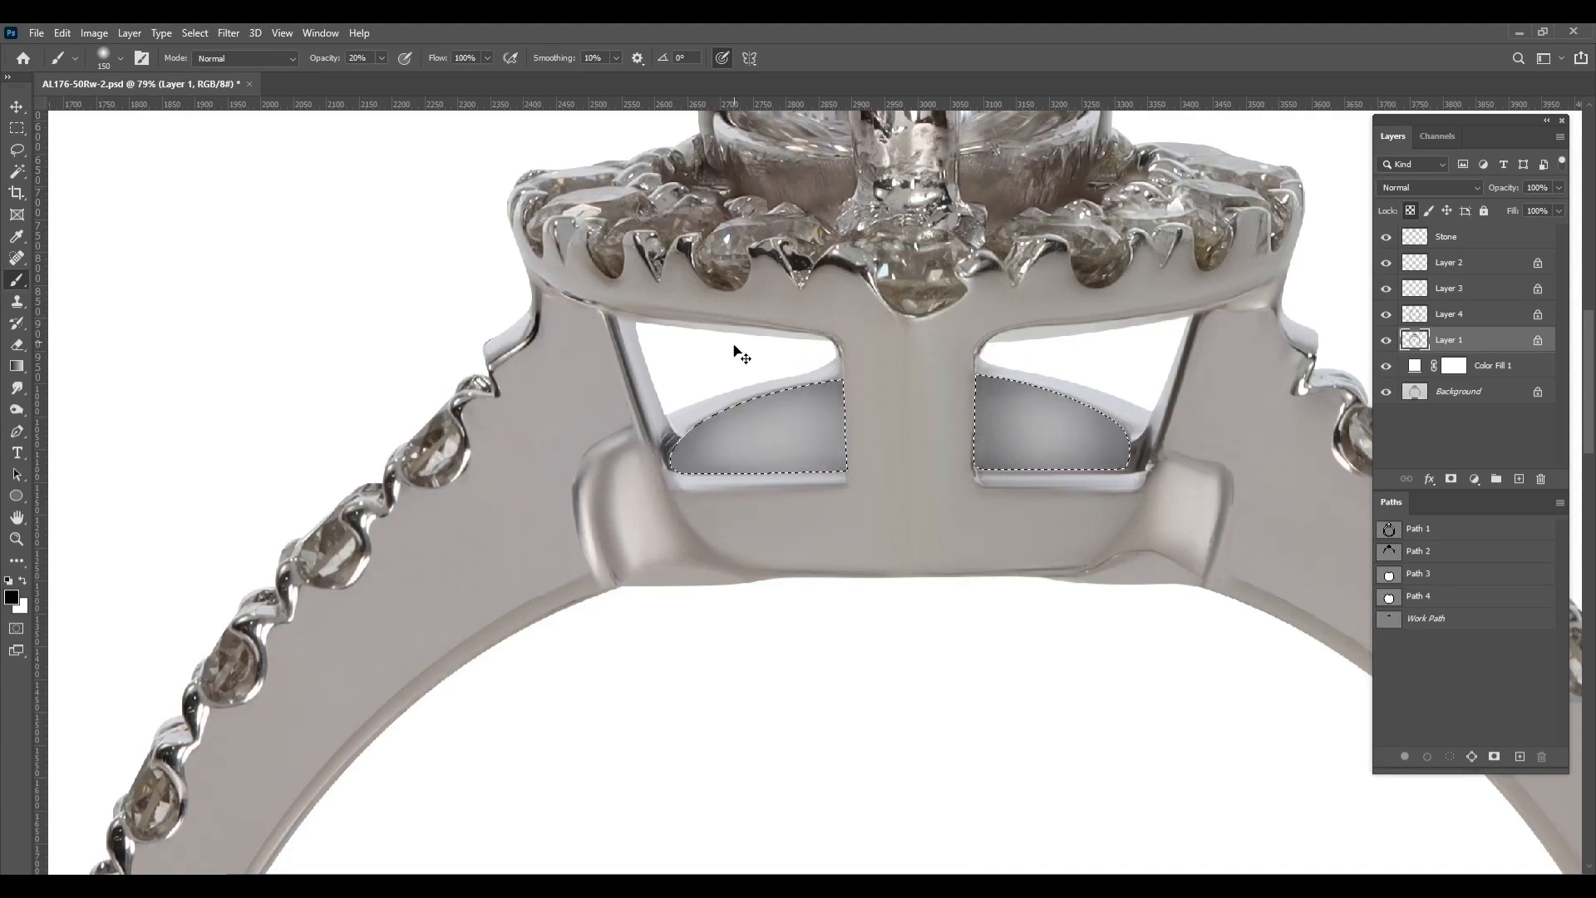
pyautogui.hotkey('ctrl', 'd')
# Outline the metal collar under the center stone on both sides of the front prong and load it as a selection
pyautogui.scroll(-7, 734, 349)
pyautogui.scroll(10, 714, 369)
pyautogui.press('p')
pyautogui.moveTo(598, 389); pyautogui.dragTo(616, 422)
pyautogui.moveTo(775, 455); pyautogui.dragTo(789, 455)
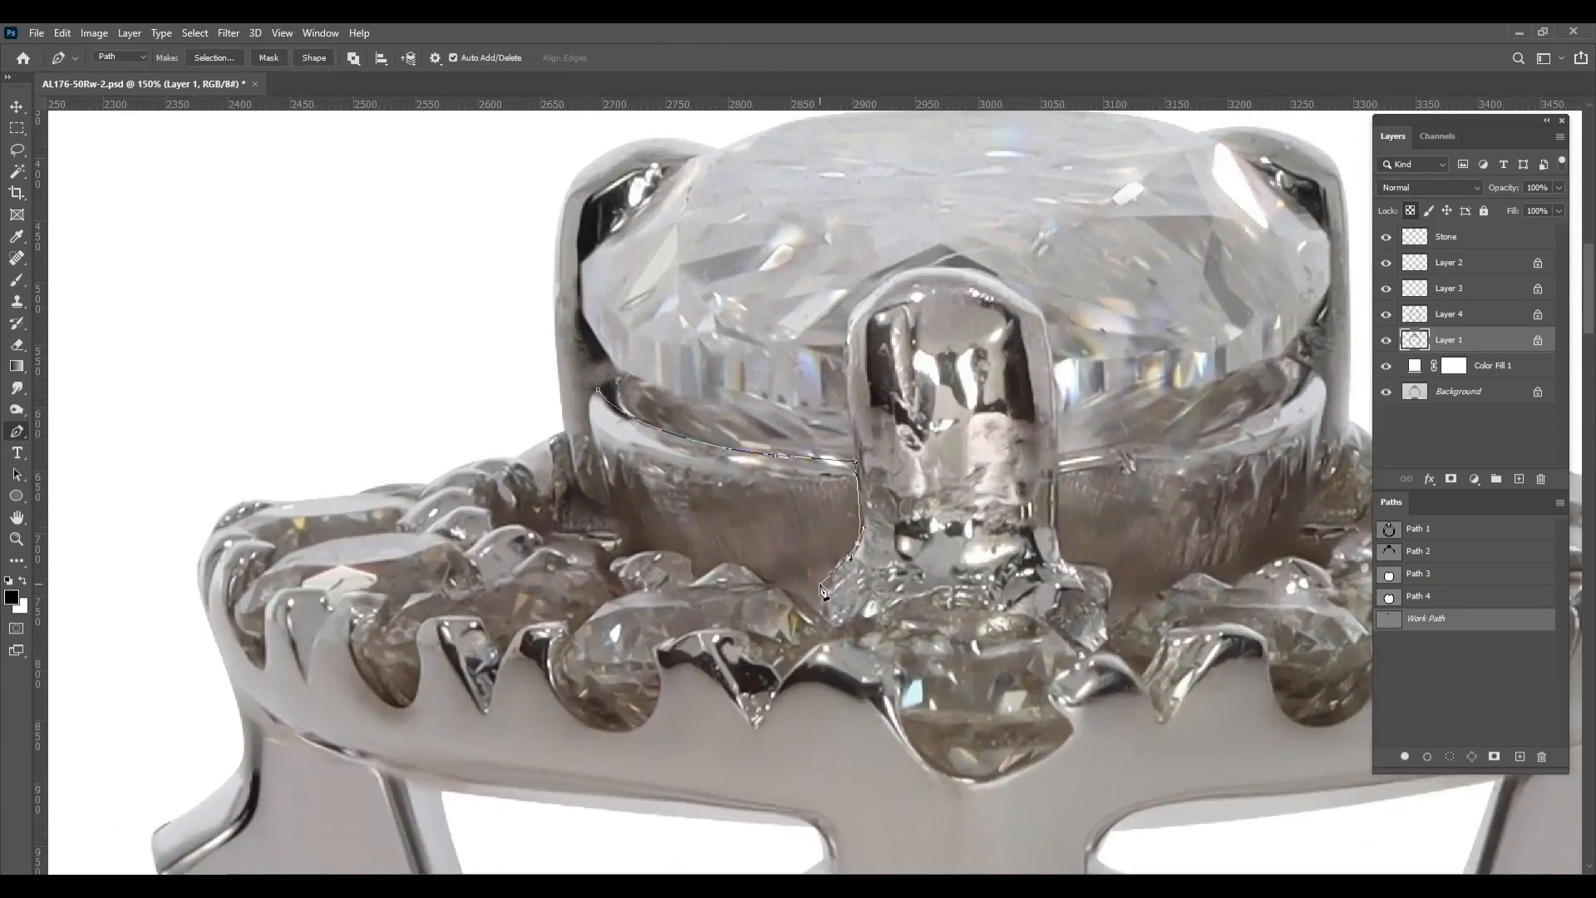
pyautogui.click(598, 389)
pyautogui.moveTo(1091, 467); pyautogui.dragTo(717, 500)
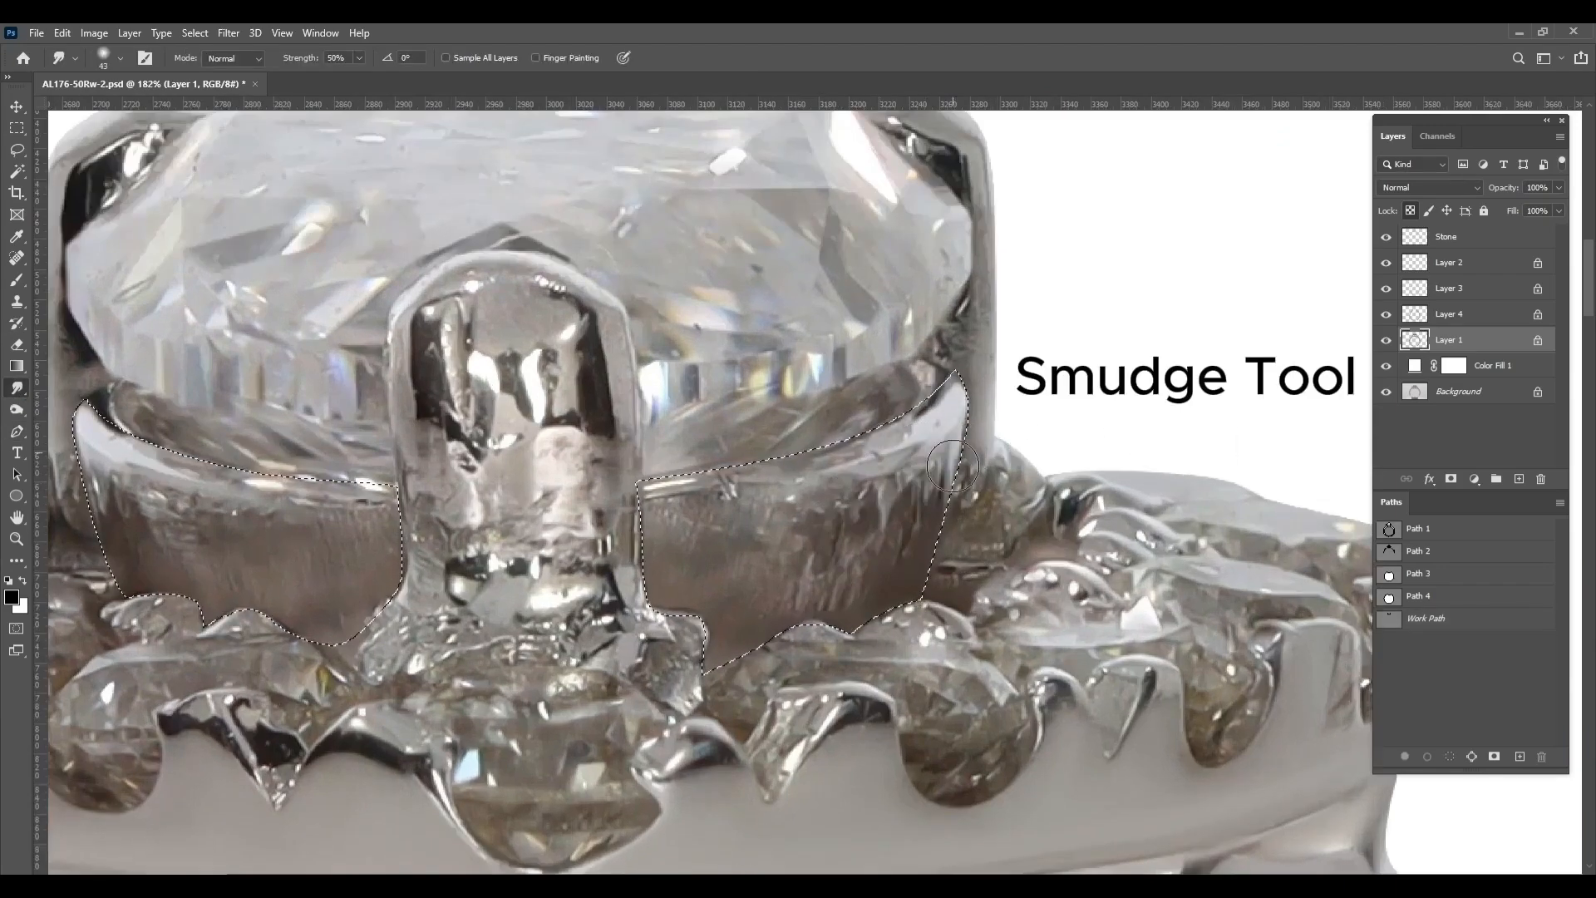
# Smudge the selected collar at 50% strength into a smooth light gray surface on both sides of the front prong
pyautogui.moveTo(953, 466)
pyautogui.mouseDown()
pyautogui.moveTo(914, 582)
pyautogui.moveTo(865, 516)
pyautogui.moveTo(885, 489)
pyautogui.mouseUp()
pyautogui.moveTo(936, 418); pyautogui.dragTo(761, 484)
pyautogui.moveTo(865, 494)
pyautogui.mouseDown()
pyautogui.moveTo(876, 558)
pyautogui.moveTo(800, 582)
pyautogui.mouseUp()
pyautogui.moveTo(912, 528)
pyautogui.mouseDown()
pyautogui.moveTo(605, 532)
pyautogui.moveTo(654, 674)
pyautogui.moveTo(565, 542)
pyautogui.mouseUp()
pyautogui.scroll(-5, 565, 542)
pyautogui.scroll(5, 274, 511)
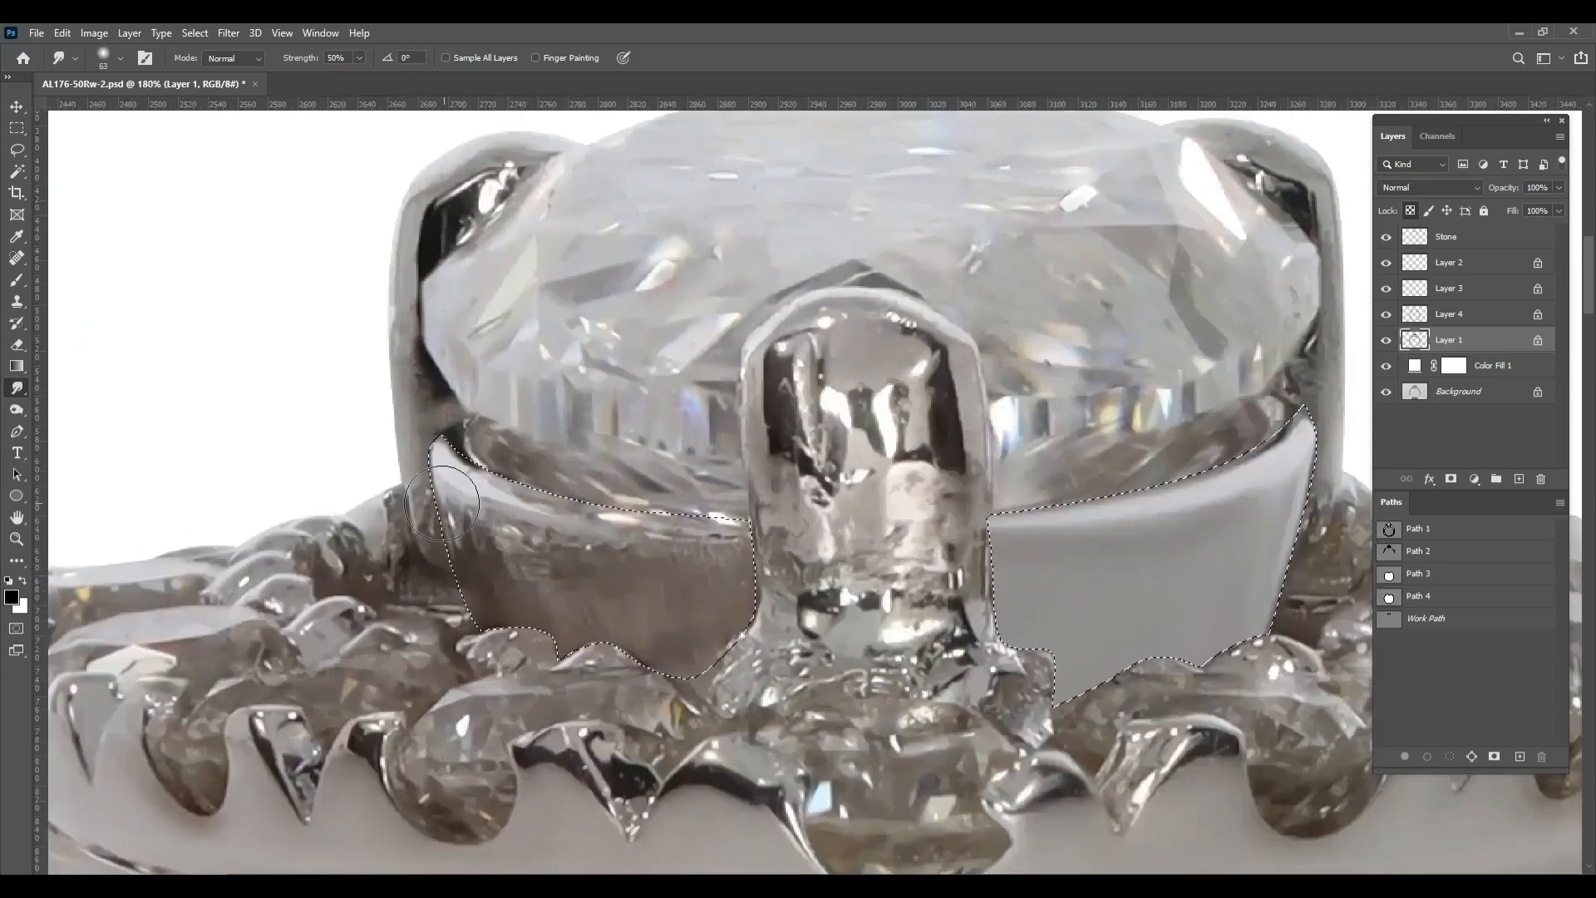
pyautogui.moveTo(449, 474)
pyautogui.mouseDown()
pyautogui.moveTo(475, 674)
pyautogui.moveTo(452, 524)
pyautogui.moveTo(512, 624)
pyautogui.moveTo(447, 581)
pyautogui.moveTo(528, 686)
pyautogui.moveTo(552, 598)
pyautogui.moveTo(653, 566)
pyautogui.moveTo(477, 506)
pyautogui.moveTo(524, 497)
pyautogui.moveTo(495, 520)
pyautogui.moveTo(617, 551)
pyautogui.moveTo(828, 528)
pyautogui.moveTo(688, 514)
pyautogui.moveTo(531, 622)
pyautogui.moveTo(824, 638)
pyautogui.moveTo(771, 603)
pyautogui.moveTo(843, 578)
pyautogui.mouseUp()
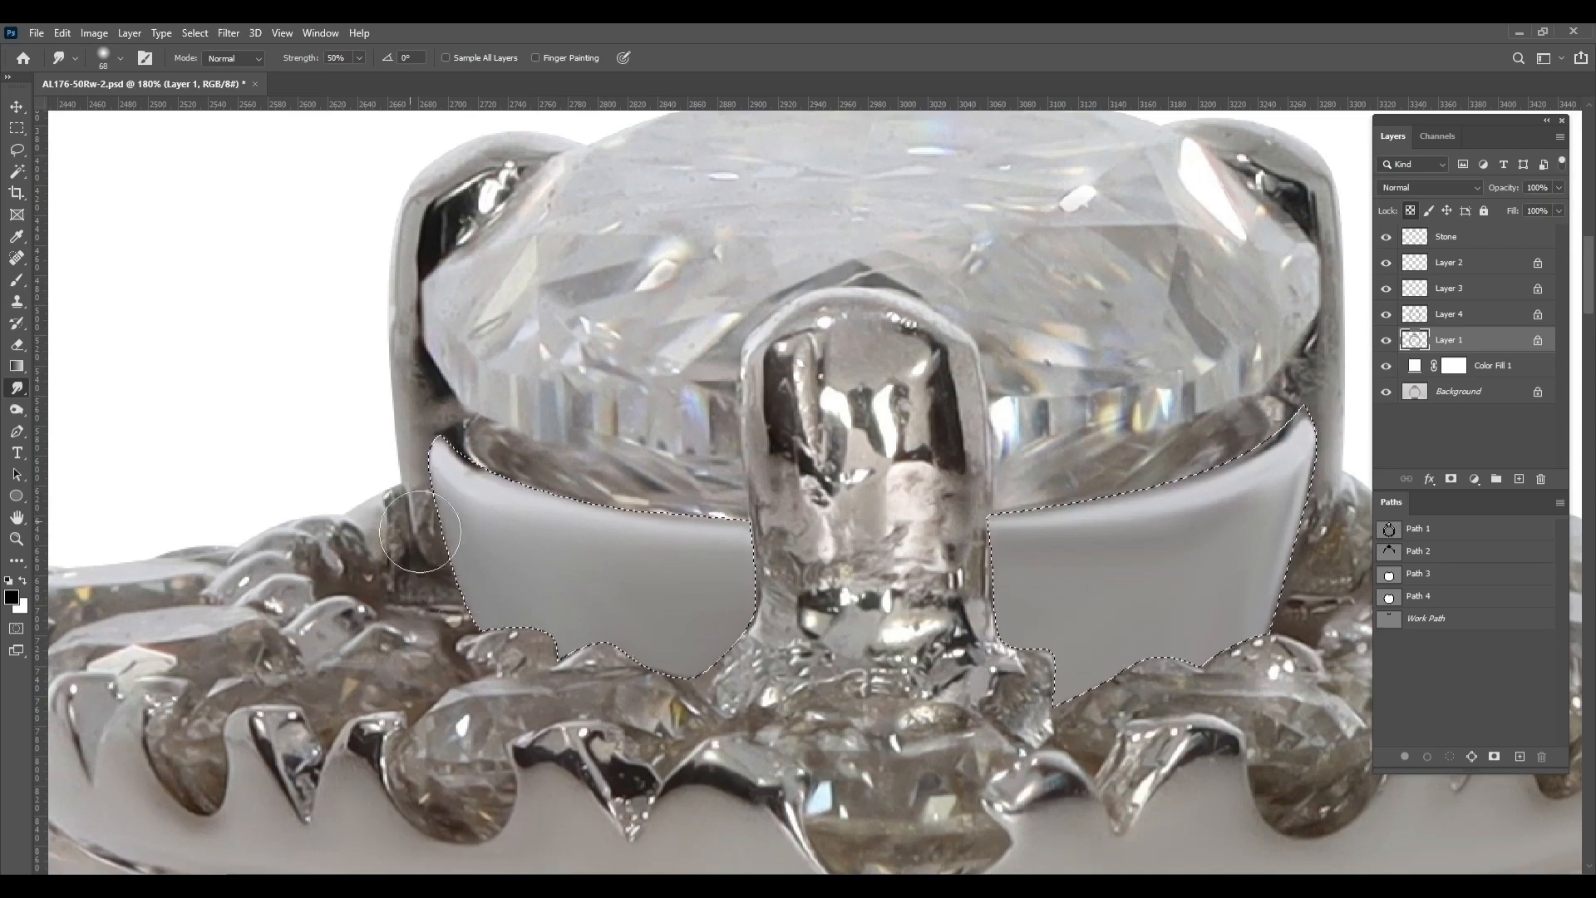
# Compare with the original, then smudge the left prong and turn the front prong's broken reflections into smooth vertical streaks
pyautogui.scroll(-10, 1048, 499)
pyautogui.keyDown('alt'); pyautogui.click(1388, 391); pyautogui.keyUp('alt')
pyautogui.keyDown('alt'); pyautogui.click(1388, 392); pyautogui.keyUp('alt')
pyautogui.scroll(10, 940, 371)
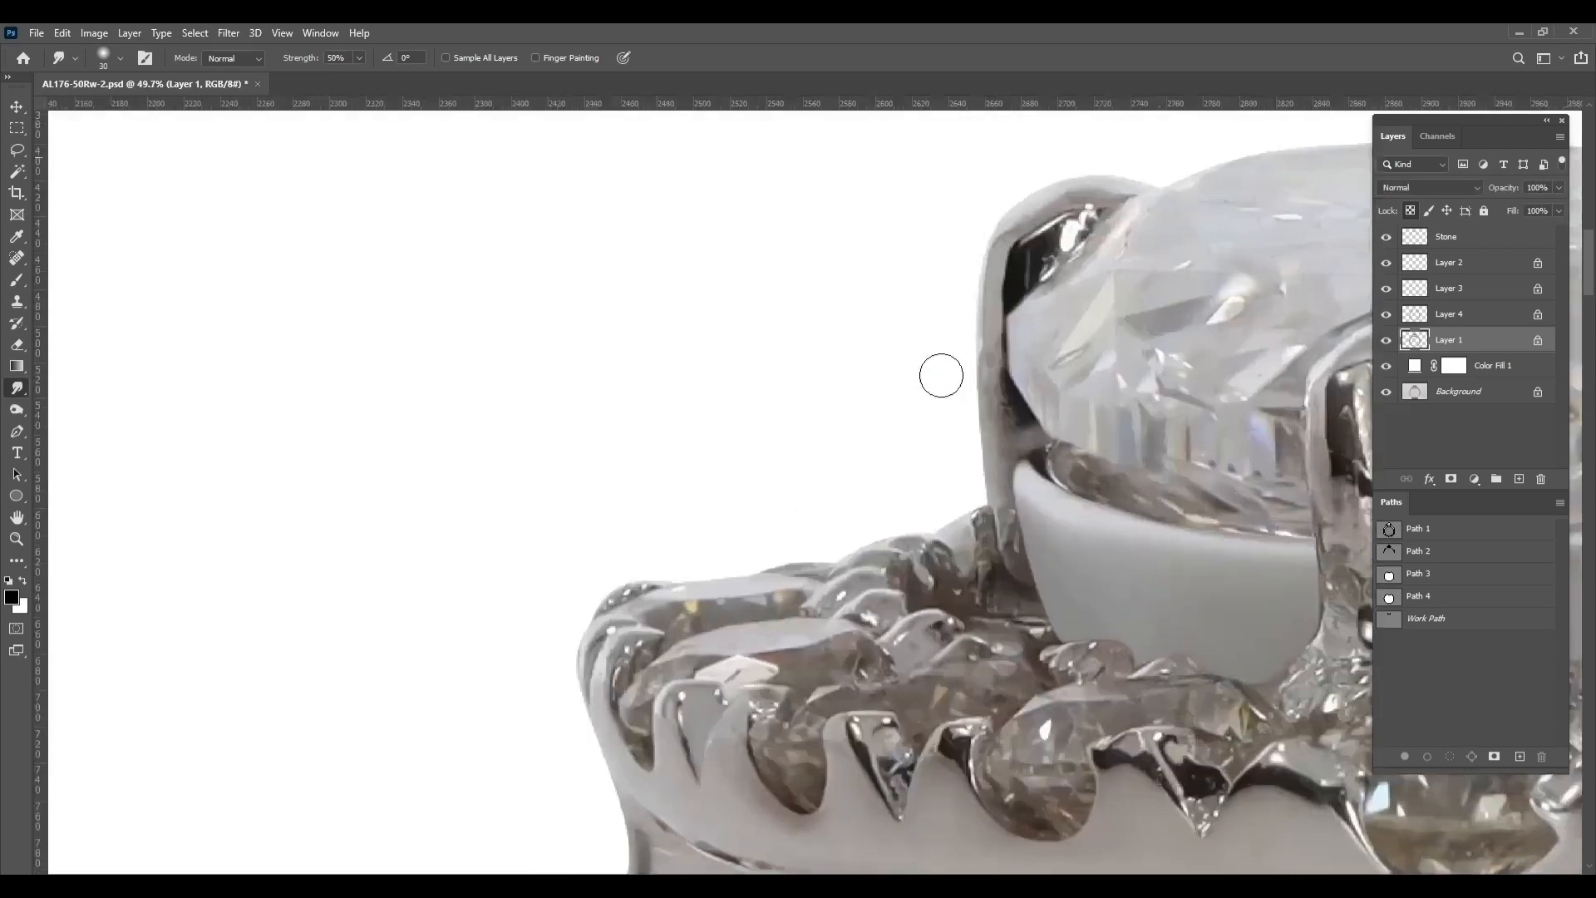
pyautogui.press(']')
pyautogui.moveTo(436, 476)
pyautogui.mouseDown()
pyautogui.moveTo(571, 421)
pyautogui.moveTo(583, 447)
pyautogui.moveTo(528, 392)
pyautogui.moveTo(538, 287)
pyautogui.mouseUp()
pyautogui.moveTo(641, 402)
pyautogui.mouseDown()
pyautogui.moveTo(617, 385)
pyautogui.moveTo(615, 629)
pyautogui.moveTo(490, 648)
pyautogui.mouseUp()
pyautogui.keyDown('alt'); pyautogui.rightClick(449, 580); pyautogui.keyUp('alt')
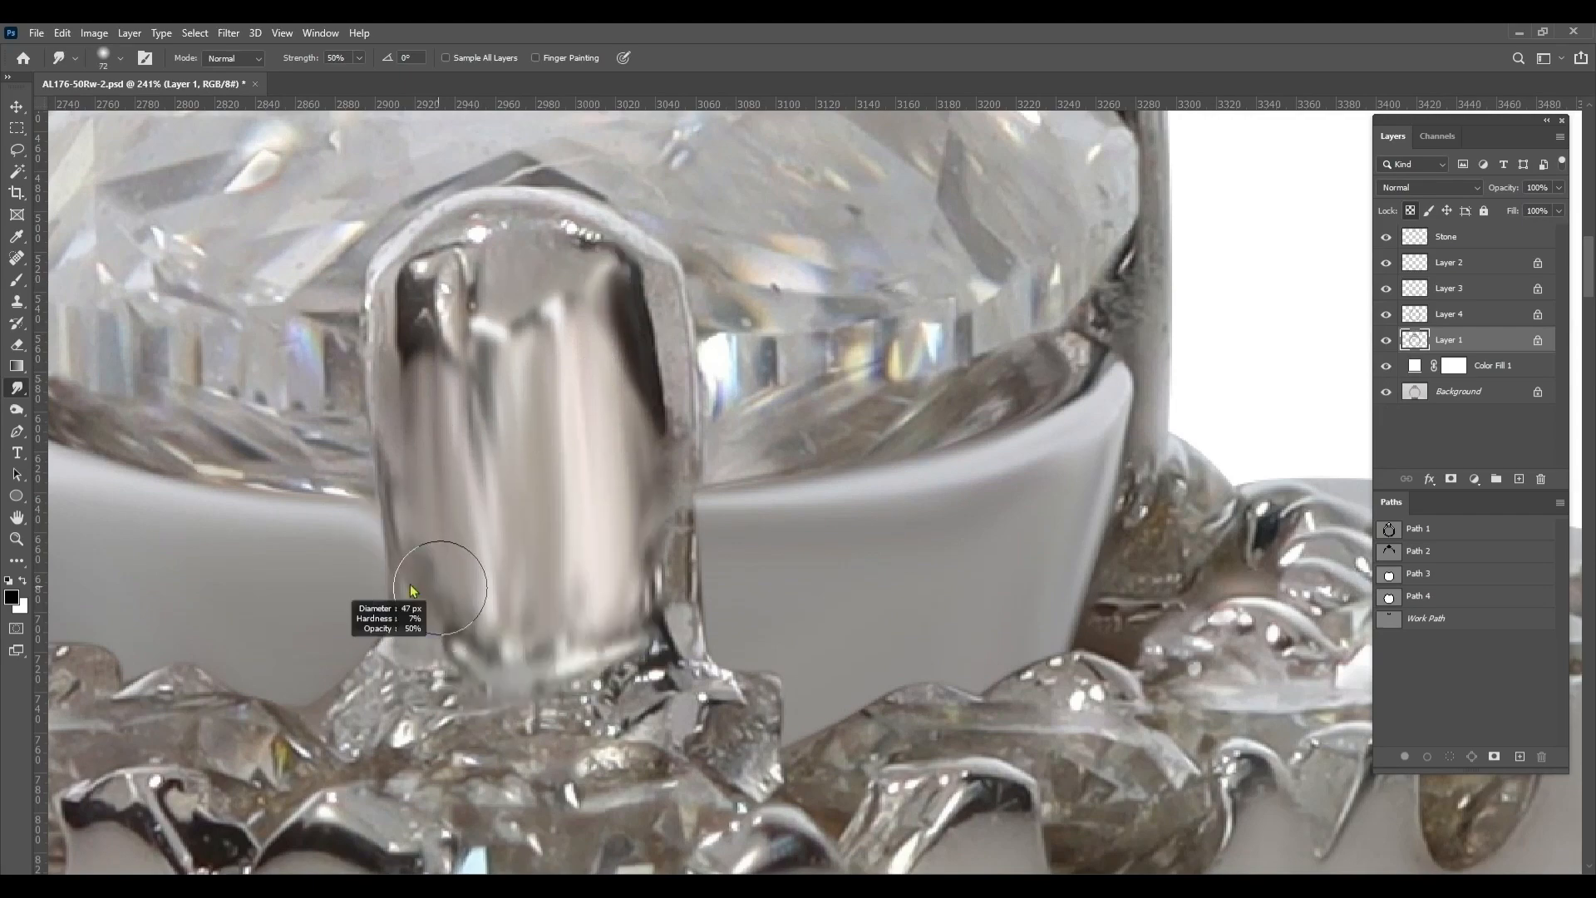
# Blend the remaining reflections near the front prong's tip with a 55 px Smudge brush
pyautogui.scroll(-5, 728, 567)
pyautogui.scroll(3, 931, 374)
pyautogui.hscroll(-4, 865, 549)
pyautogui.scroll(-5, 828, 260)
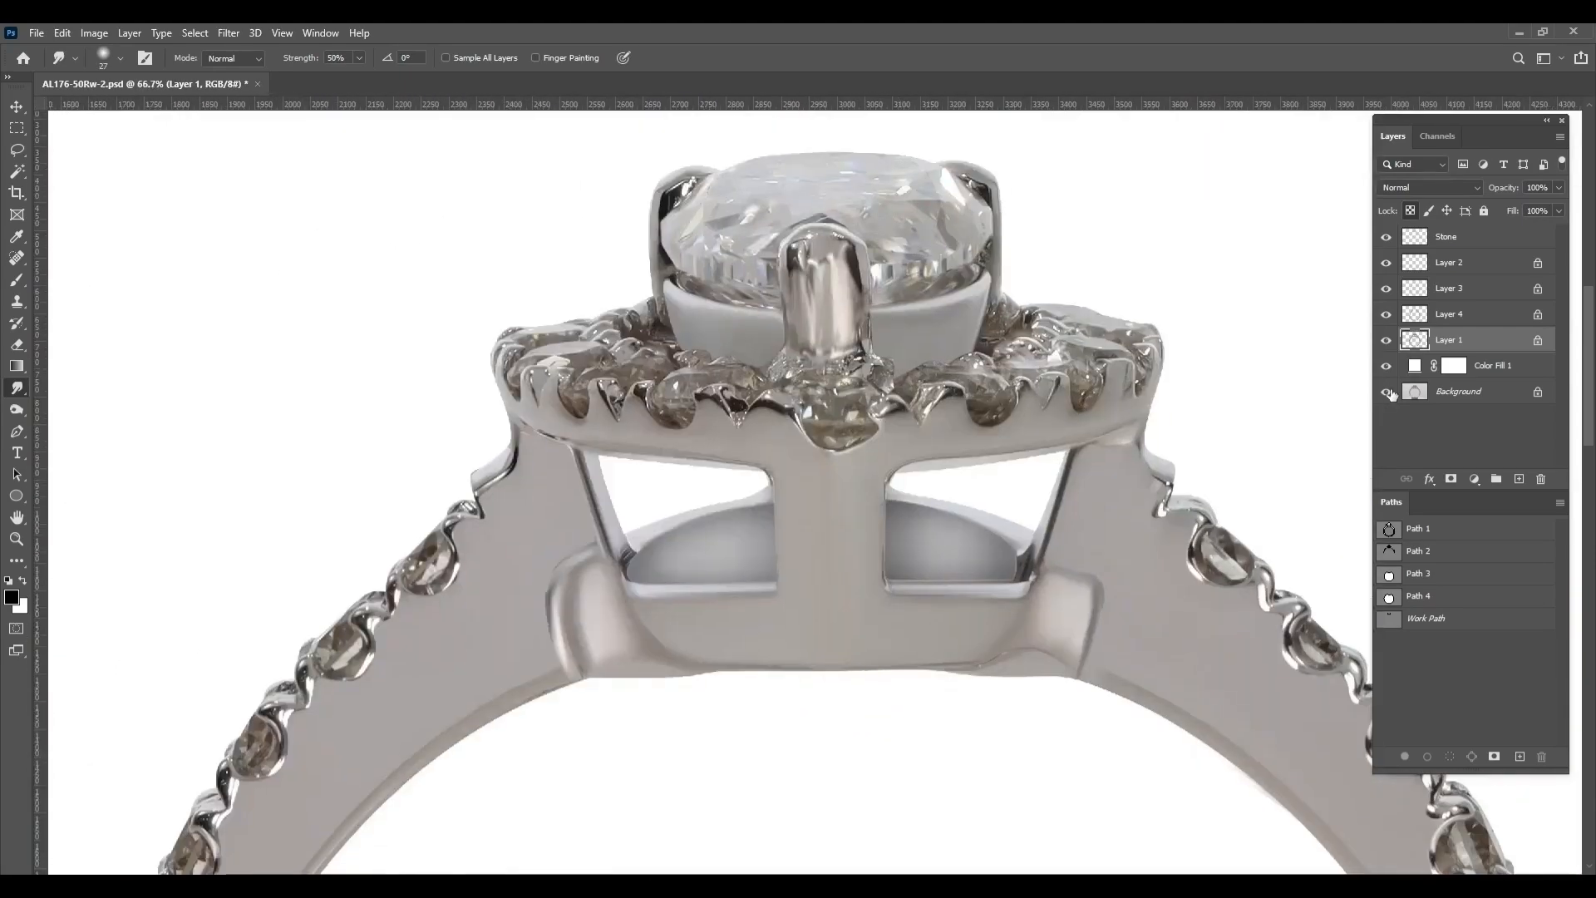
pyautogui.scroll(4, 813, 171)
pyautogui.keyDown('alt'); pyautogui.rightClick(781, 341); pyautogui.keyUp('alt')
pyautogui.moveTo(780, 374)
pyautogui.mouseDown()
pyautogui.moveTo(815, 448)
pyautogui.moveTo(814, 350)
pyautogui.mouseUp()
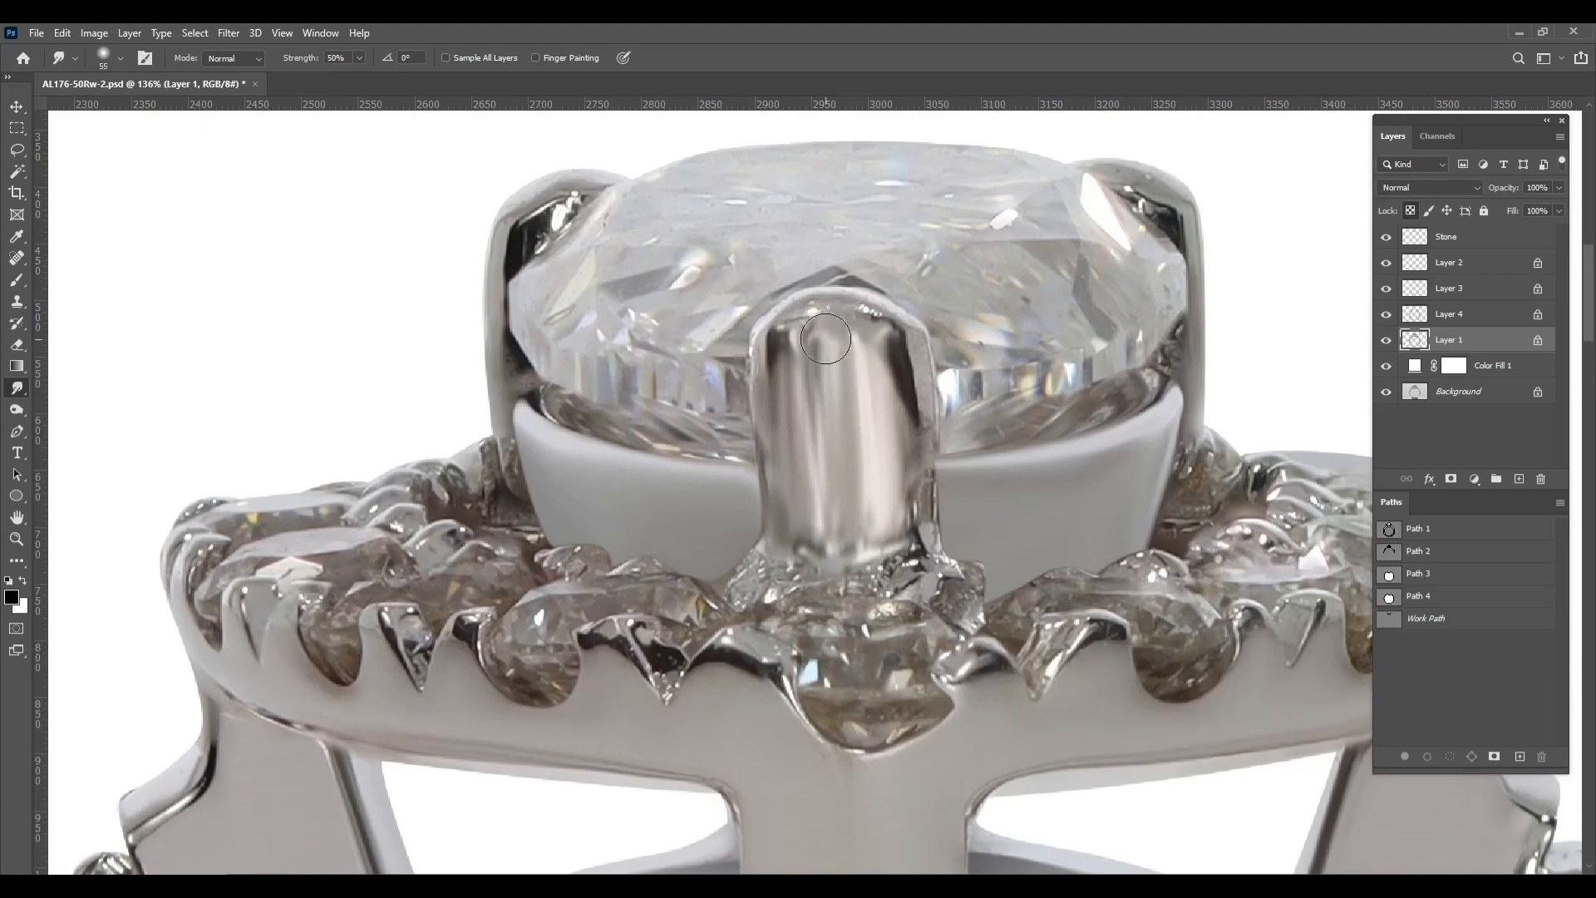
pyautogui.scroll(-8, 851, 346)
# Load the ring outline of Layer 1 as a selection and open the Camera Raw Filter
pyautogui.hotkey('ctrl', '0')
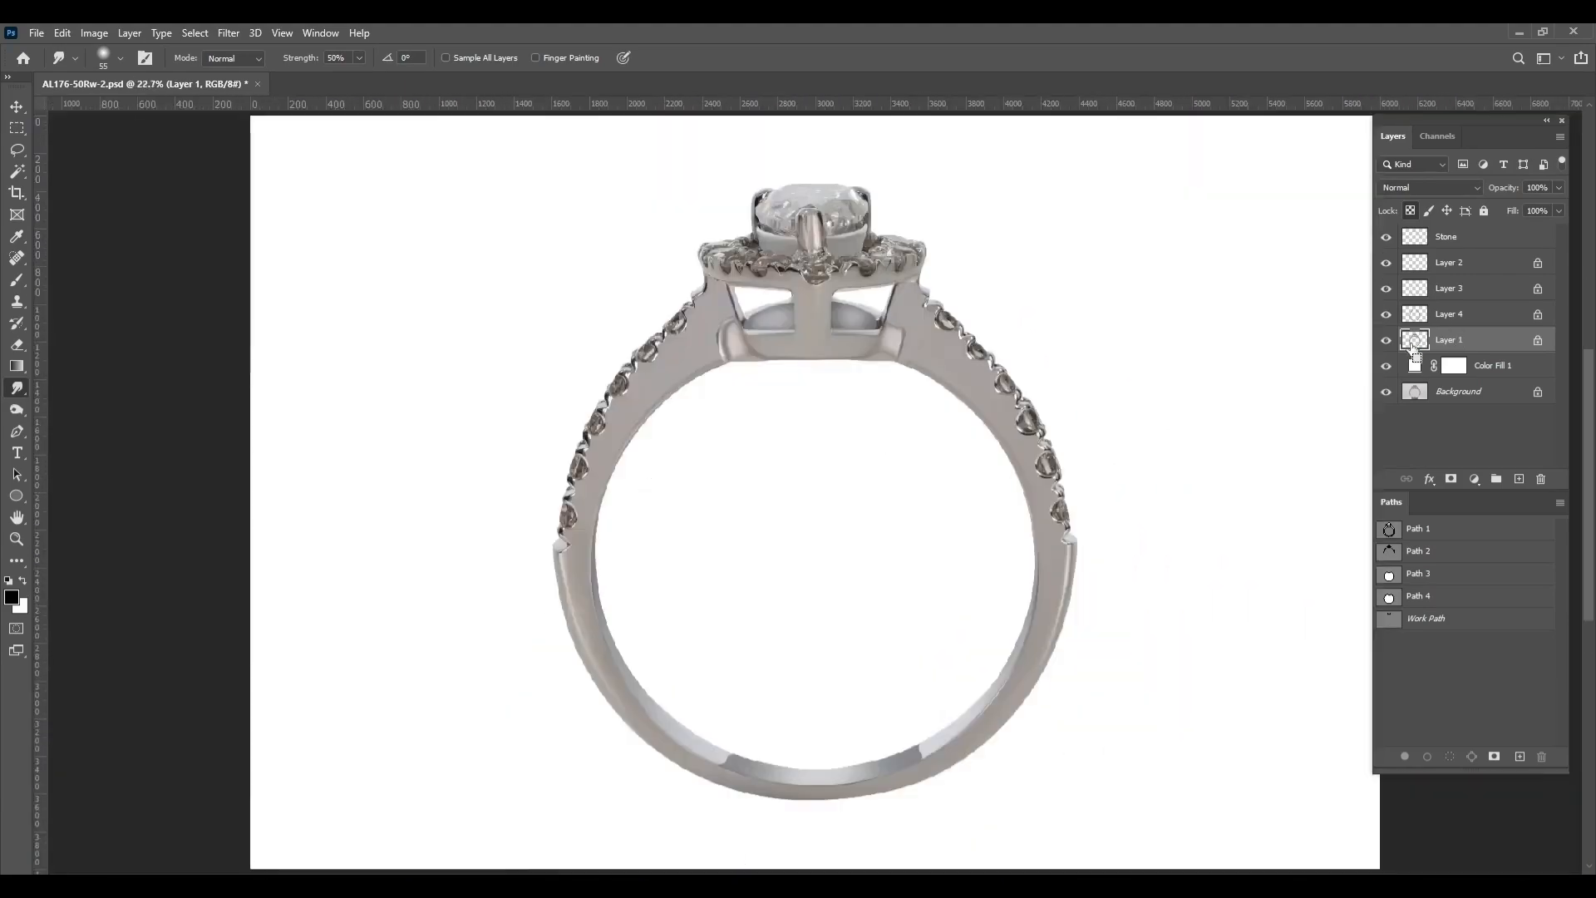
pyautogui.keyDown('ctrl'); pyautogui.click(1414, 340); pyautogui.keyUp('ctrl')
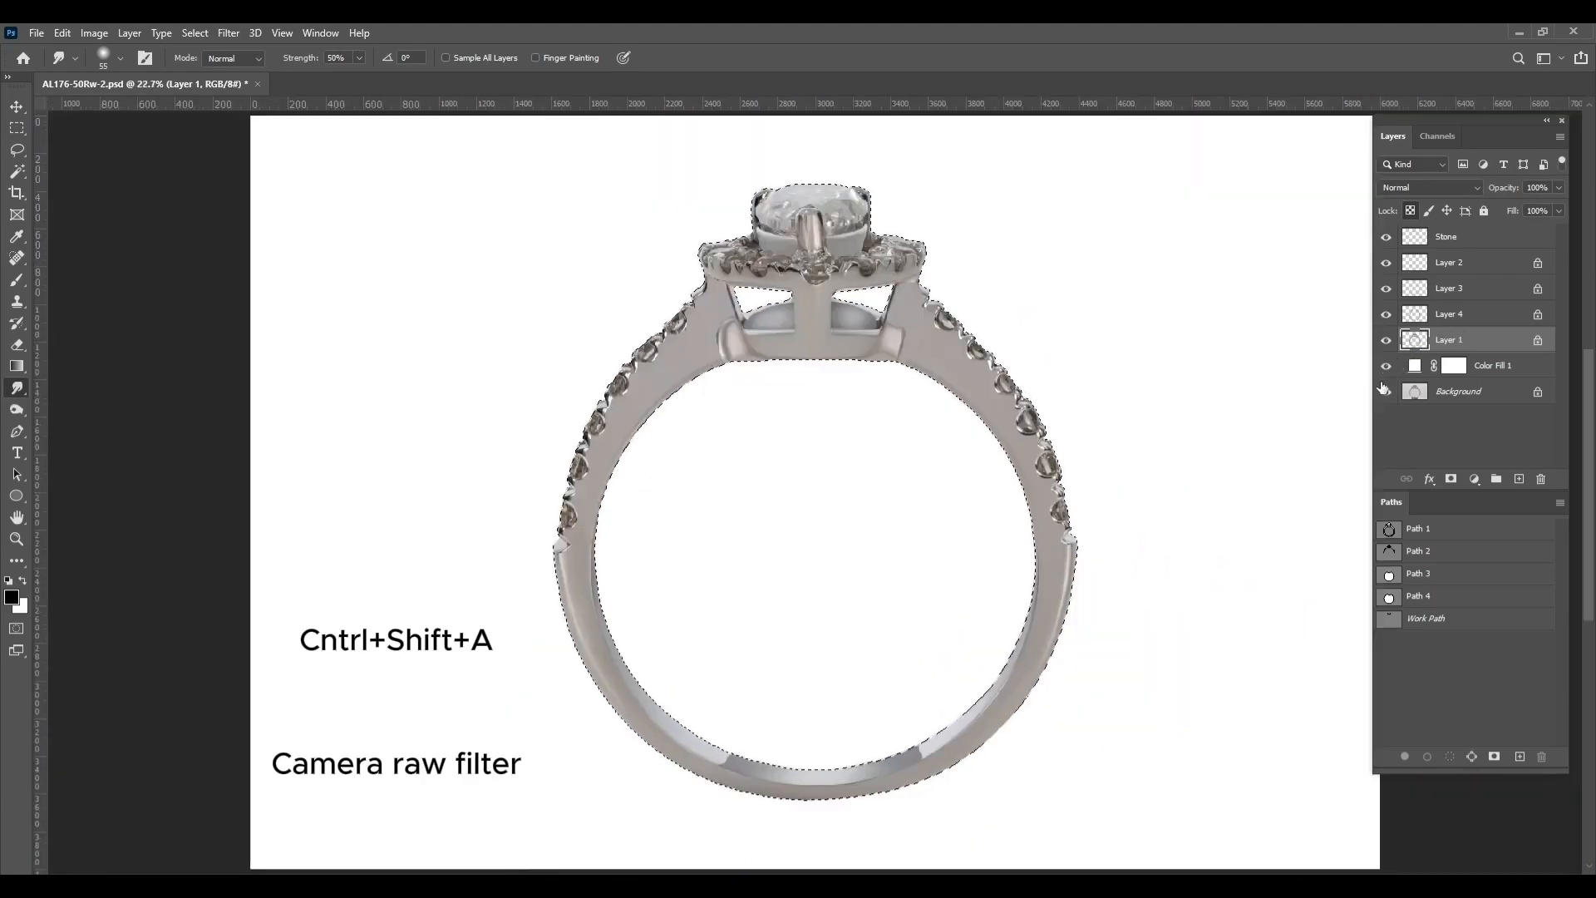
pyautogui.hotkey('ctrl', 'shift', 'a')
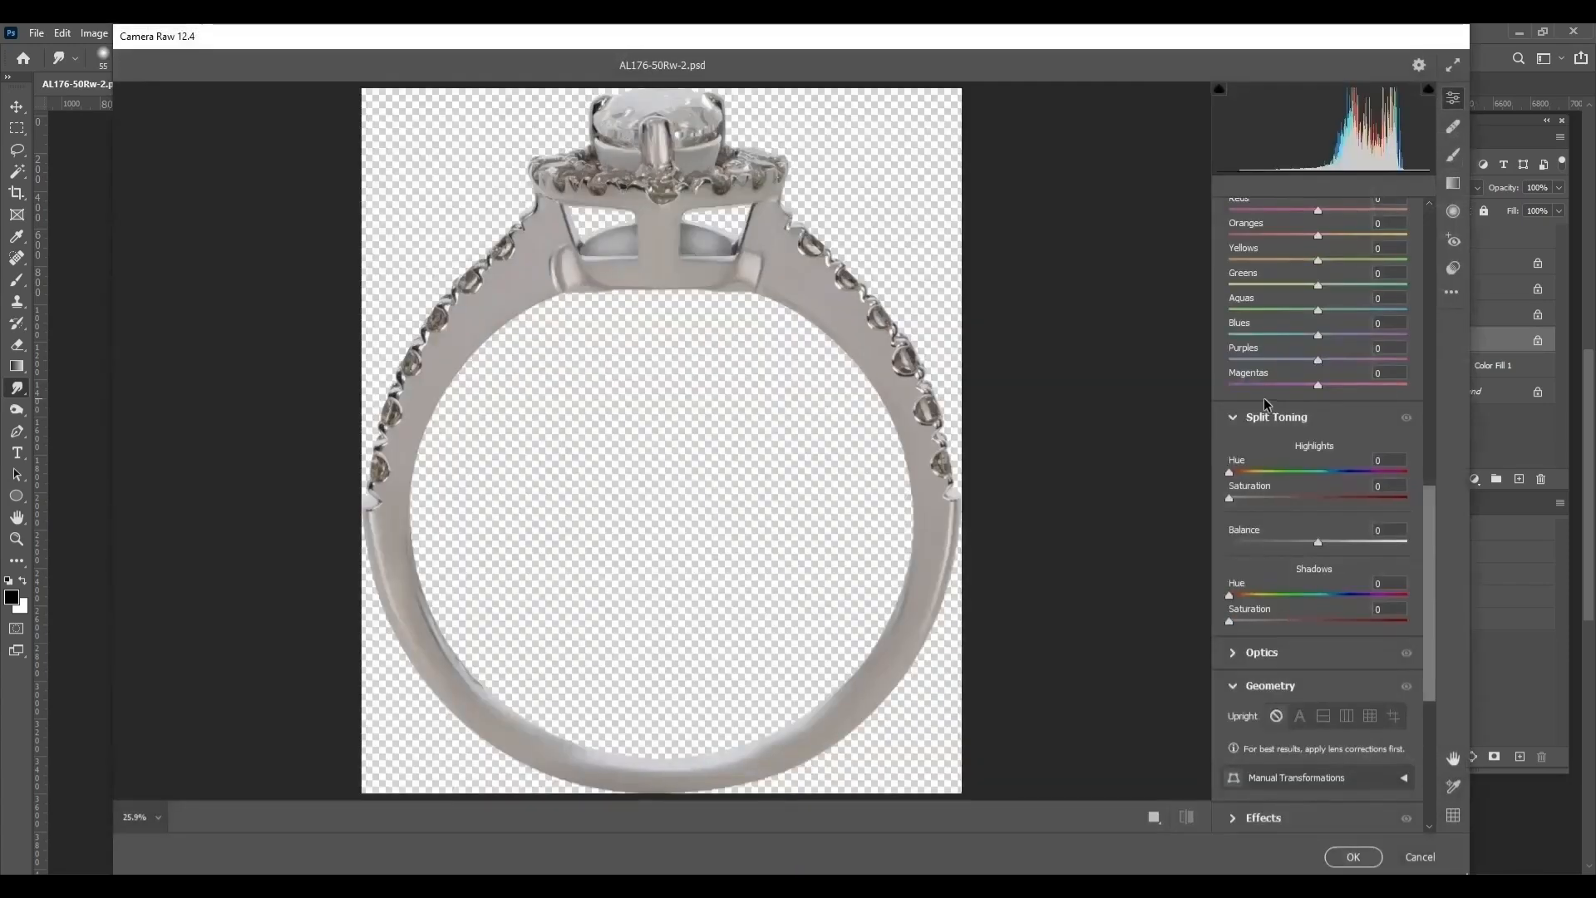
# Set Noise Reduction to 100 and Blacks to +37 in the Camera Raw Filter
pyautogui.scroll(10, 1310, 413)
pyautogui.scroll(2, 1310, 413)
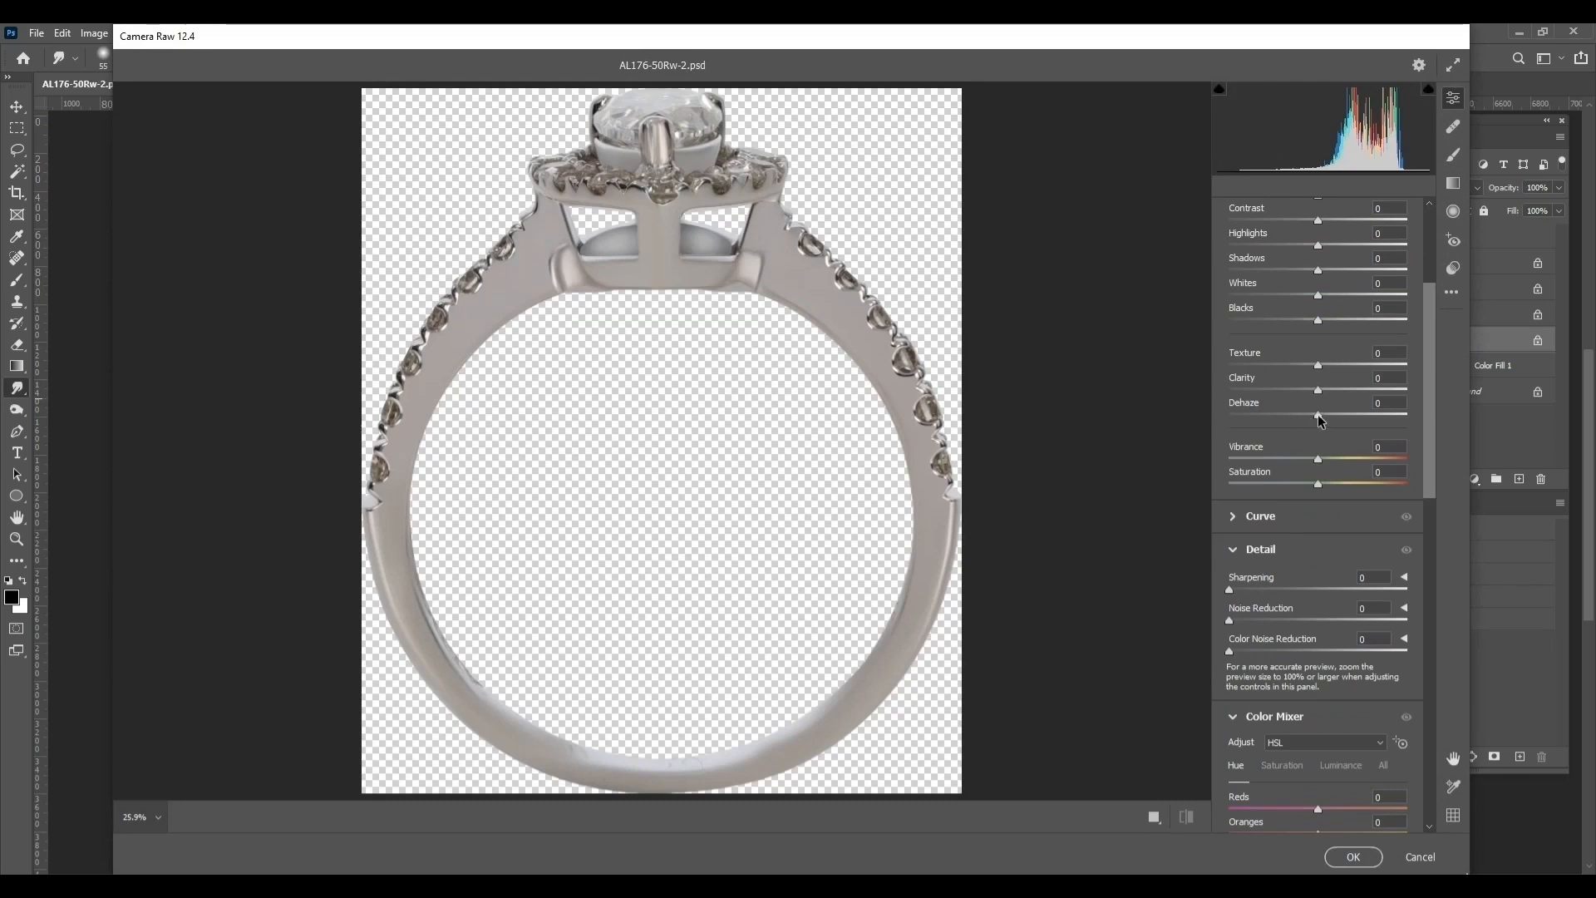
pyautogui.scroll(2, 1326, 397)
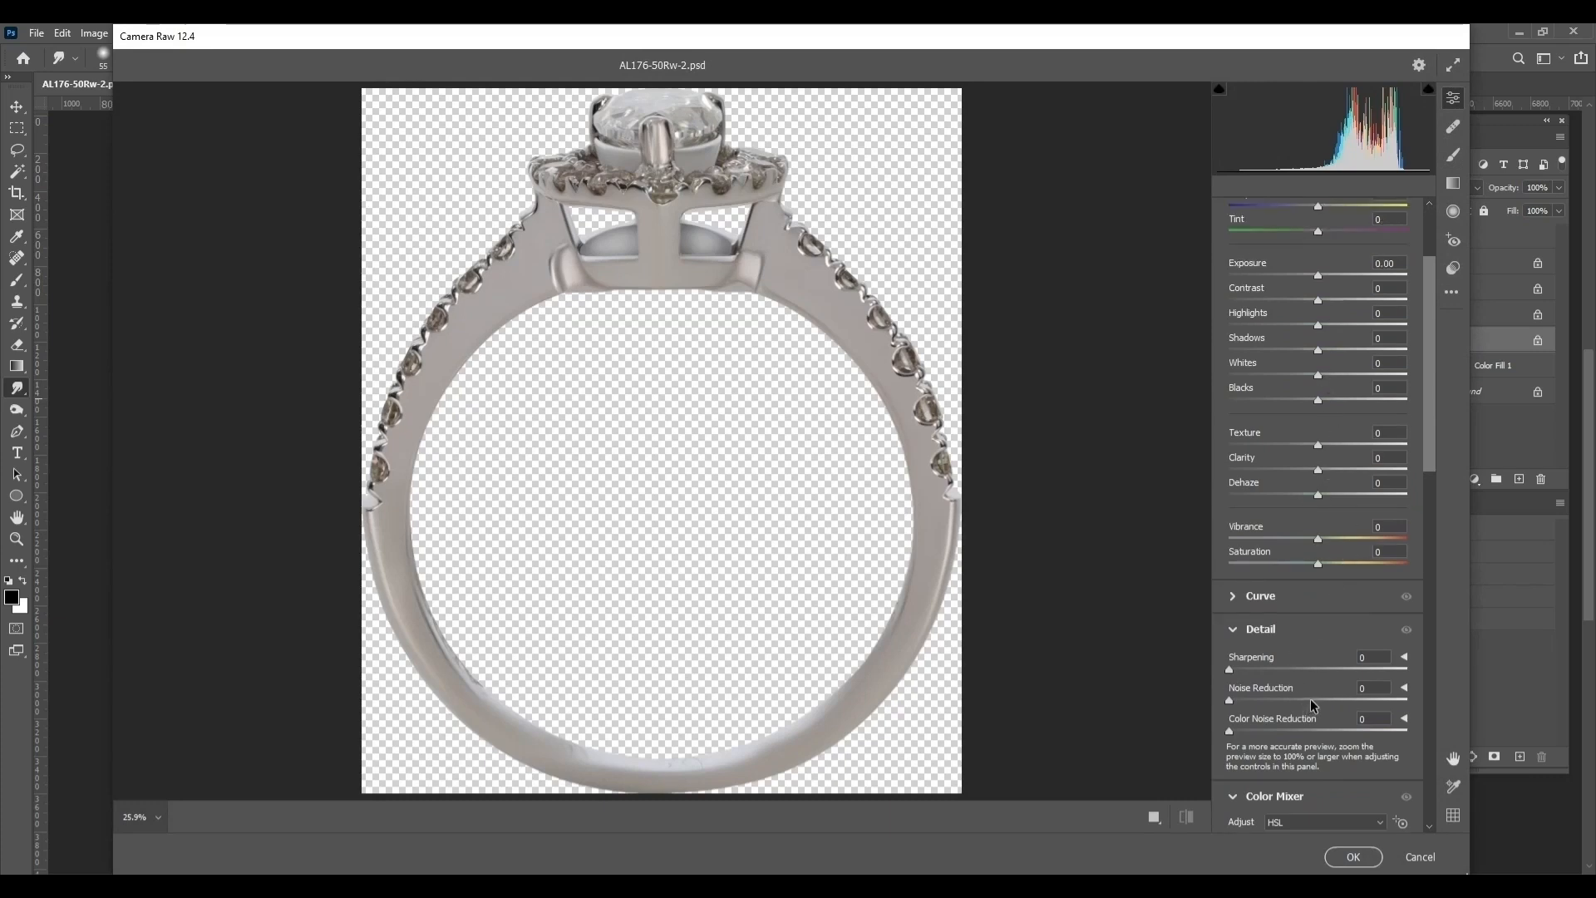
pyautogui.moveTo(1303, 703); pyautogui.dragTo(1594, 713)
pyautogui.click(1350, 401)
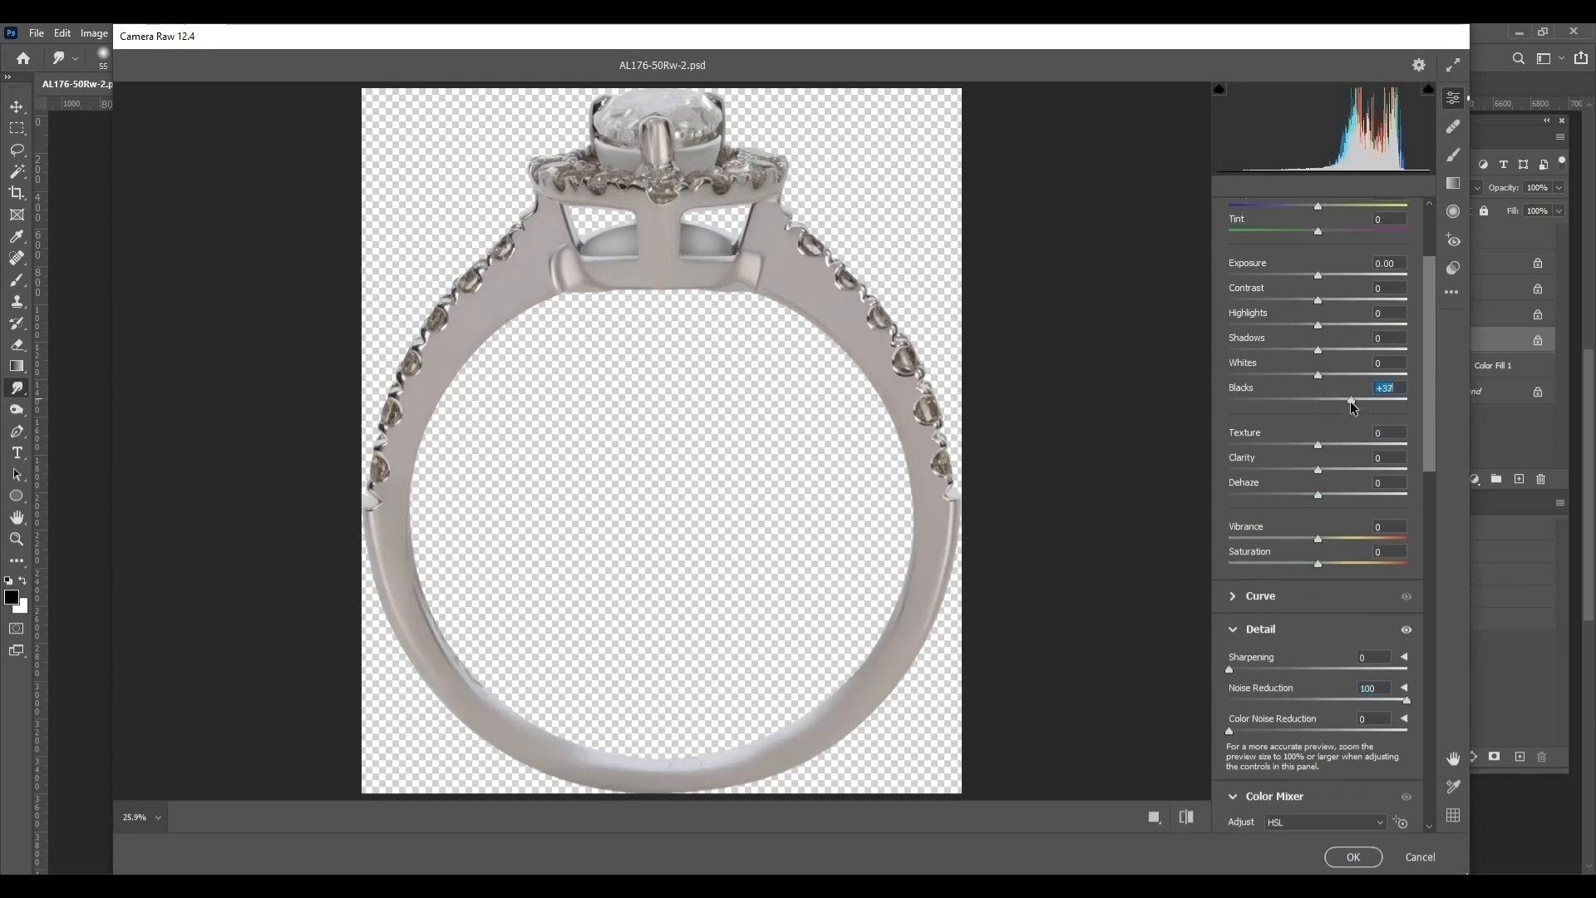
# Set Shadows to +30, Whites to +24, Contrast to +7 and Exposure to +0.45, apply the filter, and deselect the ring
pyautogui.click(1345, 350)
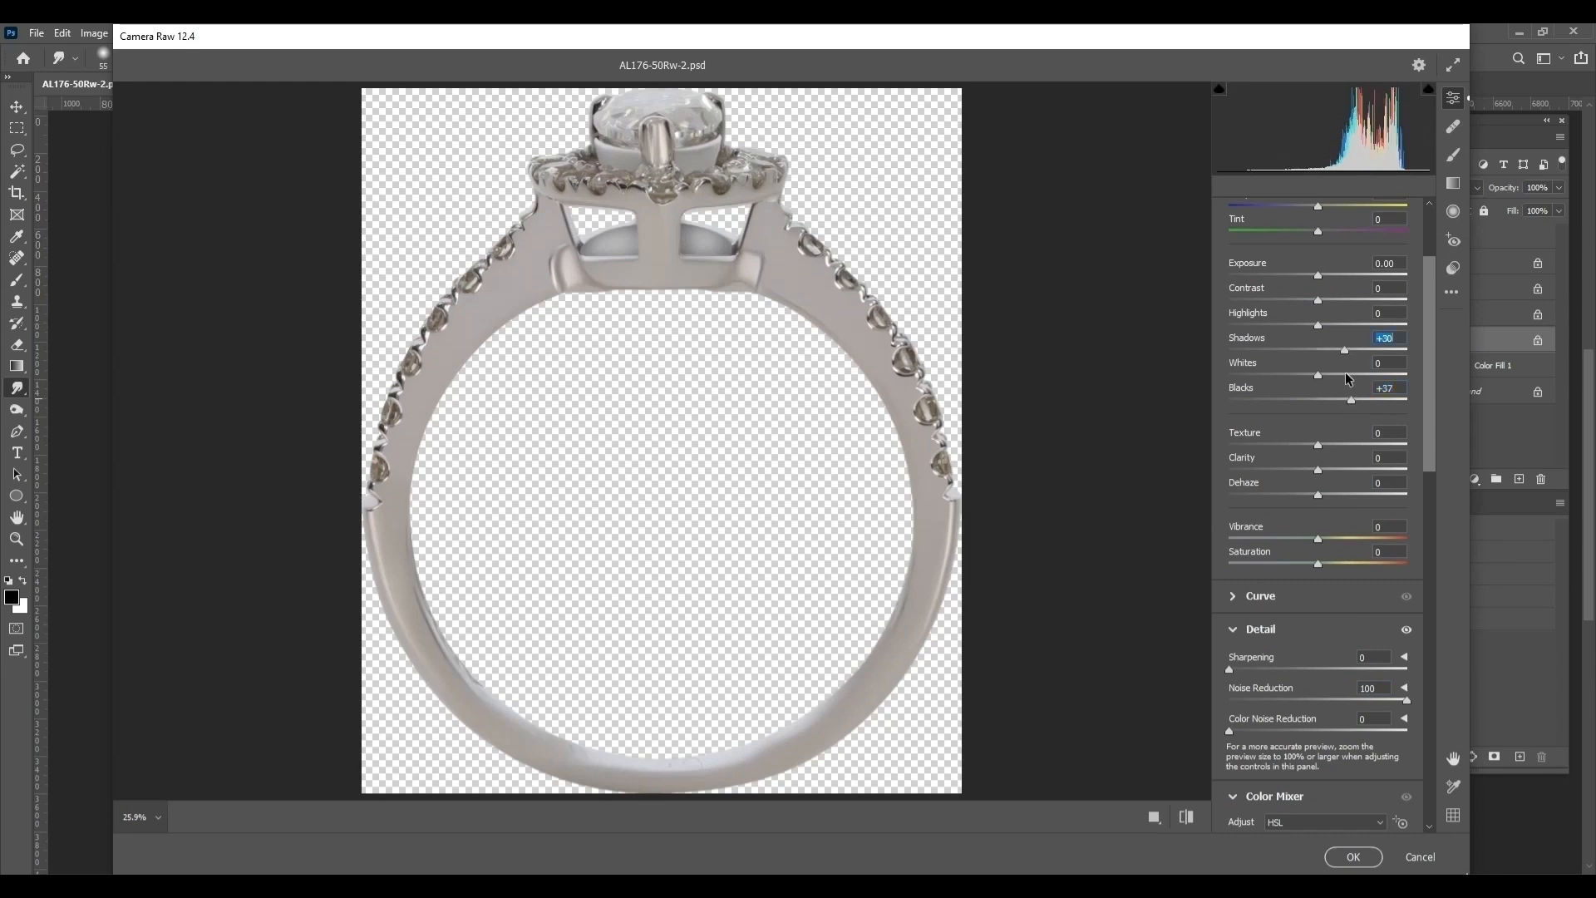
pyautogui.click(1340, 373)
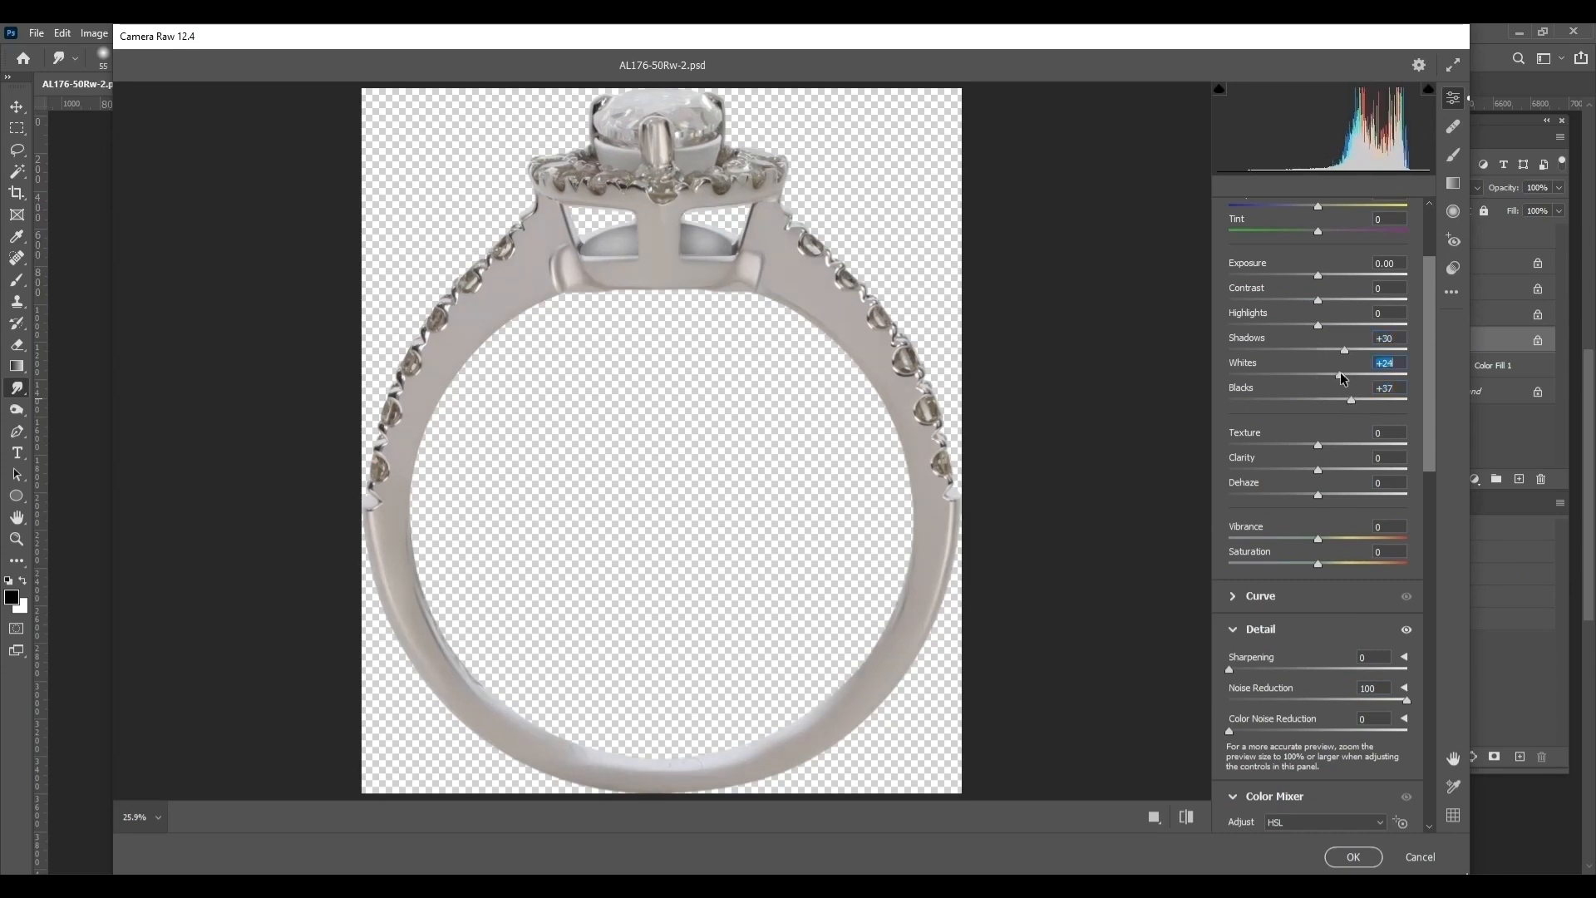
pyautogui.click(1324, 300)
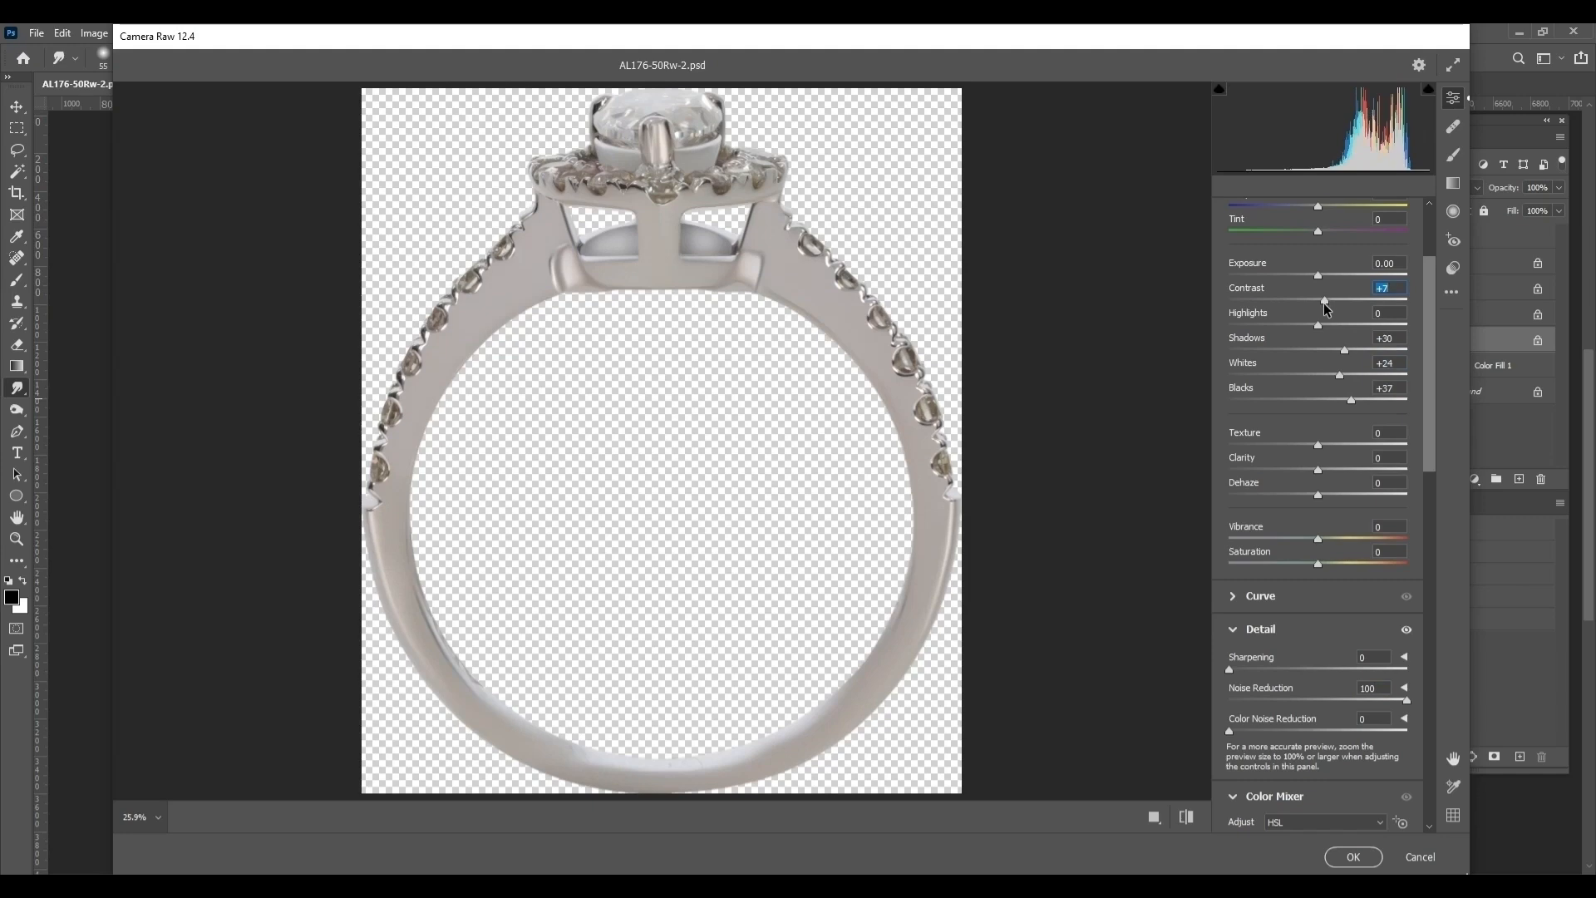
pyautogui.moveTo(1328, 275); pyautogui.dragTo(1325, 275)
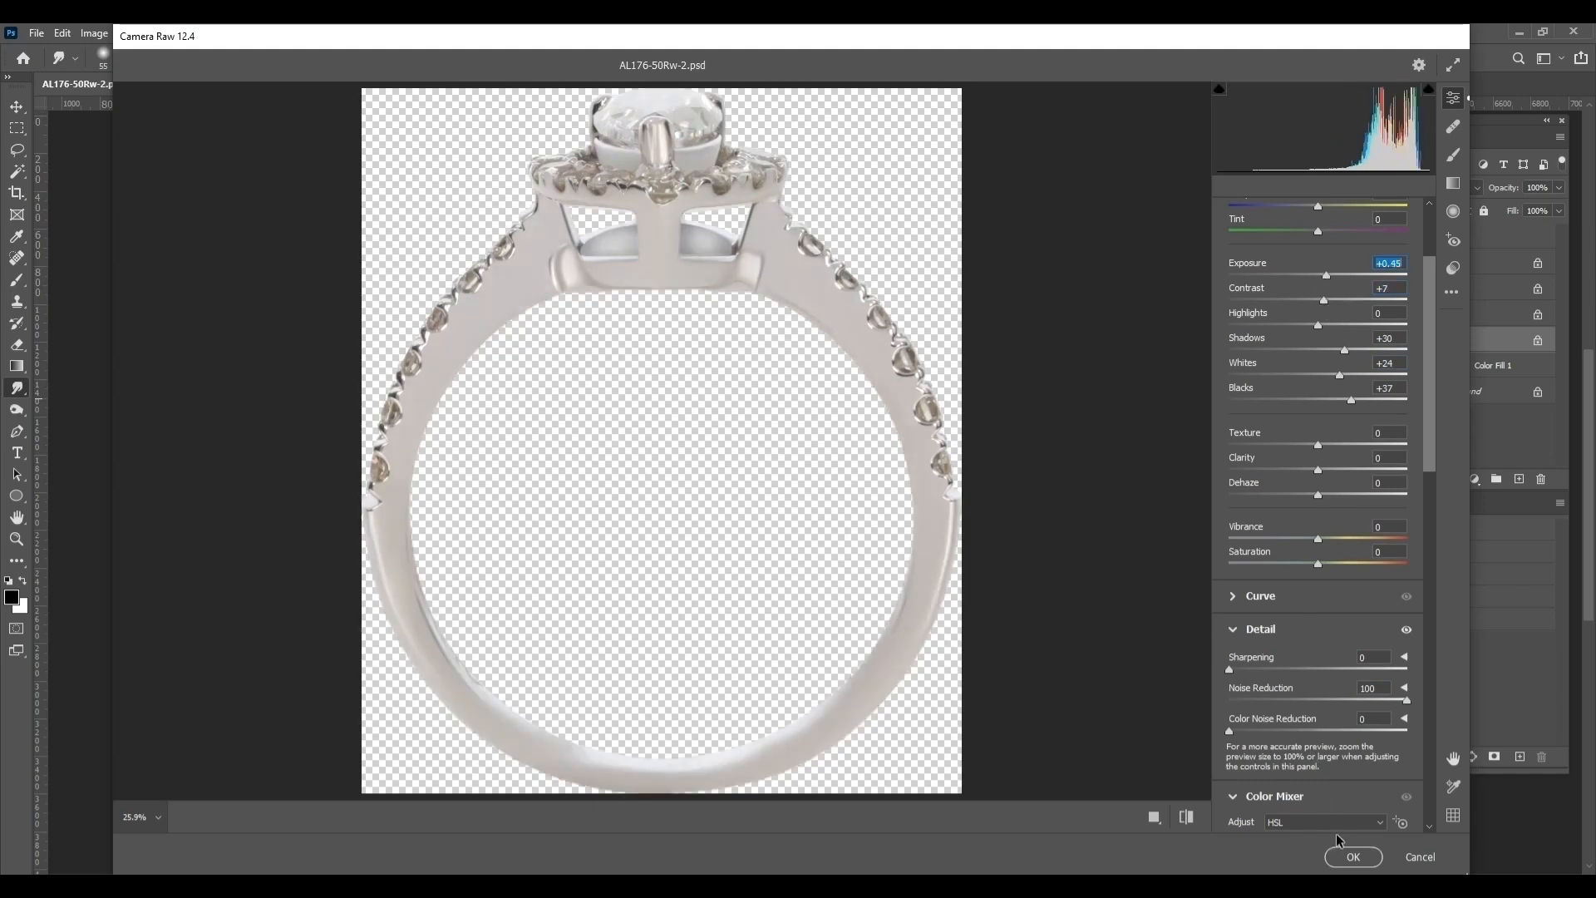
pyautogui.click(1350, 856)
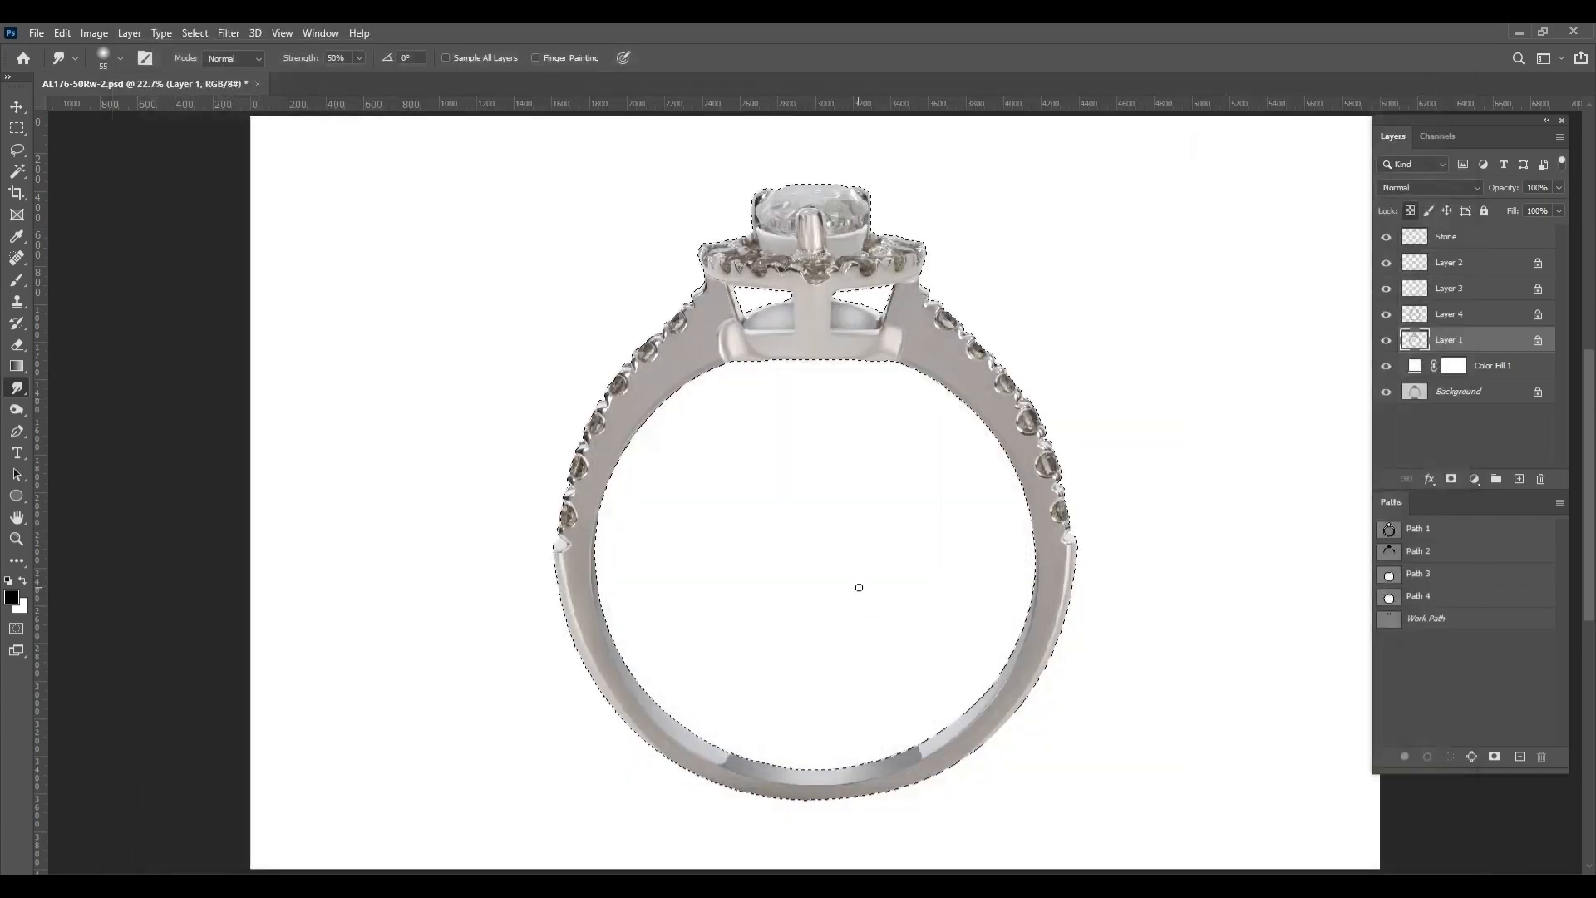
pyautogui.hotkey('ctrl', 'd')
pyautogui.scroll(10, 801, 283)
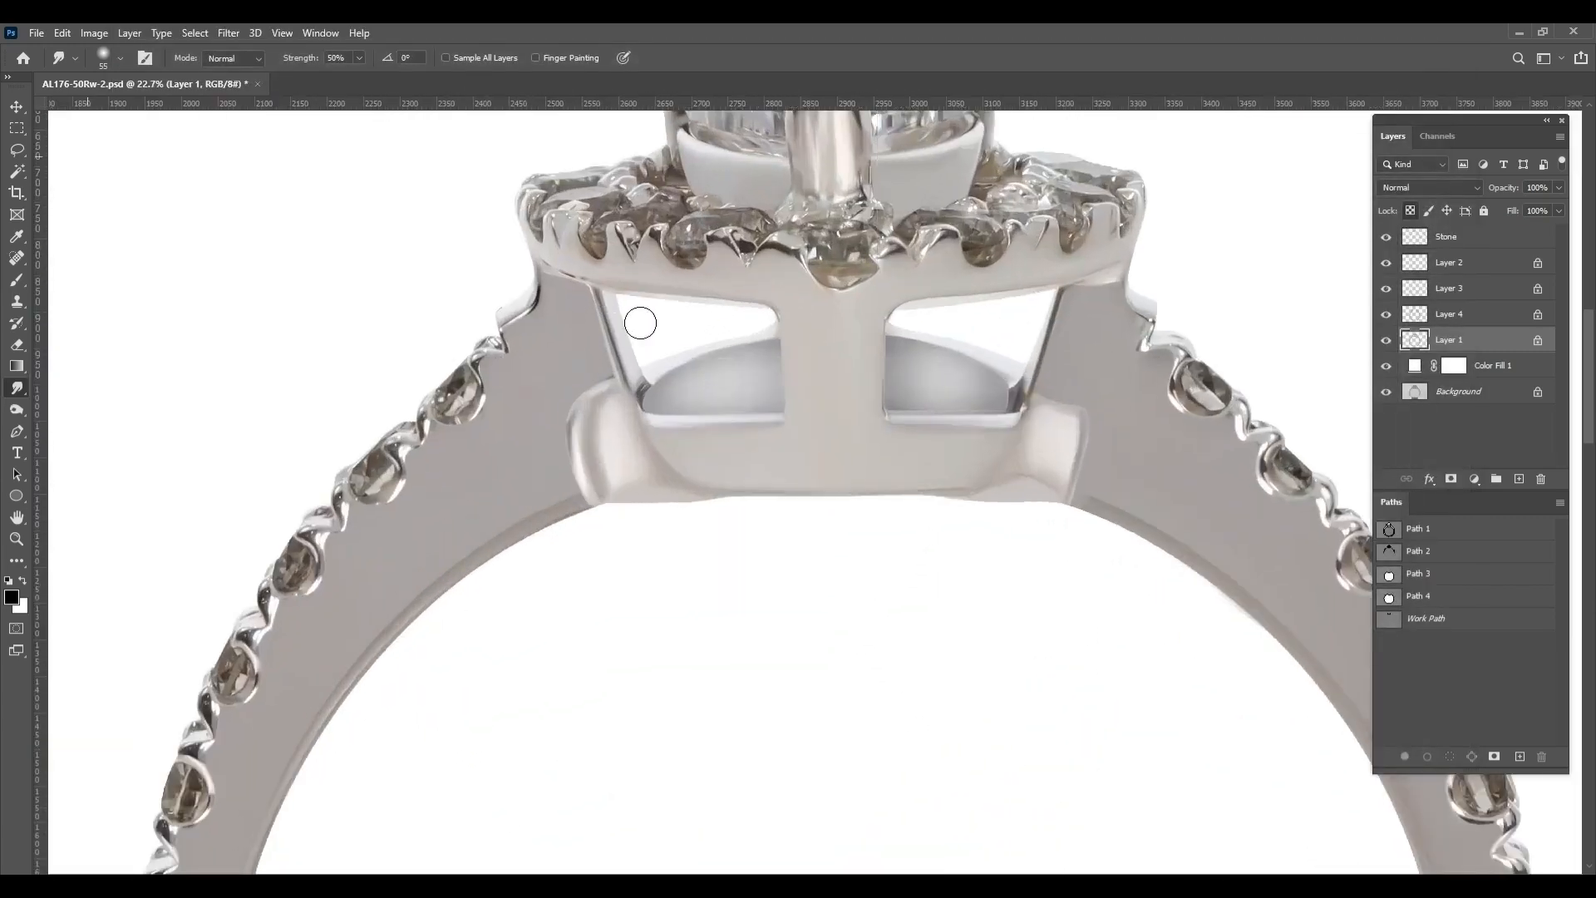
# Duplicate Layers 1, 2, 3 and 4, put the copies in a new group, and hide that group
pyautogui.scroll(10, 641, 322)
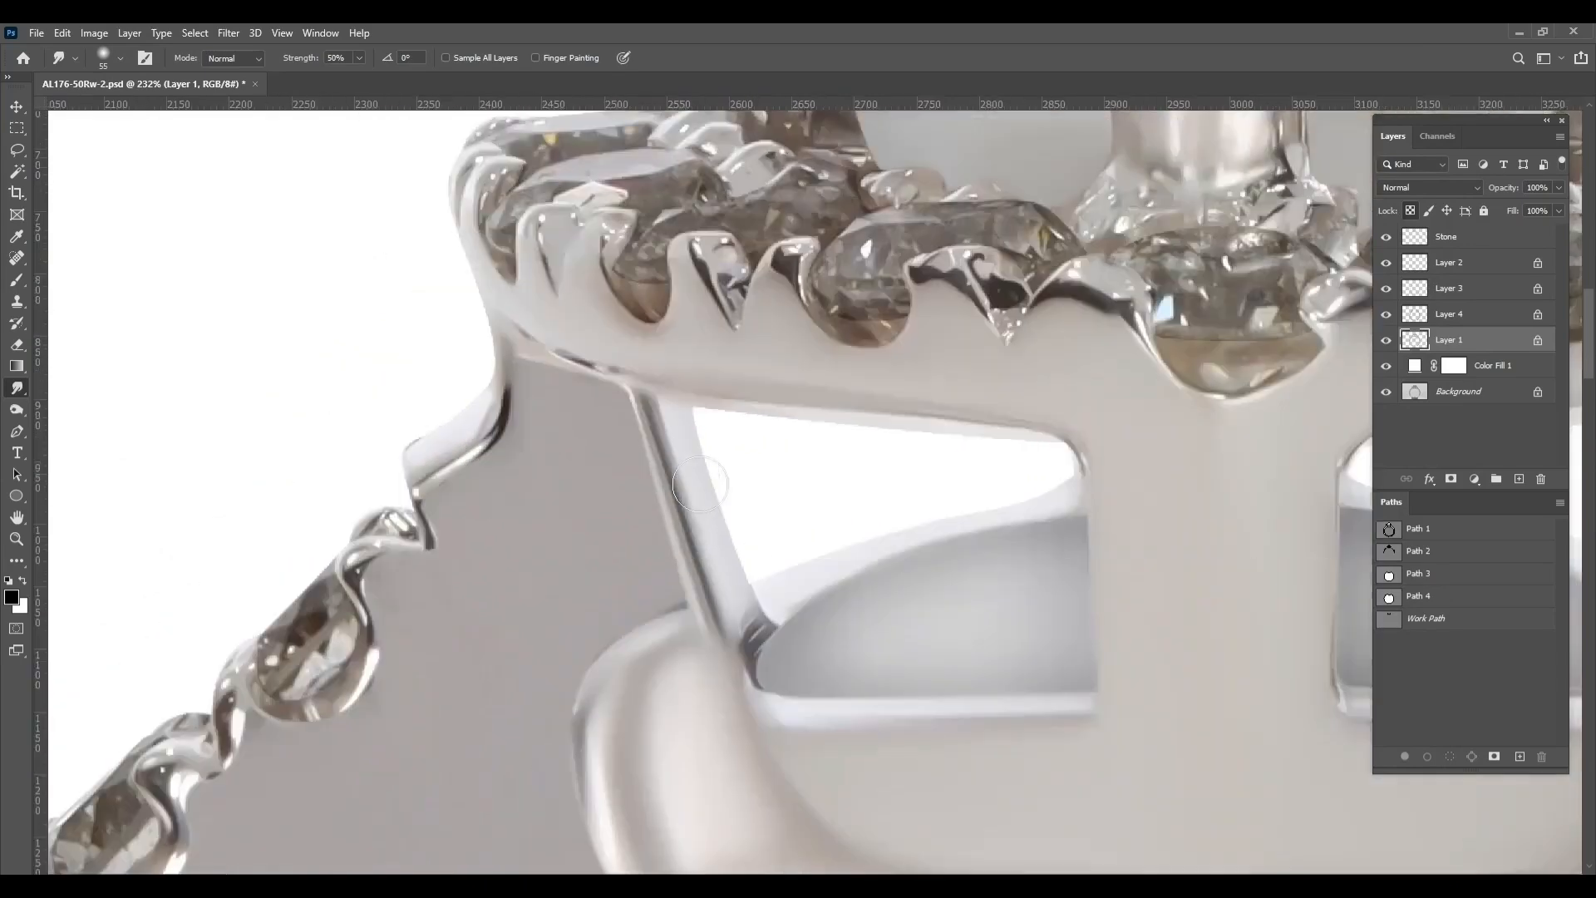
pyautogui.scroll(-15, 701, 485)
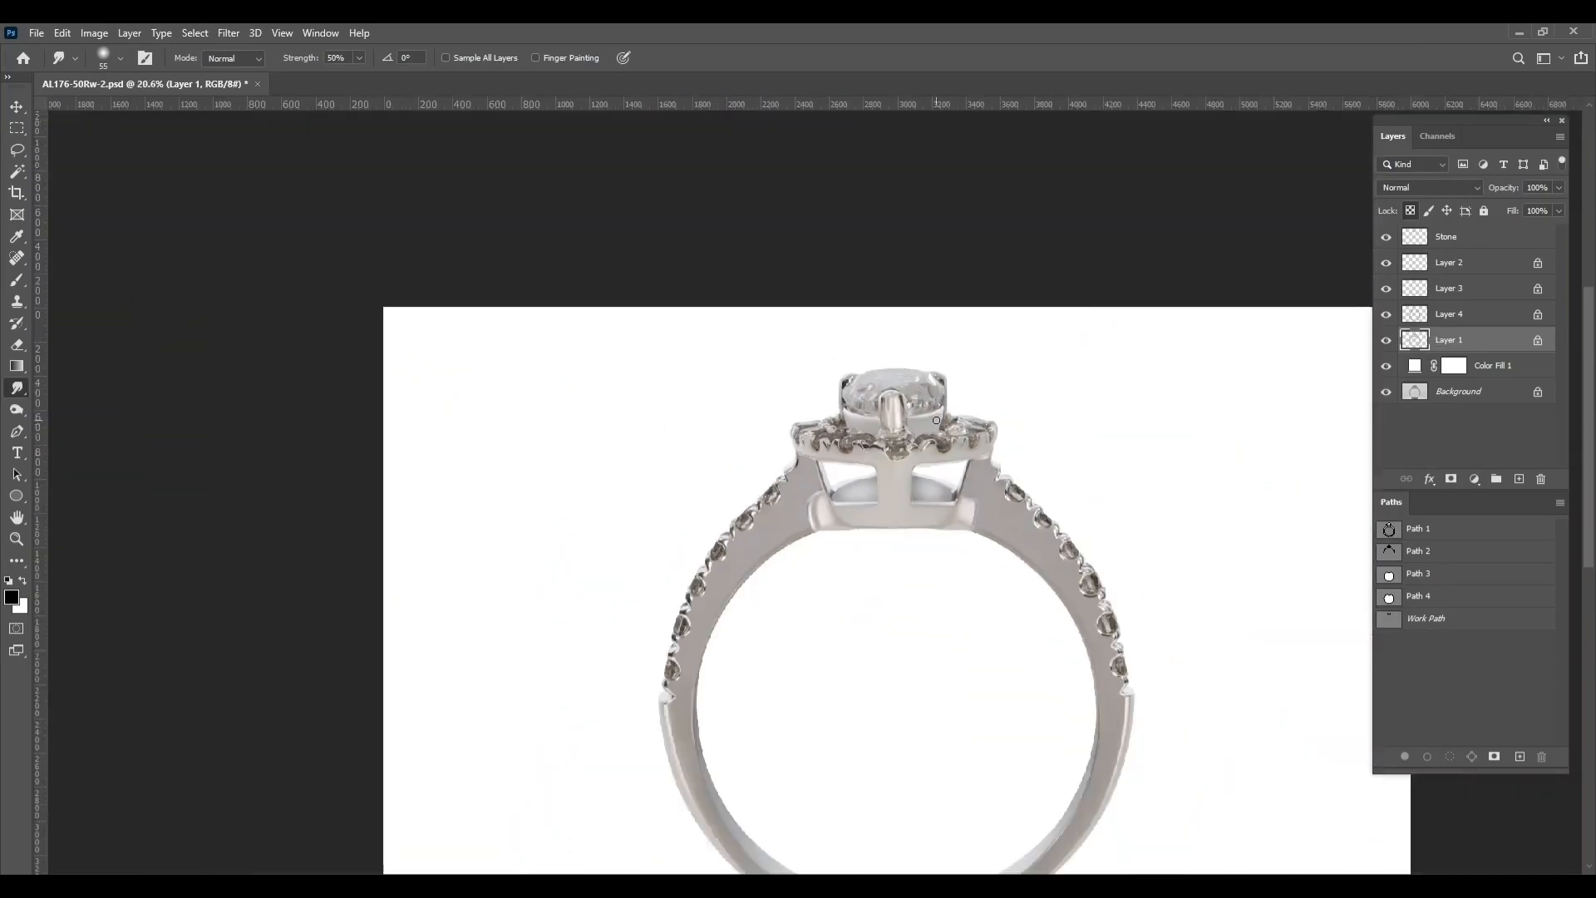
pyautogui.click(1495, 317)
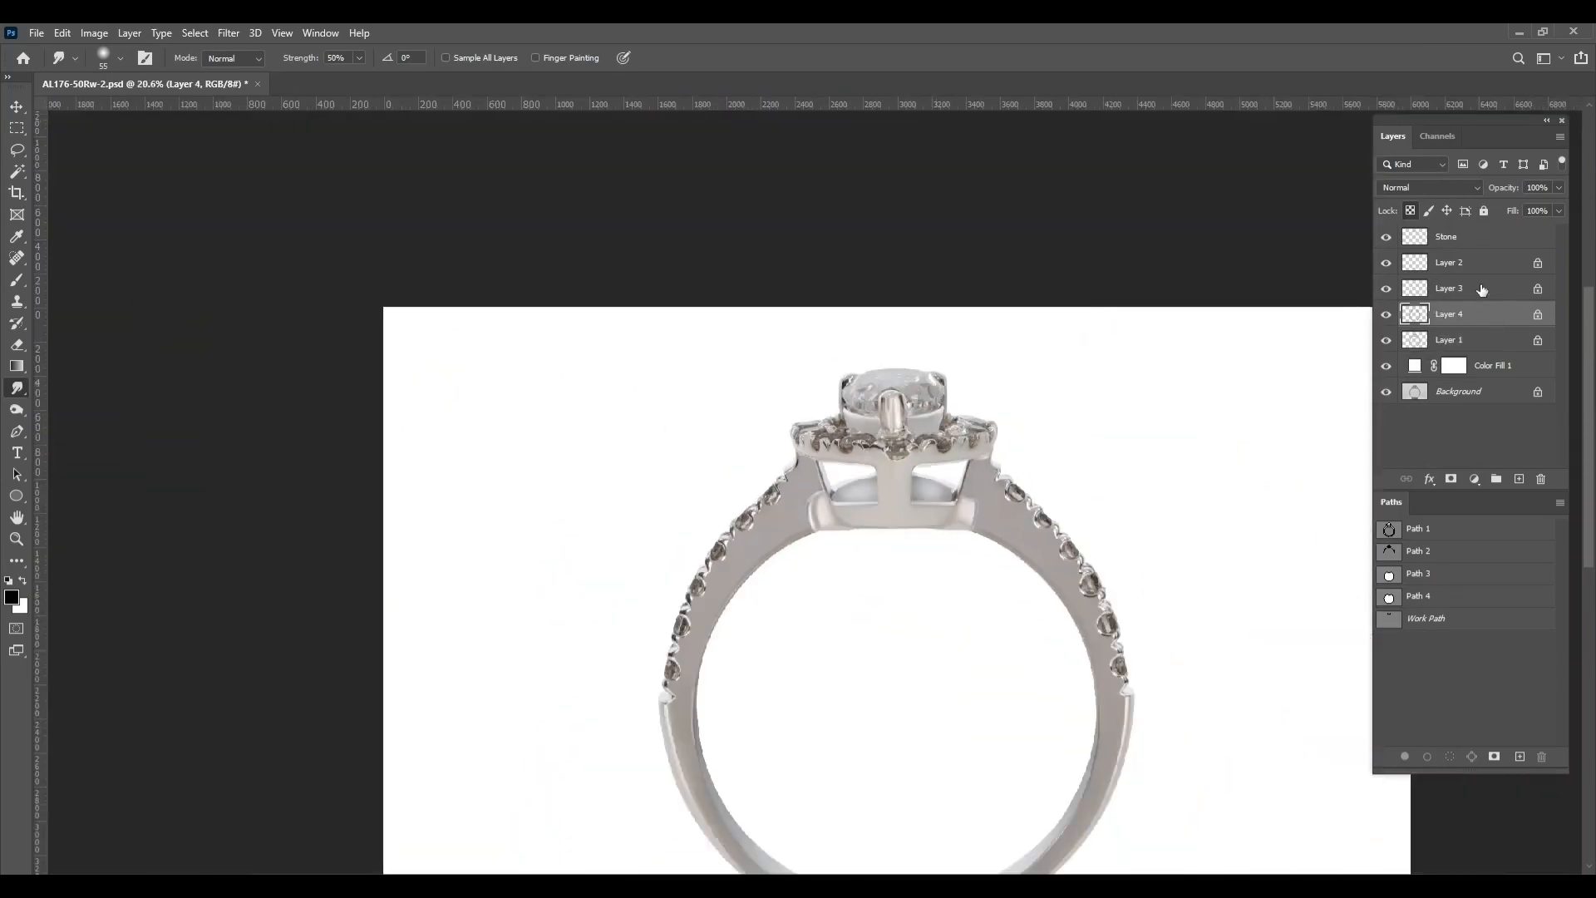
pyautogui.keyDown('ctrl'); pyautogui.click(1483, 289); pyautogui.keyUp('ctrl')
pyautogui.keyDown('ctrl'); pyautogui.click(1477, 246); pyautogui.keyUp('ctrl')
pyautogui.keyDown('ctrl'); pyautogui.click(1477, 246); pyautogui.keyUp('ctrl')
pyautogui.keyDown('ctrl'); pyautogui.click(1465, 270); pyautogui.keyUp('ctrl')
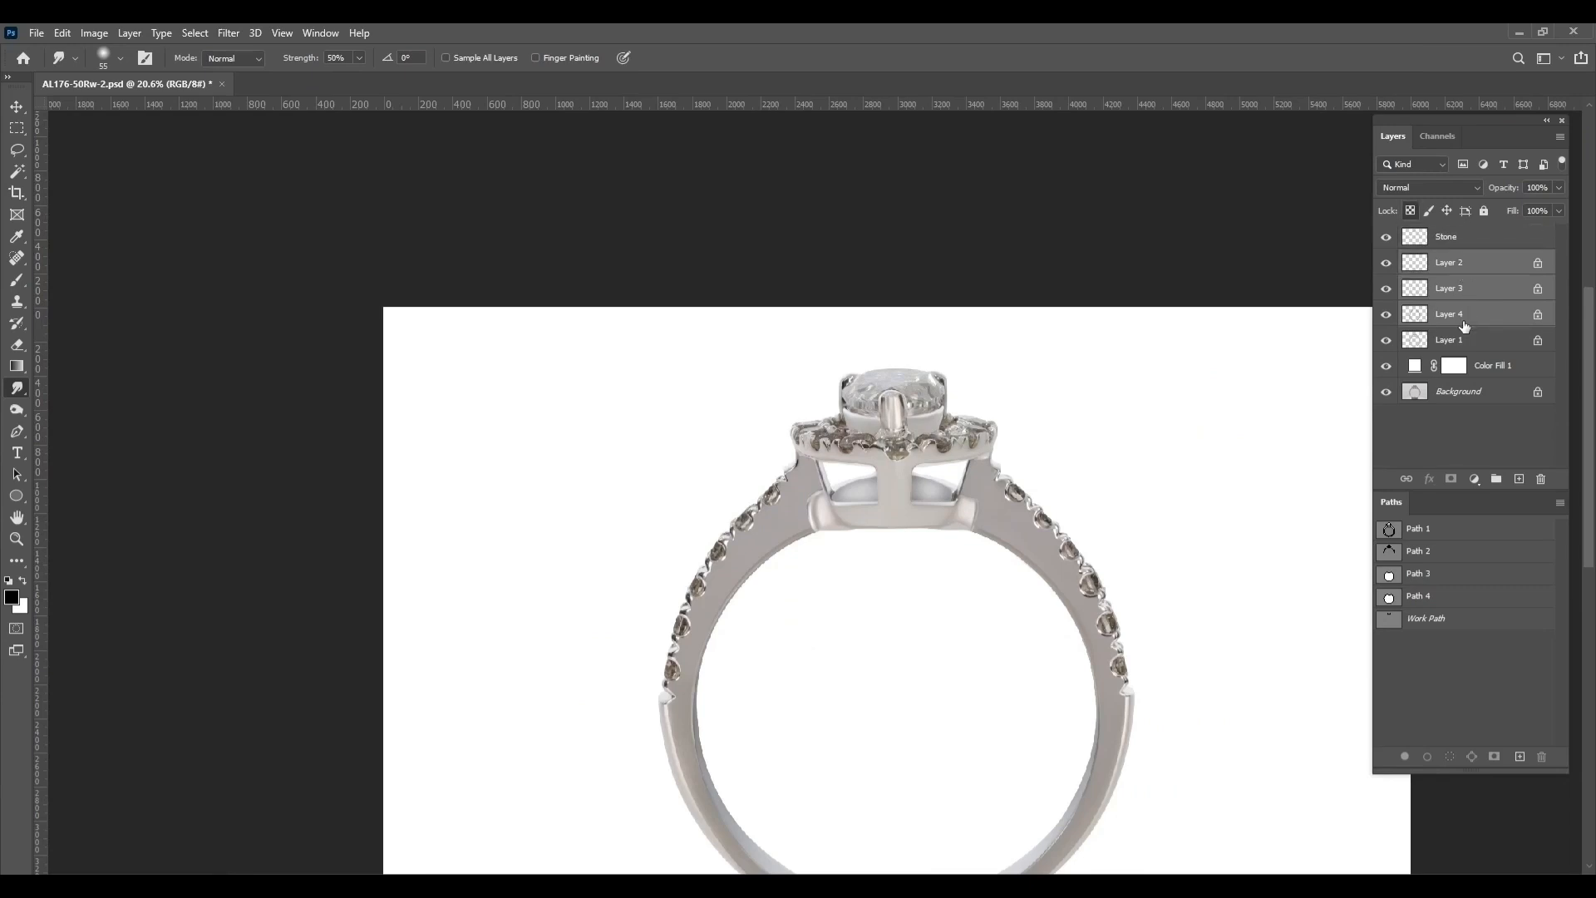
pyautogui.keyDown('ctrl'); pyautogui.click(1463, 346); pyautogui.keyUp('ctrl')
pyautogui.hotkey('ctrl', 'j')
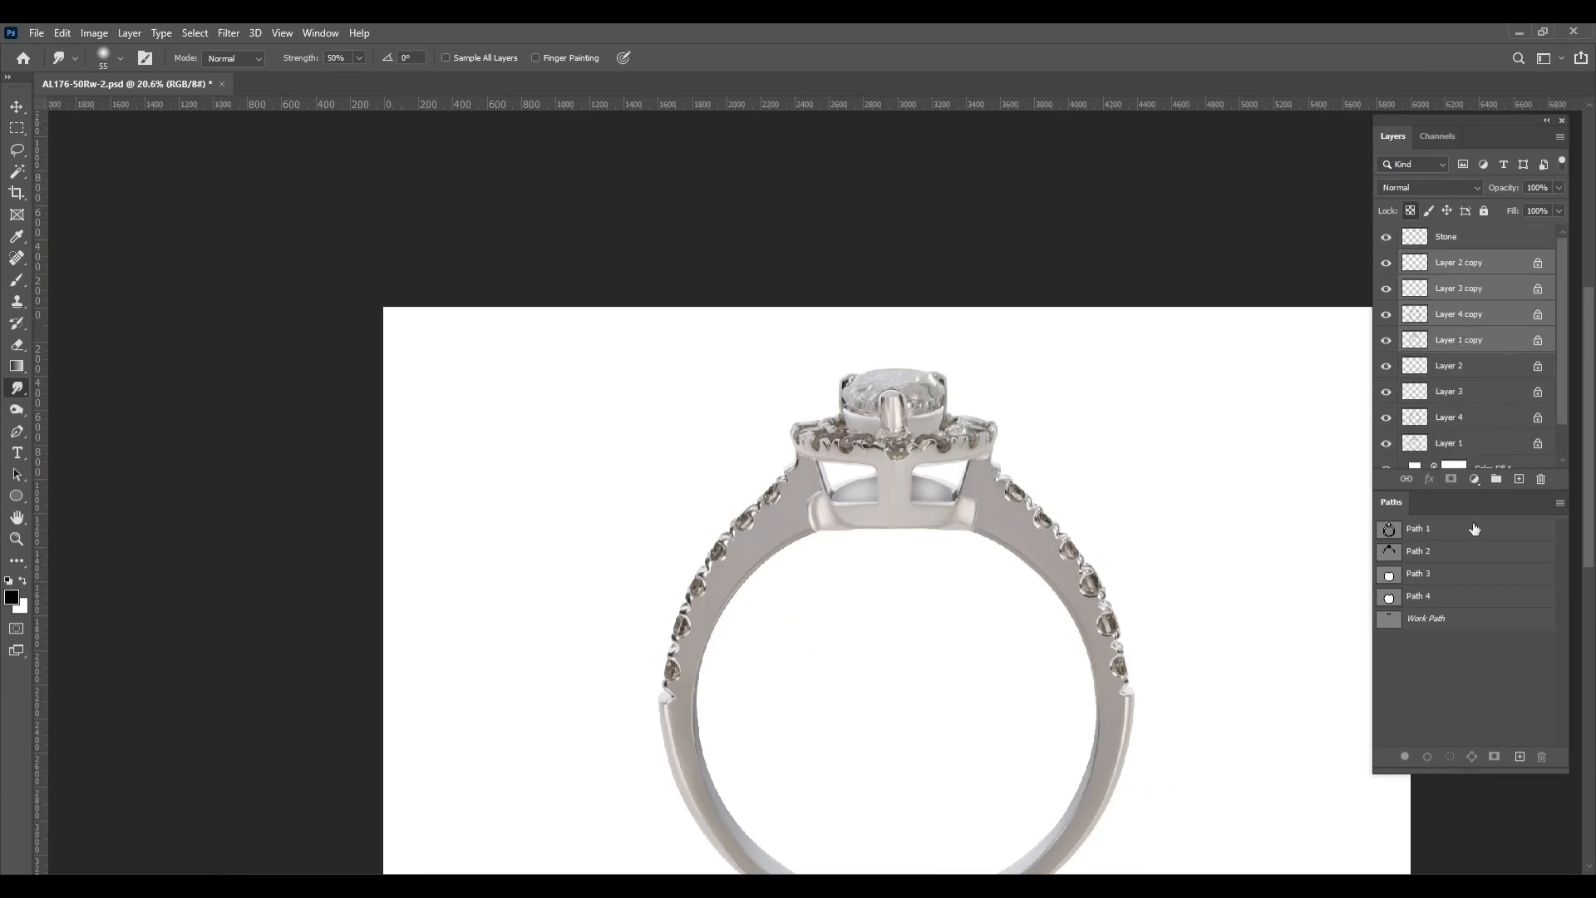
pyautogui.click(1496, 477)
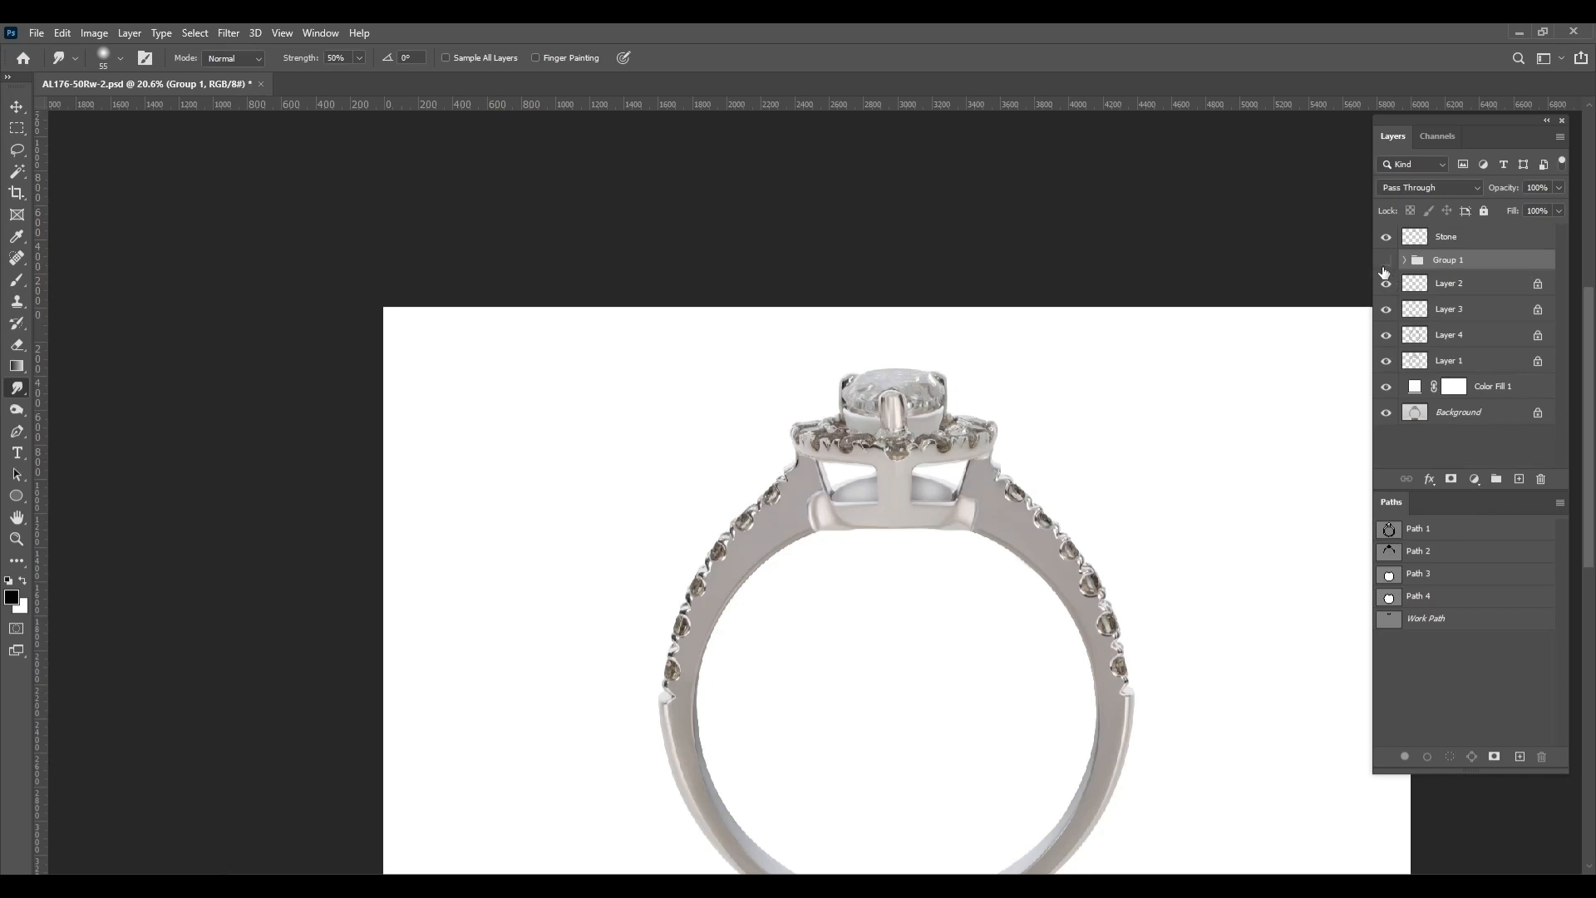
# Merge the original Layers 1, 2, 3 and 4 into one layer and move the hidden group beneath Color Fill 1
pyautogui.click(1438, 285)
pyautogui.keyDown('ctrl'); pyautogui.click(1460, 314); pyautogui.keyUp('ctrl')
pyautogui.keyDown('ctrl'); pyautogui.click(1465, 340); pyautogui.keyUp('ctrl')
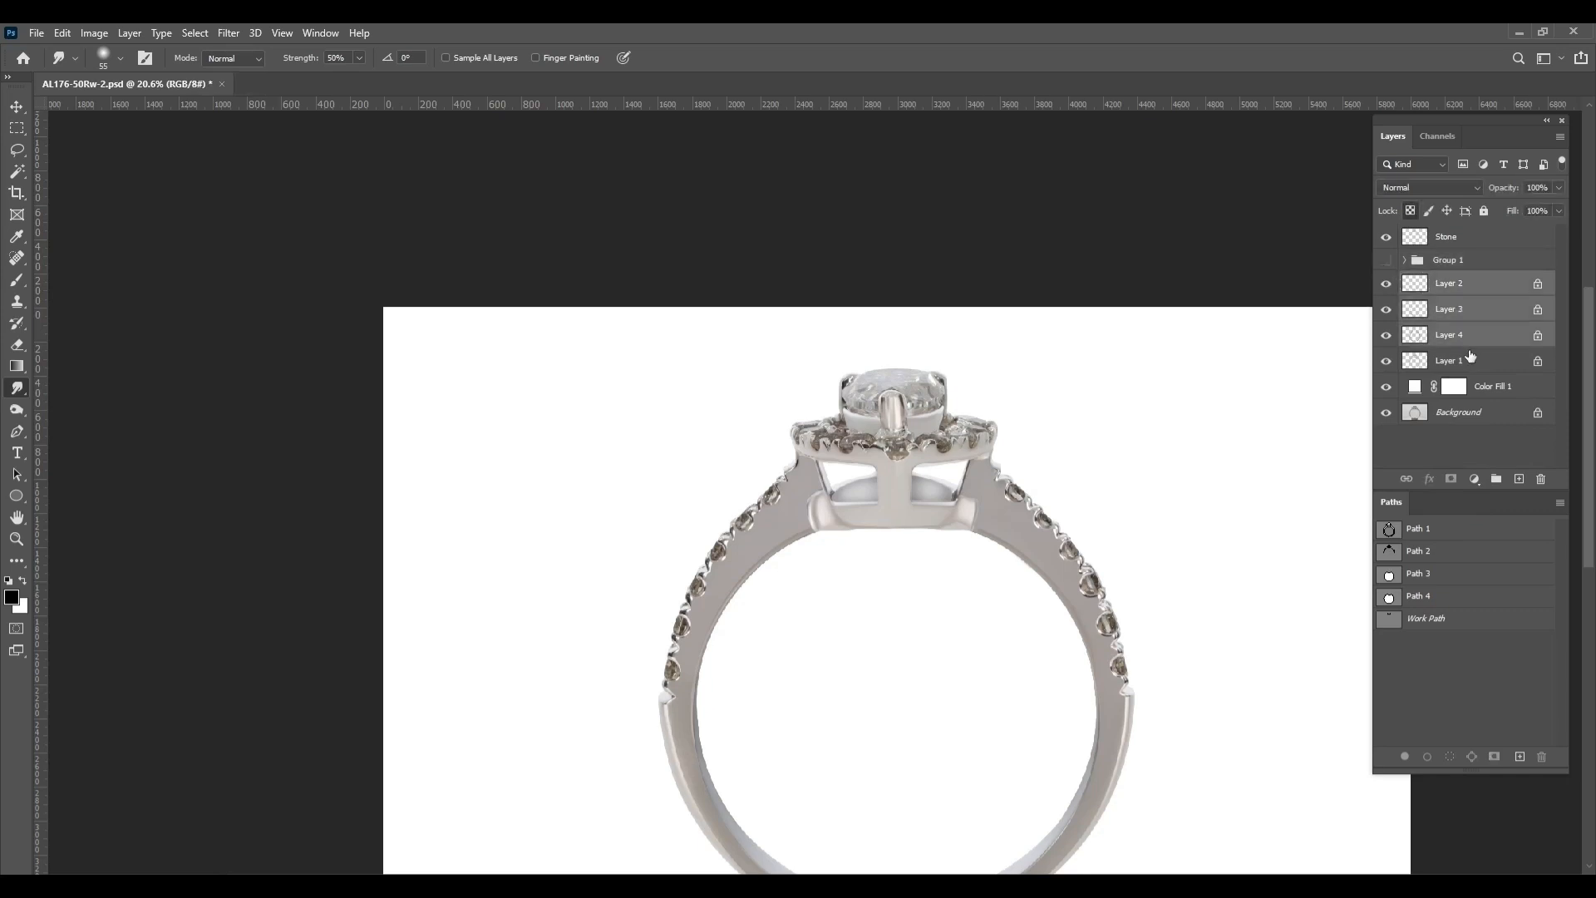
pyautogui.keyDown('ctrl'); pyautogui.click(1451, 358); pyautogui.keyUp('ctrl')
pyautogui.hotkey('ctrl', 'e')
pyautogui.keyDown('ctrl'); pyautogui.click(1416, 285); pyautogui.keyUp('ctrl')
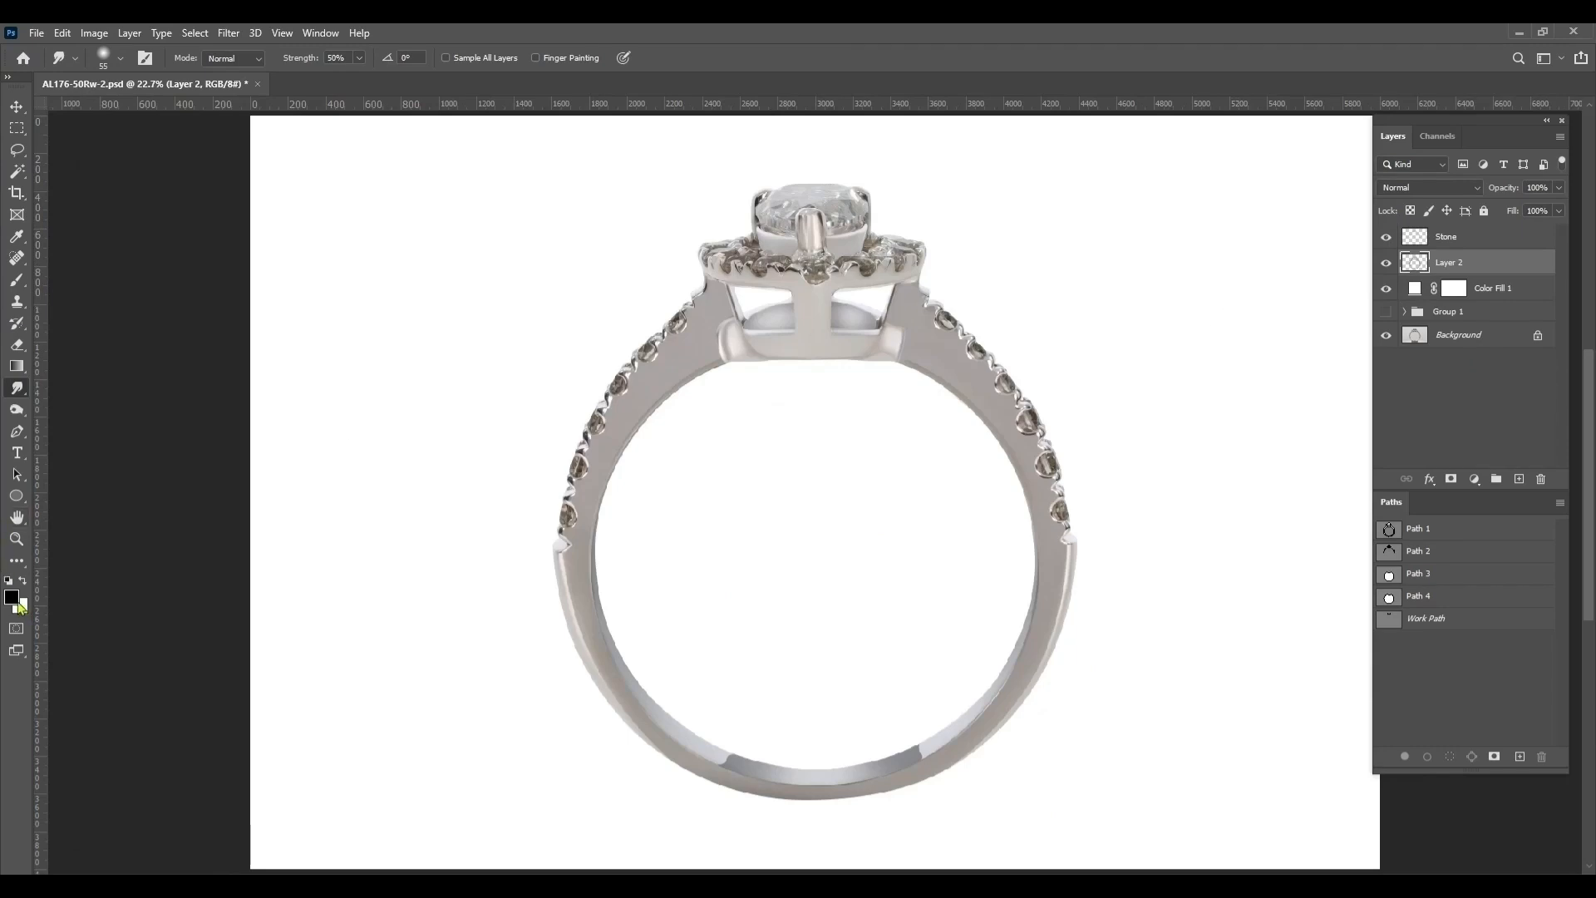
# Set the foreground color to hex ebeef0
pyautogui.click(15, 600)
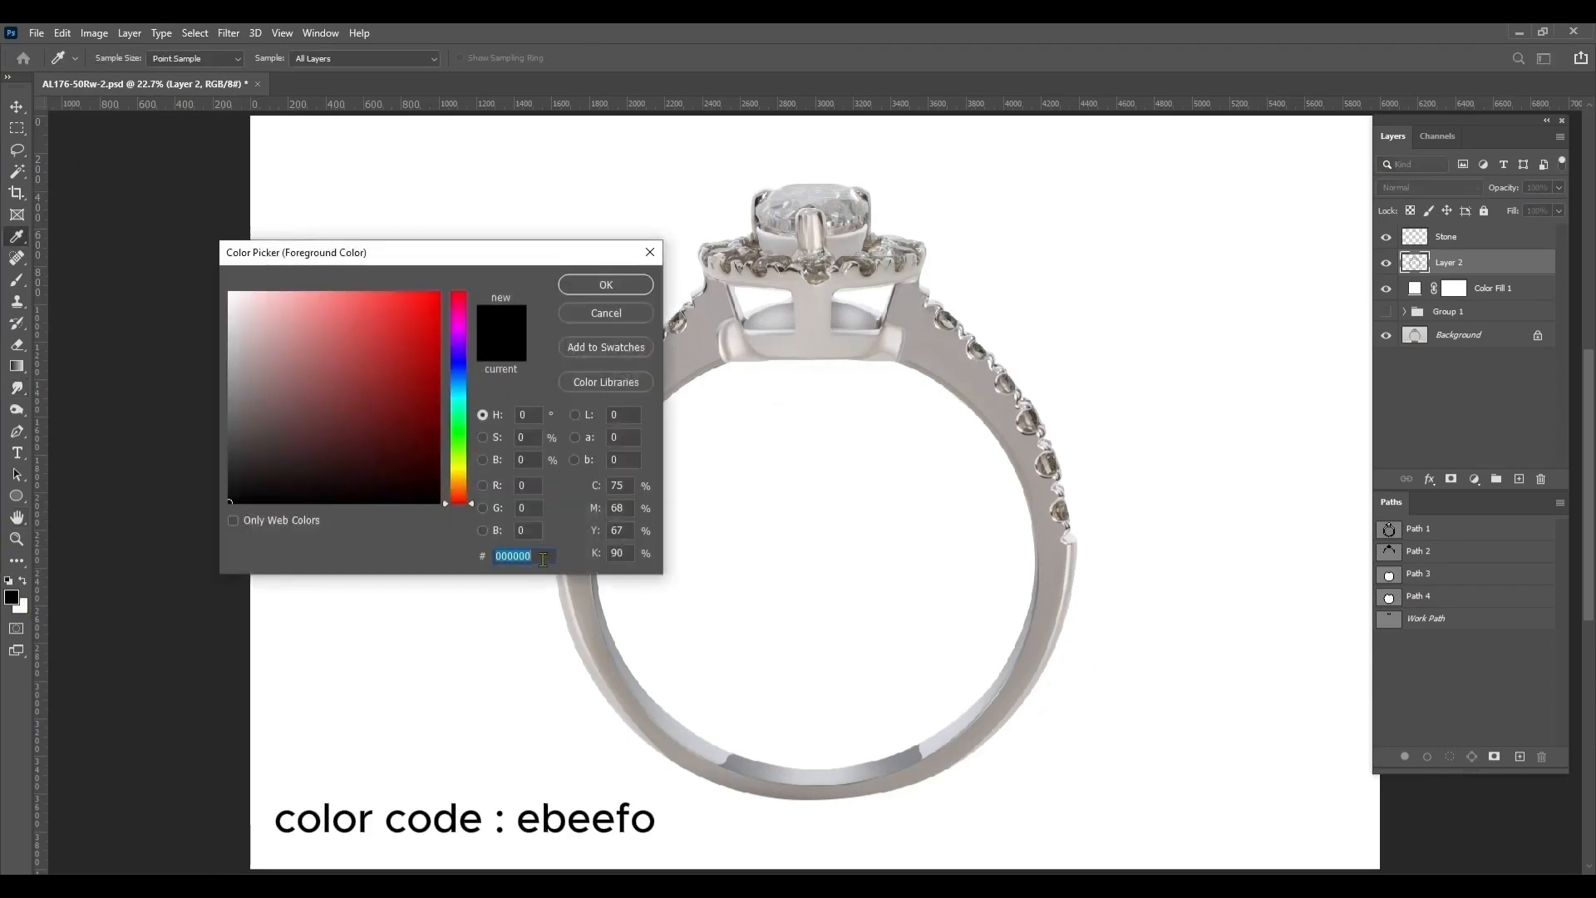
# Fill the ring's outline with foreground color ebeef0 on a new layer above Layer 2
pyautogui.write('ebeef0')
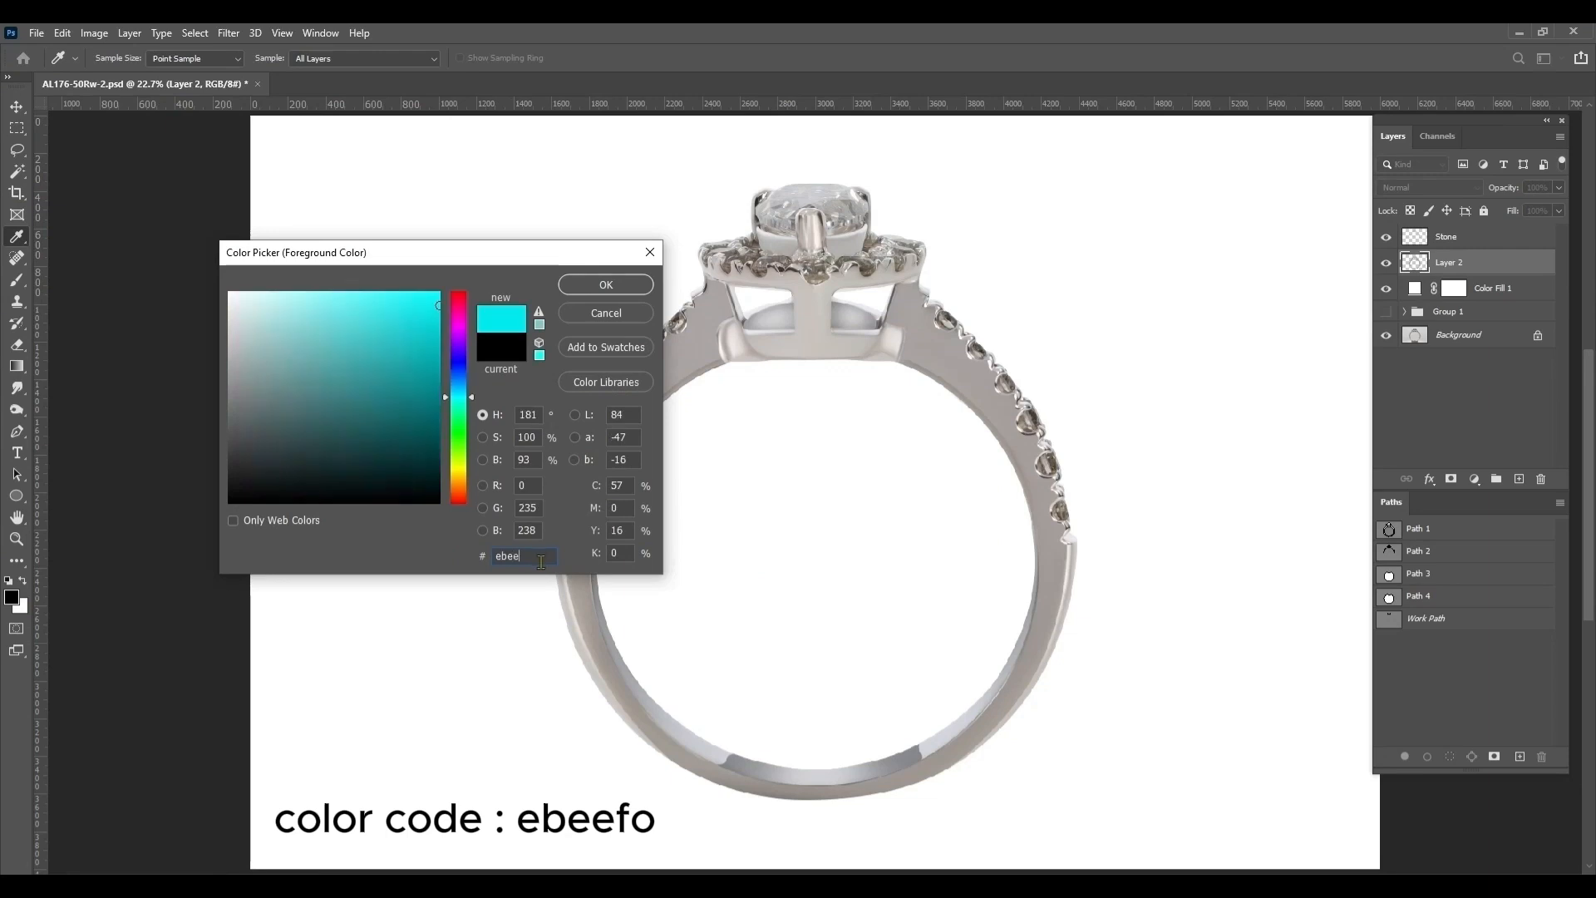
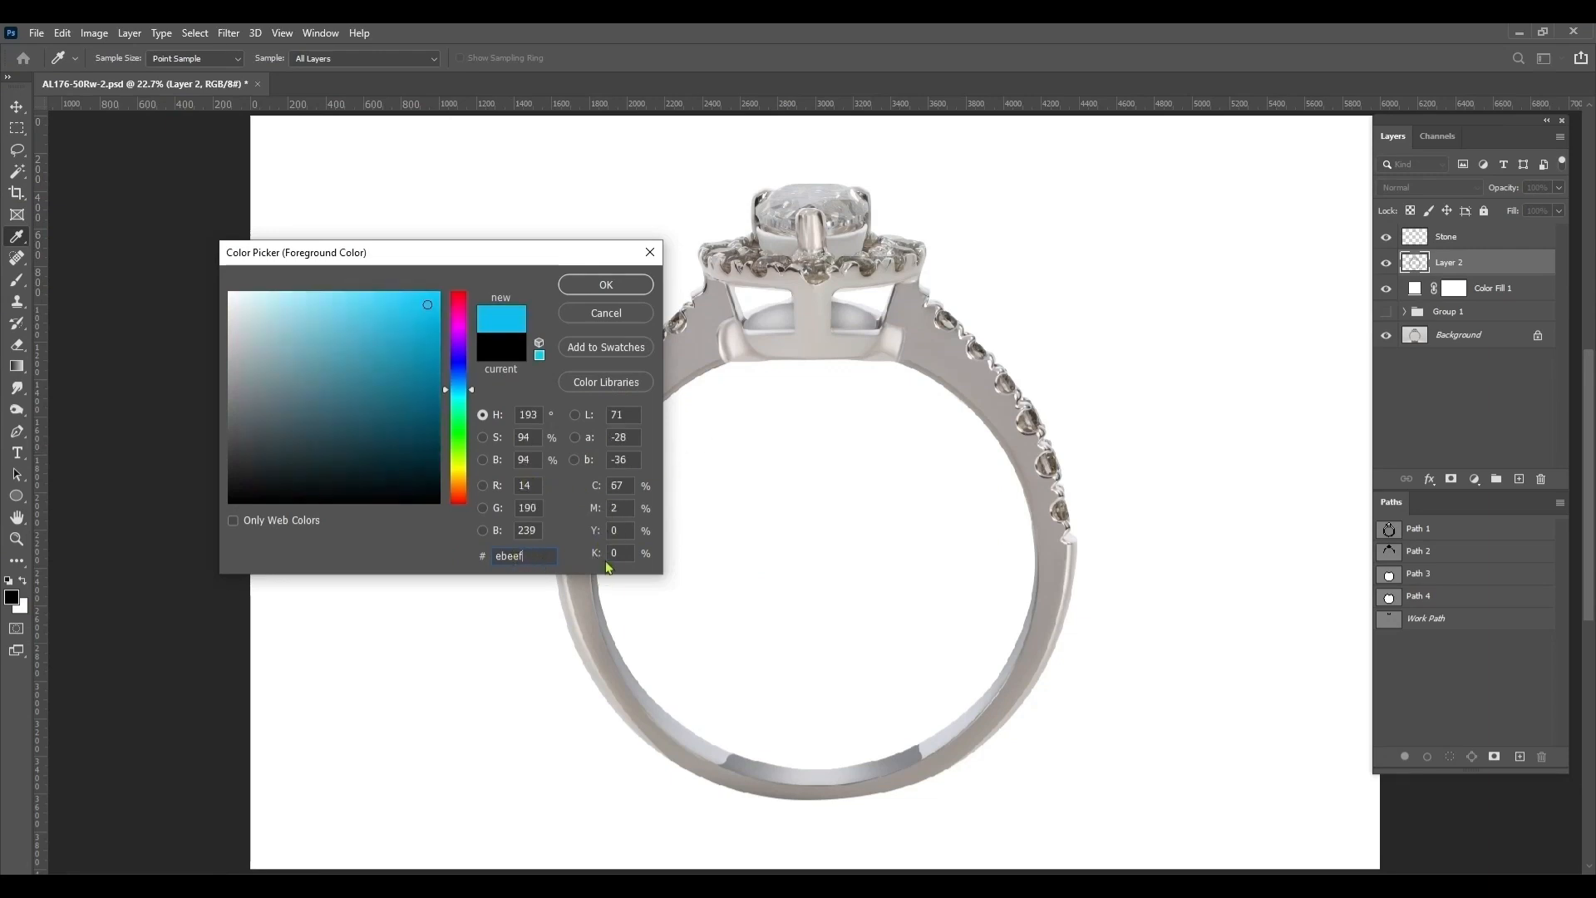
# Set the foreground color to hex ebeef0
# Fill the ring's outline with foreground color ebeef0 on a new layer above Layer 2
pyautogui.write('0')
pyautogui.press('Return')
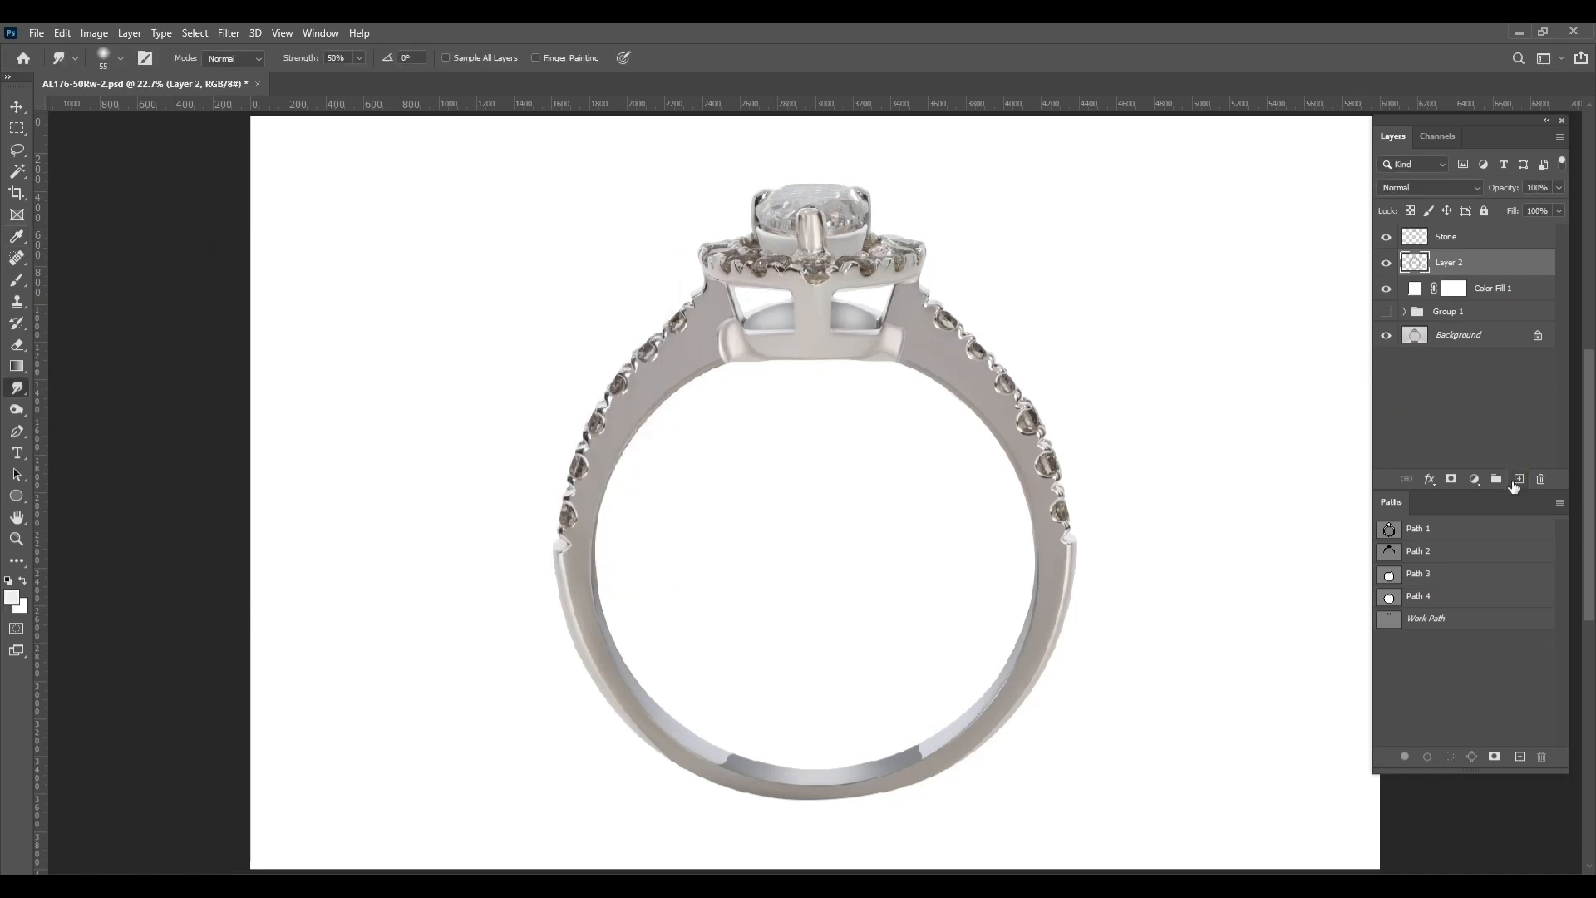
pyautogui.click(1518, 480)
pyautogui.keyDown('ctrl'); pyautogui.click(1414, 289); pyautogui.keyUp('ctrl')
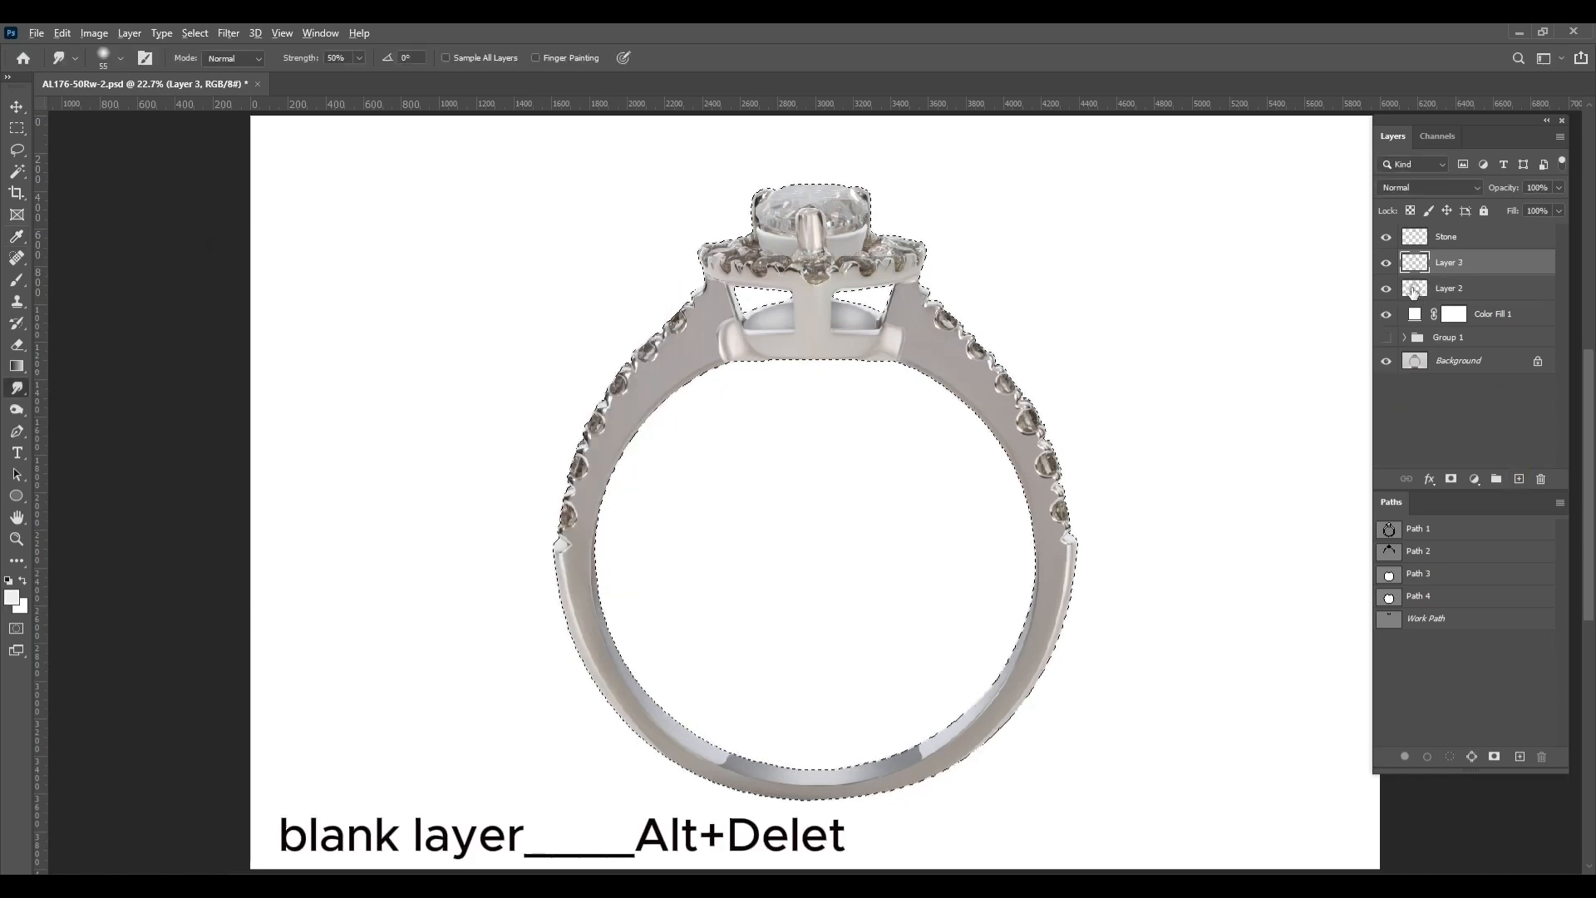
pyautogui.hotkey('alt', 'Delete')
# Set the fill layer's blend mode to Color, deselect, and merge it with Layer 2
pyautogui.click(1429, 187)
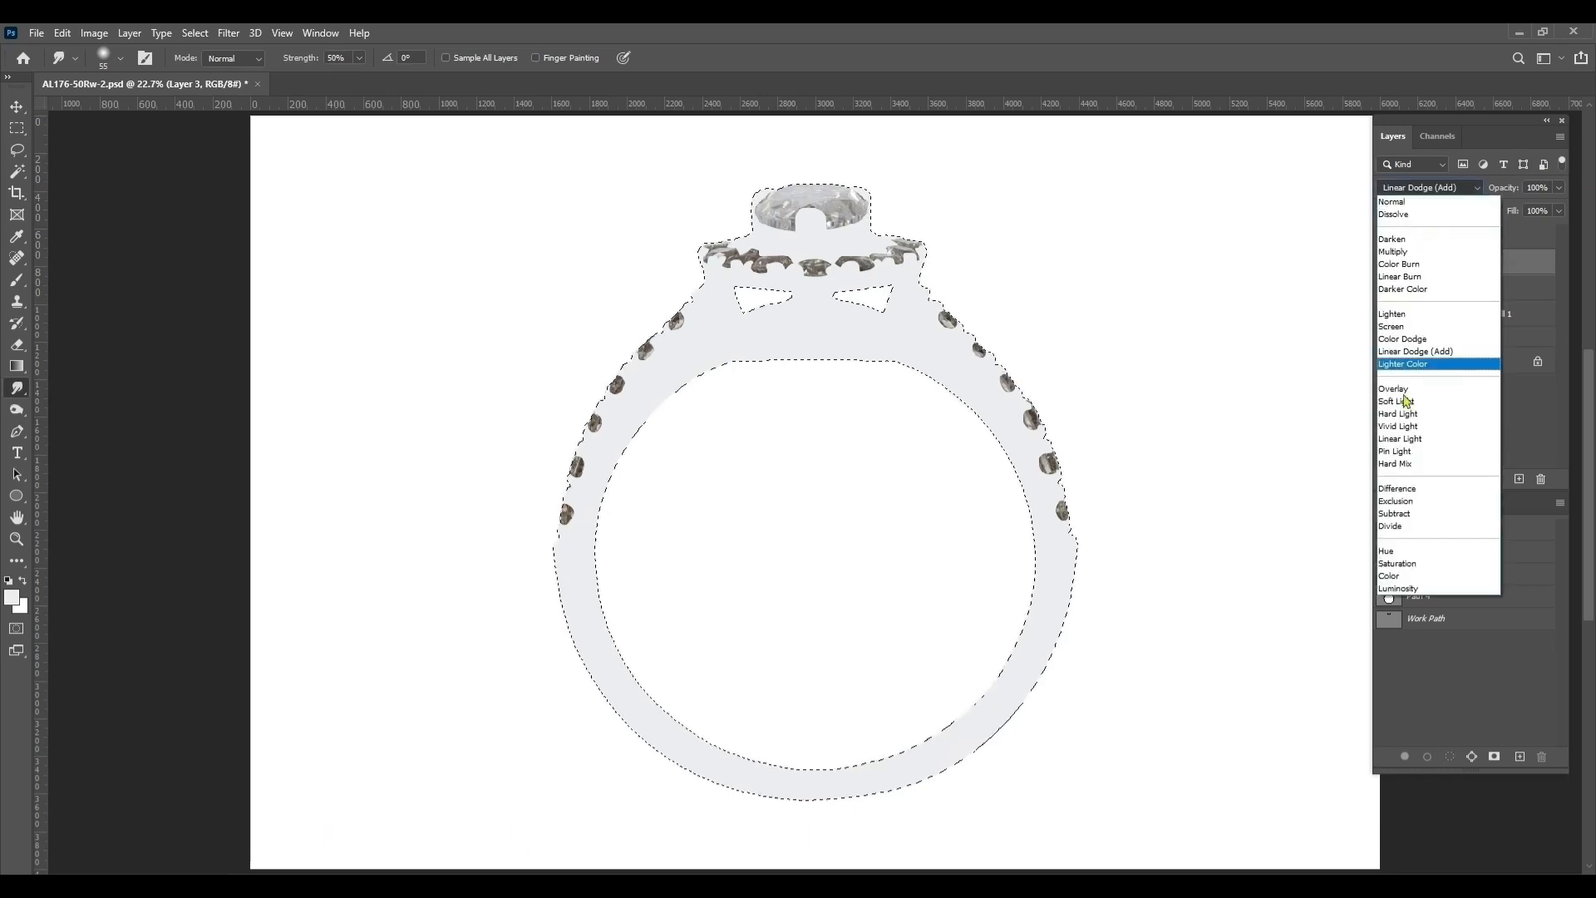
pyautogui.click(1403, 575)
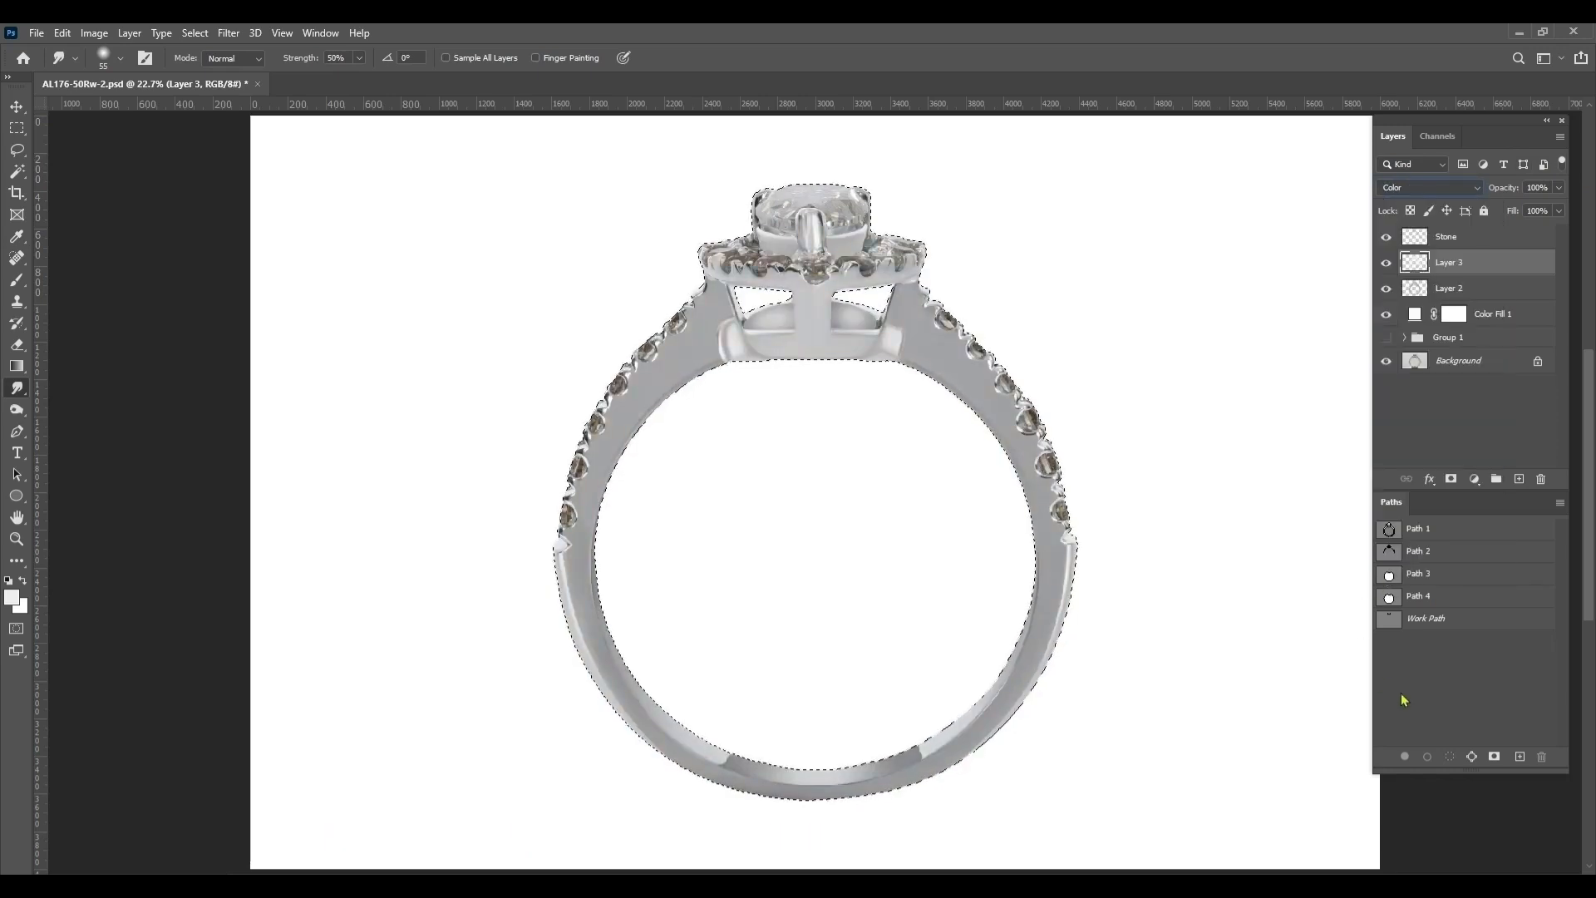
pyautogui.hotkey('ctrl', 'd')
pyautogui.keyDown('shift'); pyautogui.click(1486, 290); pyautogui.keyUp('shift')
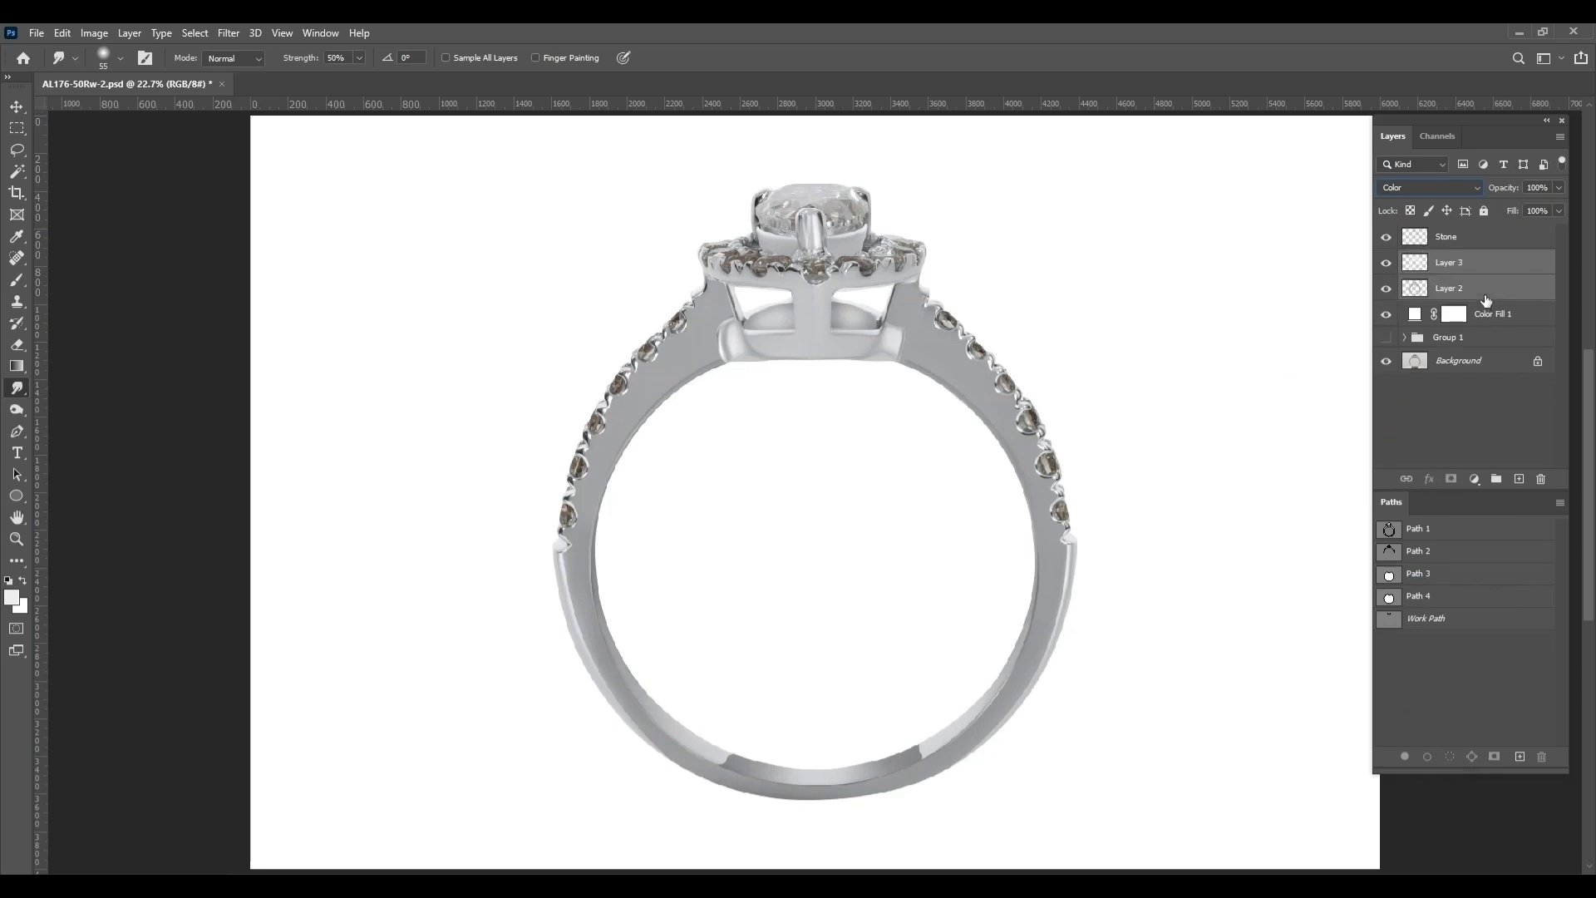
pyautogui.hotkey('ctrl', 'e')
# Select the merged ring layer's outline and set Noise Reduction to 100 in the Camera Raw filter
pyautogui.keyDown('ctrl'); pyautogui.click(1416, 264); pyautogui.keyUp('ctrl')
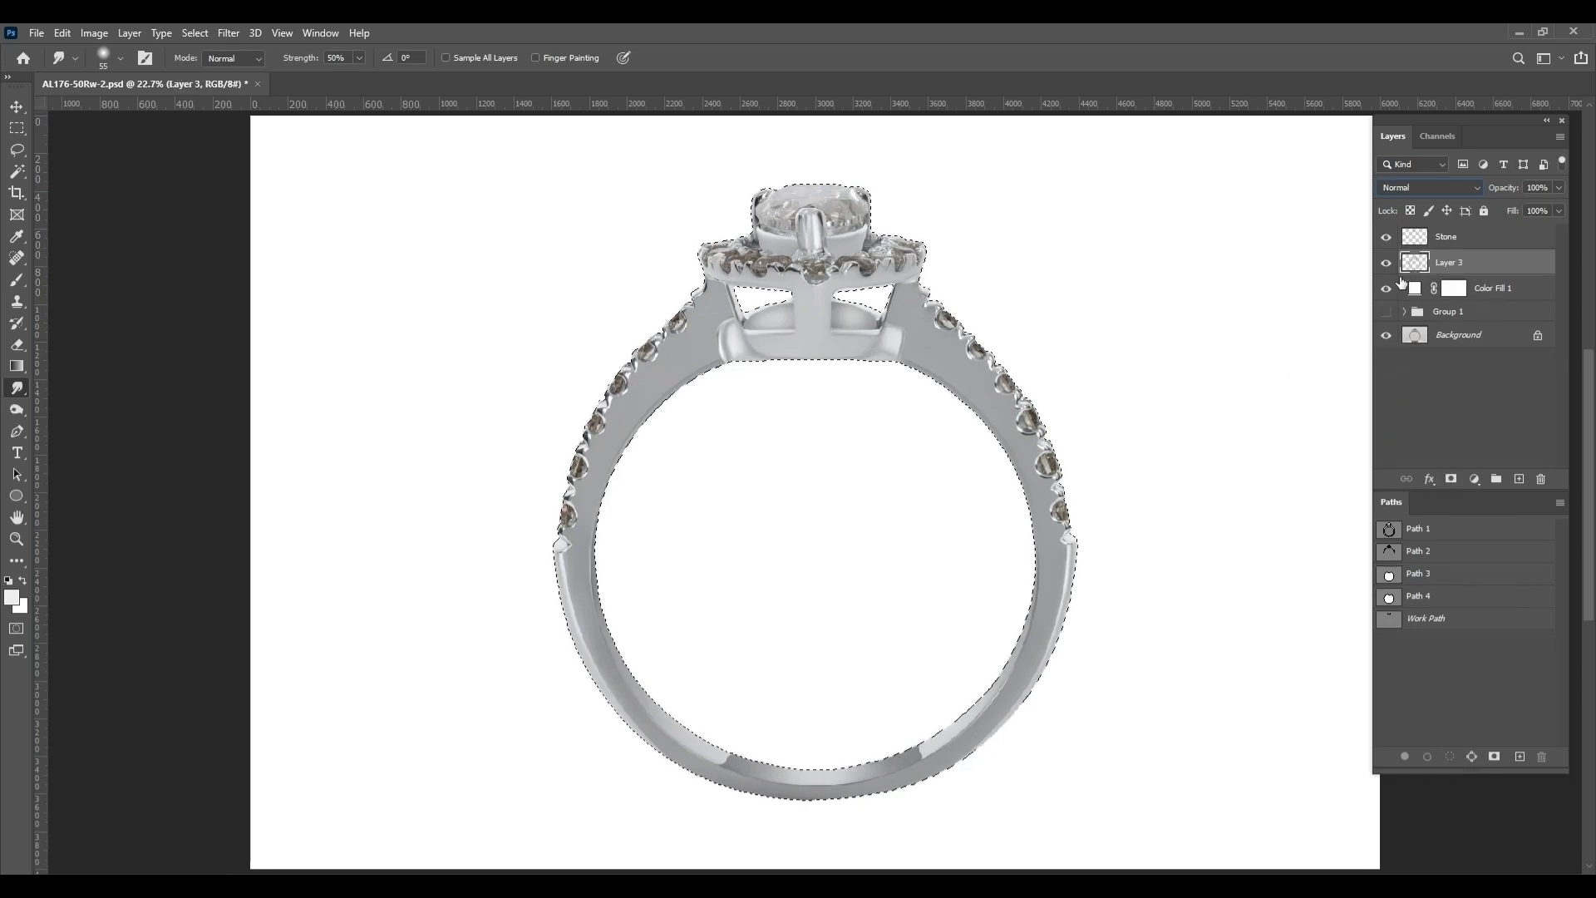
pyautogui.hotkey('ctrl', 'shift', 'a')
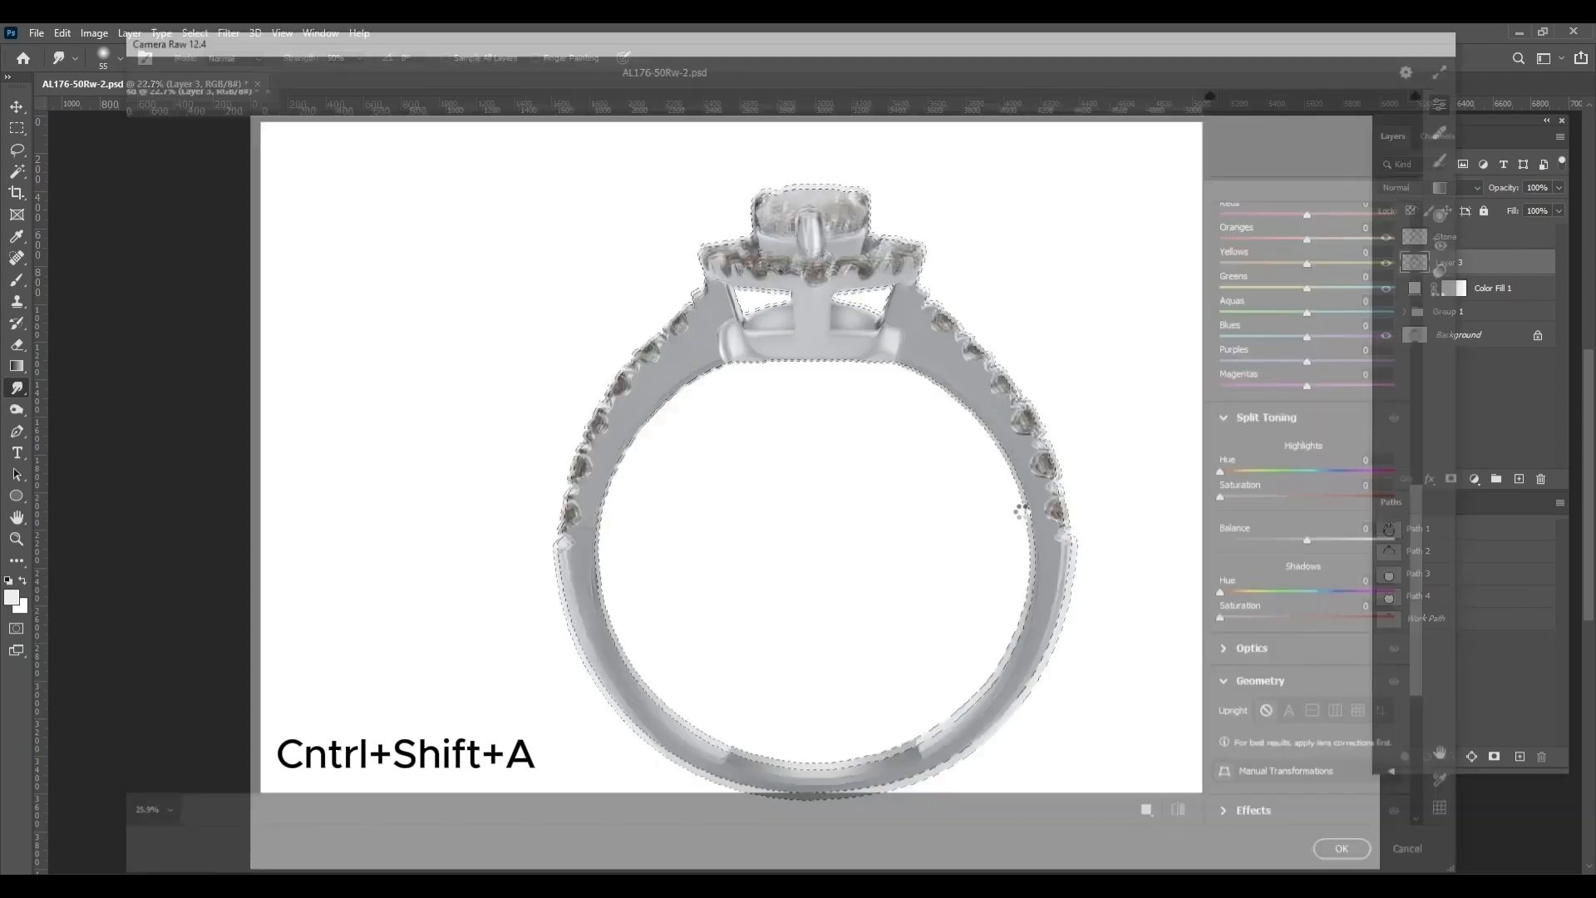
pyautogui.scroll(3, 1332, 379)
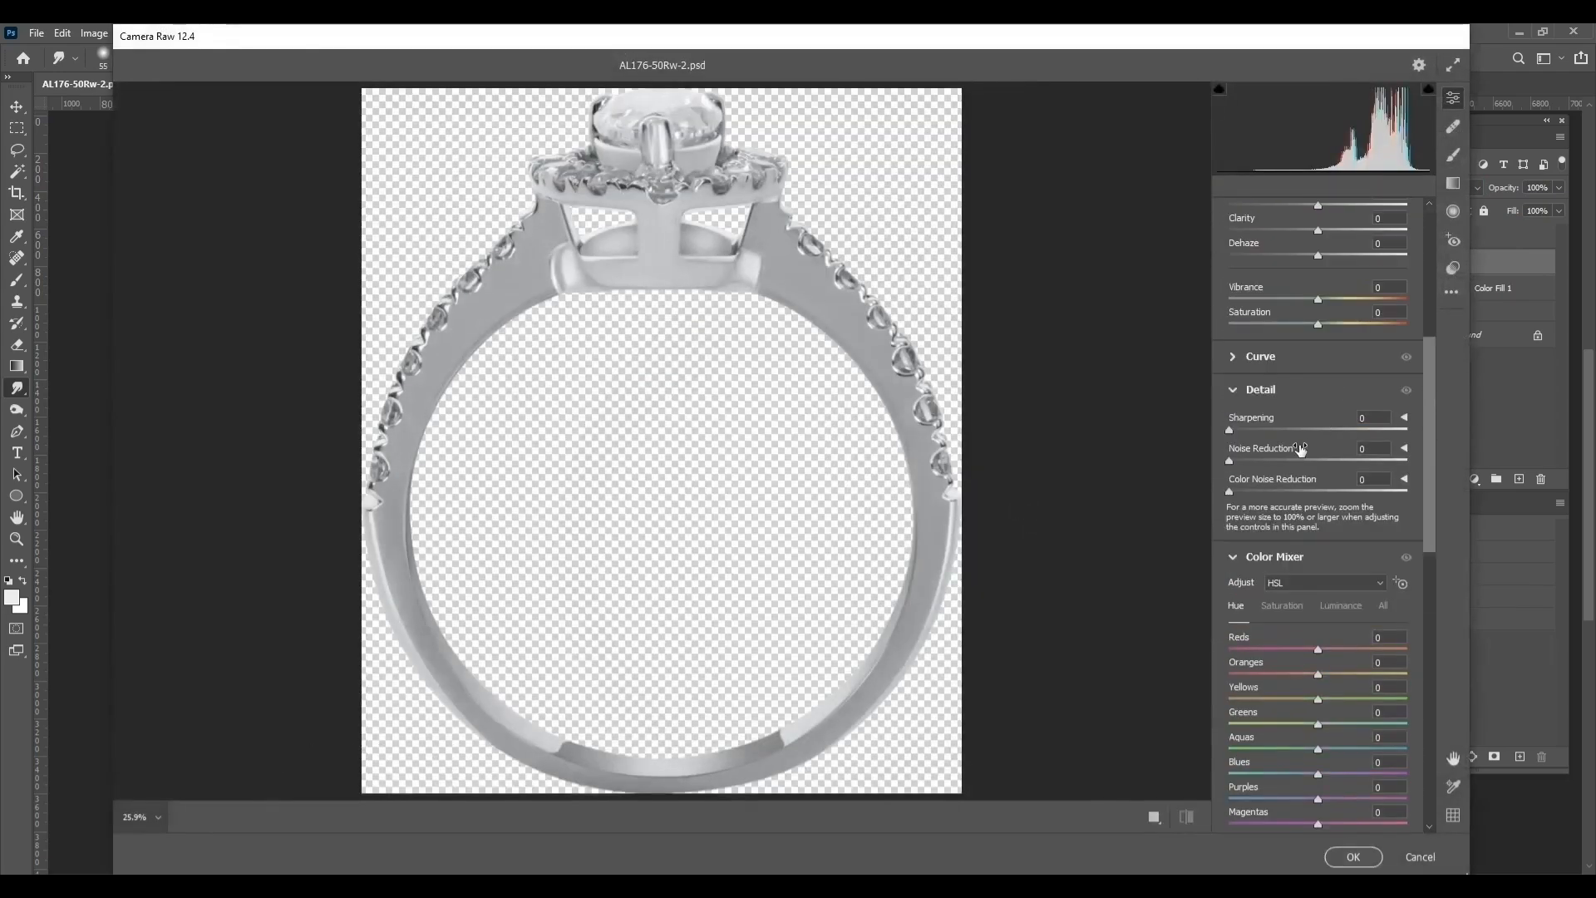
pyautogui.moveTo(1300, 461); pyautogui.dragTo(1408, 459)
pyautogui.scroll(3, 1361, 321)
pyautogui.scroll(1, 1360, 321)
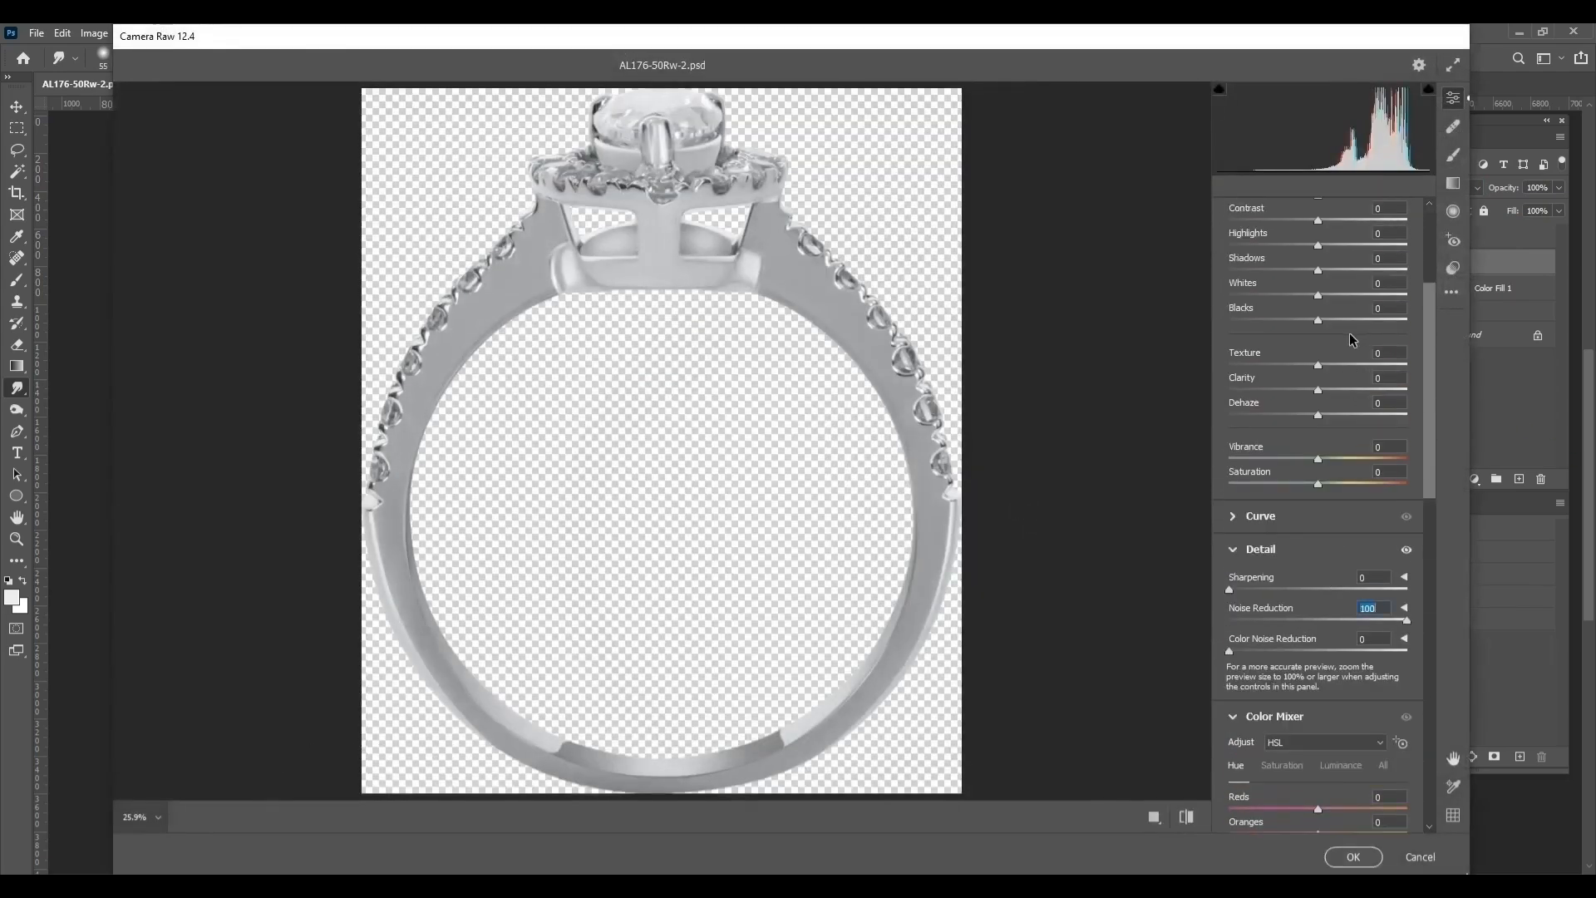
# Set Blacks to +34, Shadows to +36, Whites to +24 and Contrast to +15 for the ring
pyautogui.click(1348, 320)
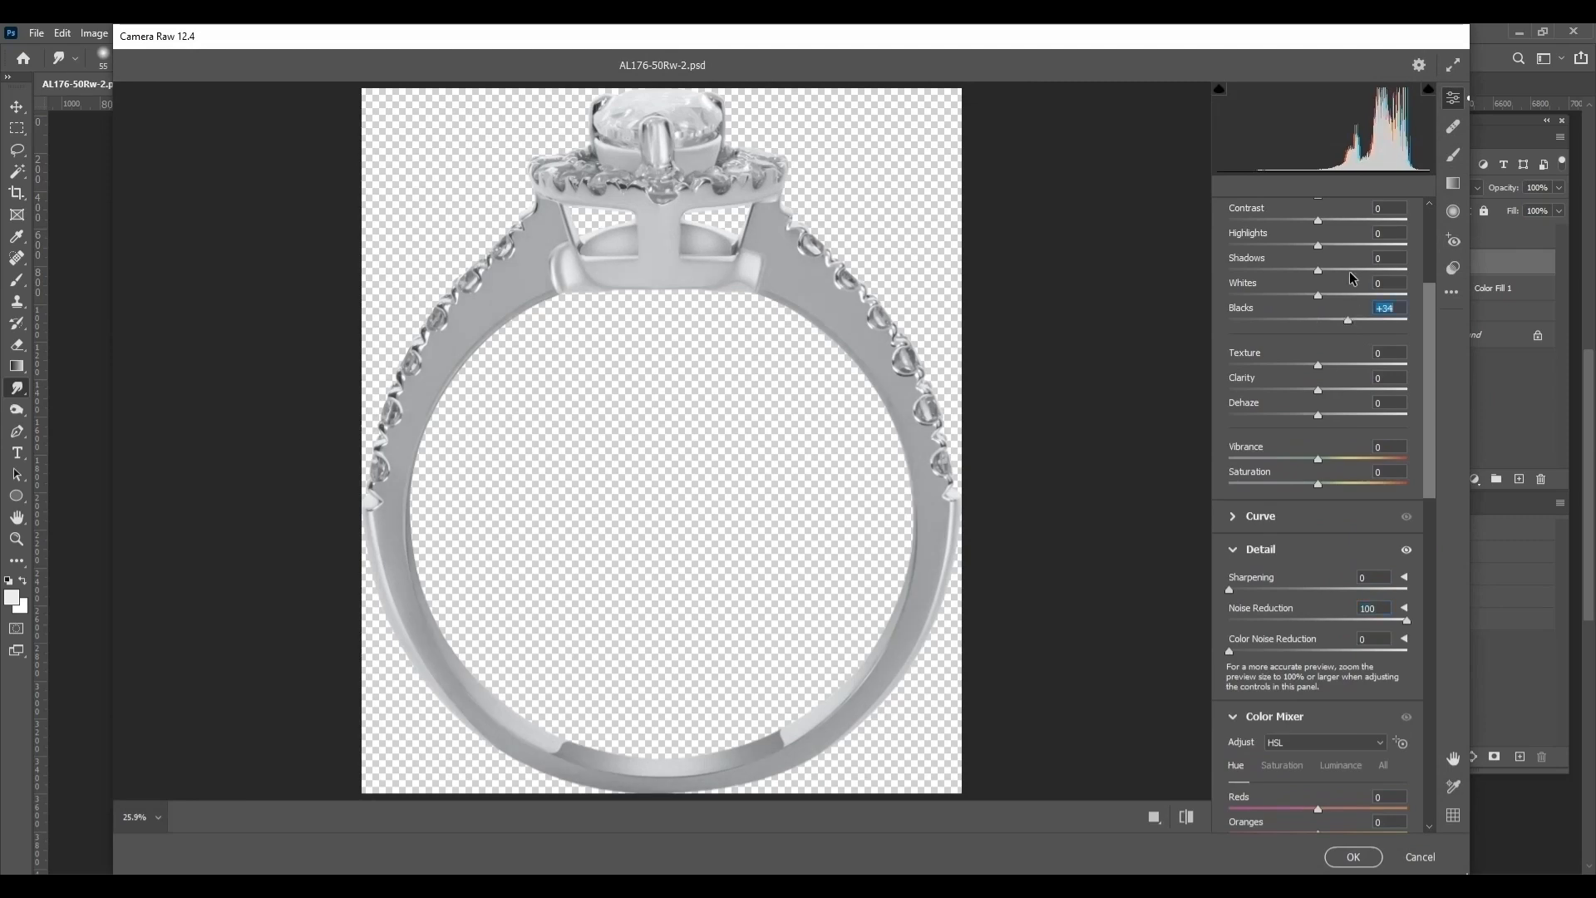
pyautogui.click(1349, 270)
pyautogui.click(1339, 294)
pyautogui.scroll(3, 1339, 292)
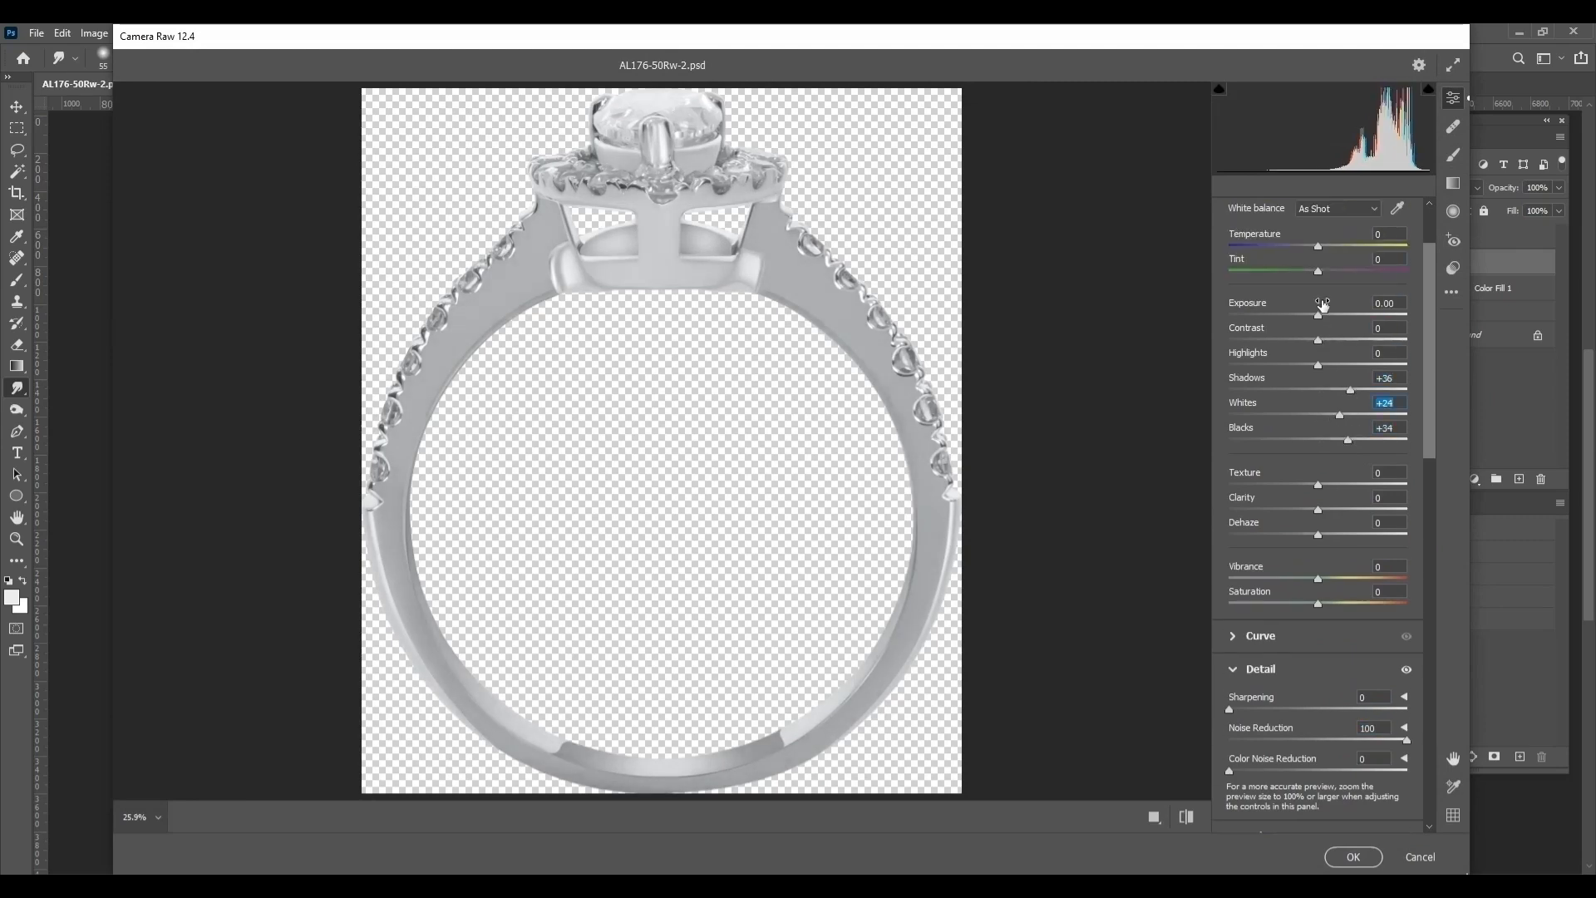
pyautogui.click(1330, 339)
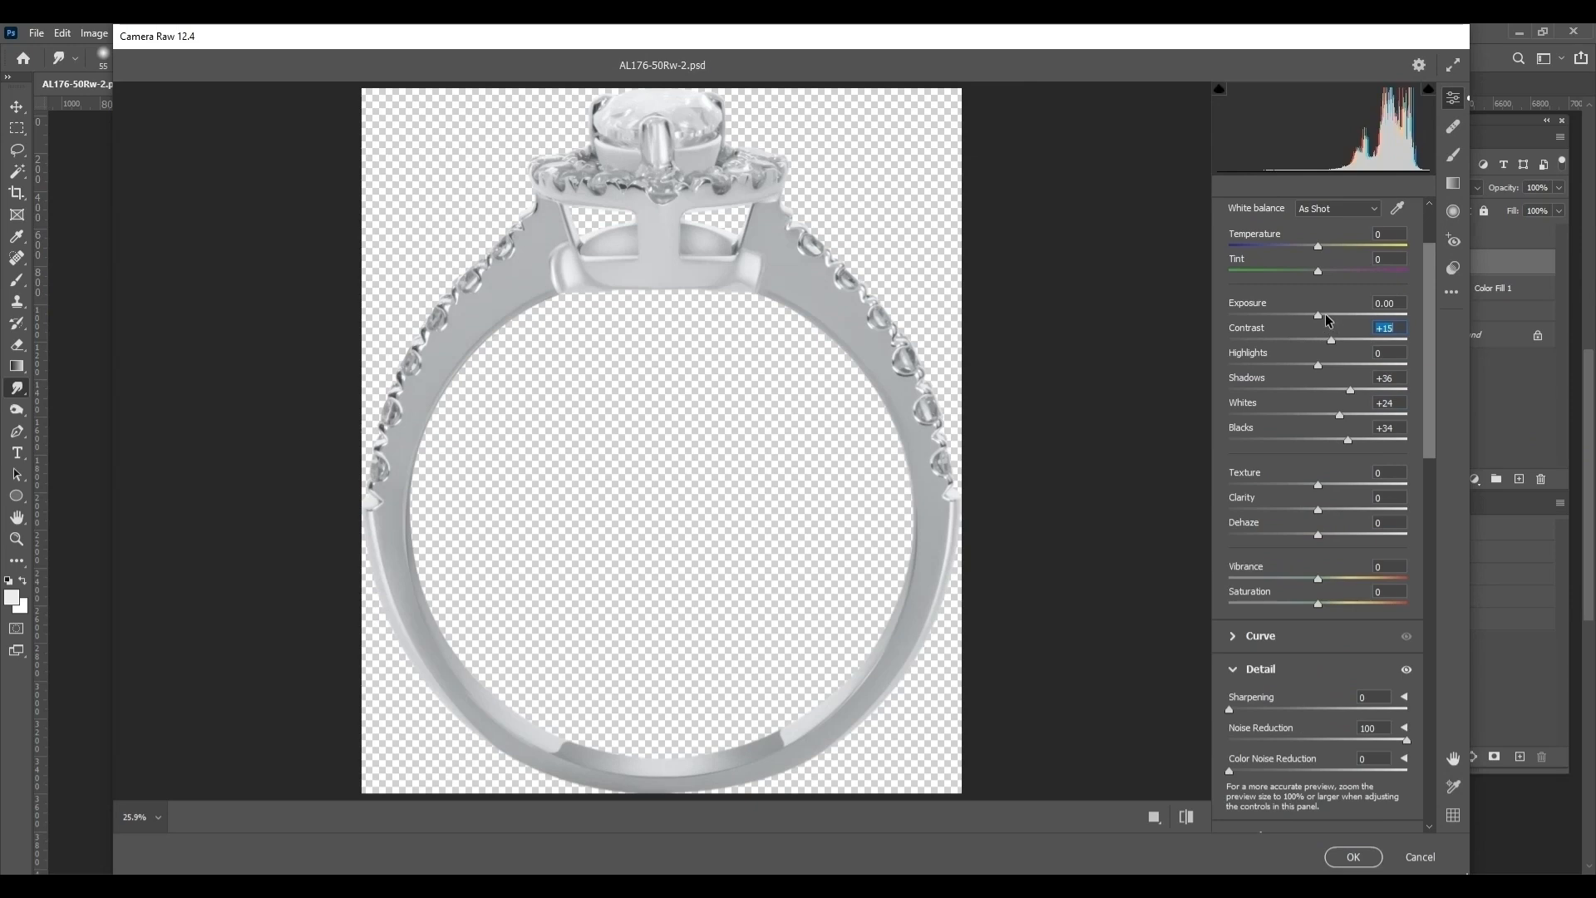
# Set Exposure to +0.10, apply the Camera Raw filter, and deselect the ring
pyautogui.click(1326, 315)
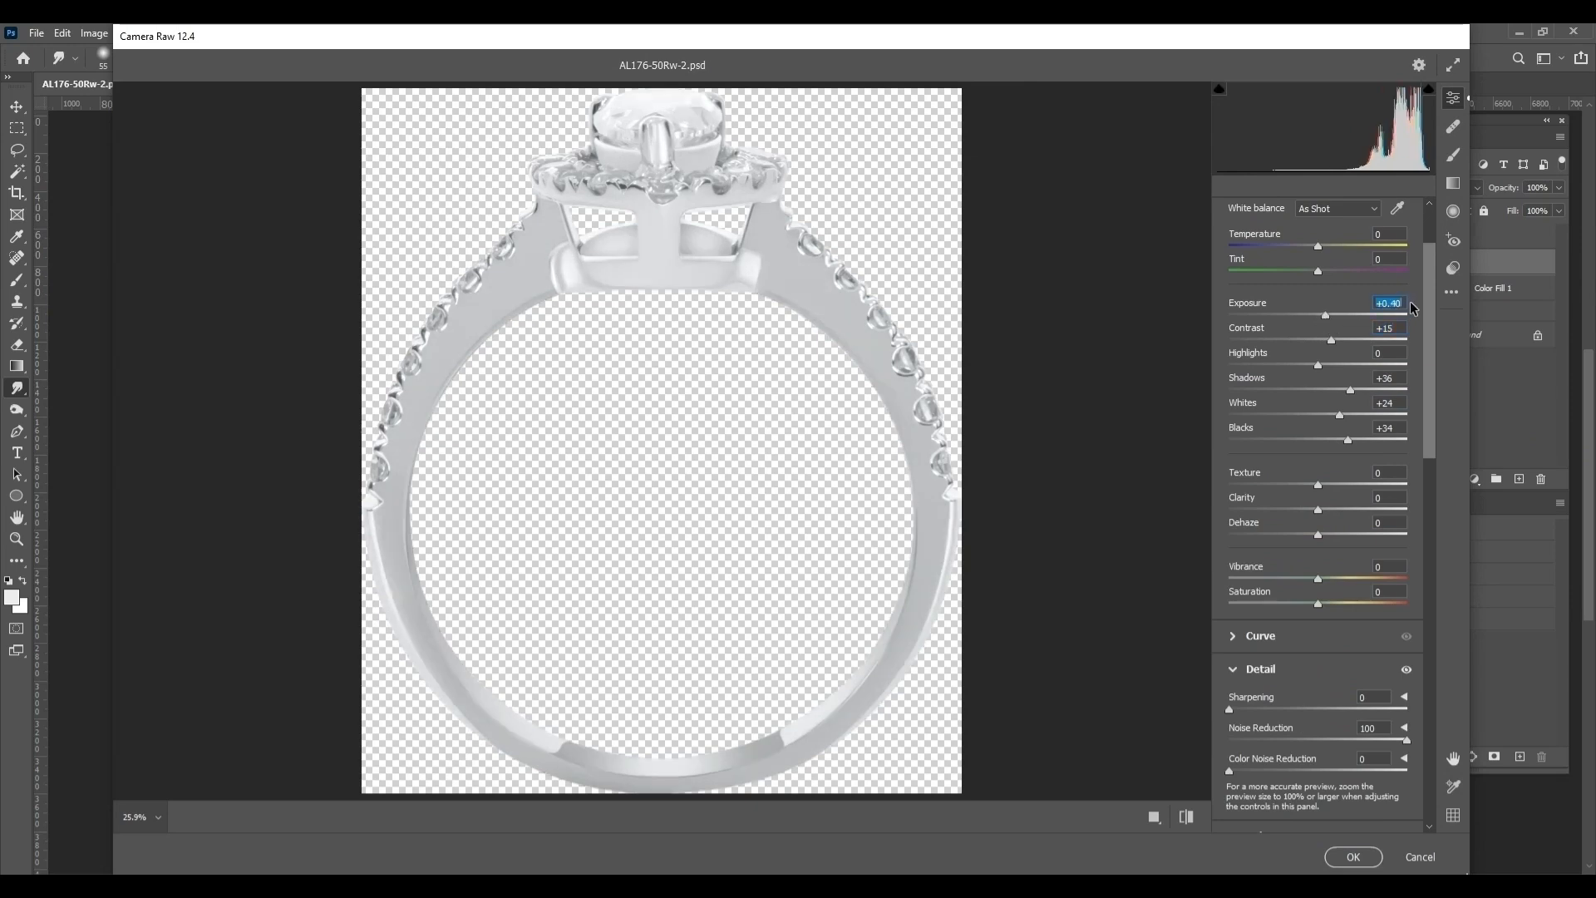
pyautogui.press('BackSpace')
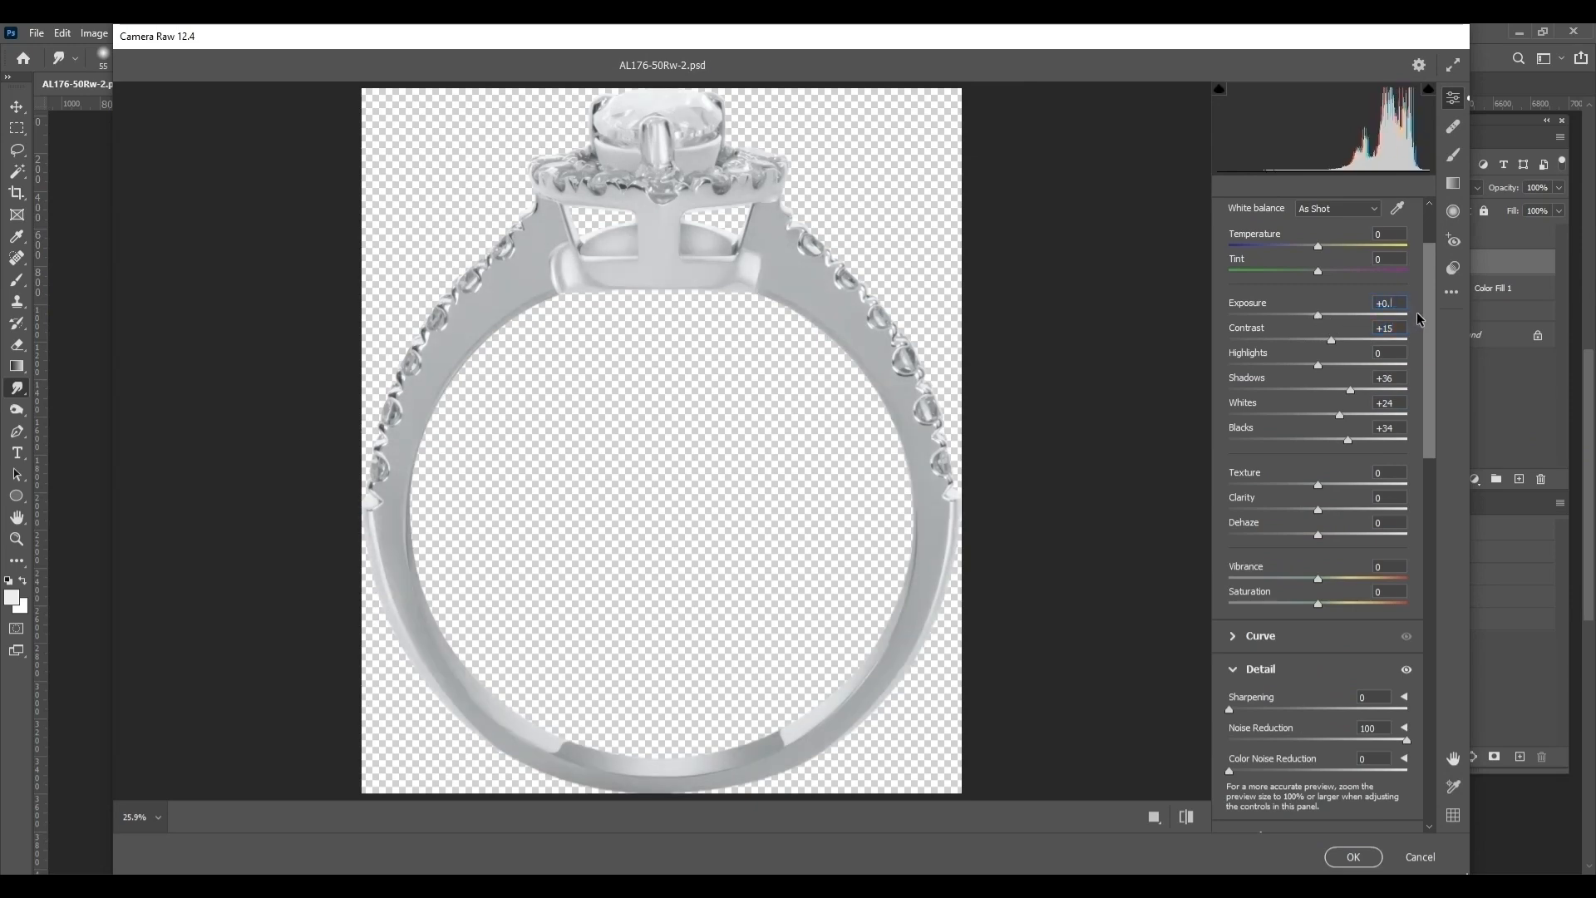
pyautogui.write('10')
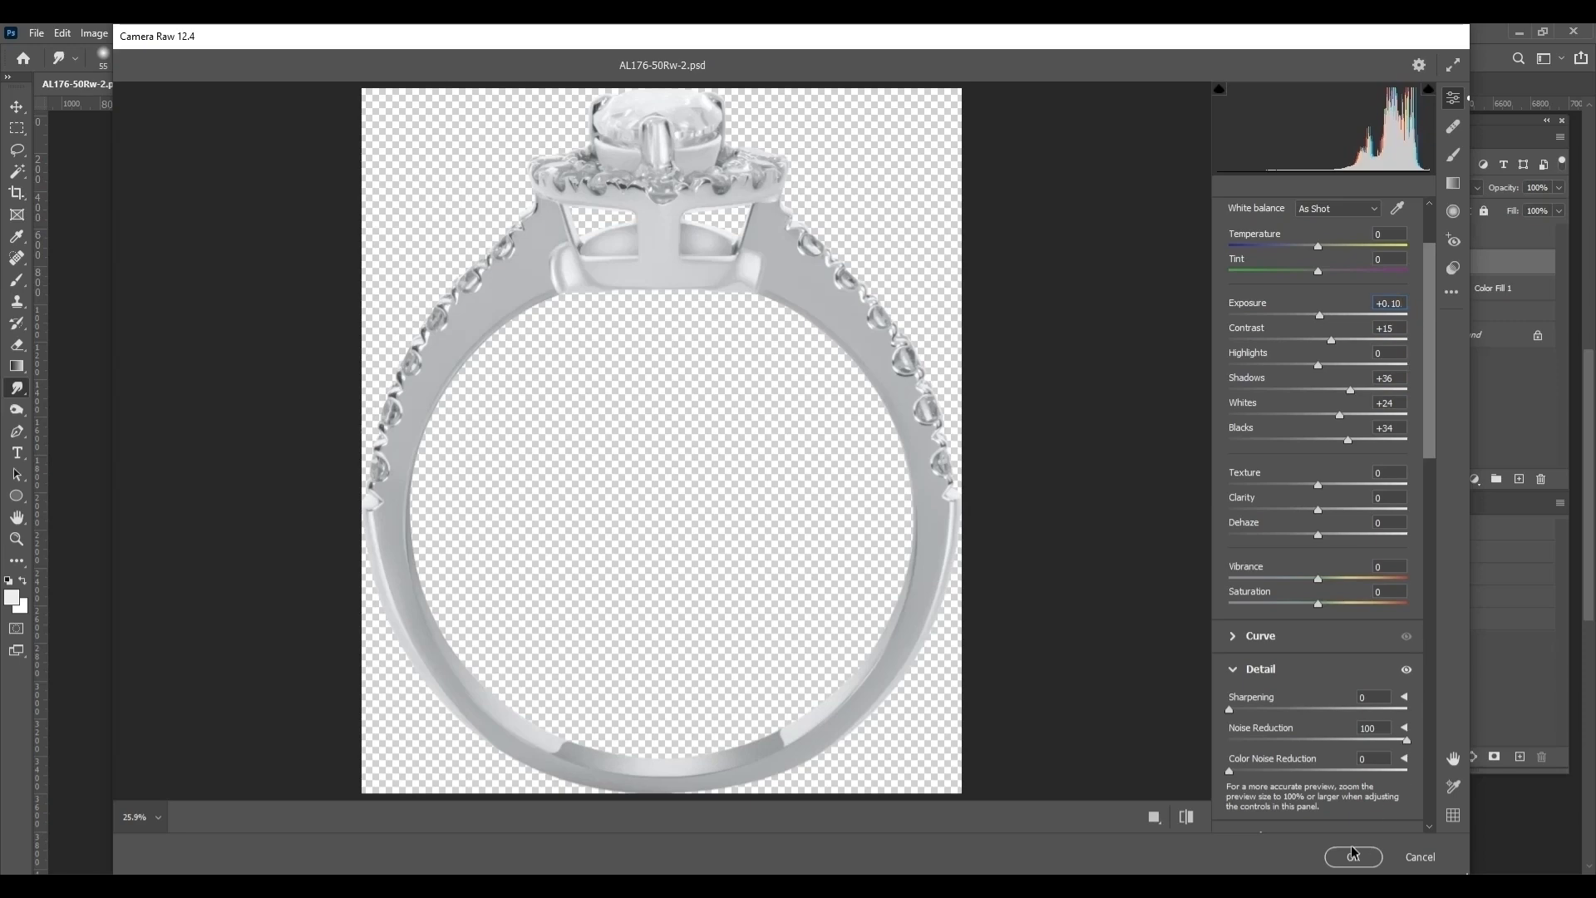
pyautogui.click(1354, 857)
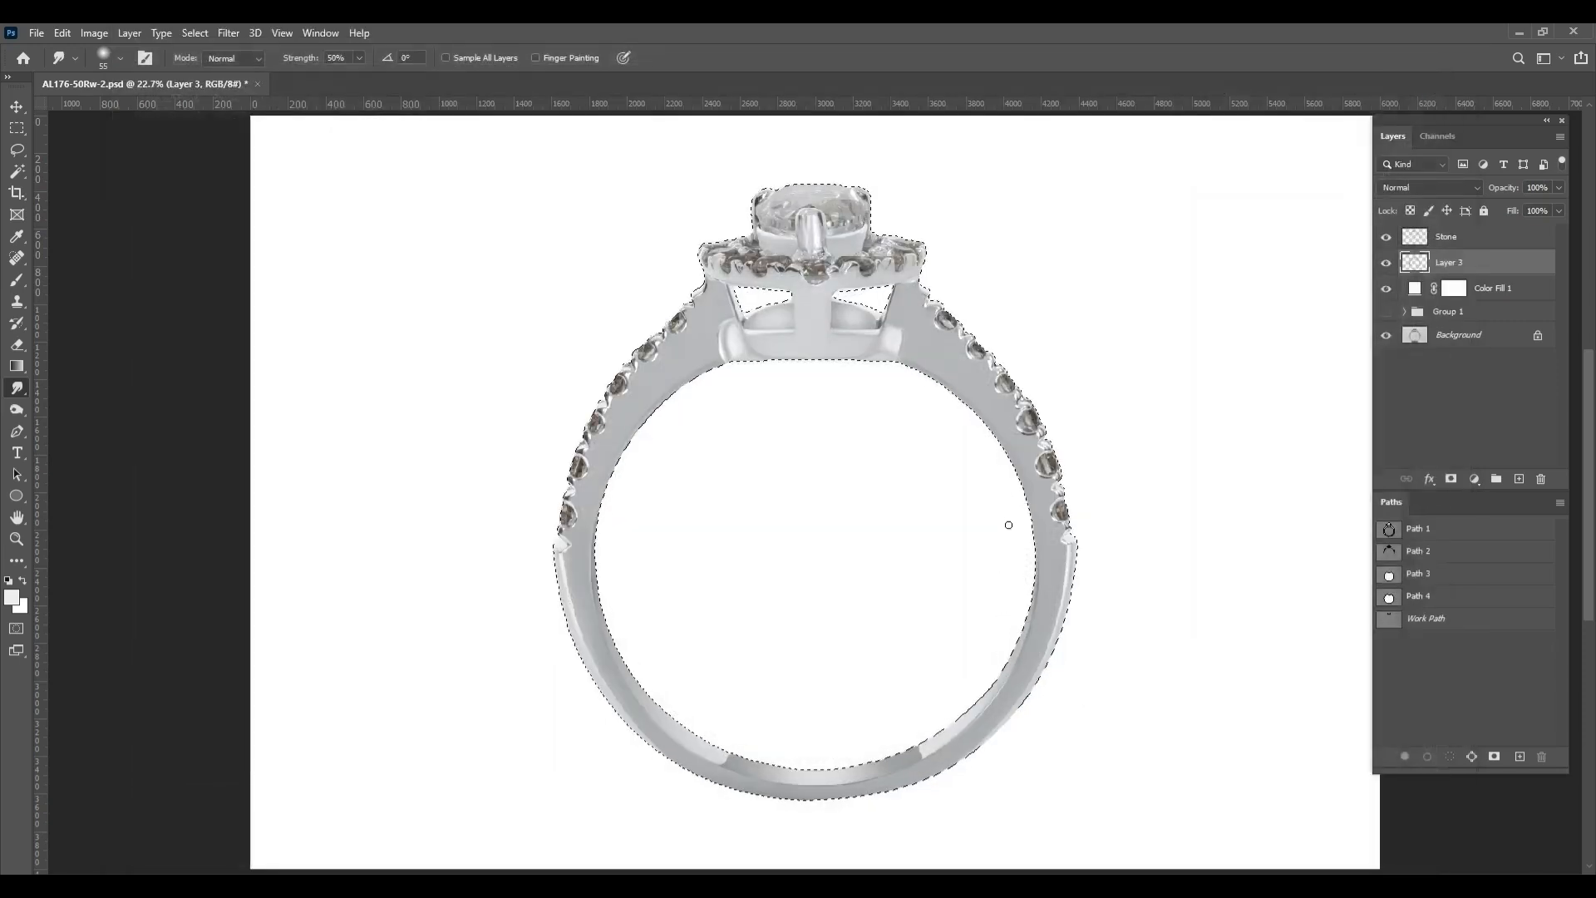
pyautogui.scroll(8, 728, 280)
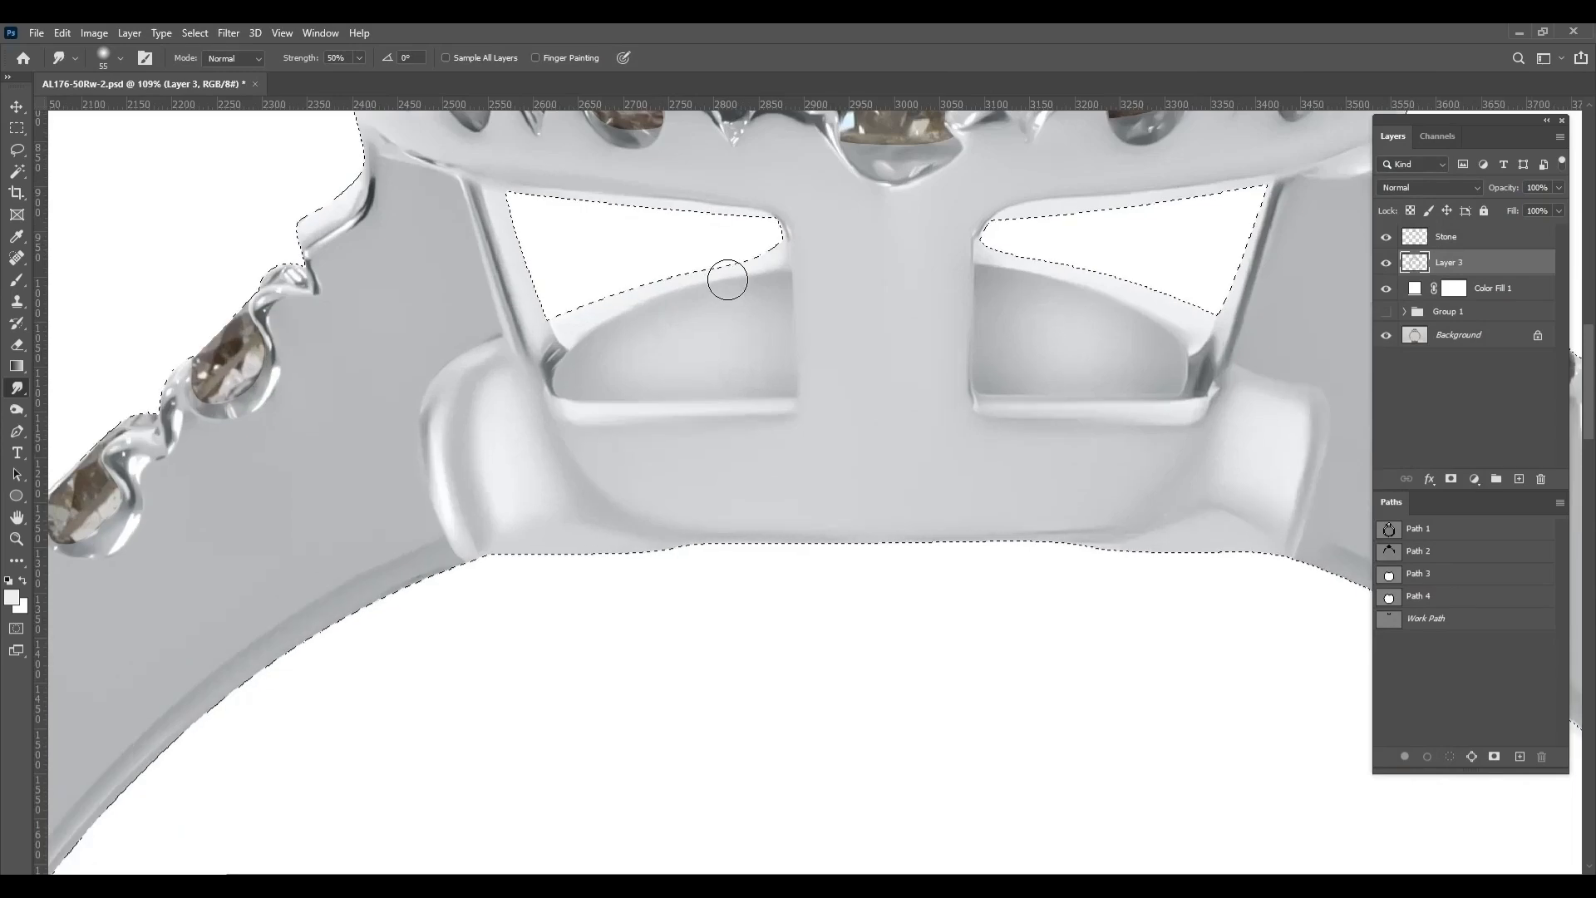
pyautogui.hotkey('ctrl', 'd')
pyautogui.scroll(-4, 732, 280)
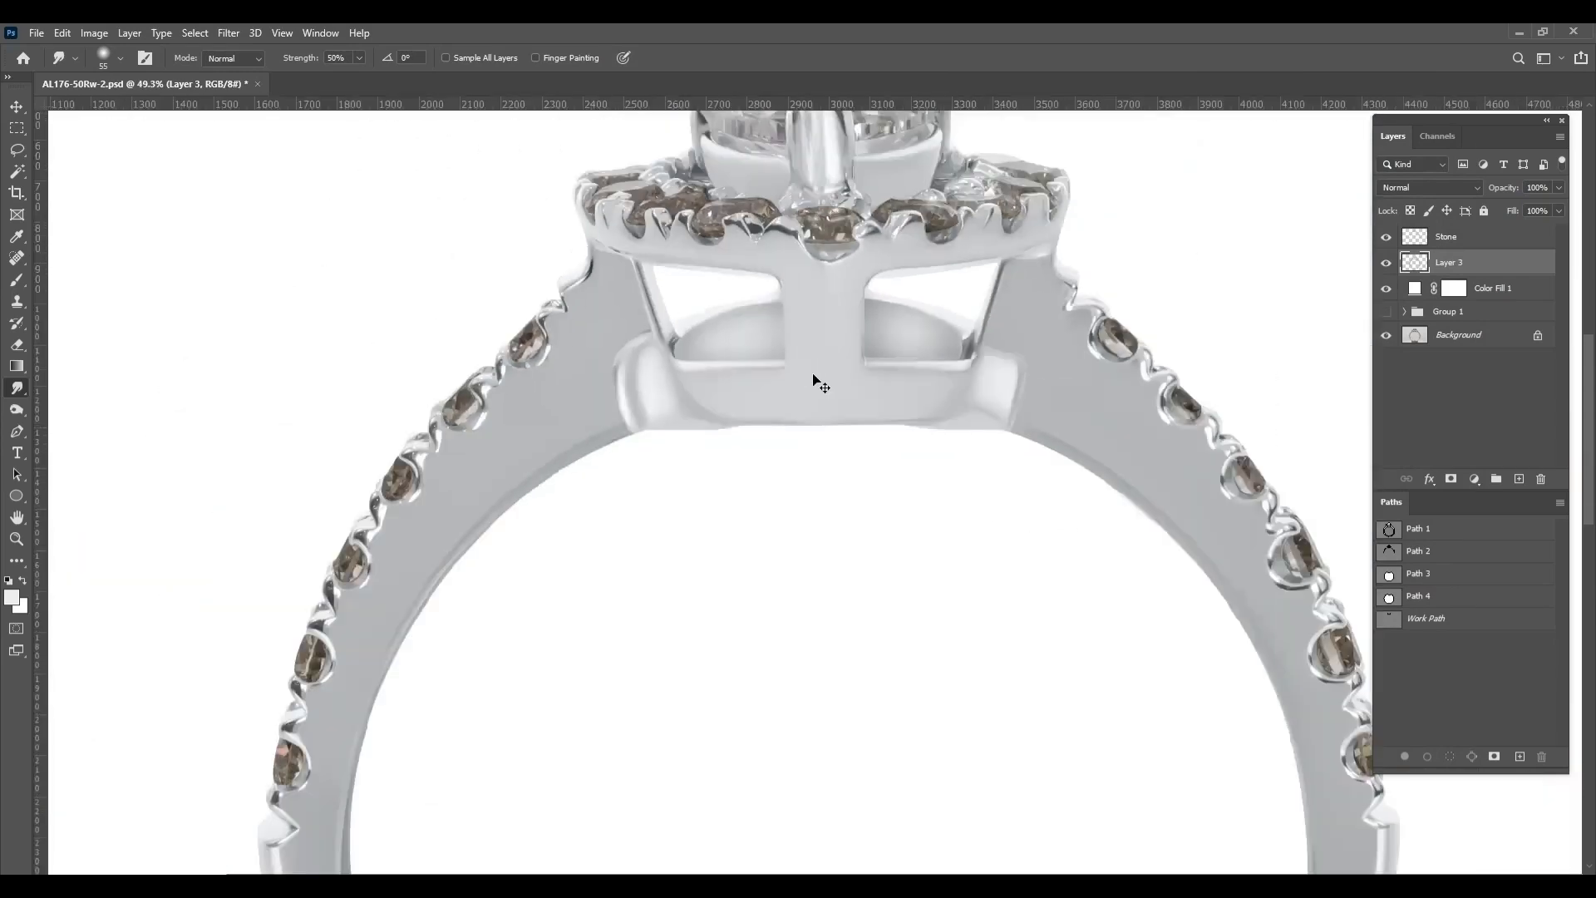
pyautogui.scroll(-3, 815, 378)
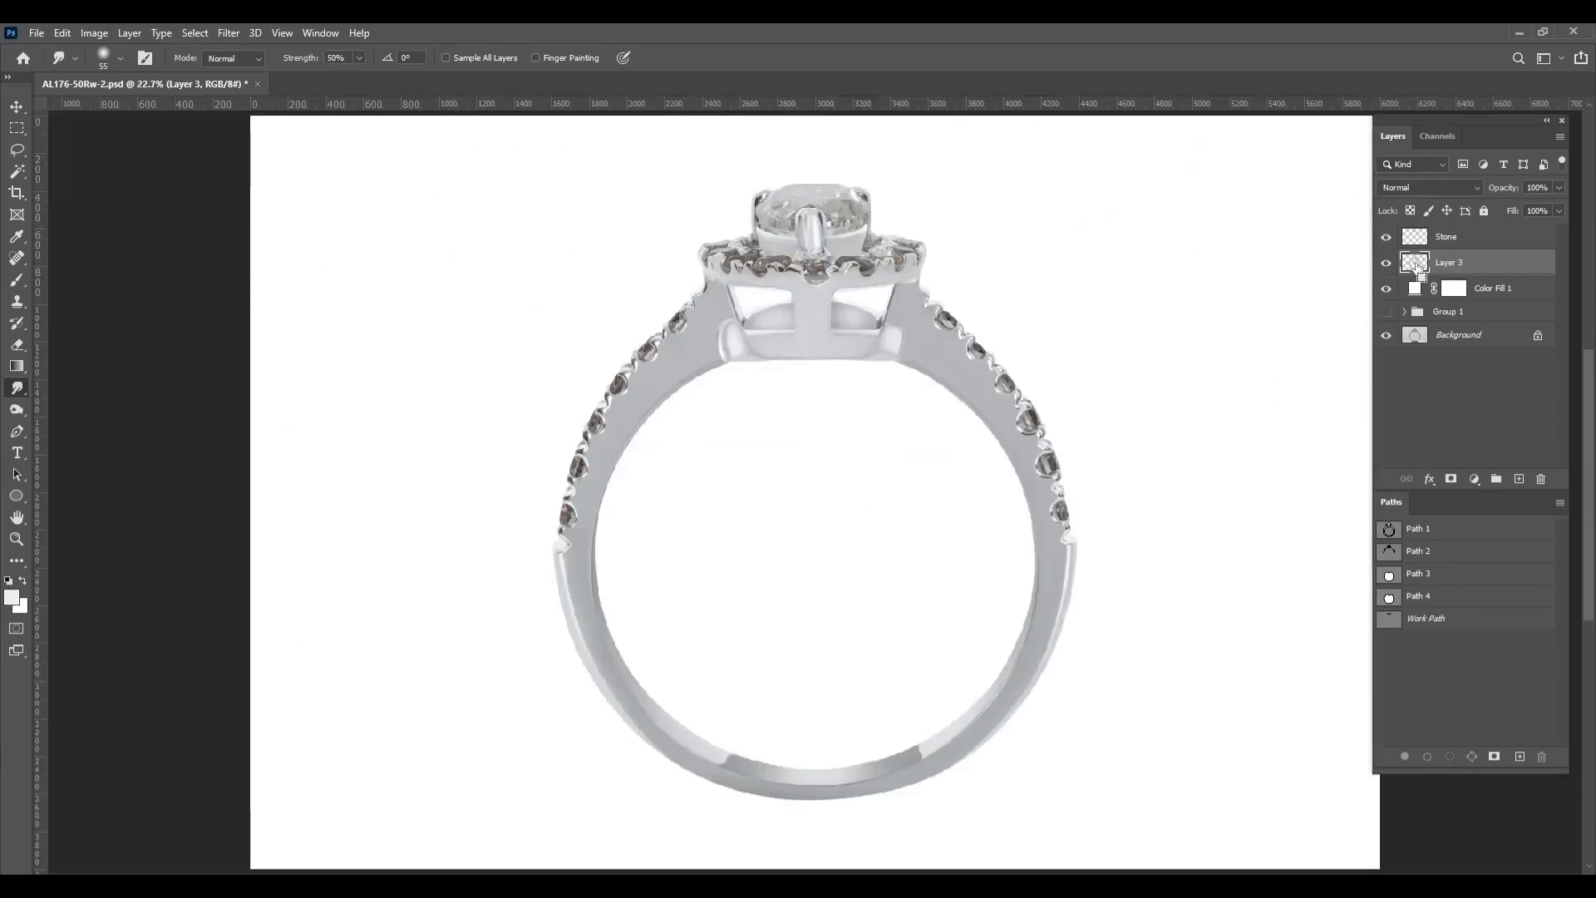
# Select the ring layer's outline again and set Camera Raw Sharpening to 70, Texture to +21 and Clarity to +10
pyautogui.keyDown('ctrl'); pyautogui.click(1414, 263); pyautogui.keyUp('ctrl')
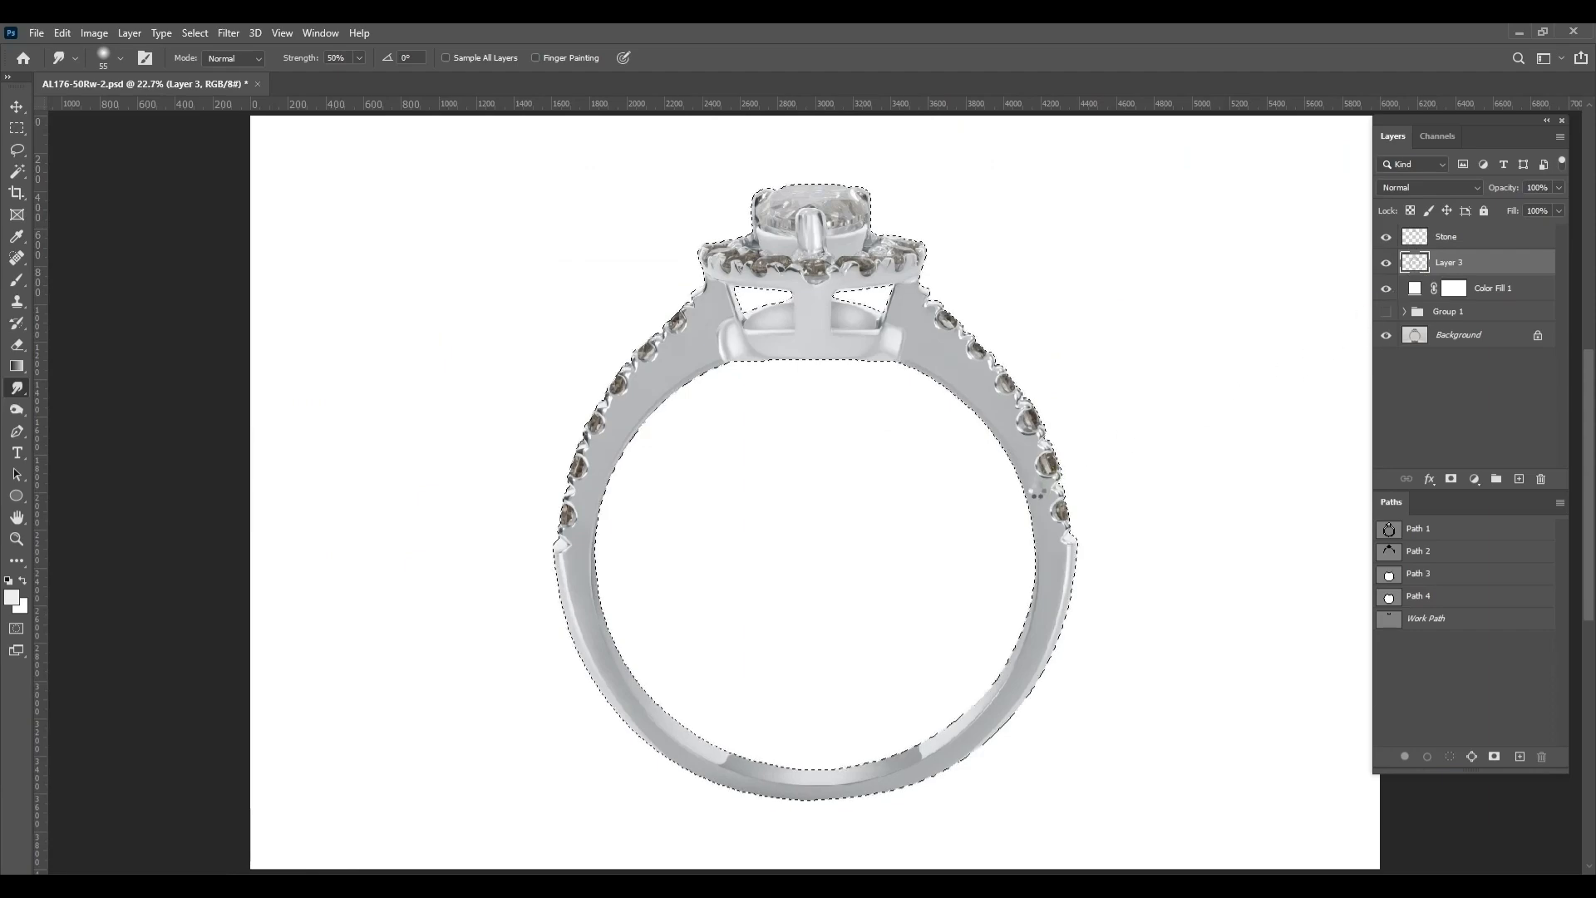
pyautogui.hotkey('ctrl', 'shift', 'a')
pyautogui.scroll(4, 1316, 466)
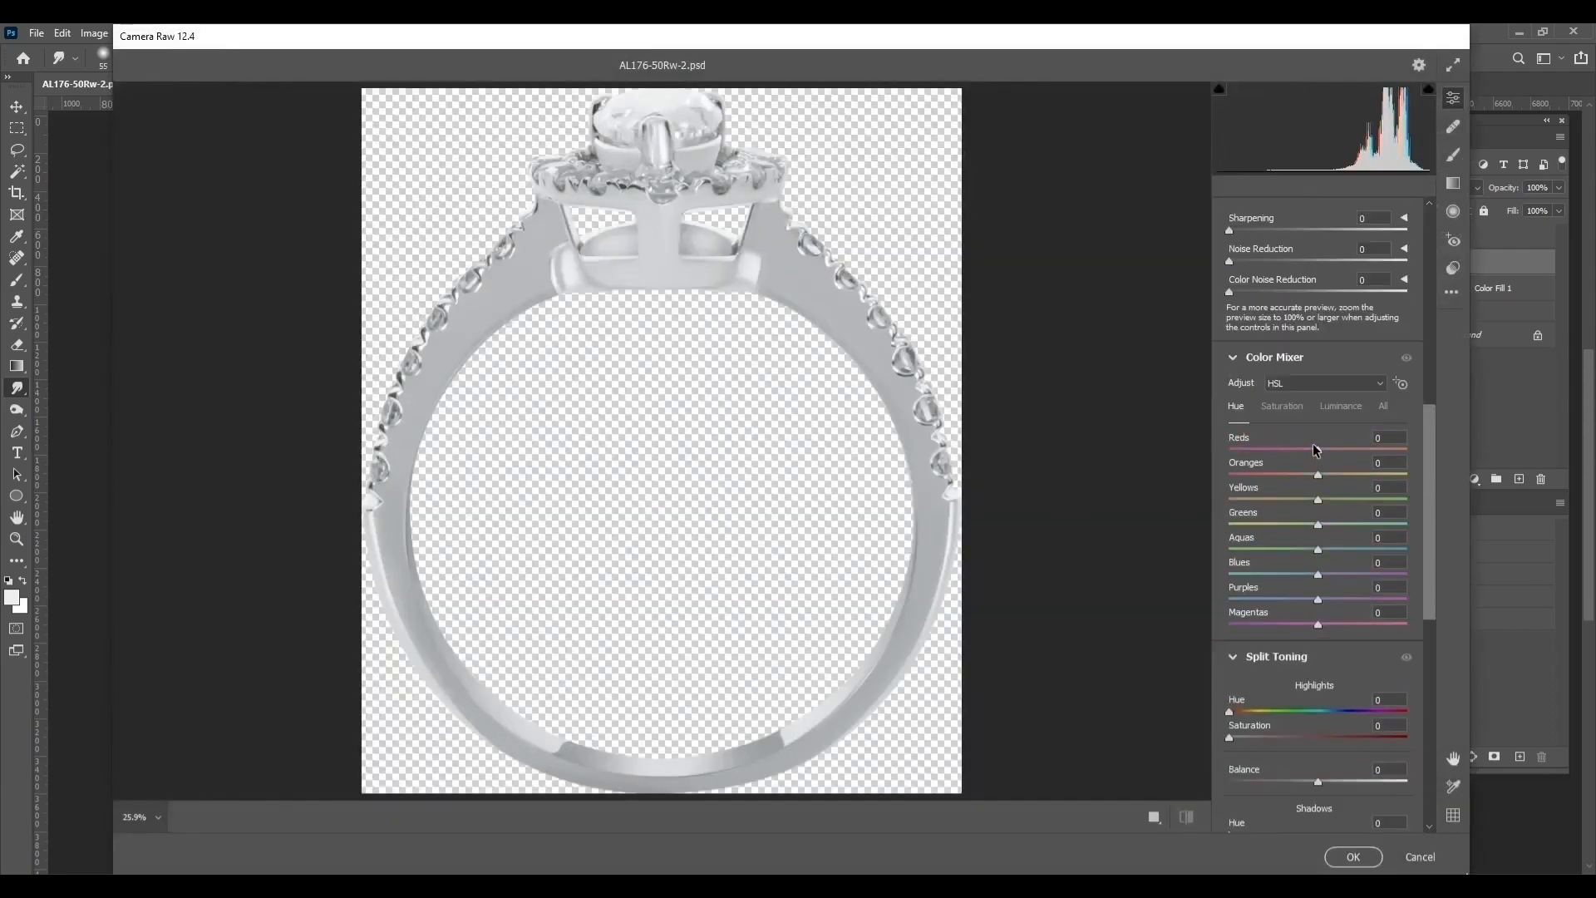
pyautogui.scroll(2, 1316, 450)
pyautogui.moveTo(1270, 349); pyautogui.dragTo(1310, 351)
pyautogui.scroll(7, 1320, 346)
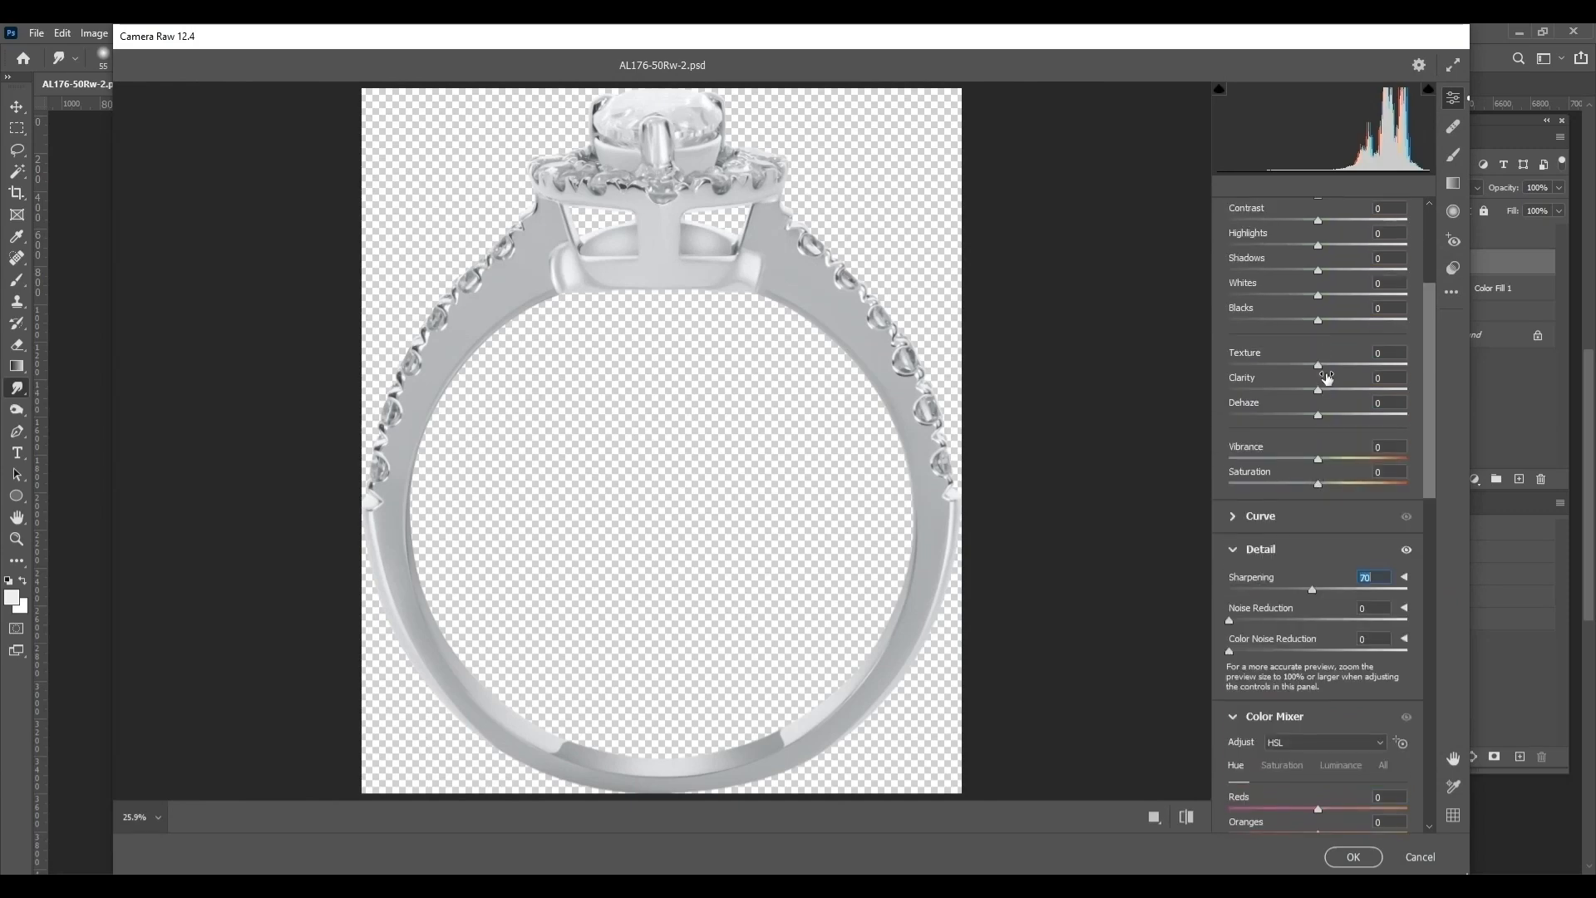
pyautogui.moveTo(1330, 406); pyautogui.dragTo(1336, 408)
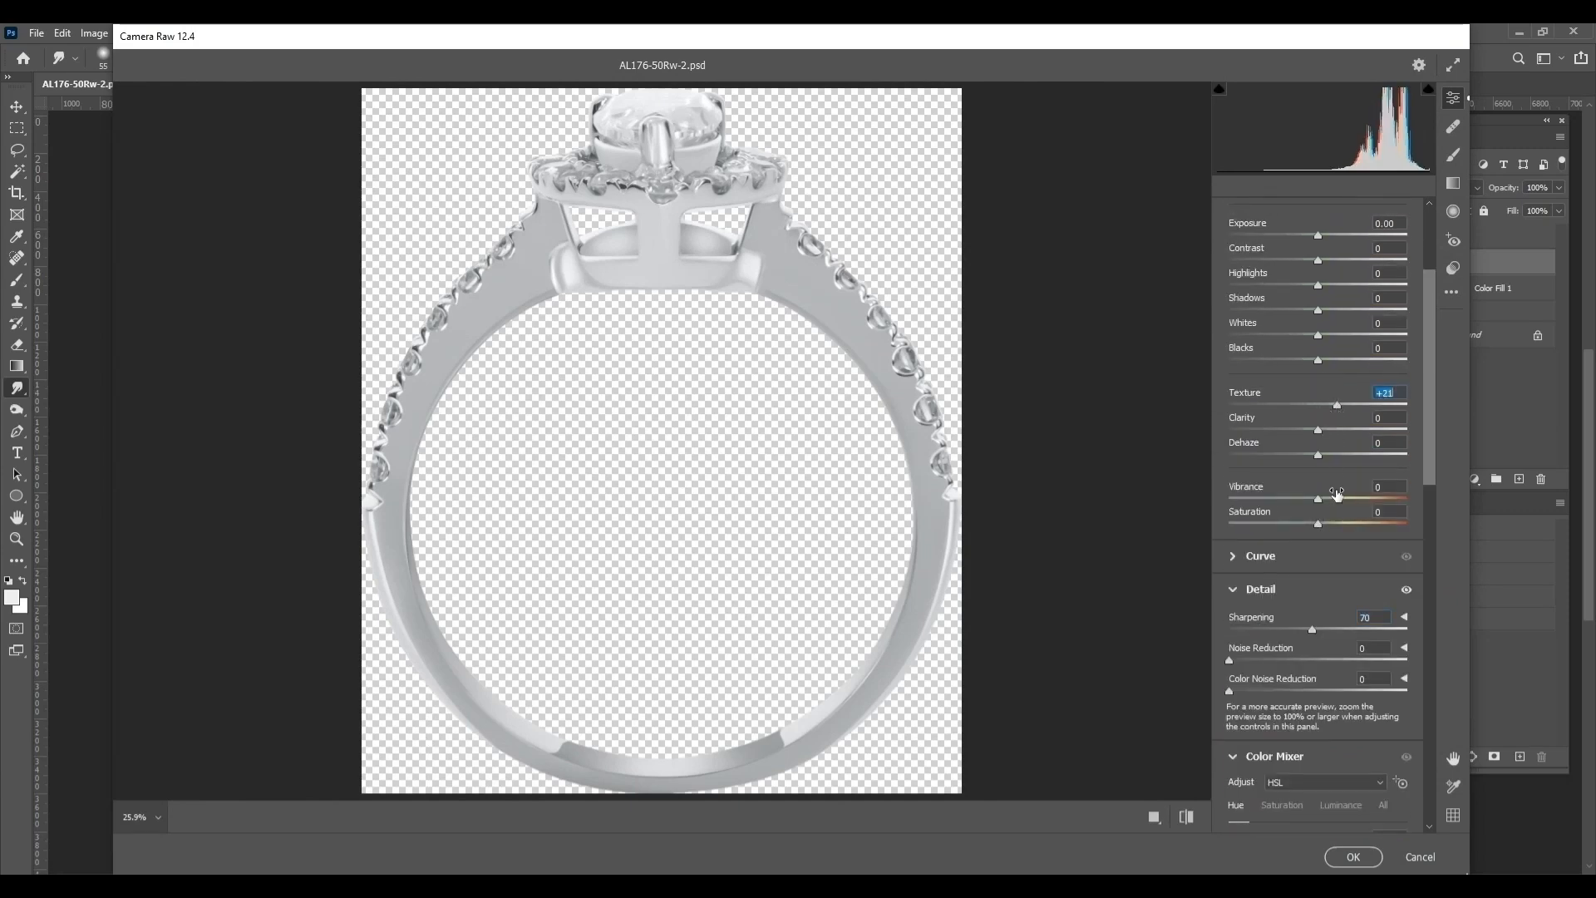
pyautogui.click(1328, 431)
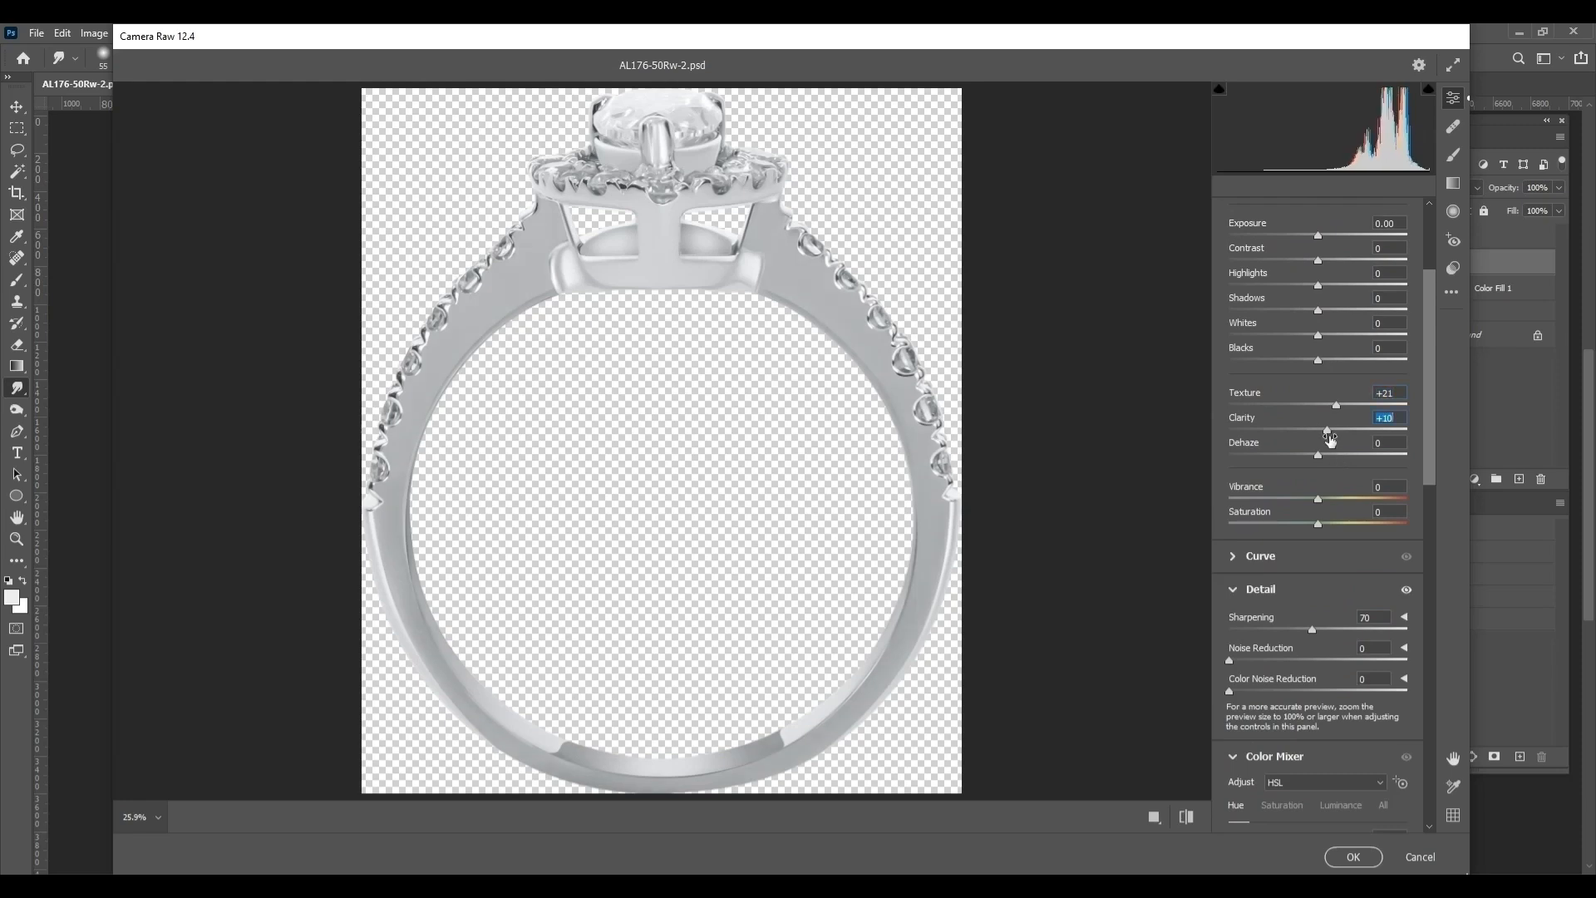
# Try Sharpening at 150 and examine the band and side-stone settings up close
pyautogui.click(1352, 629)
pyautogui.click(813, 327)
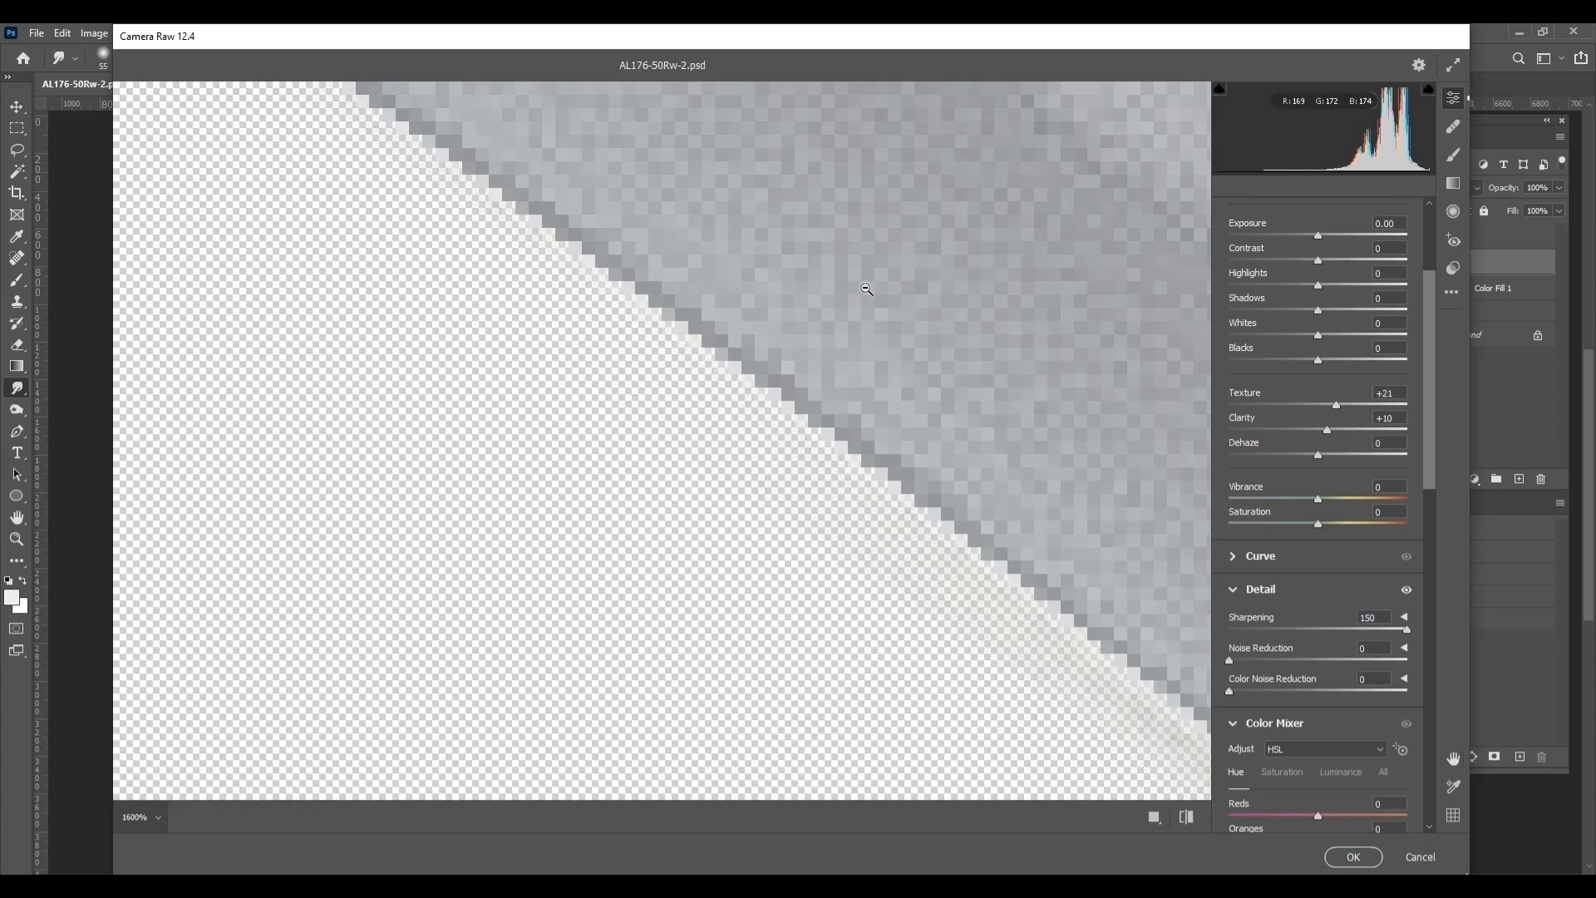
pyautogui.click(877, 293)
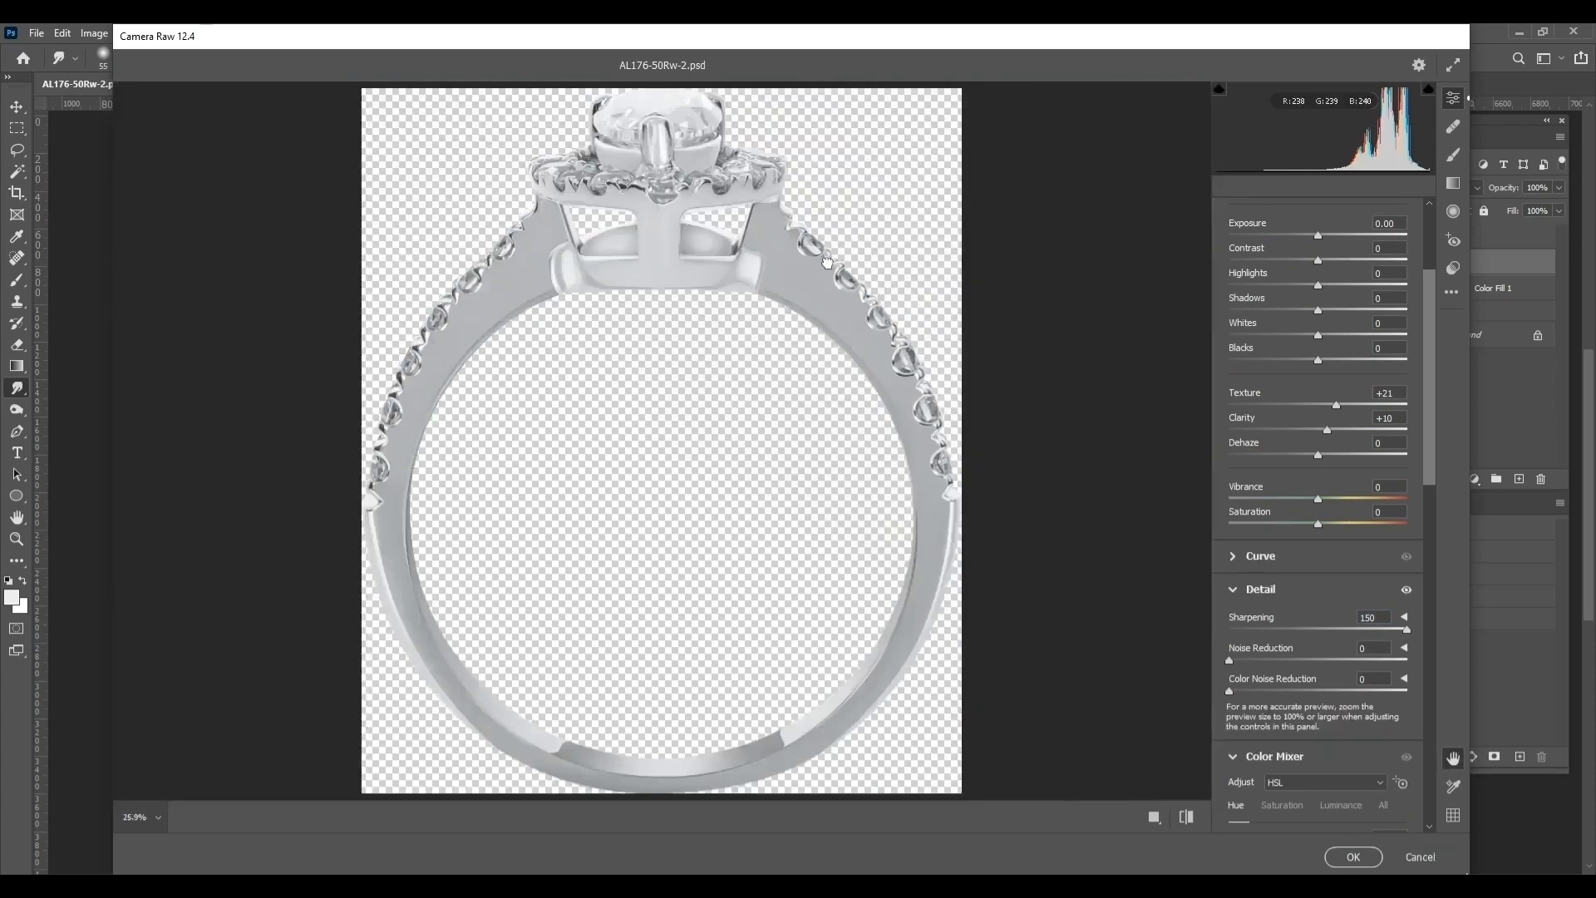
pyautogui.click(827, 262)
pyautogui.scroll(-8, 633, 375)
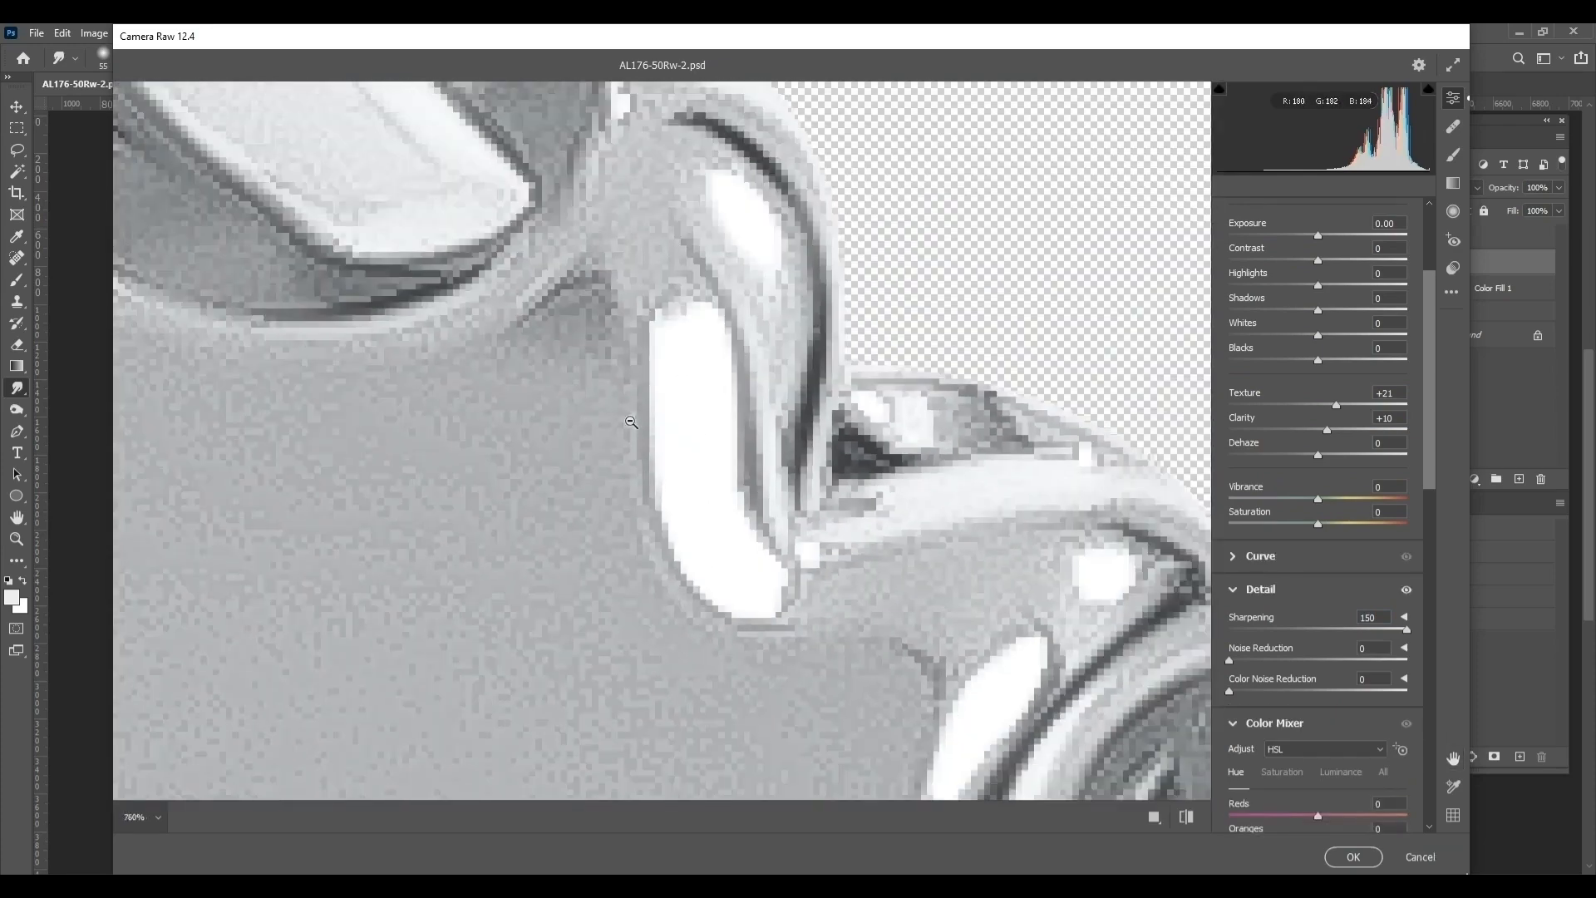
pyautogui.scroll(-3, 599, 426)
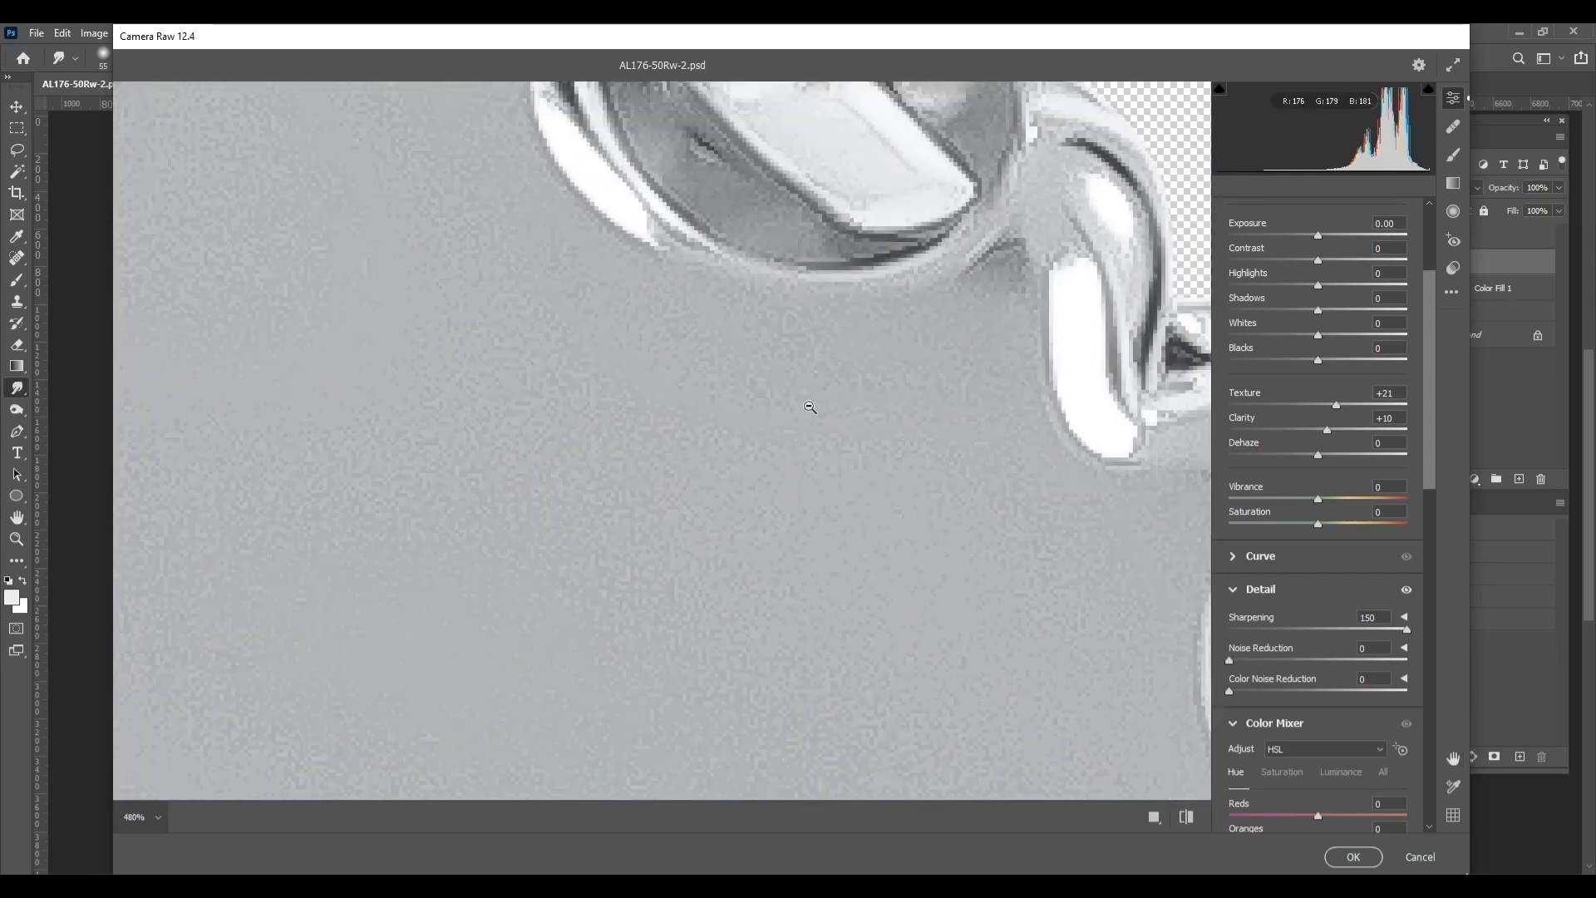
pyautogui.scroll(-4, 781, 423)
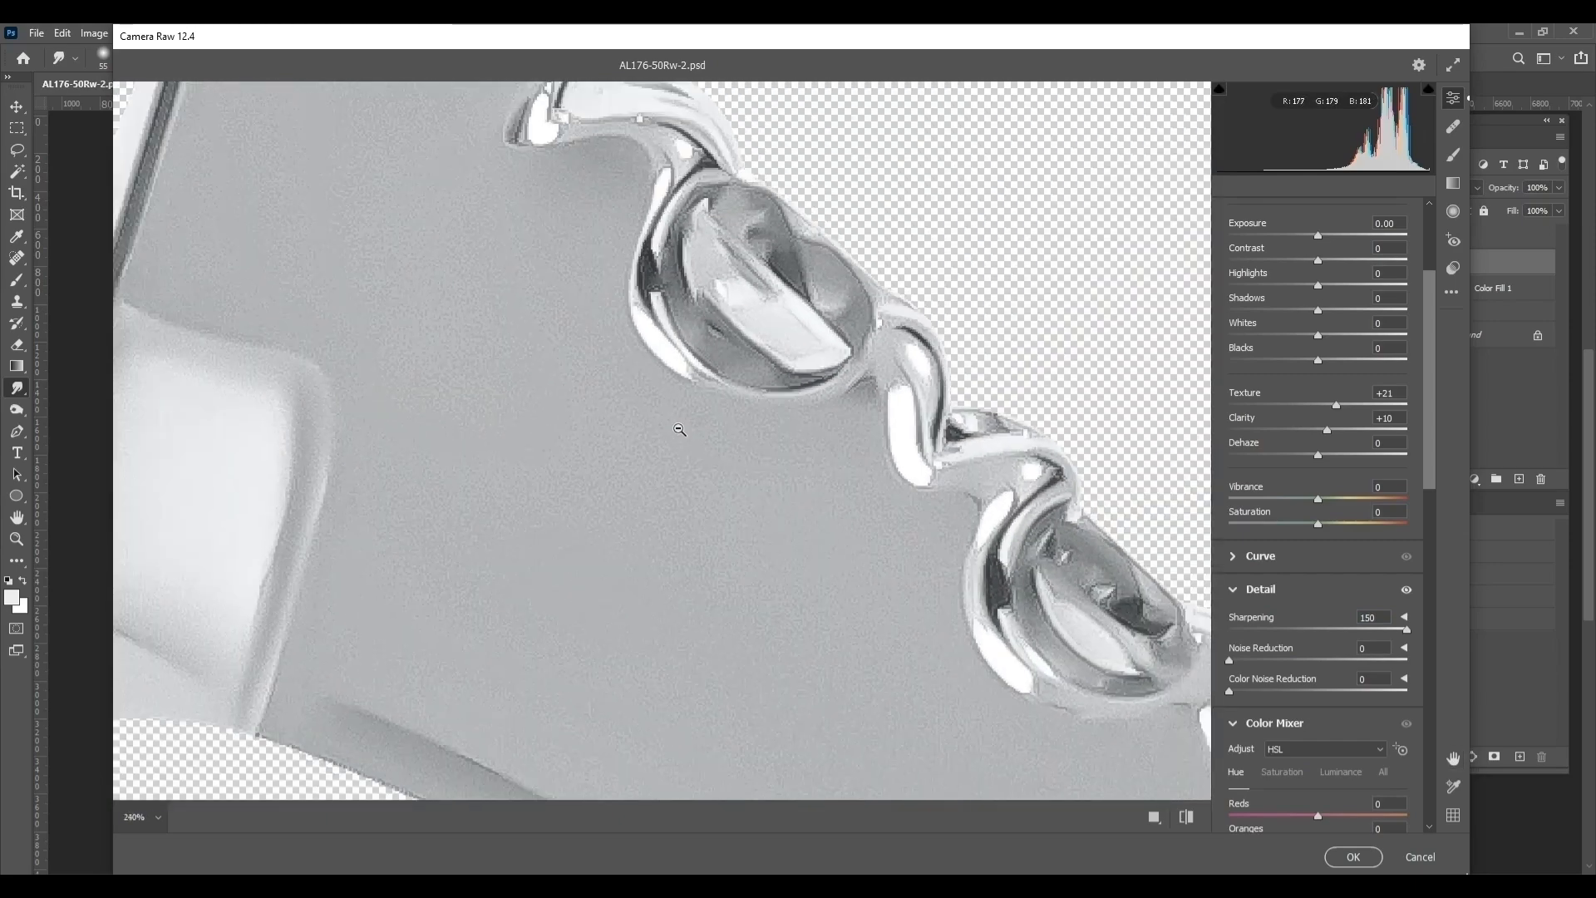
pyautogui.moveTo(539, 478); pyautogui.dragTo(821, 406)
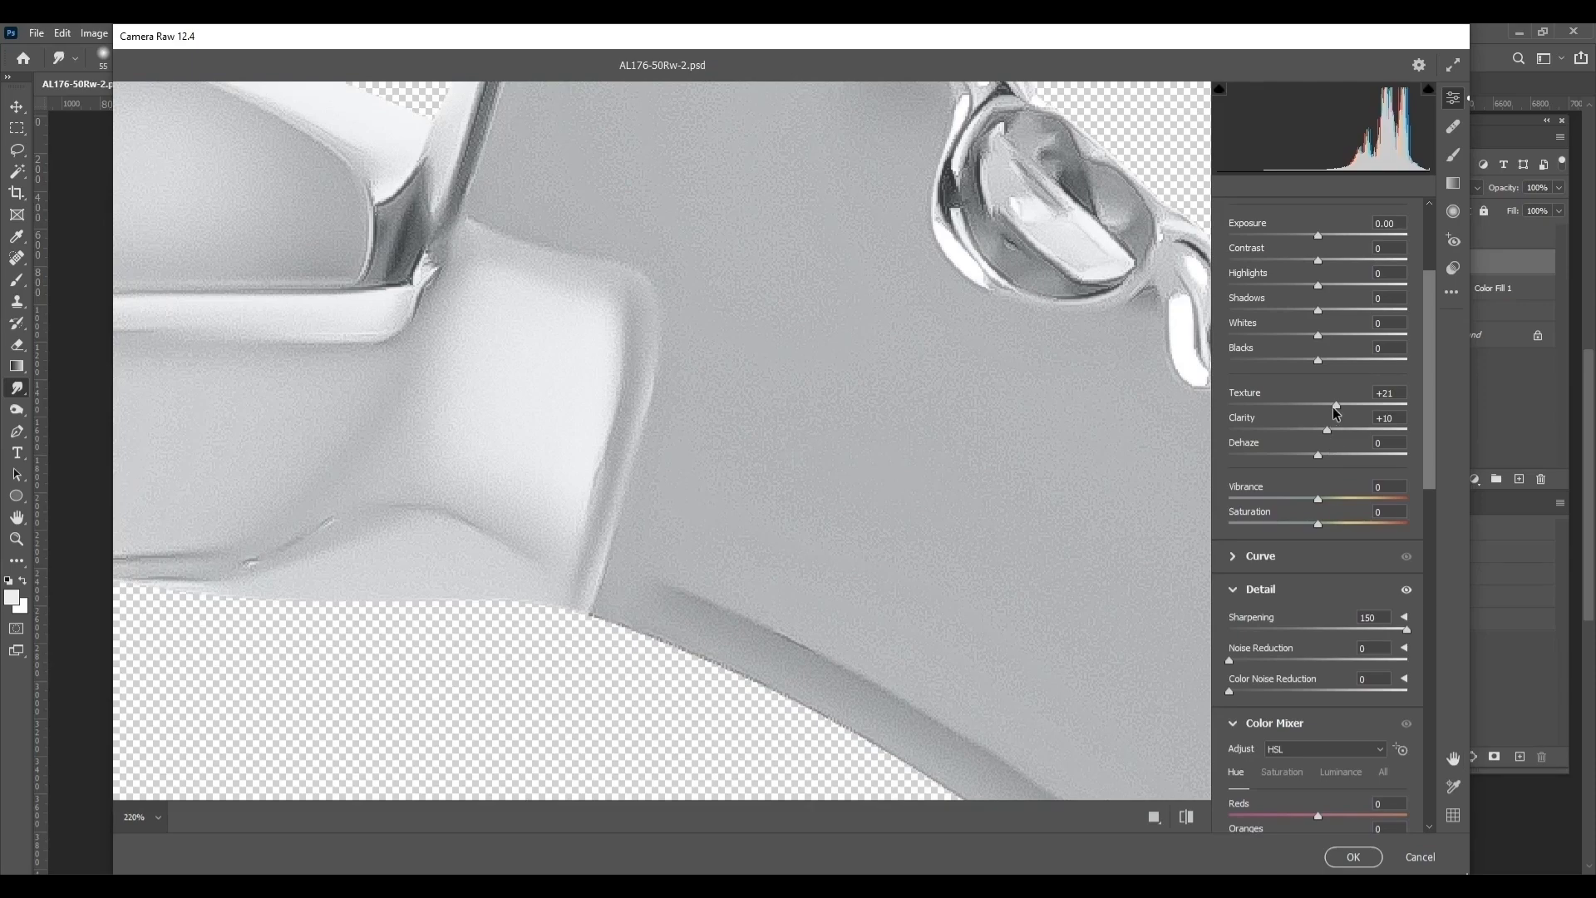
# Set Sharpening to 117, Texture to +27 and Whites to +35, apply the filter, and deselect the ring
pyautogui.click(1331, 626)
pyautogui.moveTo(1361, 629); pyautogui.dragTo(1350, 632)
pyautogui.click(1351, 404)
pyautogui.click(1347, 346)
pyautogui.click(1340, 335)
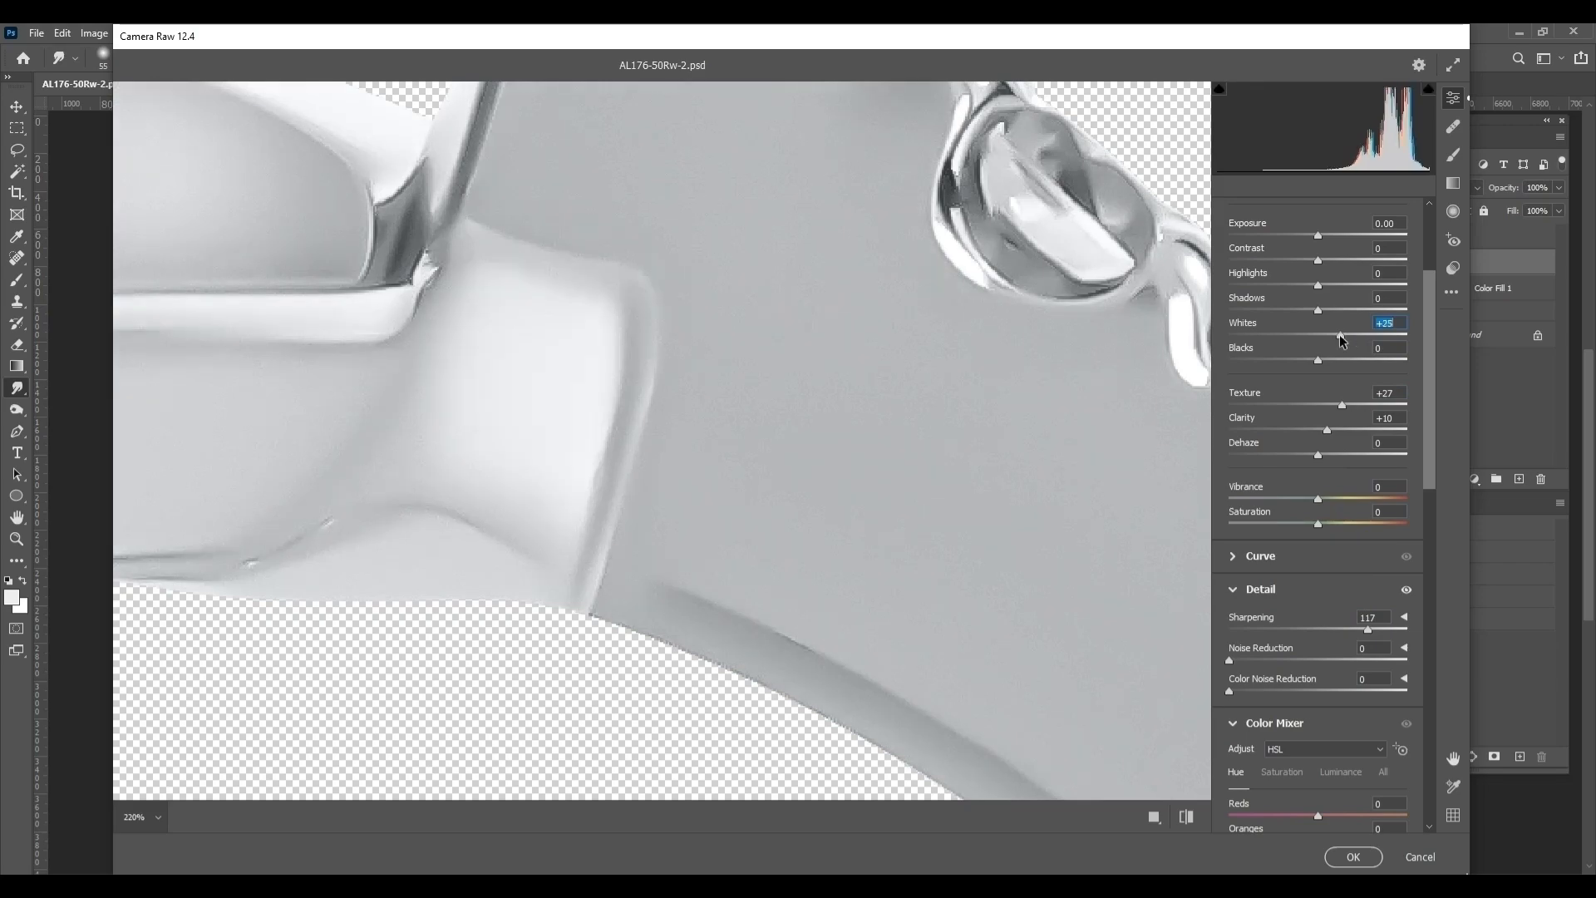
pyautogui.moveTo(1339, 334); pyautogui.dragTo(1349, 334)
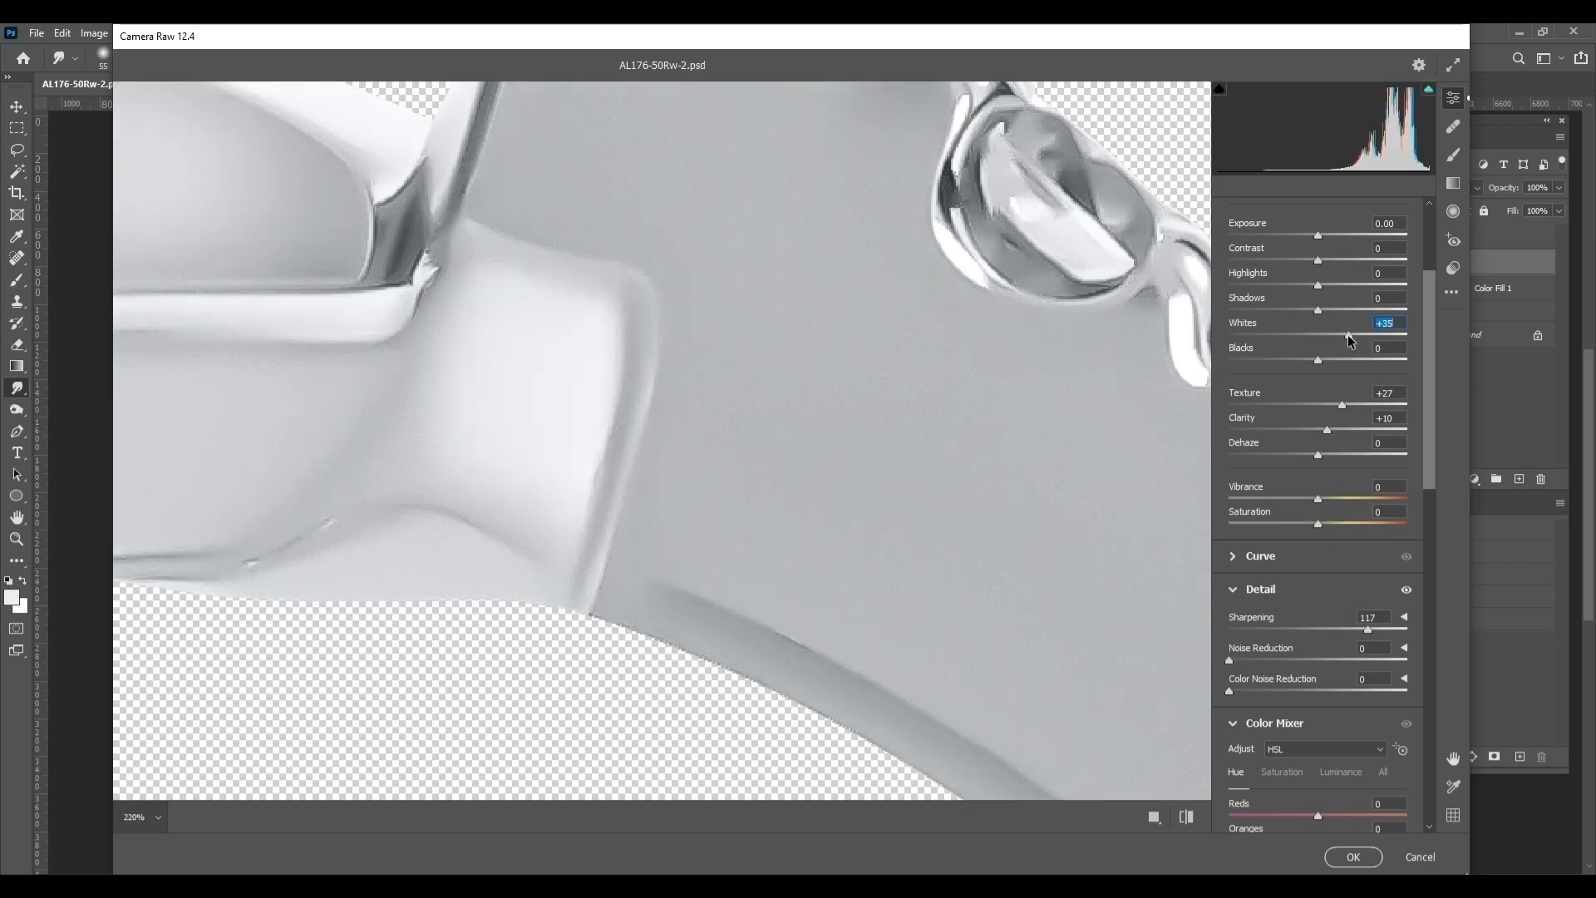
pyautogui.click(1353, 857)
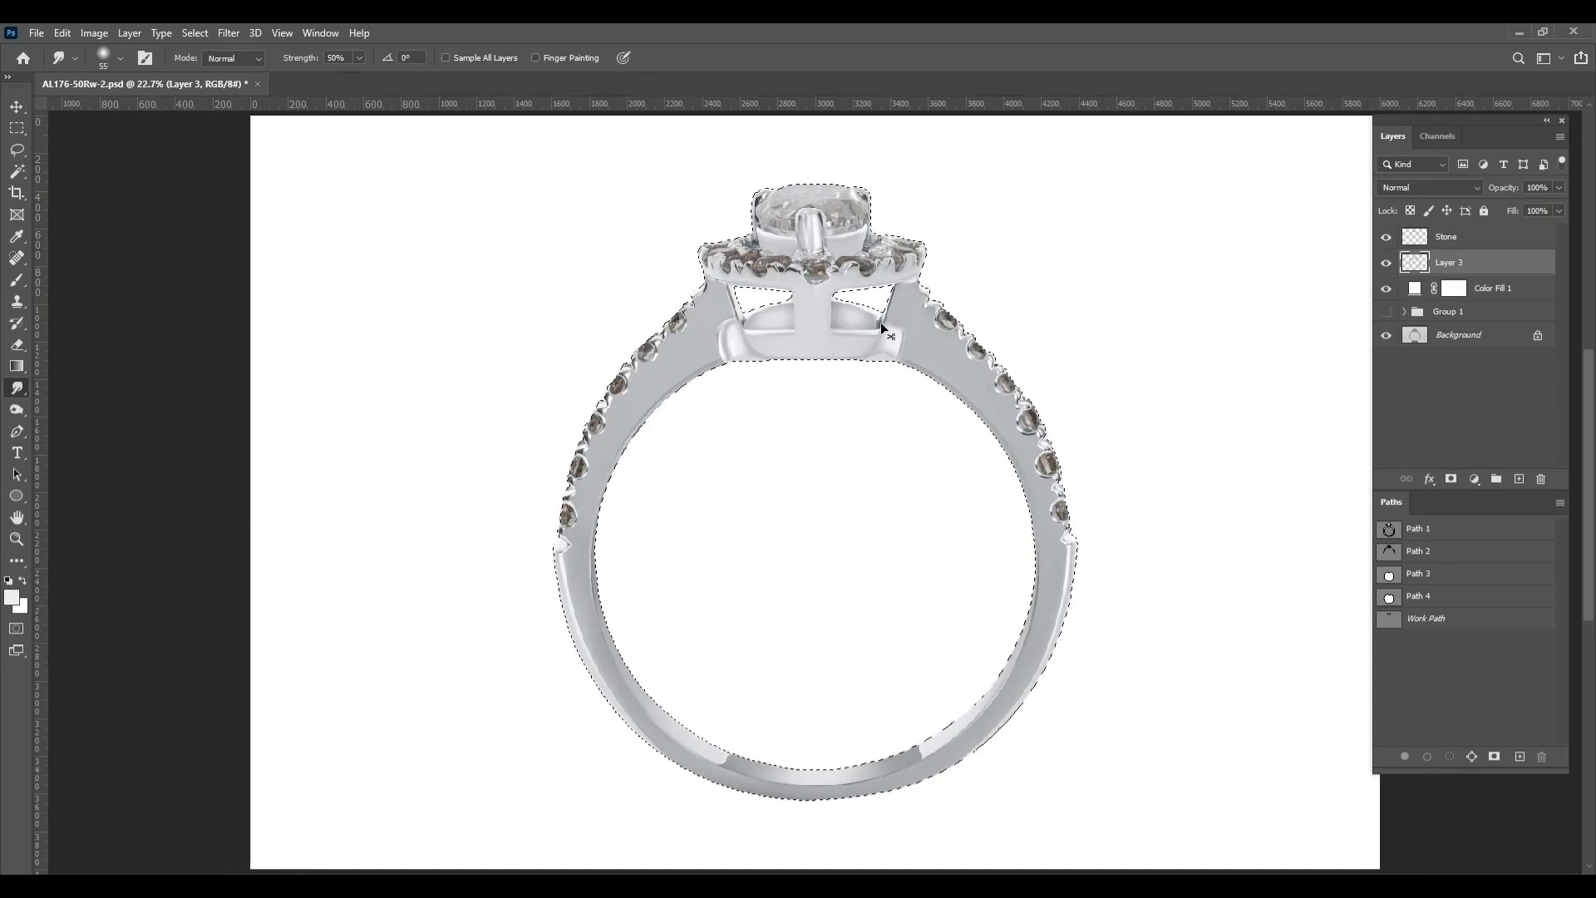
pyautogui.hotkey('ctrl', 'd')
# Select the outline of the Stone layer and set its Hue/Saturation to Saturation -100 and Lightness +45
pyautogui.click(1414, 239)
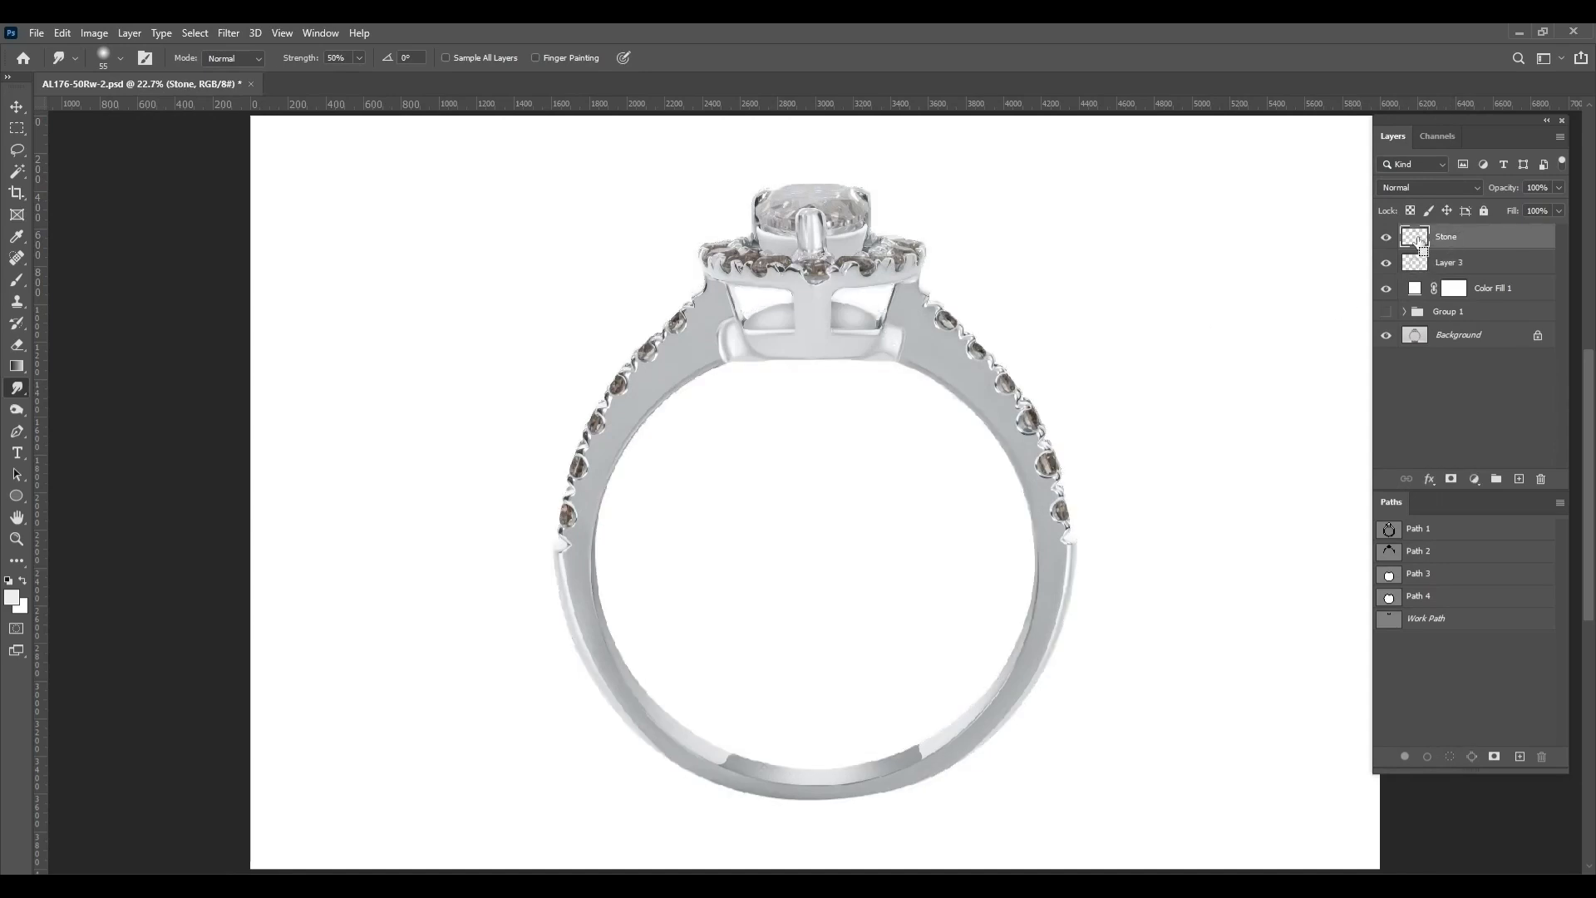
pyautogui.keyDown('ctrl'); pyautogui.click(1414, 238); pyautogui.keyUp('ctrl')
pyautogui.hotkey('ctrl', 'u')
pyautogui.moveTo(203, 398); pyautogui.dragTo(121, 398)
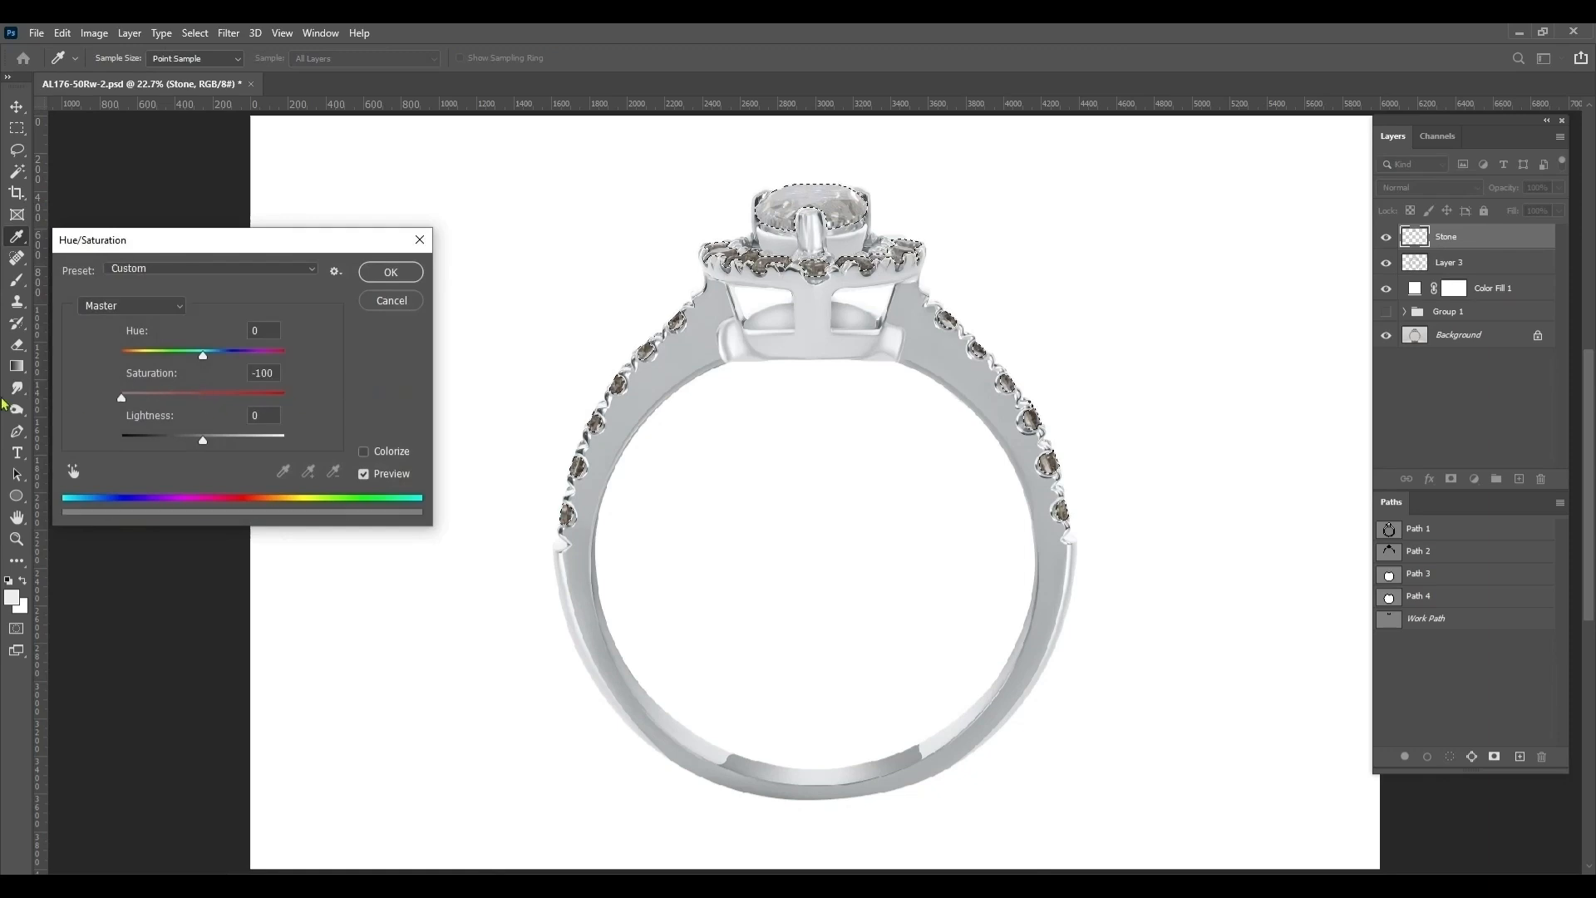
pyautogui.moveTo(204, 442); pyautogui.dragTo(240, 447)
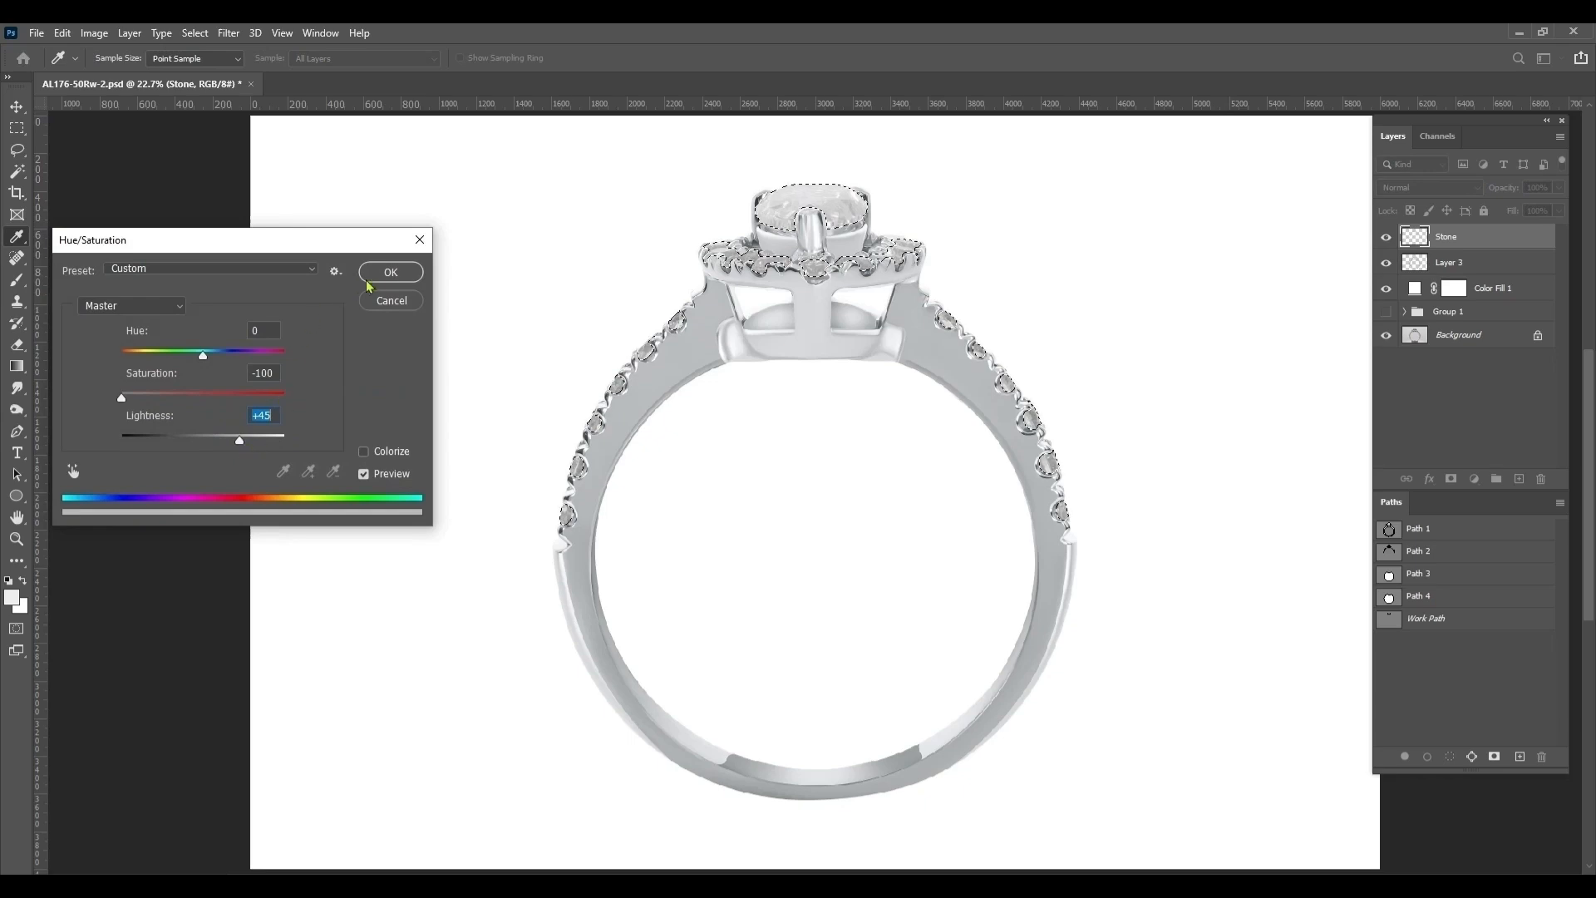
pyautogui.click(391, 272)
# Apply Camera Raw to the selected stones with Texture +35, Clarity +28 and Contrast +43, and deselect them
pyautogui.scroll(1, 1004, 285)
pyautogui.scroll(3, 1004, 285)
pyautogui.hotkey('ctrl', 'shift', 'a')
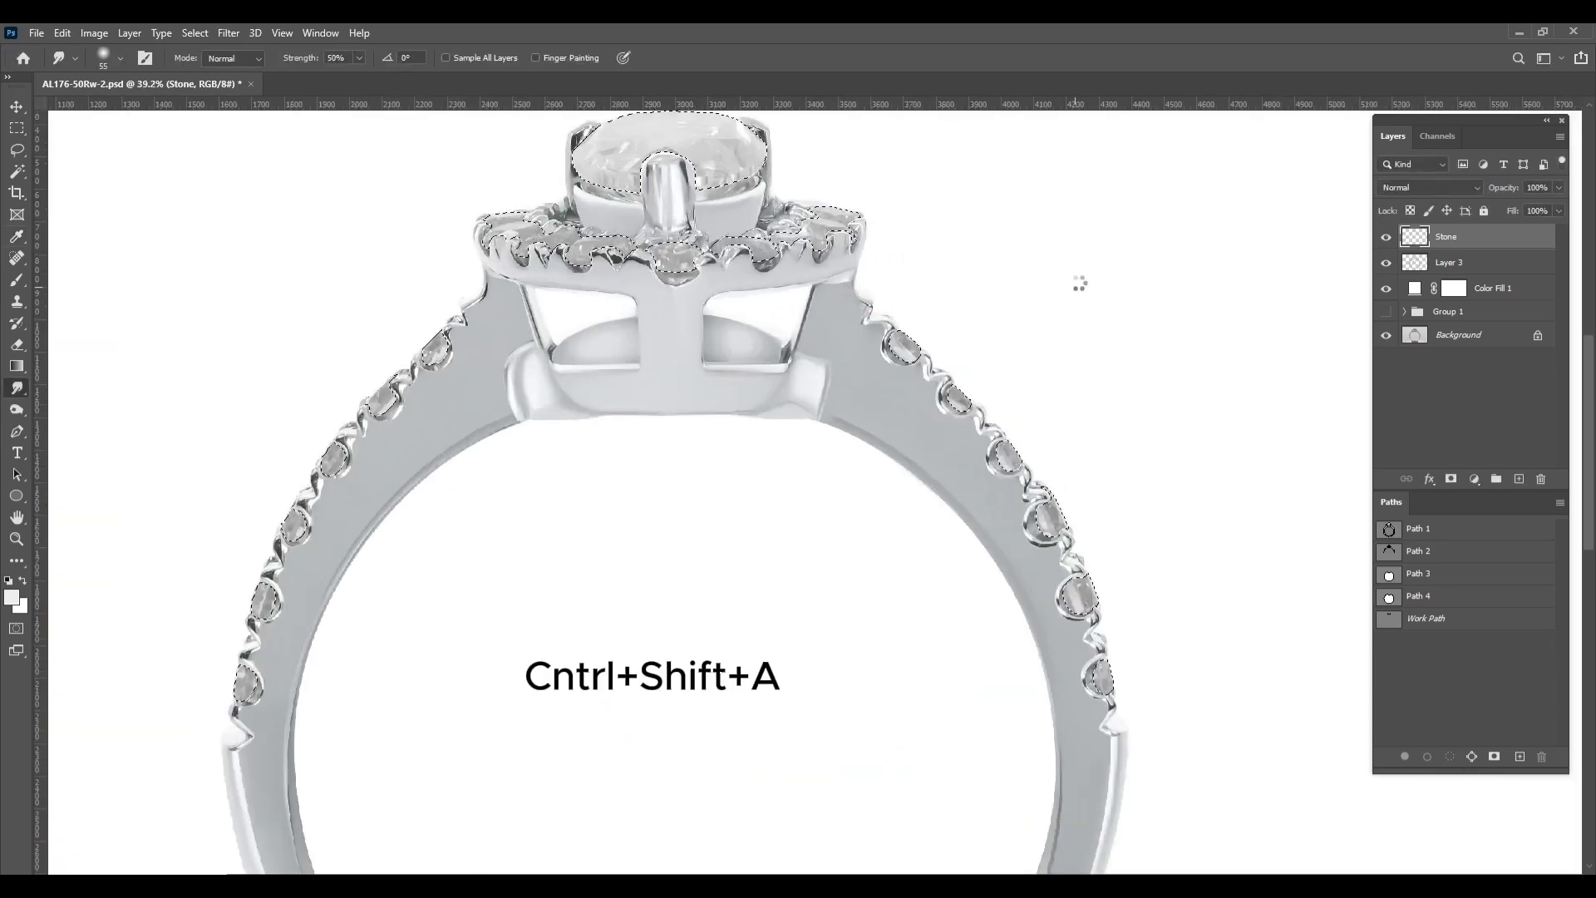
pyautogui.scroll(2, 1337, 424)
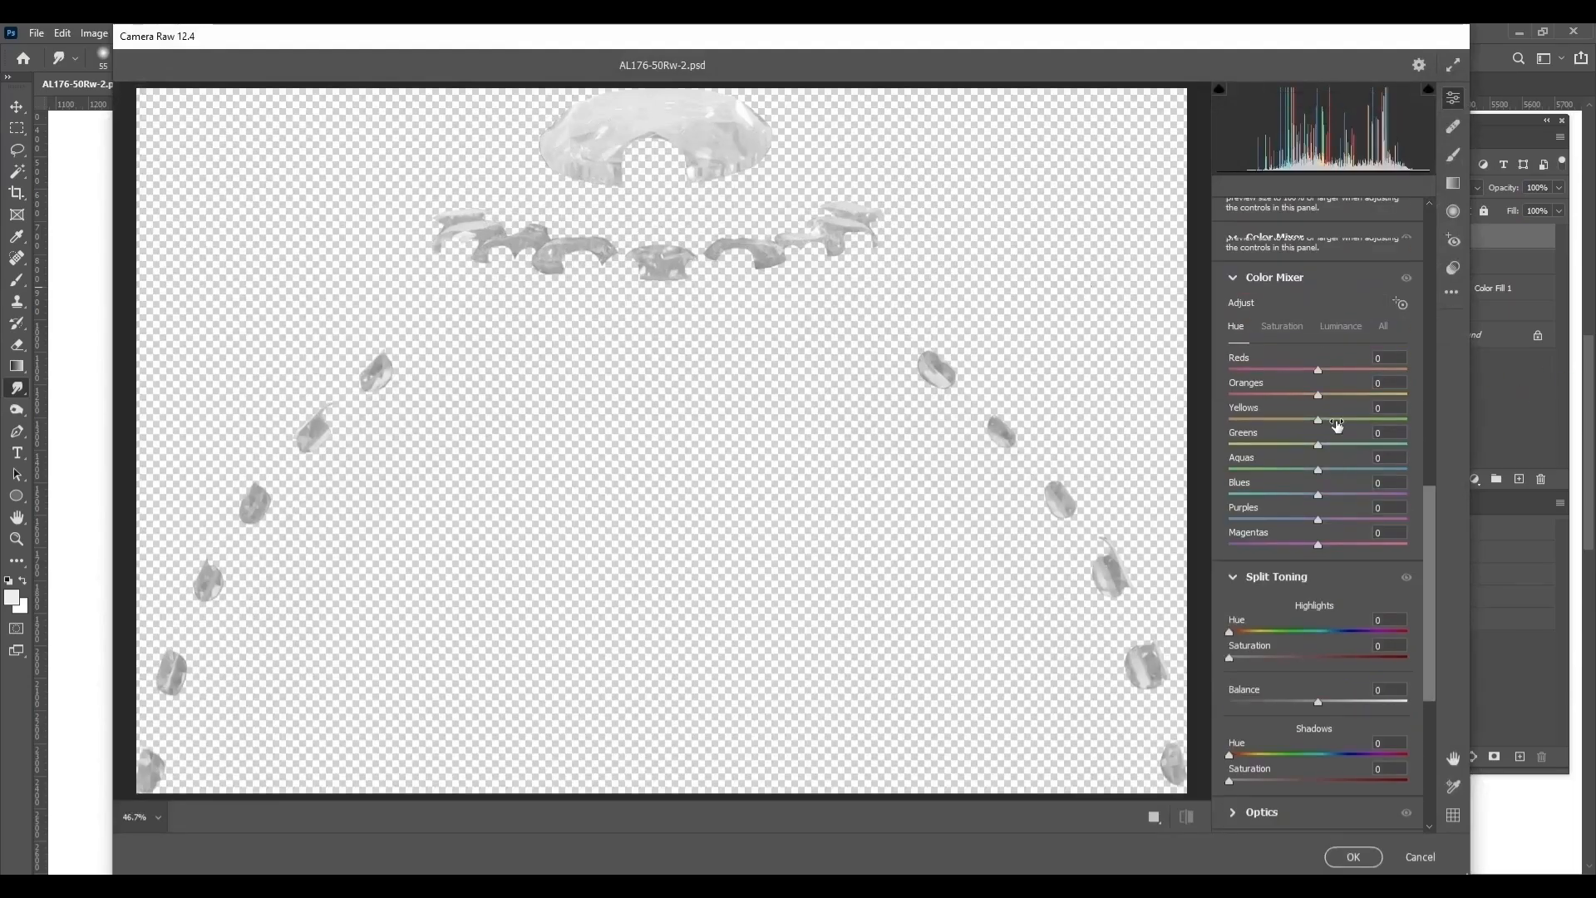
pyautogui.scroll(4, 1337, 424)
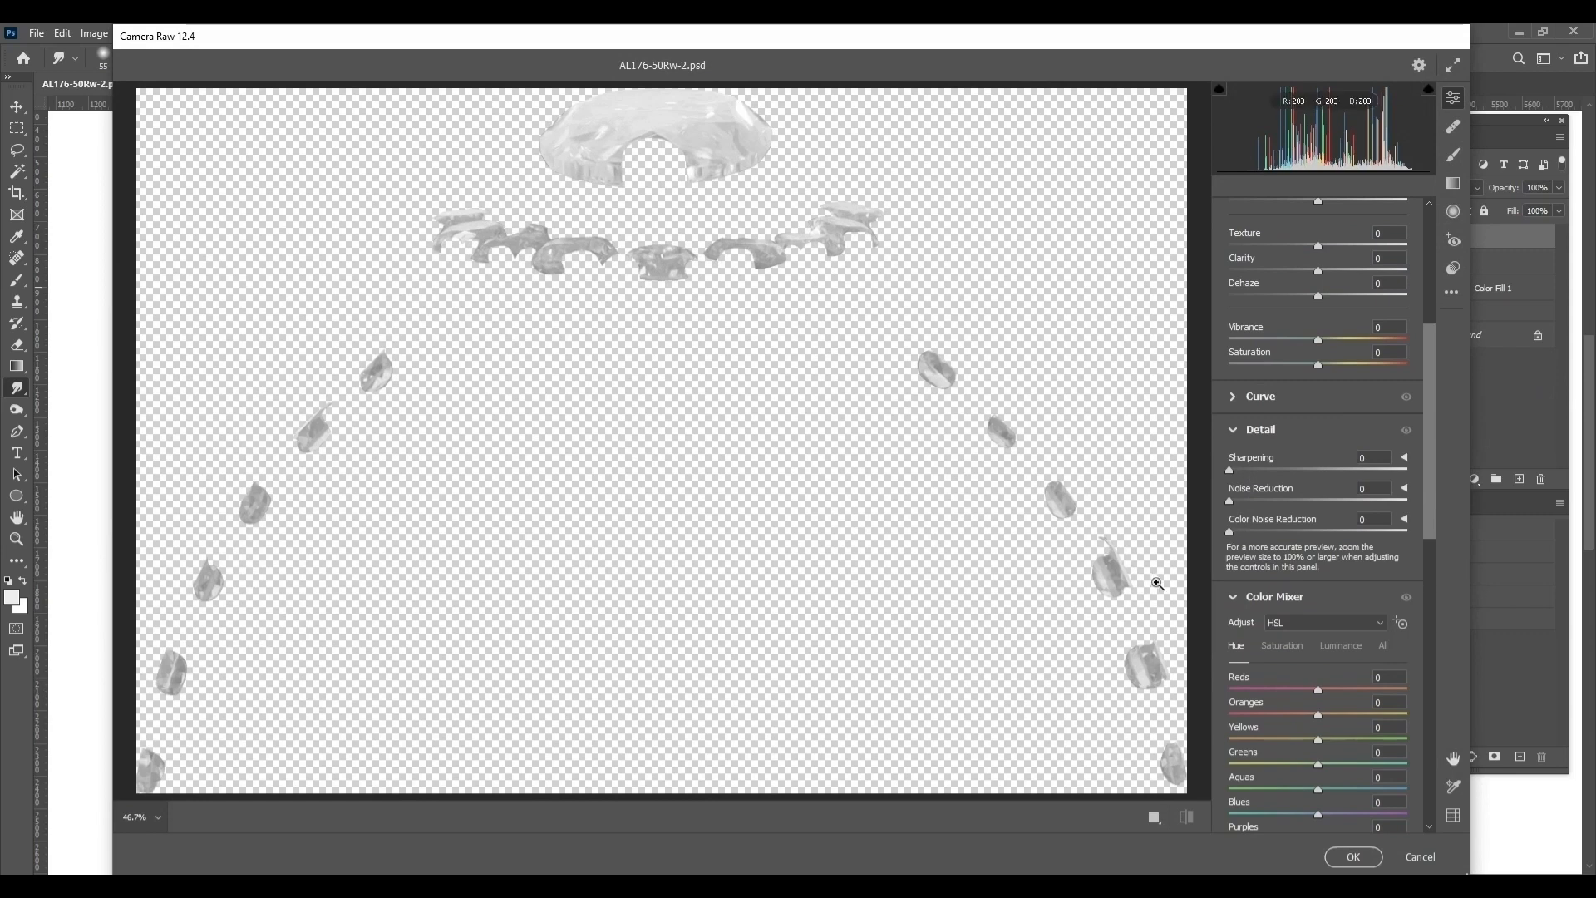
pyautogui.scroll(4, 1297, 498)
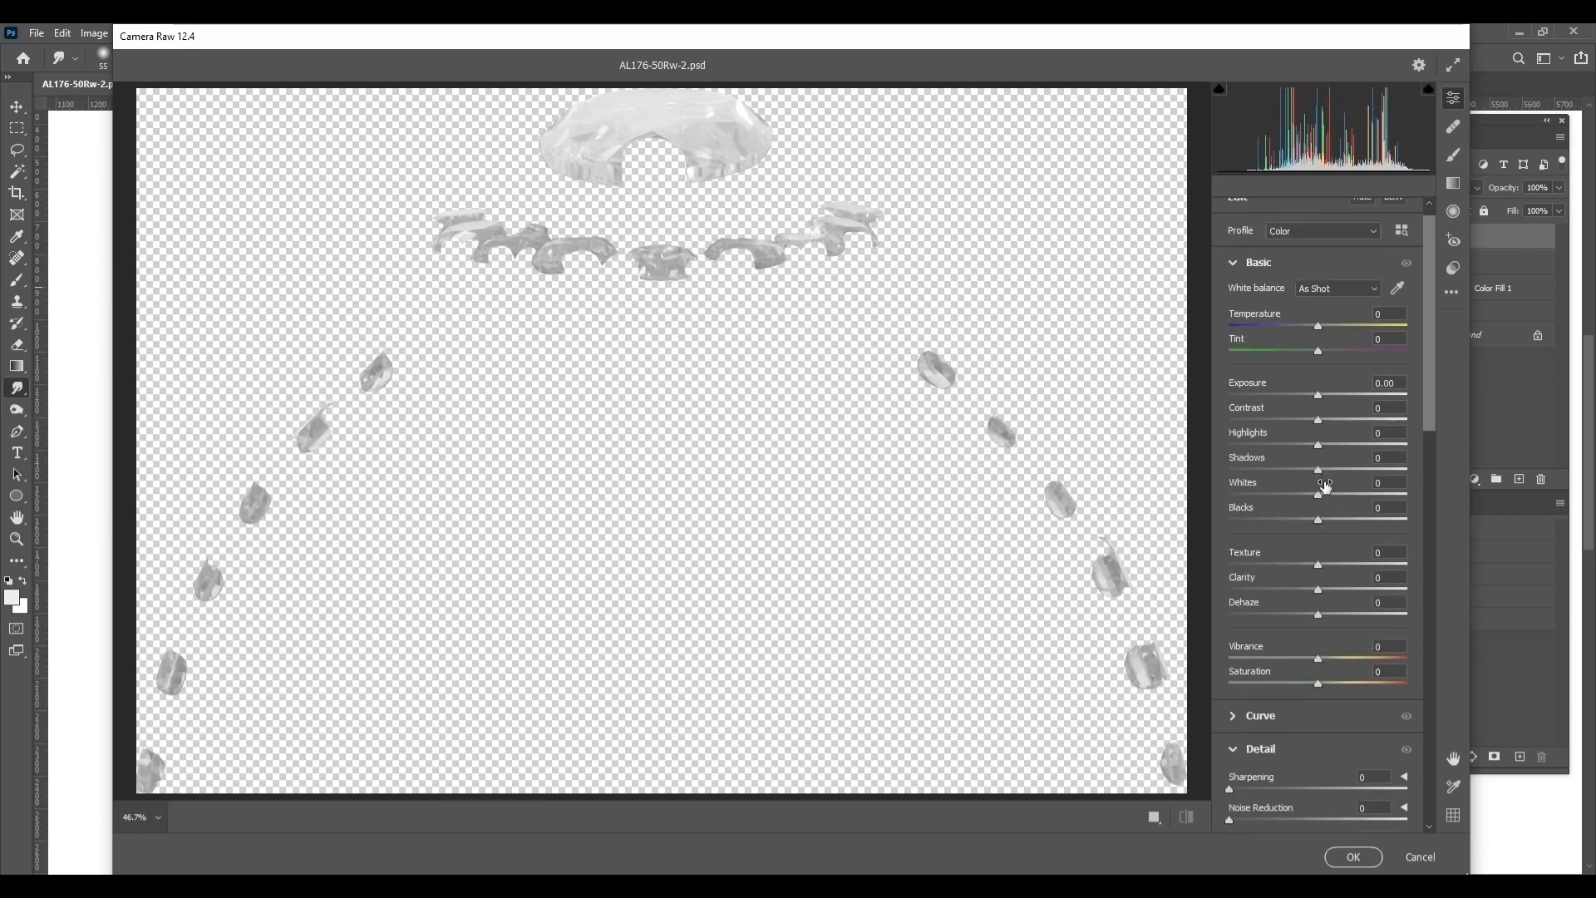
pyautogui.moveTo(1319, 564); pyautogui.dragTo(1344, 589)
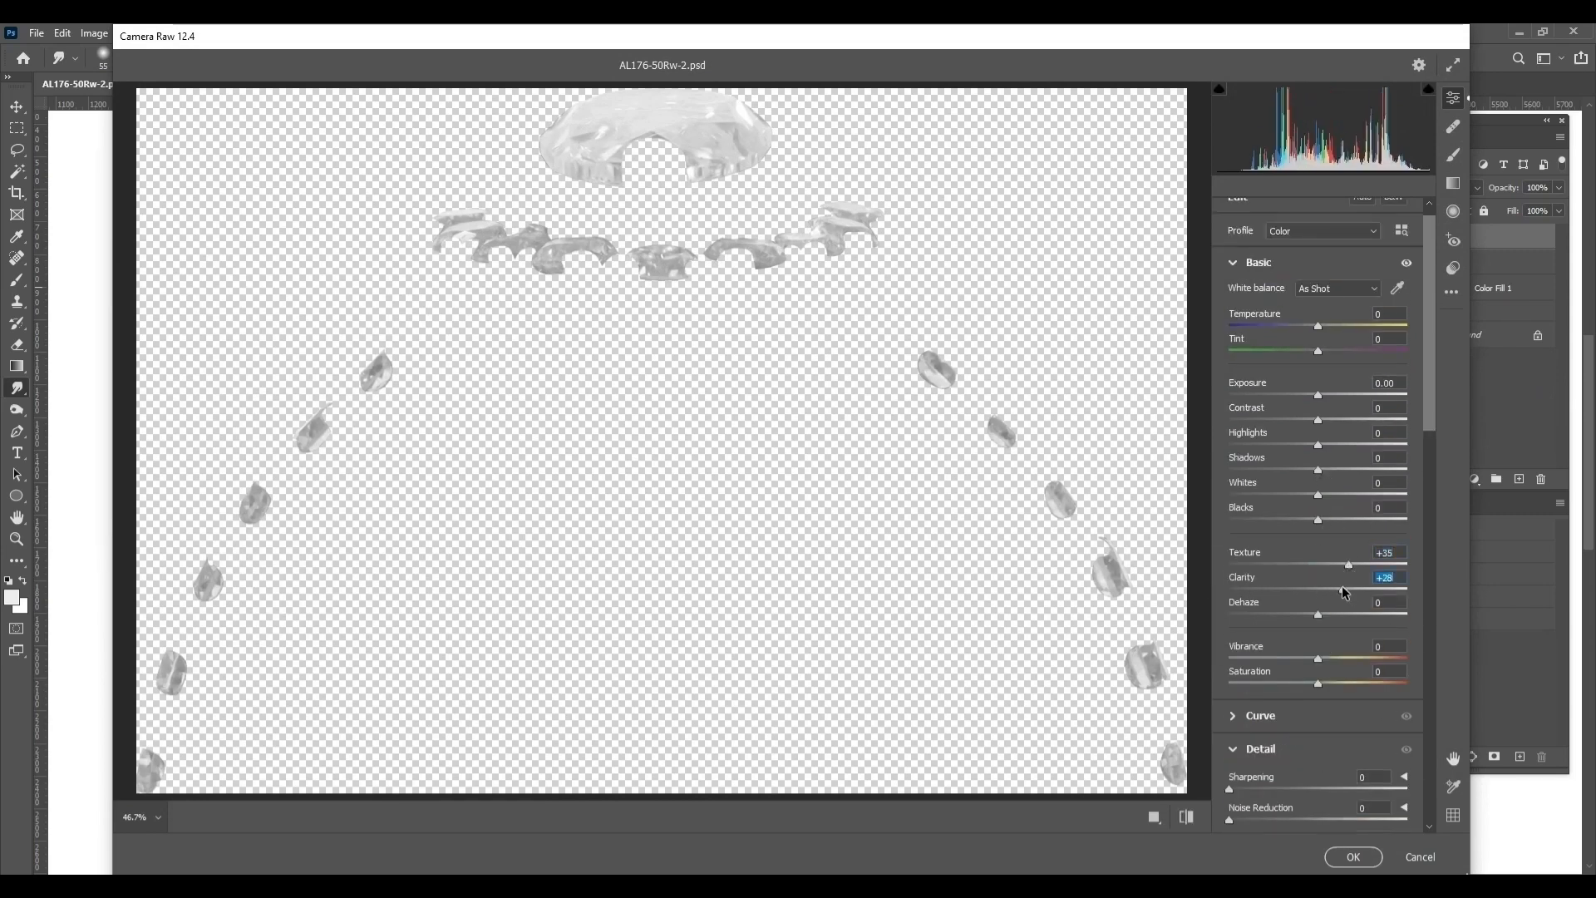
pyautogui.scroll(1, 1344, 582)
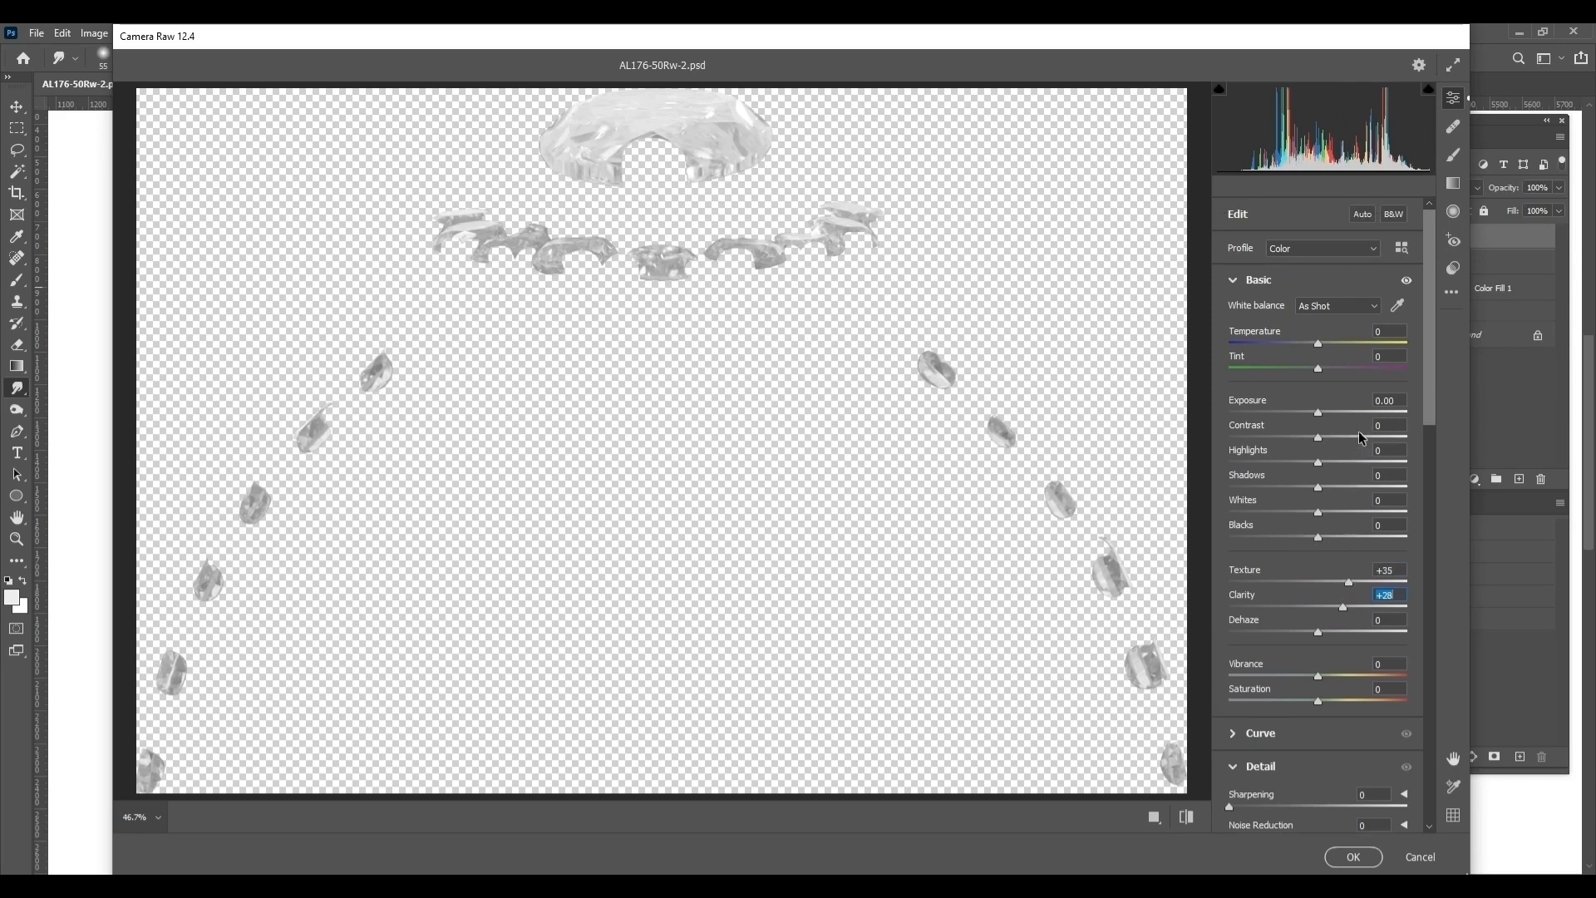
pyautogui.moveTo(1362, 438); pyautogui.dragTo(1358, 444)
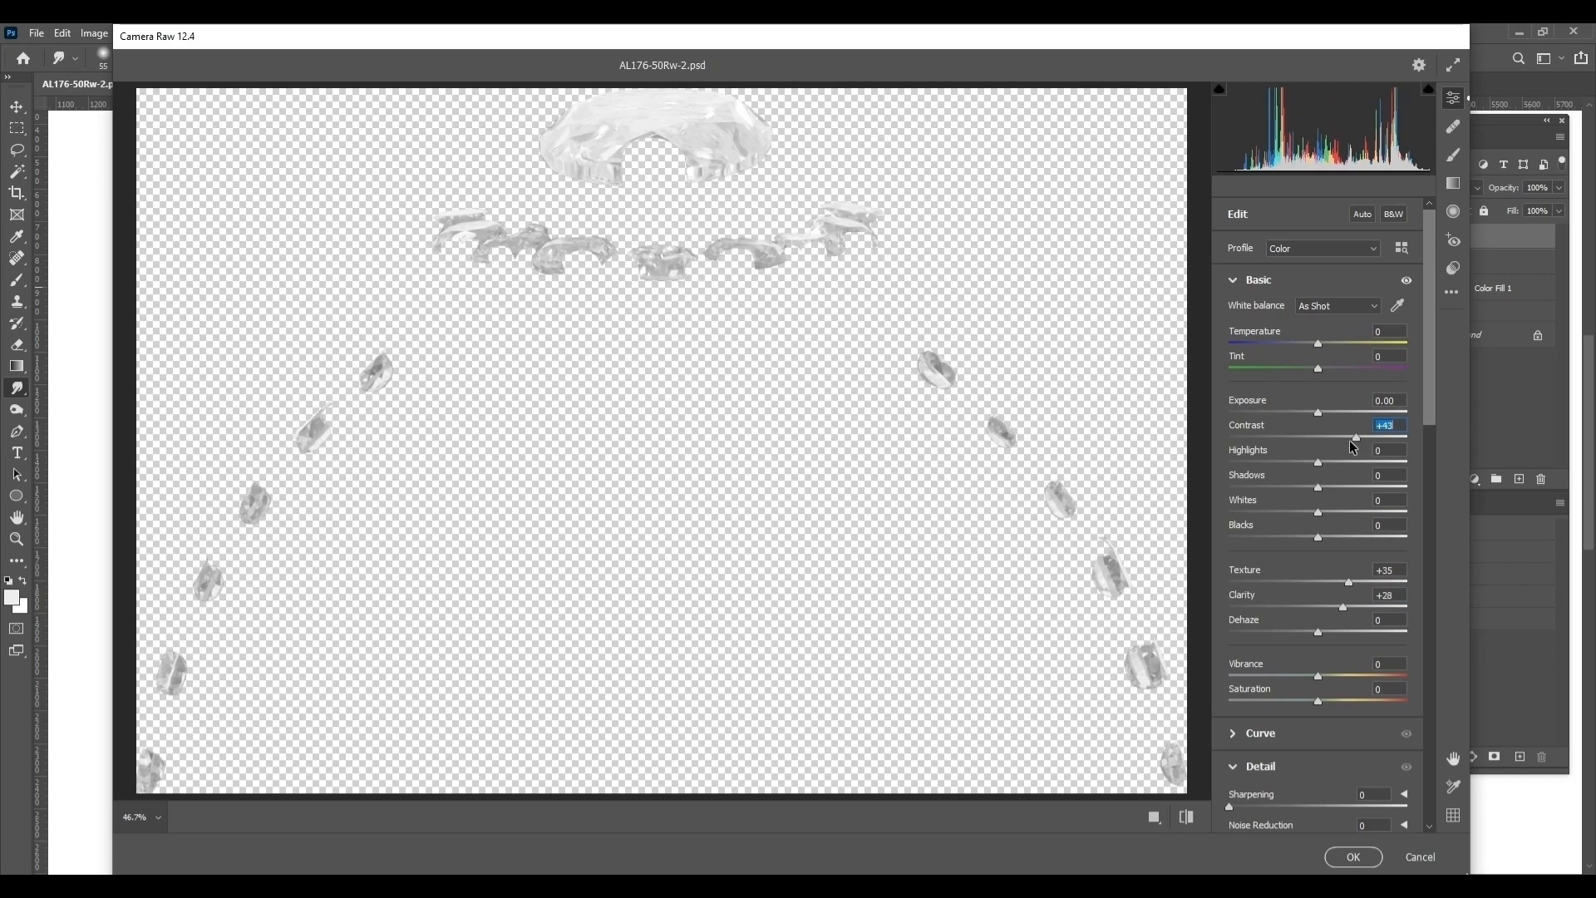
pyautogui.click(1352, 856)
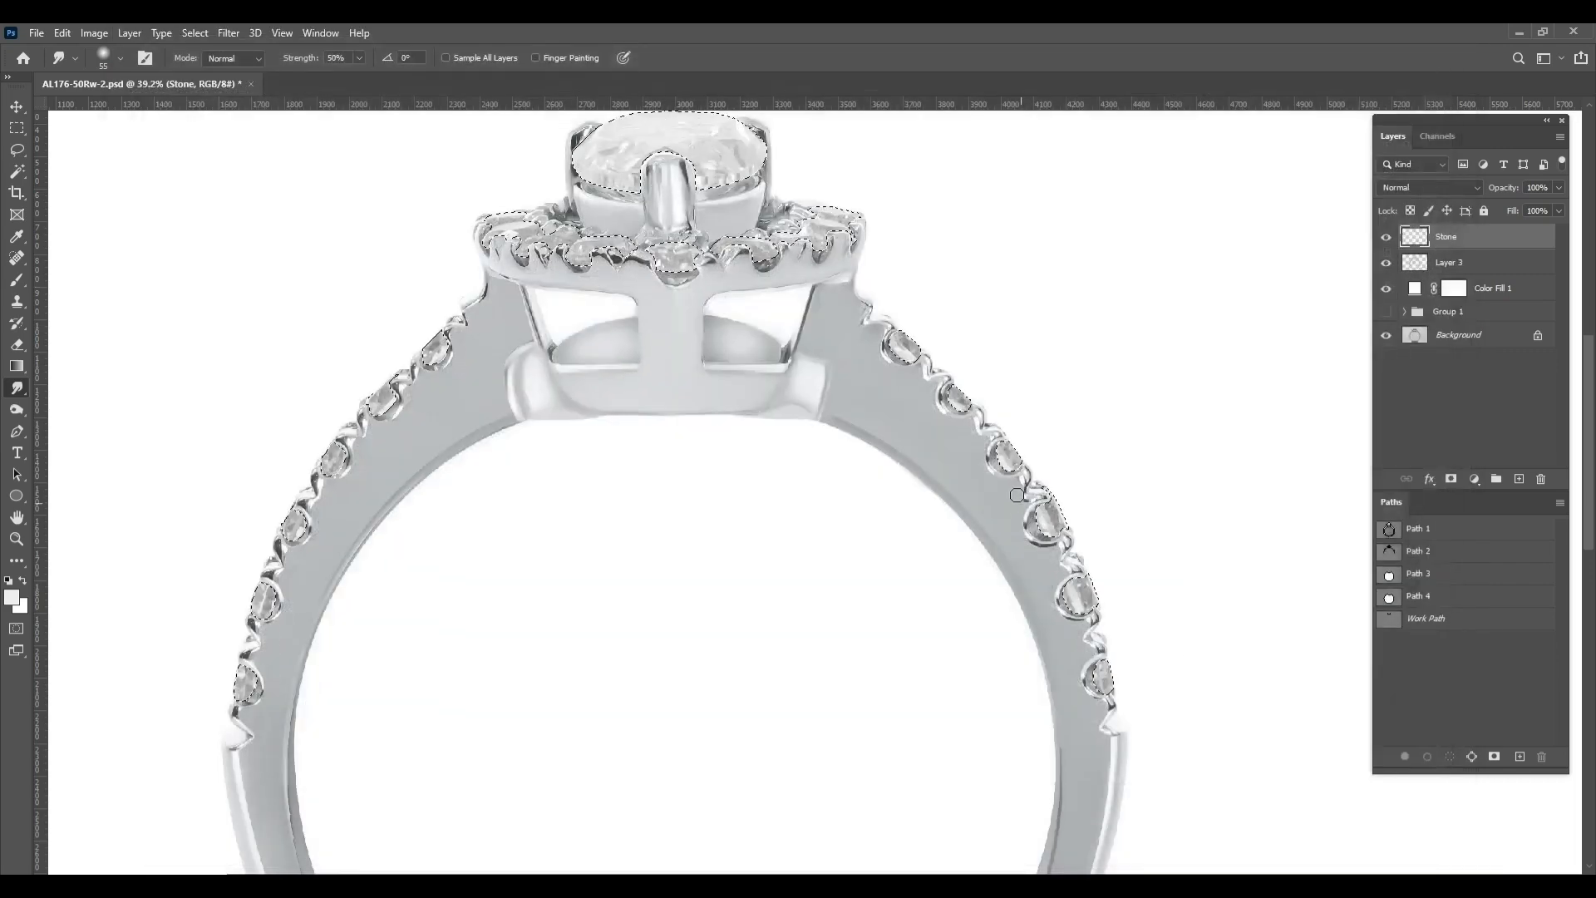
pyautogui.hotkey('ctrl', 'd')
# Apply Camera Raw to the Stone layer again with Texture +82, Clarity +69 and Exposure -0.80
pyautogui.scroll(5, 936, 425)
pyautogui.moveTo(567, 377); pyautogui.dragTo(759, 556)
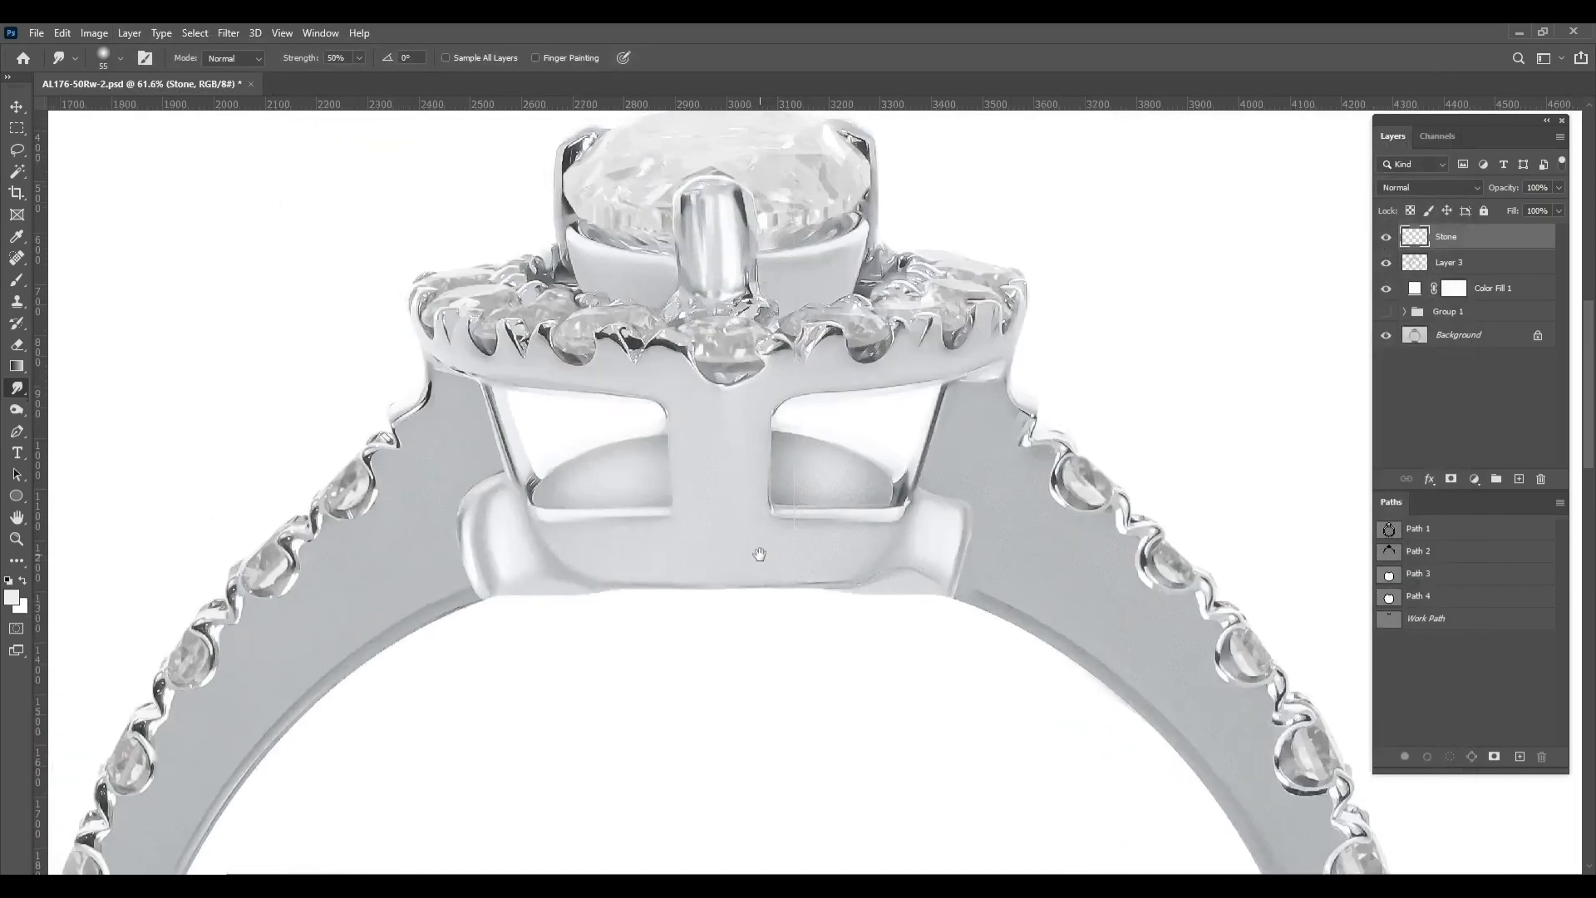
pyautogui.keyDown('ctrl'); pyautogui.click(1415, 237); pyautogui.keyUp('ctrl')
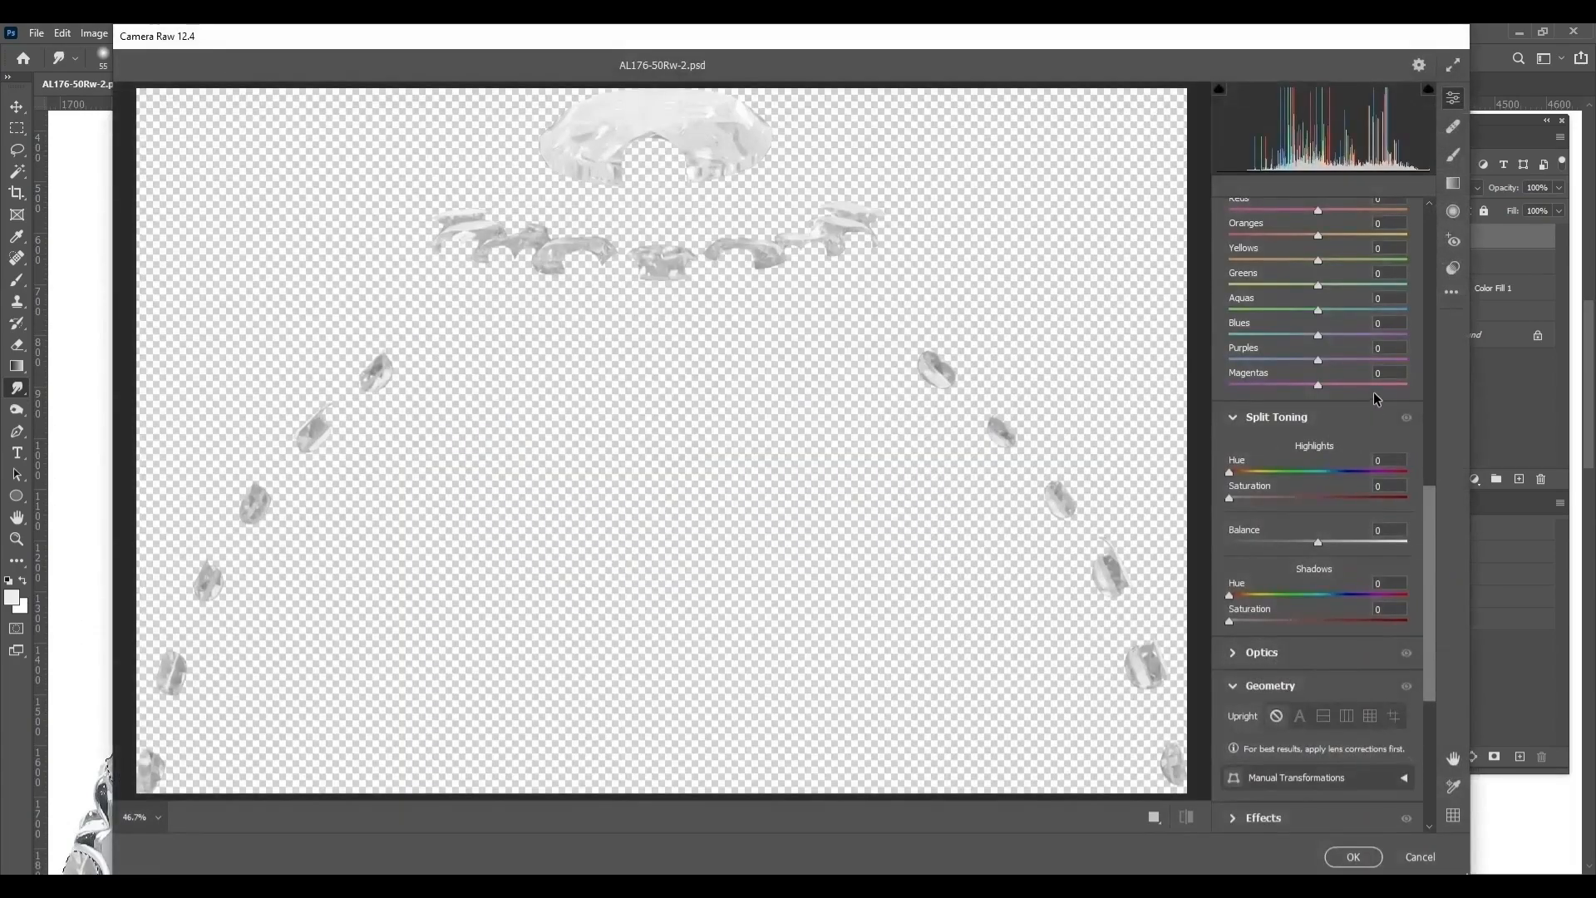
pyautogui.scroll(6, 1334, 432)
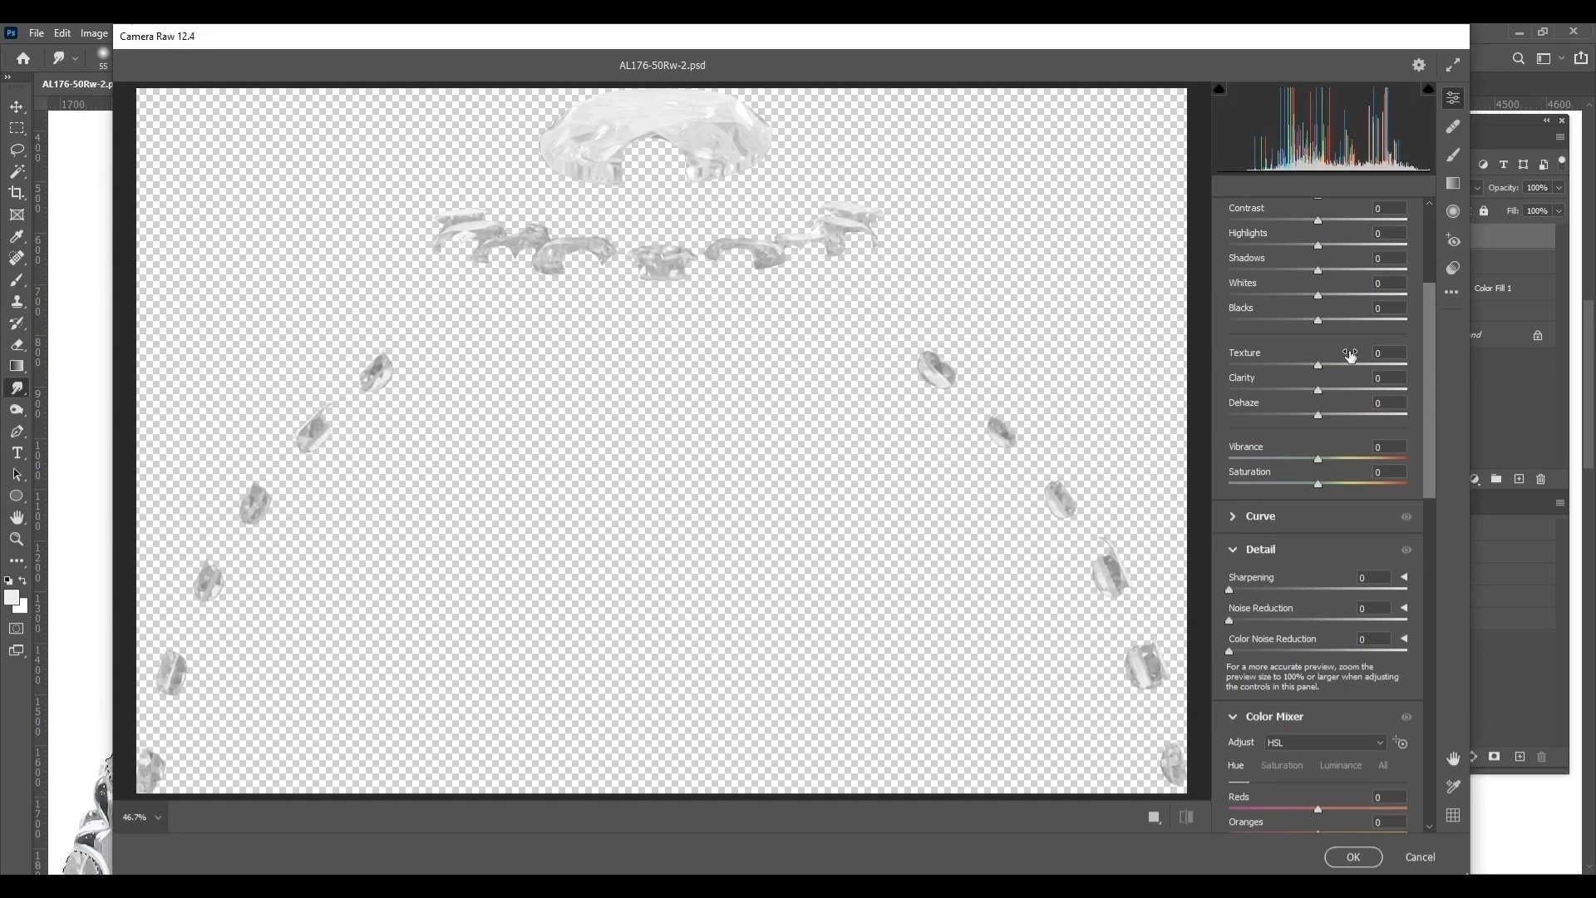
pyautogui.moveTo(1350, 366); pyautogui.dragTo(1392, 366)
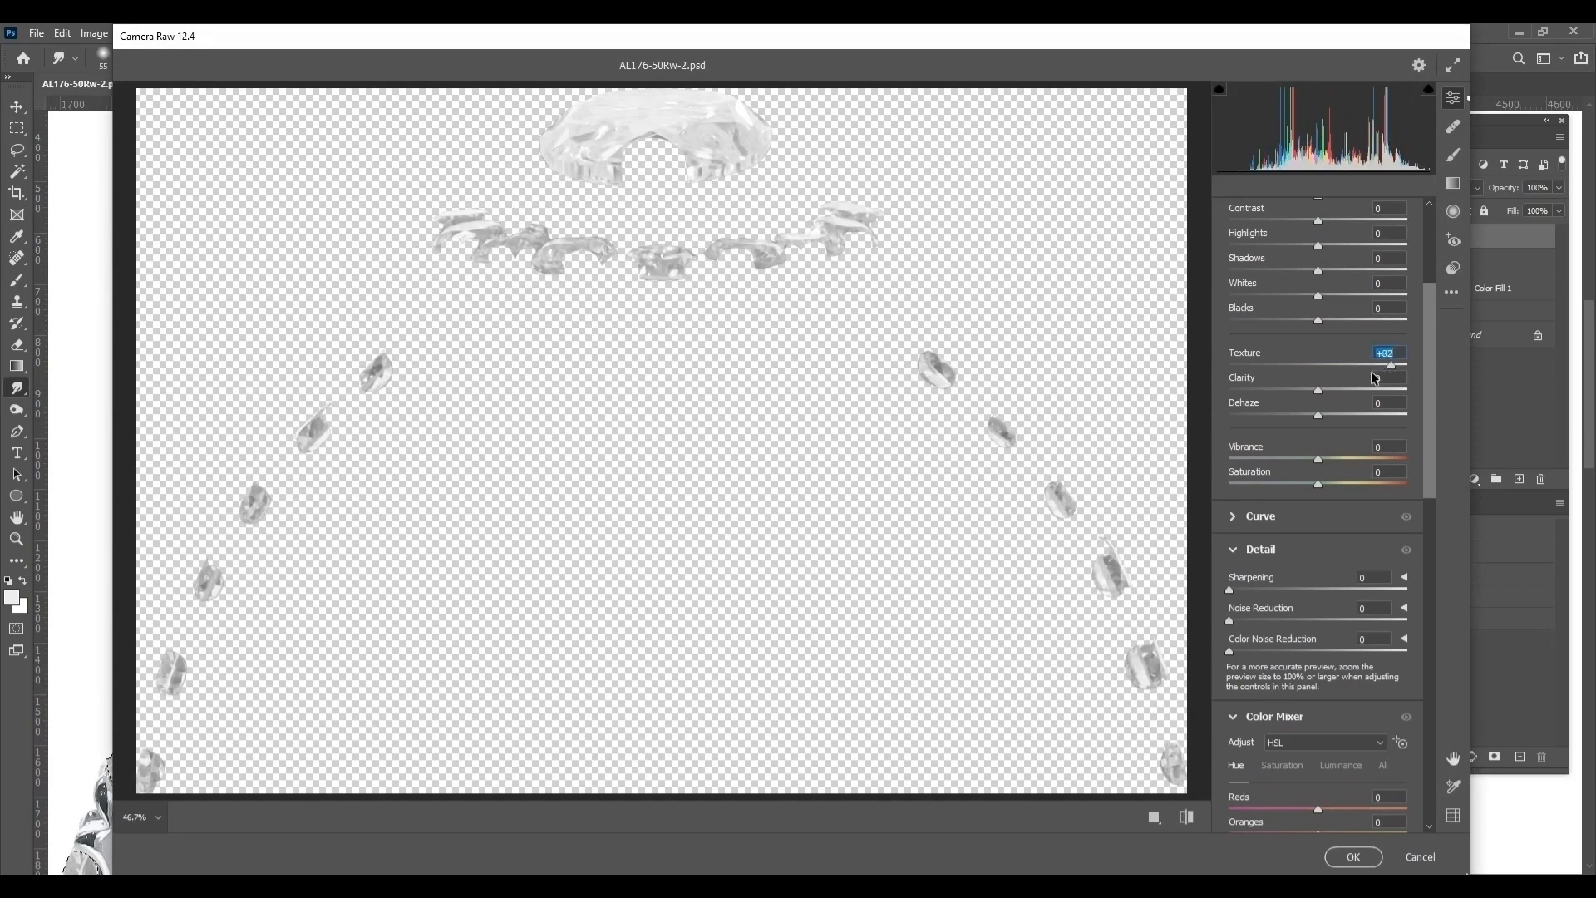
pyautogui.click(1355, 390)
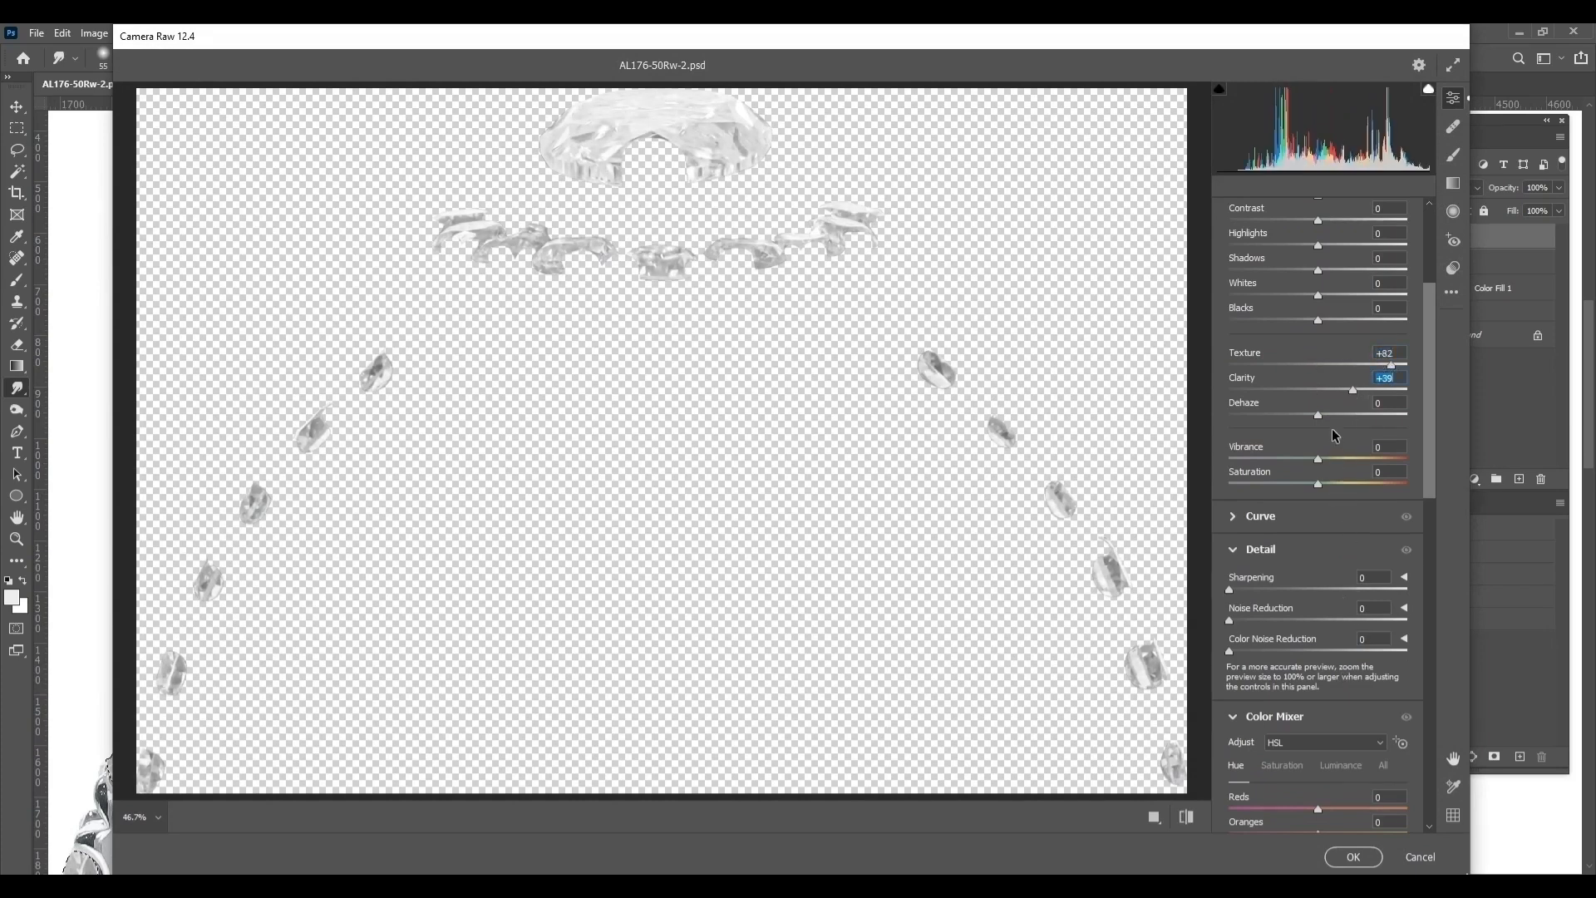
pyautogui.click(1337, 390)
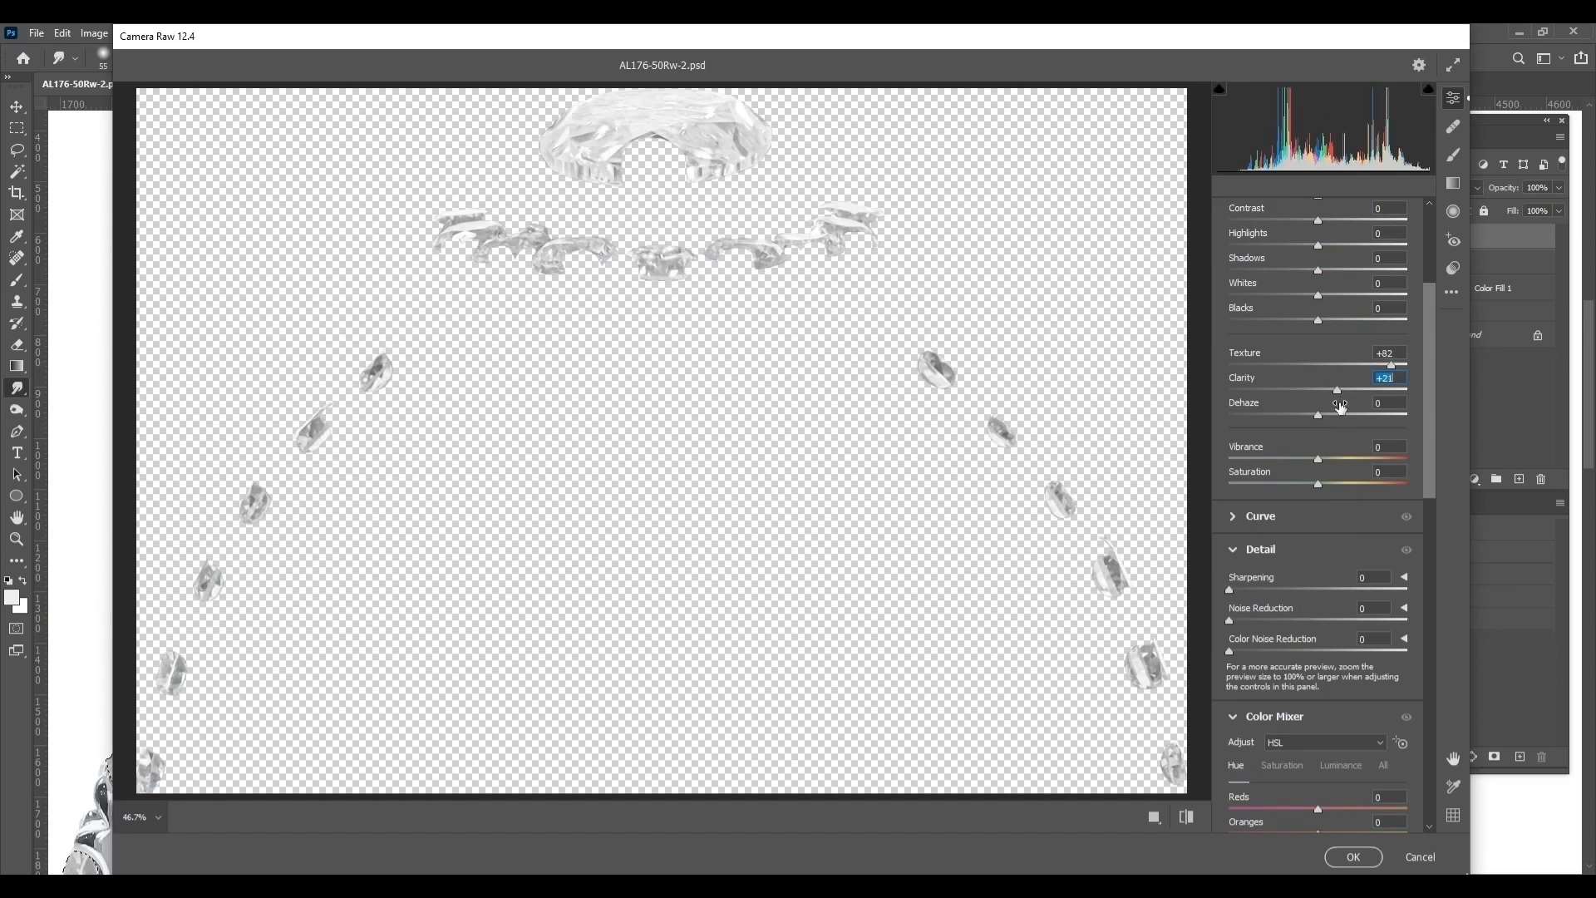
pyautogui.click(1380, 390)
pyautogui.scroll(3, 1331, 317)
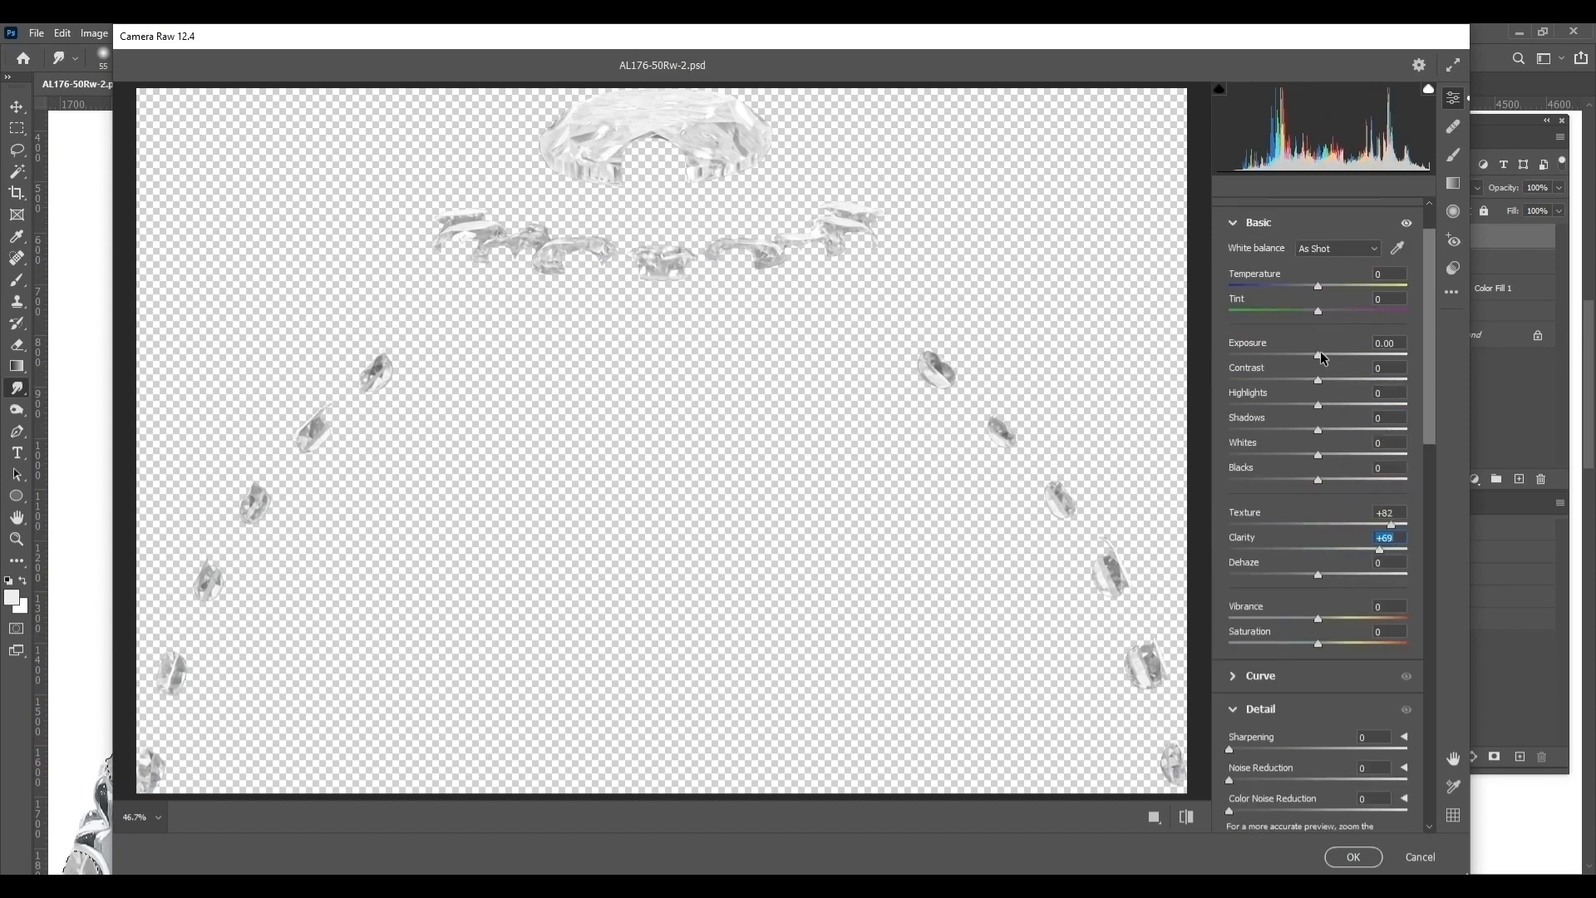
pyautogui.moveTo(1318, 359); pyautogui.dragTo(1304, 359)
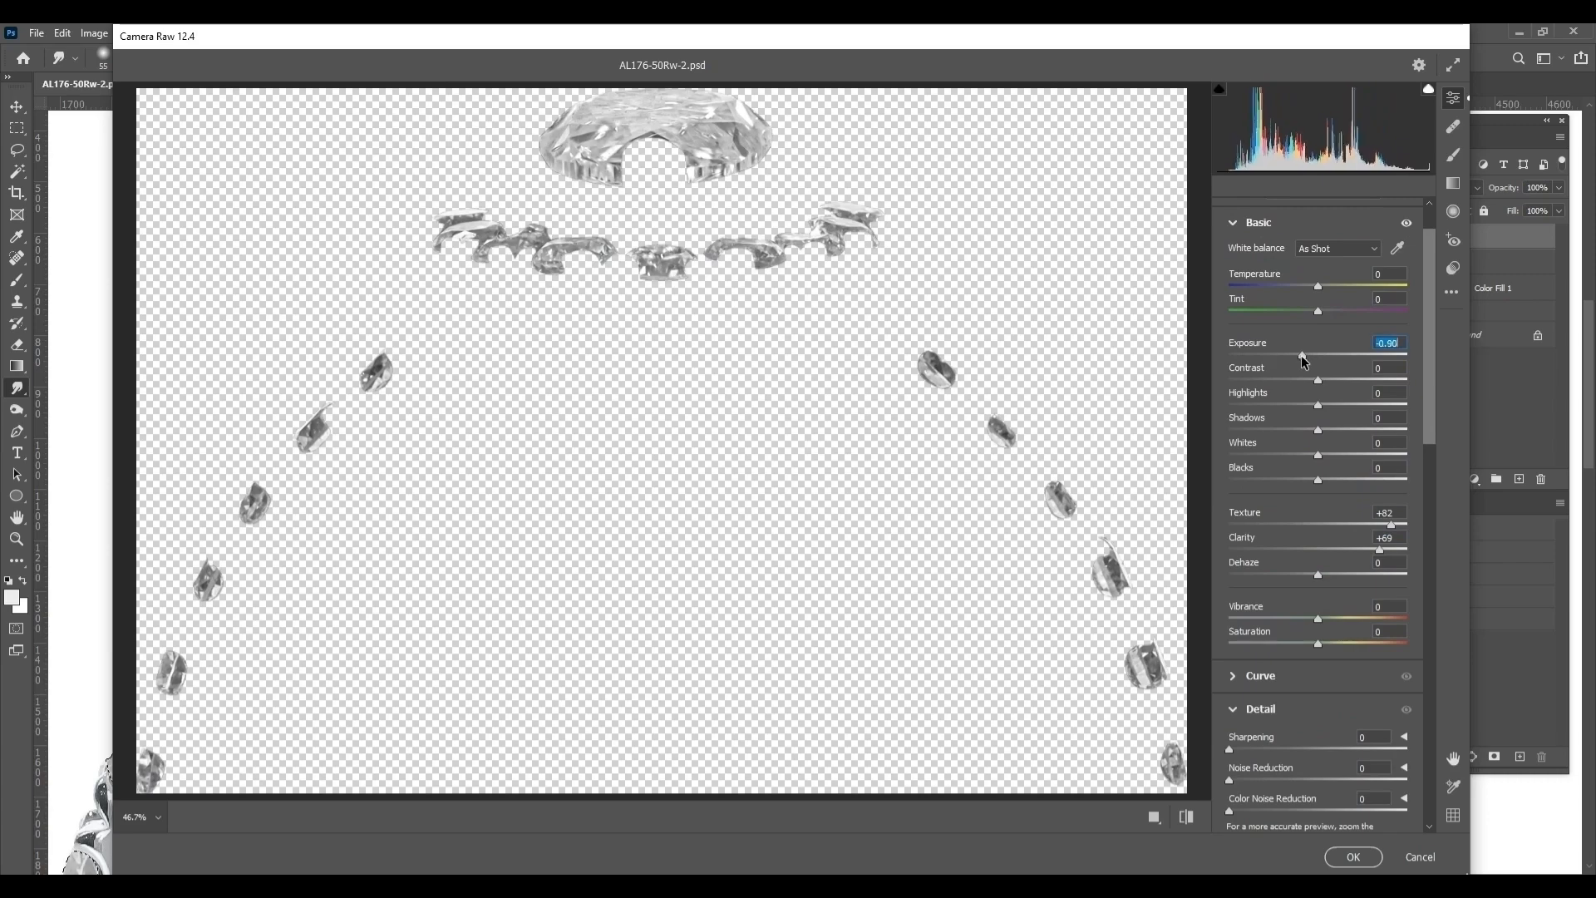
pyautogui.click(1353, 856)
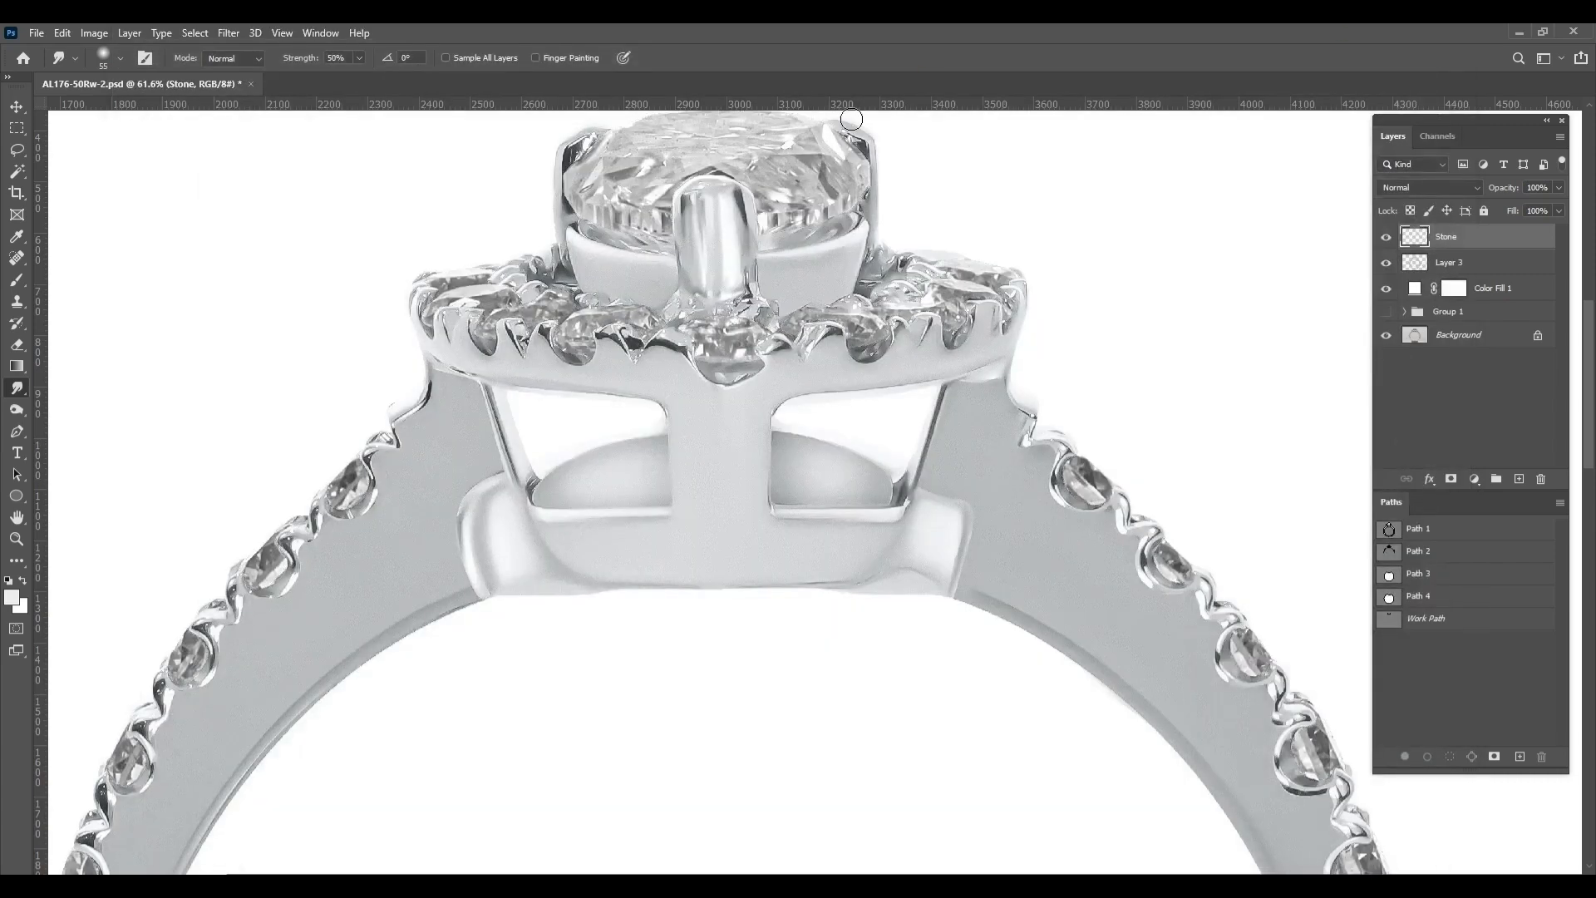
# Save the document and examine the ring's head and side stones up close
pyautogui.scroll(-3, 752, 237)
pyautogui.moveTo(753, 237); pyautogui.dragTo(764, 430)
pyautogui.scroll(2, 764, 430)
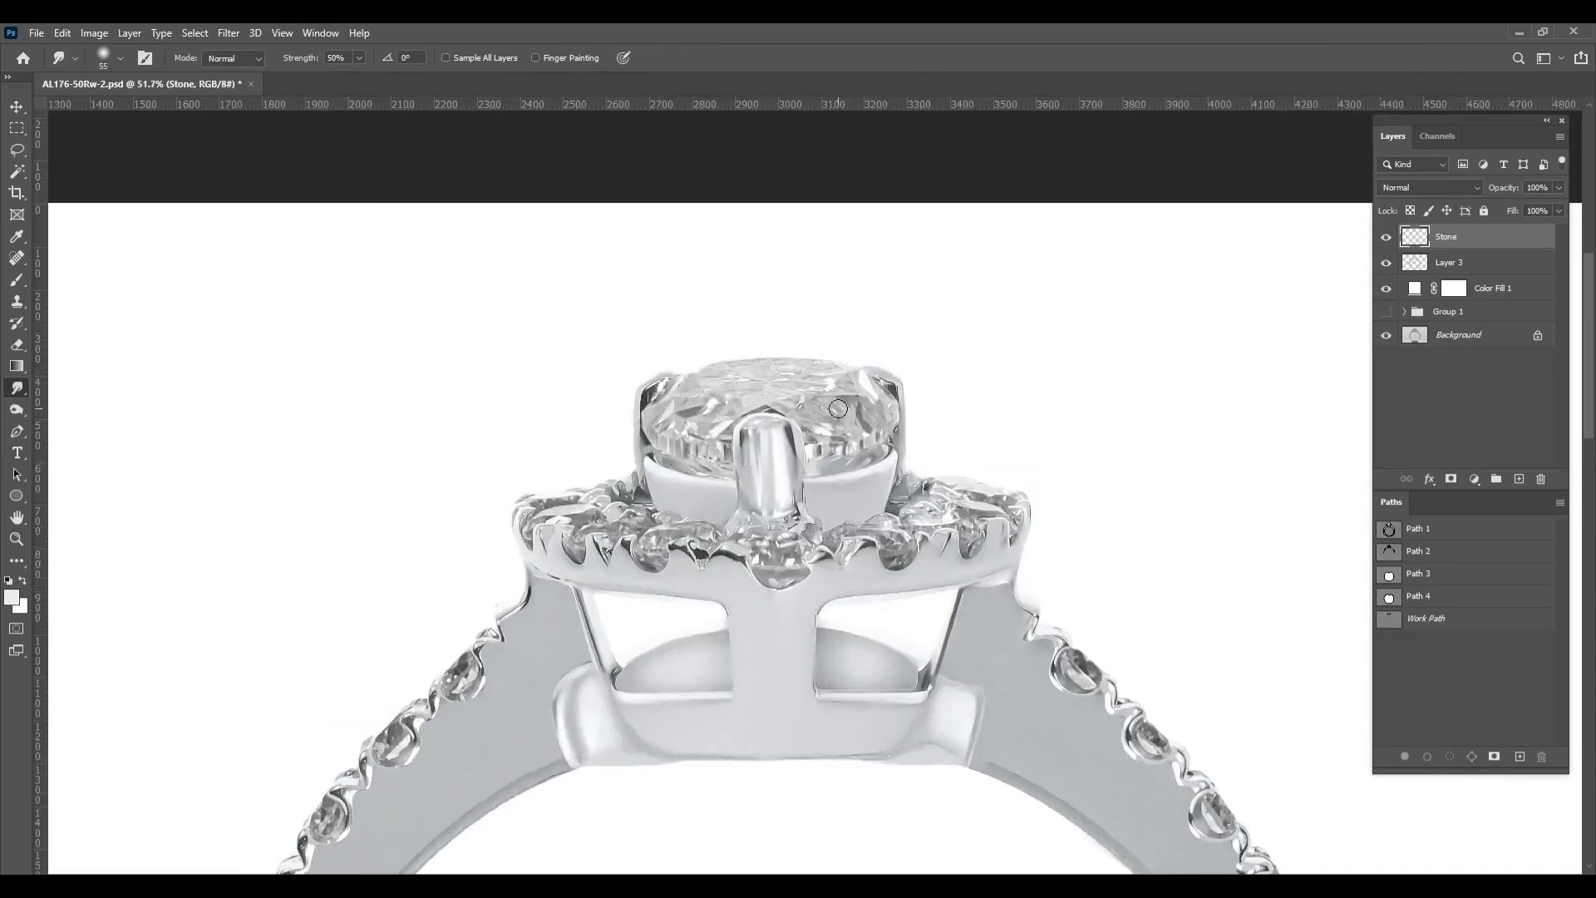
pyautogui.scroll(-3, 848, 420)
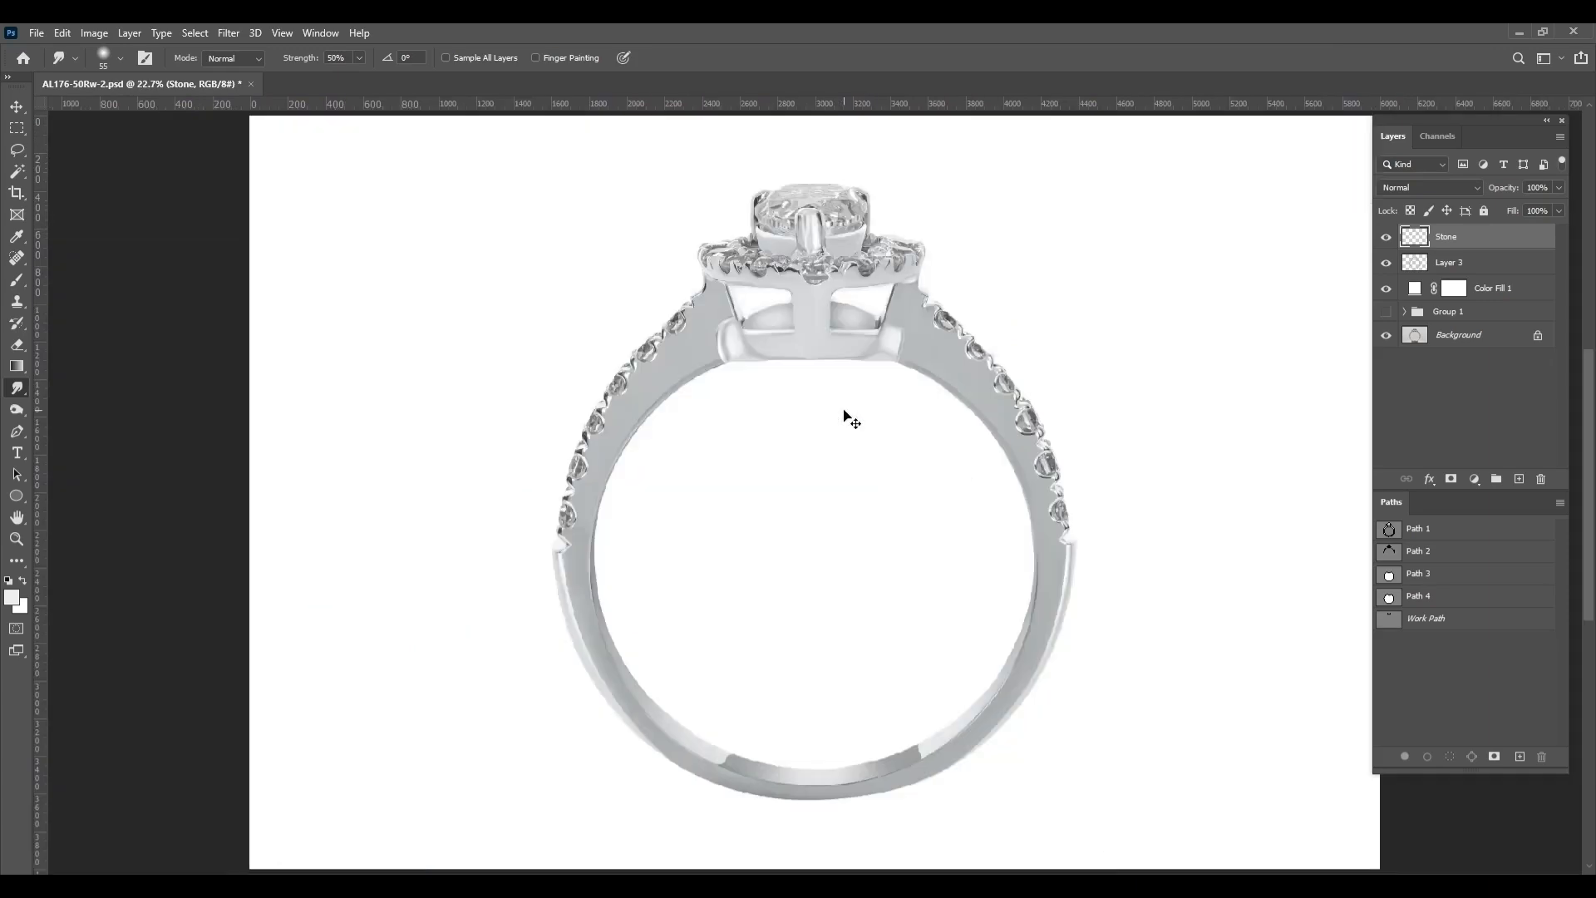
pyautogui.hotkey('ctrl', 's')
pyautogui.scroll(4, 846, 362)
pyautogui.moveTo(999, 247); pyautogui.dragTo(1068, 380)
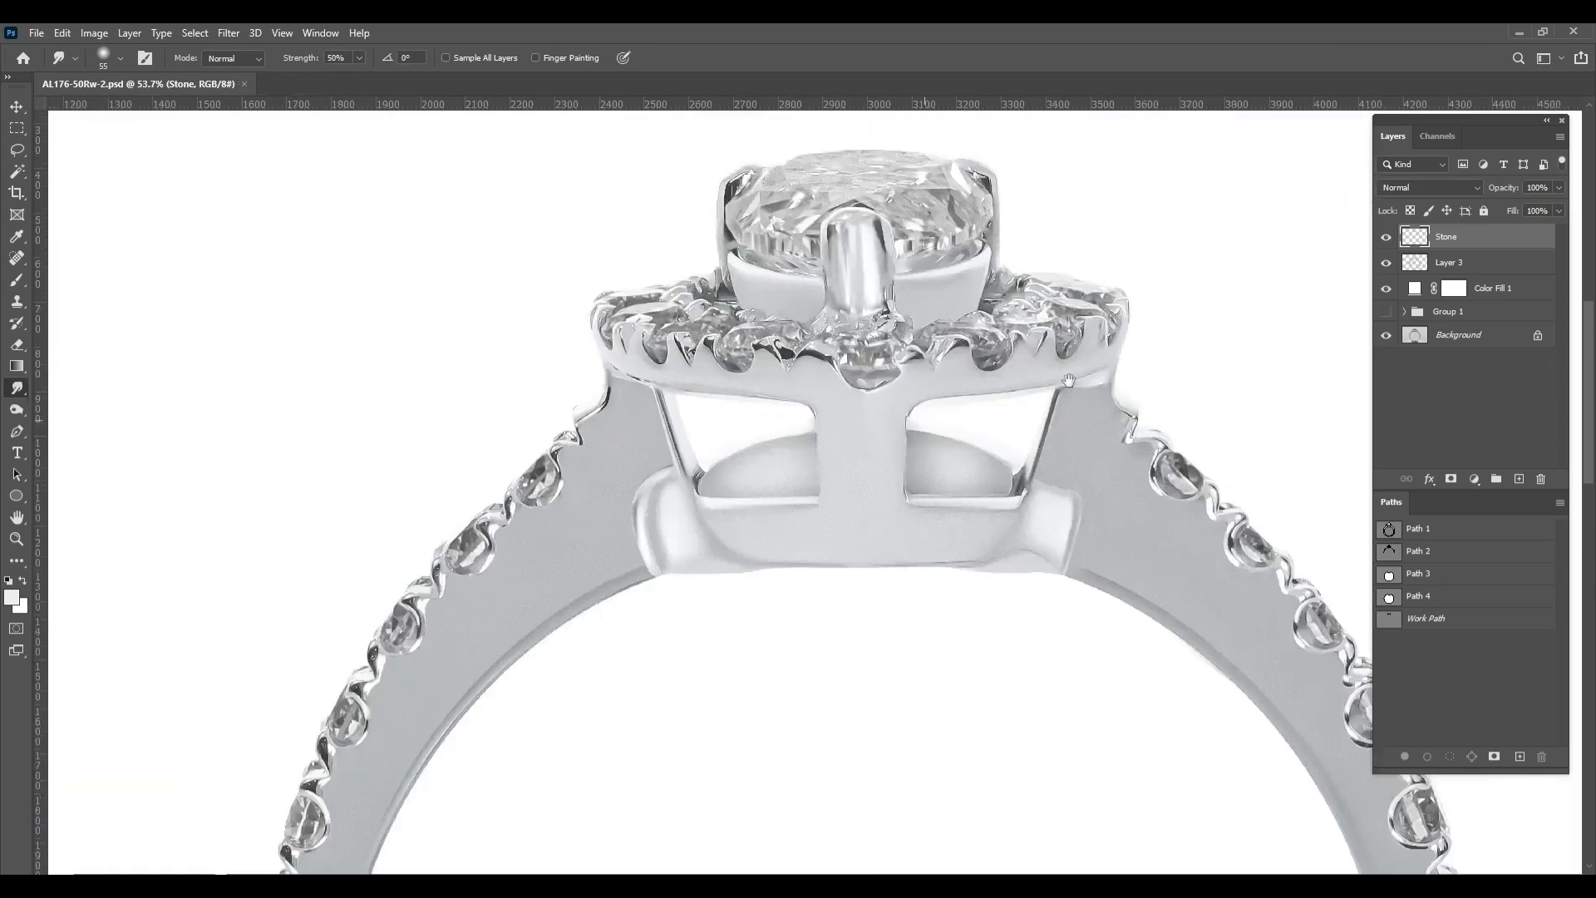
pyautogui.click(1491, 264)
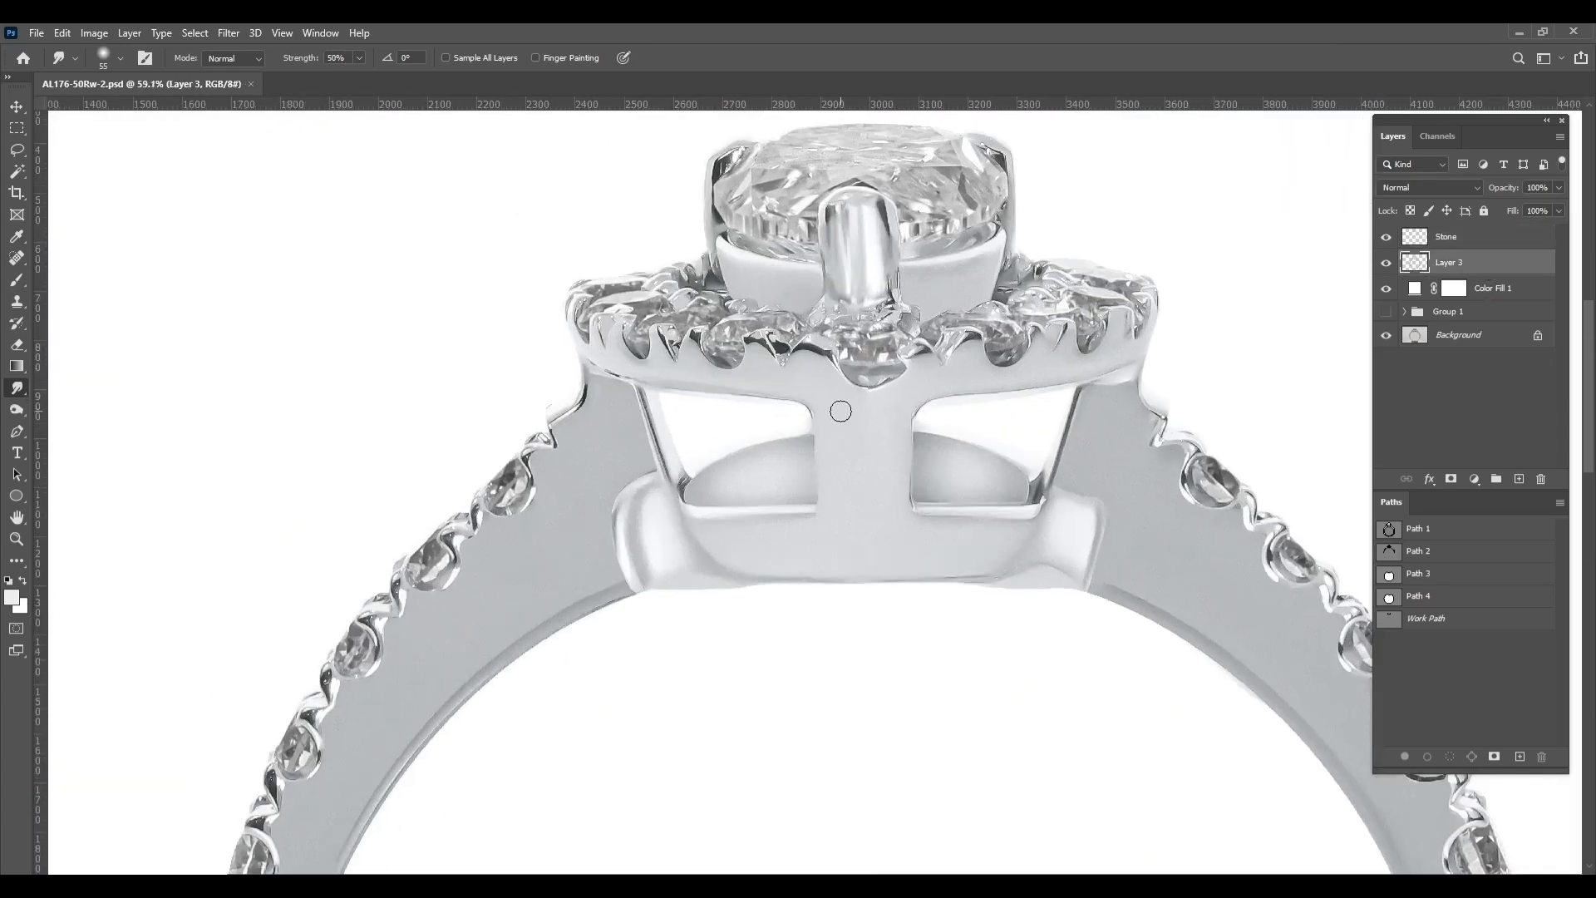
pyautogui.scroll(-2, 826, 413)
pyautogui.scroll(-5, 821, 419)
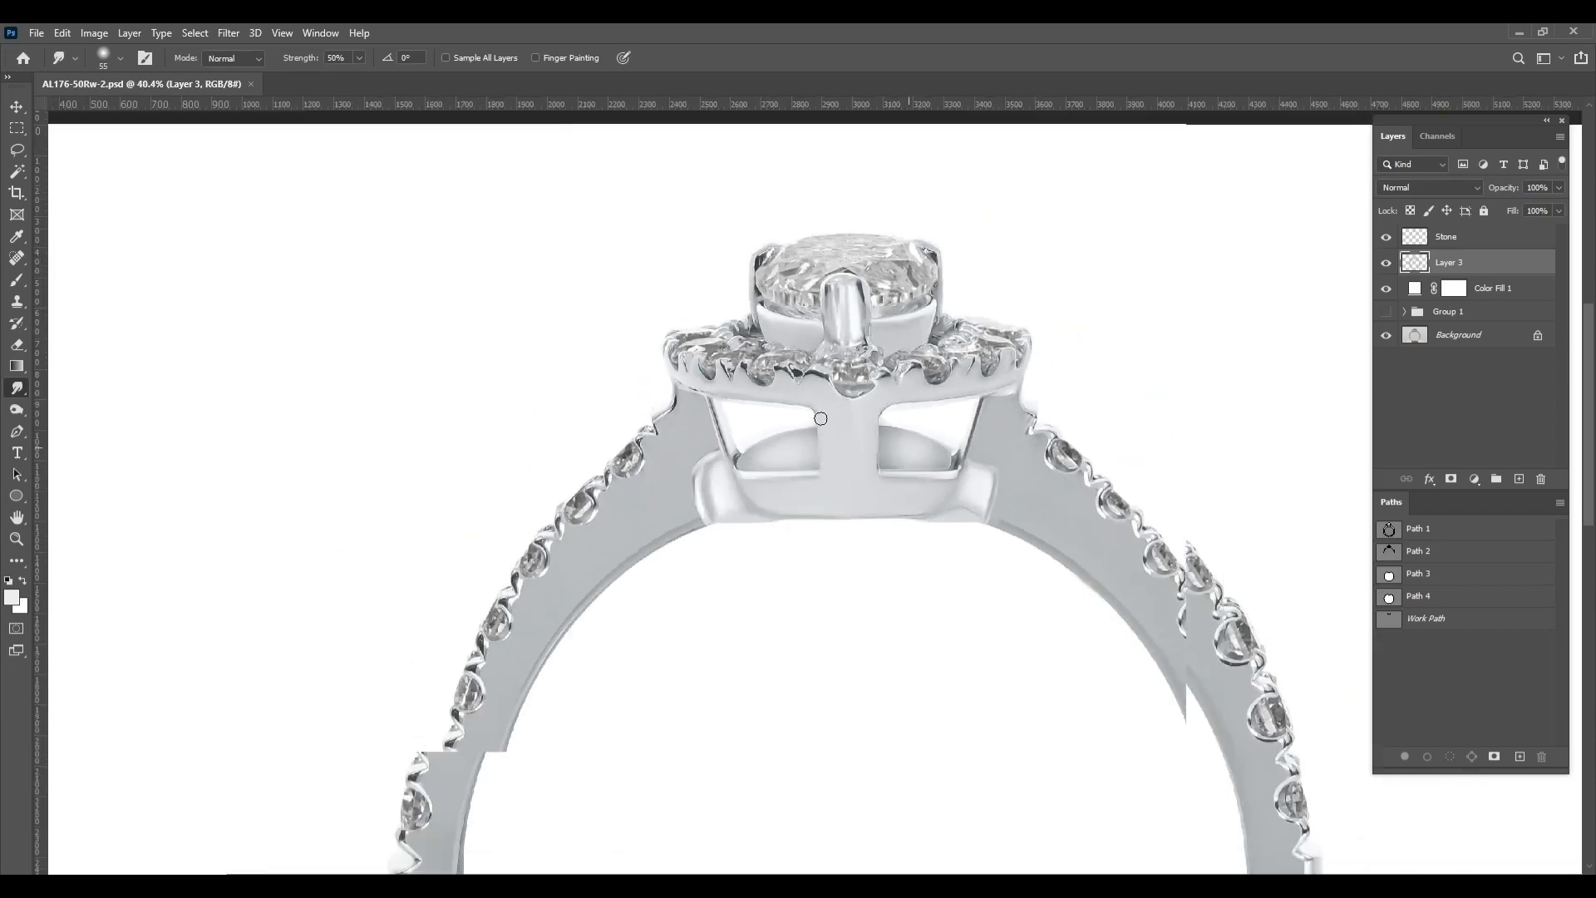
pyautogui.scroll(-1, 829, 433)
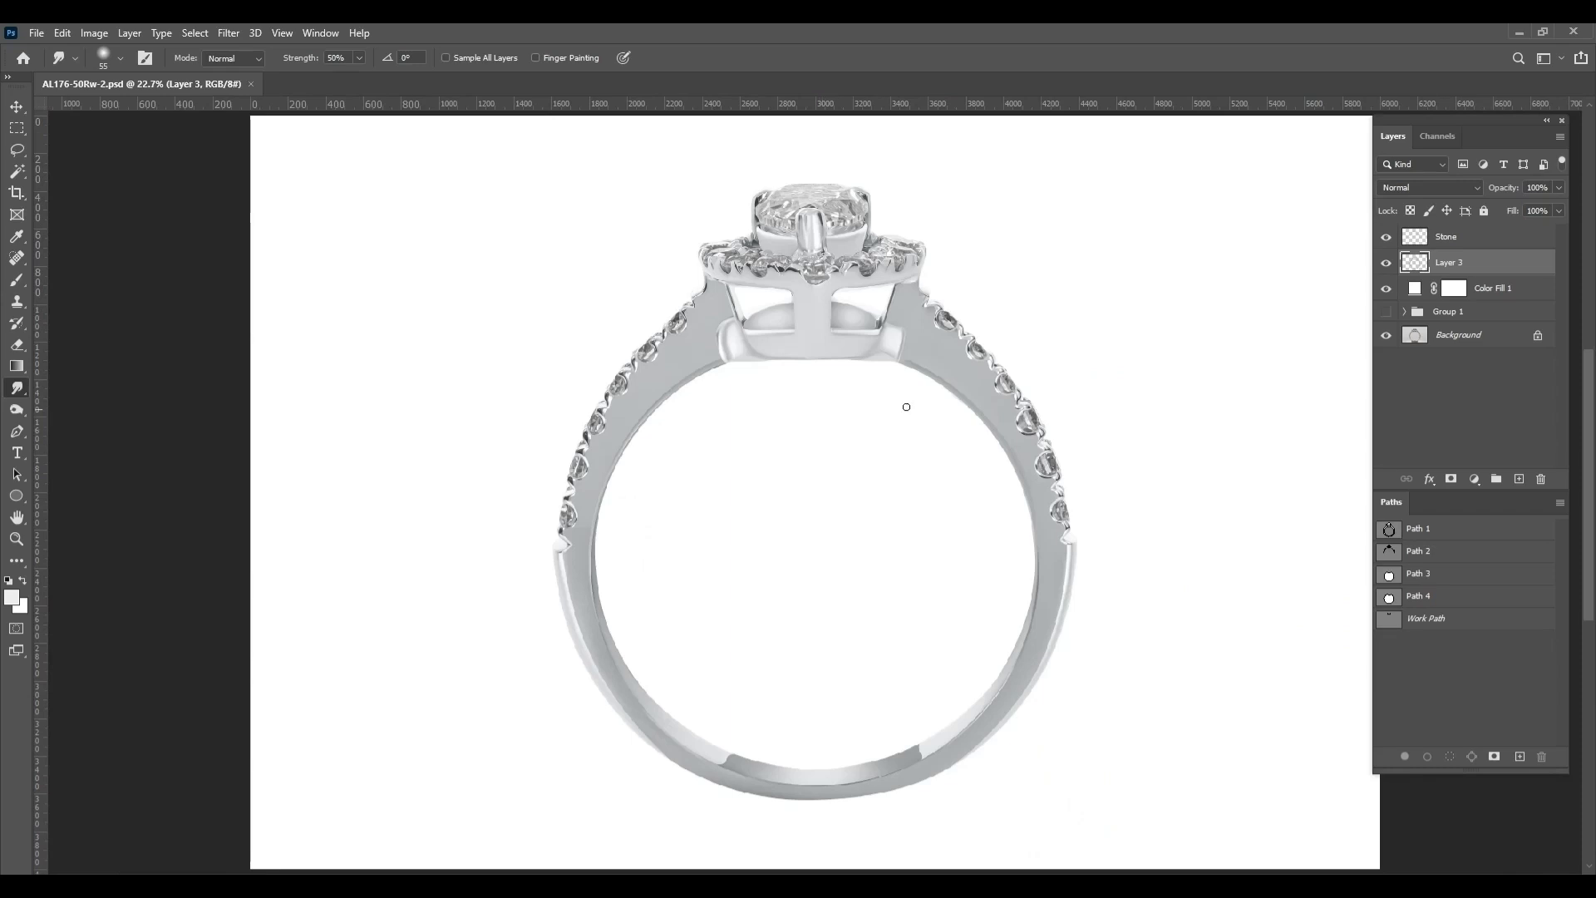
# Lasso the center stone on the Stone layer, copy it to a new layer and select the copy's outline
pyautogui.click(1452, 241)
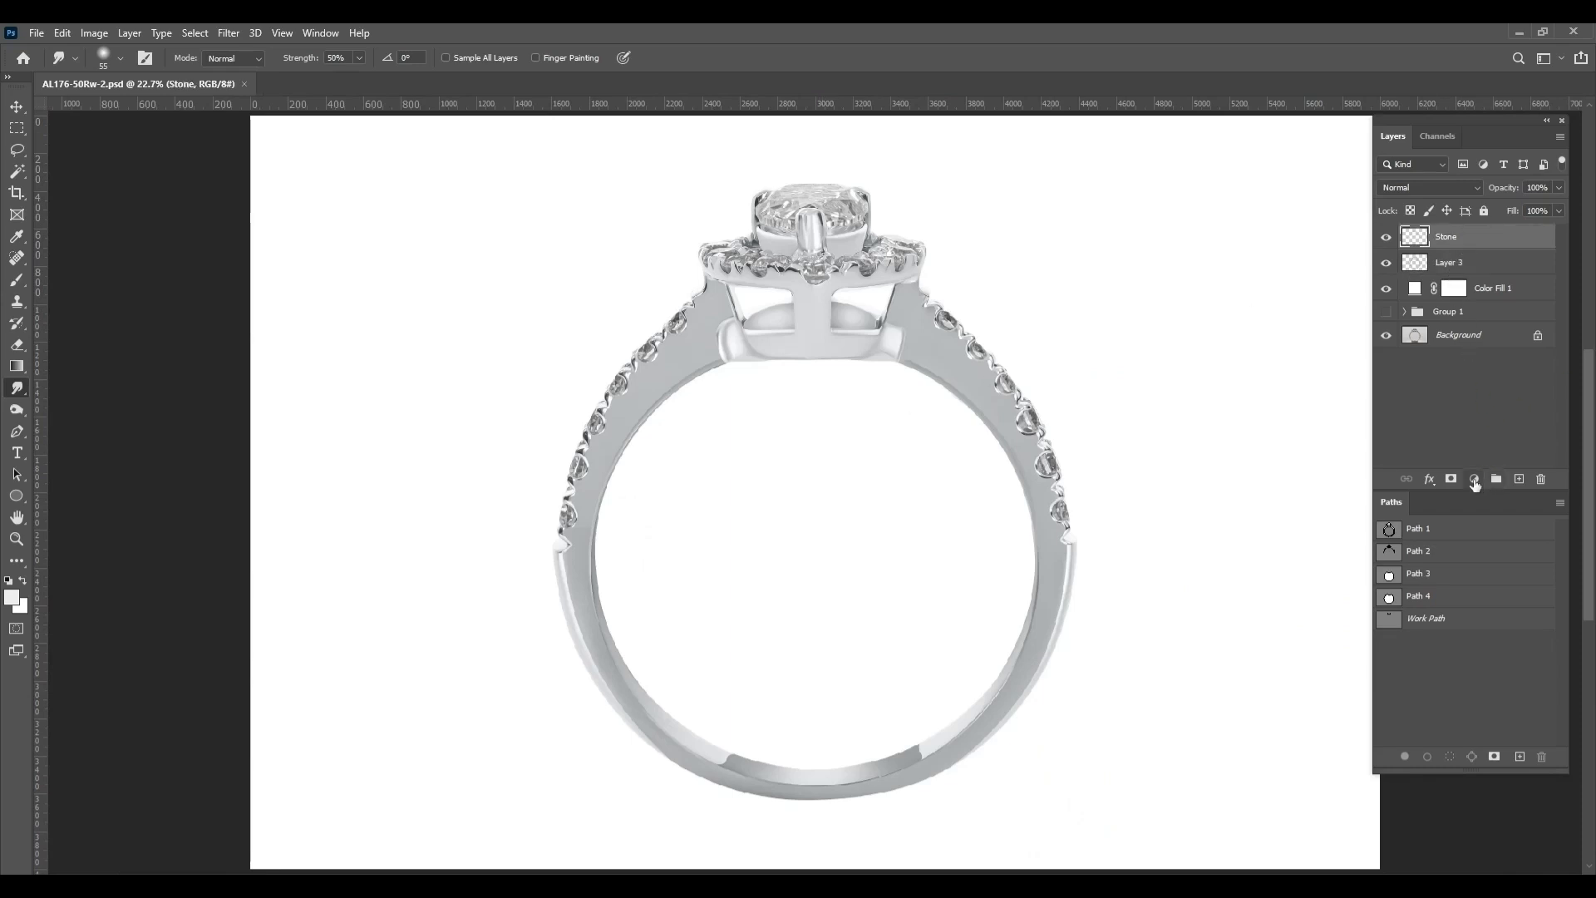
pyautogui.keyDown('ctrl'); pyautogui.click(1415, 241); pyautogui.keyUp('ctrl')
pyautogui.hotkey('ctrl', 'h')
pyautogui.press('b')
pyautogui.hotkey('ctrl', '+')
pyautogui.hotkey('ctrl', '+')
pyautogui.moveTo(876, 157)
pyautogui.mouseDown()
pyautogui.moveTo(909, 338)
pyautogui.moveTo(996, 496)
pyautogui.mouseUp()
pyautogui.press('l')
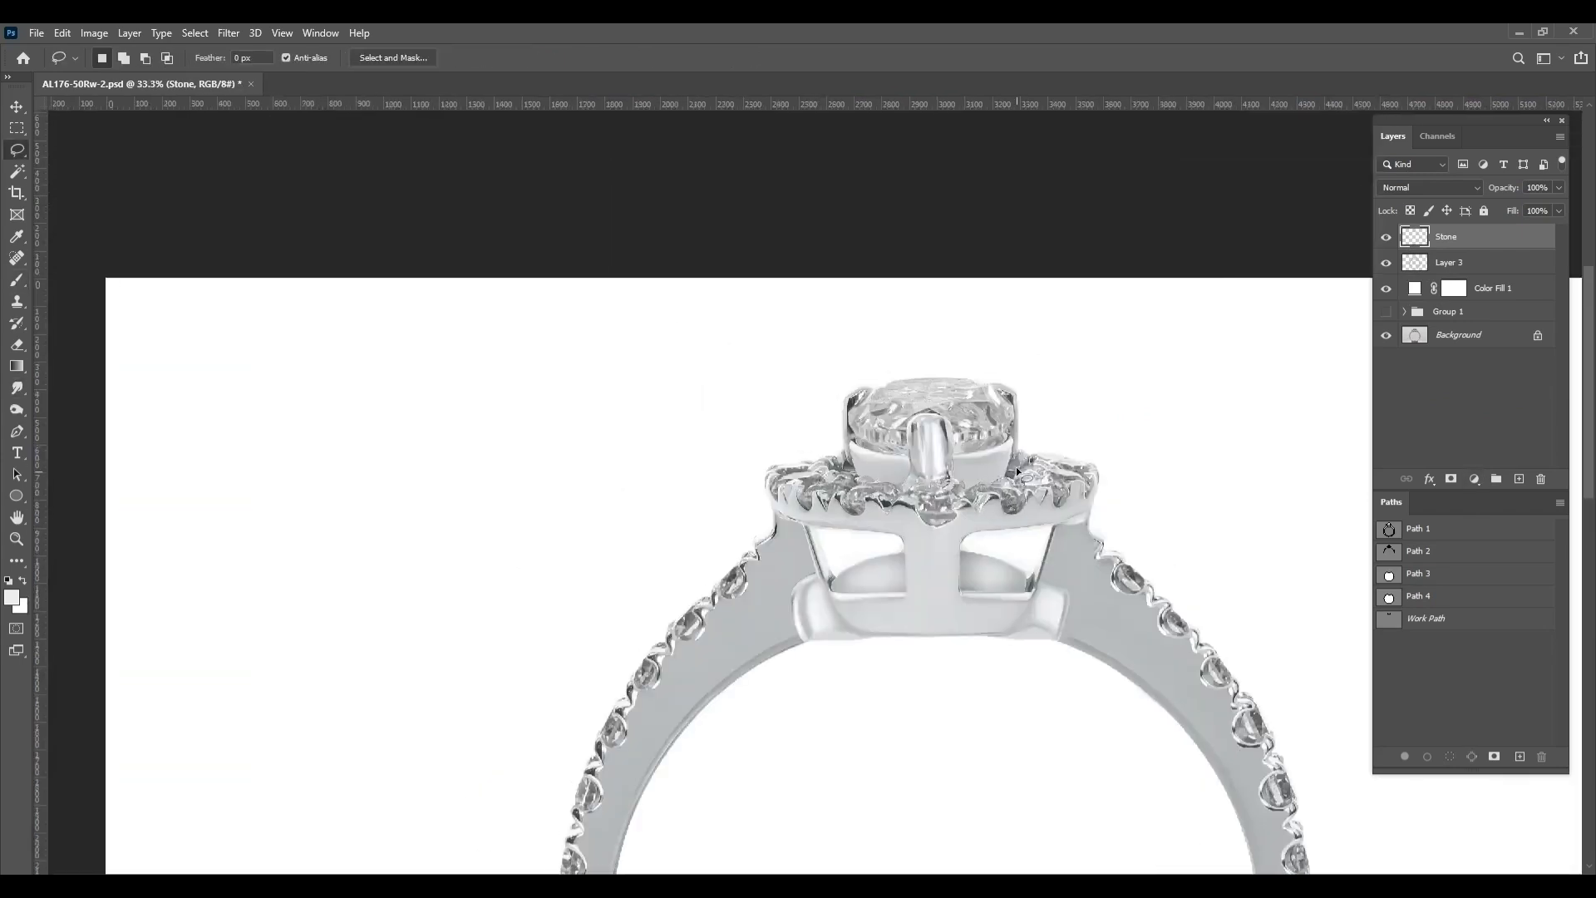
pyautogui.scroll(5, 914, 452)
pyautogui.moveTo(776, 449)
pyautogui.mouseDown()
pyautogui.moveTo(722, 342)
pyautogui.moveTo(815, 266)
pyautogui.moveTo(1127, 251)
pyautogui.mouseUp()
pyautogui.moveTo(1110, 436); pyautogui.dragTo(931, 489)
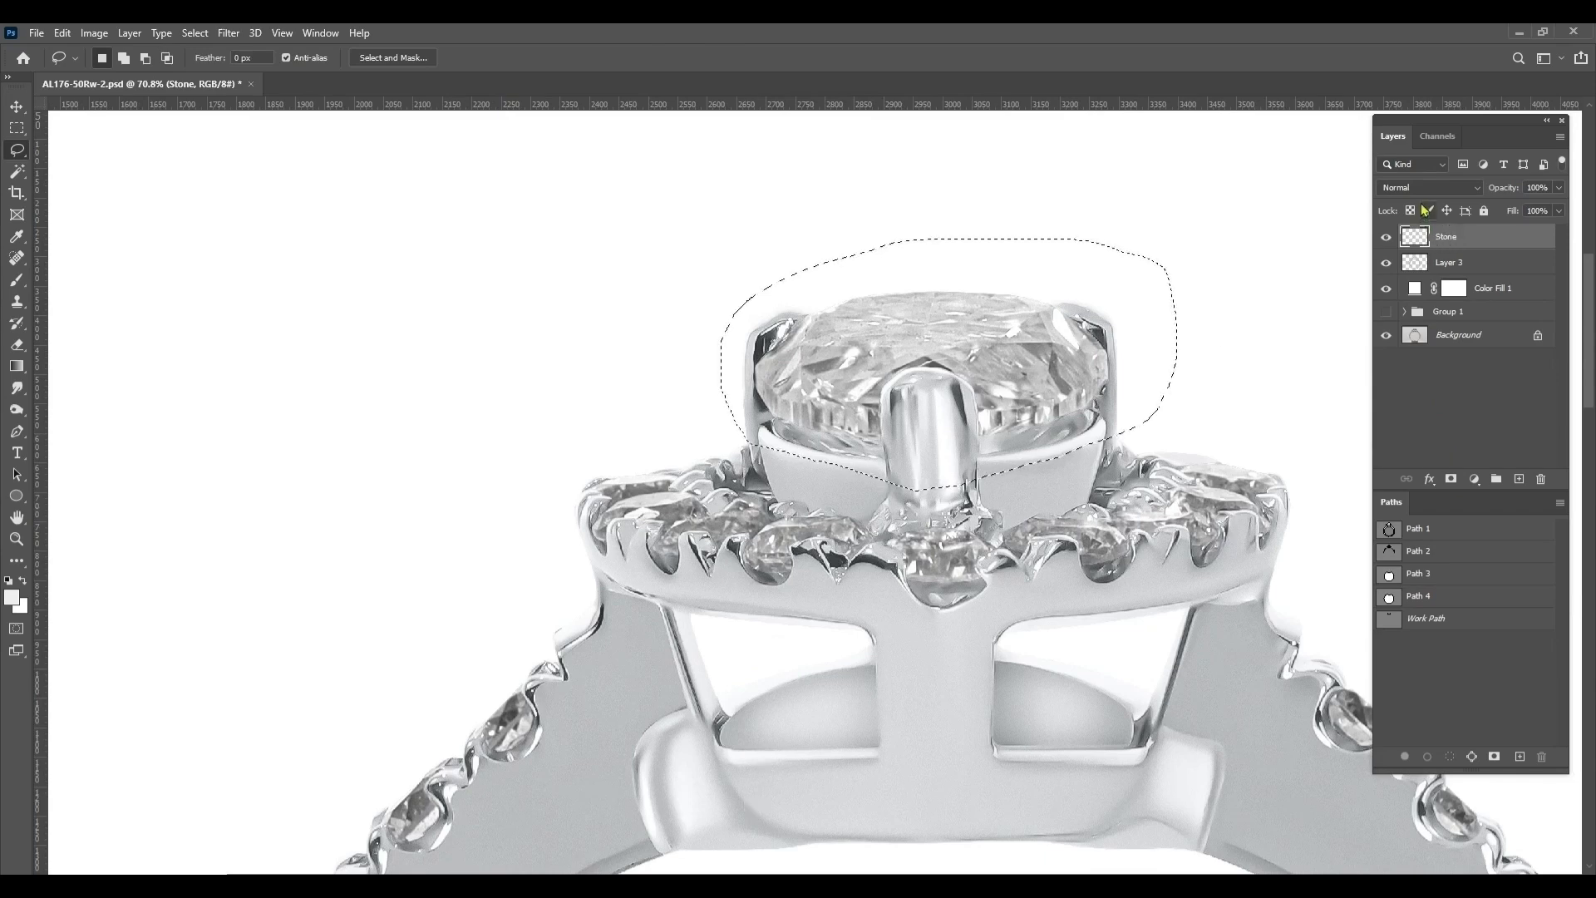
pyautogui.hotkey('ctrl', 'j')
pyautogui.keyDown('ctrl'); pyautogui.click(1420, 241); pyautogui.keyUp('ctrl')
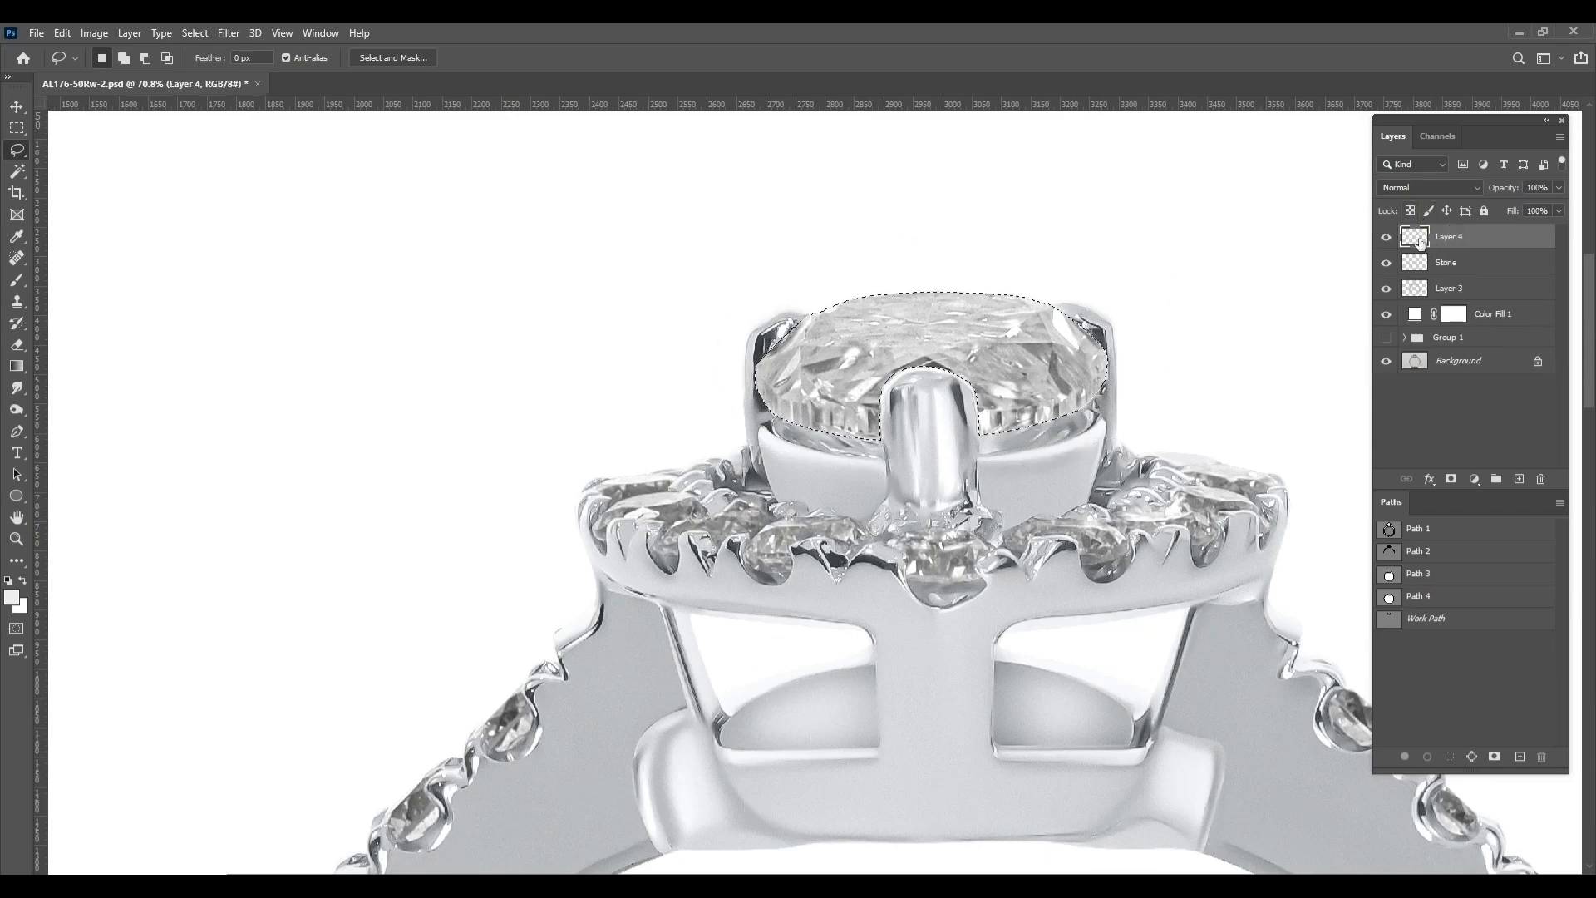
pyautogui.hotkey('ctrl', 'l')
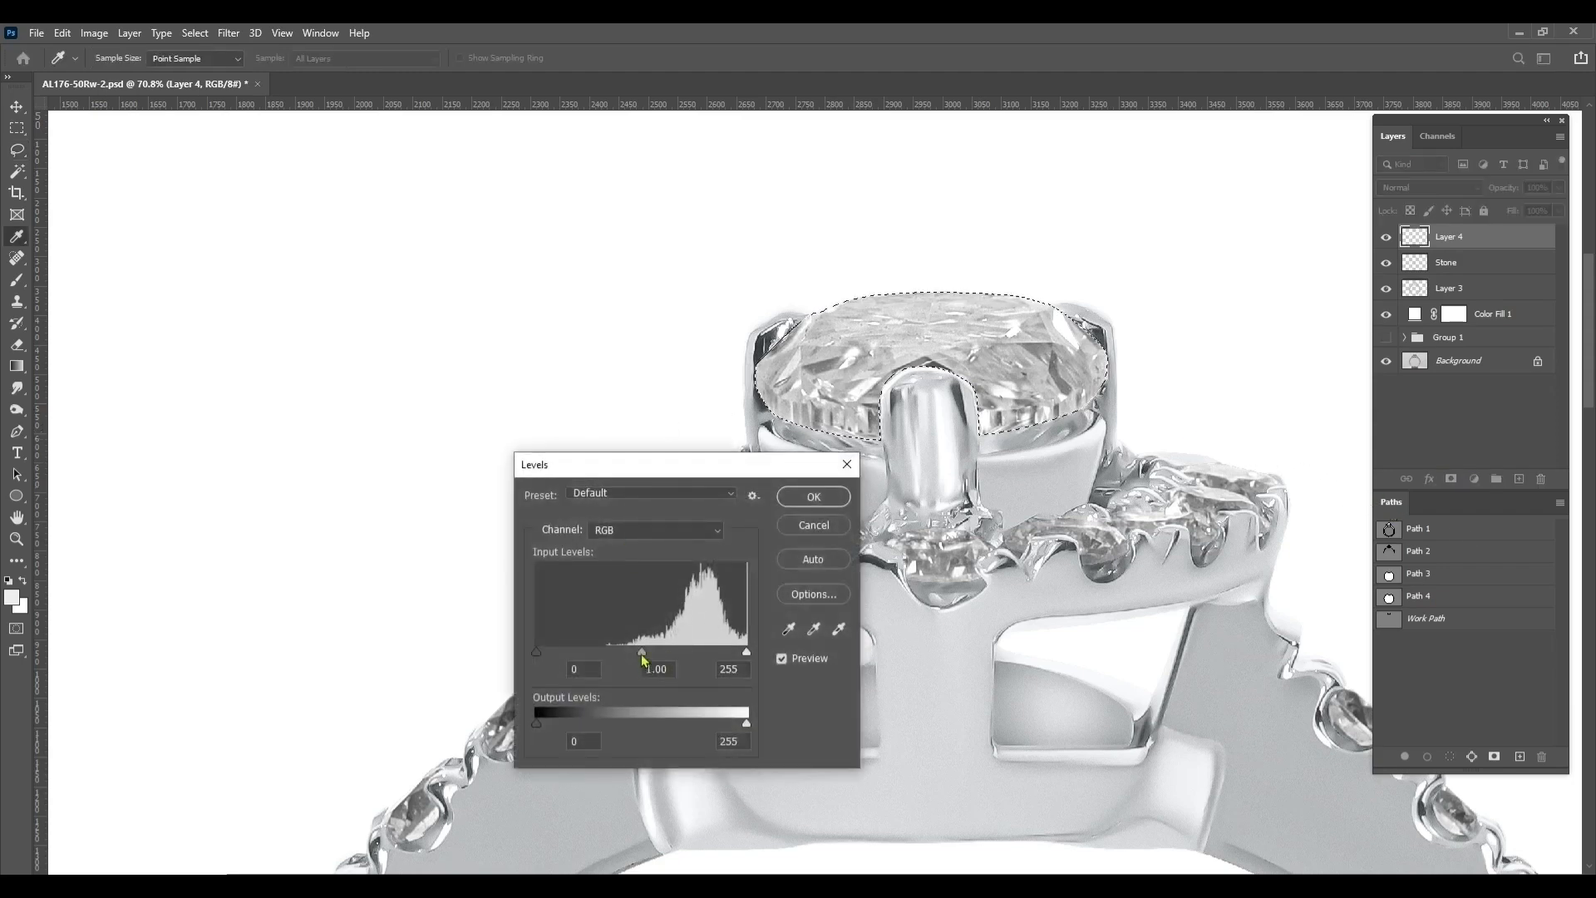
pyautogui.moveTo(642, 653); pyautogui.dragTo(658, 655)
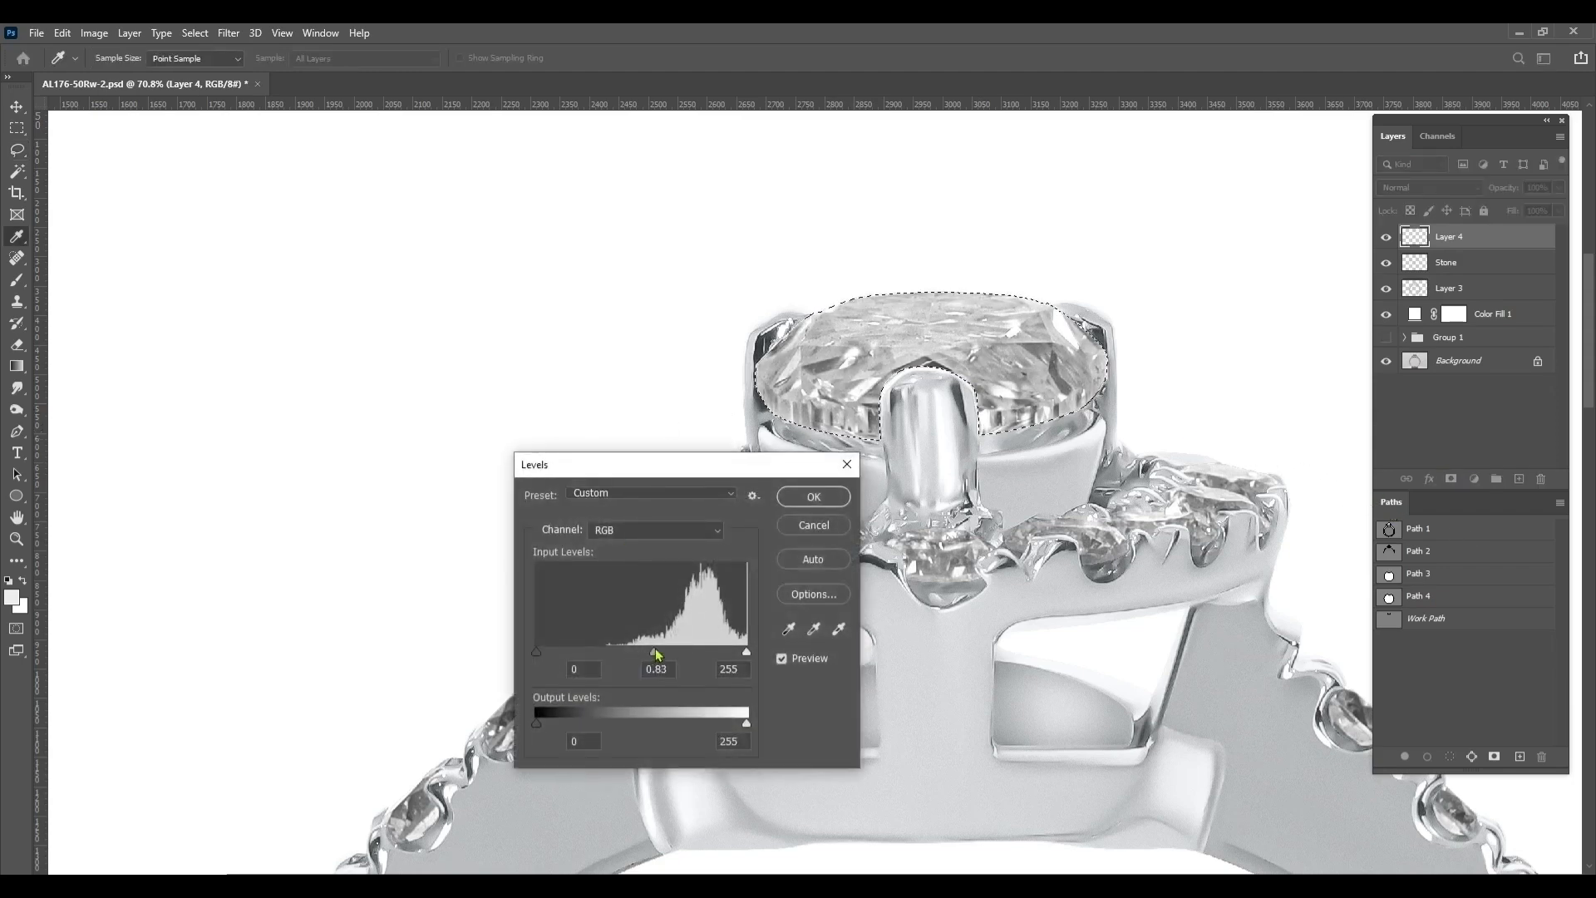
pyautogui.click(846, 463)
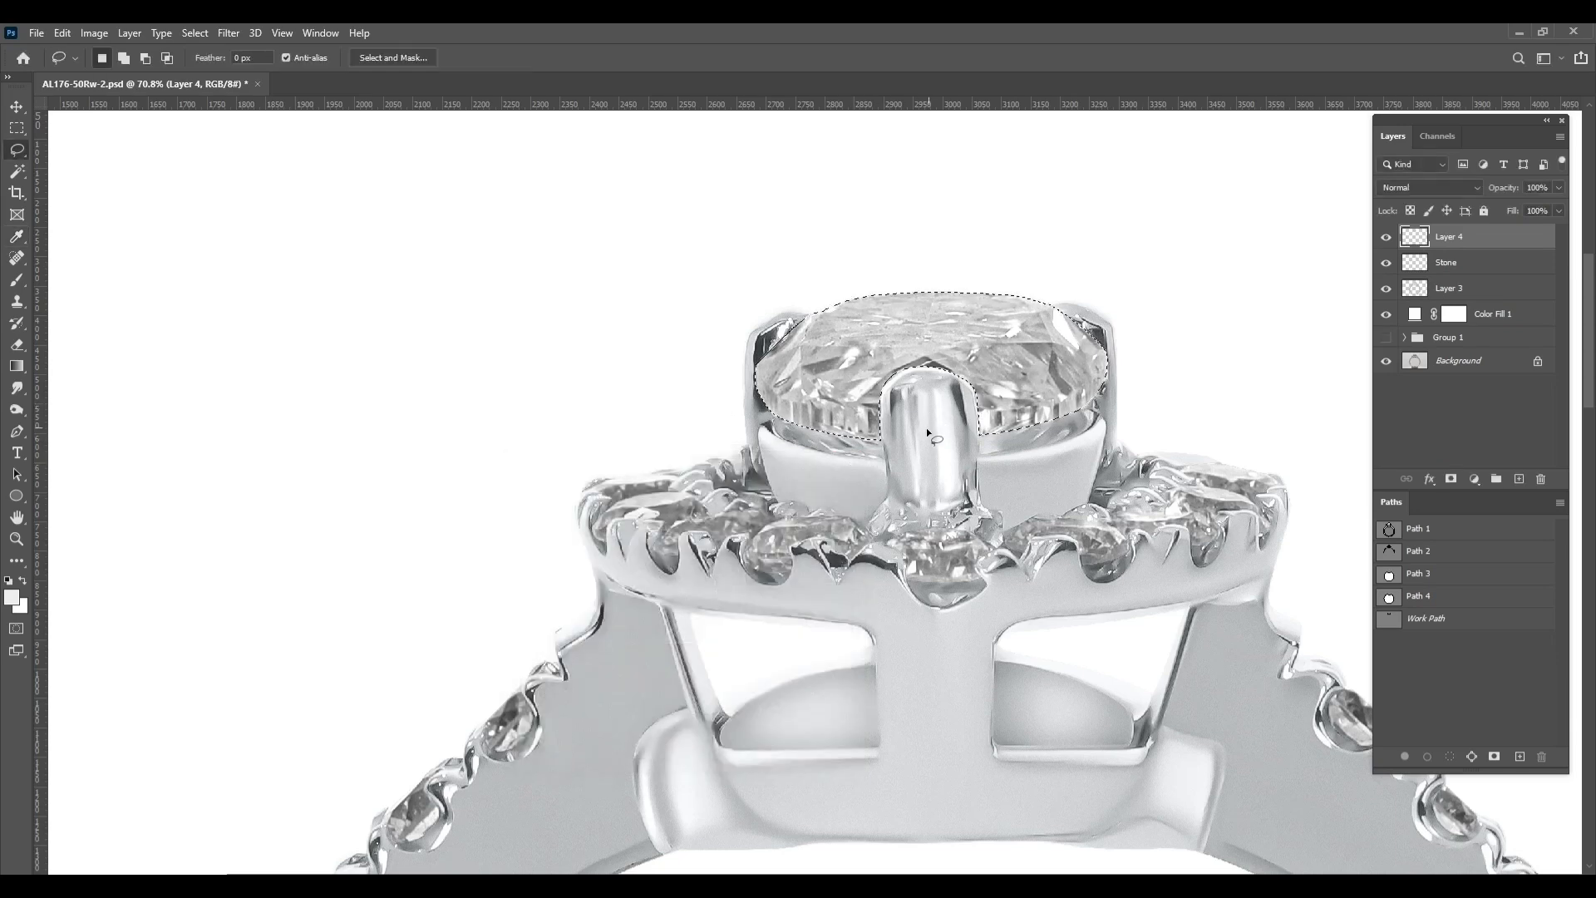
# Apply Camera Raw with Noise Reduction 77 to the center stone copy on Layer 4 and deselect it
pyautogui.scroll(2, 1220, 331)
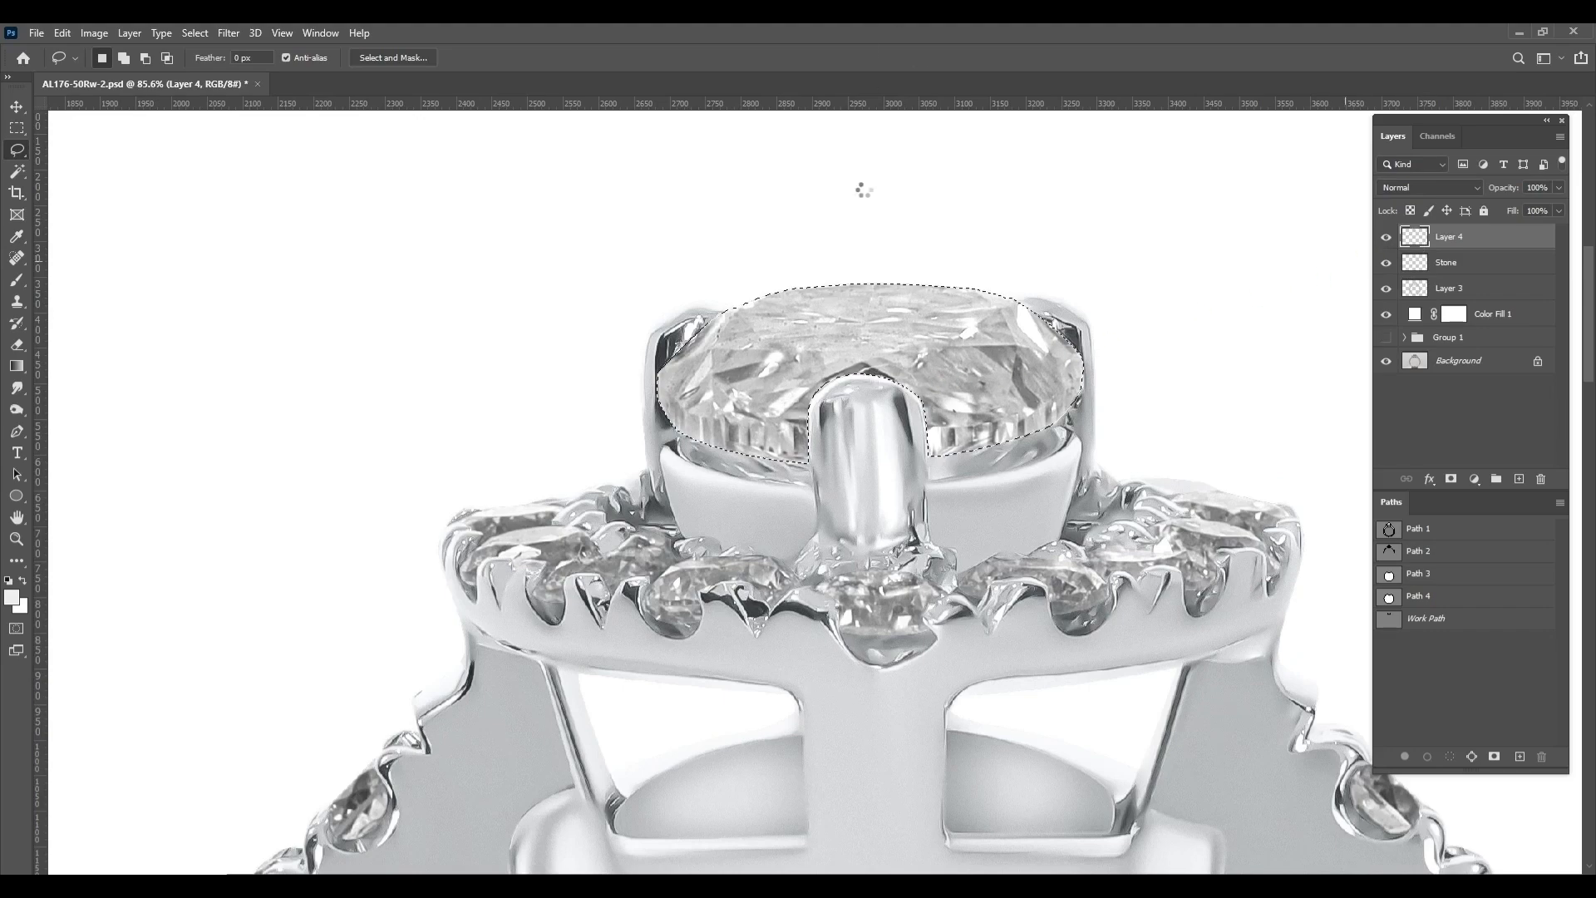
pyautogui.scroll(6, 1281, 420)
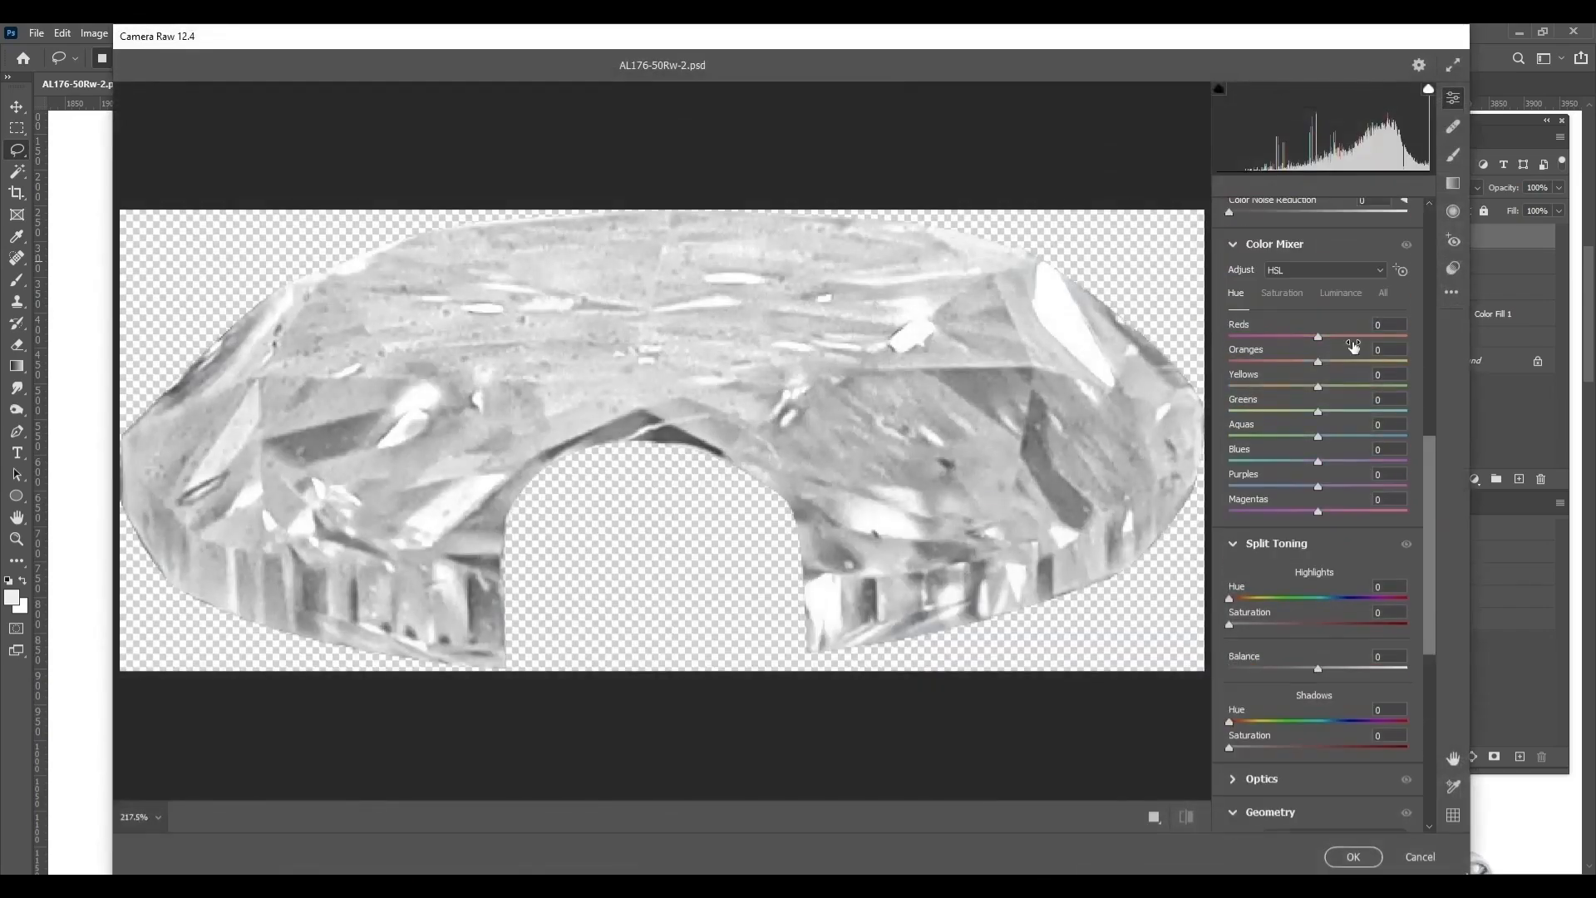
pyautogui.click(1300, 420)
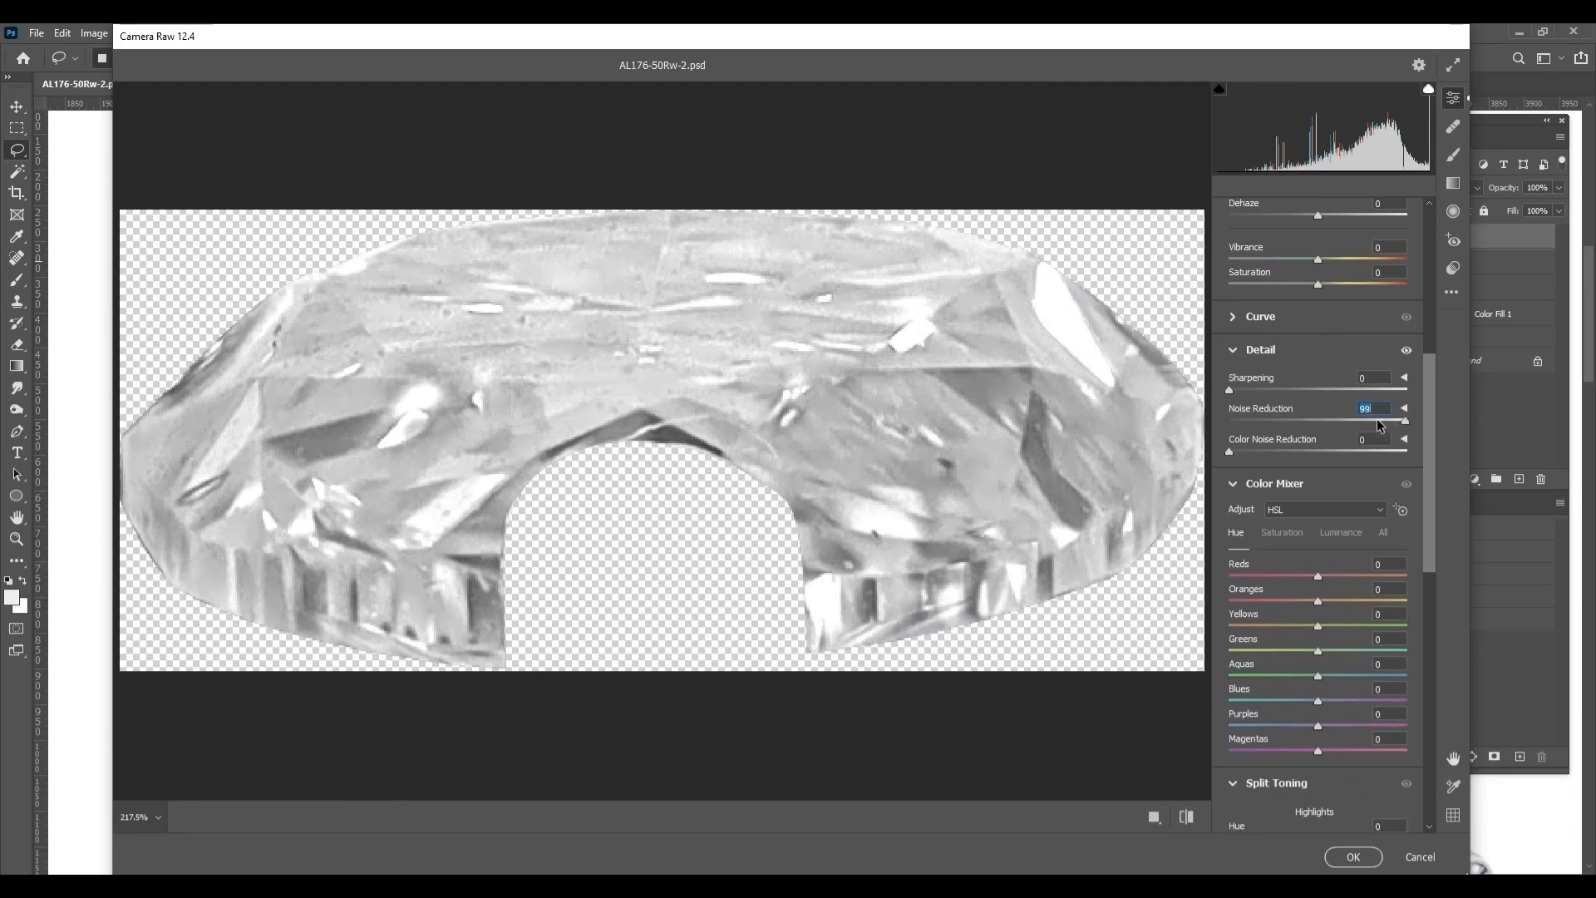
pyautogui.click(1355, 857)
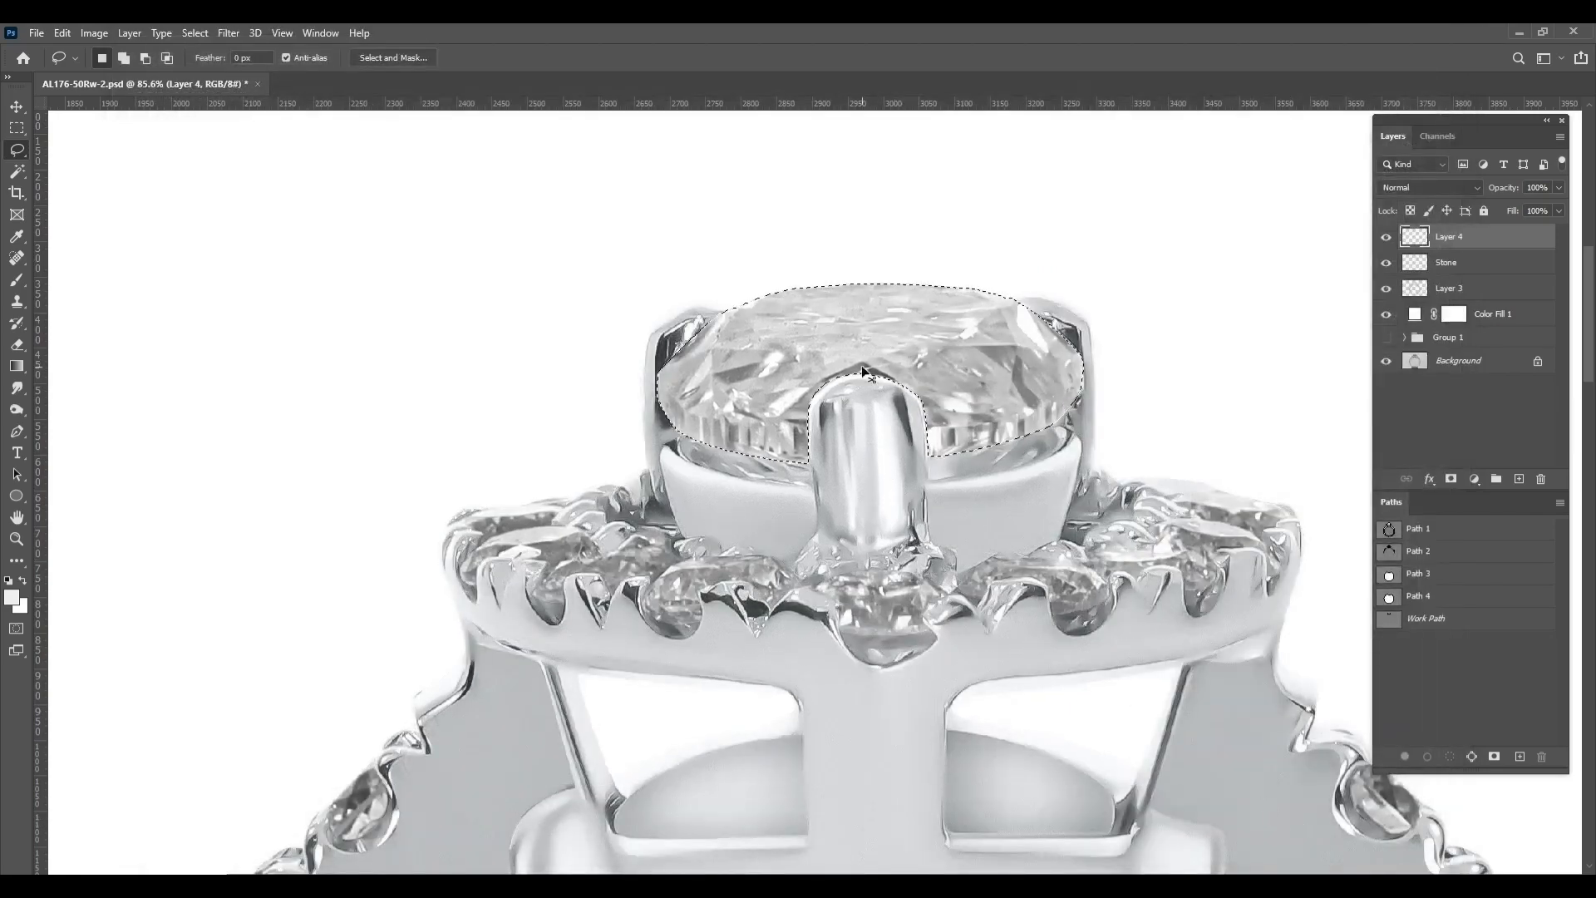
pyautogui.hotkey('ctrl', 'd')
# Add a Curves adjustment masked to the Stone layer's outline and pull its white point inward to brighten the stones
pyautogui.scroll(-8, 875, 372)
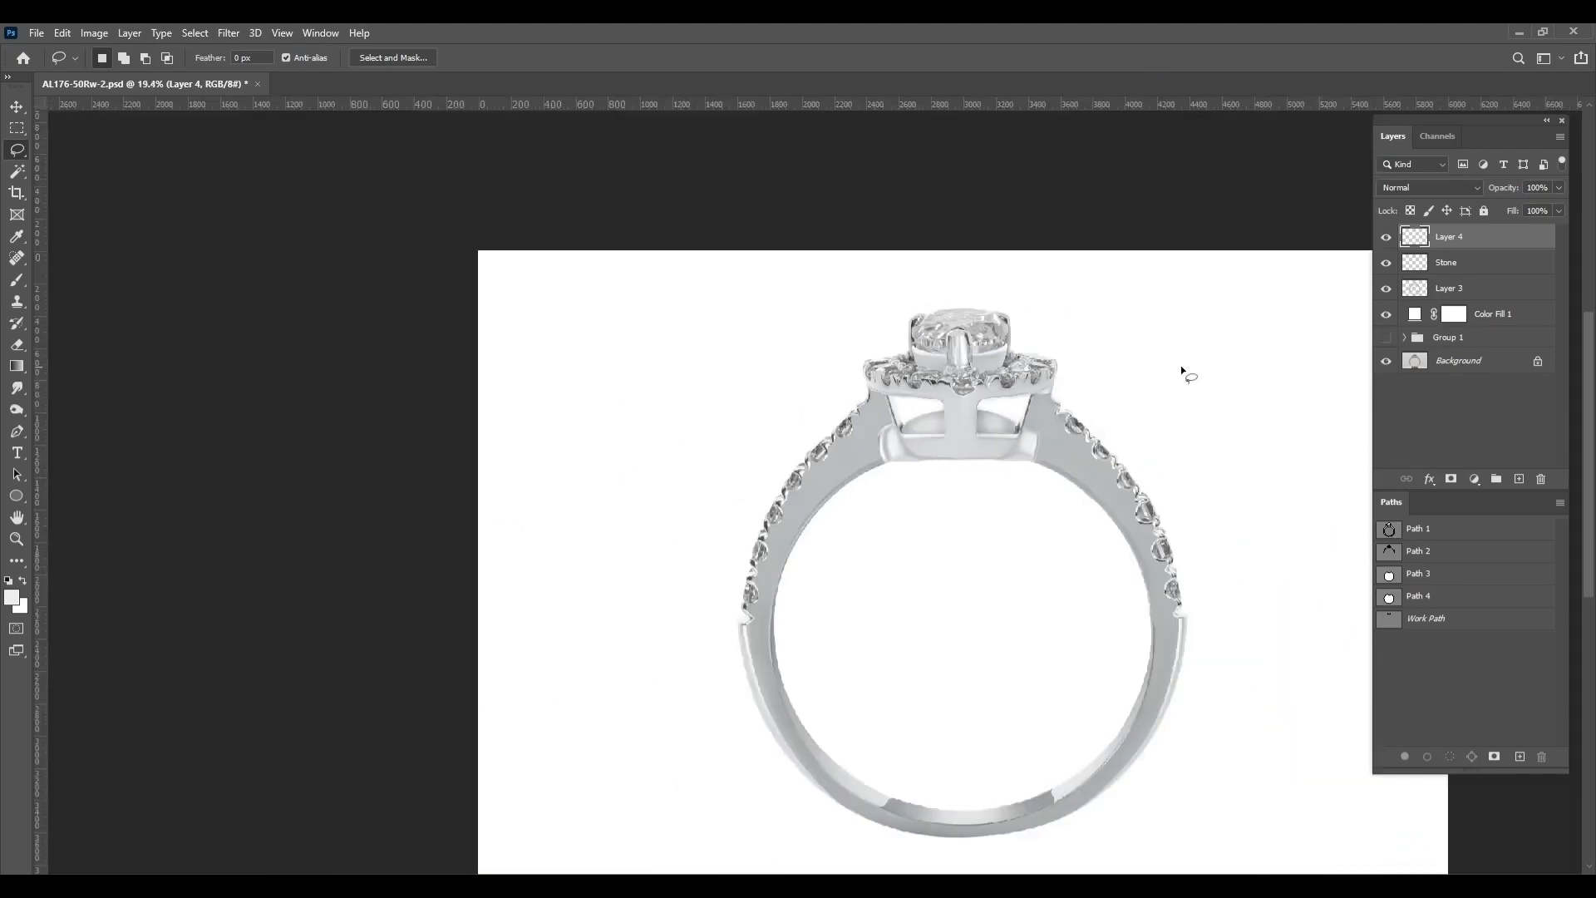
pyautogui.click(1446, 265)
pyautogui.keyDown('ctrl'); pyautogui.click(1418, 266); pyautogui.keyUp('ctrl')
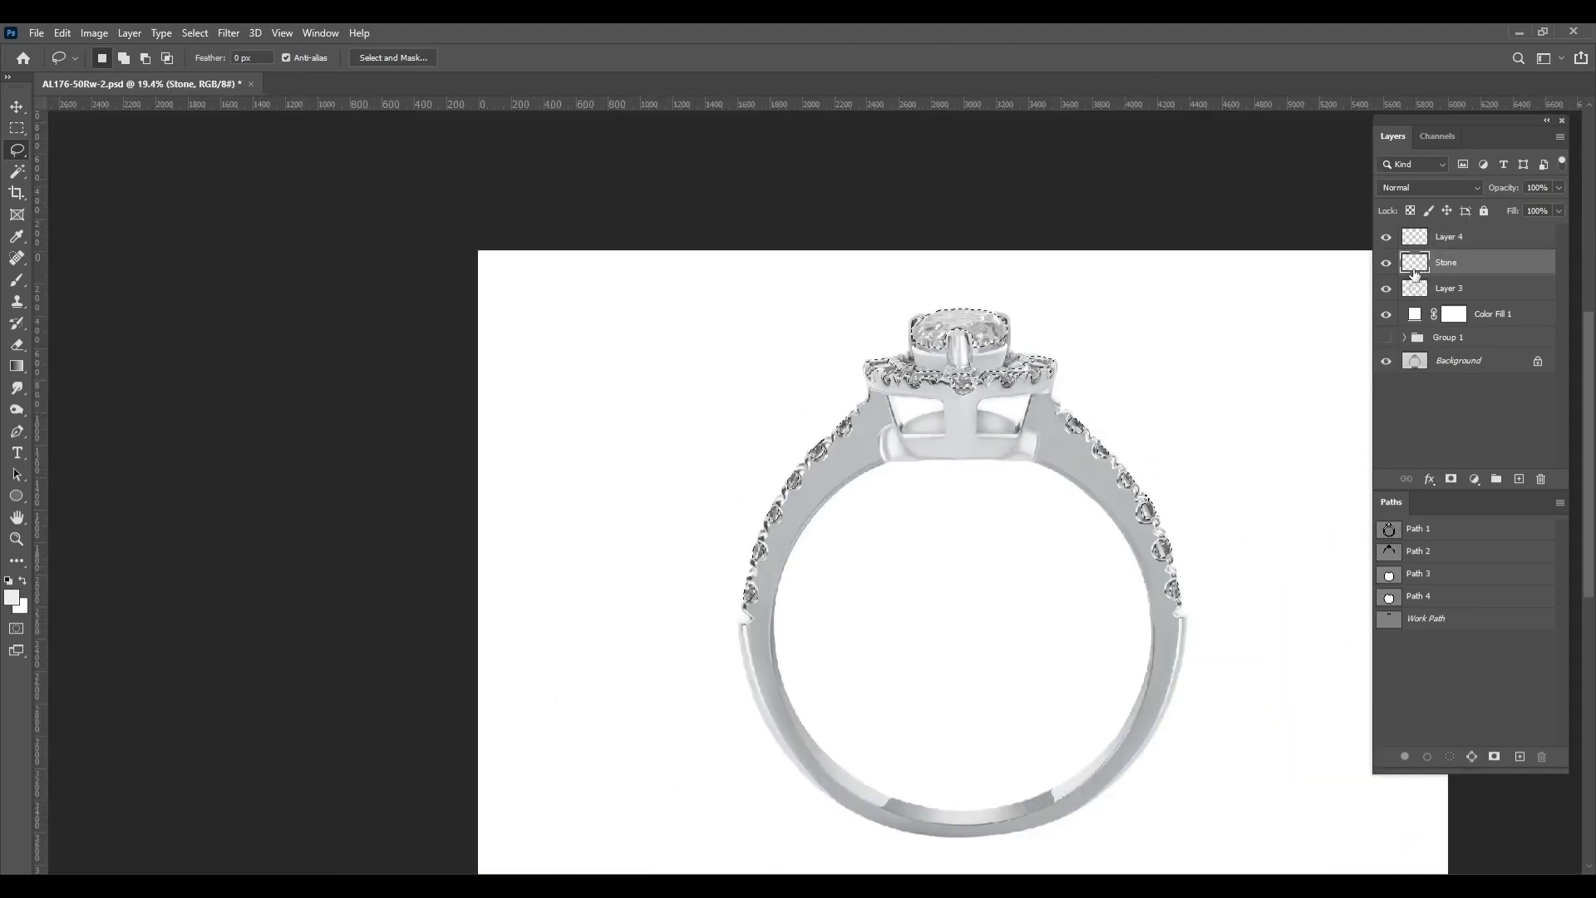
pyautogui.click(1474, 480)
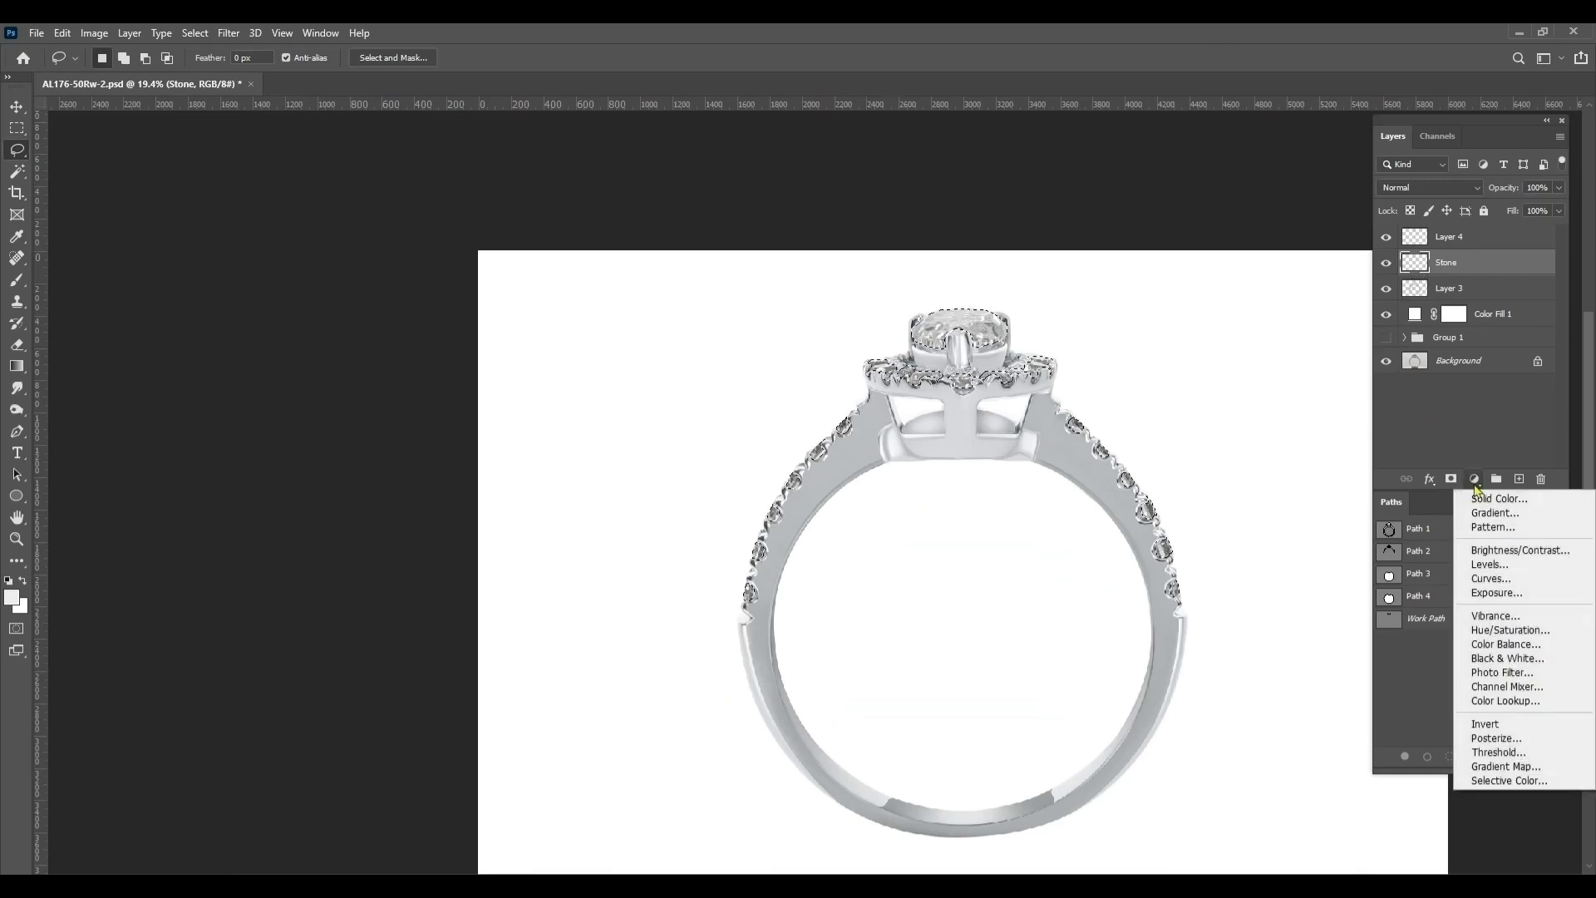
pyautogui.click(1510, 579)
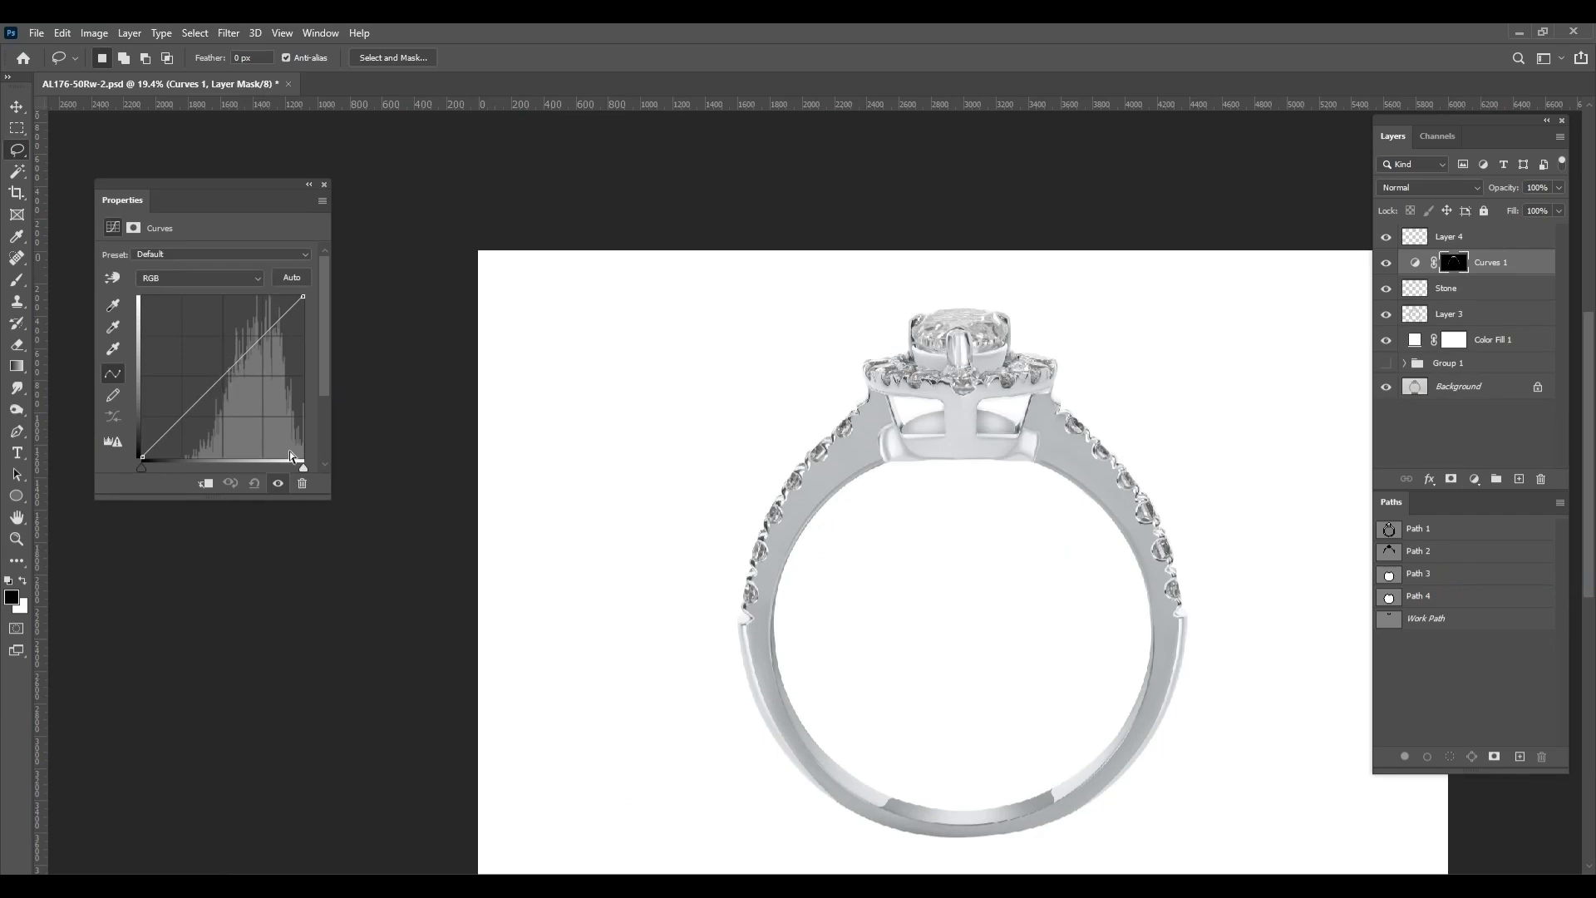
pyautogui.moveTo(303, 469); pyautogui.dragTo(287, 469)
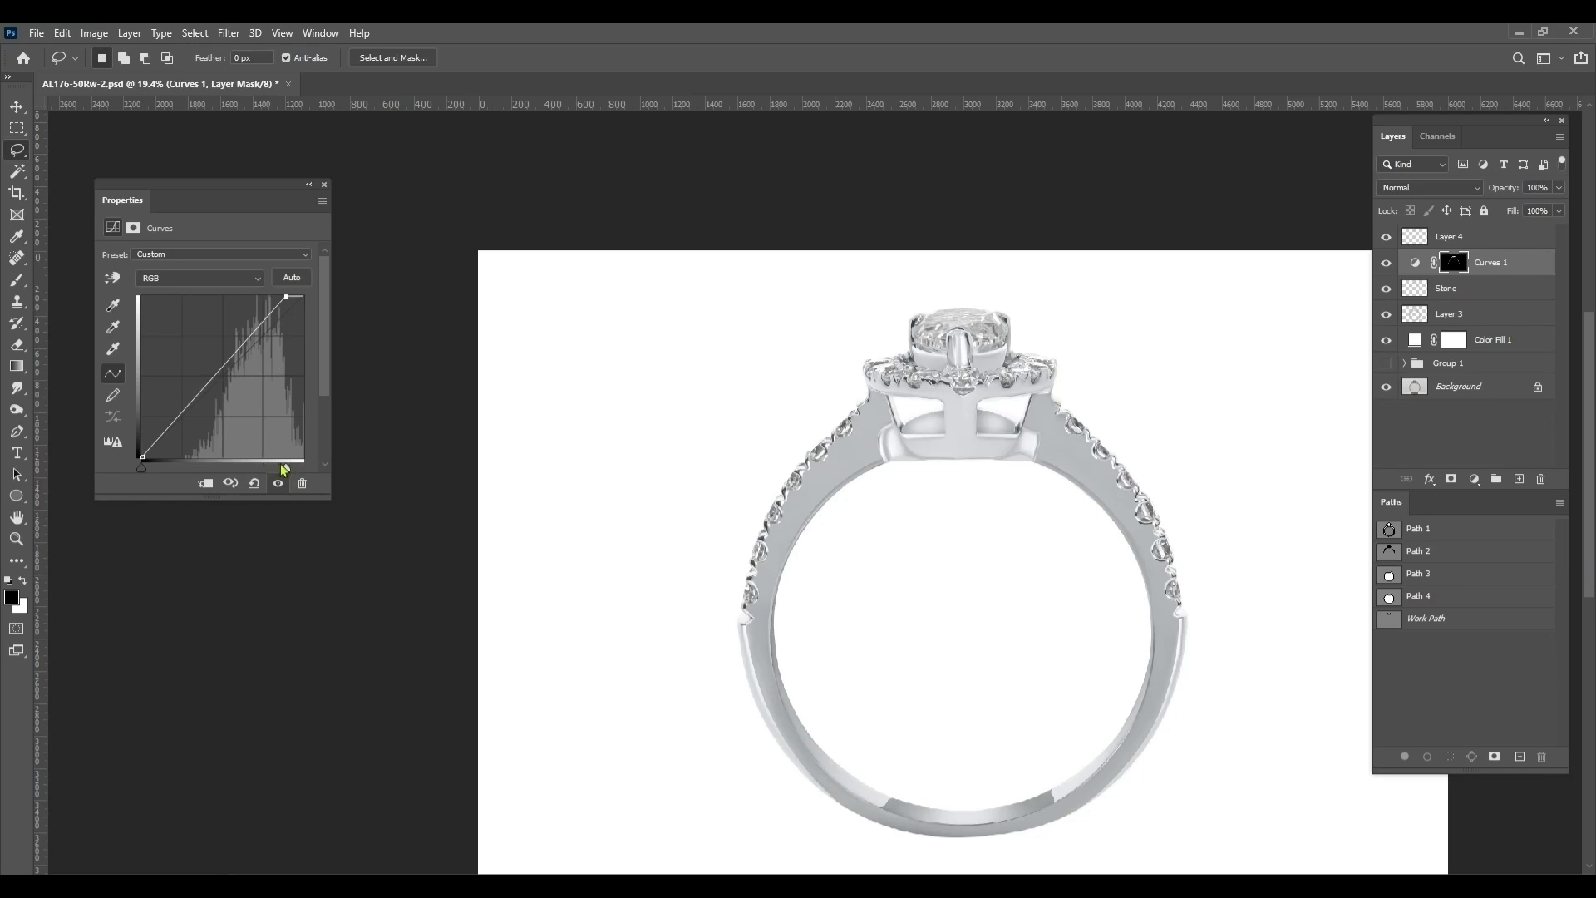
pyautogui.moveTo(289, 471); pyautogui.dragTo(265, 470)
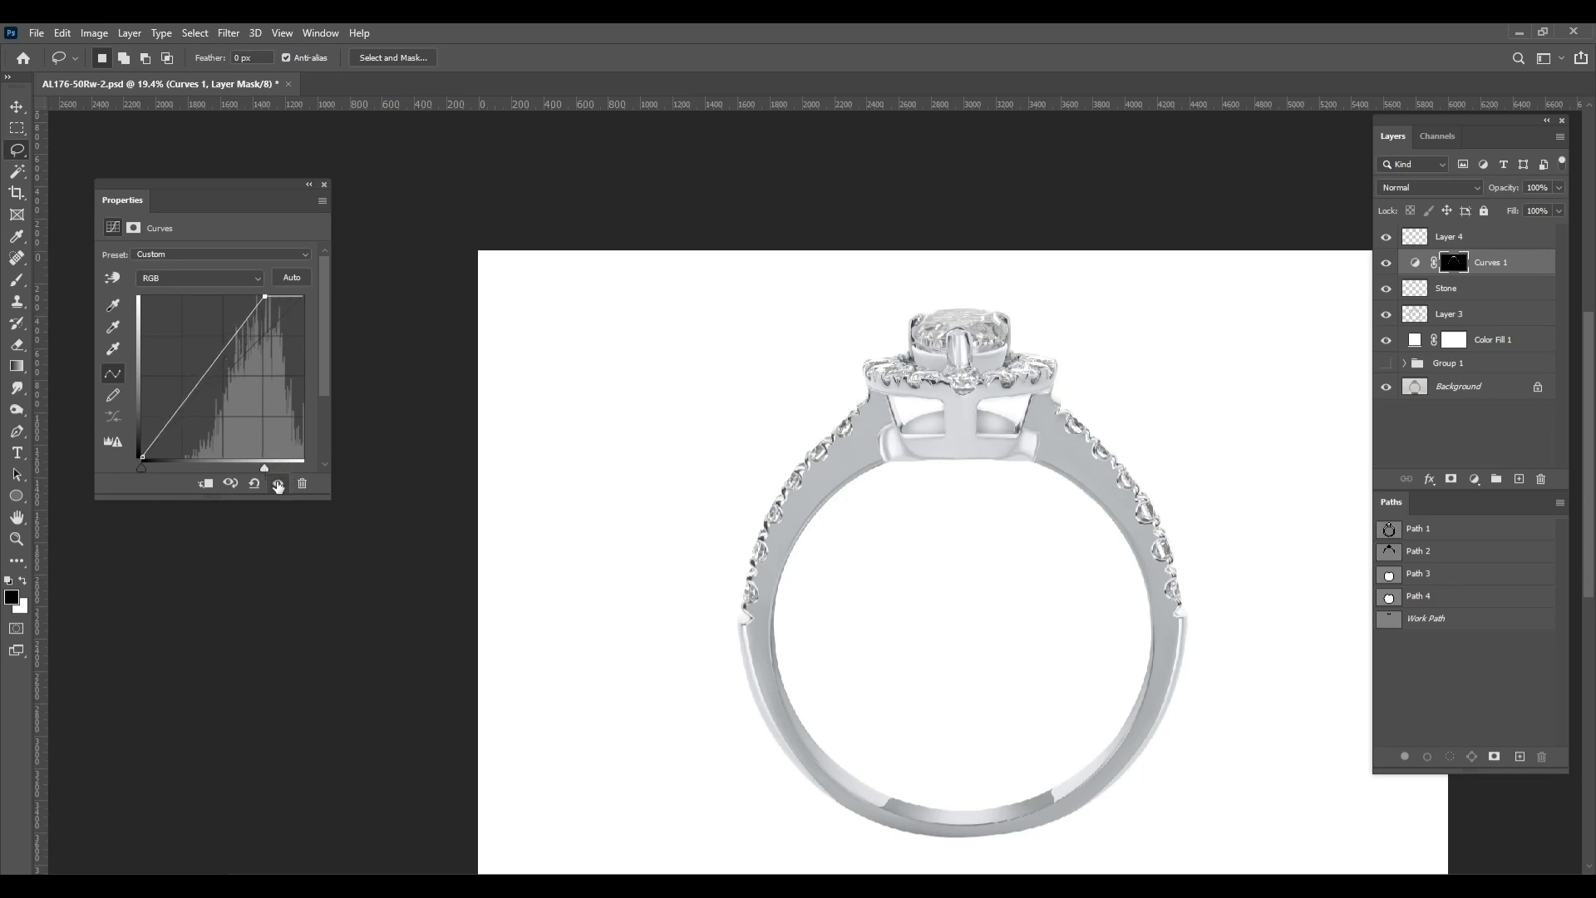
# Compare the stones with and without the Curves adjustment across the whole ring and close its settings
pyautogui.click(278, 483)
pyautogui.click(277, 484)
pyautogui.click(278, 484)
pyautogui.click(277, 483)
pyautogui.click(278, 484)
pyautogui.click(277, 484)
pyautogui.click(277, 483)
pyautogui.click(278, 484)
pyautogui.click(278, 484)
pyautogui.click(277, 484)
pyautogui.click(277, 484)
pyautogui.click(278, 484)
pyautogui.click(324, 184)
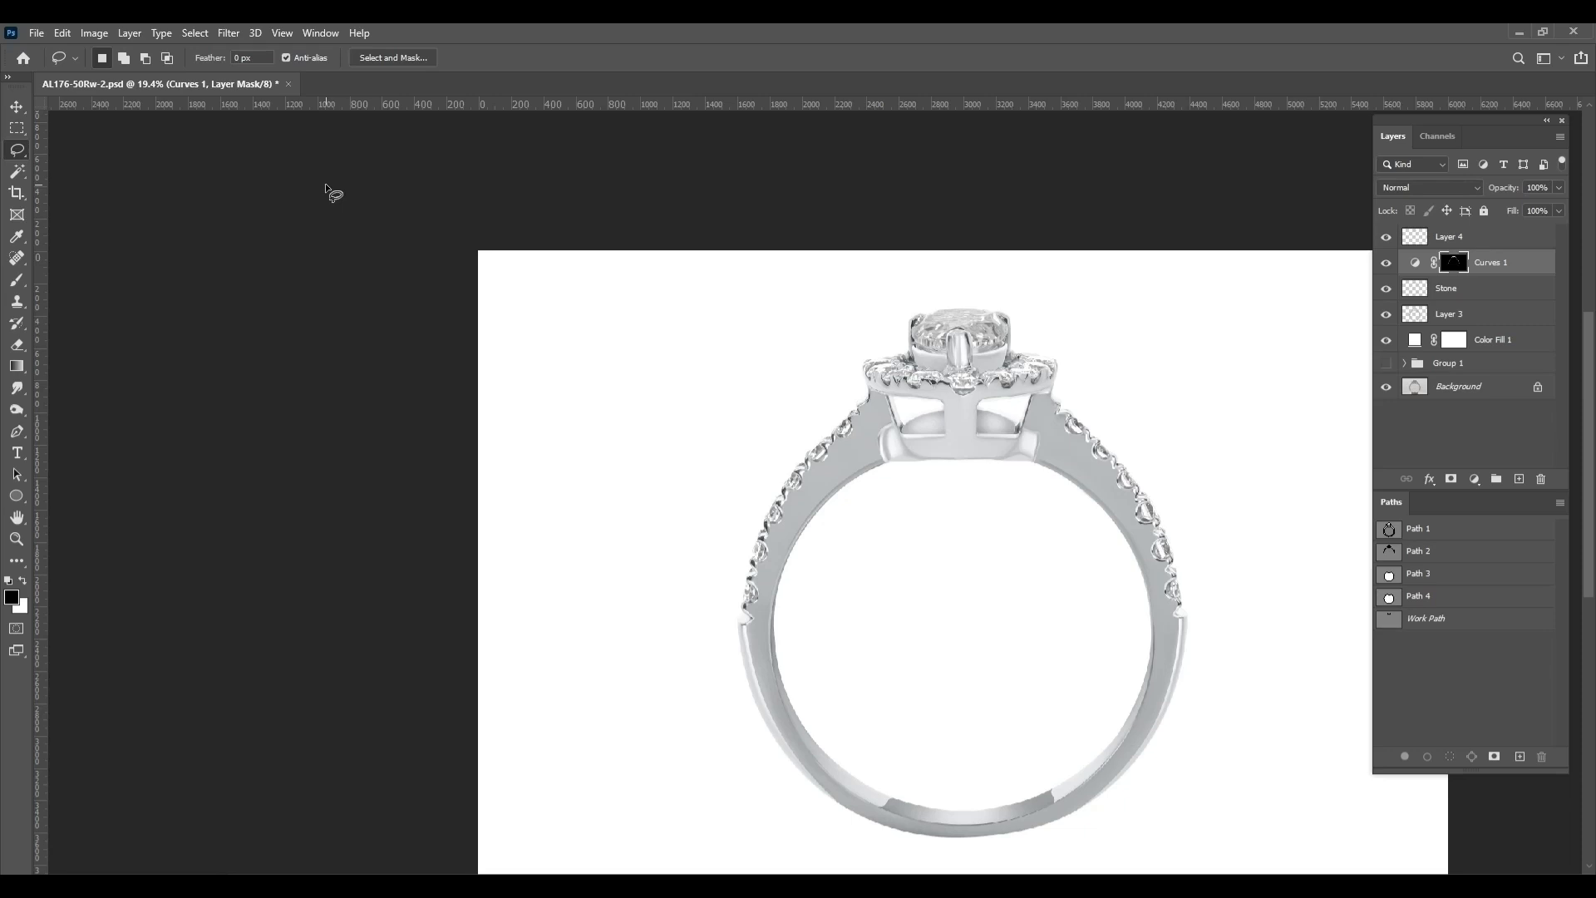
# Examine the ring's head and side stones with the Curves 1 layer hidden and shown
pyautogui.scroll(2, 1347, 262)
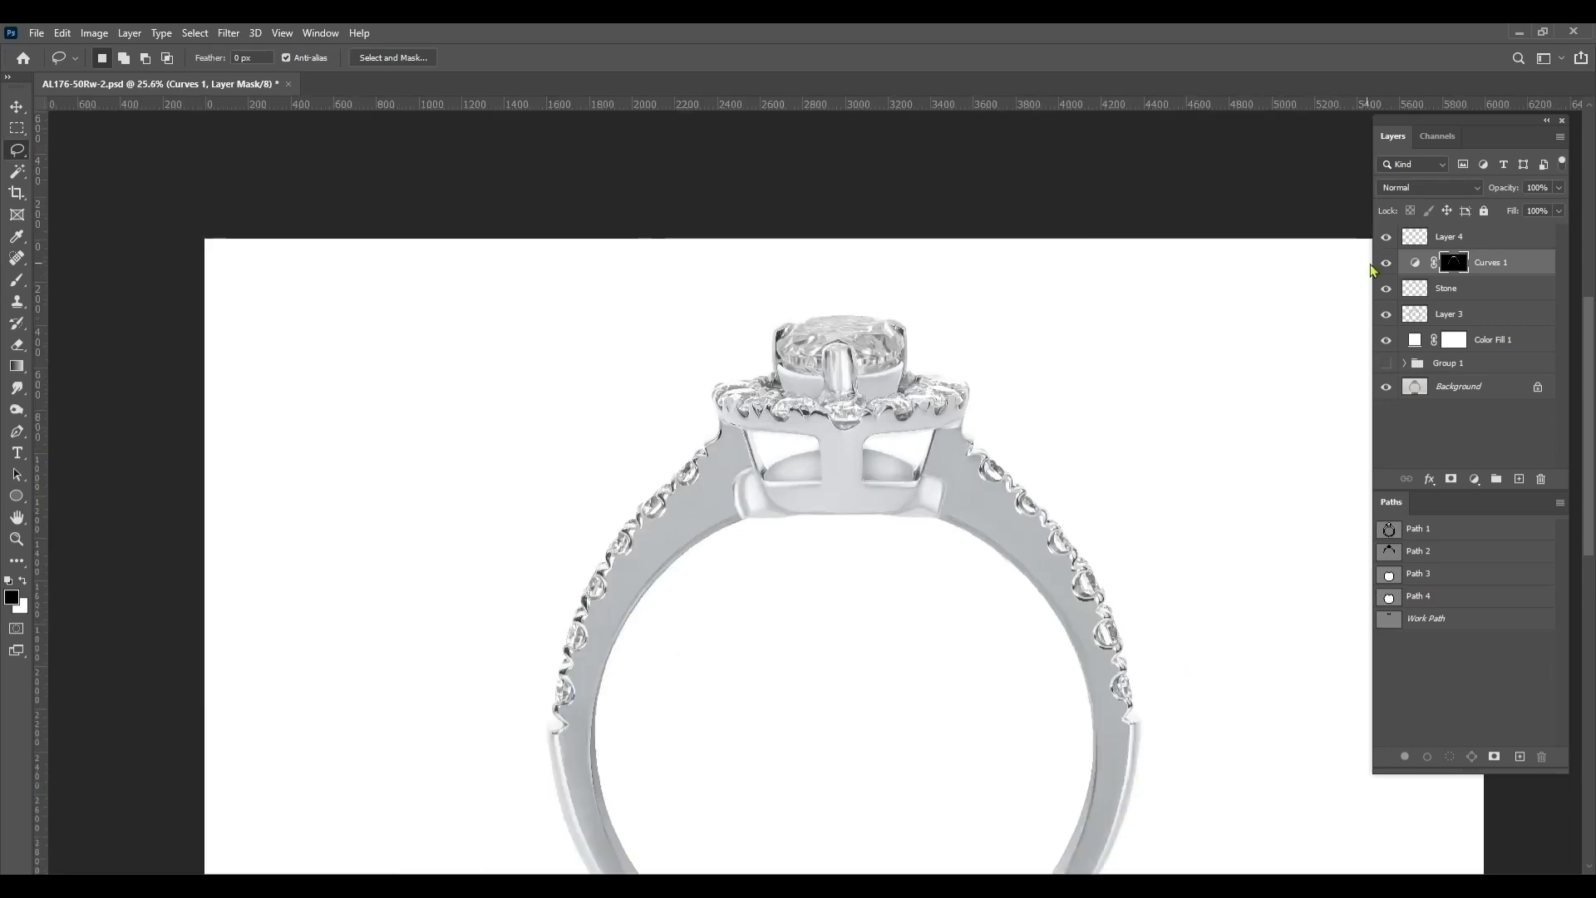
pyautogui.click(1386, 263)
pyautogui.click(1386, 263)
pyautogui.click(1386, 263)
pyautogui.click(1386, 262)
pyautogui.click(1386, 263)
pyautogui.click(1386, 262)
pyautogui.click(1386, 262)
pyautogui.click(1385, 263)
pyautogui.scroll(2, 925, 384)
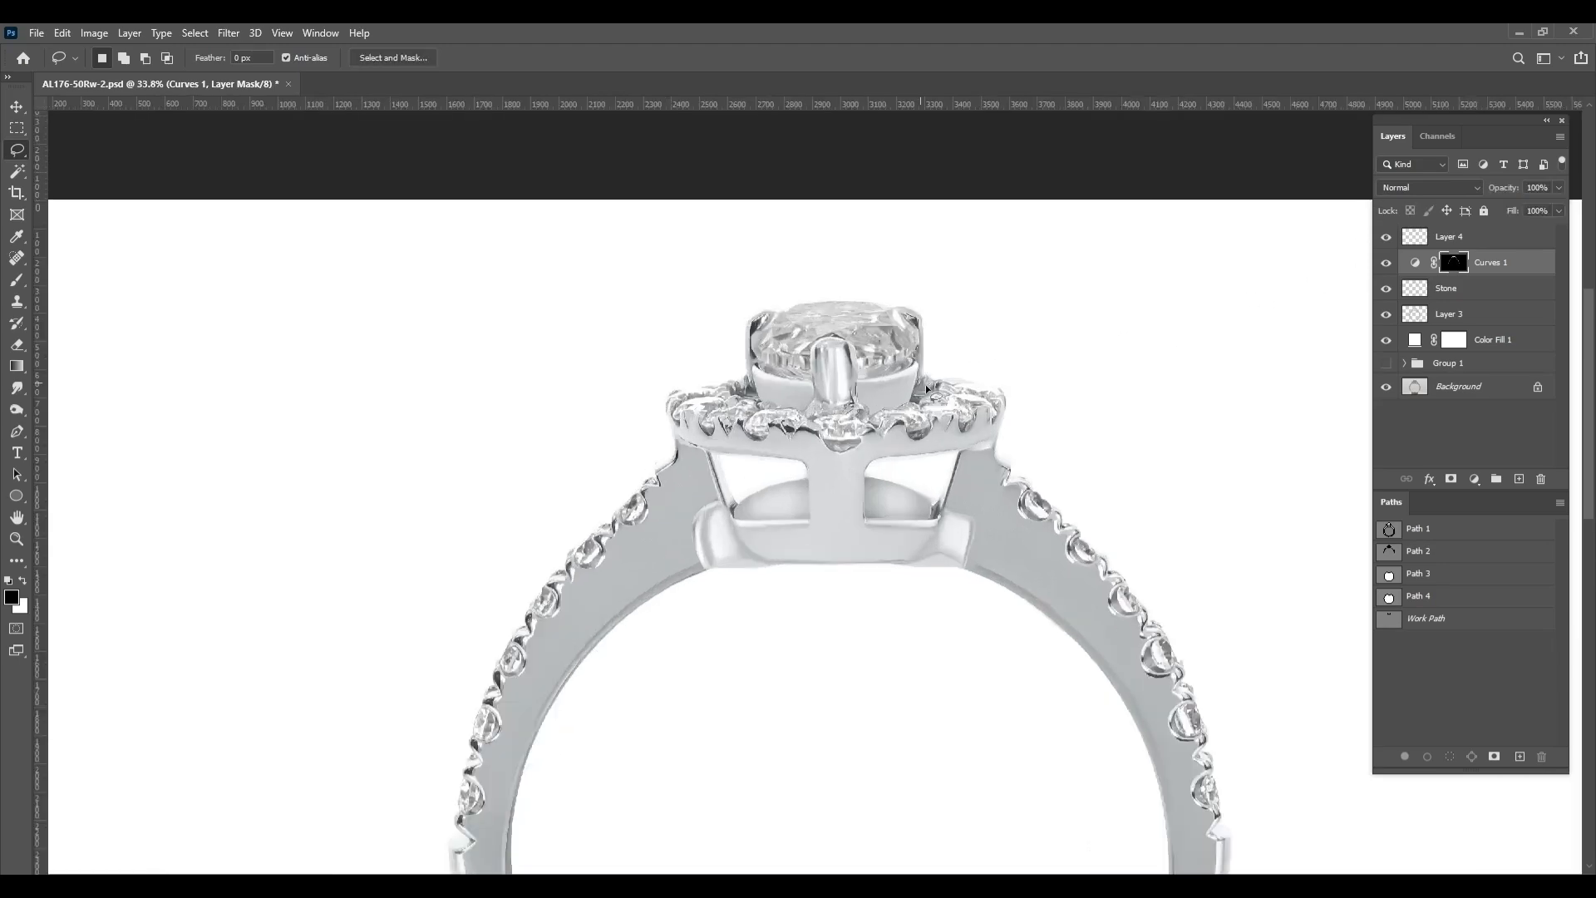
pyautogui.scroll(3, 840, 464)
pyautogui.scroll(-5, 848, 463)
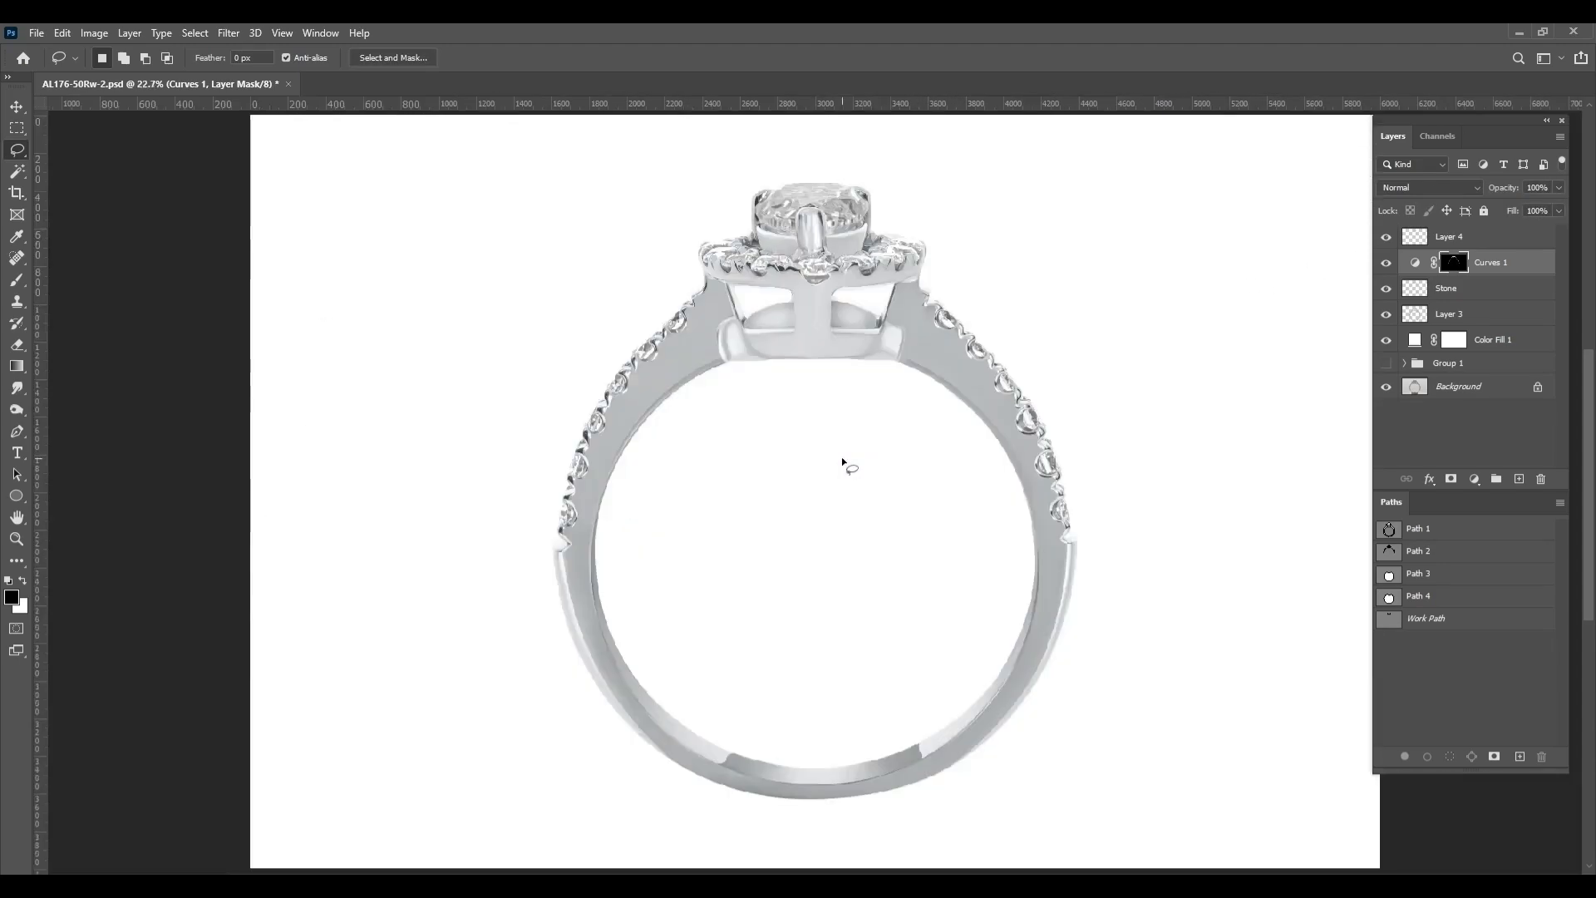
# Merge the Curves 1 adjustment with the Stone layer, check it against the ring beneath, and activate Layer 3
pyautogui.keyDown('shift'); pyautogui.click(1476, 289); pyautogui.keyUp('shift')
pyautogui.hotkey('ctrl', 'e')
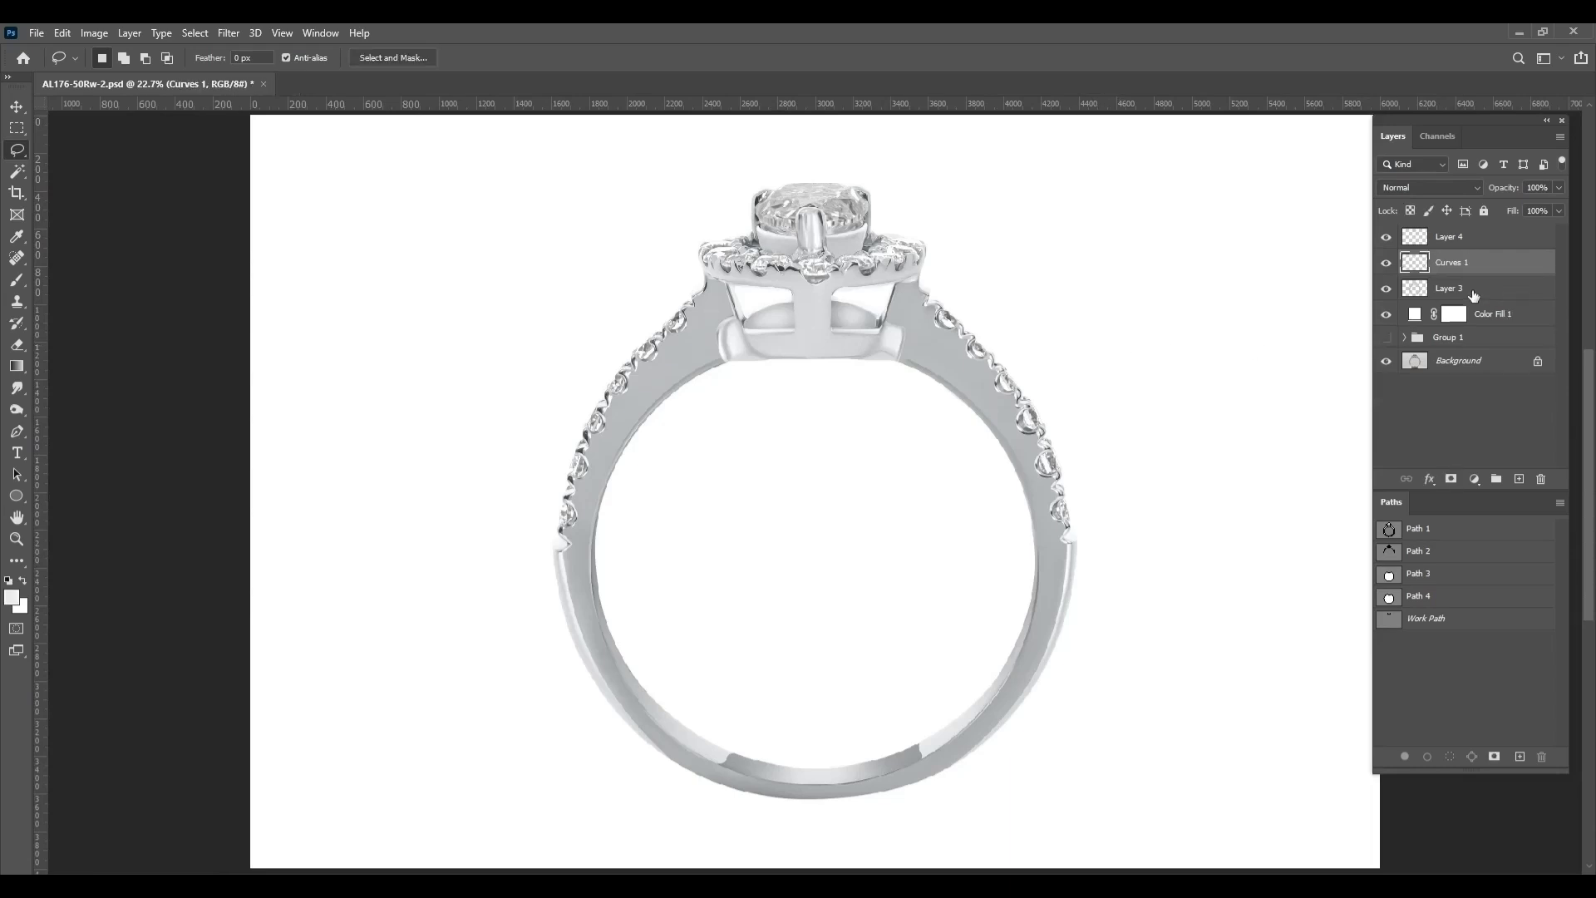
pyautogui.click(1385, 263)
pyautogui.click(1386, 263)
pyautogui.click(1386, 263)
pyautogui.click(1386, 263)
pyautogui.click(1386, 262)
pyautogui.click(1385, 263)
pyautogui.click(1451, 286)
pyautogui.keyDown('ctrl'); pyautogui.click(1414, 289); pyautogui.keyUp('ctrl')
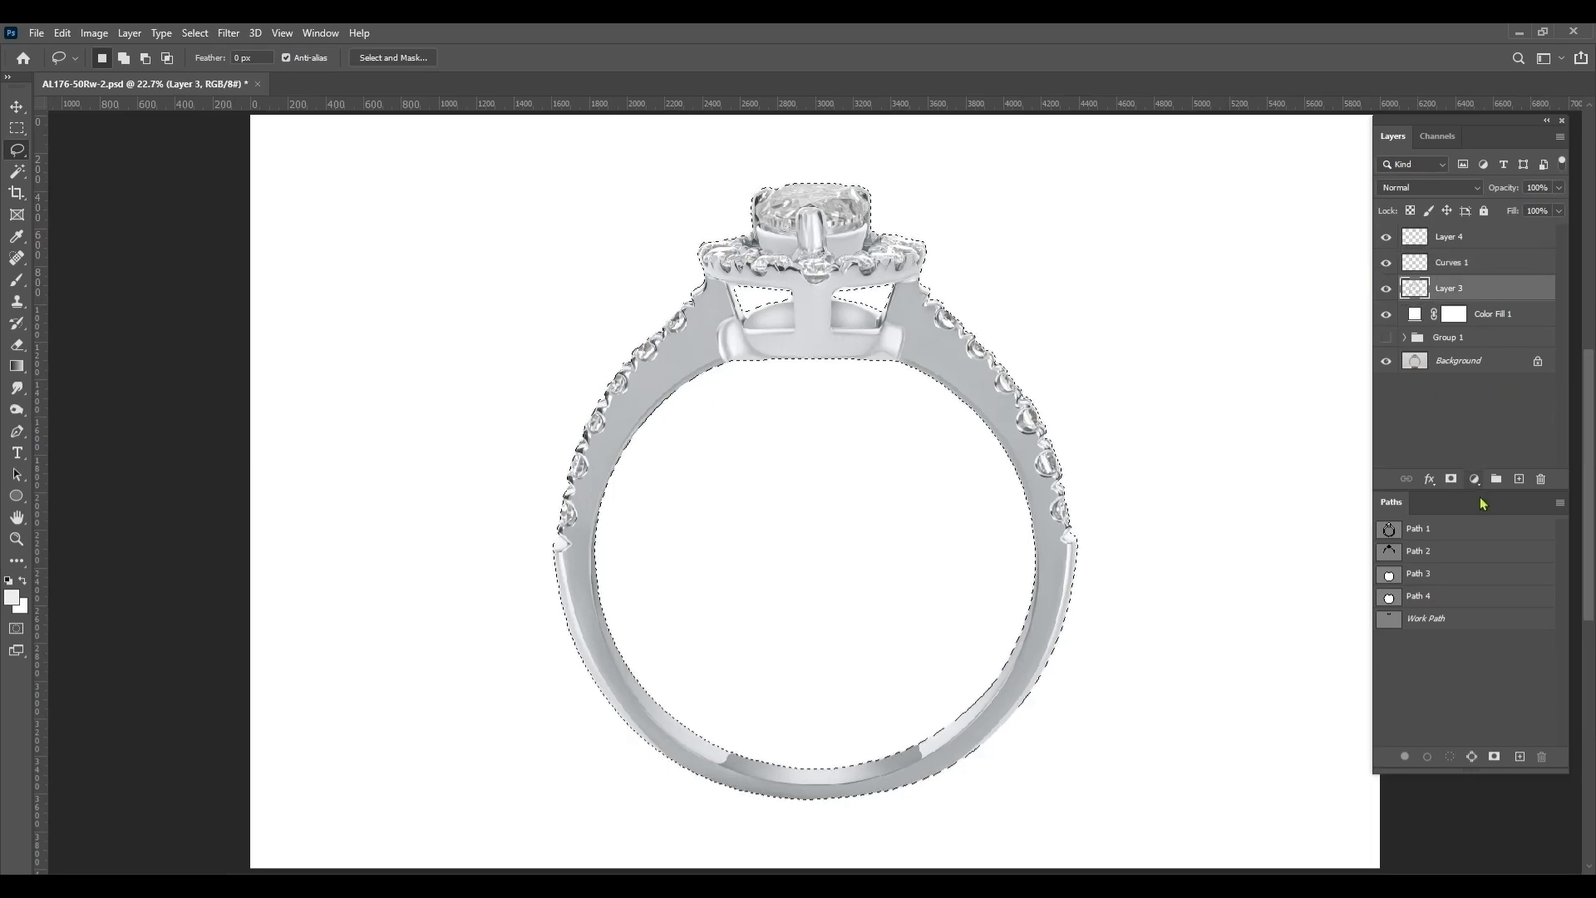
pyautogui.click(1474, 481)
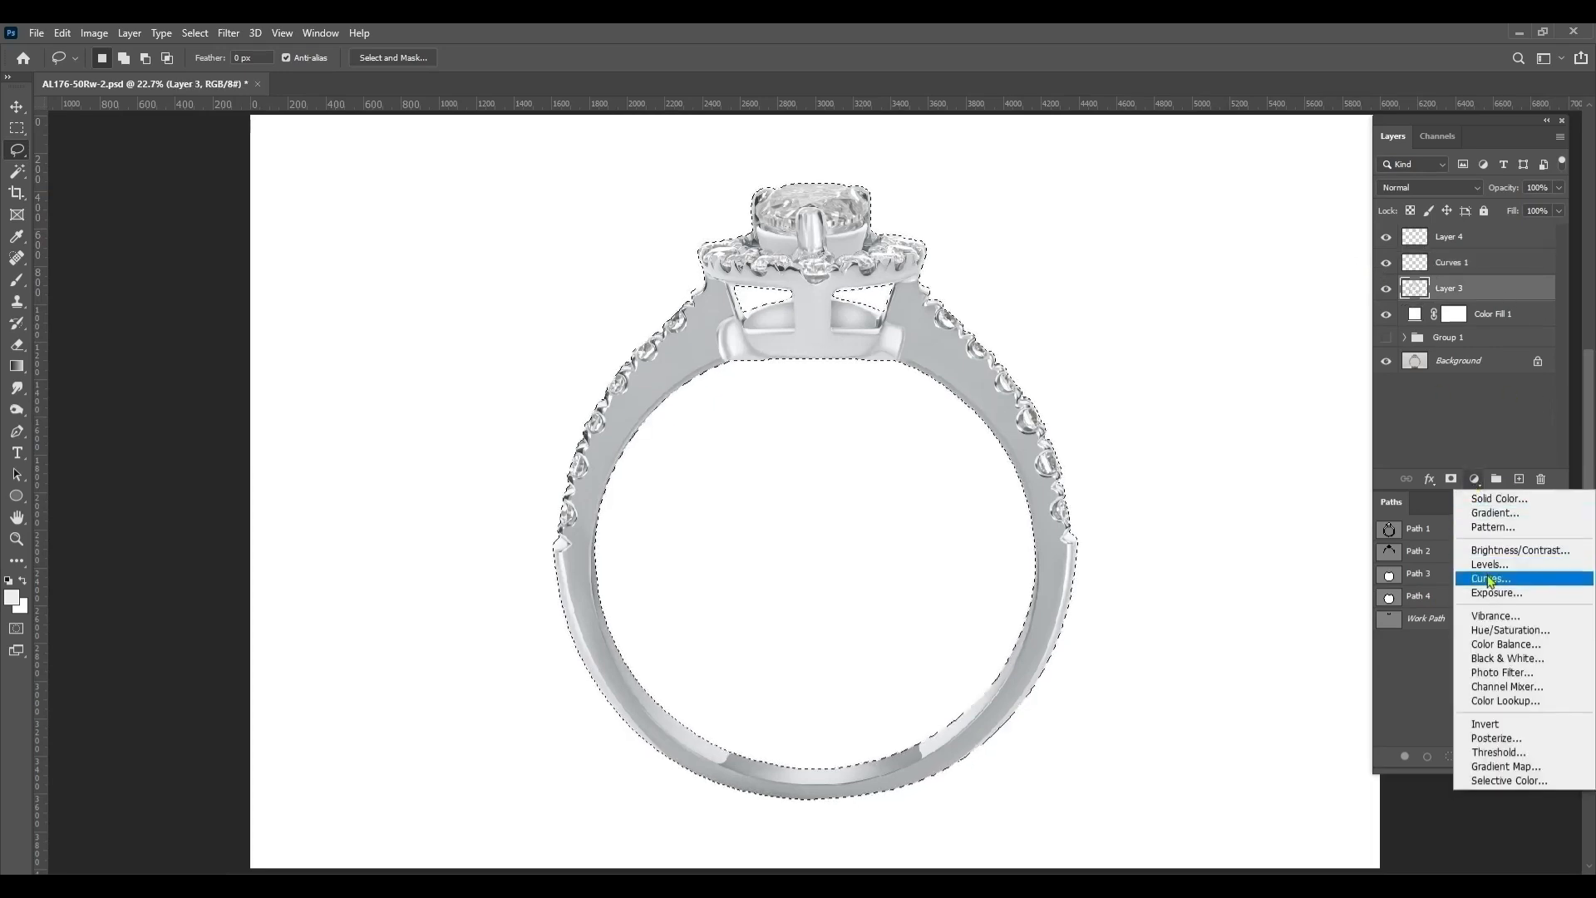
pyautogui.click(1462, 410)
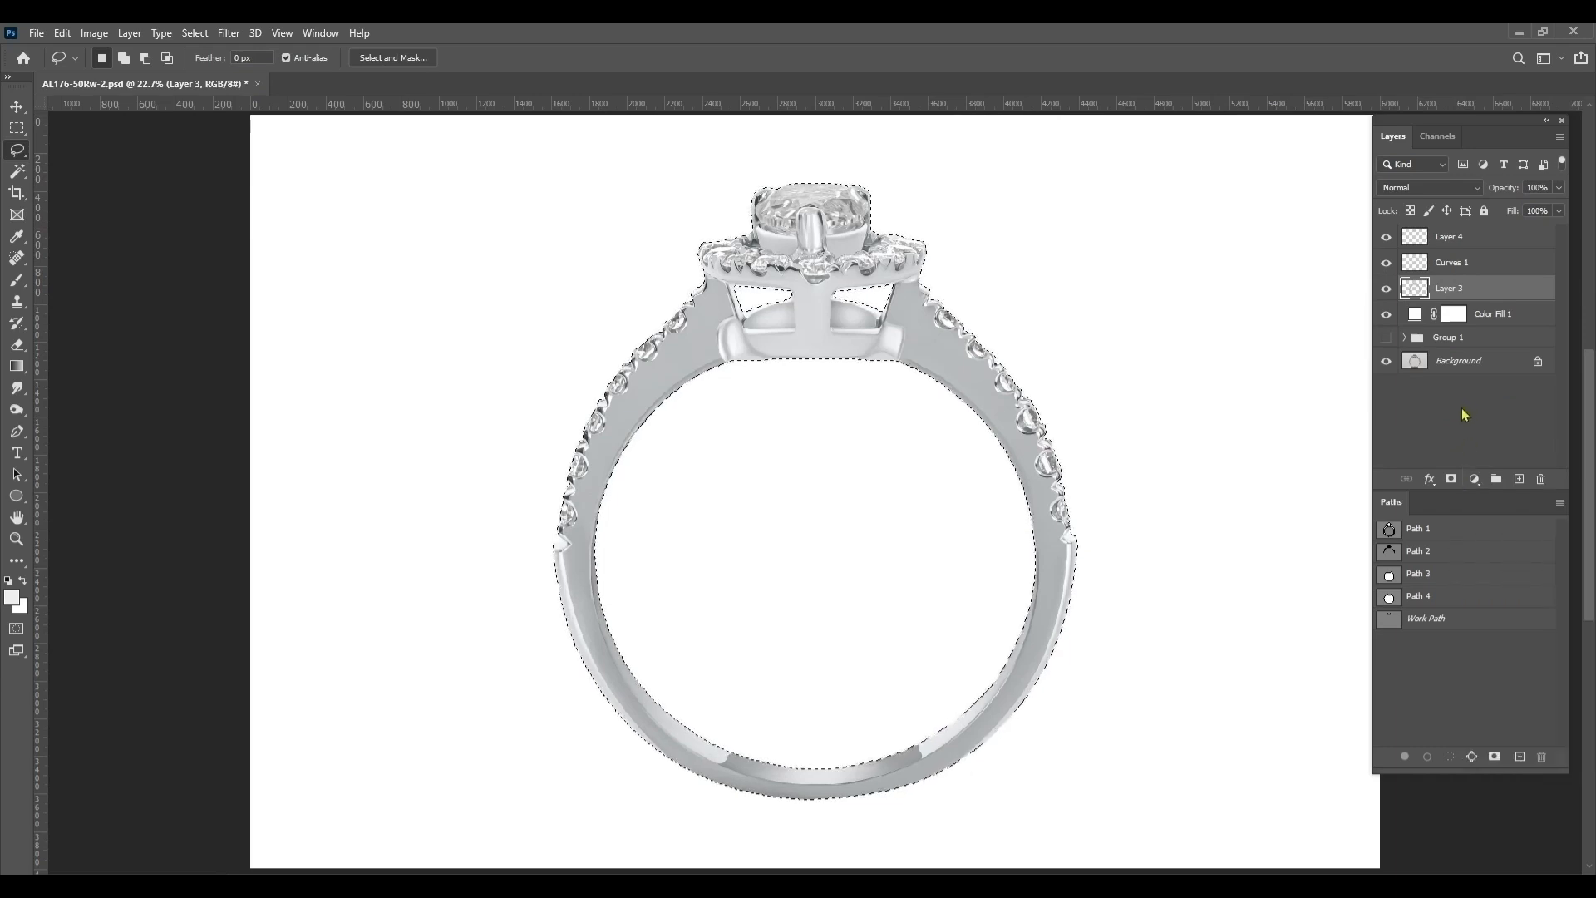
pyautogui.hotkey('ctrl', 'd')
# Add a Curves adjustment above Layer 3, bend the curve down to darken the metal, and invert its mask to black
pyautogui.click(1475, 481)
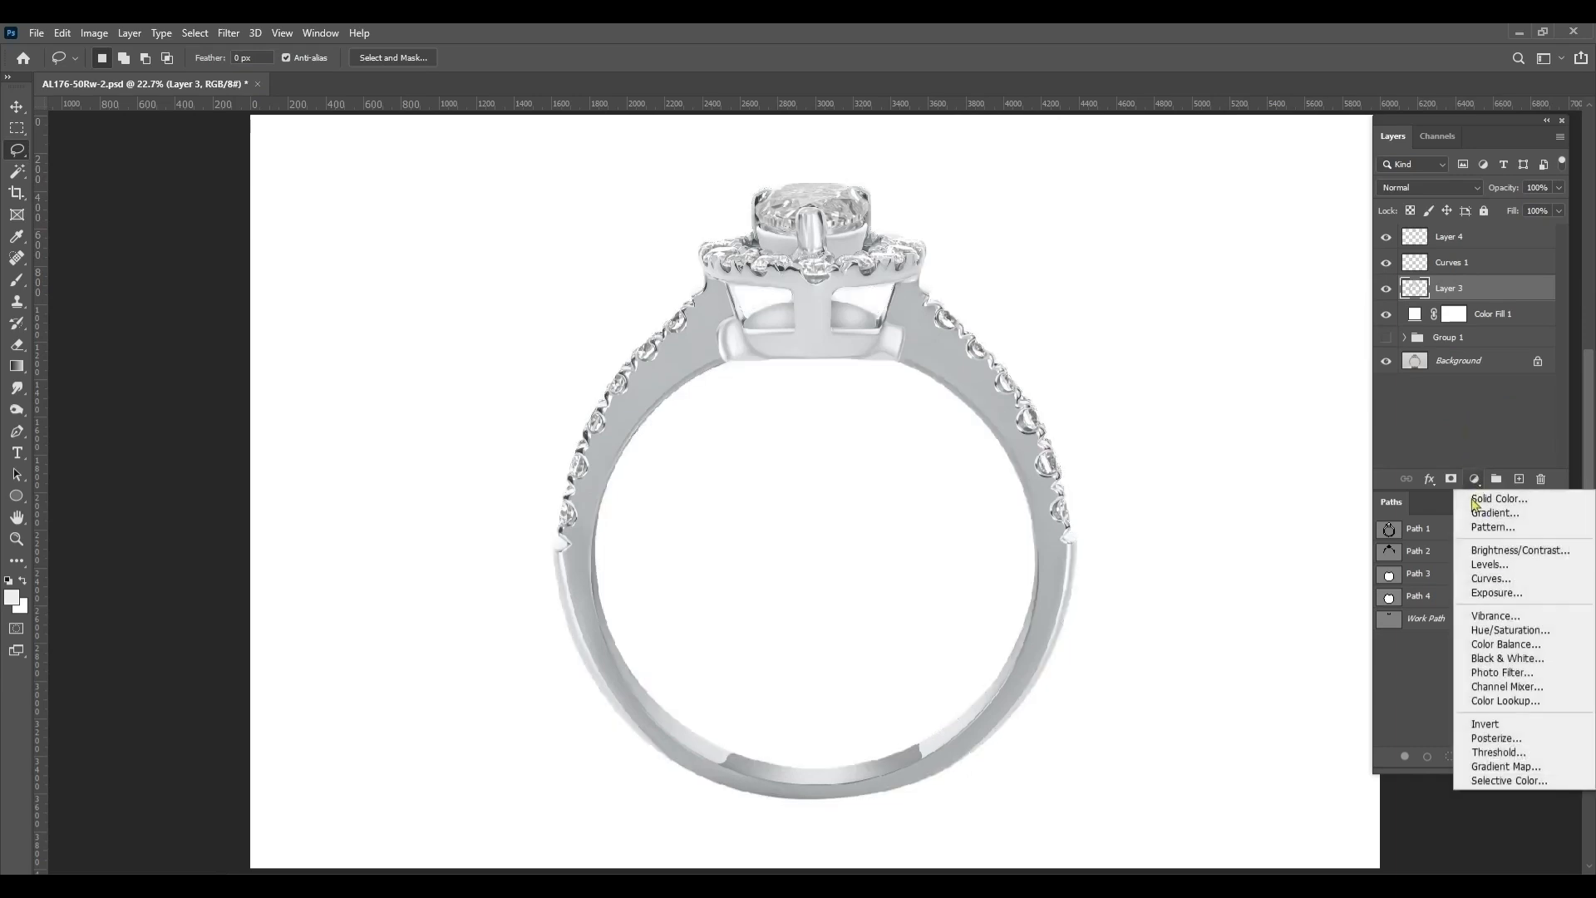
pyautogui.click(1485, 577)
pyautogui.moveTo(235, 363); pyautogui.dragTo(256, 384)
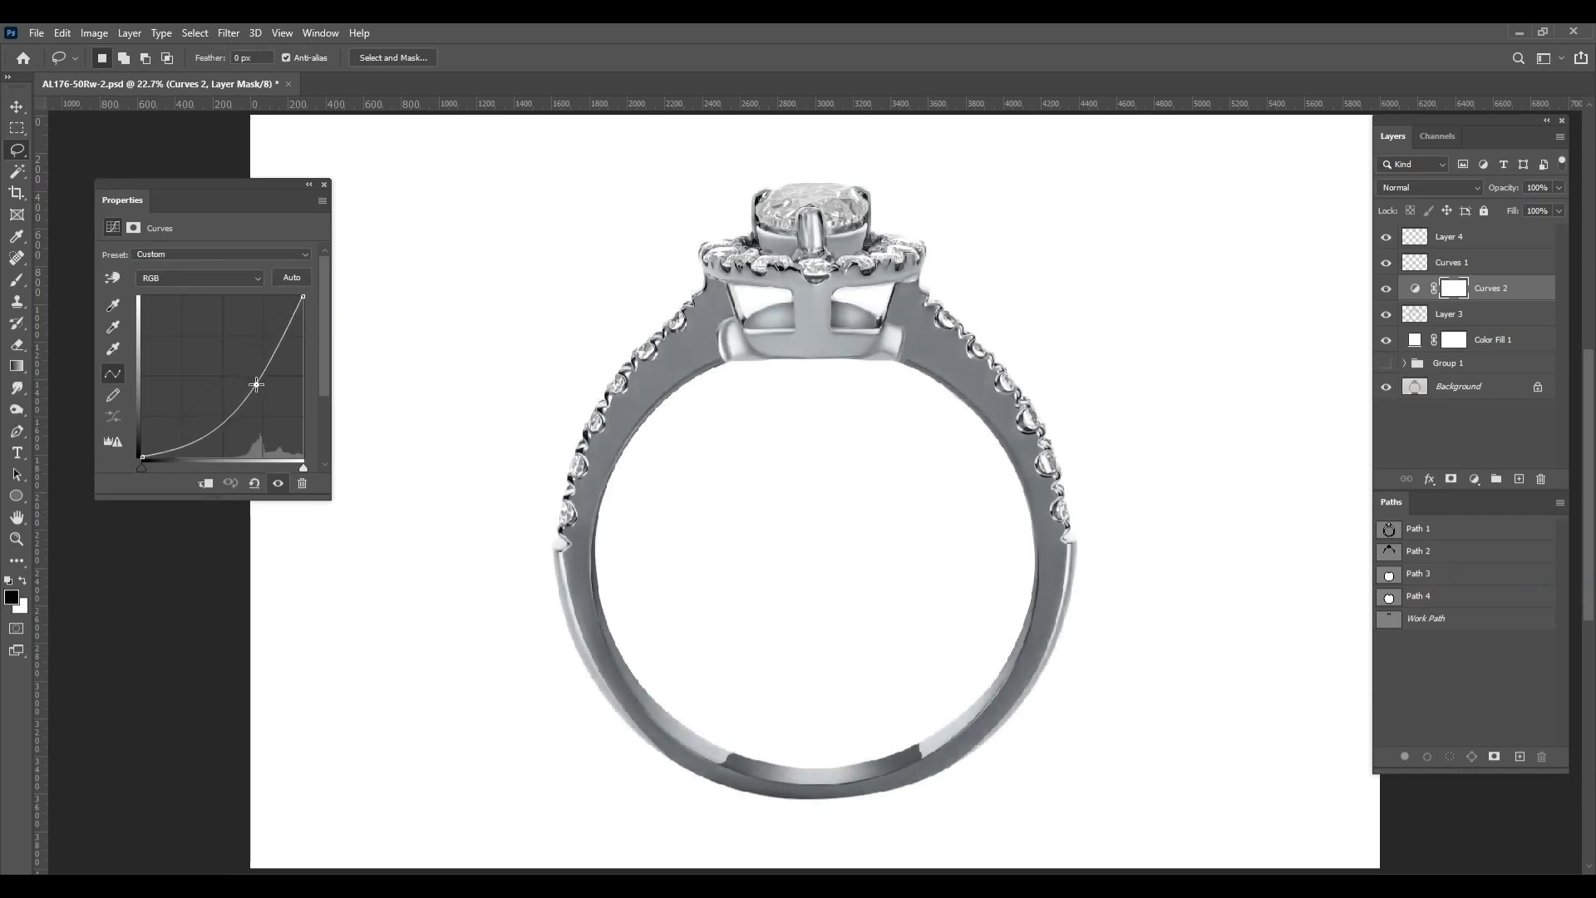
pyautogui.click(324, 185)
pyautogui.hotkey('ctrl', 'i')
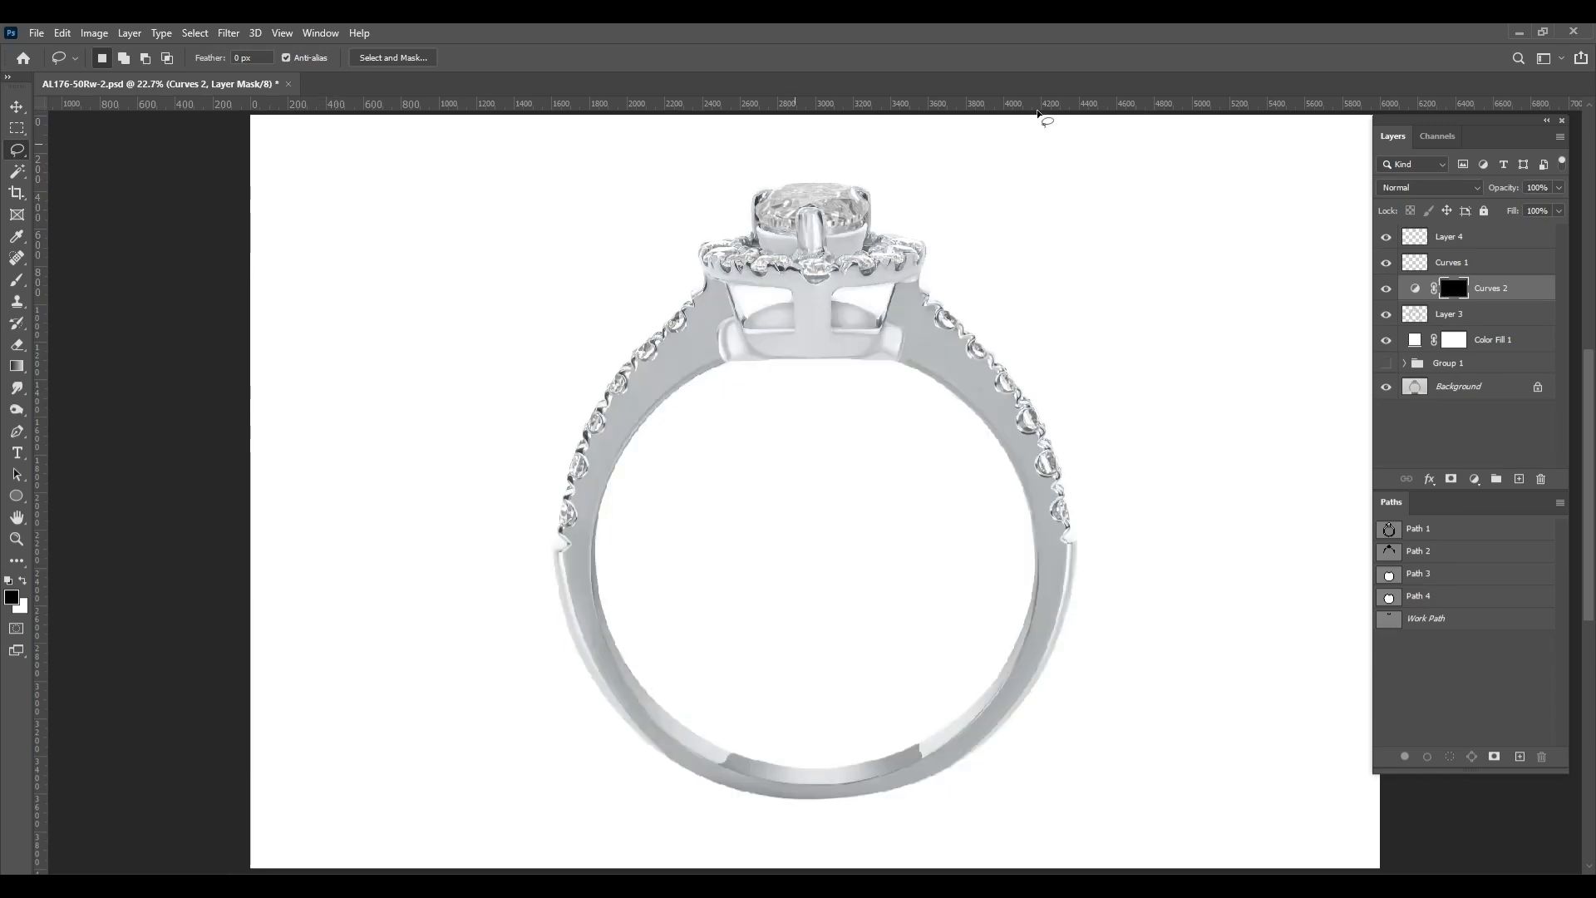
# Paint on the Curves 2 mask with a soft 20% opacity brush to darken the metal around the openings below the halo
pyautogui.scroll(5, 745, 299)
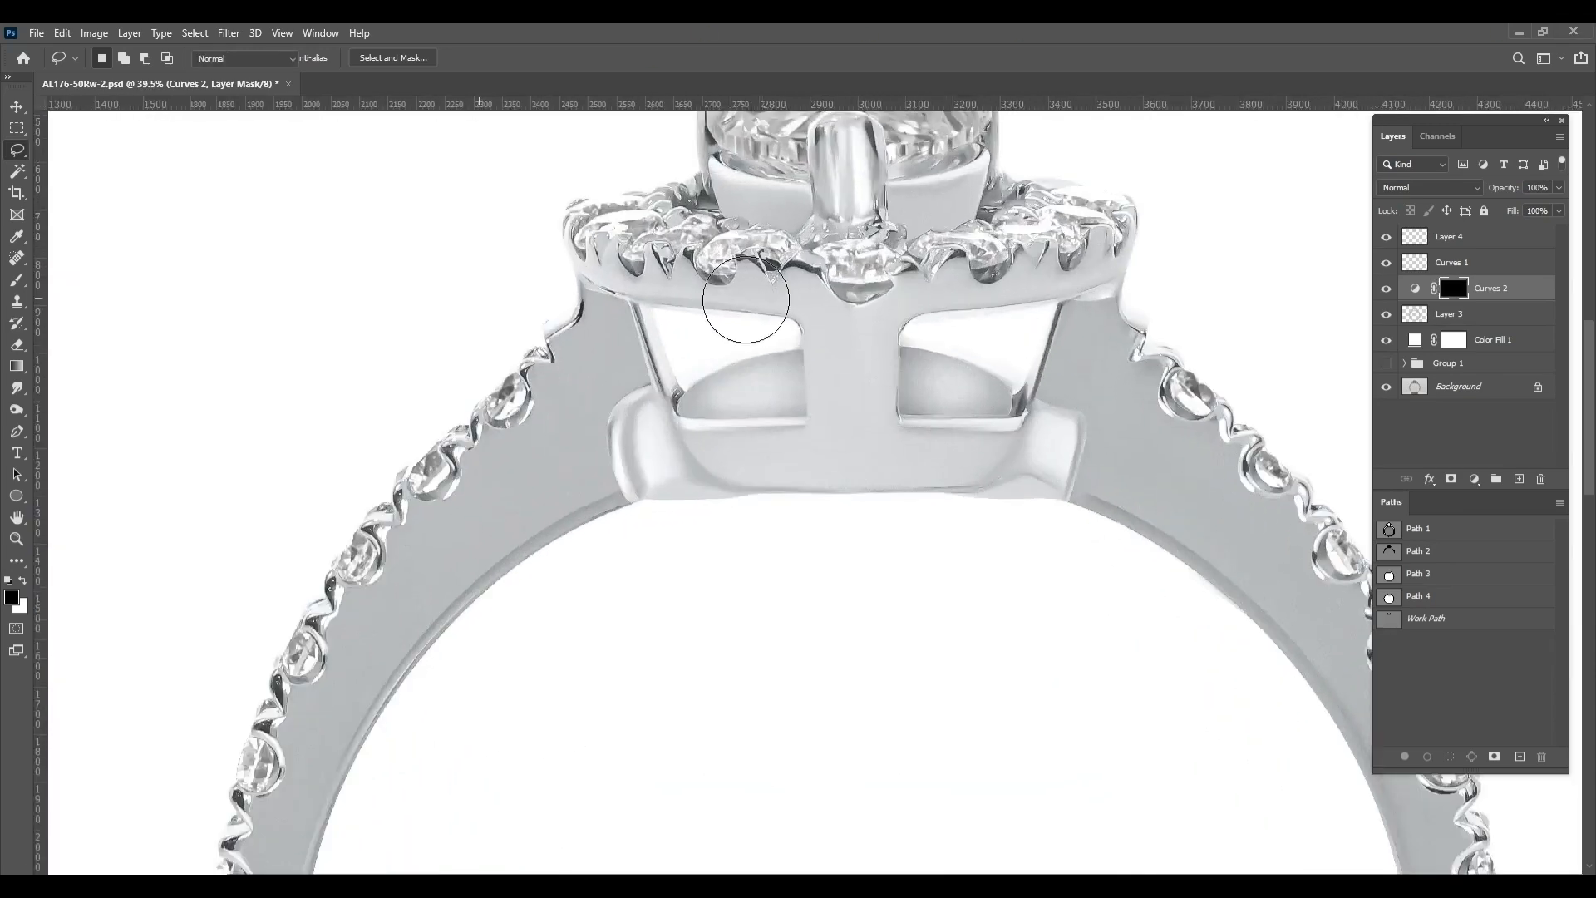
pyautogui.press('b')
pyautogui.scroll(5, 657, 565)
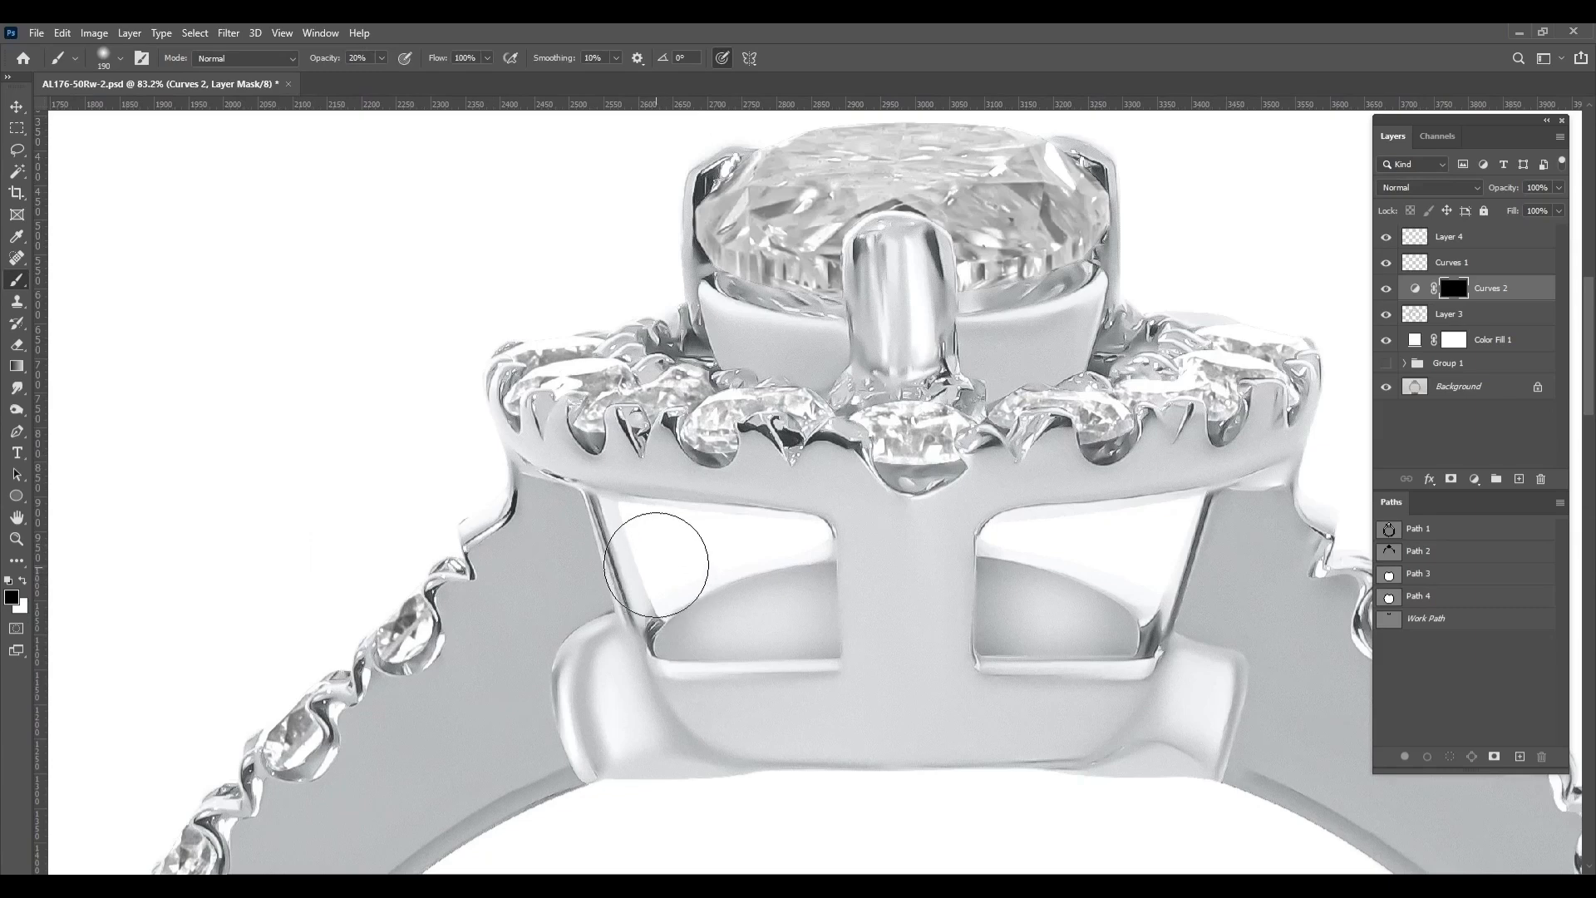
pyautogui.moveTo(669, 552)
pyautogui.keyDown('alt'); pyautogui.mouseDown()
pyautogui.moveTo(639, 531)
pyautogui.moveTo(674, 587)
pyautogui.moveTo(827, 557)
pyautogui.moveTo(792, 533)
pyautogui.moveTo(624, 513)
pyautogui.moveTo(1178, 510)
pyautogui.mouseUp(); pyautogui.keyUp('alt')
pyautogui.press('x')
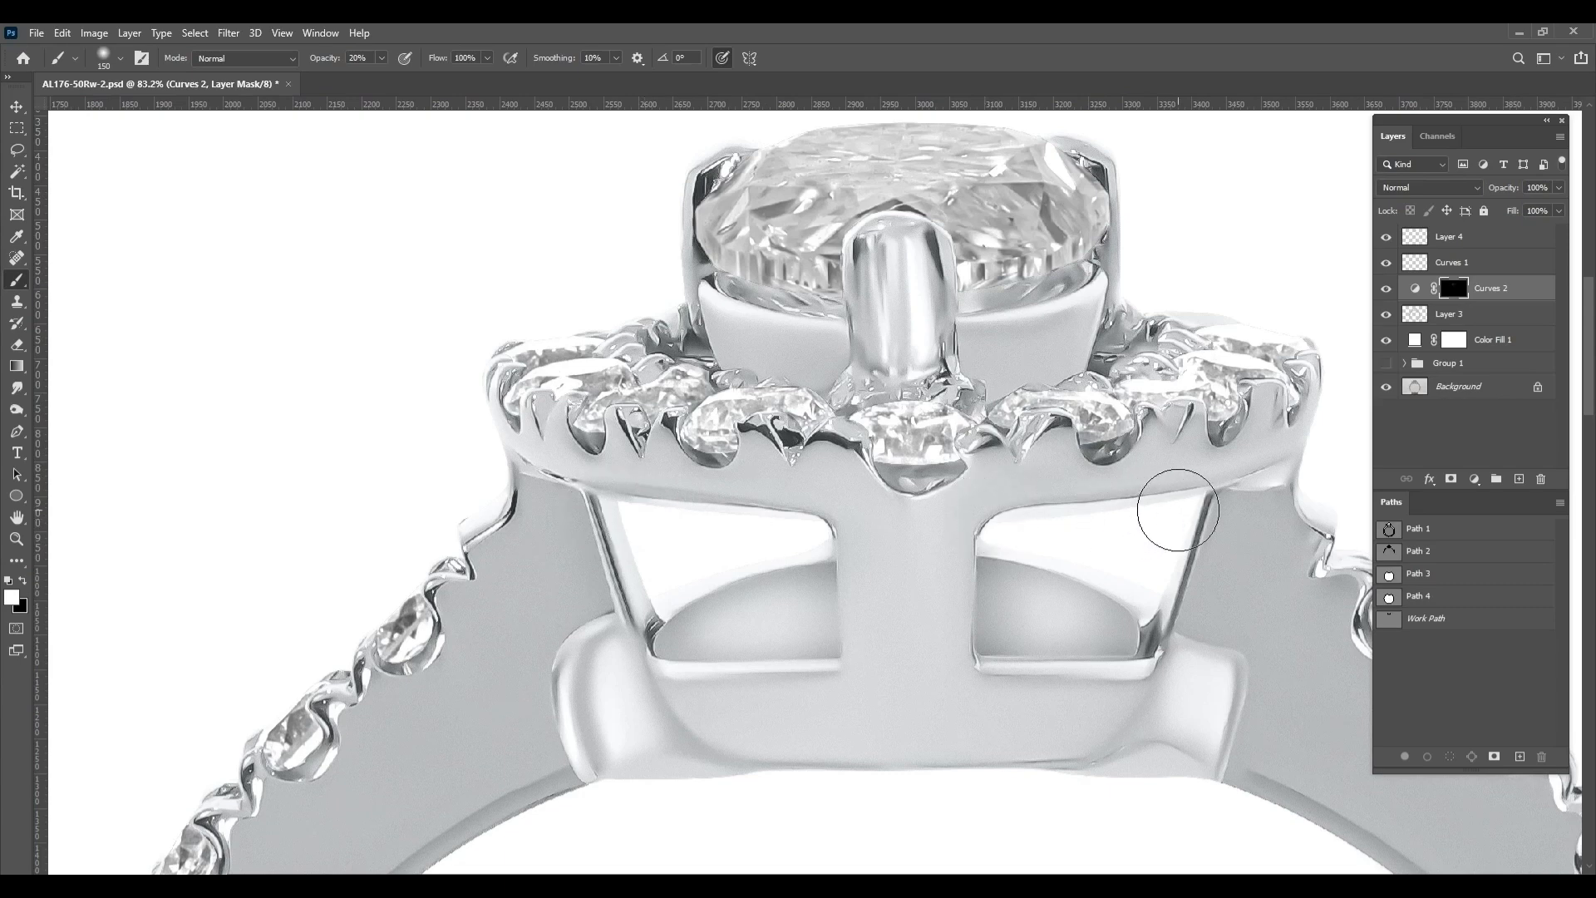
pyautogui.keyDown('alt'); pyautogui.moveTo(1059, 527); pyautogui.dragTo(983, 536); pyautogui.keyUp('alt')
pyautogui.scroll(-2, 1096, 521)
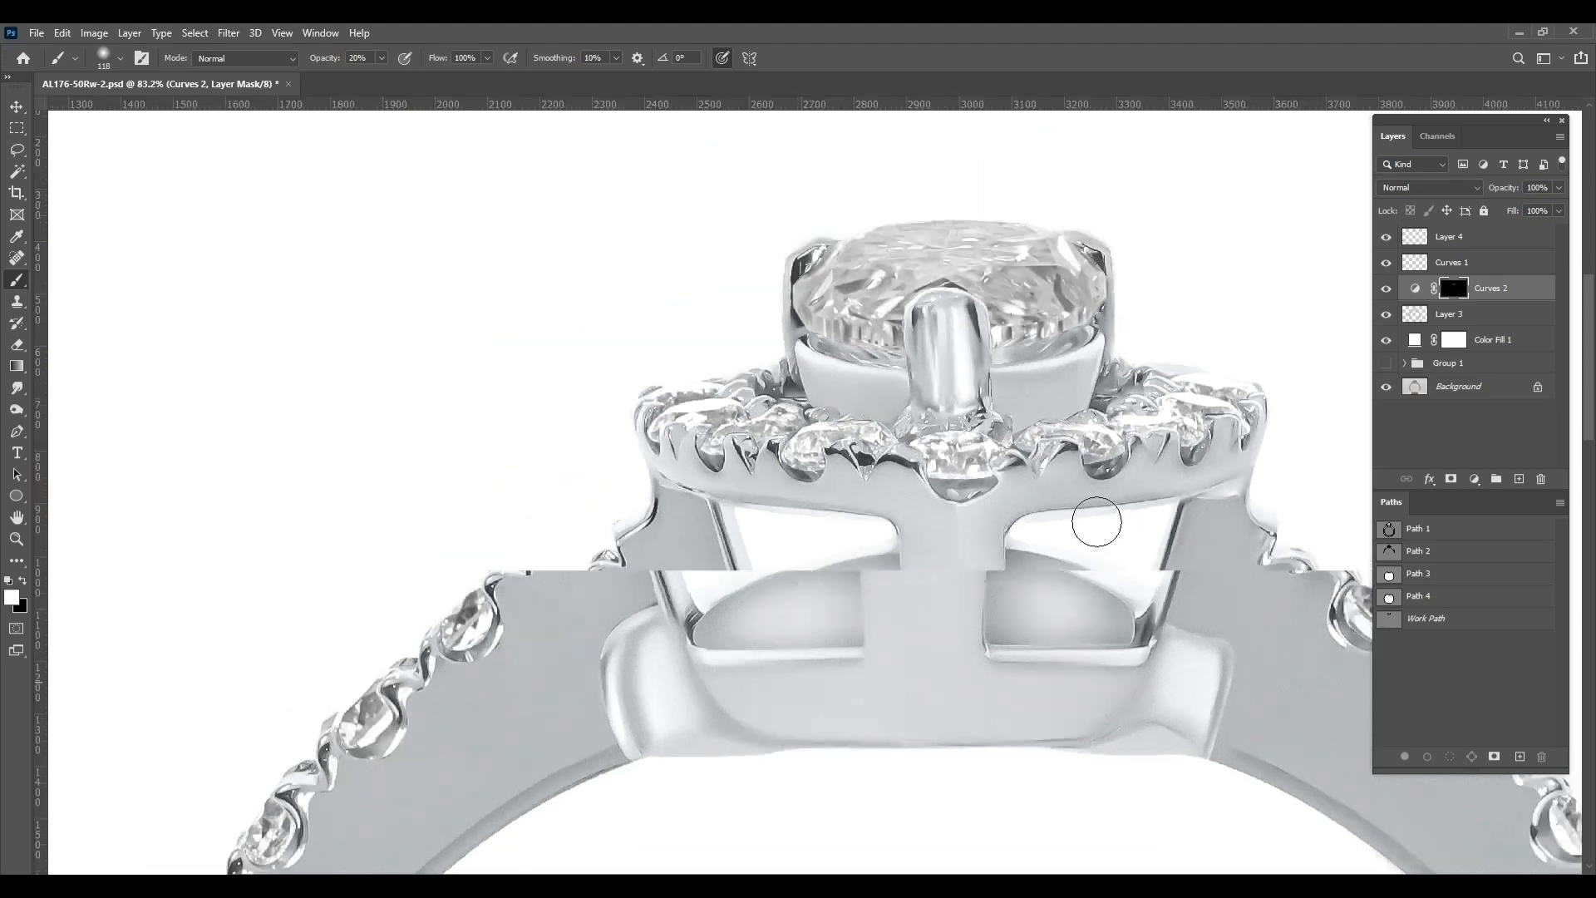
pyautogui.hotkey('ctrl', '0')
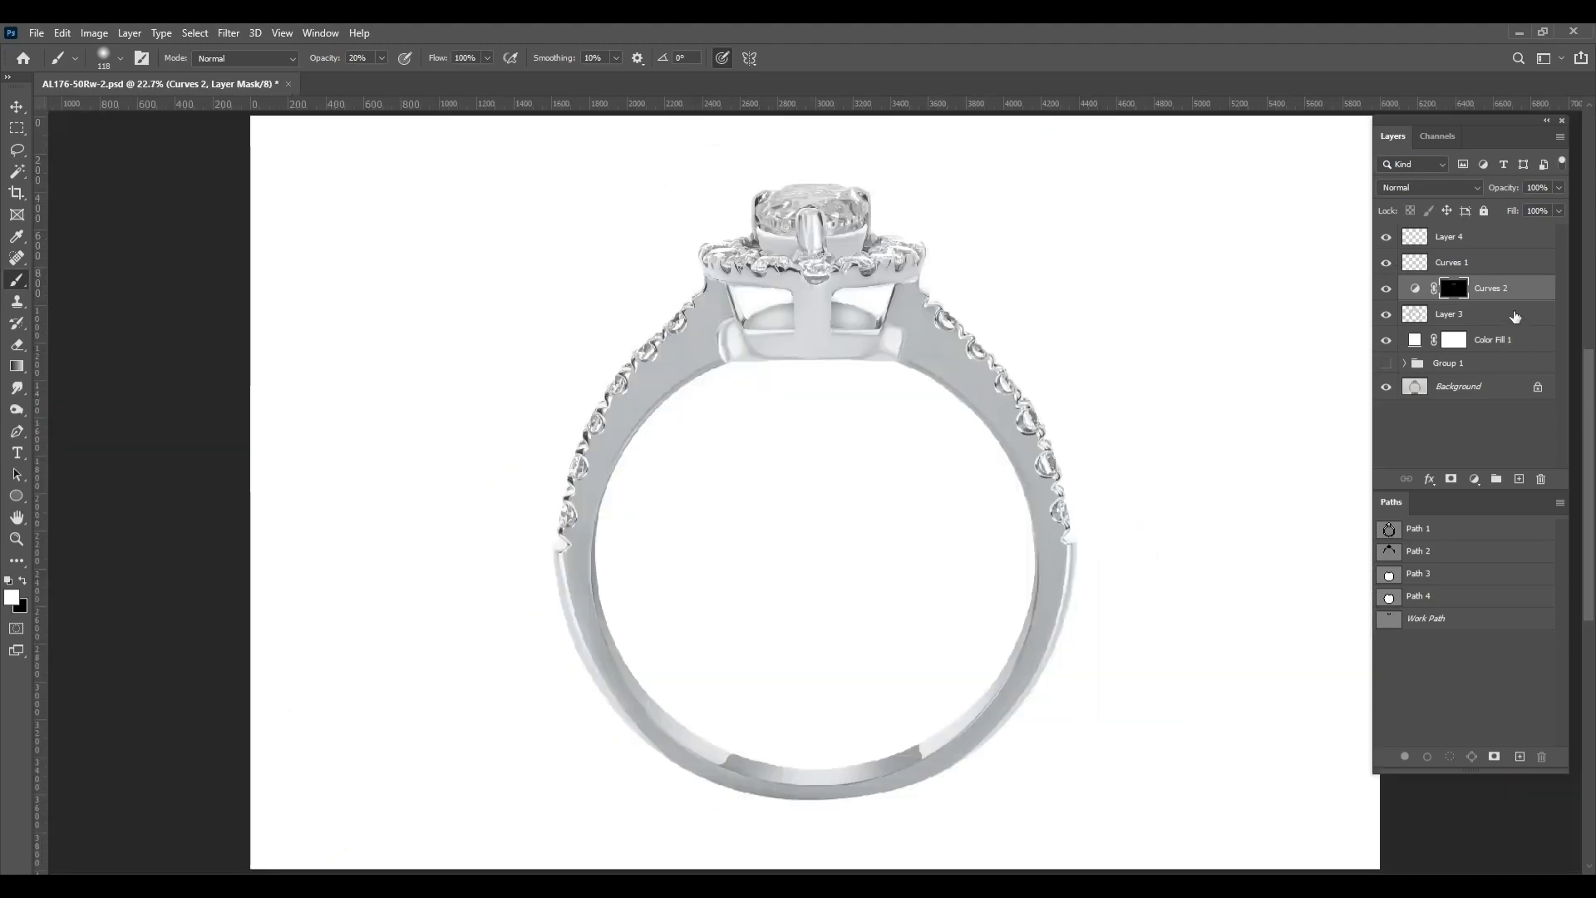
# Merge the Curves 2 adjustment with Layer 3, rename the merged layer Ret, and save the document
pyautogui.keyDown('shift'); pyautogui.click(1515, 316); pyautogui.keyUp('shift')
pyautogui.hotkey('ctrl', 'e')
pyautogui.doubleClick(1451, 290)
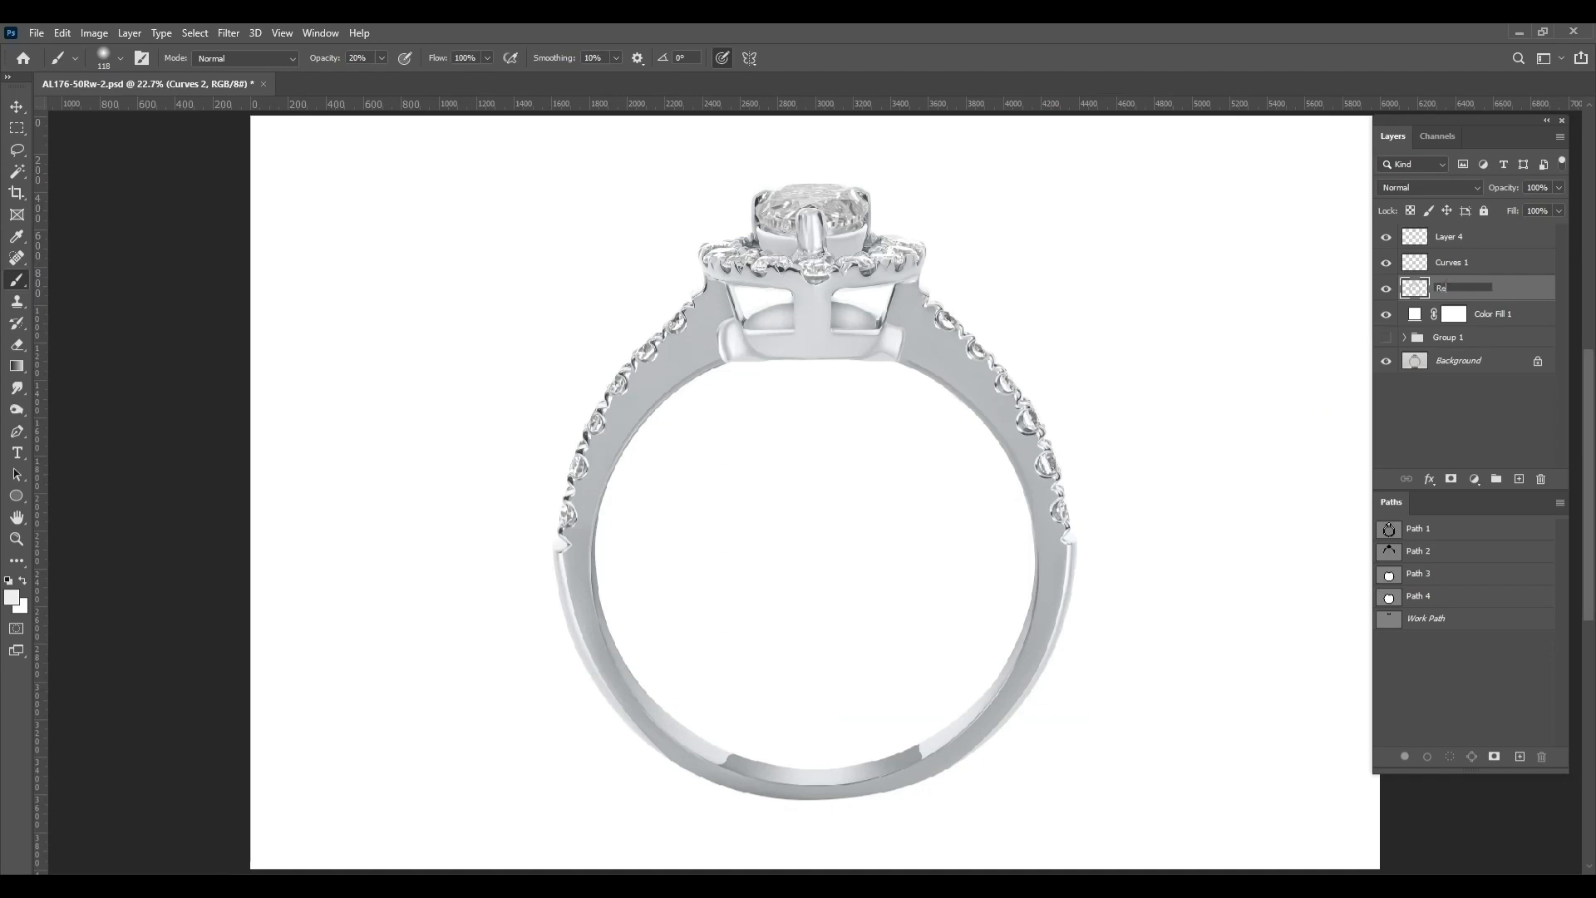
pyautogui.press('Return')
pyautogui.hotkey('ctrl', 's')
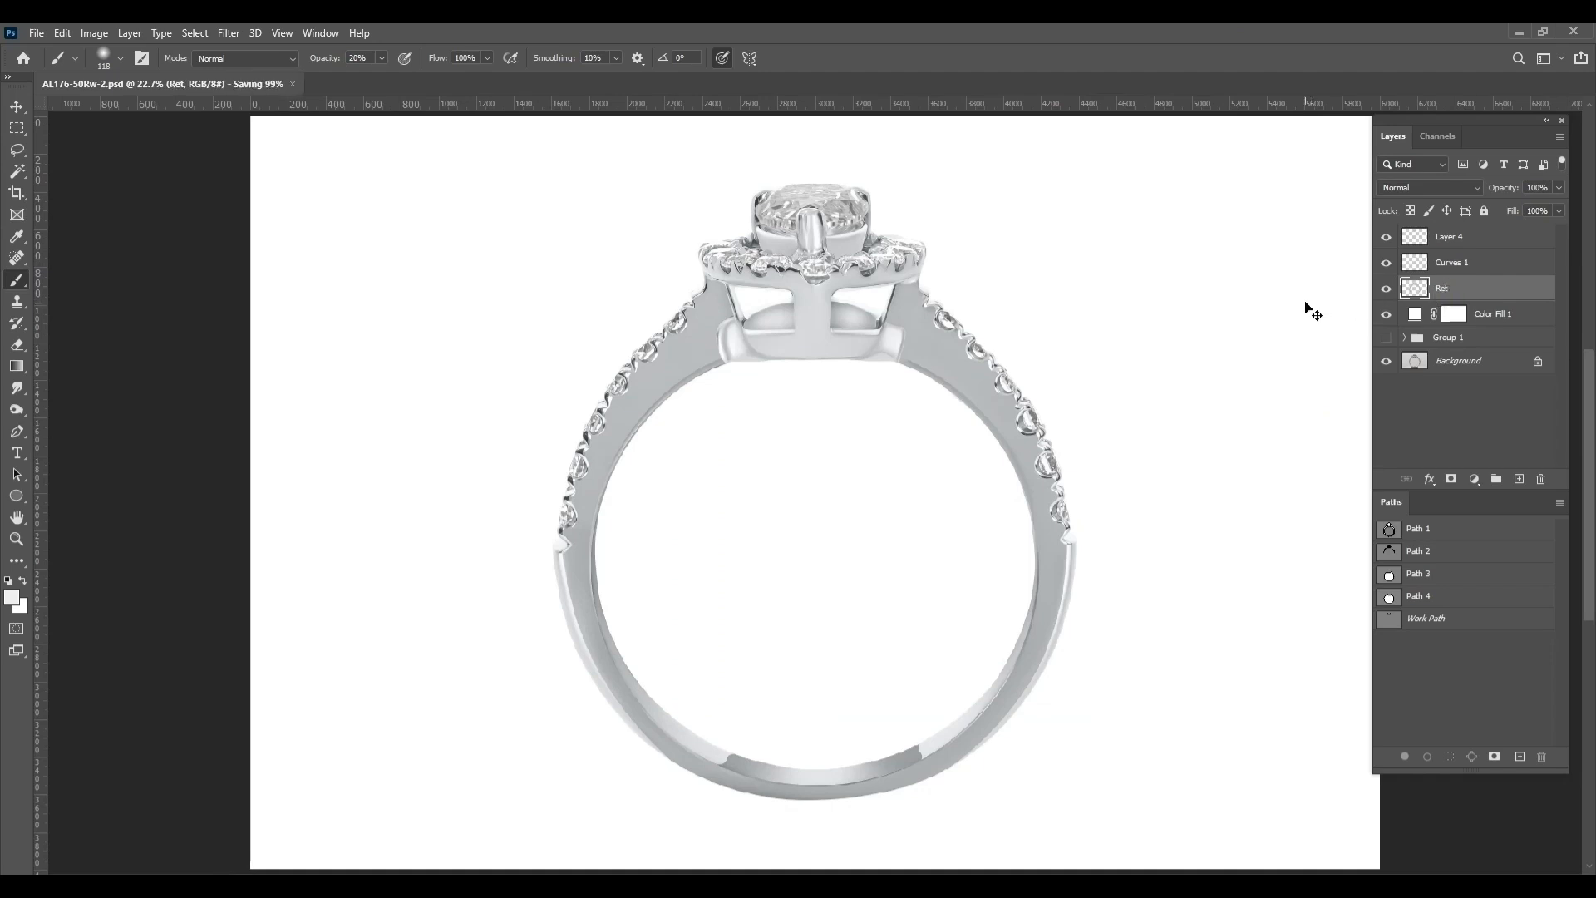
# Try merging the Curves 1 and Ret layers, compare the ring with the merged layer hidden and shown, and undo the merge
pyautogui.keyDown('shift'); pyautogui.click(1453, 273); pyautogui.keyUp('shift')
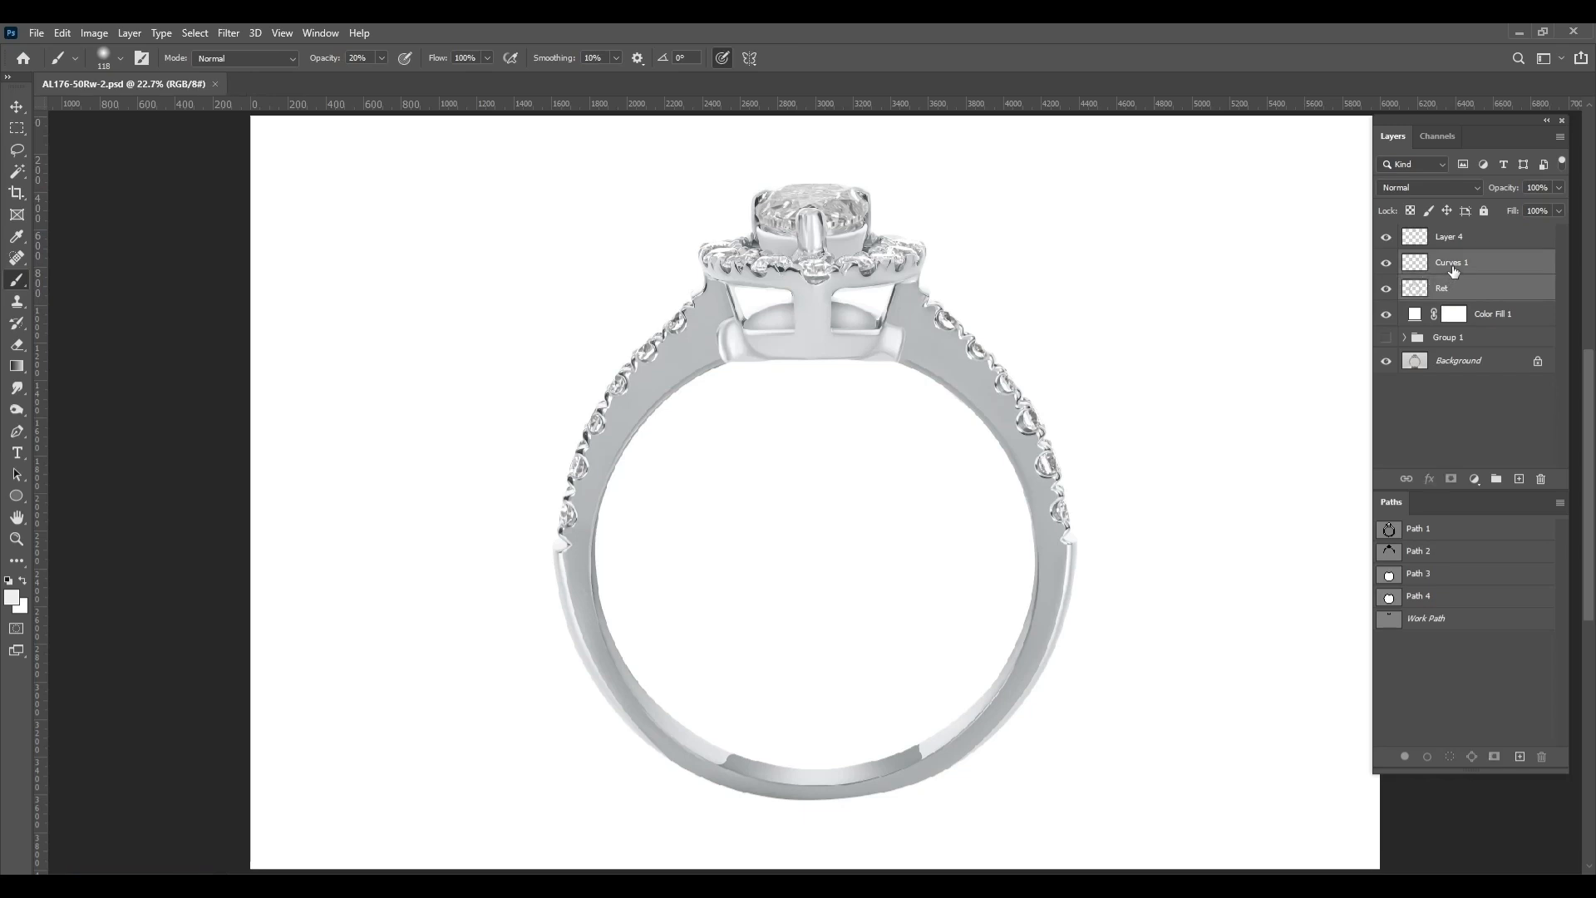
pyautogui.hotkey('ctrl', 'e')
pyautogui.click(1388, 266)
pyautogui.click(1387, 266)
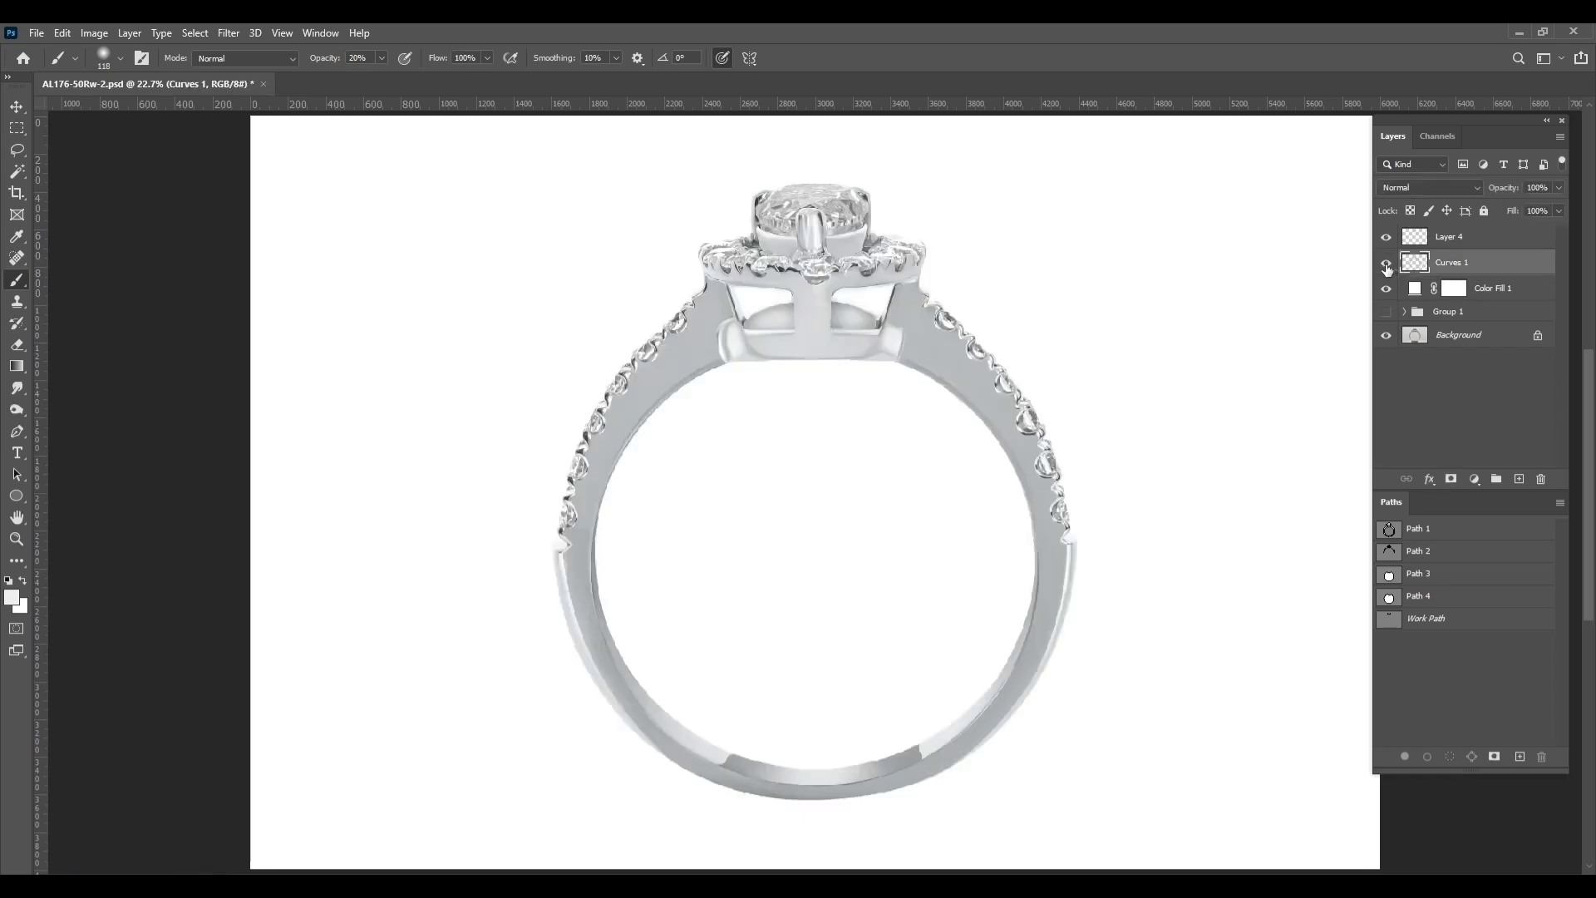
pyautogui.click(1389, 265)
pyautogui.click(1390, 266)
pyautogui.hotkey('ctrl', 'z')
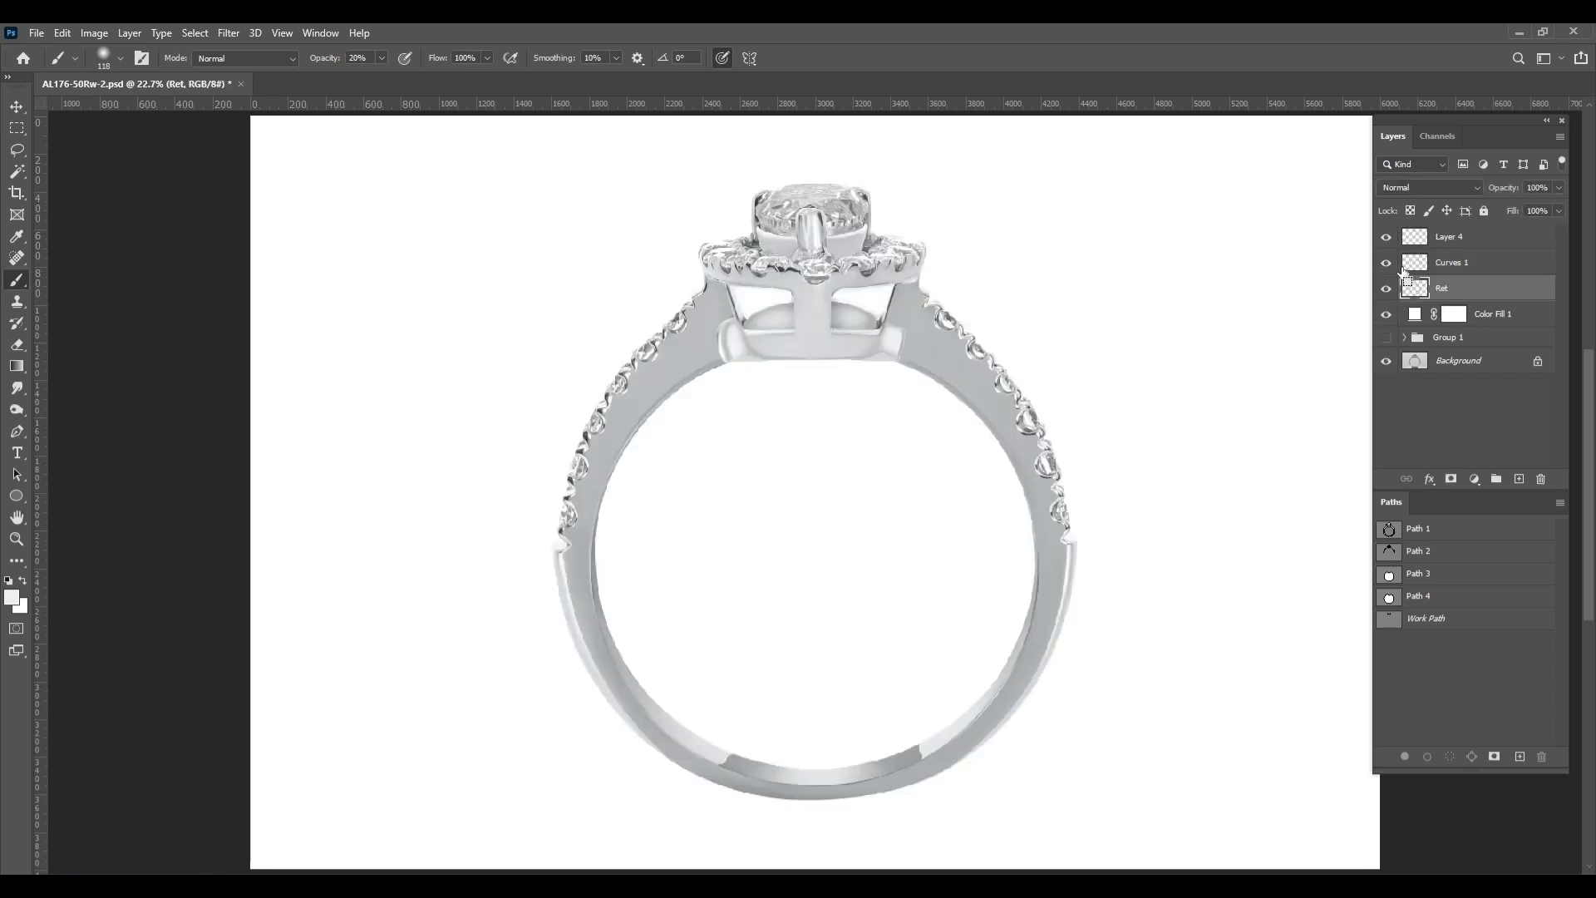
# Rename the Curves 1 layer Stone, check what it contains by hiding and showing it, and save the document
pyautogui.click(1424, 267)
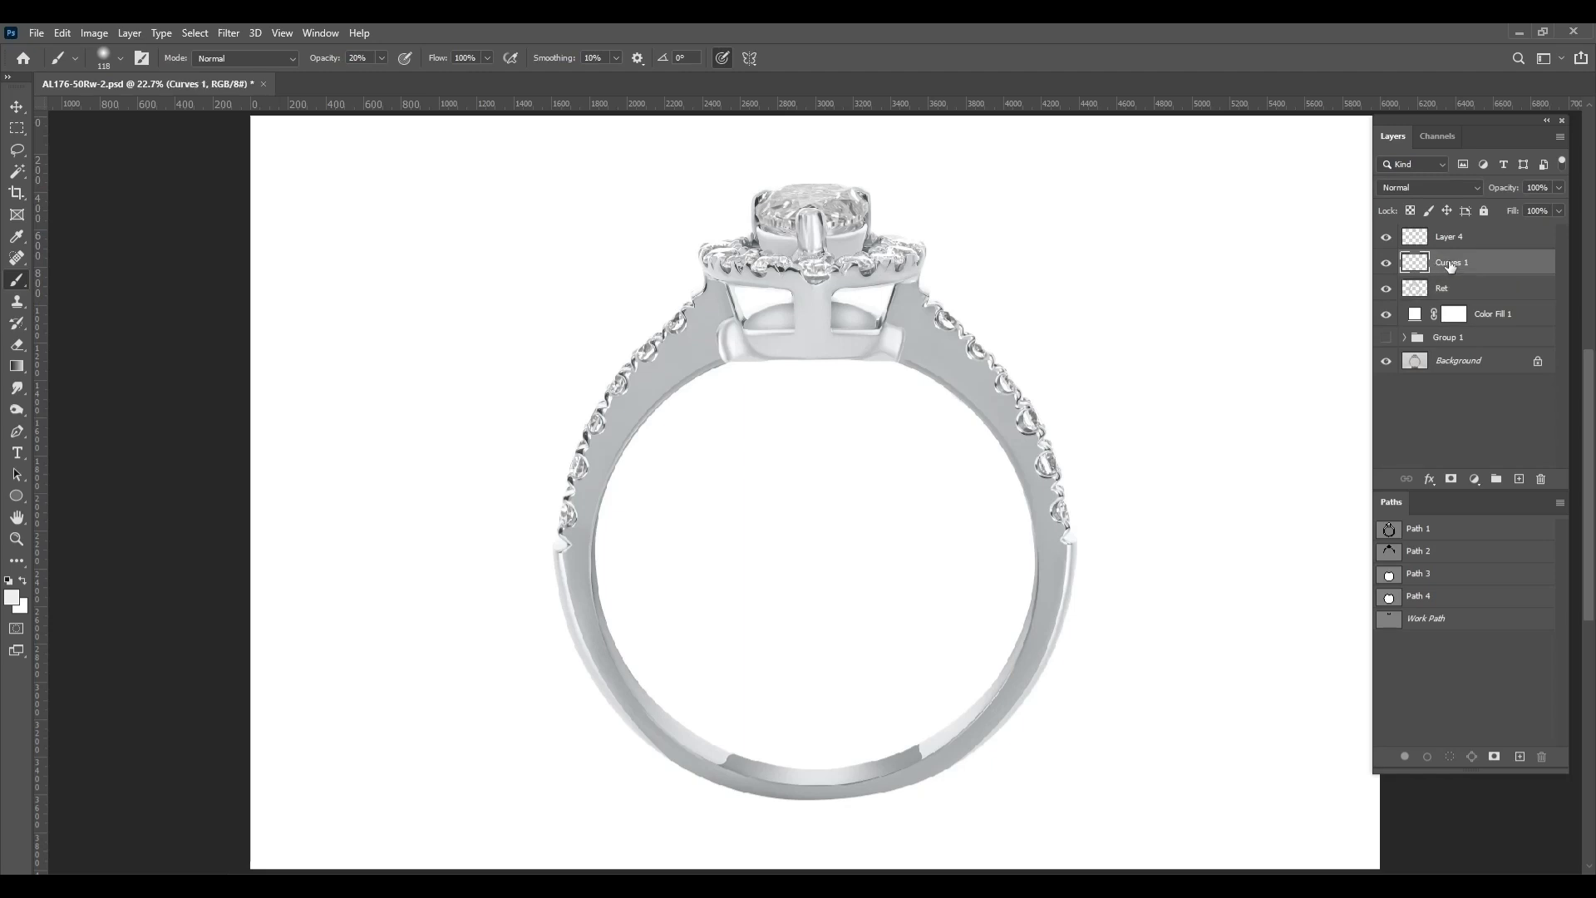
pyautogui.doubleClick(1451, 264)
pyautogui.press('Return')
pyautogui.click(1385, 264)
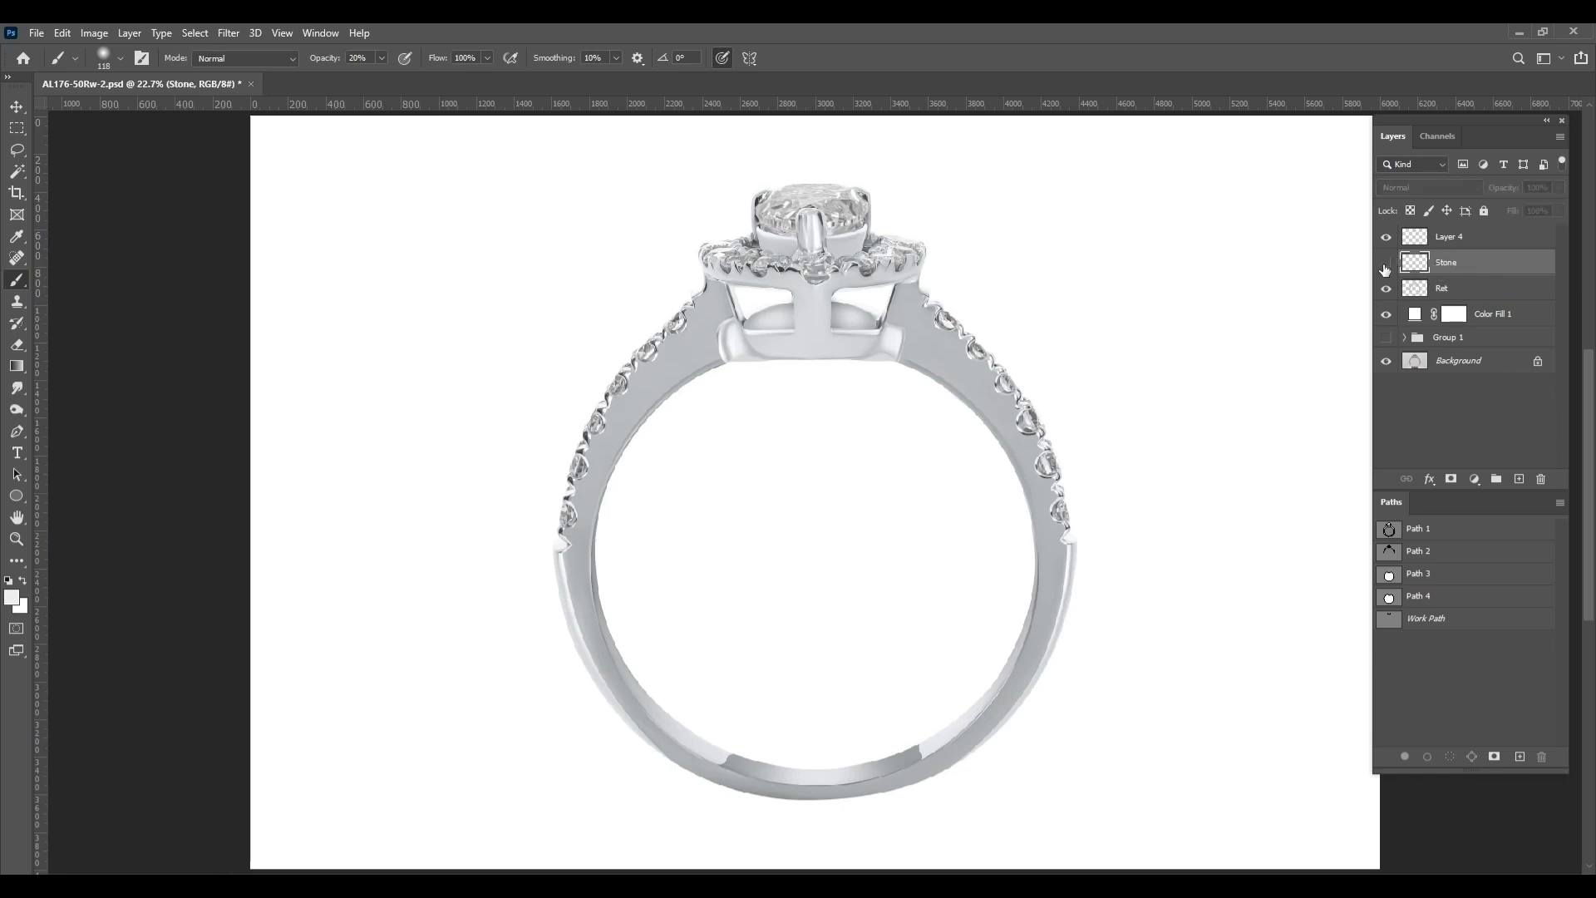
pyautogui.click(1385, 264)
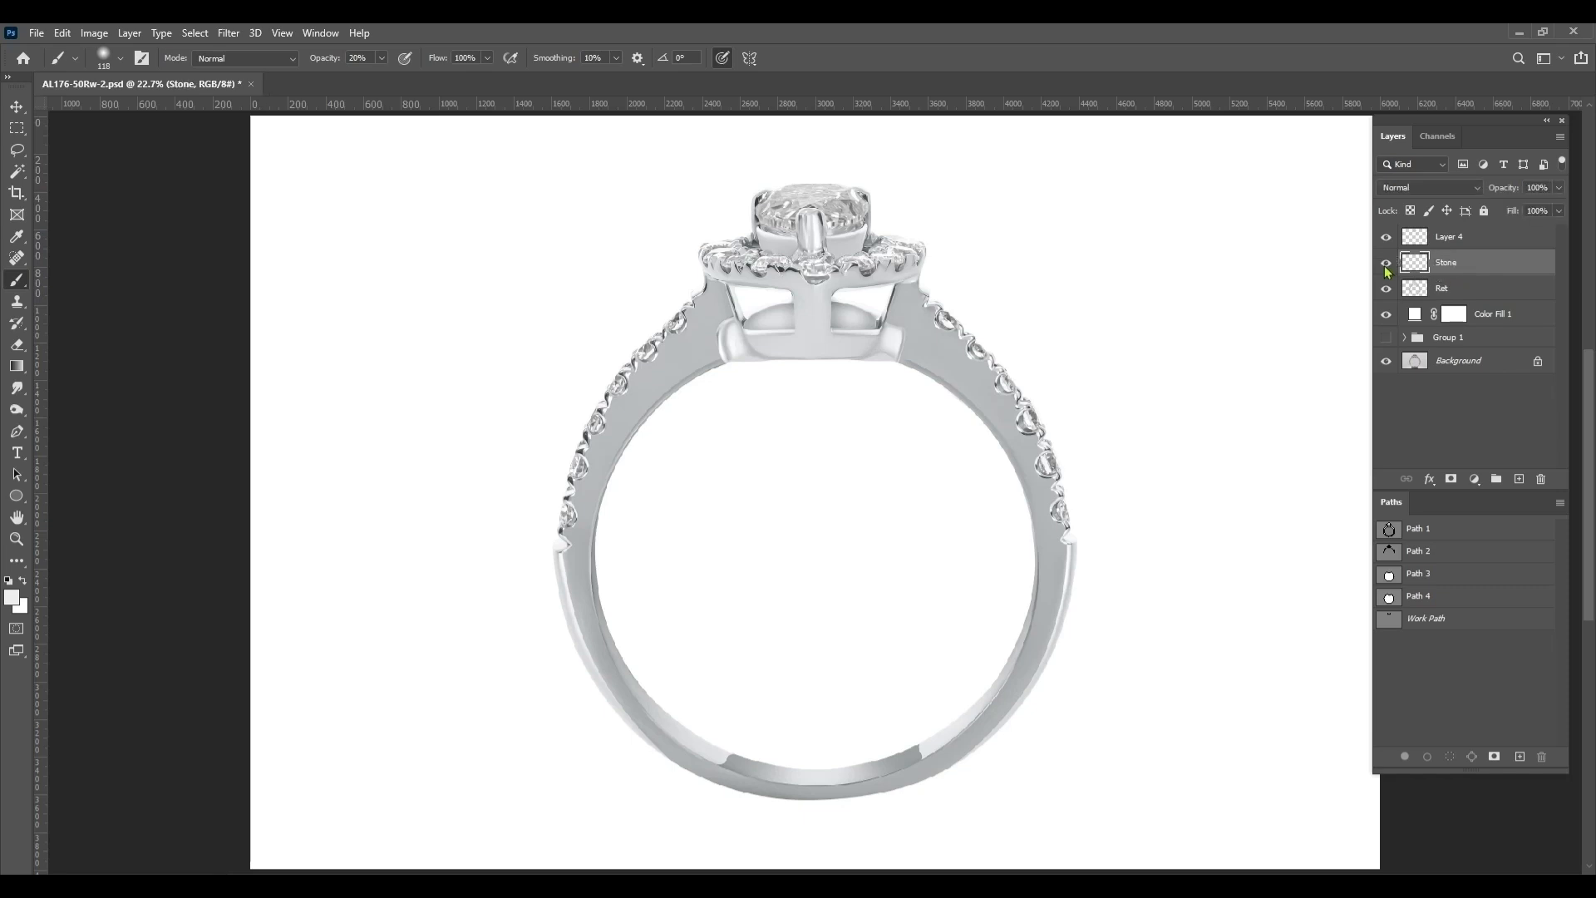
pyautogui.hotkey('ctrl', 's')
# Check what Layer 4 contains by hiding and showing it, and merge it with the Stone layer
pyautogui.keyDown('shift'); pyautogui.click(1450, 287); pyautogui.keyUp('shift')
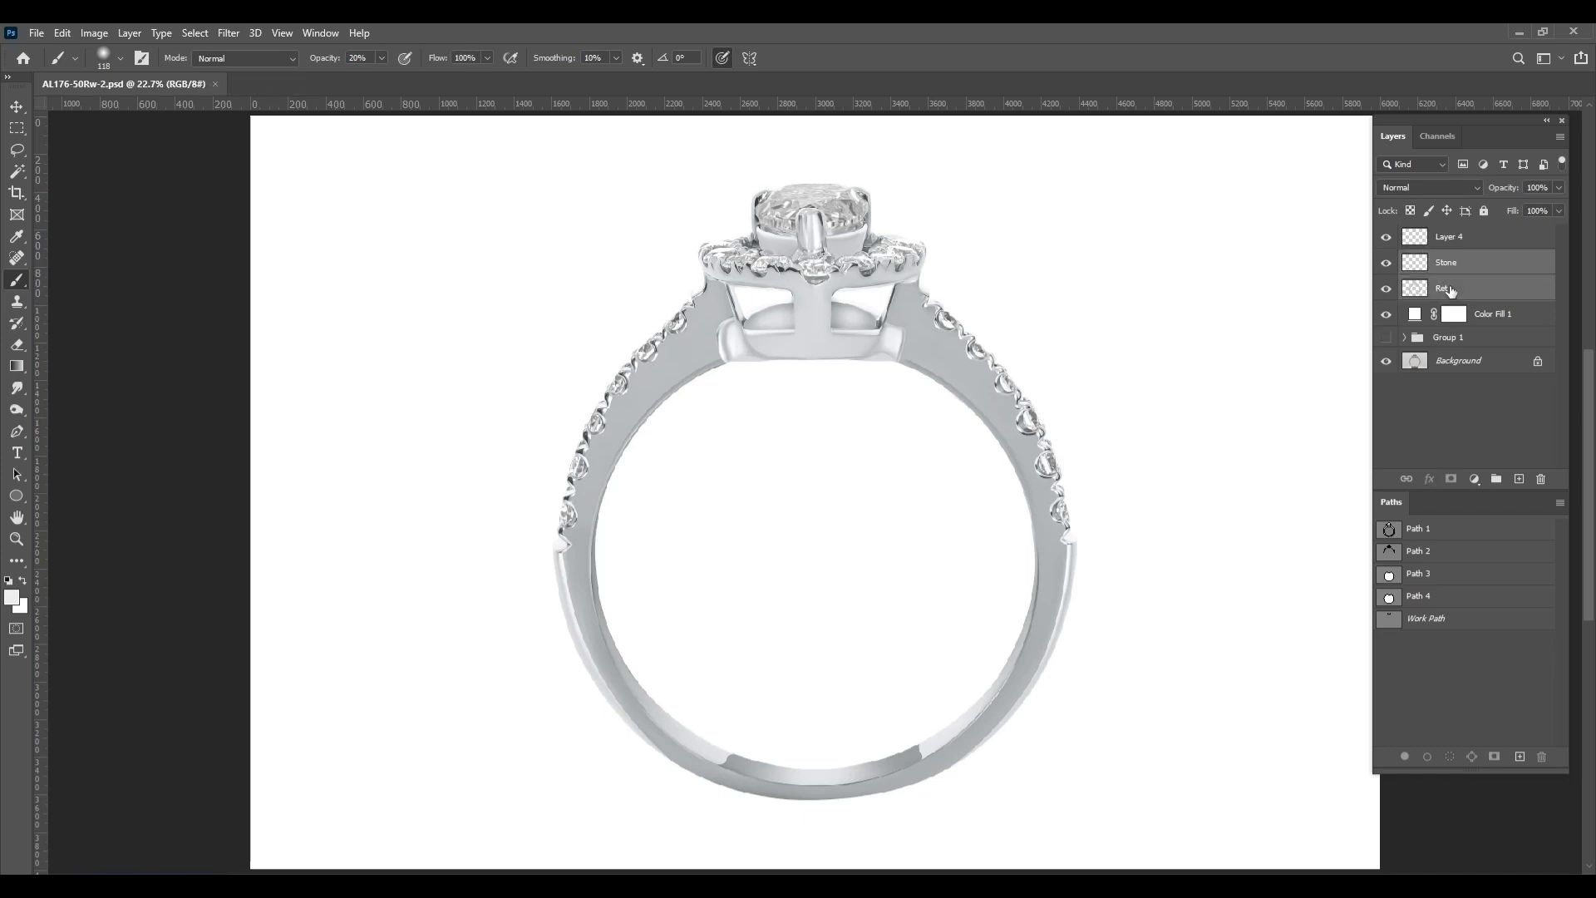
pyautogui.click(1430, 284)
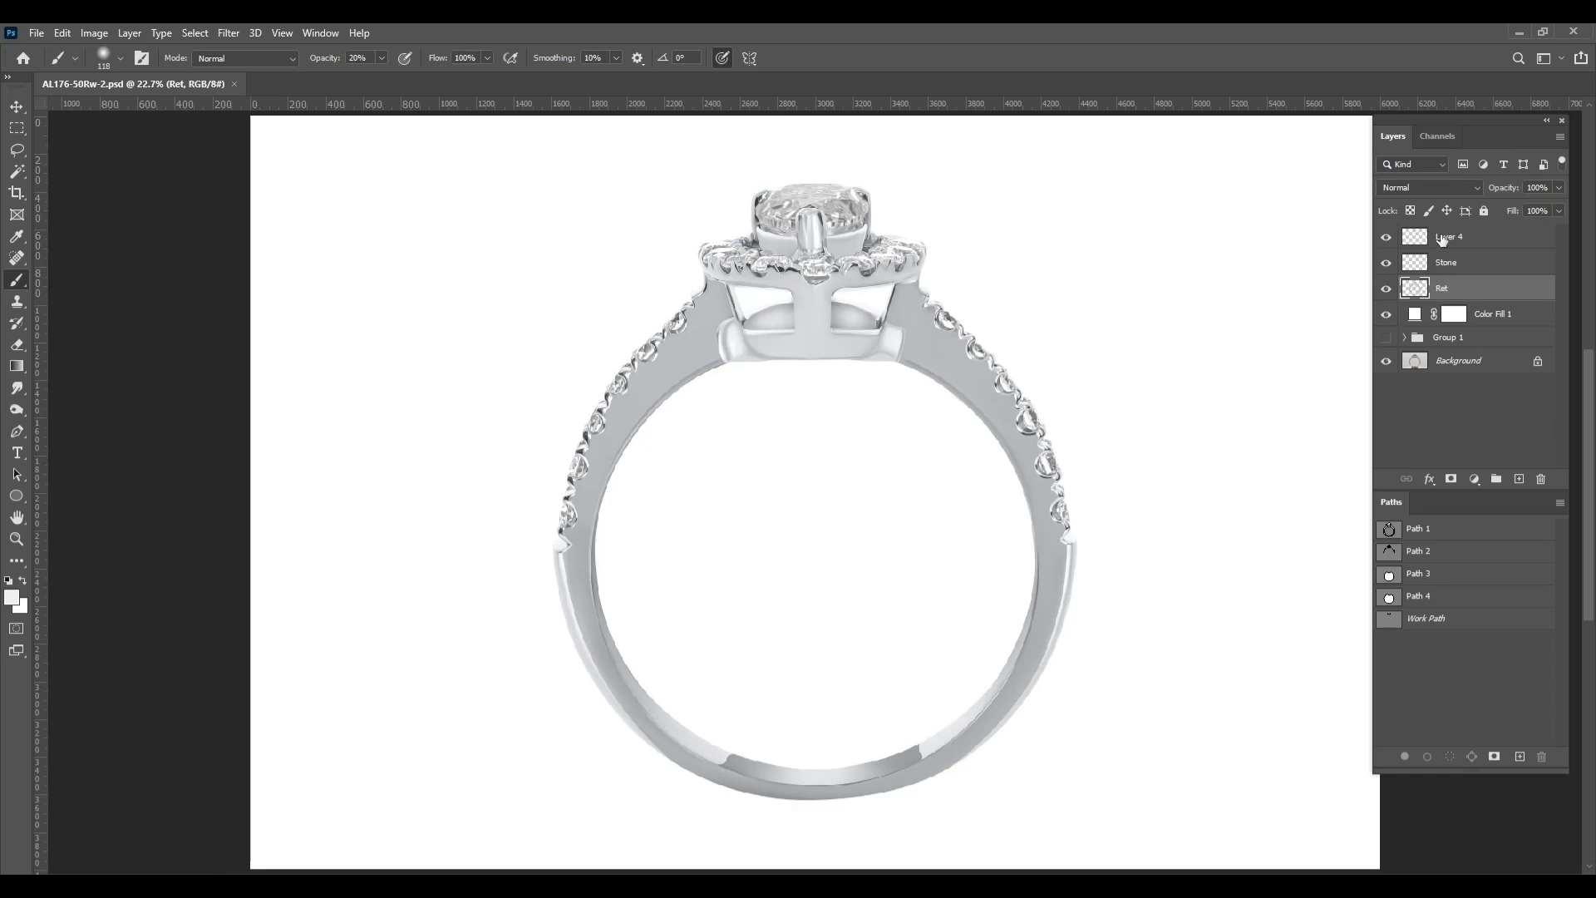
pyautogui.click(1387, 240)
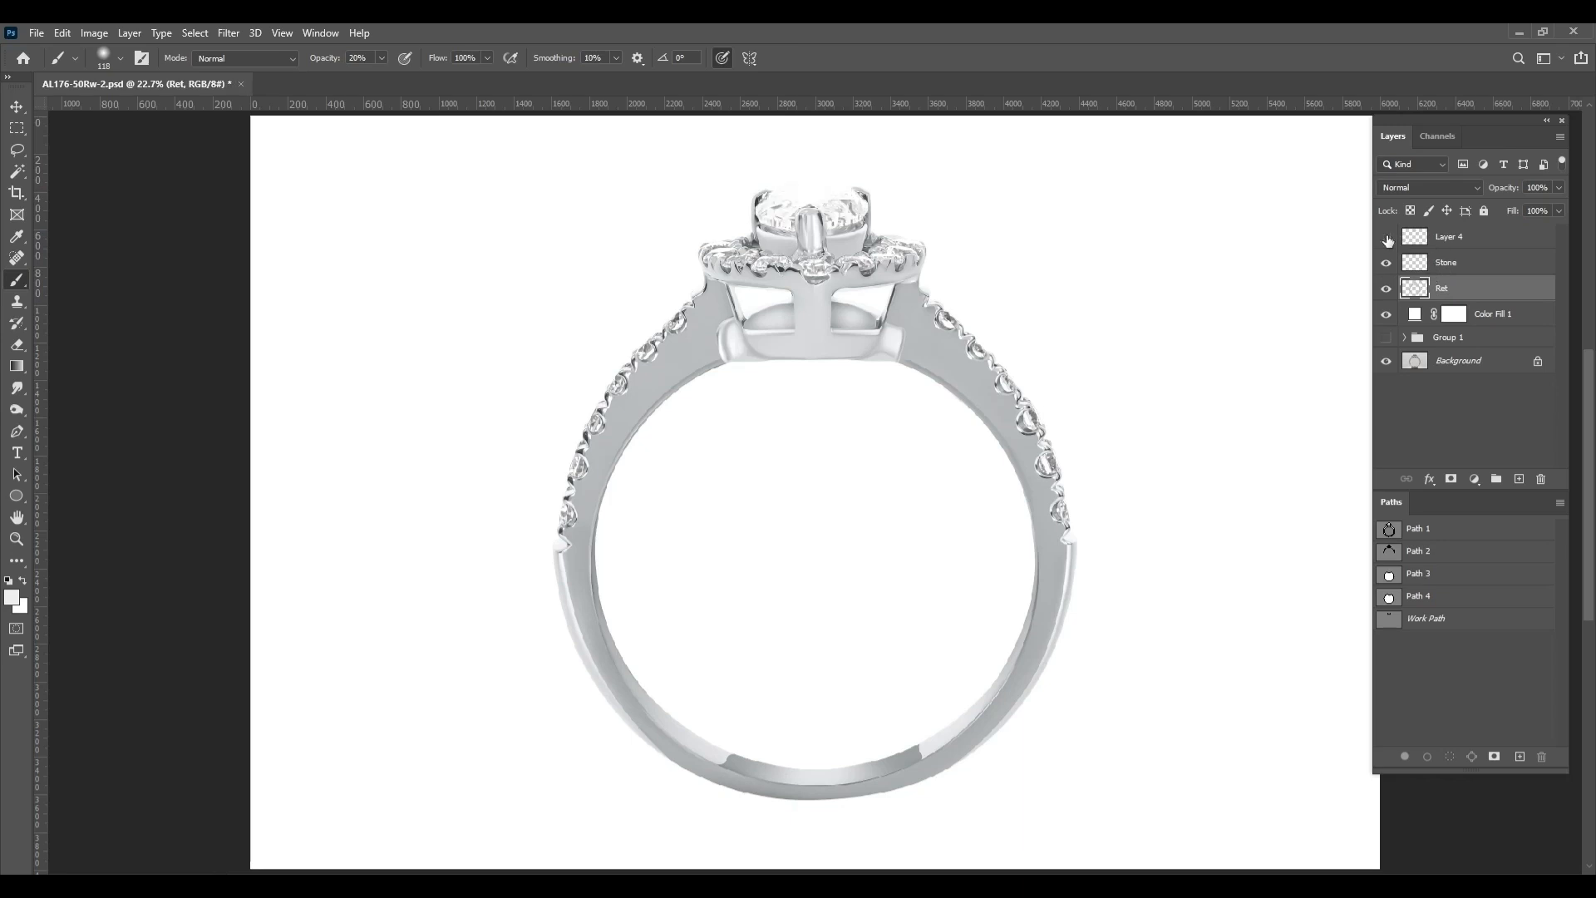
pyautogui.click(1388, 240)
pyautogui.click(1463, 263)
pyautogui.keyDown('shift'); pyautogui.click(1470, 241); pyautogui.keyUp('shift')
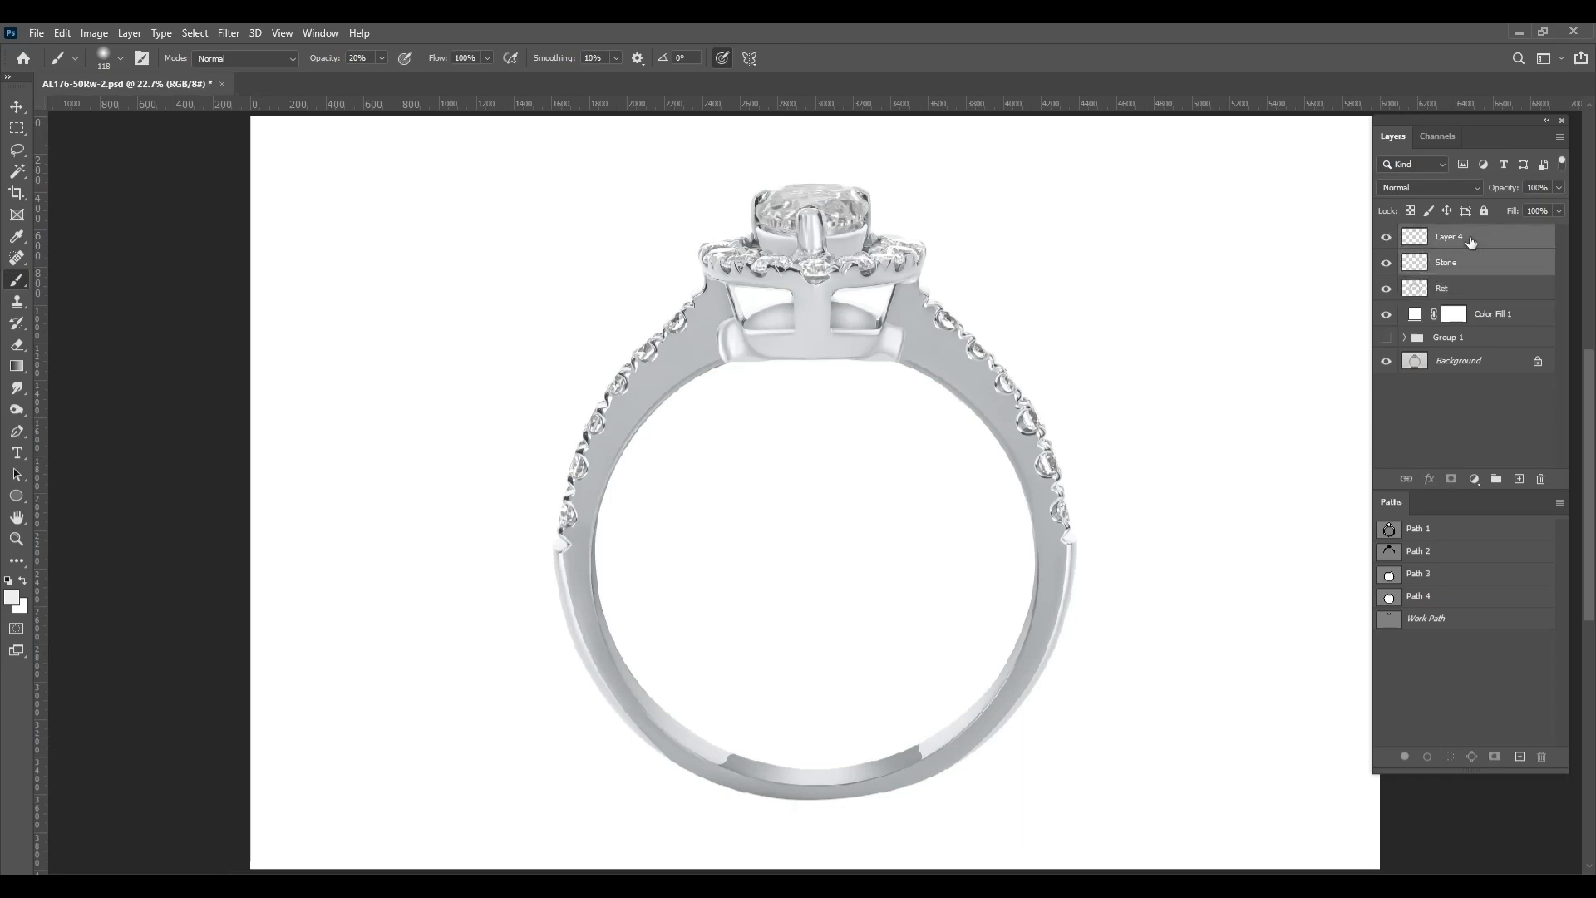
pyautogui.hotkey('ctrl', 'e')
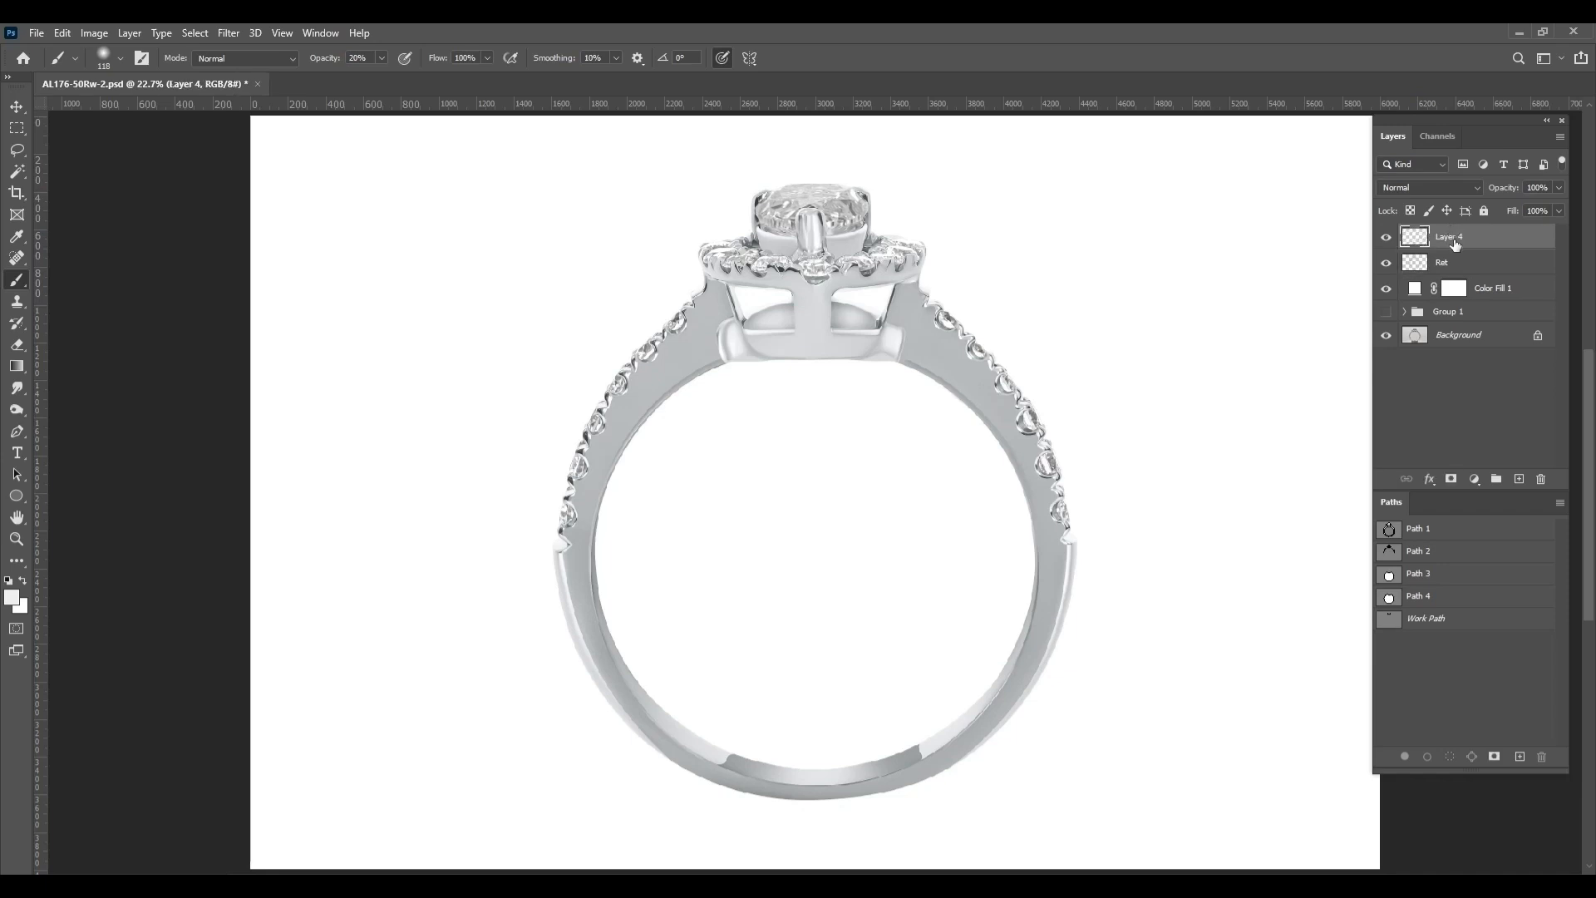
# Rename the merged Layer 4 to Stone and save the document
pyautogui.doubleClick(1454, 241)
pyautogui.press('Return')
pyautogui.keyDown('ctrl'); pyautogui.click(1418, 239); pyautogui.keyUp('ctrl')
pyautogui.hotkey('ctrl', 'd')
pyautogui.hotkey('ctrl', 's')
# Draw a closed, upward-arched band with the Pen tool beneath the ring as the outline of its shadow
pyautogui.press('p')
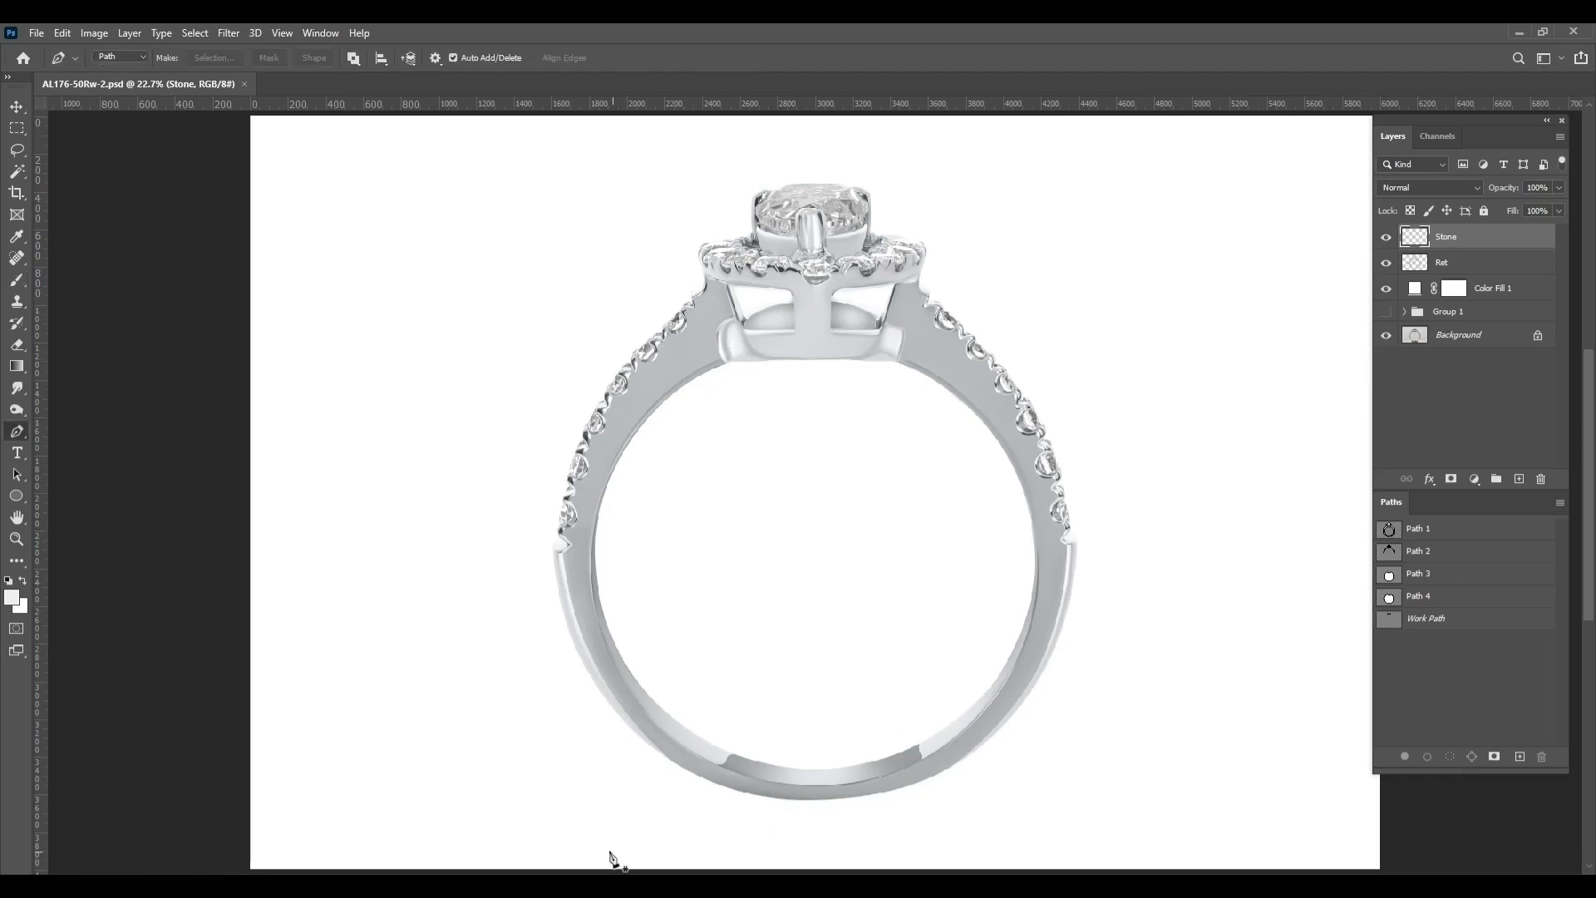
pyautogui.moveTo(550, 800); pyautogui.dragTo(625, 761)
pyautogui.moveTo(1039, 795); pyautogui.dragTo(1149, 839)
pyautogui.press('Down')
pyautogui.press('Down')
pyautogui.press('Down')
pyautogui.press('Down')
pyautogui.press('Down')
pyautogui.press('Down')
pyautogui.press('Down')
pyautogui.press('Down')
pyautogui.press('Down')
pyautogui.press('Down')
pyautogui.press('Down')
pyautogui.press('Down')
pyautogui.press('Right')
pyautogui.press('Right')
pyautogui.press('Right')
pyautogui.press('Right')
pyautogui.press('Right')
pyautogui.press('Right')
pyautogui.press('Right')
pyautogui.press('Right')
pyautogui.press('Right')
pyautogui.press('Right')
pyautogui.press('Right')
pyautogui.press('Right')
pyautogui.press('Right')
pyautogui.press('Right')
pyautogui.press('Right')
pyautogui.press('Right')
pyautogui.press('Right')
pyautogui.press('Right')
pyautogui.press('Right')
pyautogui.press('Right')
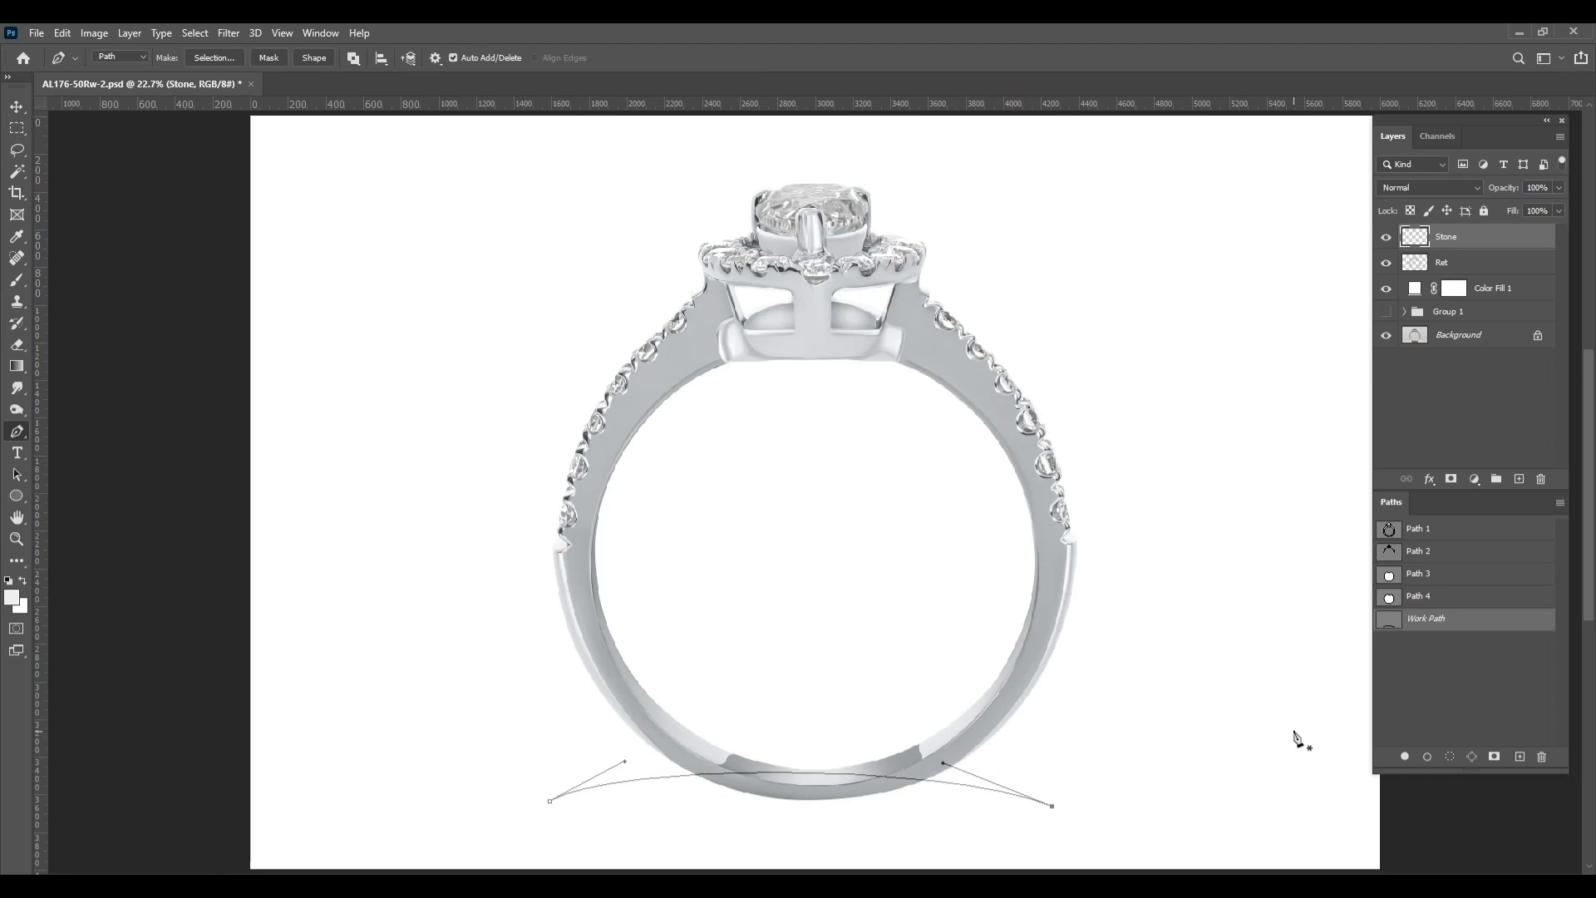
pyautogui.moveTo(805, 772); pyautogui.dragTo(759, 802)
pyautogui.keyDown('ctrl'); pyautogui.click(549, 802); pyautogui.keyUp('ctrl')
pyautogui.press('Down')
pyautogui.press('Down')
pyautogui.scroll(-3, 752, 771)
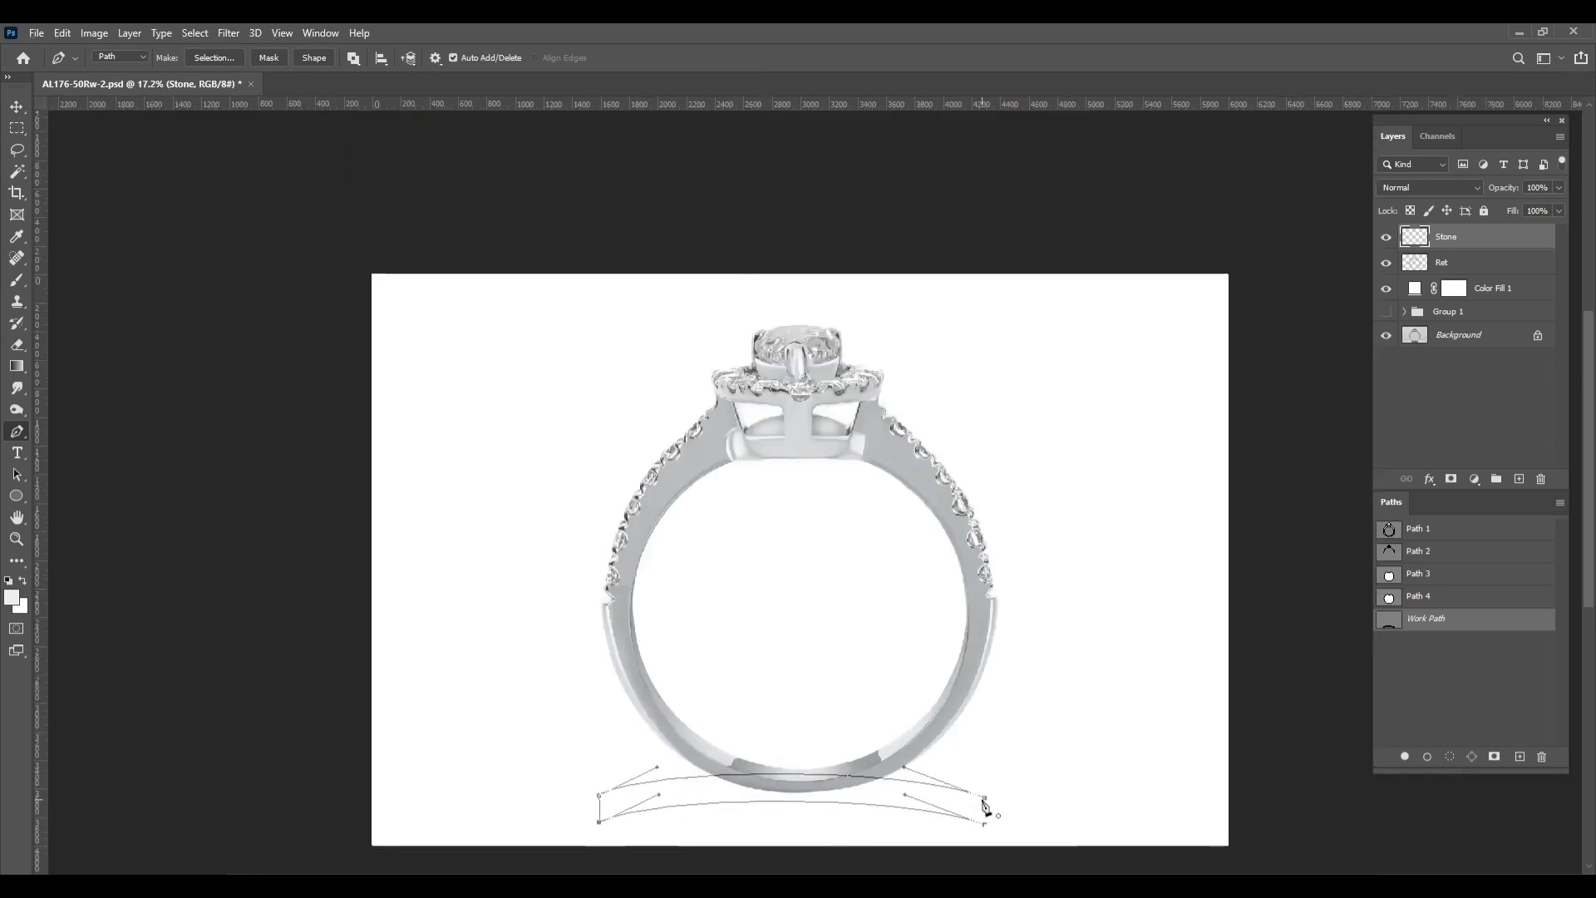
pyautogui.scroll(3, 752, 780)
# Turn the path into a selection and fill it with a black (000000) Solid Color layer above Color Fill 1
pyautogui.click(1478, 287)
pyautogui.hotkey('ctrl', 'Return')
pyautogui.click(1475, 480)
pyautogui.click(1506, 492)
pyautogui.click(438, 509)
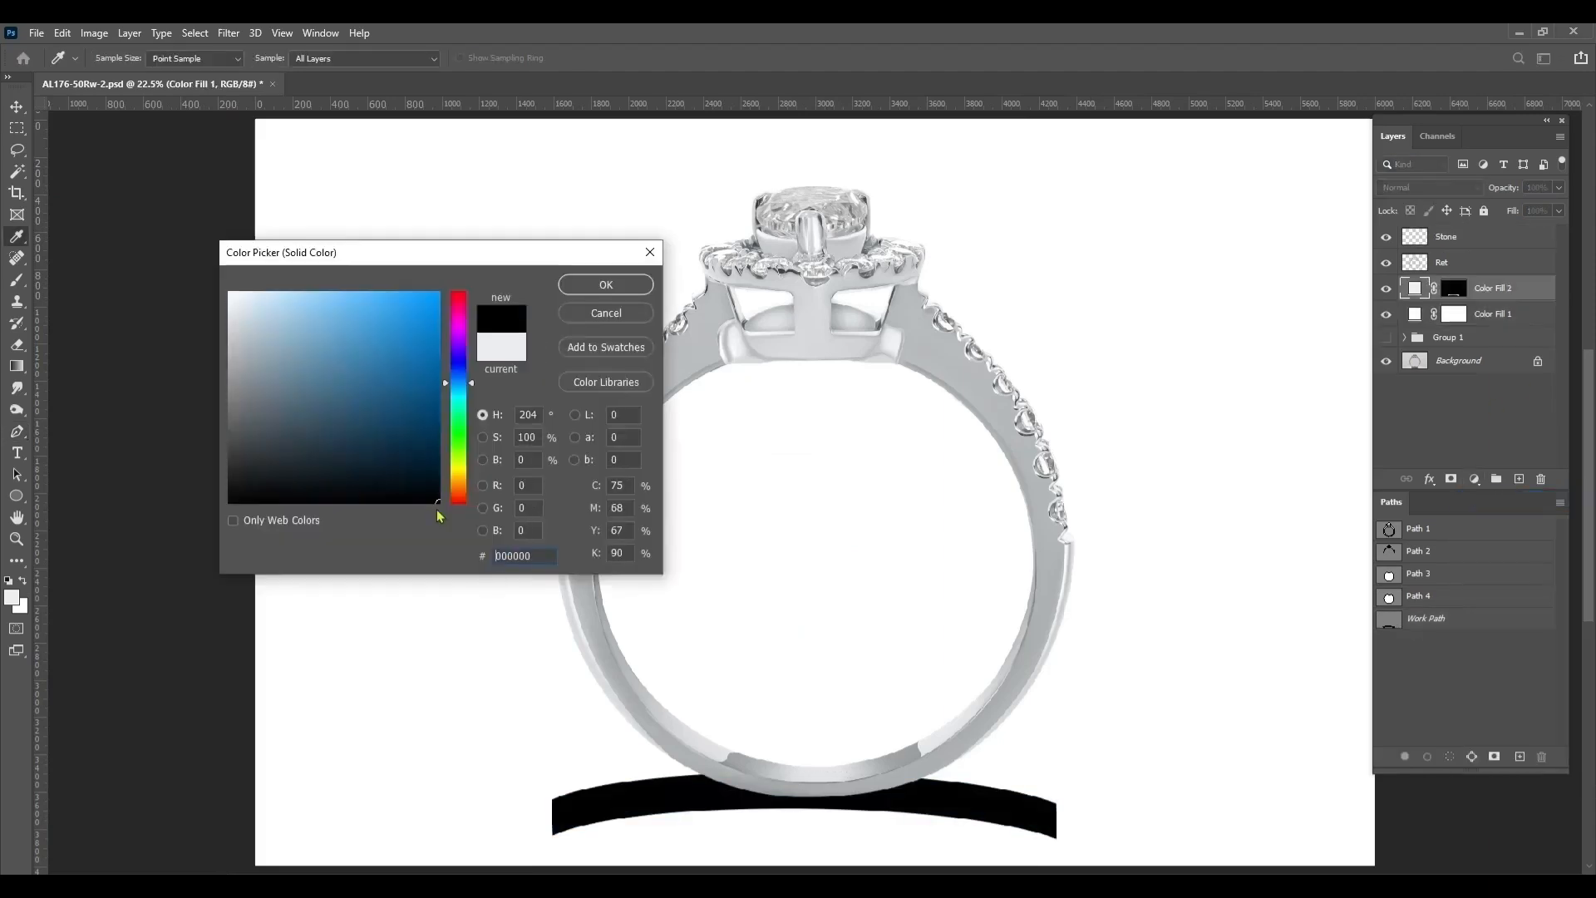
pyautogui.click(618, 286)
# Fade both ends of the black shadow band on its layer mask with a large soft black brush at 100% opacity
pyautogui.moveTo(814, 434); pyautogui.dragTo(734, 246)
pyautogui.press('b')
pyautogui.moveTo(289, 606); pyautogui.dragTo(424, 612)
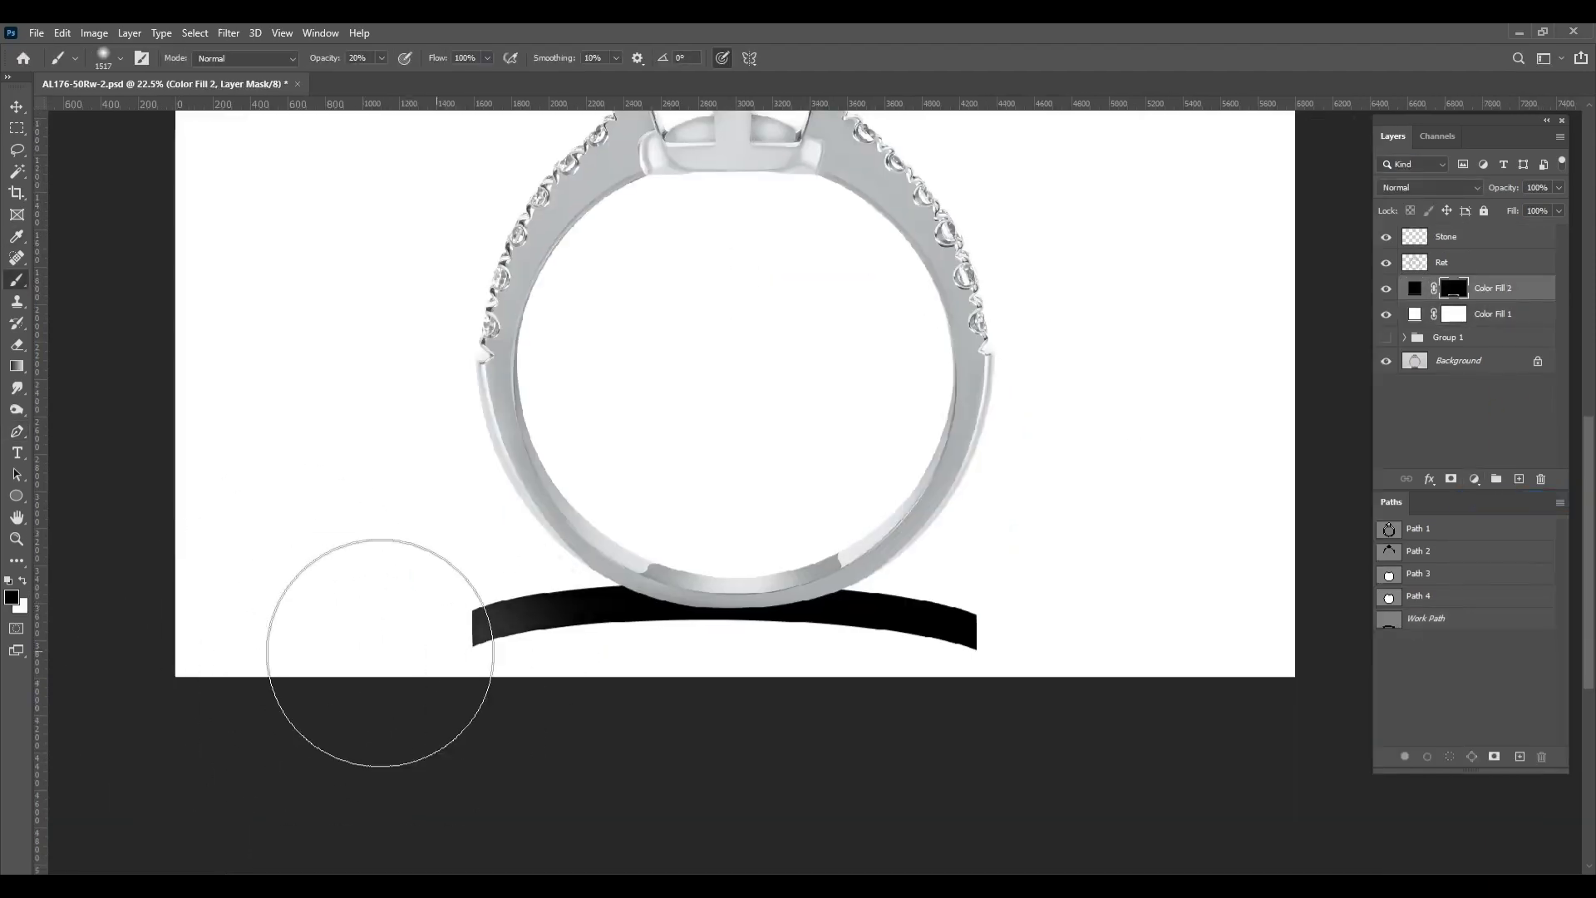
pyautogui.press('0')
pyautogui.click(479, 616)
pyautogui.moveTo(1083, 621); pyautogui.dragTo(1020, 557)
# Rotate the shadow mask about -1.2° with Free Transform and apply a Gaussian Blur with a 10-pixel radius
pyautogui.hotkey('ctrl', 't')
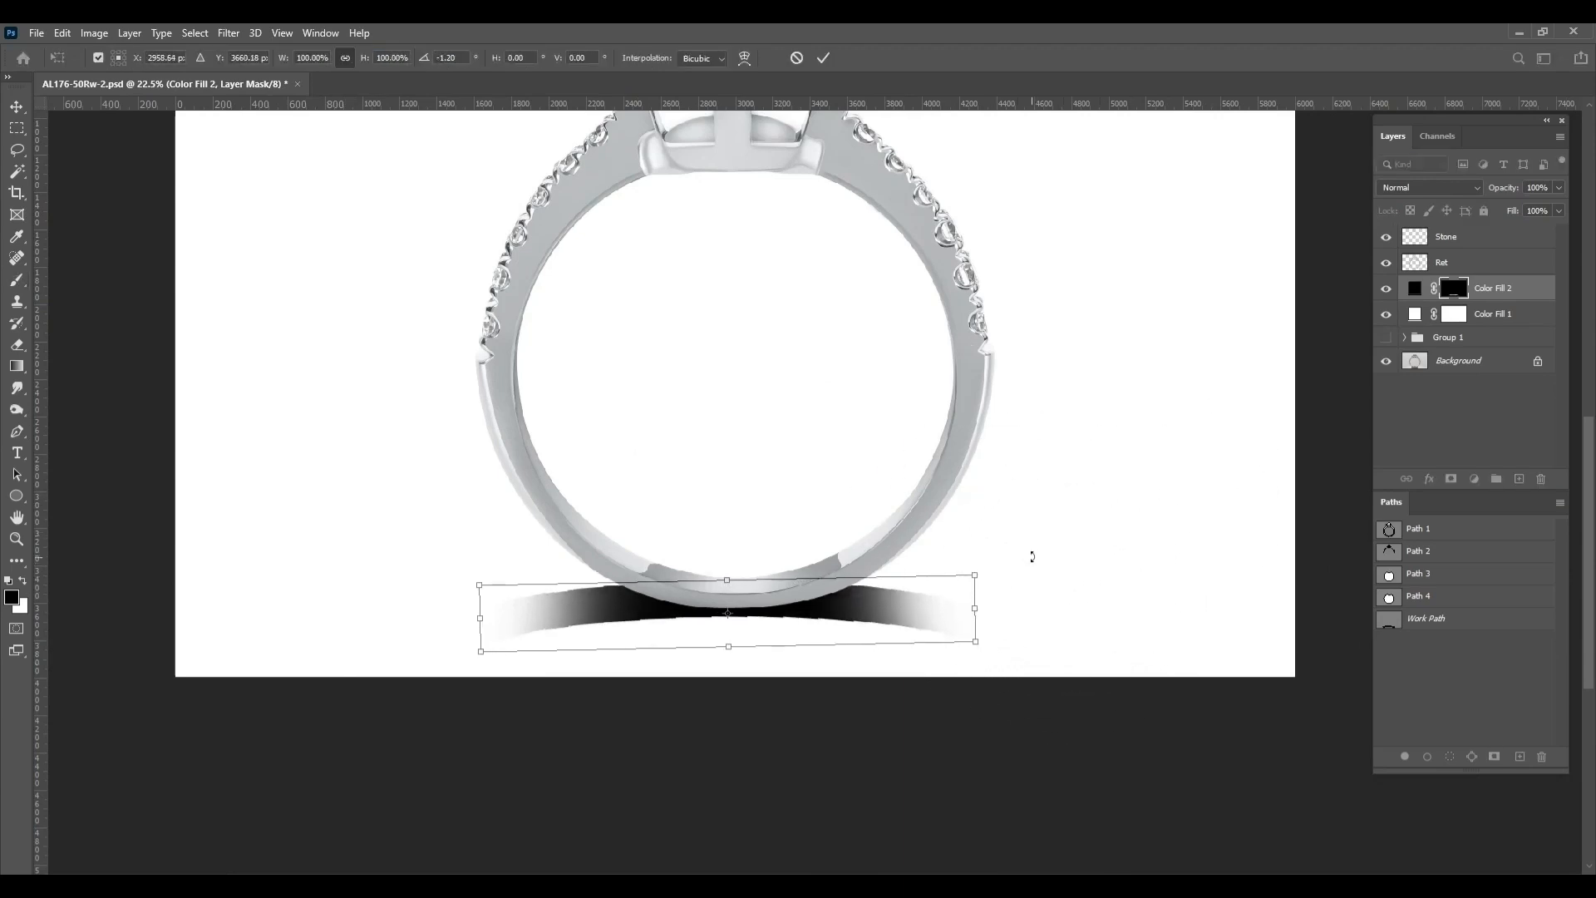
pyautogui.press('Return')
pyautogui.press('b')
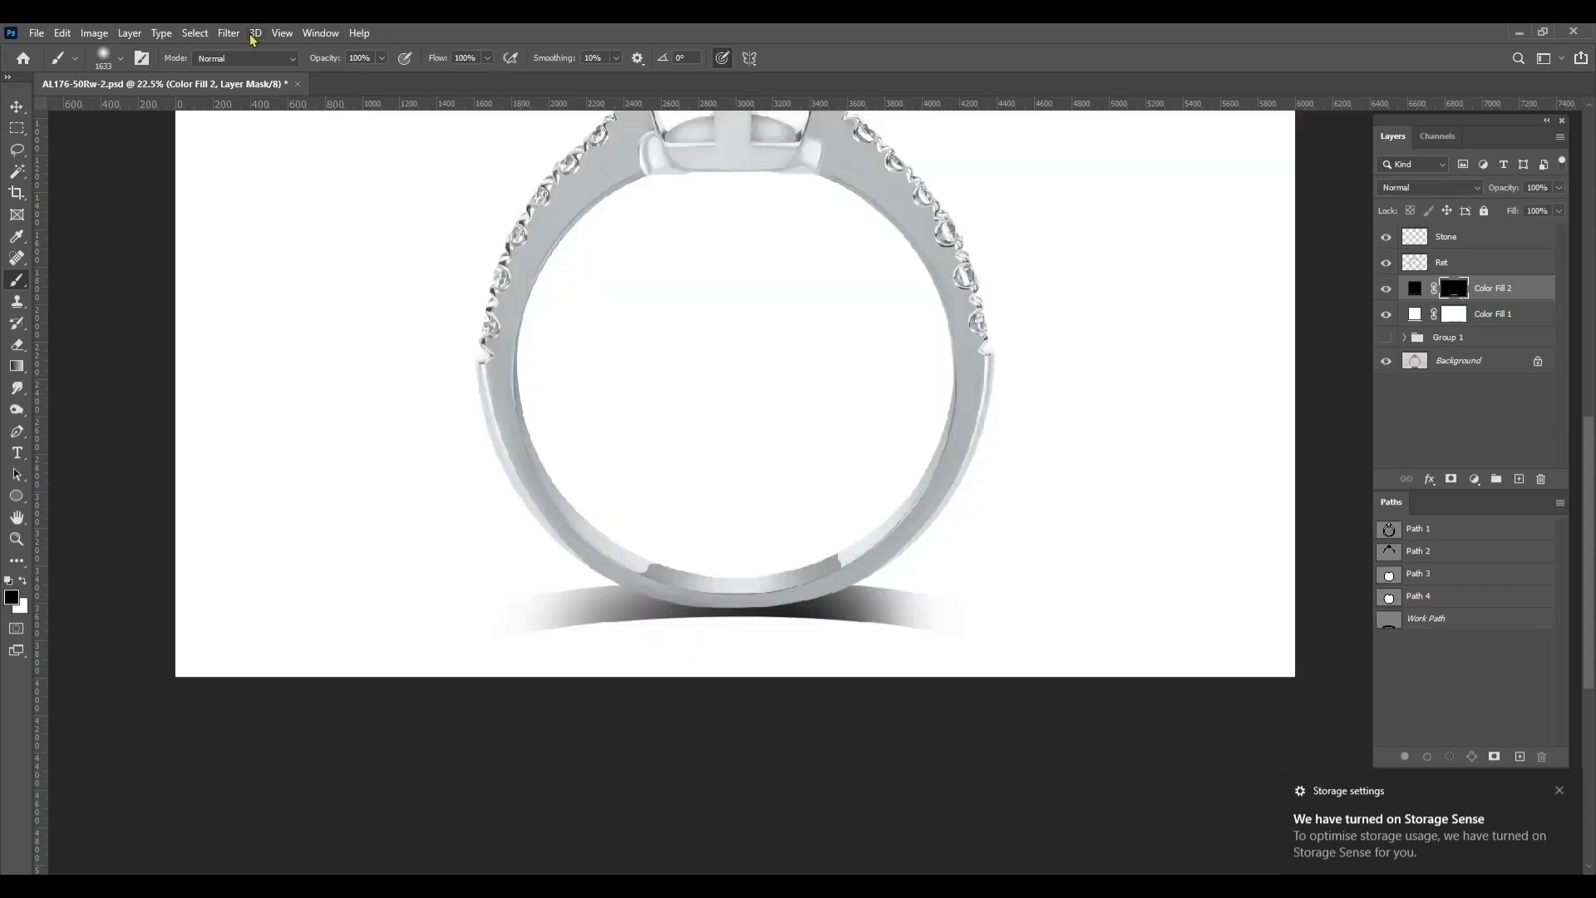
pyautogui.click(228, 33)
pyautogui.click(495, 283)
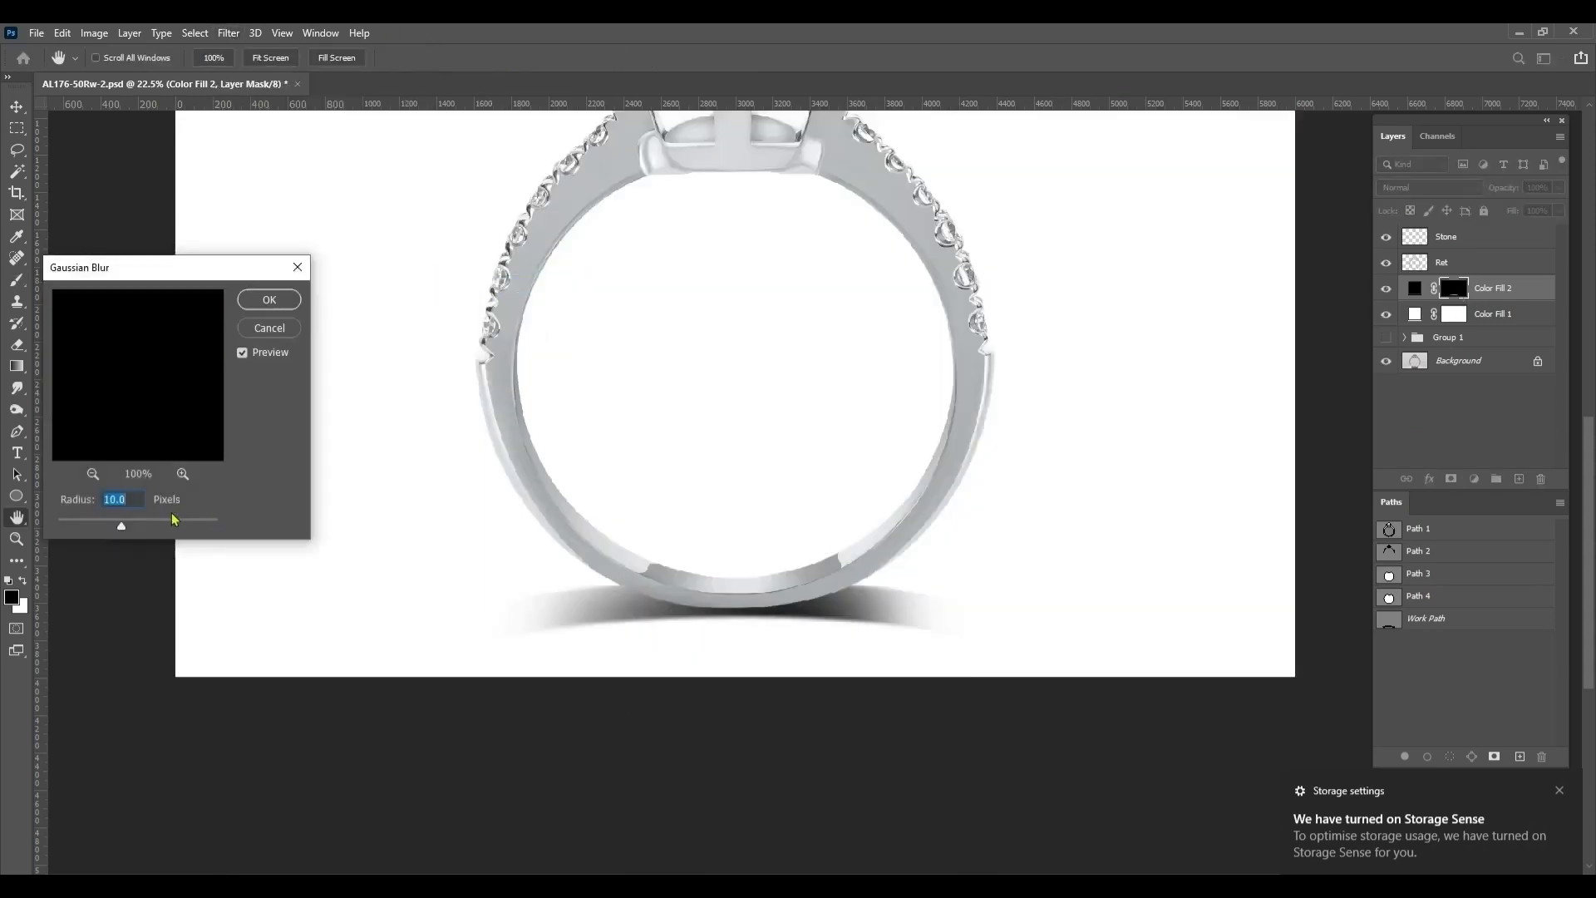
pyautogui.press('Return')
# Soften the shadow's lower edge on the Color Fill 2 mask with a smaller soft black brush
pyautogui.moveTo(987, 491)
pyautogui.mouseDown()
pyautogui.moveTo(1012, 499)
pyautogui.moveTo(947, 490)
pyautogui.mouseUp()
pyautogui.moveTo(626, 502); pyautogui.dragTo(575, 512)
pyautogui.moveTo(610, 709); pyautogui.dragTo(809, 703)
pyautogui.hotkey('ctrl', '0')
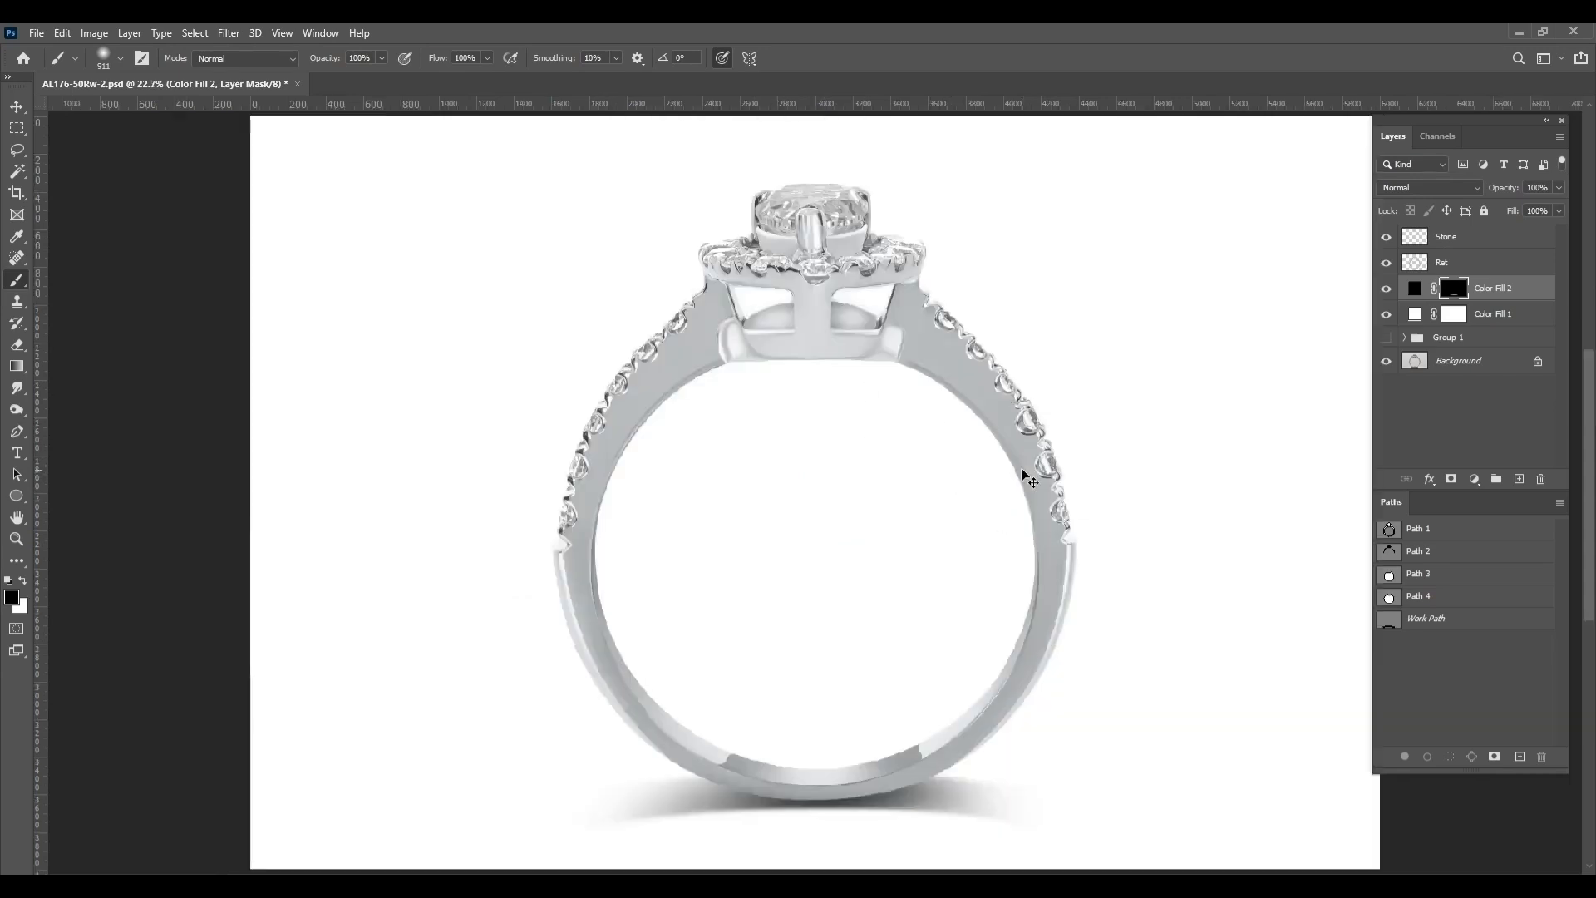
# Flatten the shadow mask slightly with Free Transform so it sits closer to the bottom of the ring
pyautogui.hotkey('ctrl', 't')
pyautogui.moveTo(809, 830); pyautogui.dragTo(819, 825)
pyautogui.press('Return')
pyautogui.press('b')
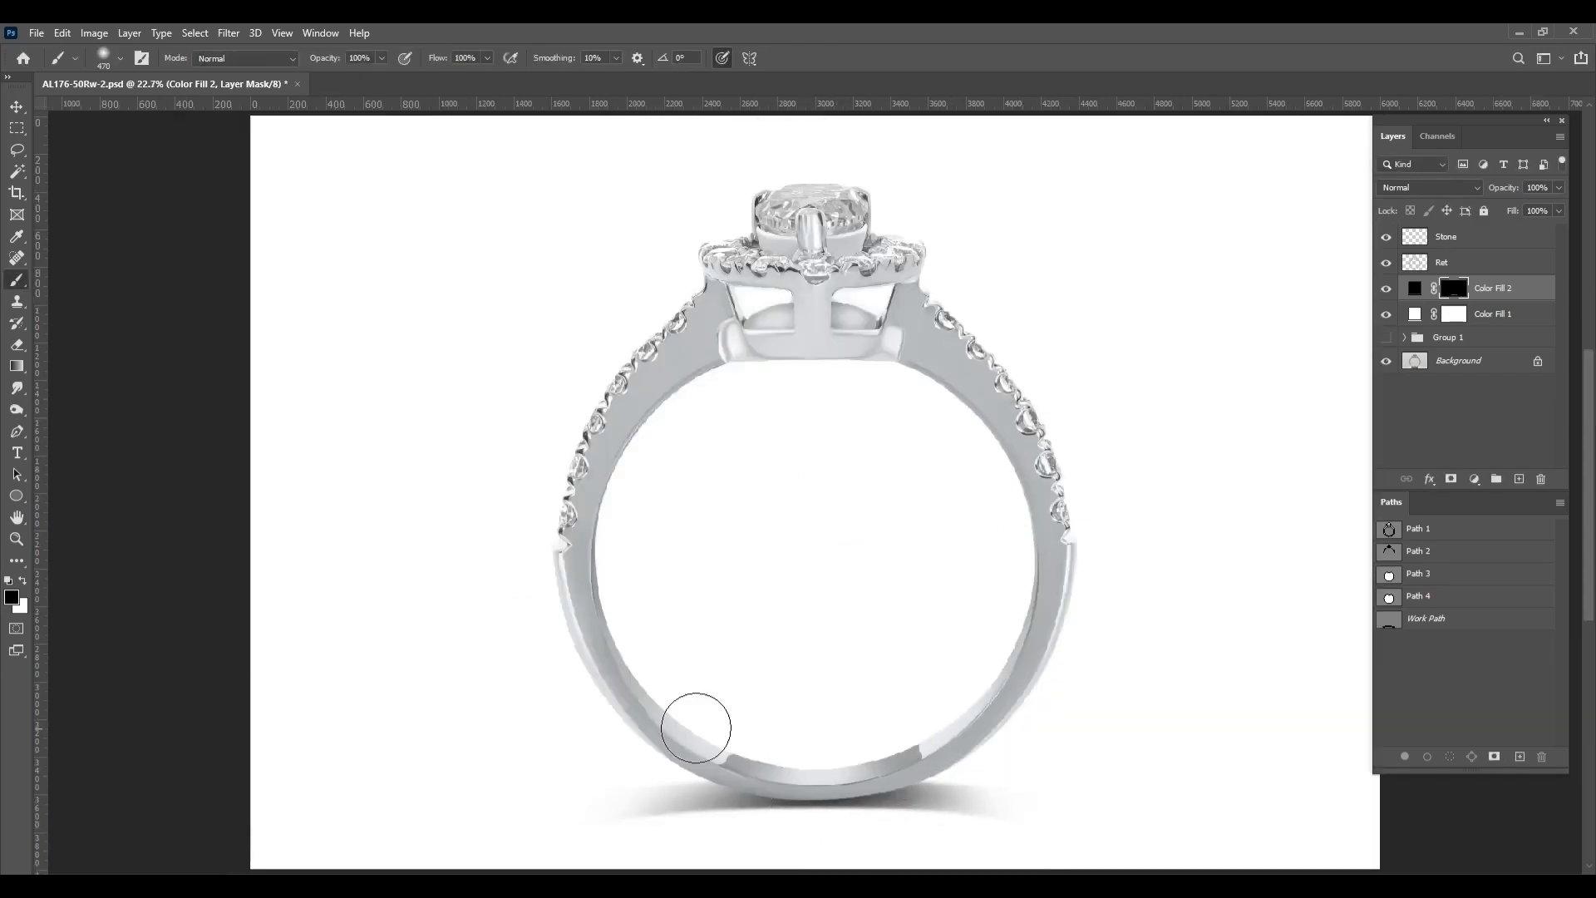
# Nudge the shadow slightly up under the band, rename the Color Fill 2 layer Shadow, and save the document
pyautogui.moveTo(927, 781); pyautogui.dragTo(990, 789)
pyautogui.hotkey('ctrl', 'z')
pyautogui.moveTo(1081, 747); pyautogui.dragTo(1088, 744)
pyautogui.hotkey('ctrl', 't')
pyautogui.hotkey('shift', 'Up')
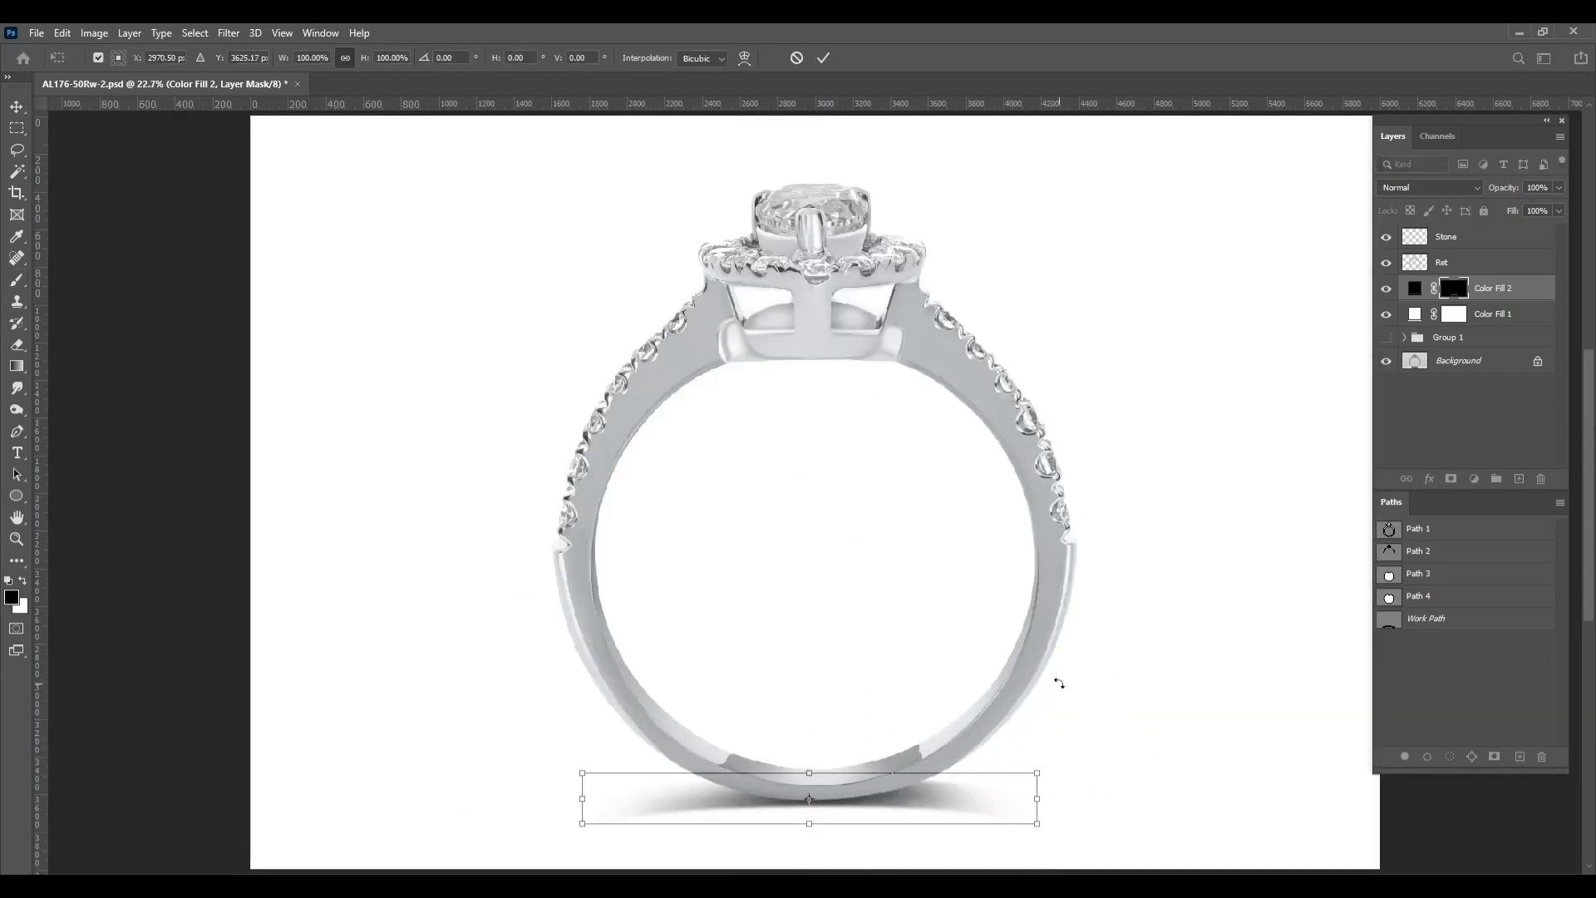
pyautogui.press('Return')
pyautogui.hotkey('ctrl', 's')
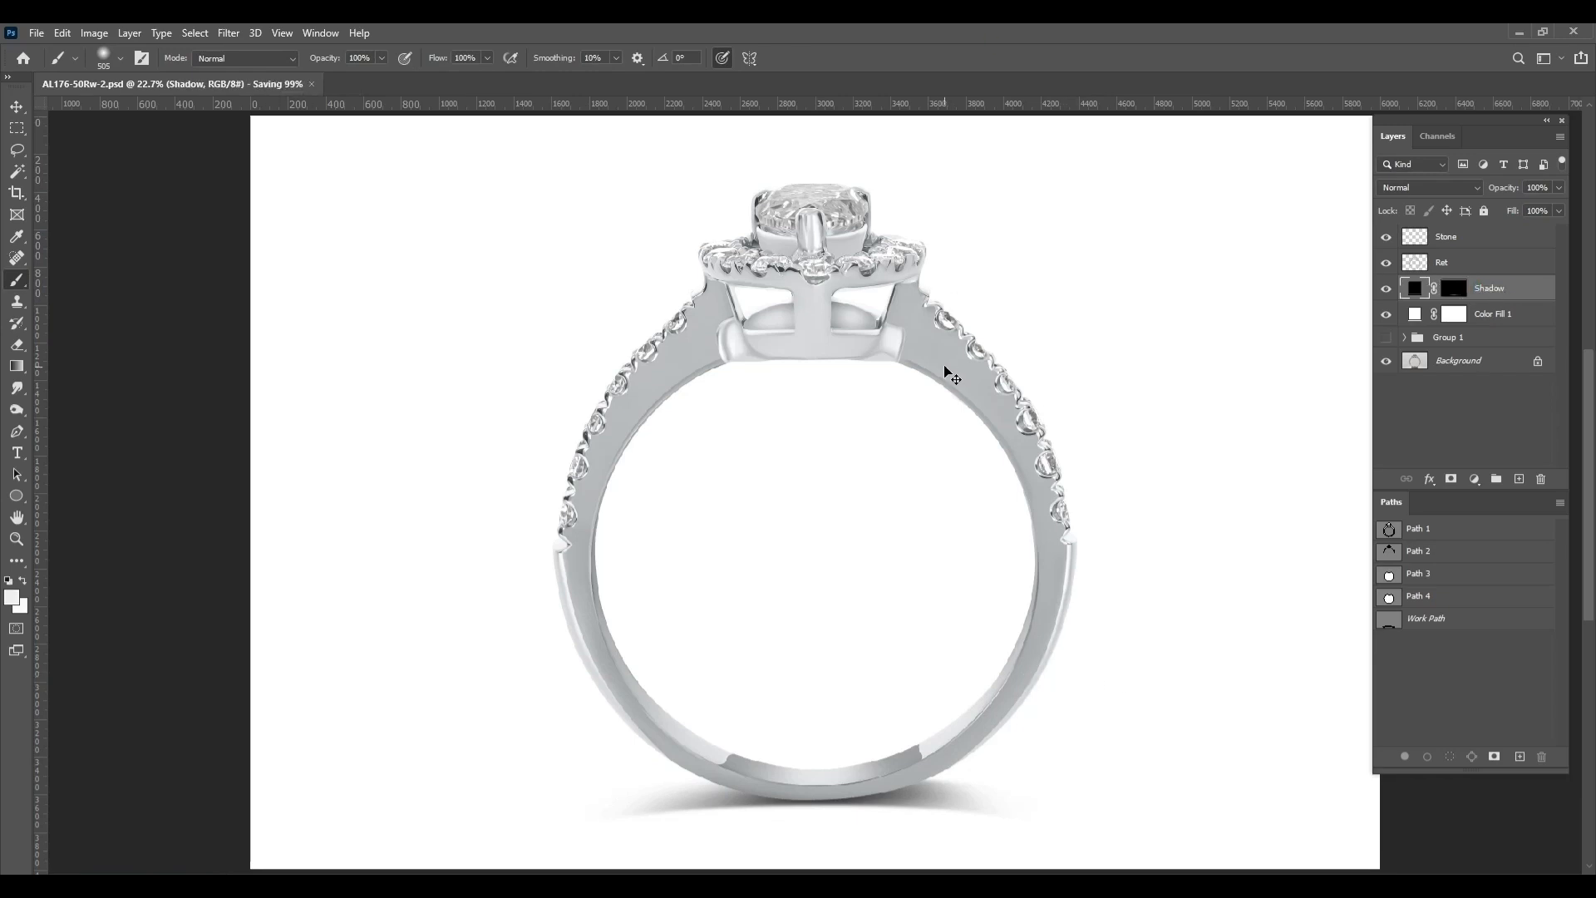
# Save the shadow's work path as Path 5 and deselect it
pyautogui.doubleClick(1427, 618)
pyautogui.press('Return')
pyautogui.click(1461, 670)
# Group the Stone, Ret, Shadow and Color Fill 1 layers together
pyautogui.click(1496, 318)
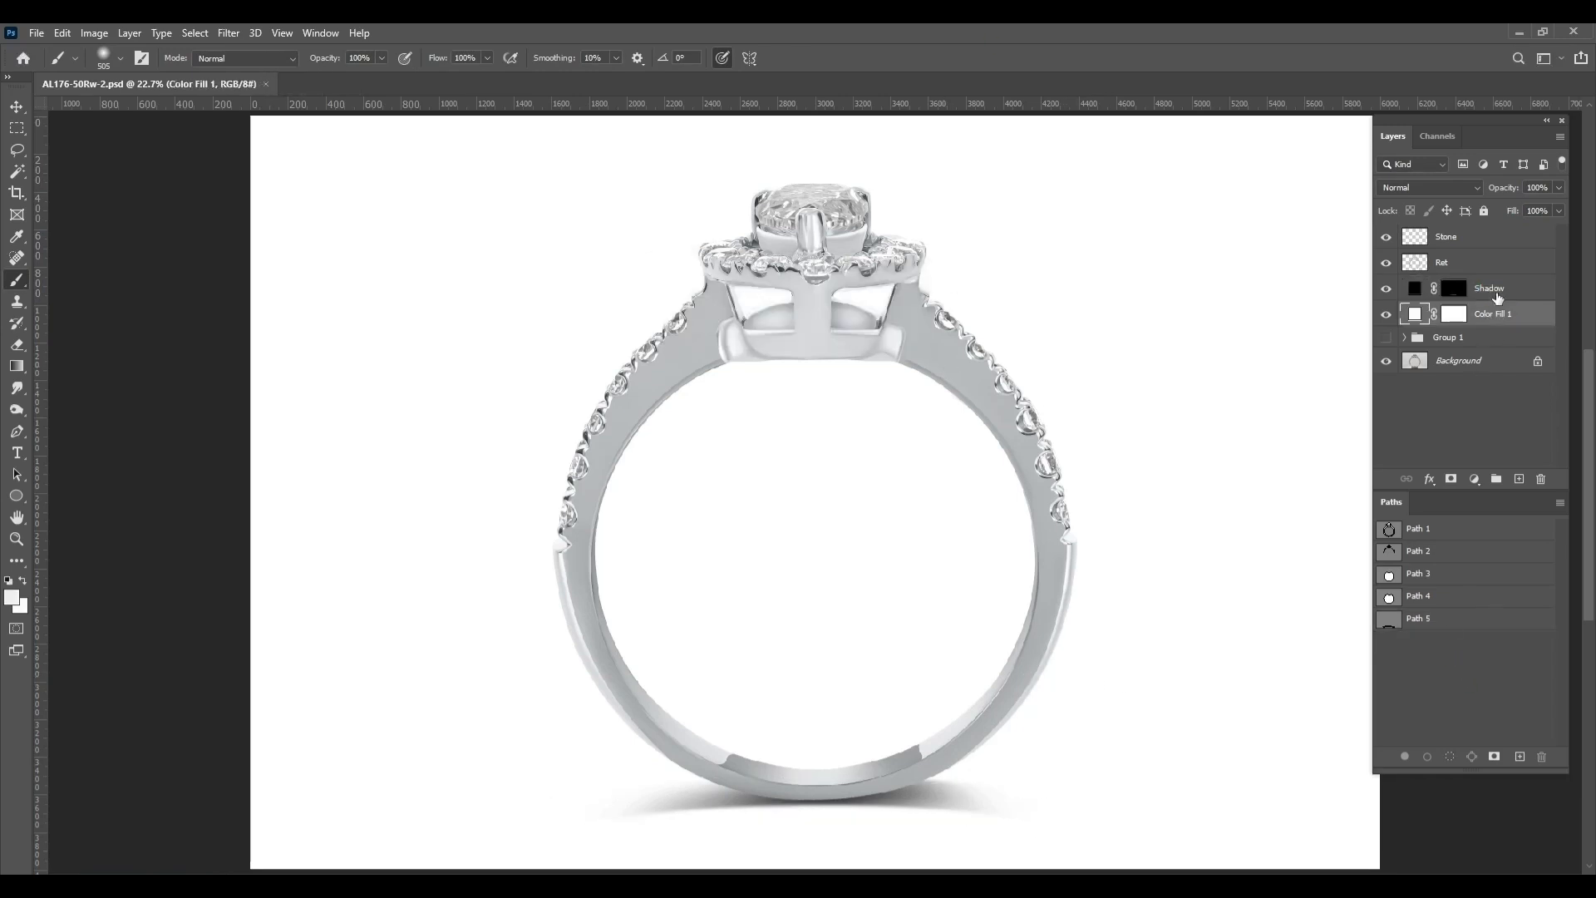
pyautogui.keyDown('shift'); pyautogui.click(1485, 250); pyautogui.keyUp('shift')
pyautogui.click(1497, 480)
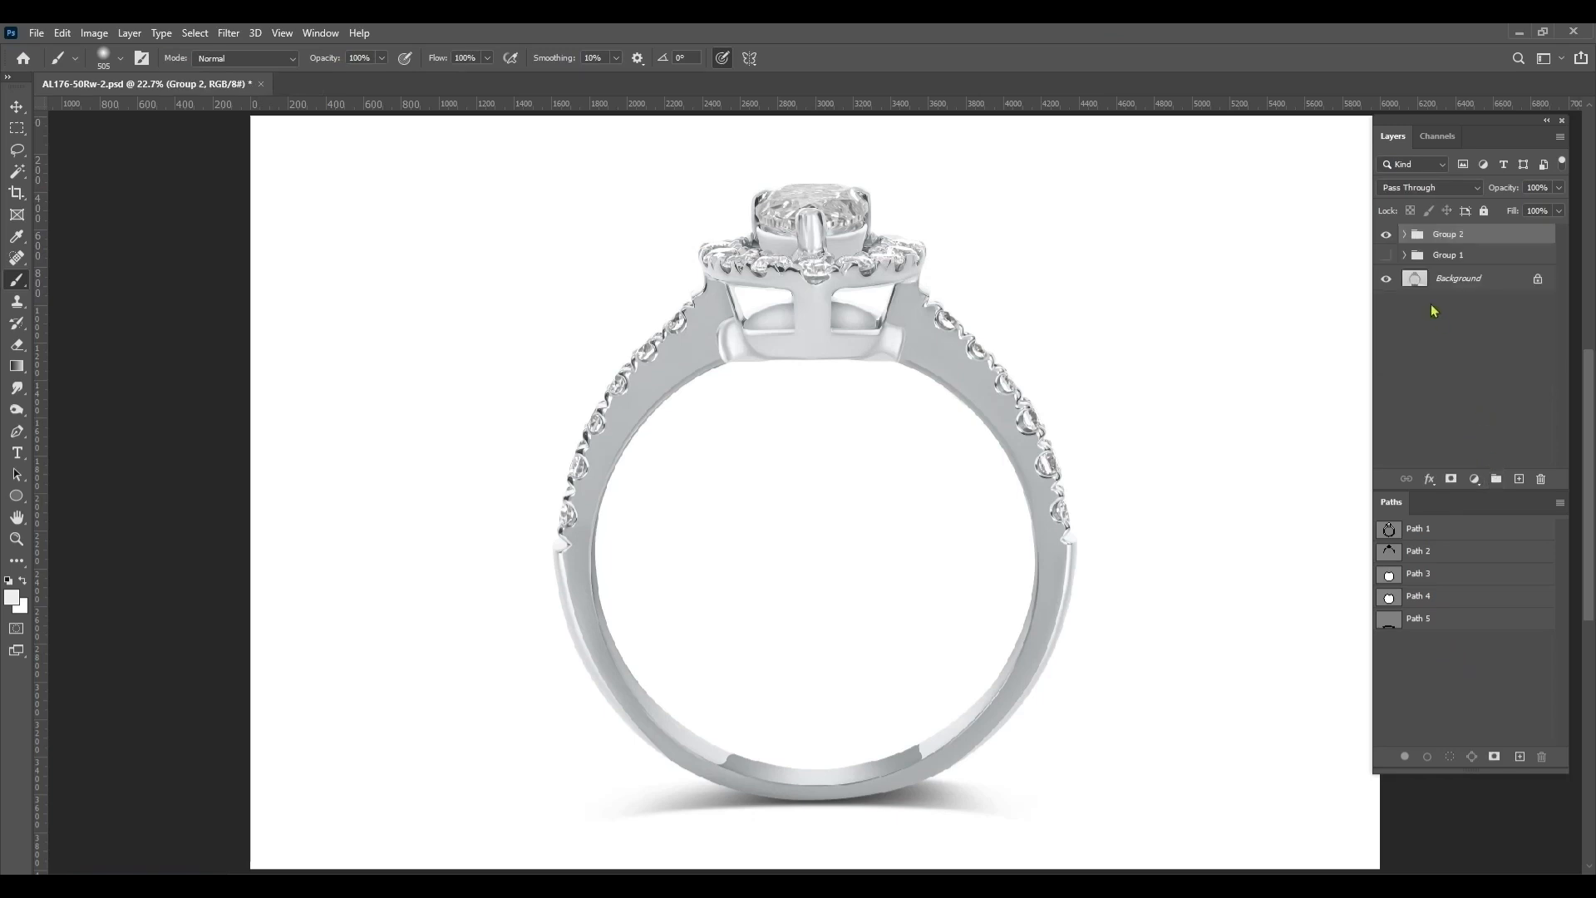
# Compare the retouched ring with the original photo by repeatedly hiding and showing the new group
pyautogui.click(1387, 241)
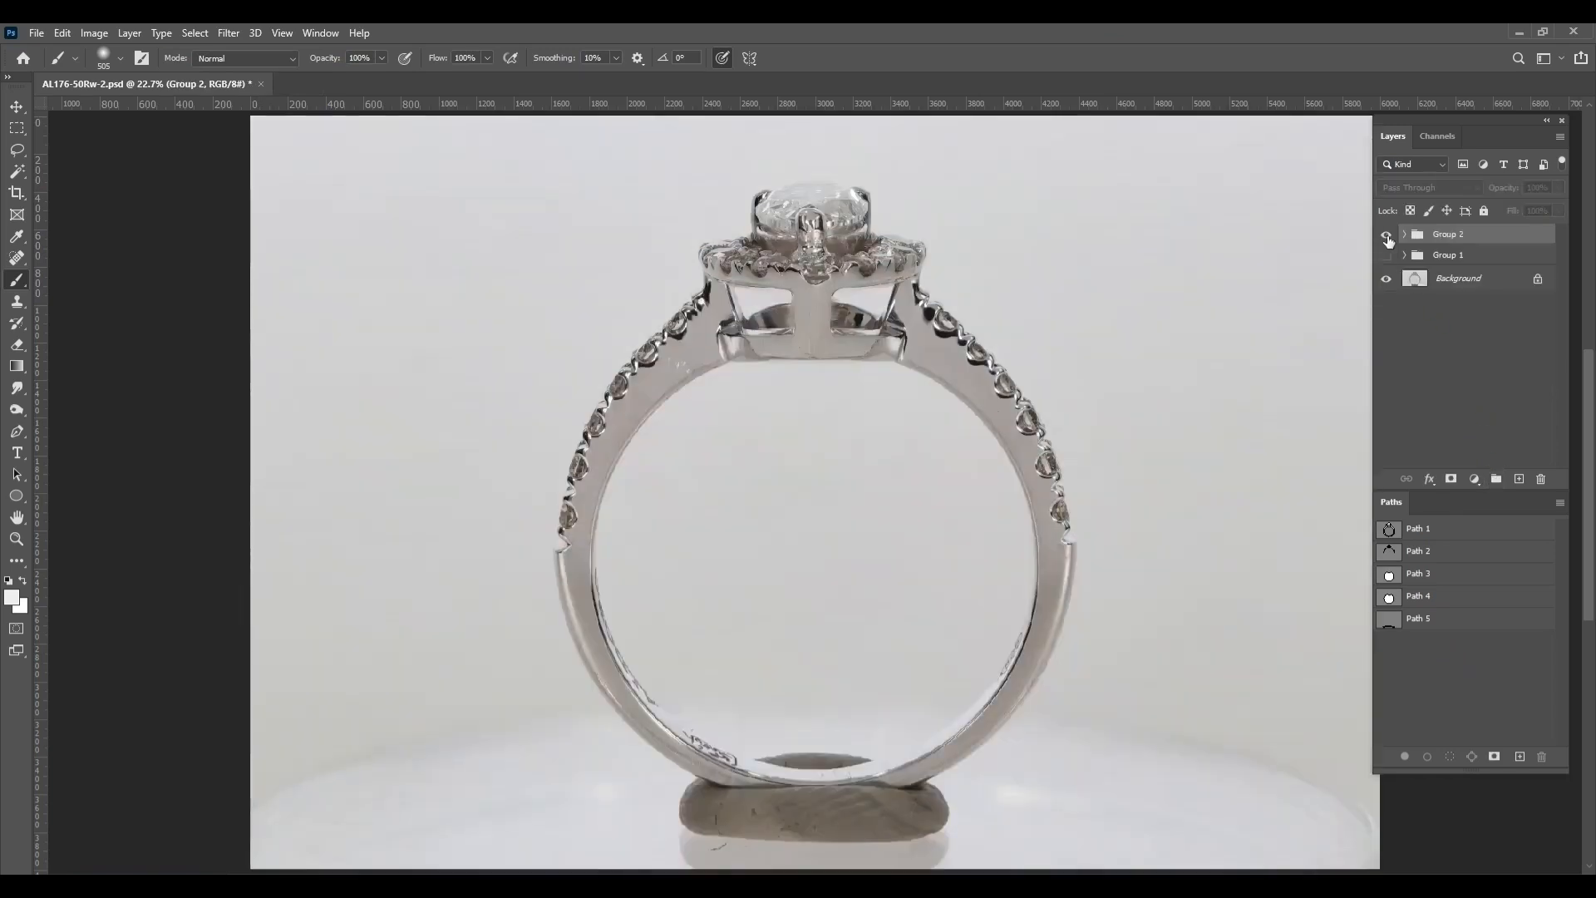
pyautogui.click(1387, 239)
pyautogui.click(1387, 239)
pyautogui.click(1387, 239)
pyautogui.click(1387, 240)
pyautogui.click(1387, 239)
pyautogui.click(1386, 239)
pyautogui.click(1387, 239)
pyautogui.click(1387, 240)
pyautogui.click(1387, 239)
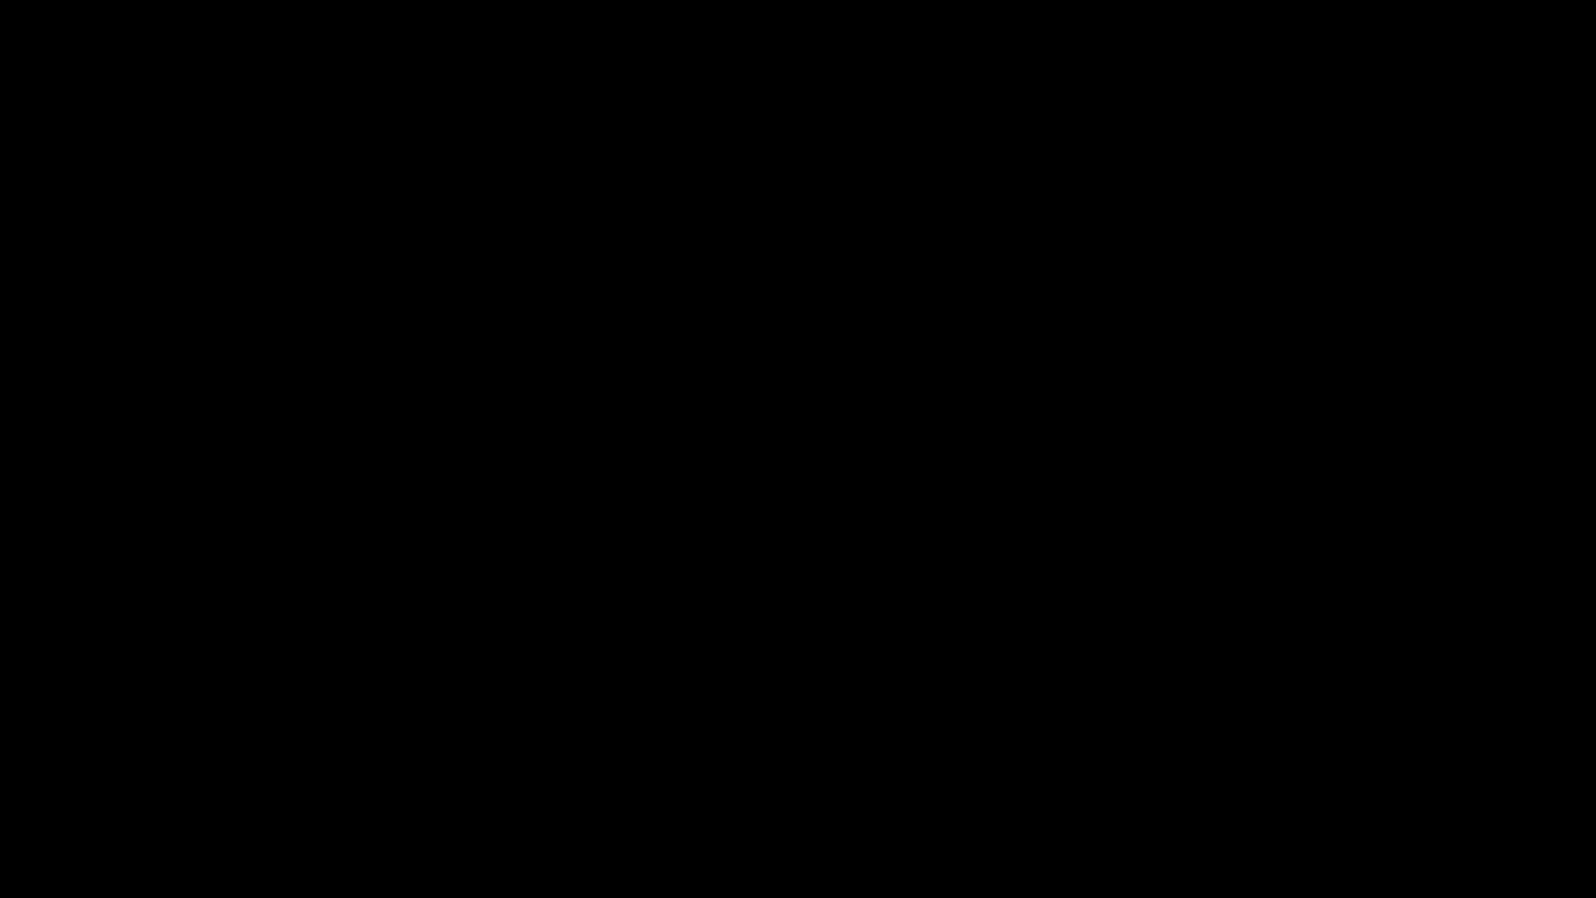